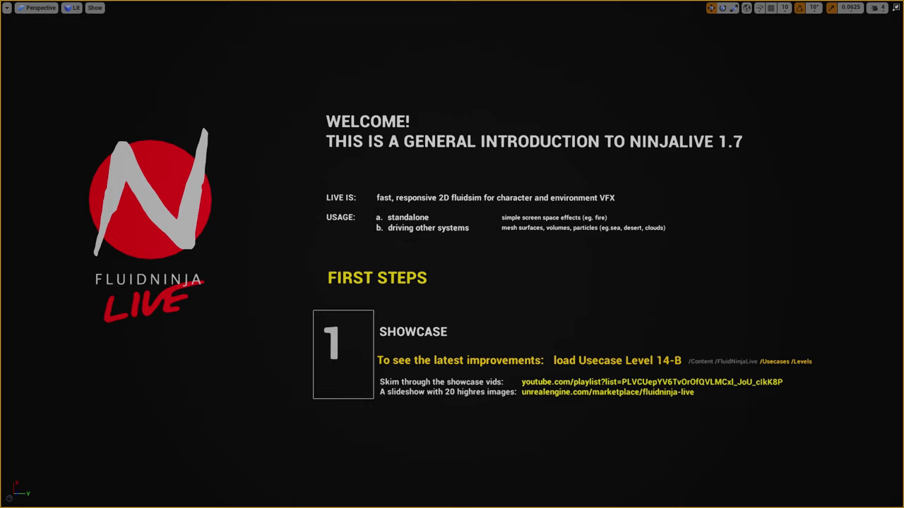
Survey the tutorial level's stages and read the introduction board's sections on using Ninja and starting the level
right_drag(451, 254, 551, 111)
key(s)
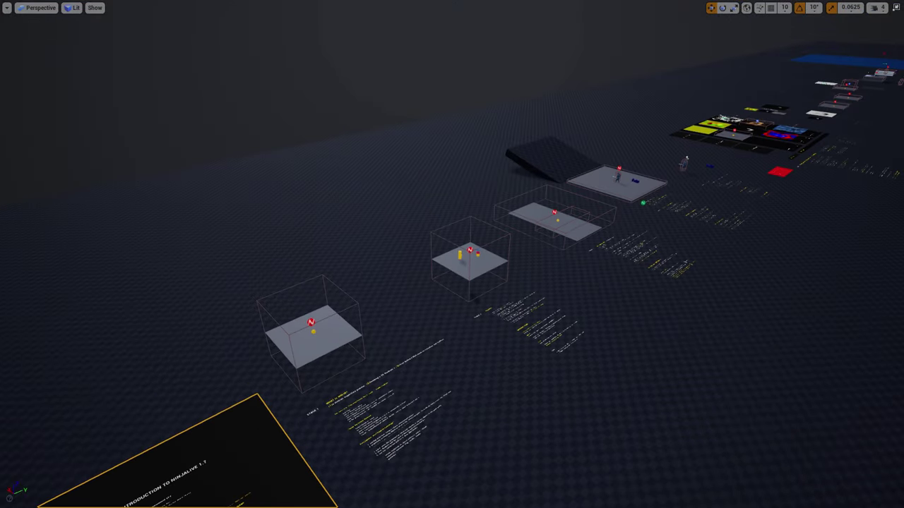
key(f)
right_drag(452, 255, 452, 280)
key(w)
key(w)
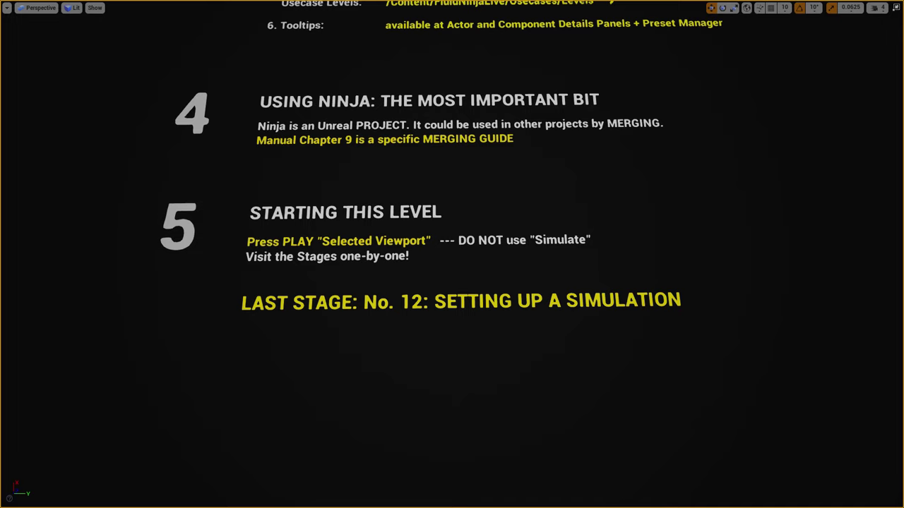
Play the water demo levels, moving the character through the caustics water tank and the coastline sea
key(F11)
click(180, 139)
click(182, 119)
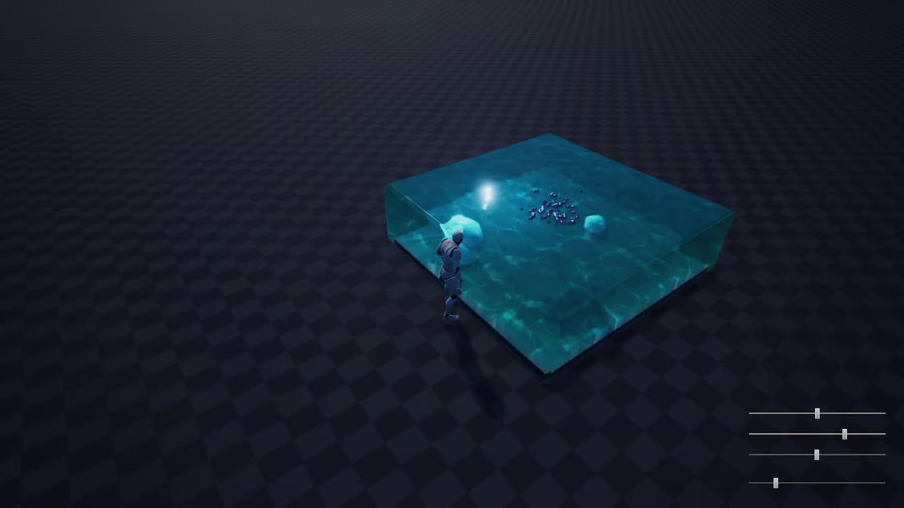
key(w)
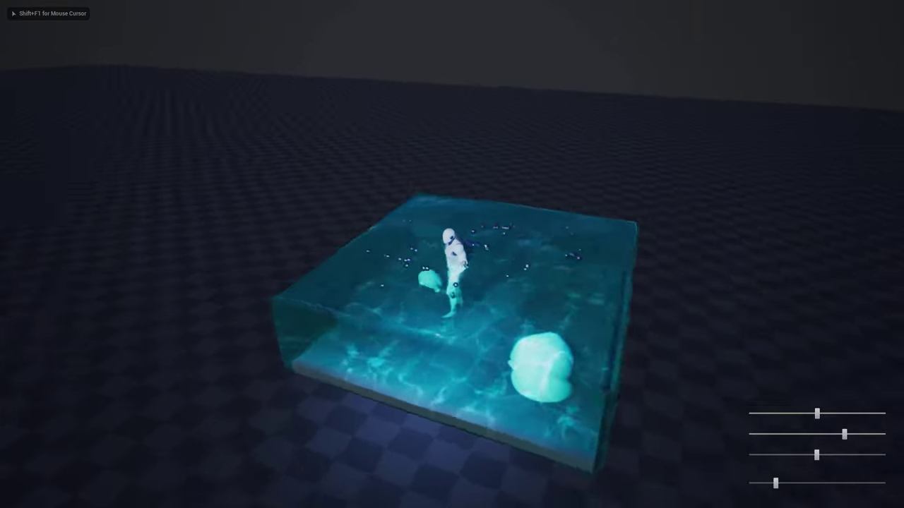
key(w)
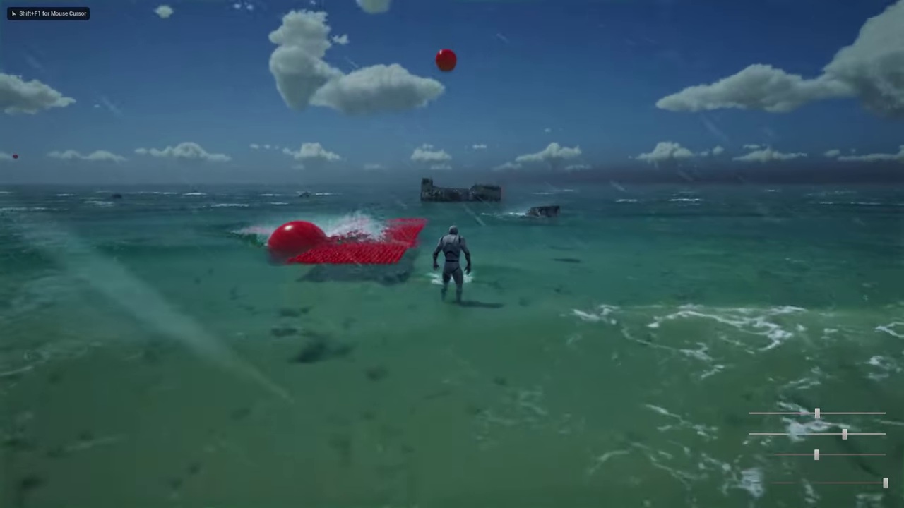
key(w)
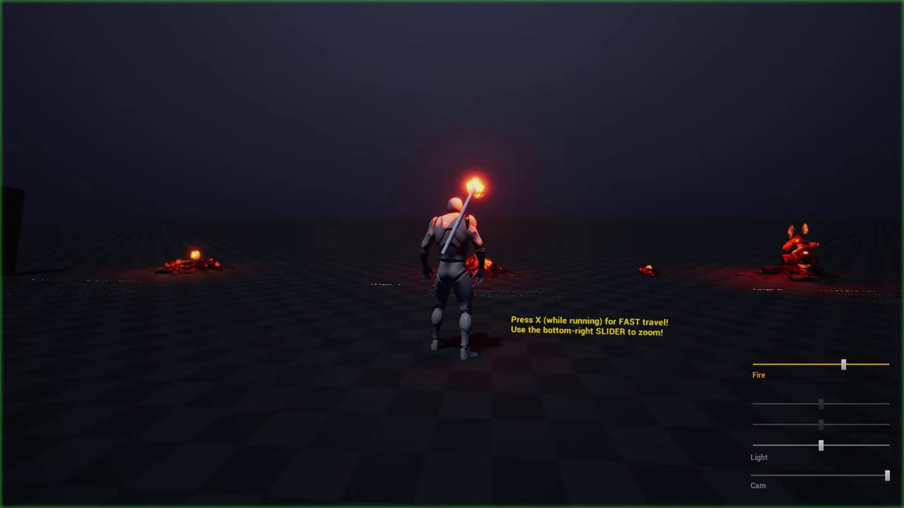
Run the character past the campfires of the fire and smoke level to inspect Stage 3 and Stage 6B
key(w)
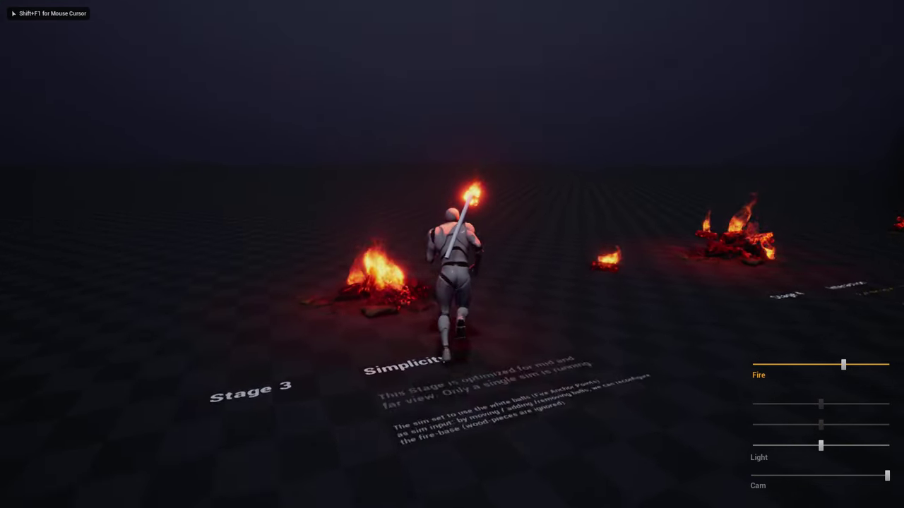
key(d)
key(d)
key(w)
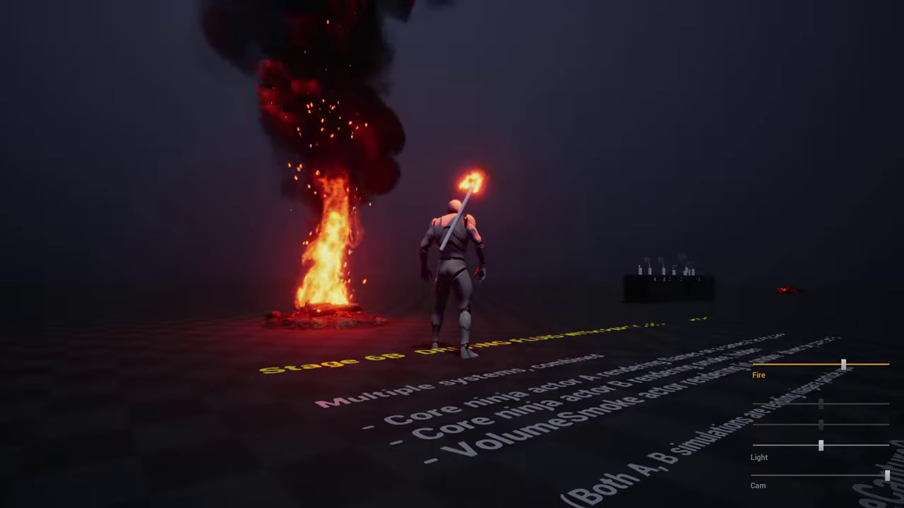
key(w)
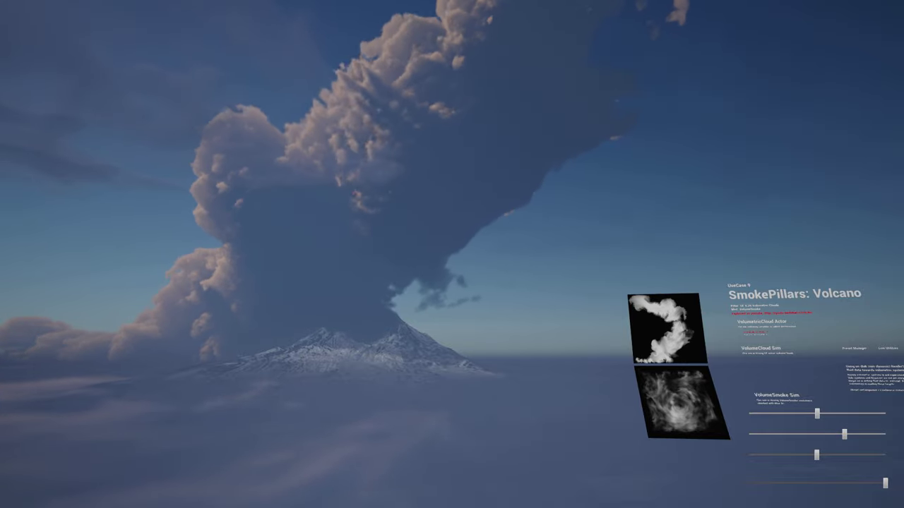
Try out the running volcano smoke pillar simulation and run the character across the lava field
click(452, 254)
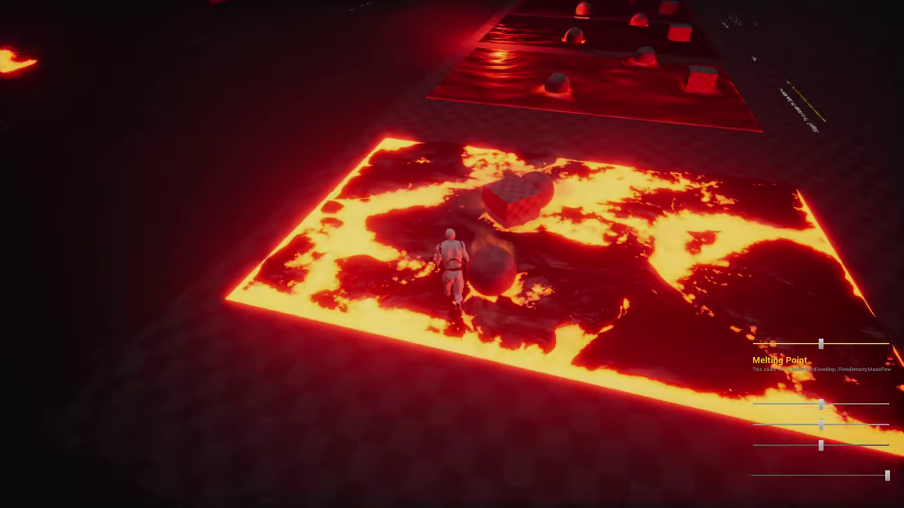
key(w)
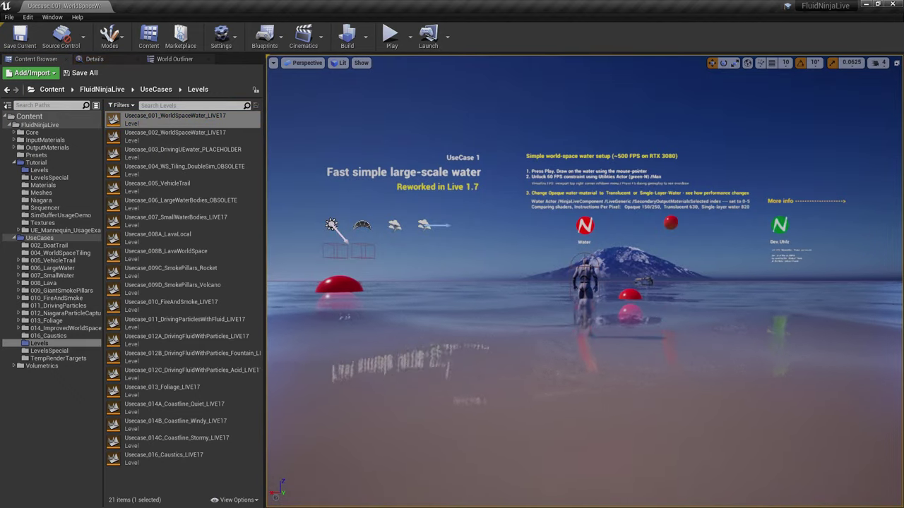
Play the Usecase_001 large-scale water level full screen and run the character around to make waves and foam
key(F11)
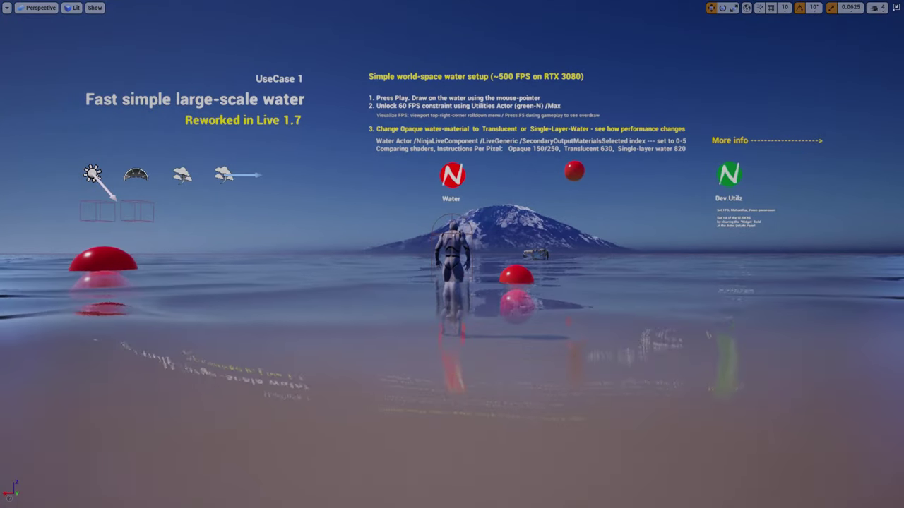
key(alt+p)
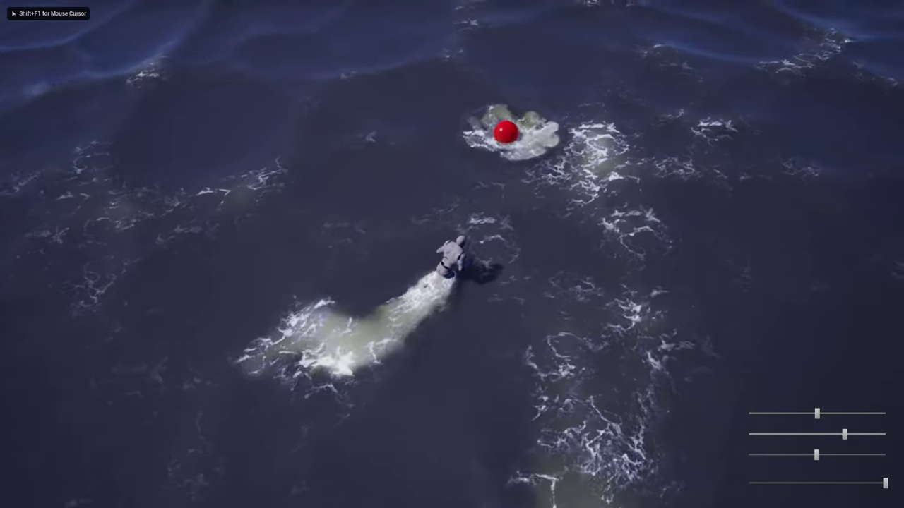
key(d)
key(s)
key(a)
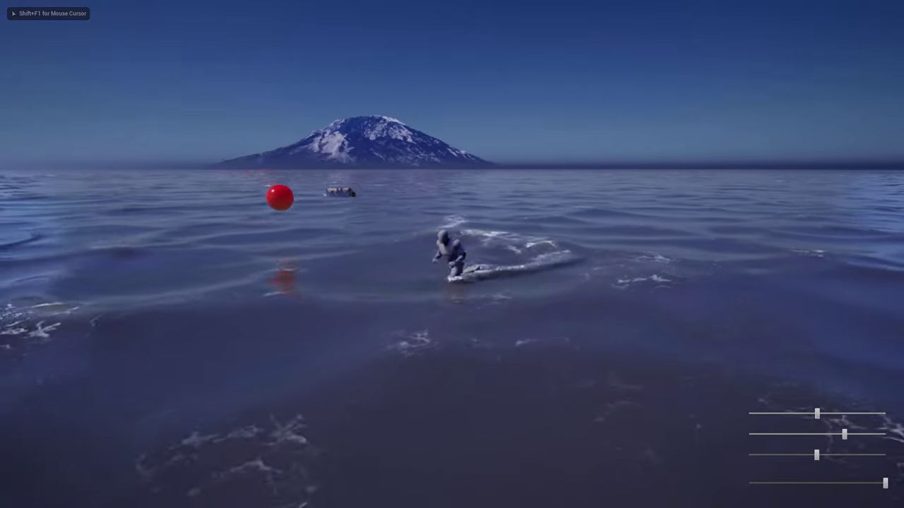
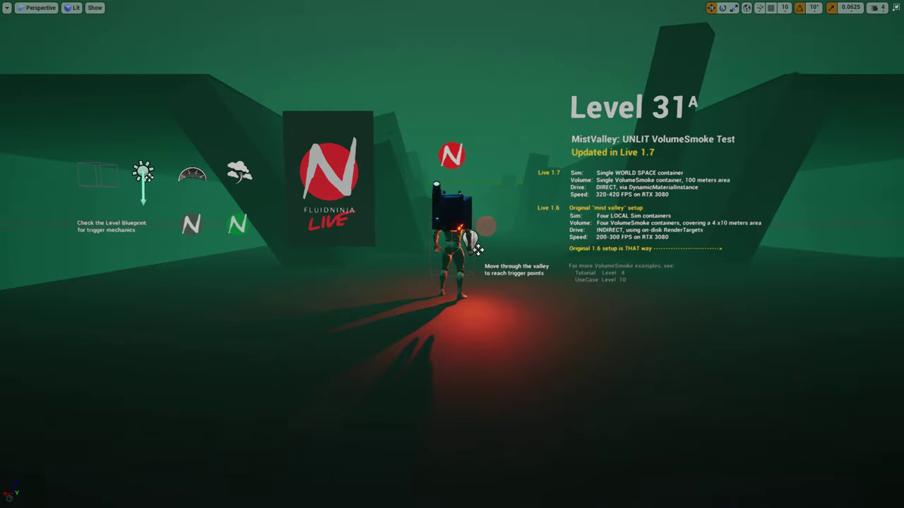
Play the unlit MistValley level 31A and run the character through the mist in several directions
key(alt+p)
key(w)
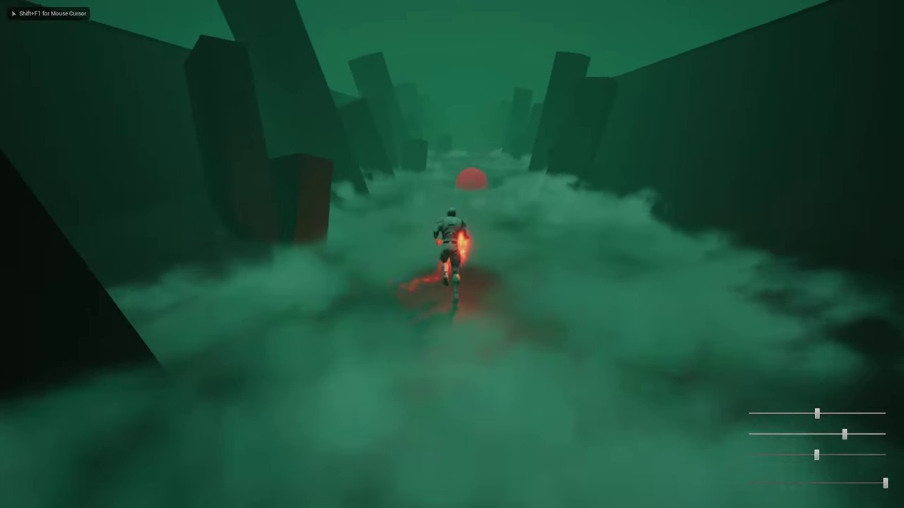
key(d)
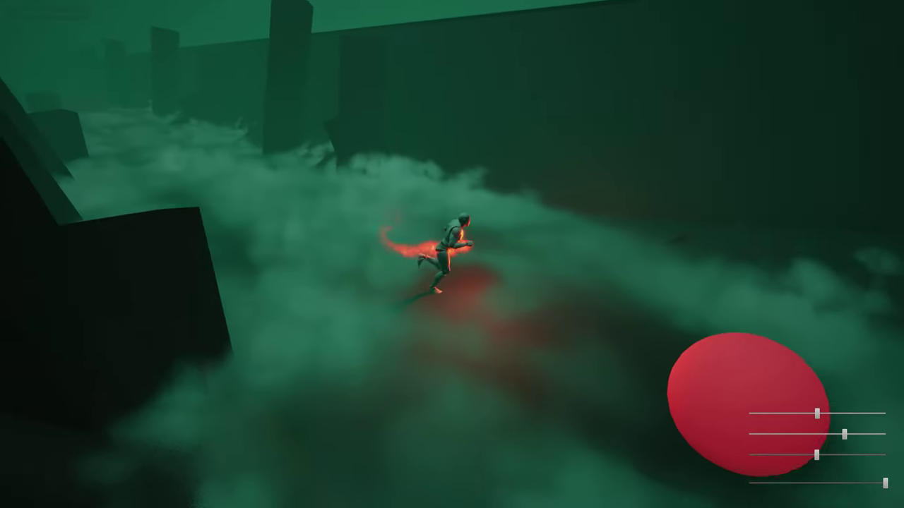
key(s)
key(a)
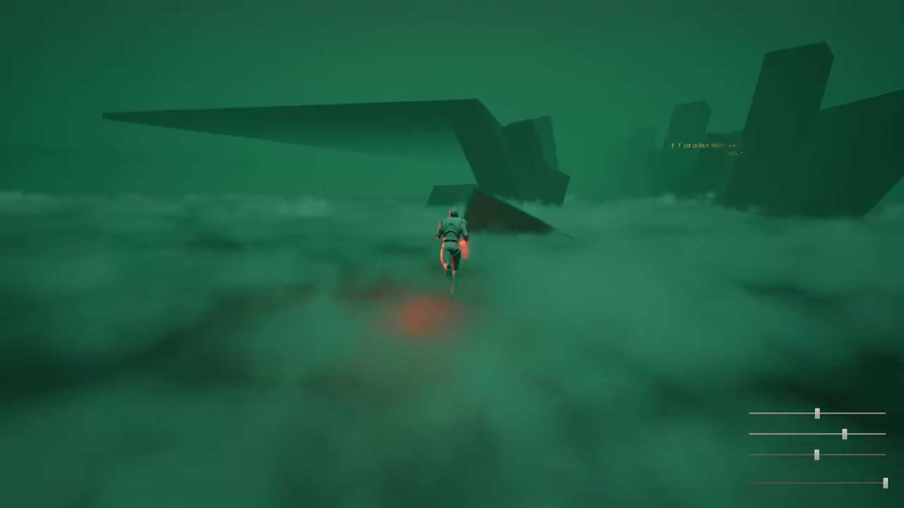
End the play session, open NinjaLive_Level31B_VolumeSmoke_Mistvalley_Lit_LIVE17 and play it full screen
key(F11)
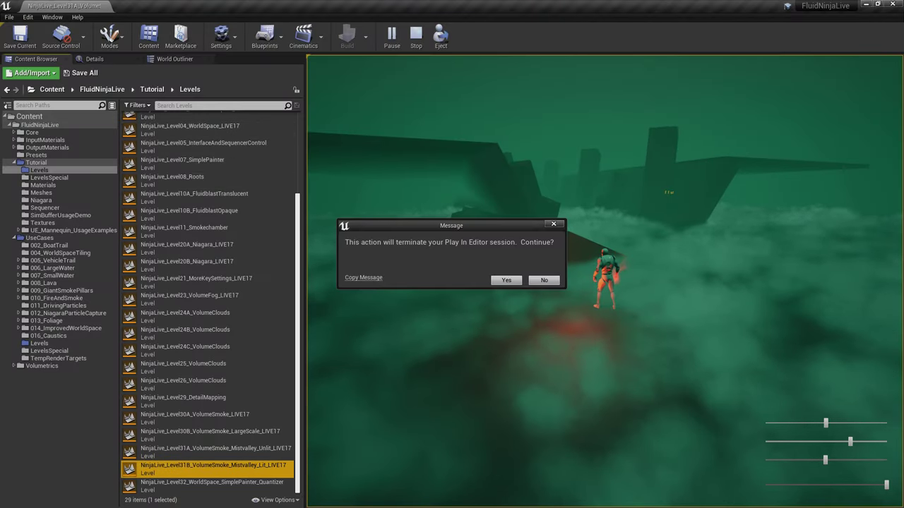
click(506, 281)
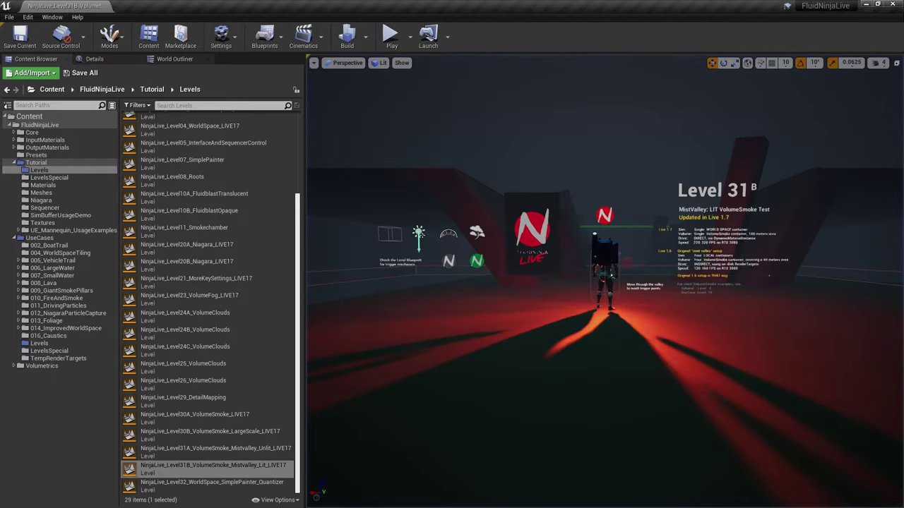
key(F11)
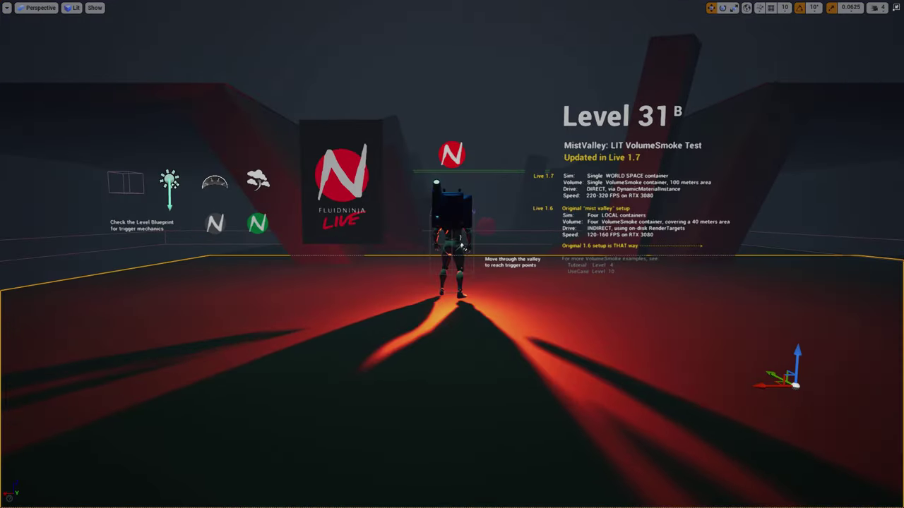
key(alt+p)
key(w)
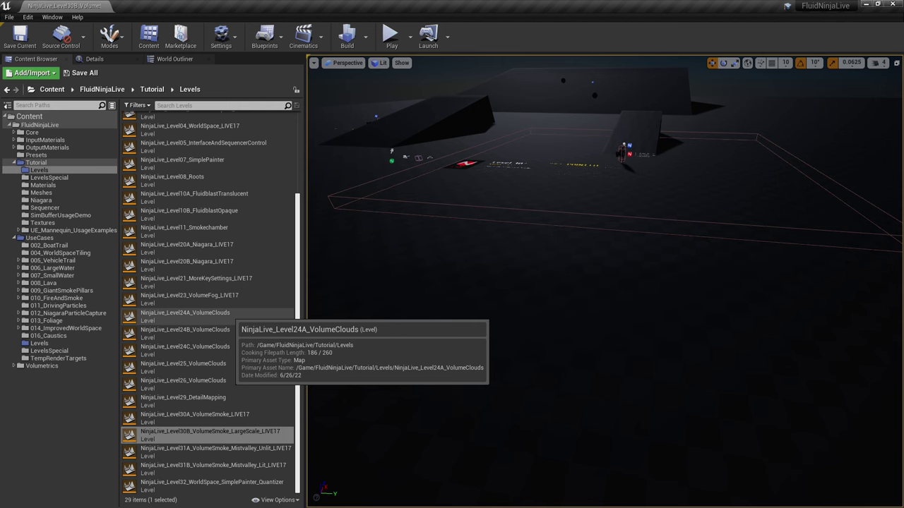
Open NinjaLive_Level24A_VolumeClouds to try its cloud simulation, and play NinjaLive_Level25_VolumeClouds full screen
double_click(185, 315)
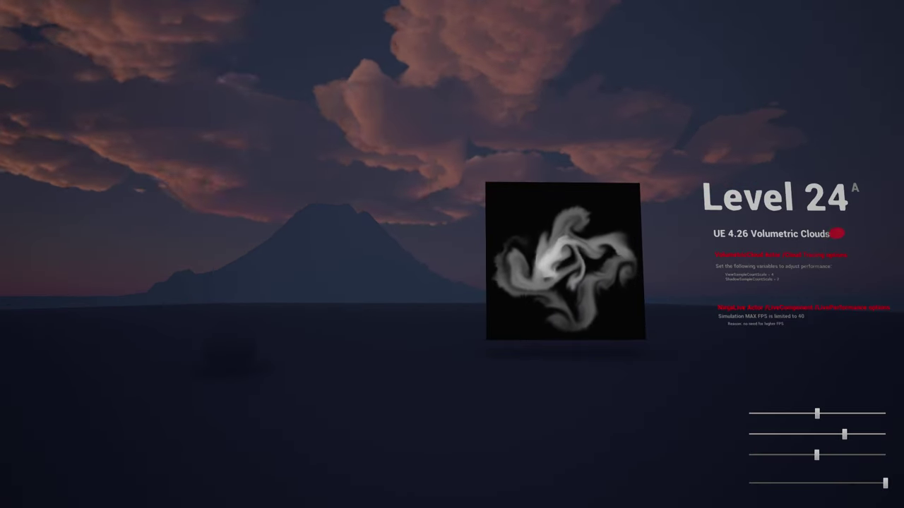
drag(825, 291, 826, 335)
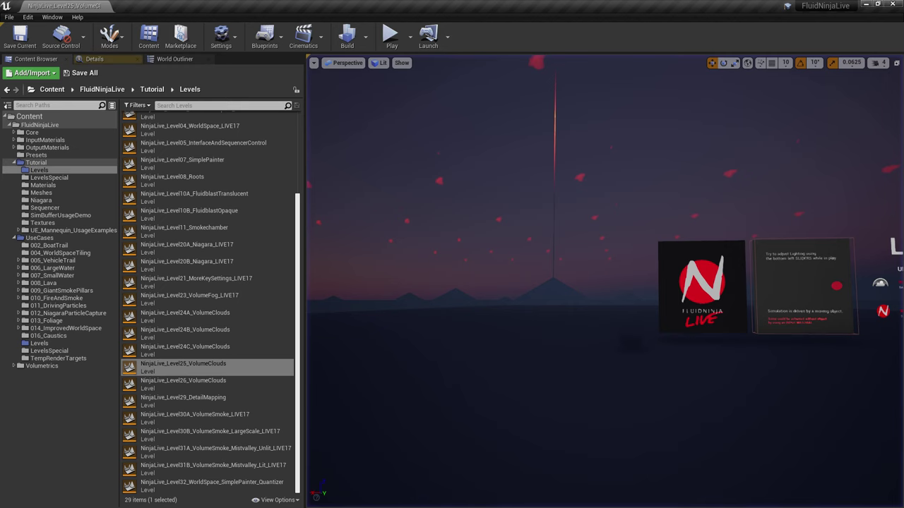
key(F11)
key(alt+p)
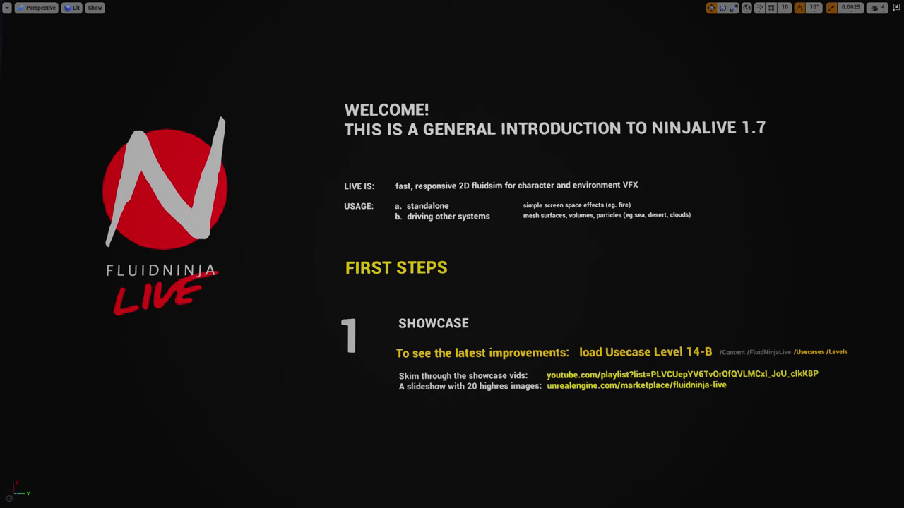
Check the FluidNinja LIVE Showcase section on YouTube, return to Unreal Editor and review the First Steps board
key(F11)
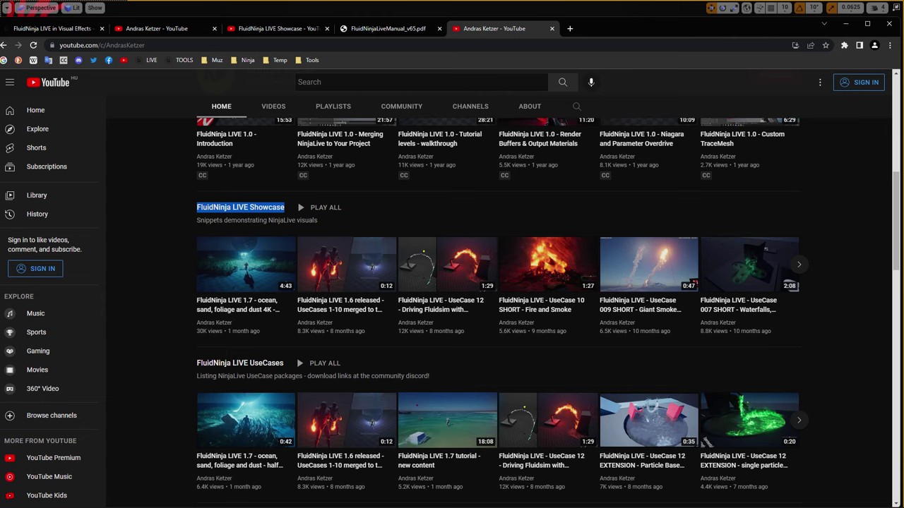
key(alt+Tab)
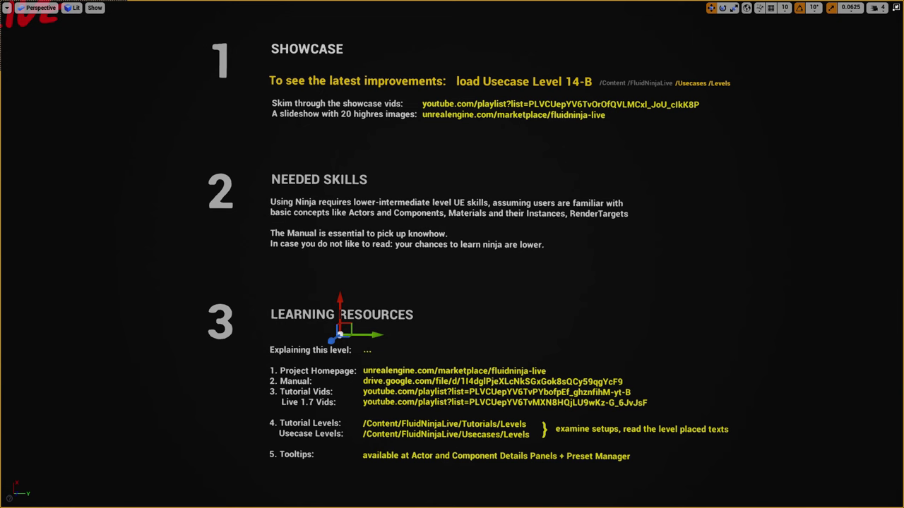
key(s)
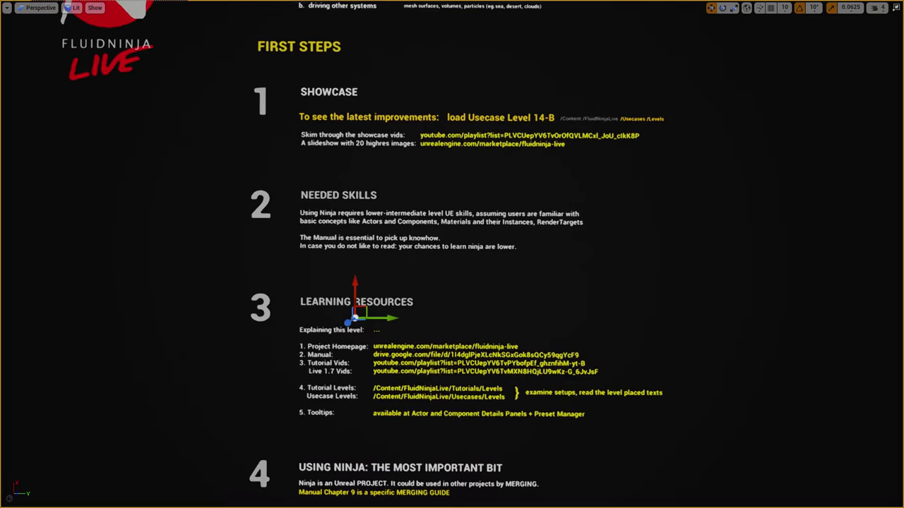
key(Escape)
scroll(451, 254, up, 3)
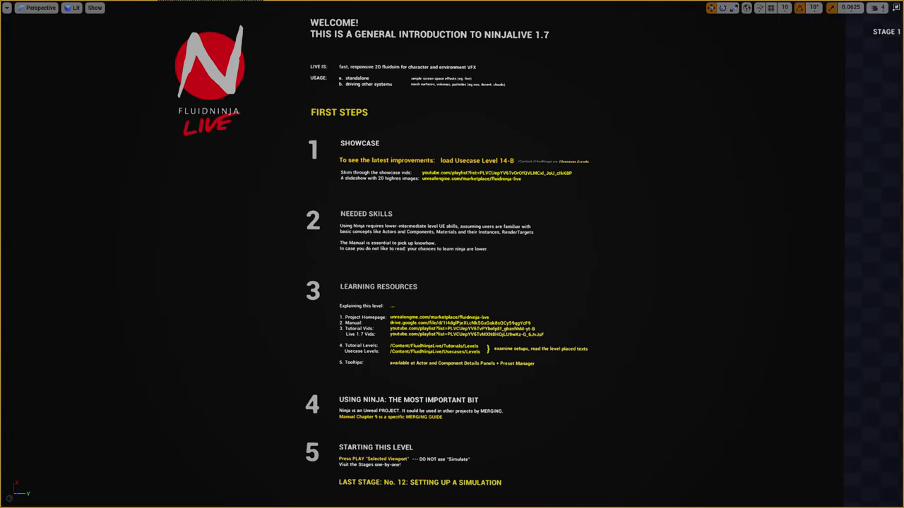
scroll(452, 255, up, 4)
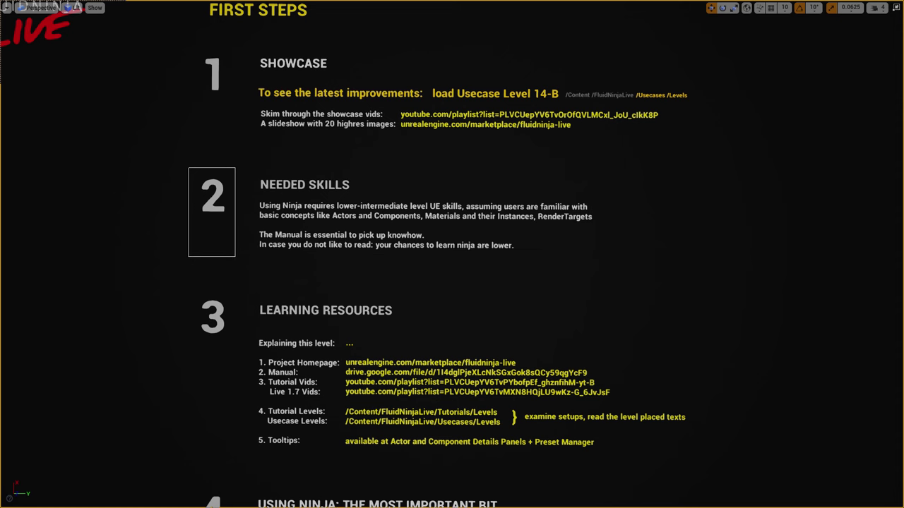
scroll(452, 254, up, 3)
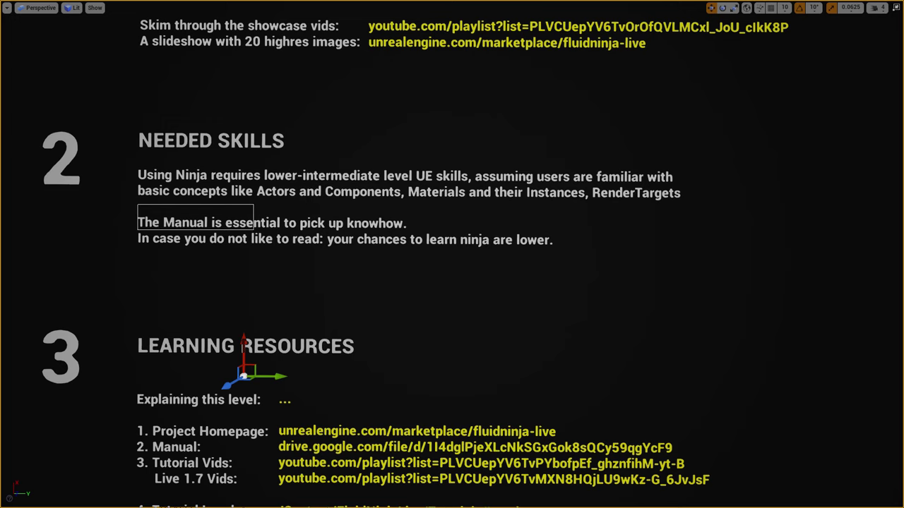
Read the Needed Skills section, marking its note about the Manual, and view the Learning Resources list
ctrl+alt+drag(254, 230, 283, 231)
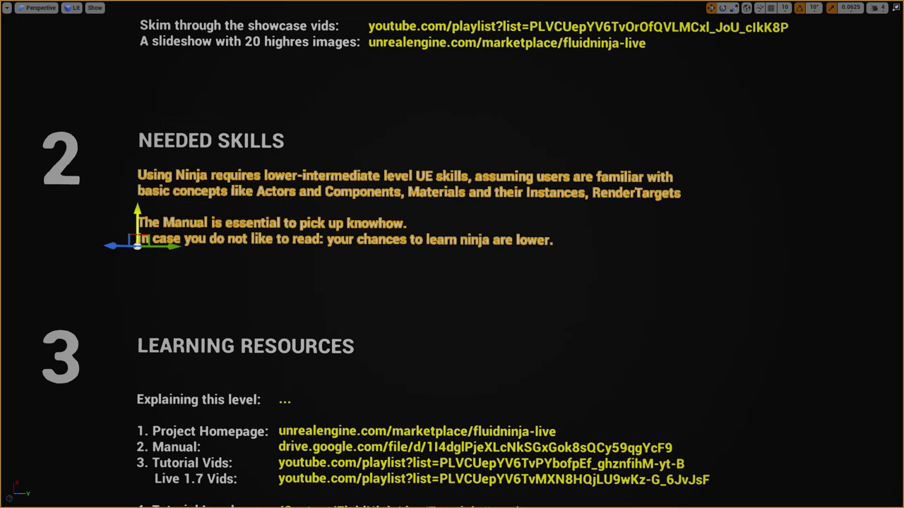
click(205, 289)
key(a)
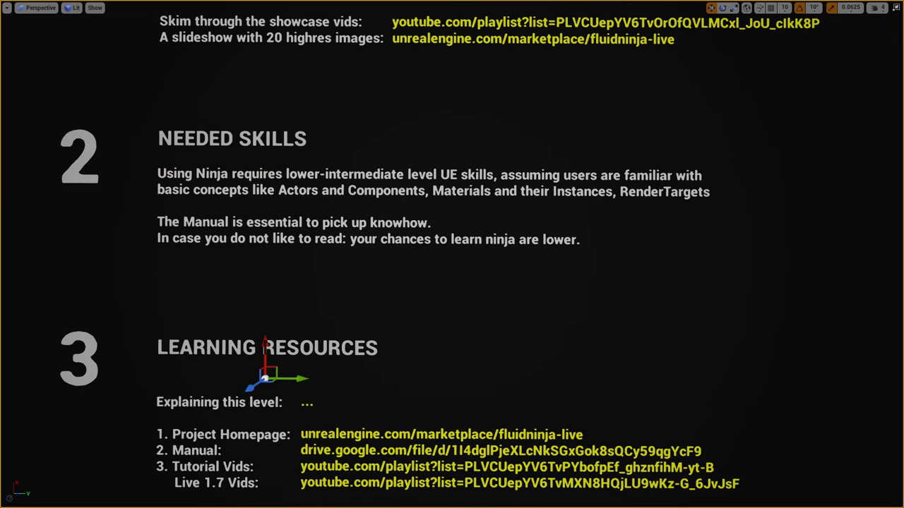
key(s)
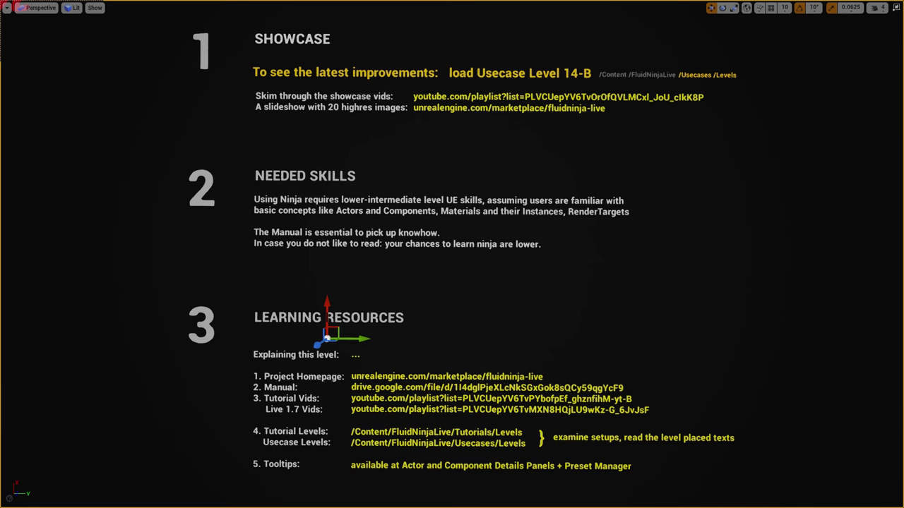
key(s)
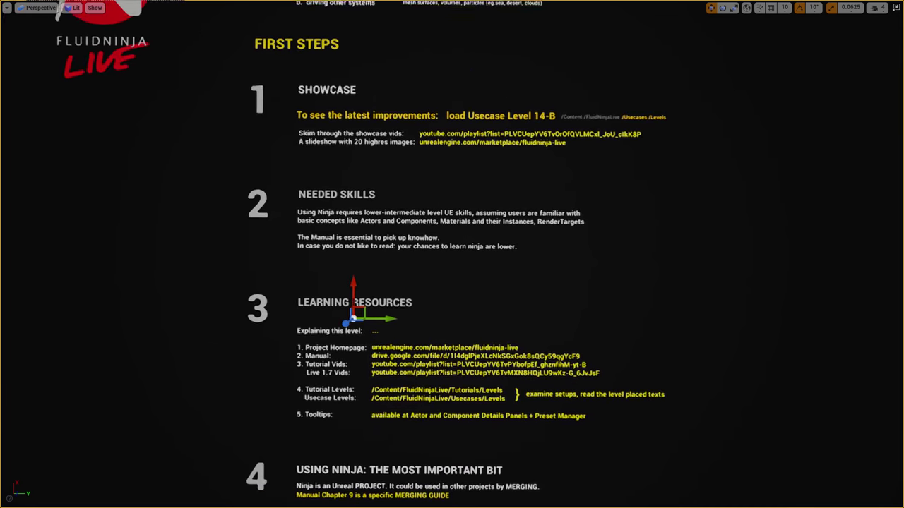
Check the Learning Resources list, switch to the browser's FluidNinja LIVE marketplace page and mark its row of resource links
key(q)
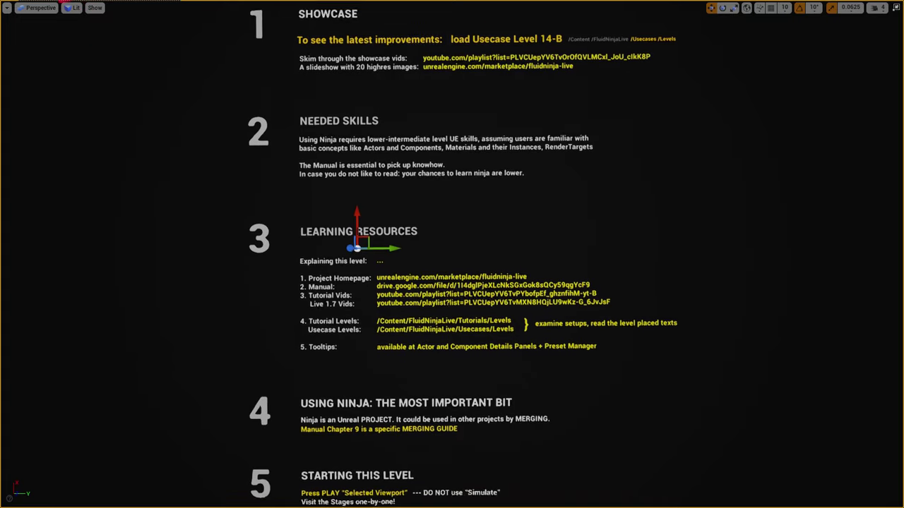
key(w)
scroll(451, 254, up, 2)
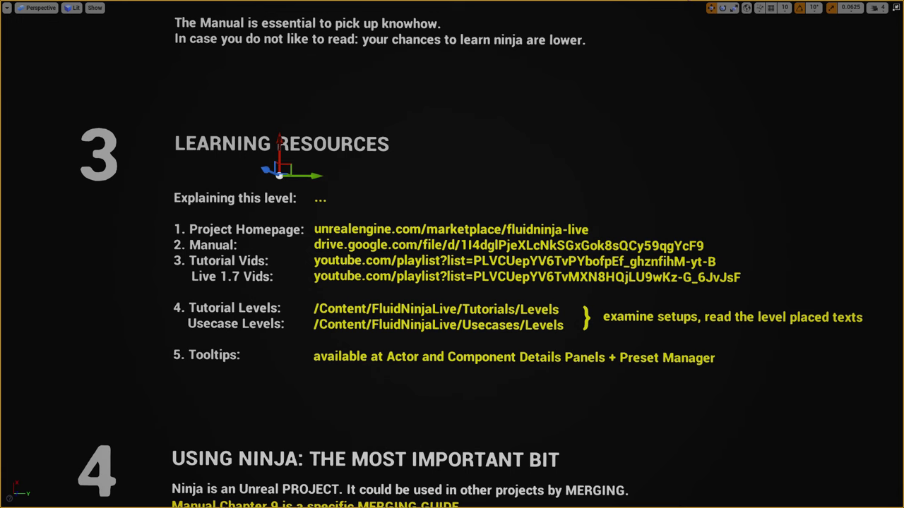
key(alt+Tab)
click(65, 29)
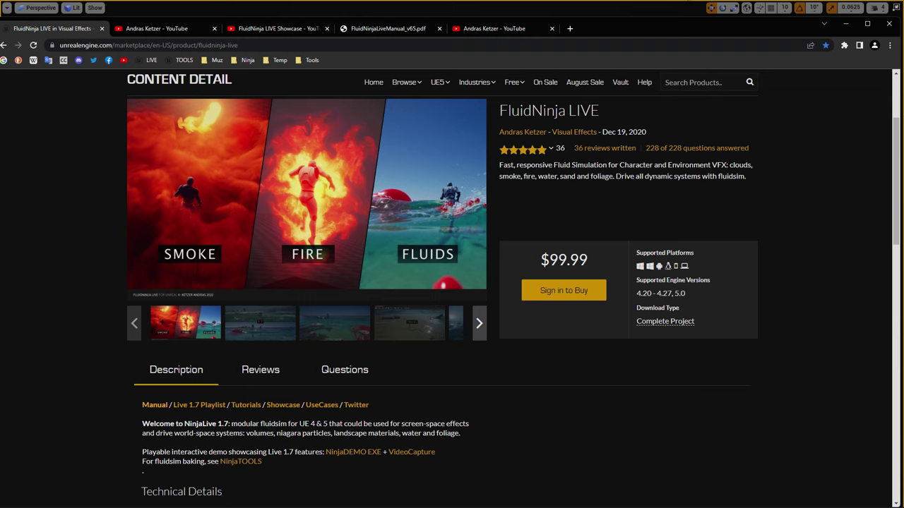
drag(142, 405, 369, 405)
click(385, 406)
Review the Technical Details of the product description, marking the Features and Simulation Inputs lists
scroll(452, 297, down, 5)
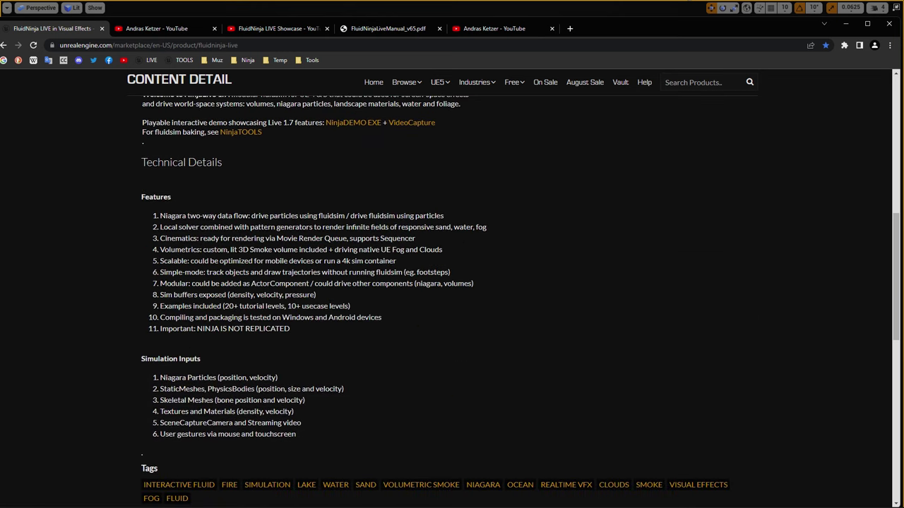
drag(160, 216, 298, 435)
click(396, 424)
scroll(395, 395, up, 5)
scroll(452, 296, up, 1)
scroll(452, 296, up, 3)
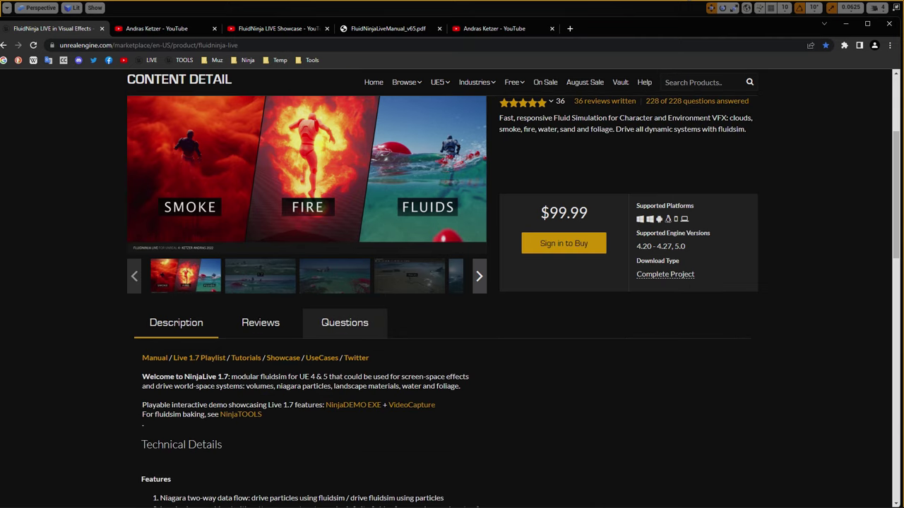
Look at the product's Questions section and return to its Description
click(344, 323)
scroll(345, 323, down, 2)
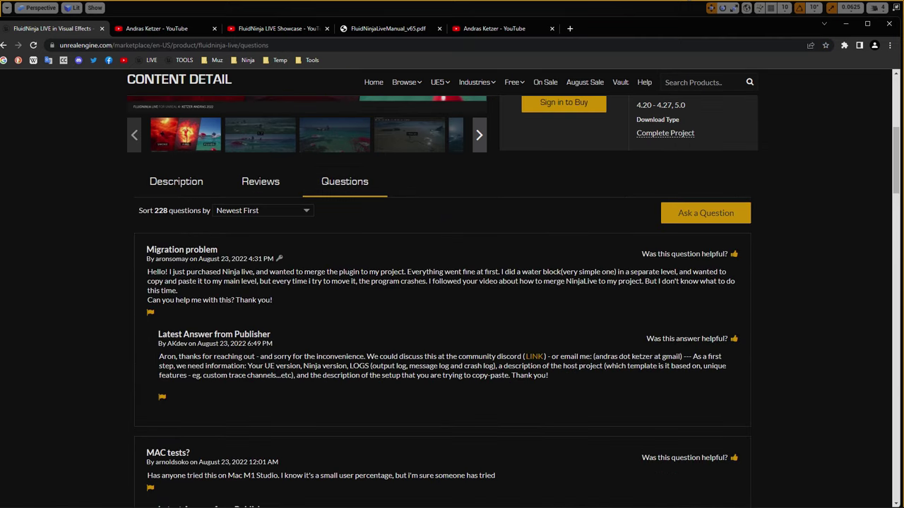
click(175, 182)
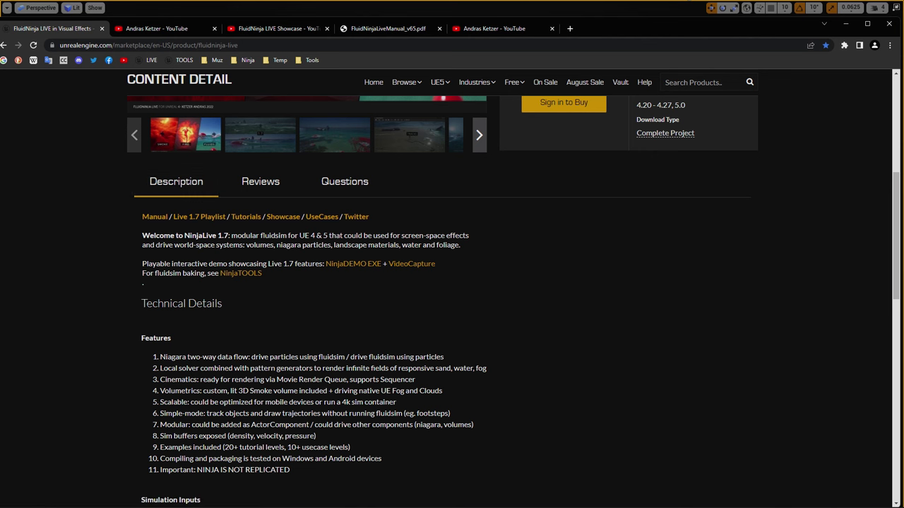
scroll(442, 303, up, 2)
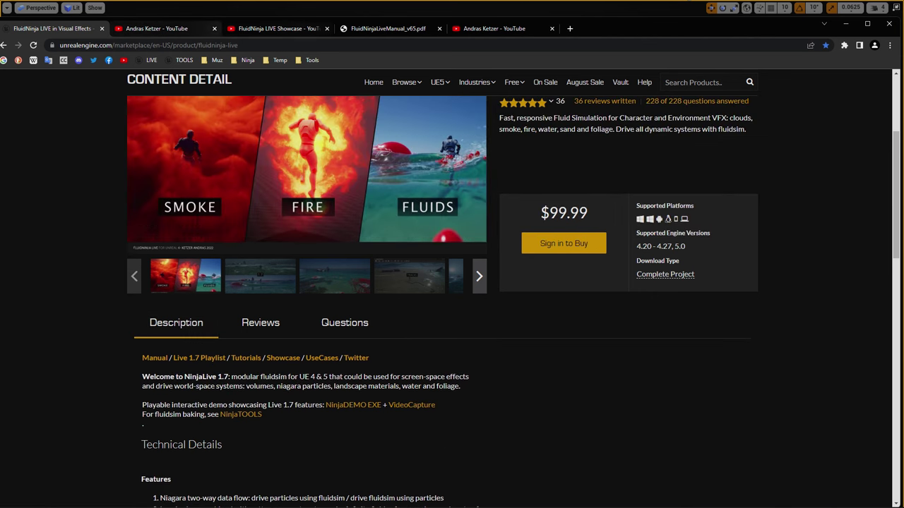
Show FluidNinjaLiveManual_v65.pdf and view its Contents page
click(389, 28)
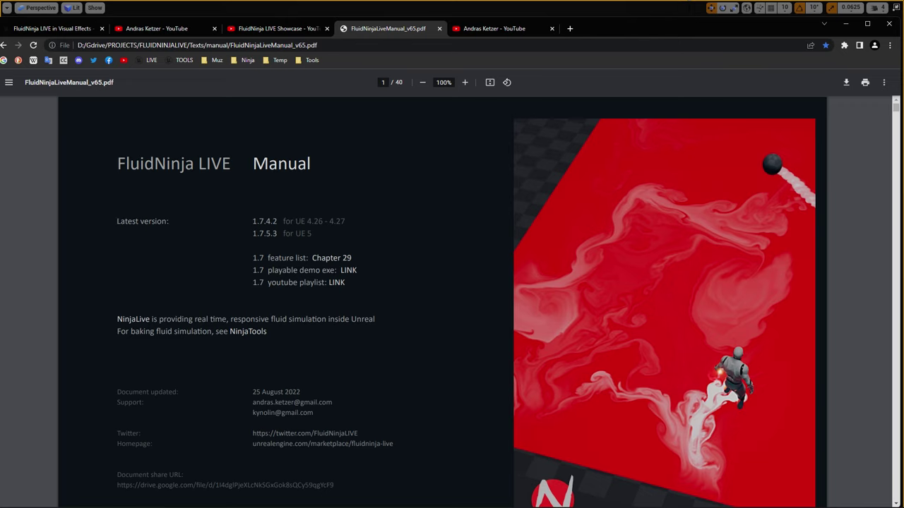
scroll(443, 302, down, 6)
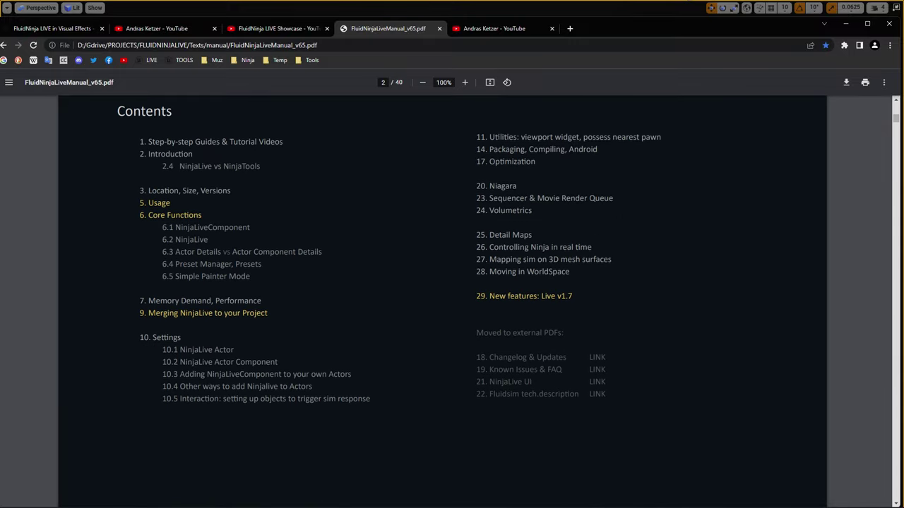
scroll(442, 301, up, 1)
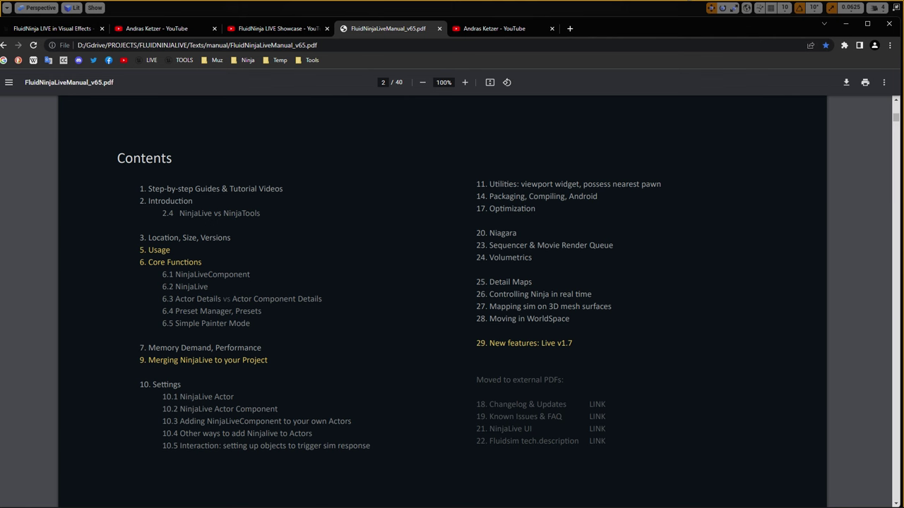
Go to chapter 24, Volumetrics, and skim through to the step-by-step guide in section 24.4
click(510, 258)
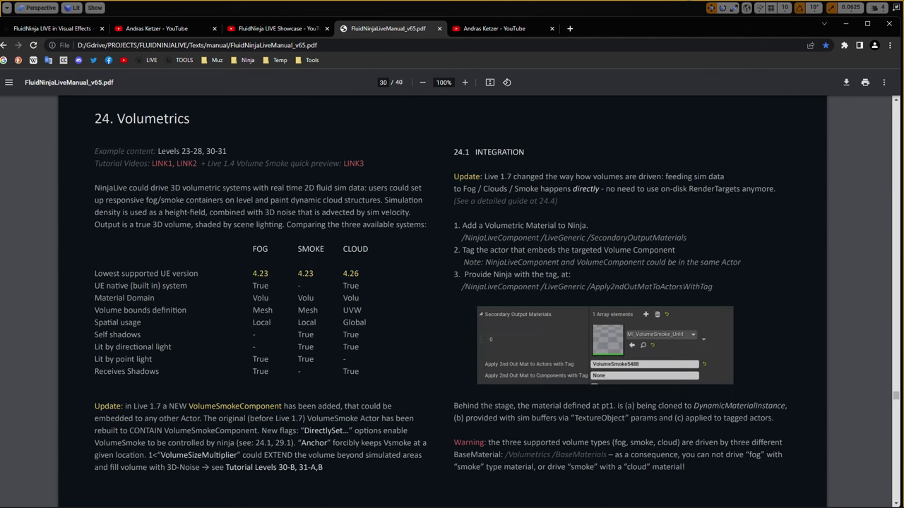
scroll(442, 307, down, 10)
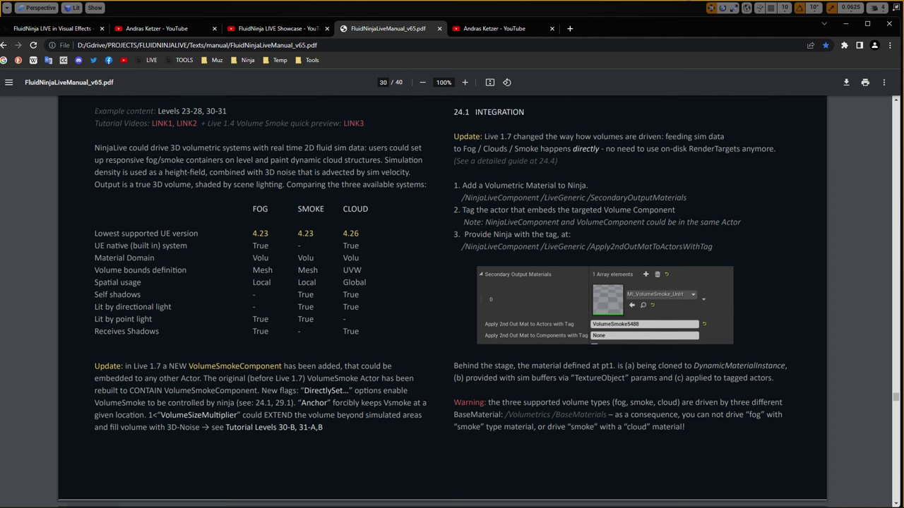
scroll(442, 226, up, 1)
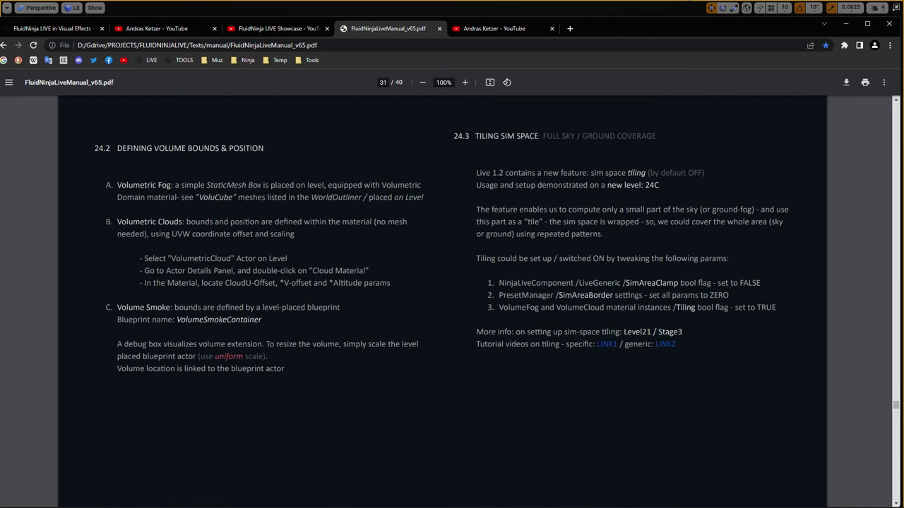
scroll(442, 304, down, 7)
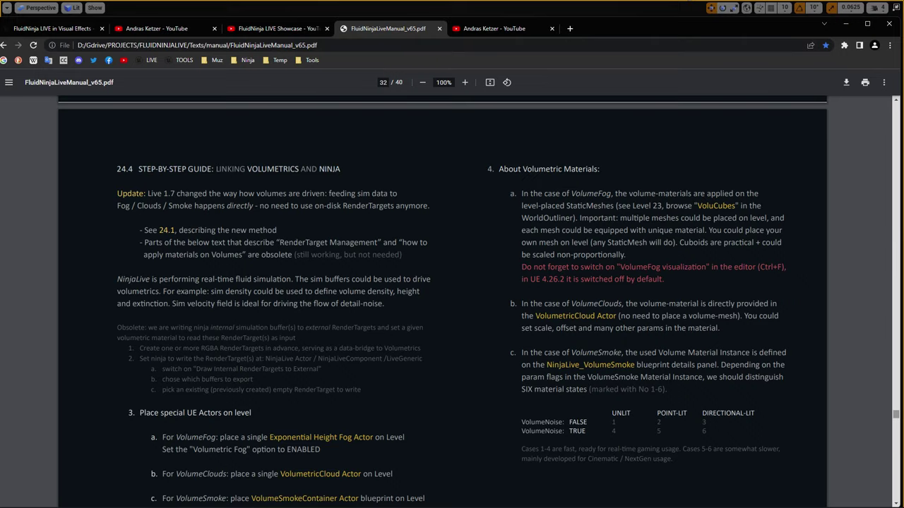
Return to the manual's Contents, examine the Step by Step guides and Tutorials on YouTube page, and go back to the Contents
drag(896, 415, 896, 106)
scroll(442, 300, down, 7)
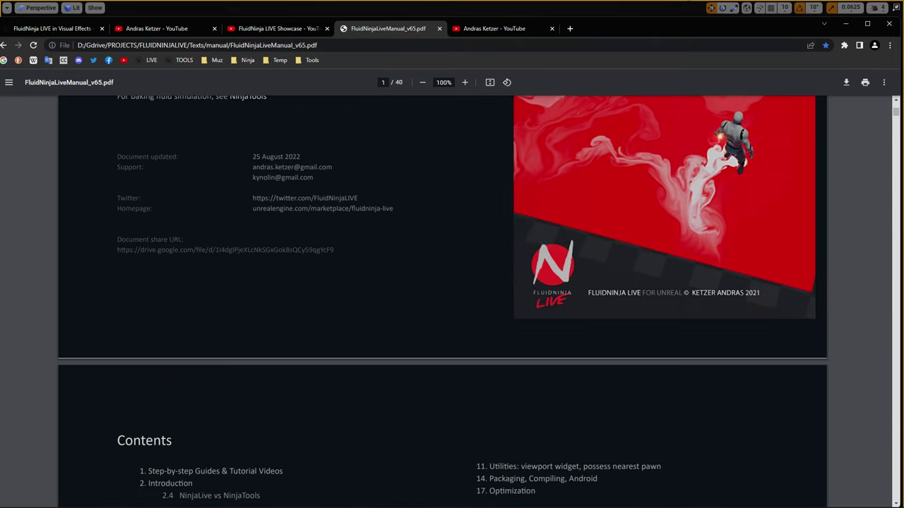
scroll(442, 300, up, 1)
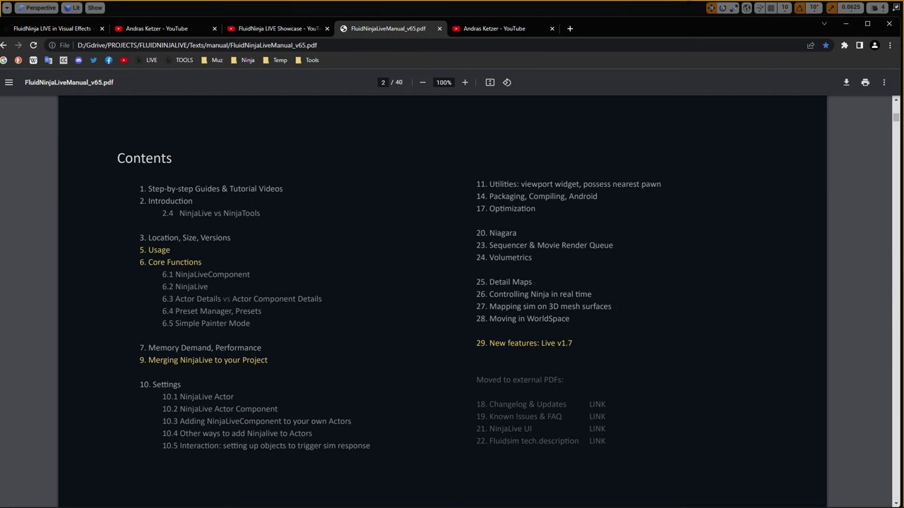
scroll(442, 301, down, 7)
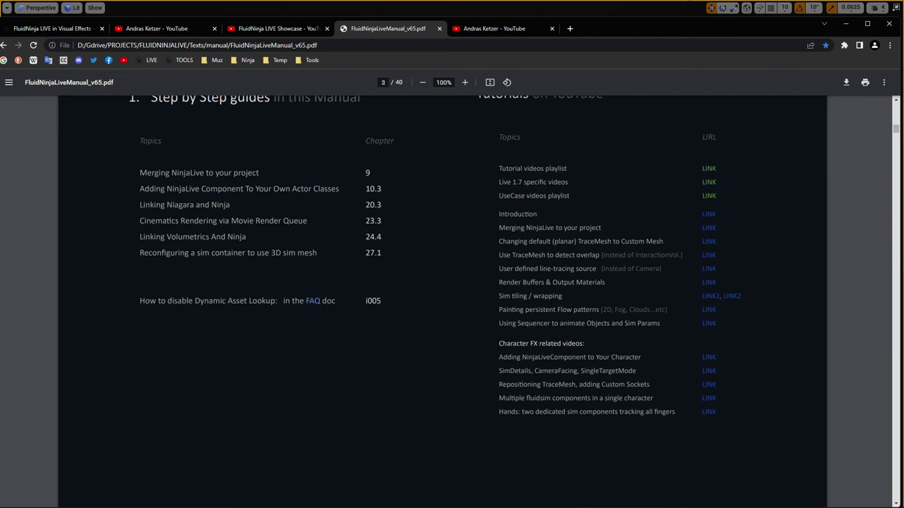
scroll(442, 301, up, 2)
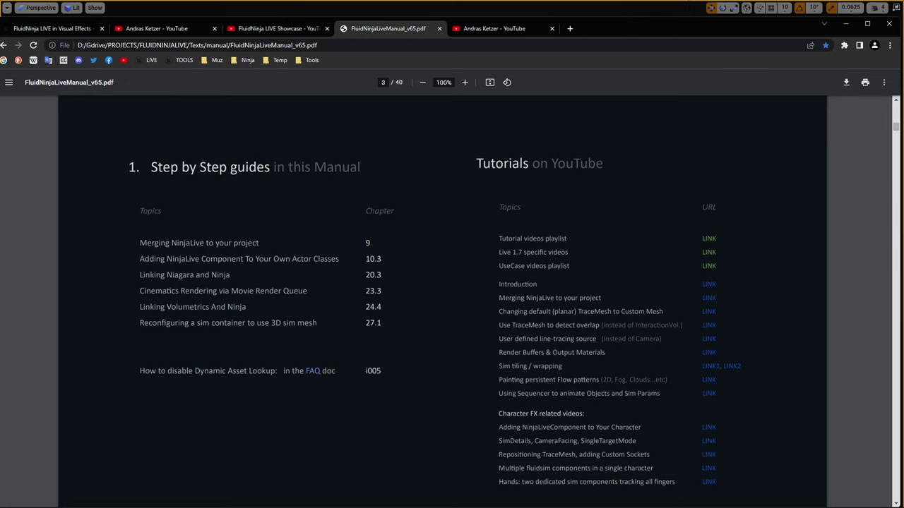
scroll(442, 296, up, 6)
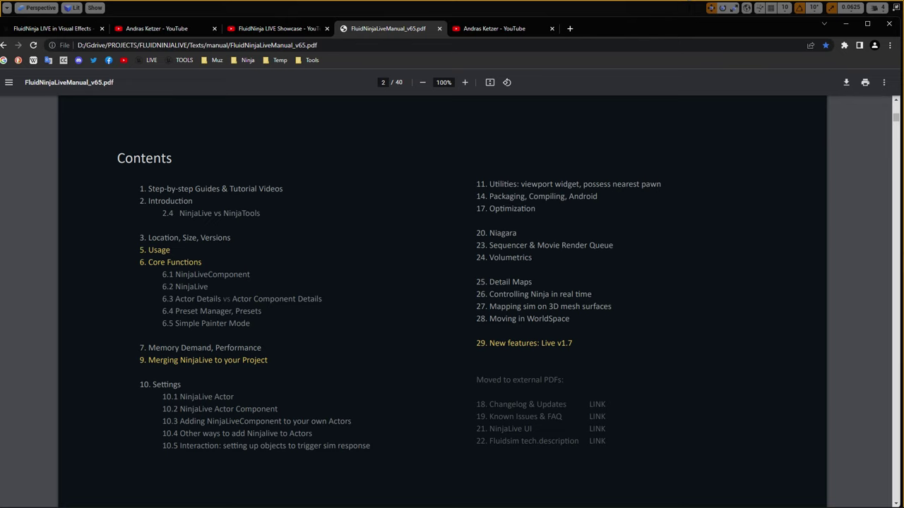
Recheck the Learning Resources board, open the FluidNinja LIVE 1.7 ocean, sand, foliage and dust 4K video on YouTube, and go to its channel home
key(alt+Tab)
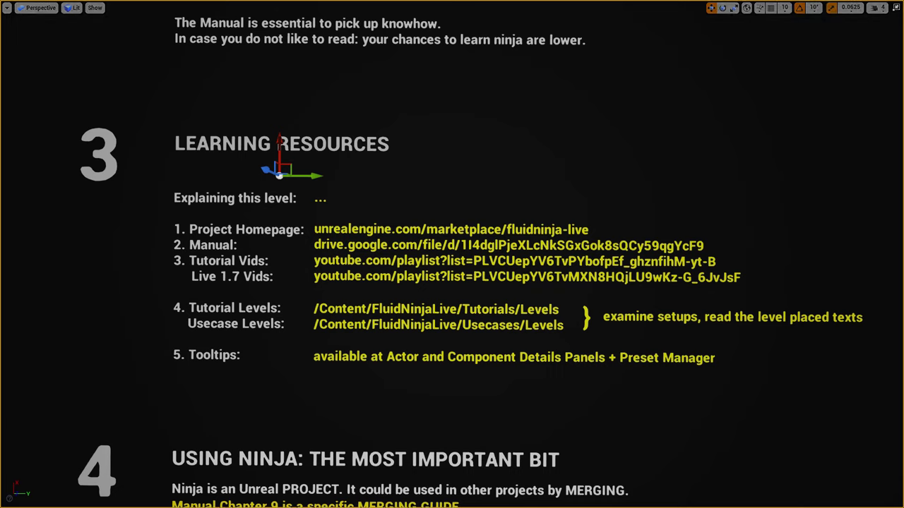
key(alt+Tab)
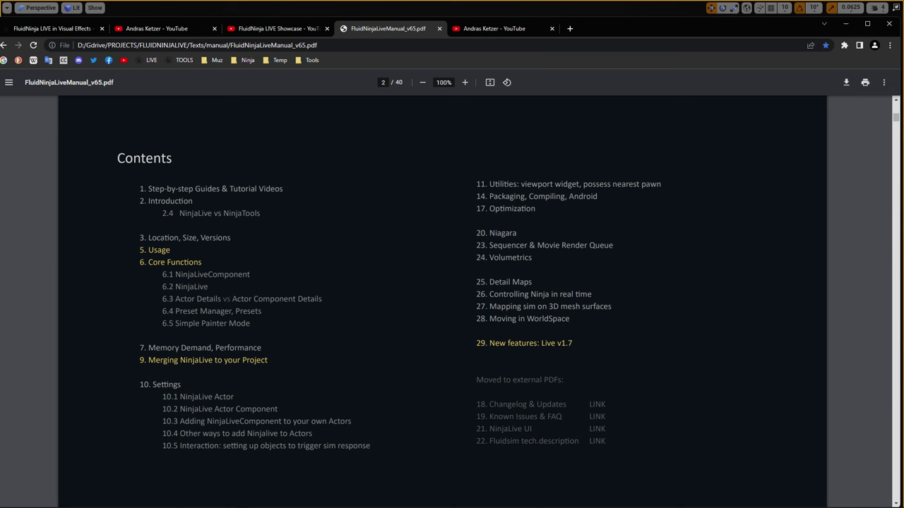
key(ctrl+Tab)
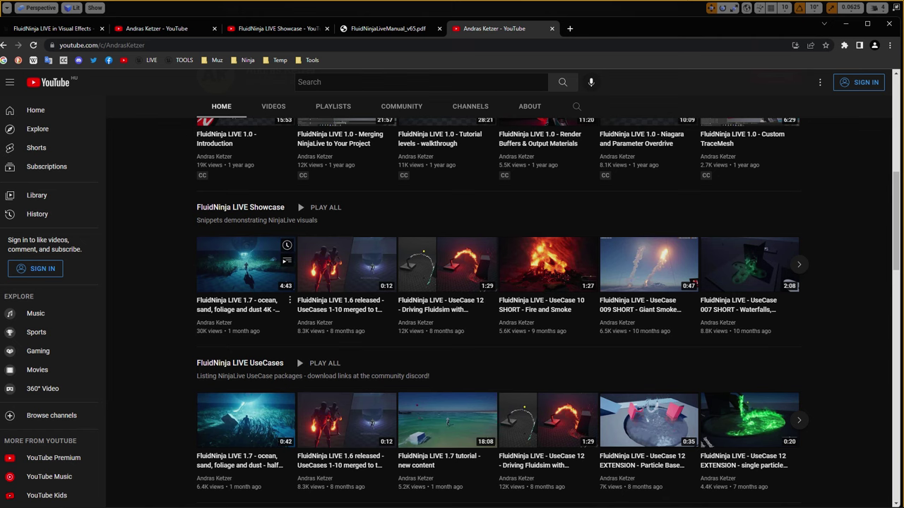
click(246, 264)
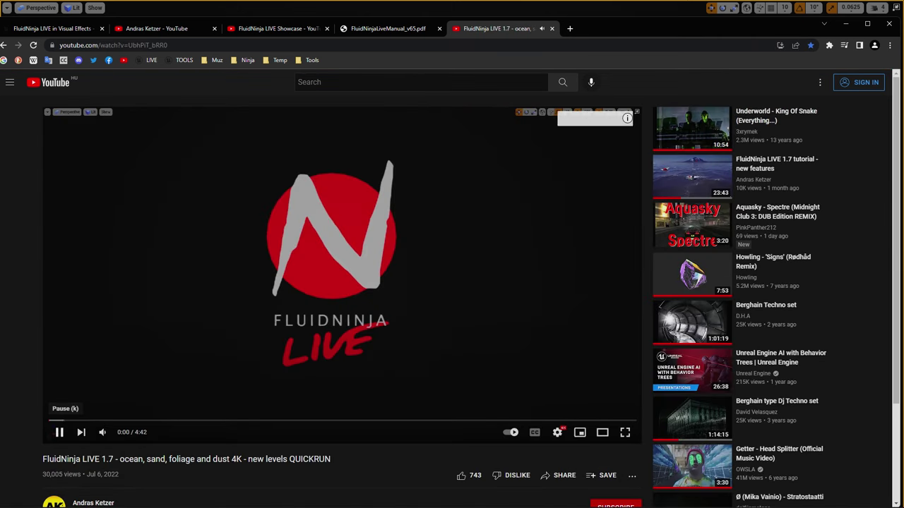
click(59, 432)
scroll(70, 410, down, 2)
click(93, 374)
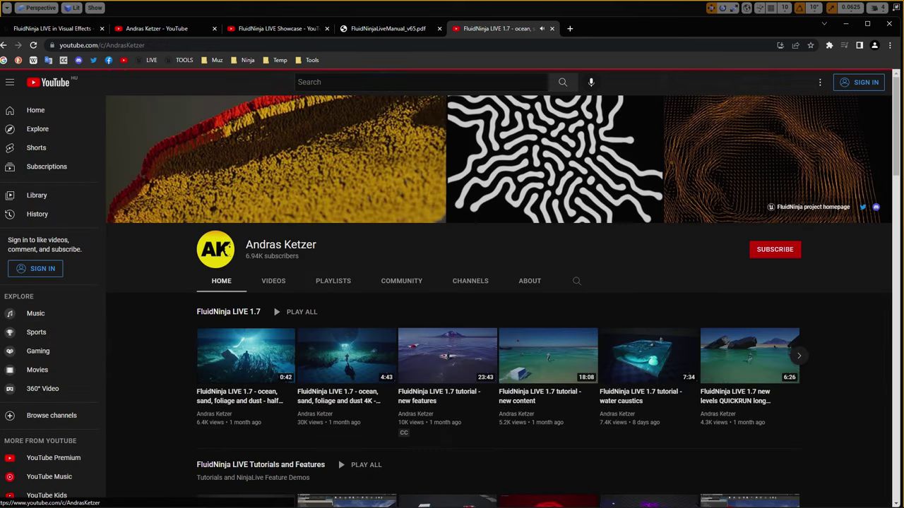
Mark the FluidNinja LIVE 1.7 and FluidNinja LIVE Tutorials and Features section titles on the channel home page
scroll(498, 297, down, 2)
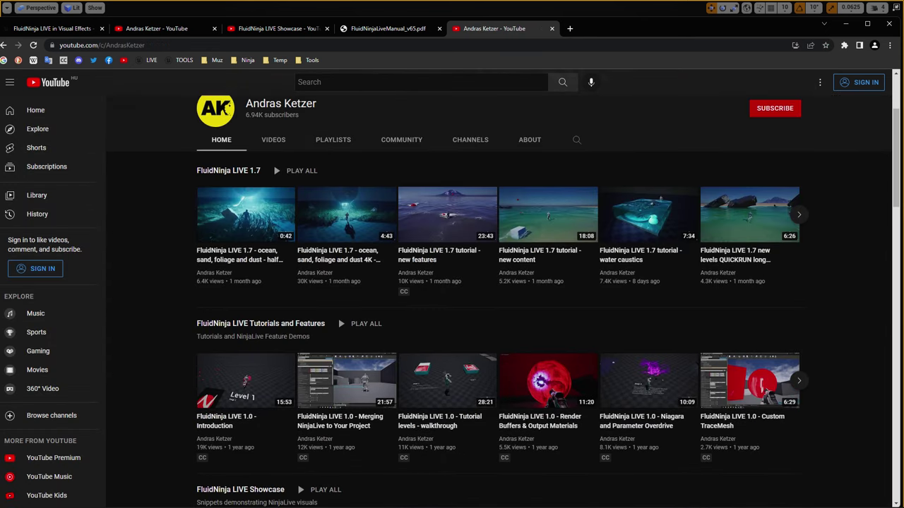
drag(197, 170, 261, 170)
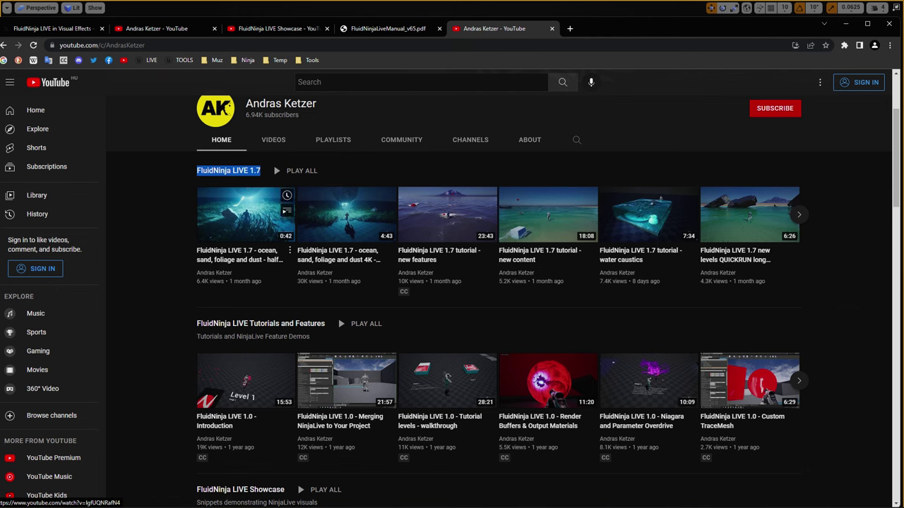
scroll(502, 301, down, 1)
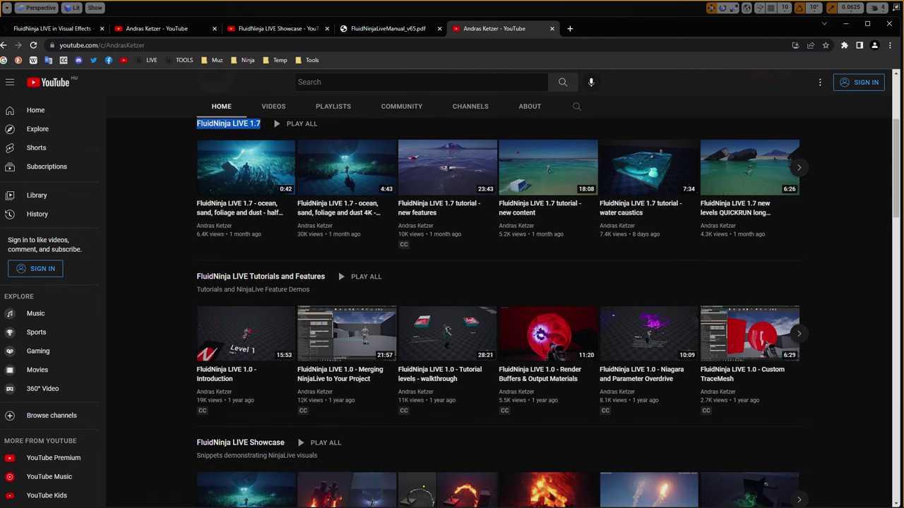
drag(197, 276, 325, 276)
scroll(325, 276, down, 1)
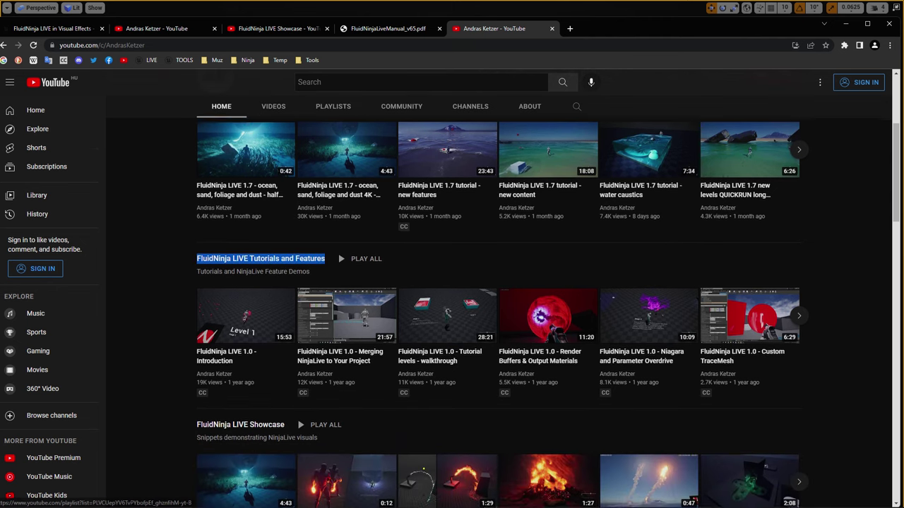
Skim the channel's Showcase and UseCases sections and return to FluidNinja LIVE Tutorials and Features
scroll(324, 258, down, 3)
scroll(498, 297, down, 3)
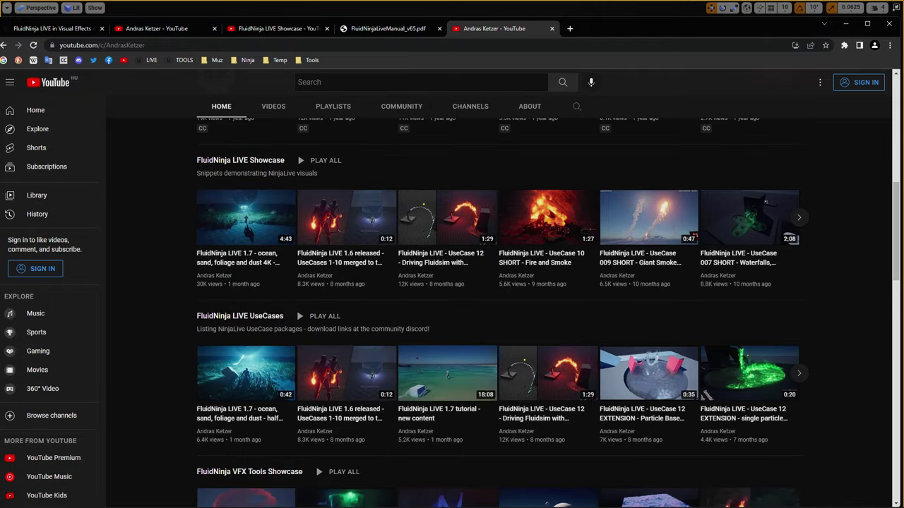
scroll(498, 311, down, 4)
scroll(498, 311, up, 6)
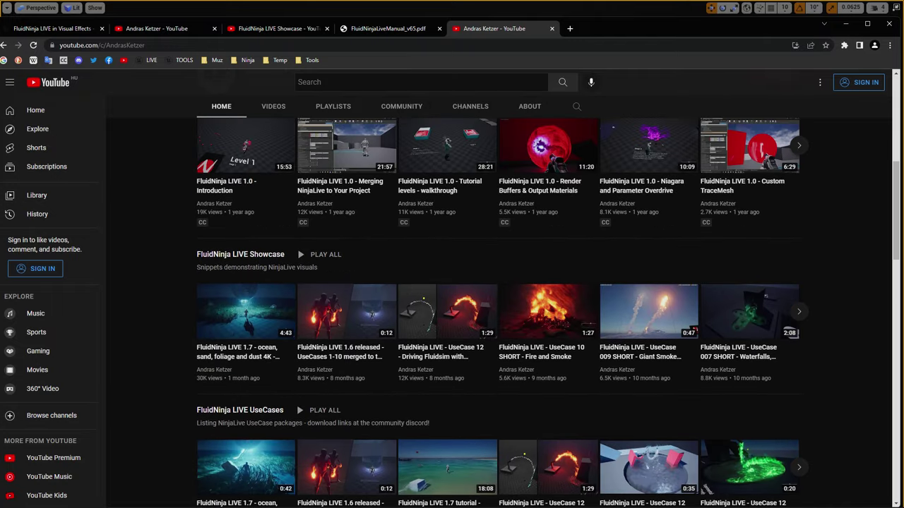
scroll(498, 311, up, 3)
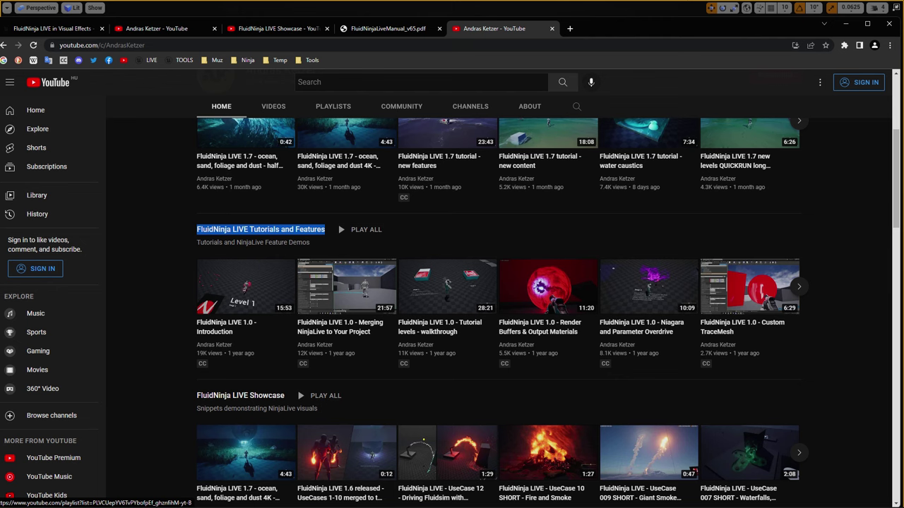
Open the FluidNinja LIVE Tutorials and Features playlist in a new tab and browse its videos
right_click(244, 230)
click(272, 240)
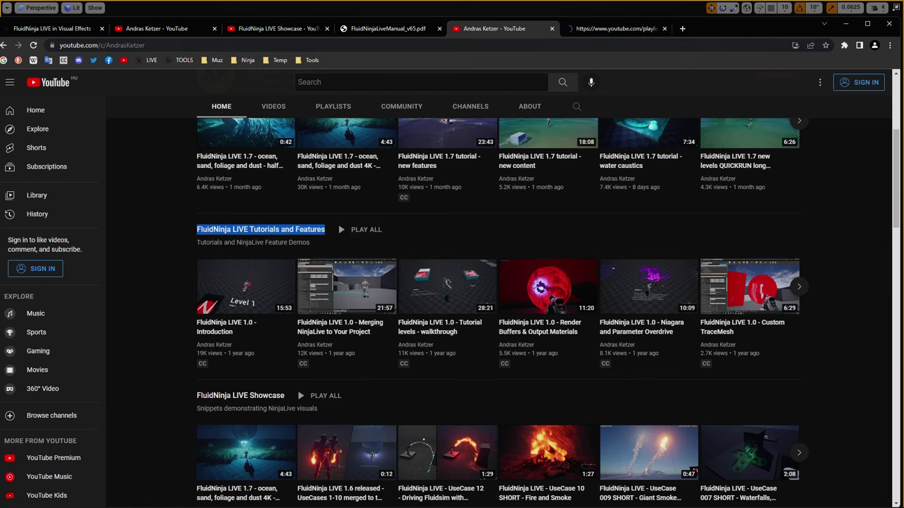
key(ctrl+Tab)
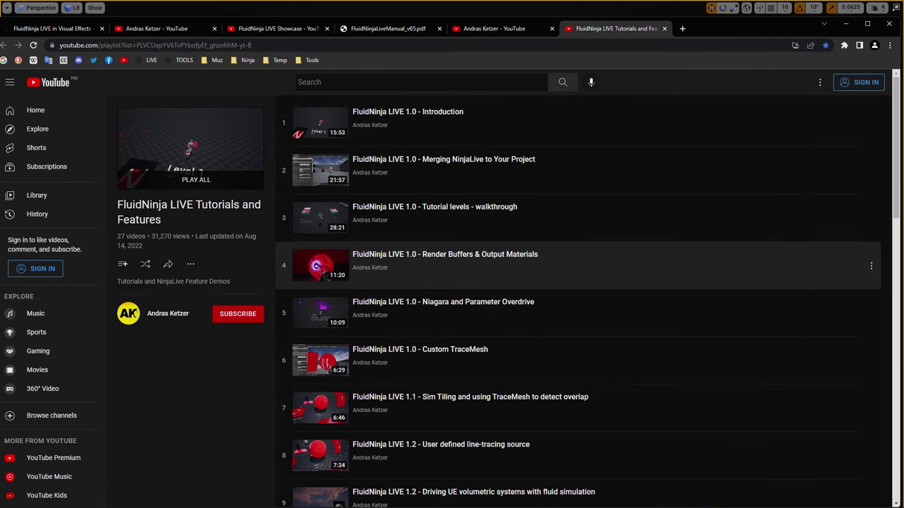
scroll(564, 266, down, 2)
scroll(565, 265, down, 3)
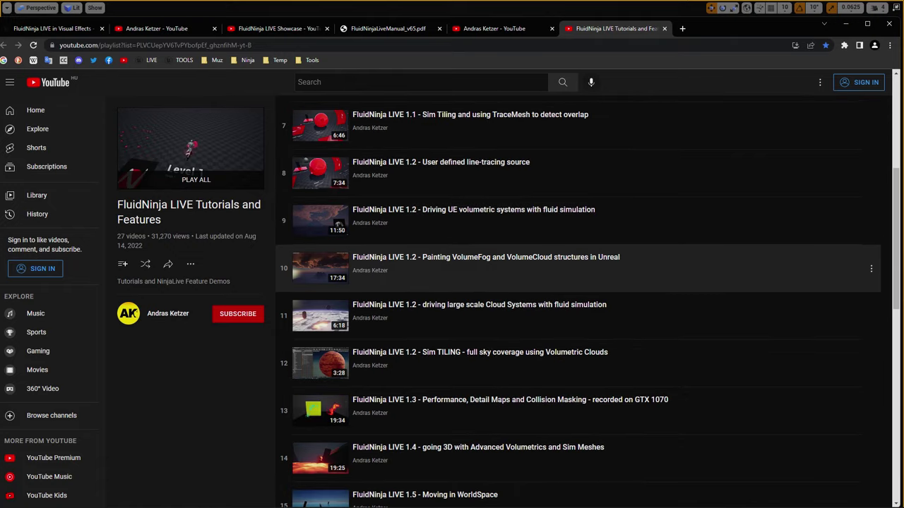
Browse the FluidNinja LIVE Tutorials and Features playlist to its last video and return to its beginning
scroll(565, 233, up, 3)
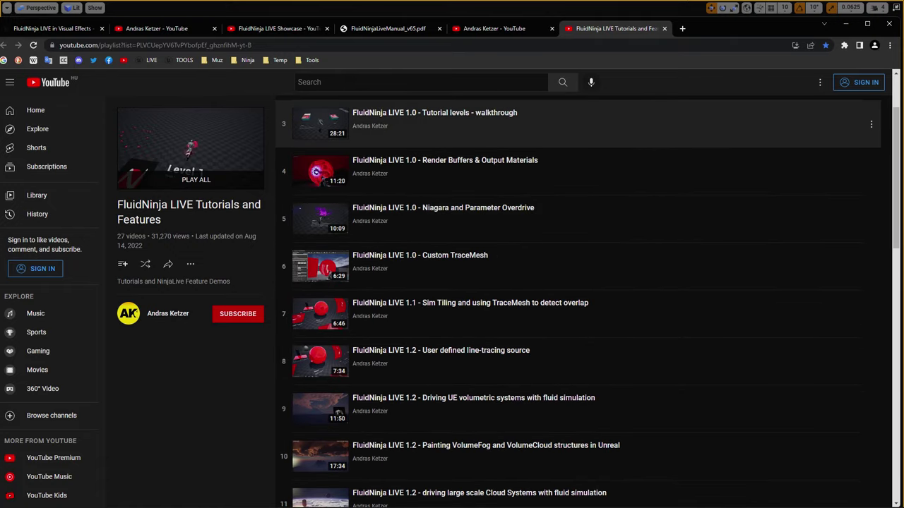
scroll(579, 173, down, 9)
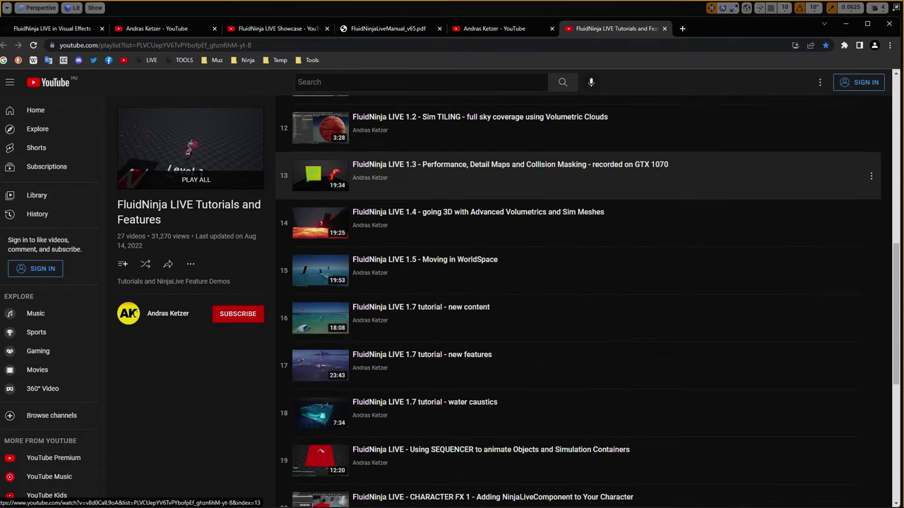
scroll(579, 176, down, 2)
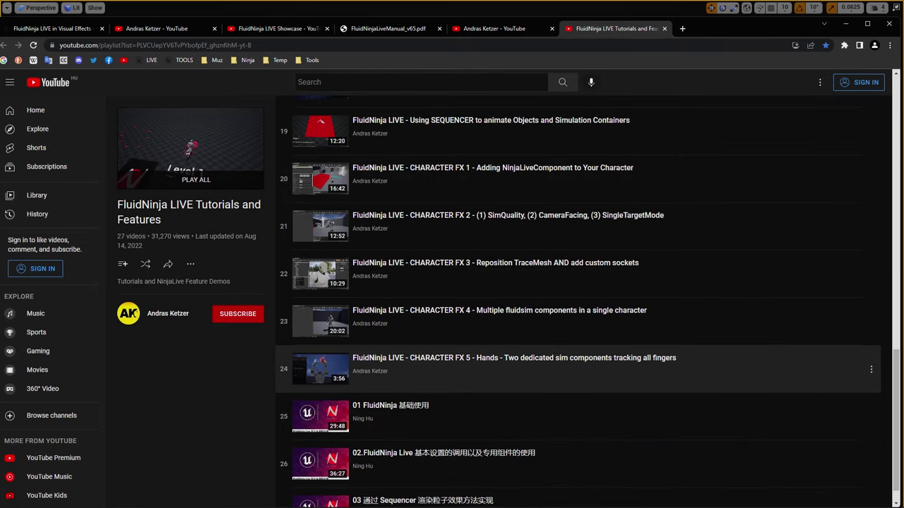
scroll(579, 360, down, 1)
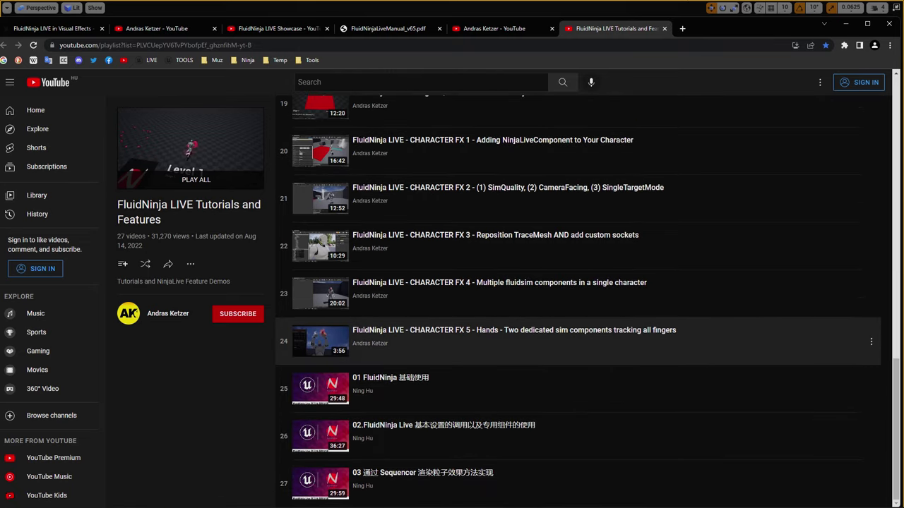
scroll(579, 374, up, 1)
scroll(579, 317, up, 12)
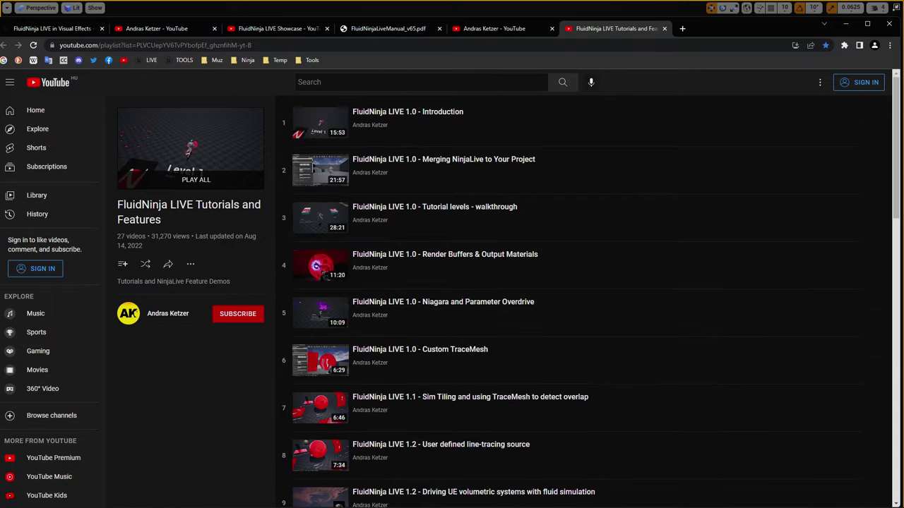
Return to the YouTube channel home page and open the FluidNinja LIVE 1.7 playlist in a new tab
key(ctrl+shift+Tab)
click(339, 412)
scroll(338, 411, up, 3)
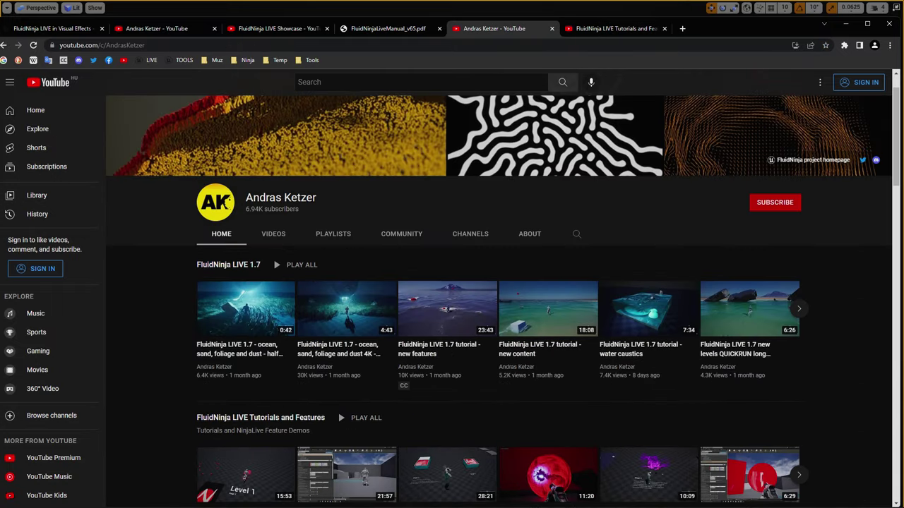
right_click(228, 264)
click(261, 270)
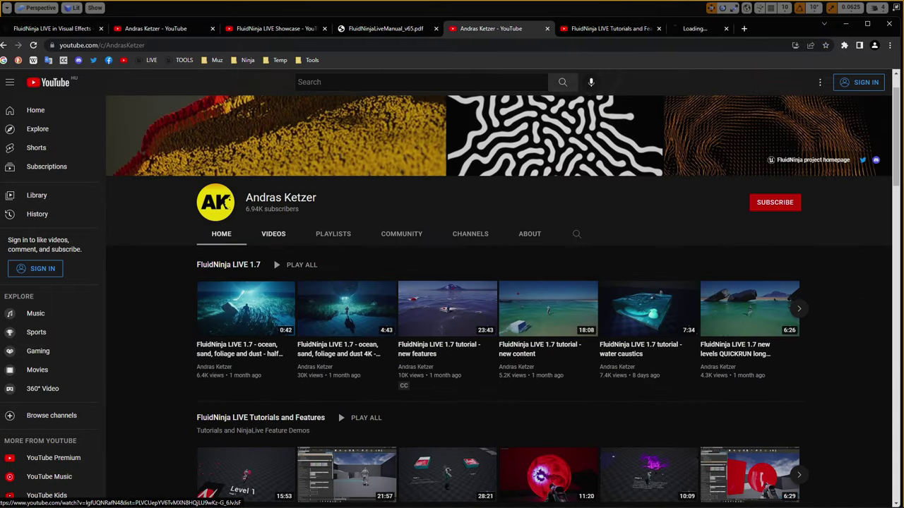
click(716, 29)
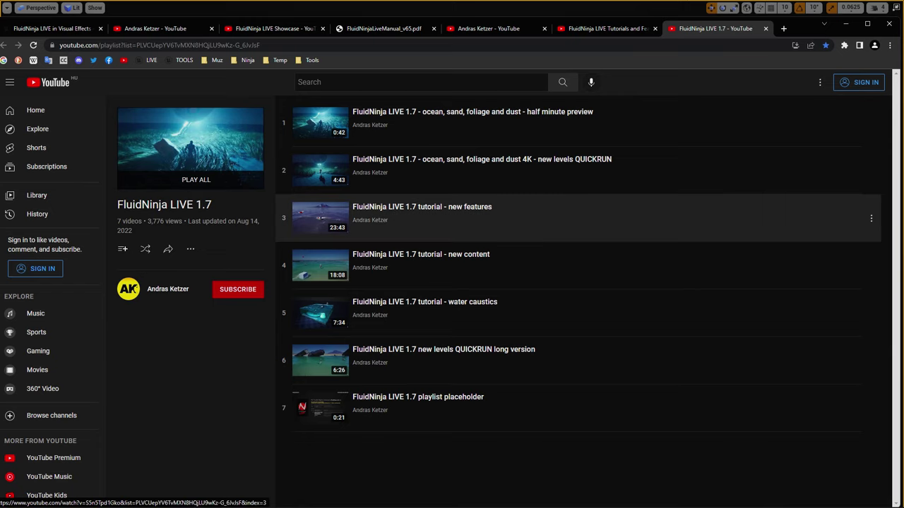
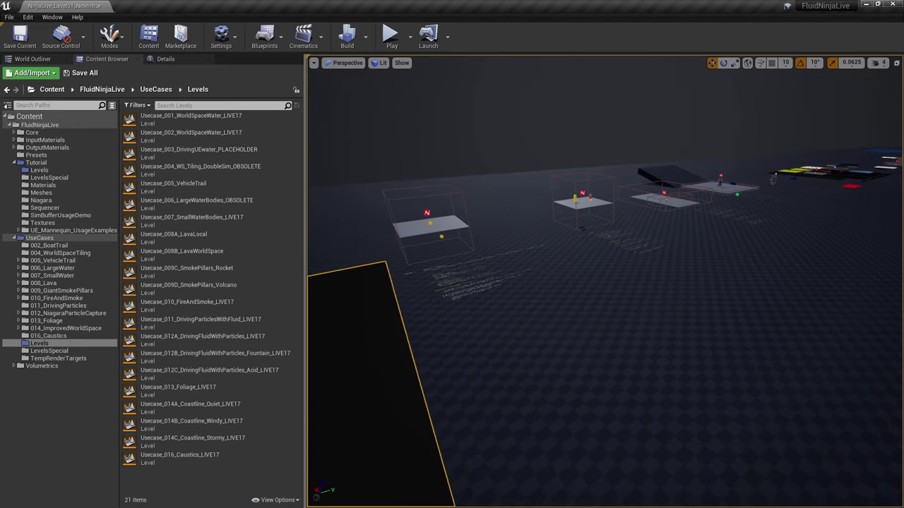
Select the first stage's NinjaLive actor, show its details, and widen the property names column to read the Live Interaction settings and tooltips
click(424, 225)
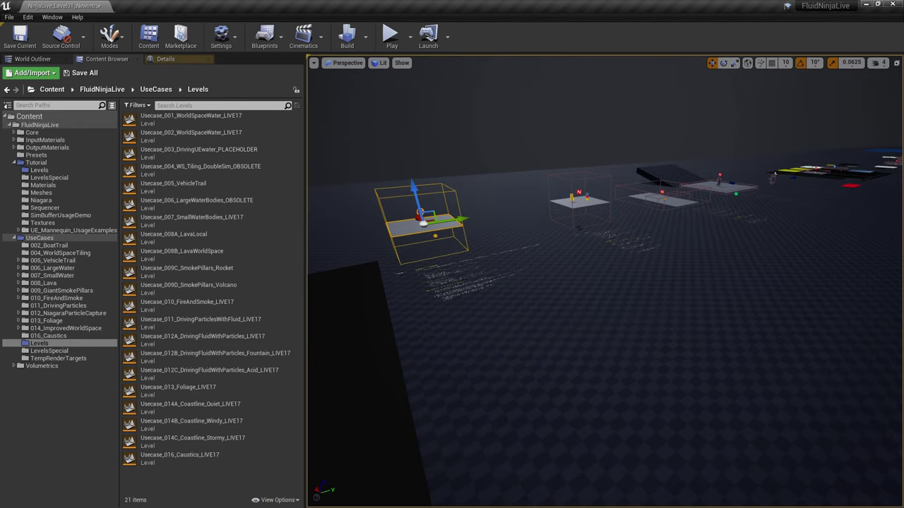
click(165, 58)
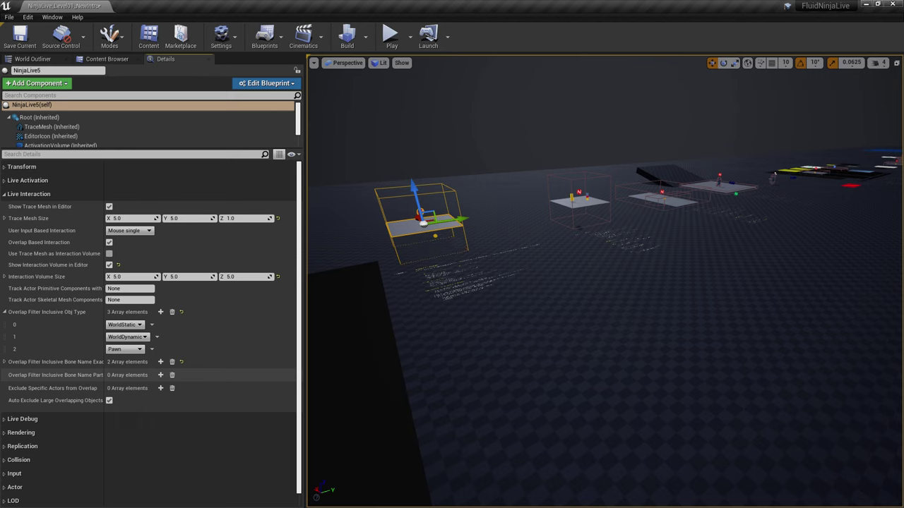
drag(105, 375, 128, 365)
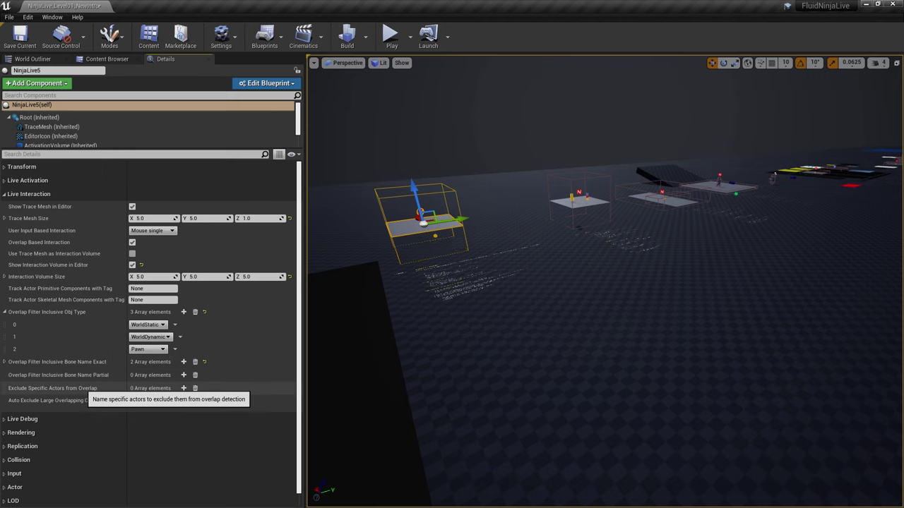
Fly the view back to the Learning Resources board and mark section 4, Using Ninja: The Most Important Bit
right_drag(537, 283, 398, 414)
key(w)
key(s)
key(w)
key(s)
key(d)
key(w)
key(a)
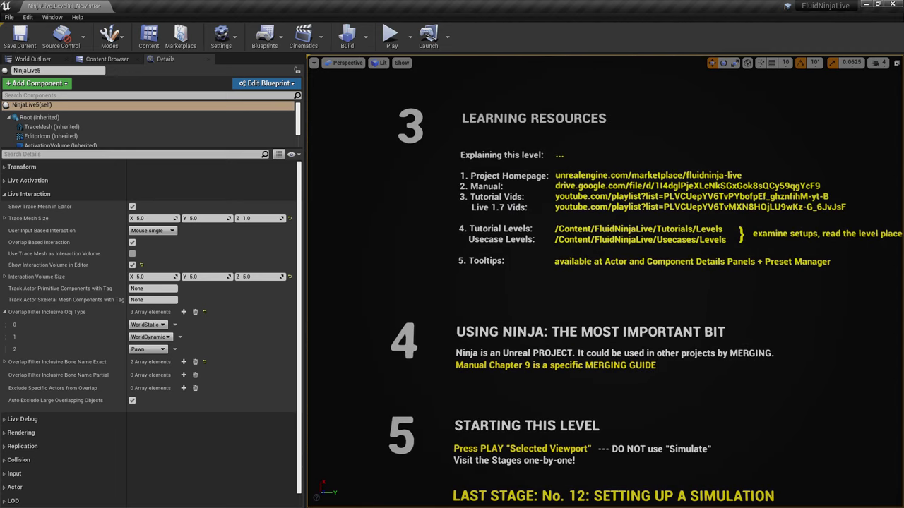
ctrl+alt+drag(384, 301, 809, 395)
right_drag(809, 396, 810, 393)
click(809, 392)
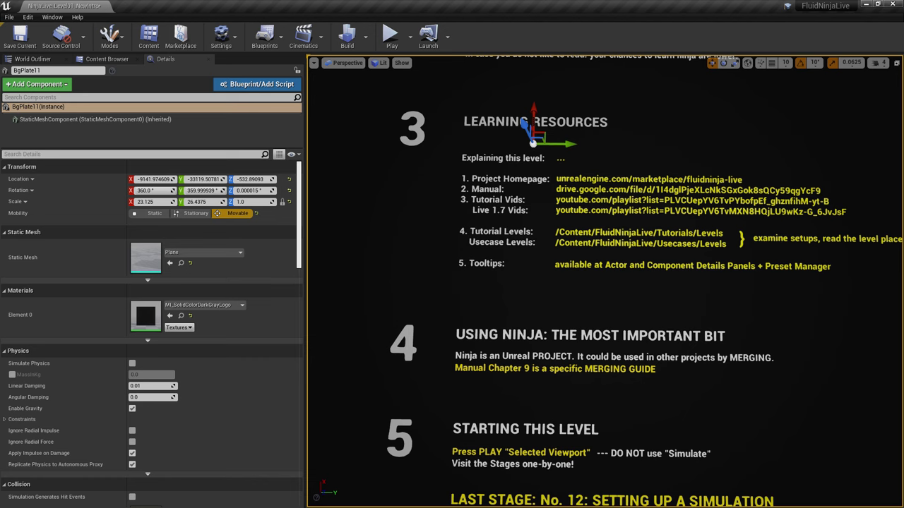
Mark the board's merging guide line, consult chapter 9, Merging NinjaLive to your Project, in the browser's PDF manual, and return to Unreal Editor
ctrl+alt+drag(429, 394, 679, 363)
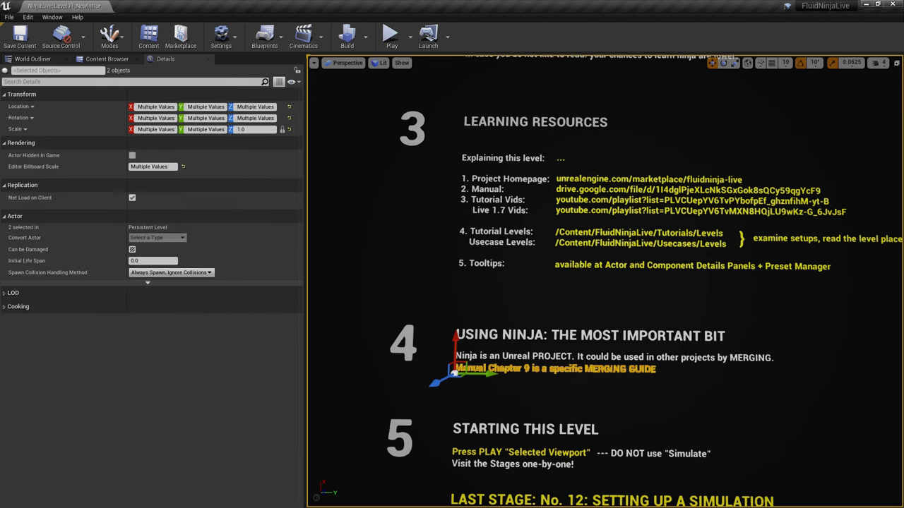
click(680, 363)
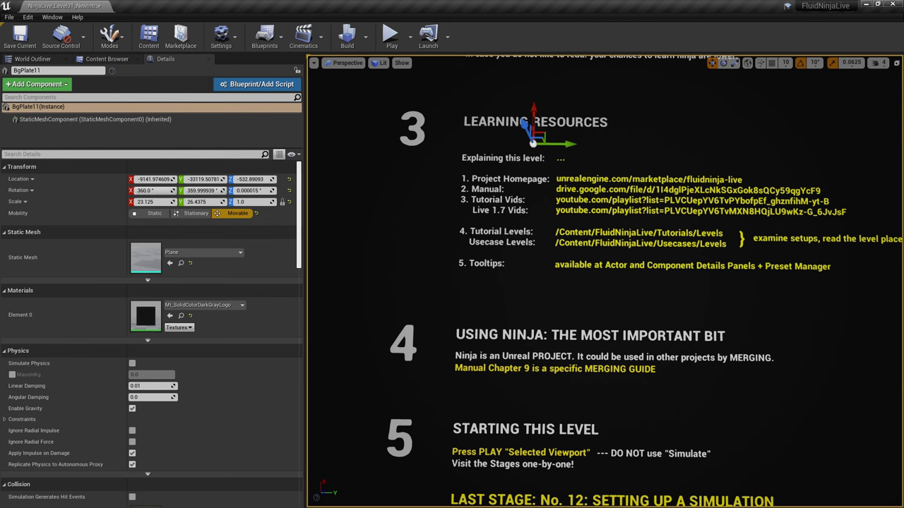
key(alt+Tab)
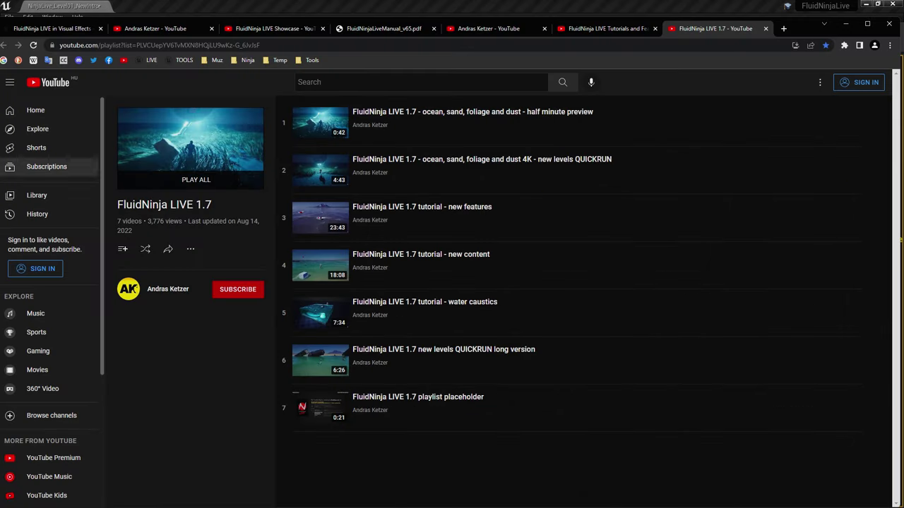
click(383, 28)
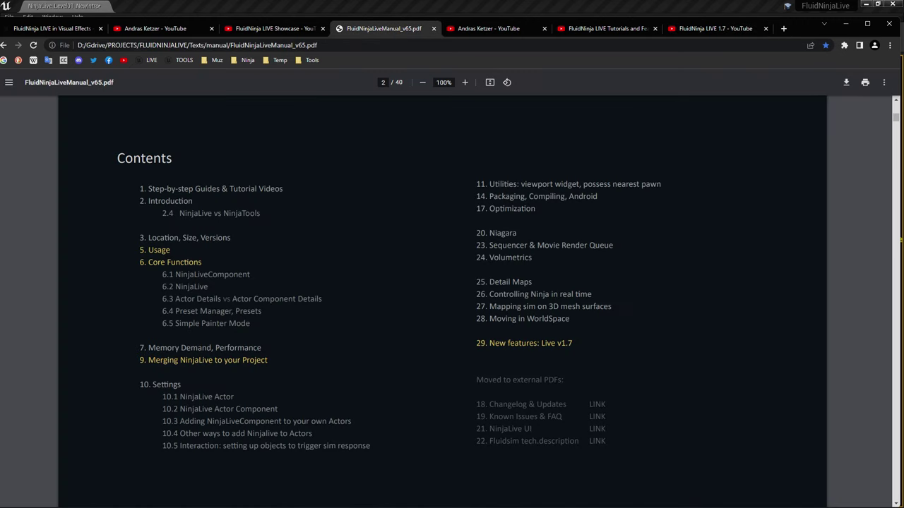
click(207, 360)
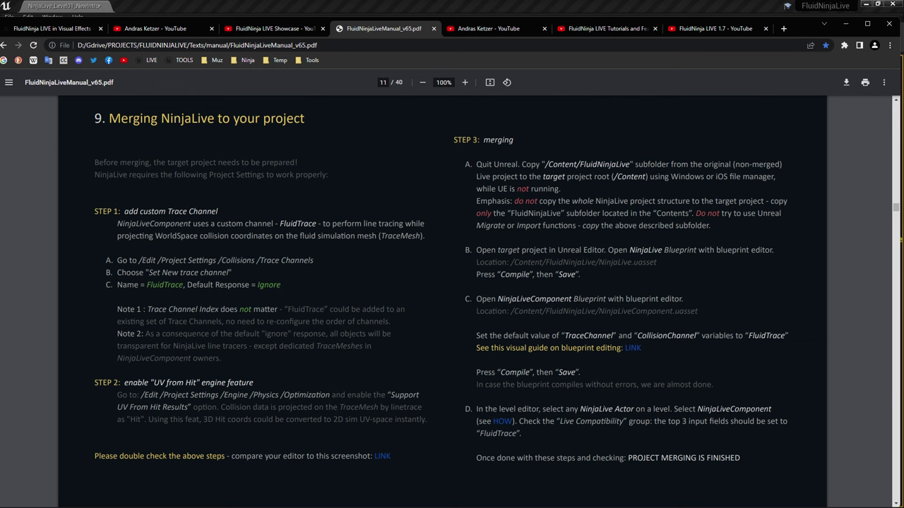
key(alt+Tab)
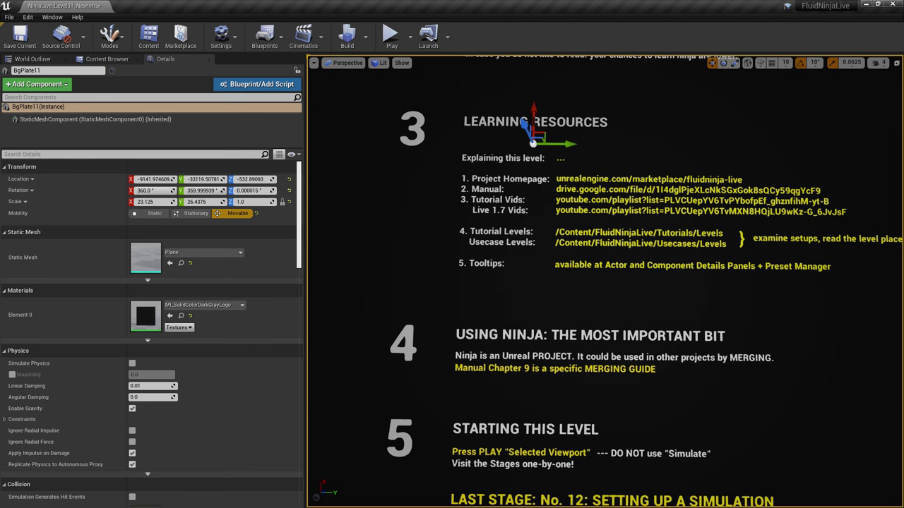
Examine the board's Starting This Level section and check the available play modes without changing the mode
drag(605, 226, 605, 334)
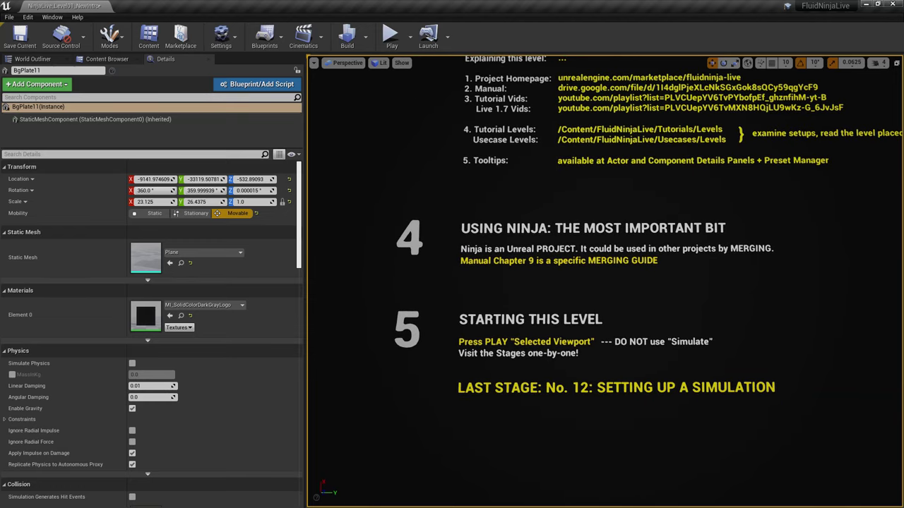
click(410, 37)
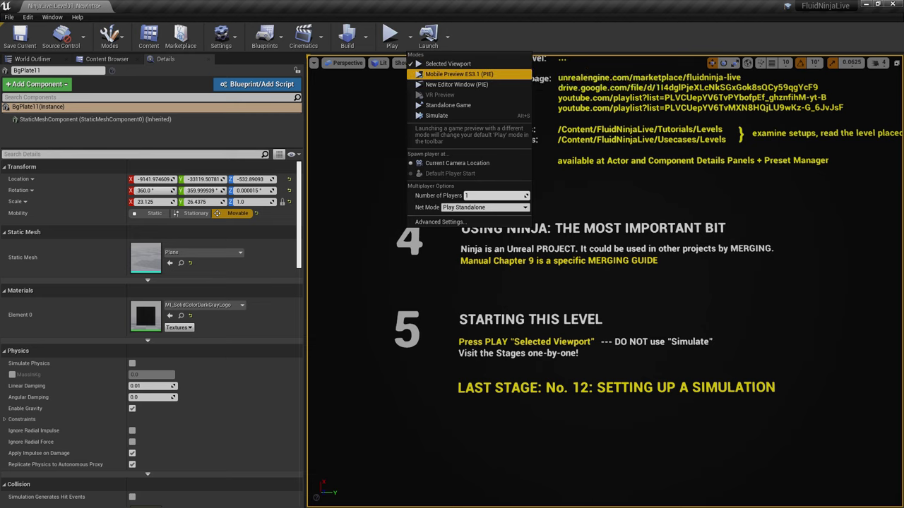
key(Escape)
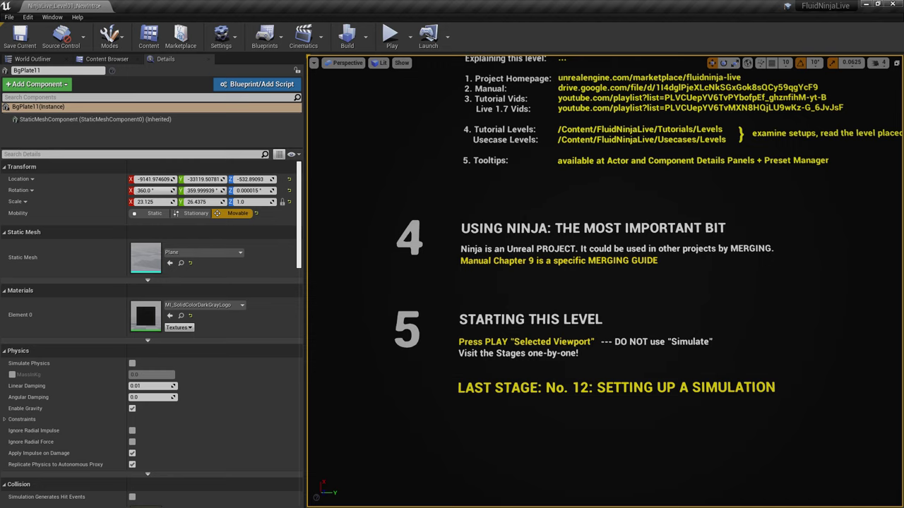
Go to Stage 1 and mark its What Is Ninja? title and the three-part definition line below it
right_drag(605, 281, 622, 253)
right_drag(577, 290, 578, 292)
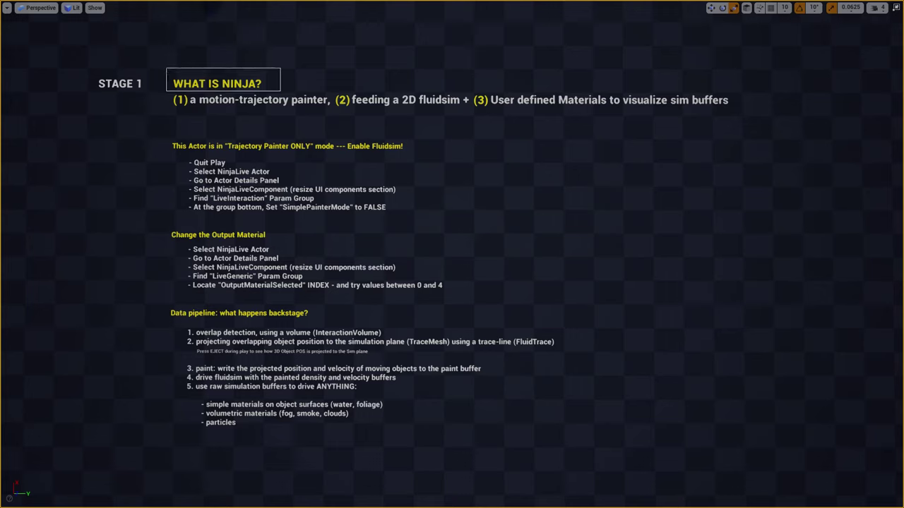
ctrl+alt+drag(166, 68, 280, 91)
key(Escape)
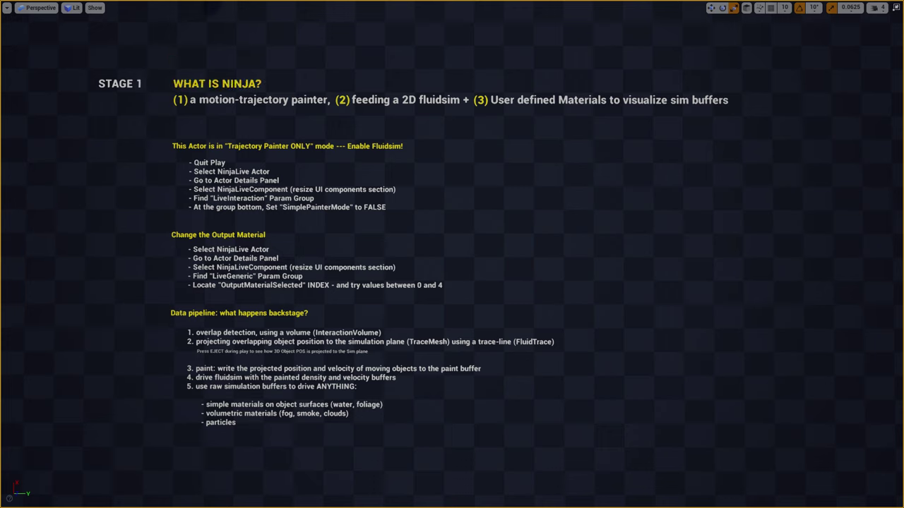
key(w)
ctrl+alt+drag(165, 120, 332, 91)
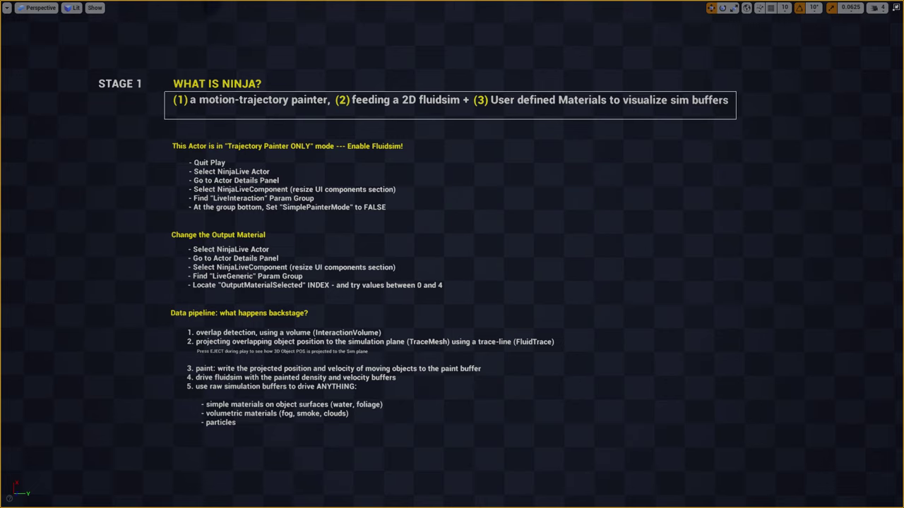
click(473, 102)
Play the level in the viewport, paint trajectories on the Stage 1 simulation plane while moving around it, and stop playing
key(alt+p)
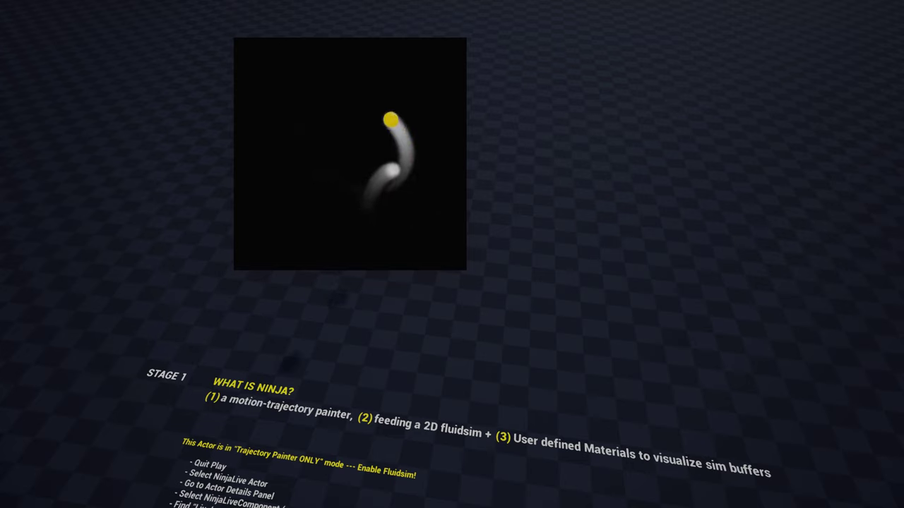
click(452, 254)
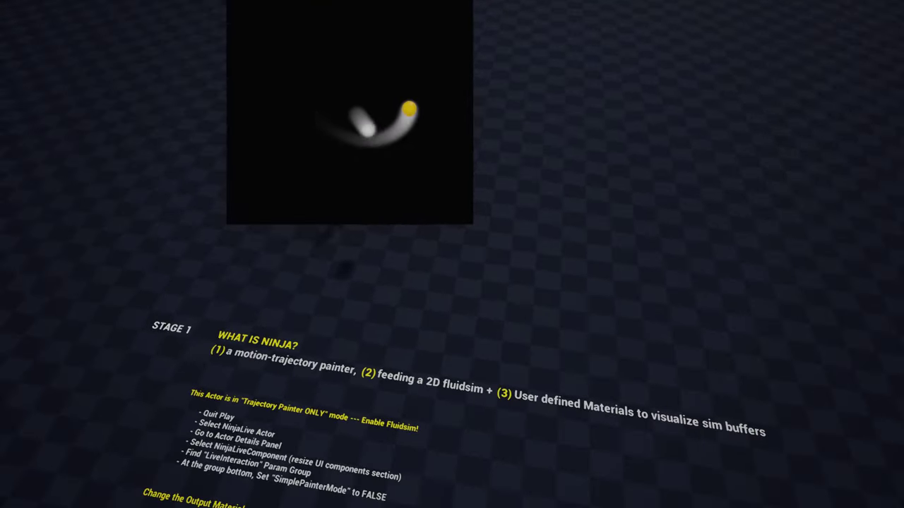
key(w)
key(s)
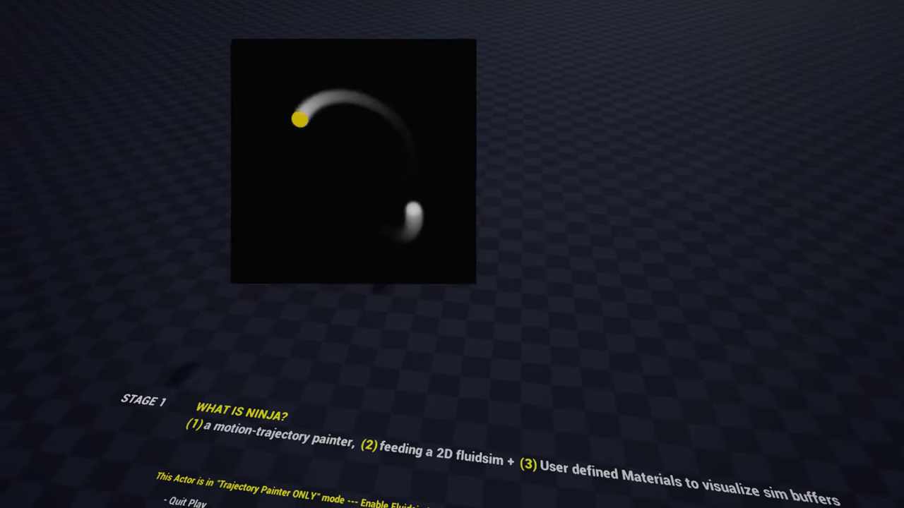
key(w)
key(s)
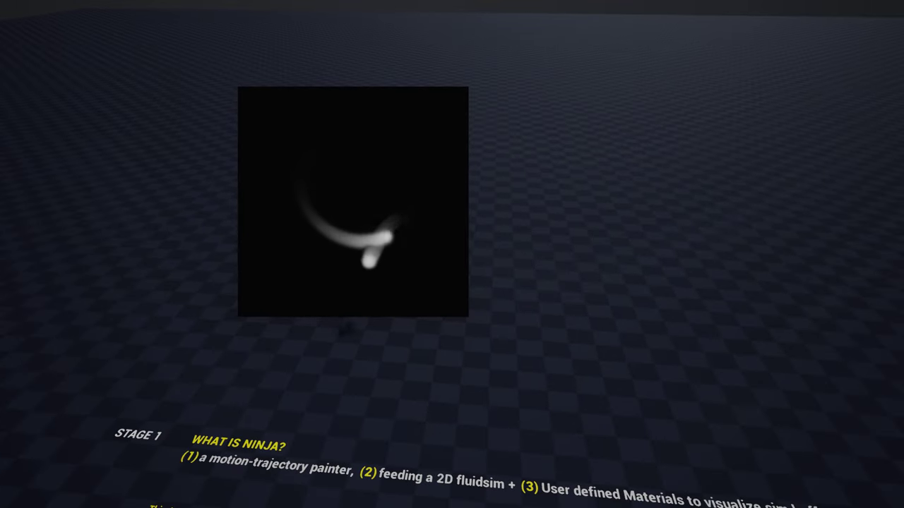
mouse_move(370, 164)
mouse_down()
mouse_move(309, 186)
mouse_move(351, 211)
mouse_move(375, 245)
mouse_move(358, 205)
mouse_up()
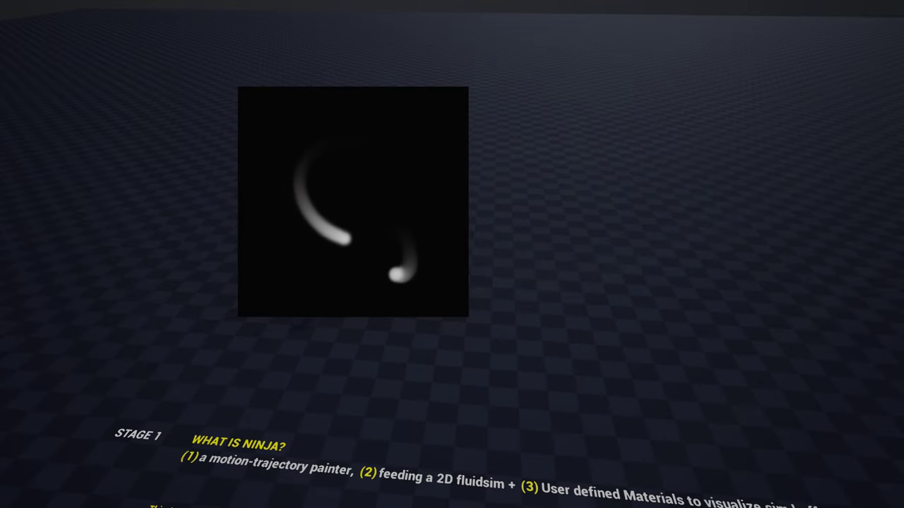
key(Escape)
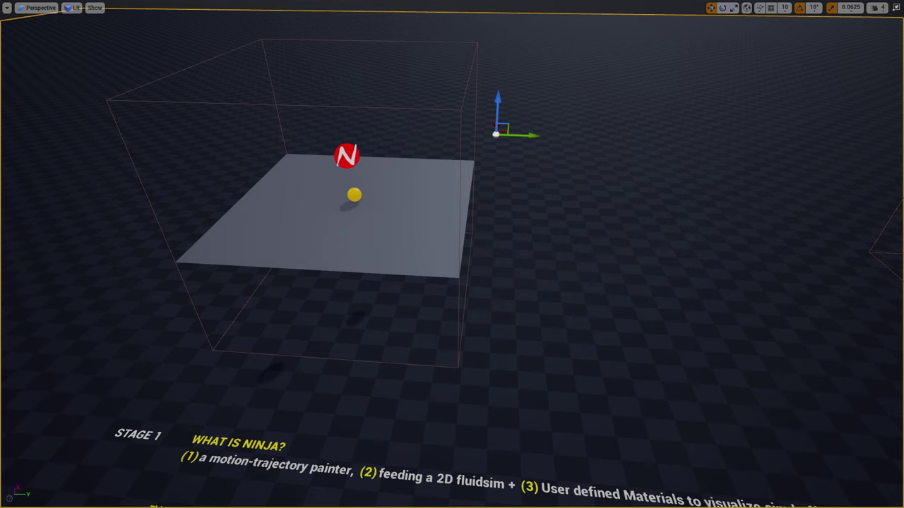
Leave the full-screen viewport and select the Stage 1 NinjaLive actor to show its component list
key(F11)
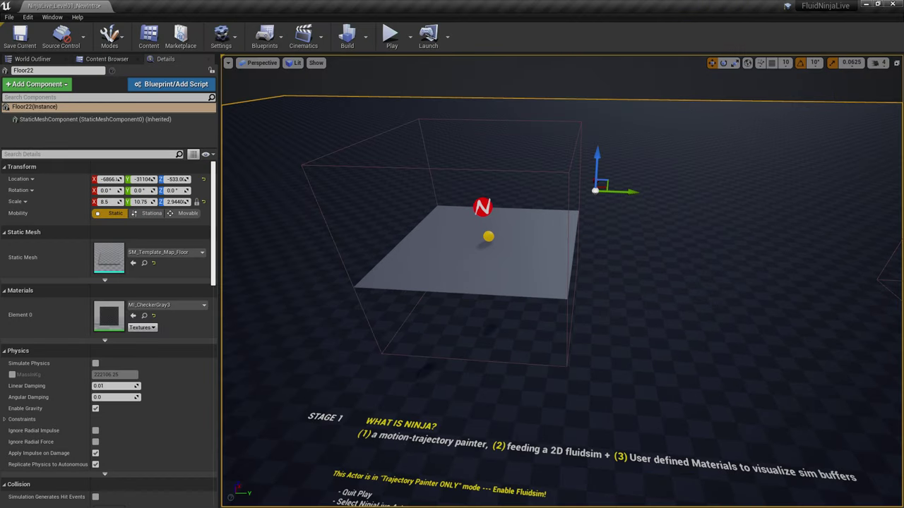
click(542, 81)
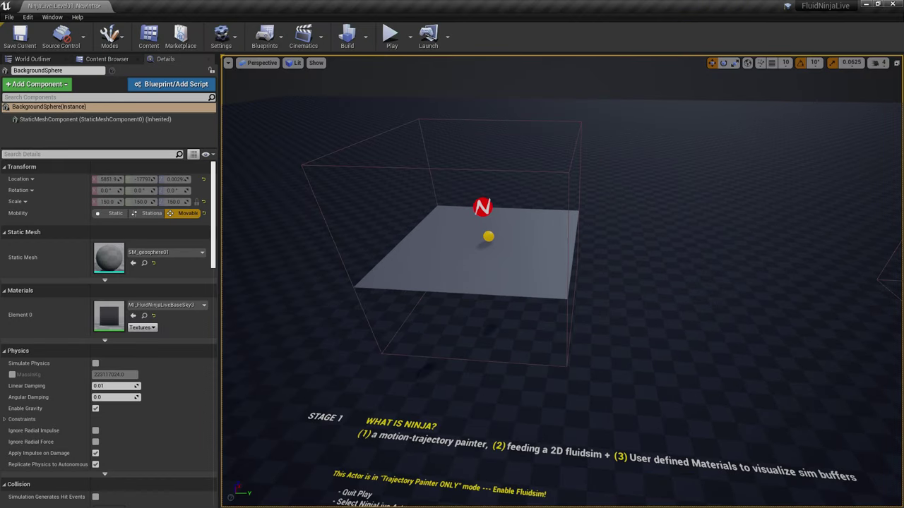
click(487, 238)
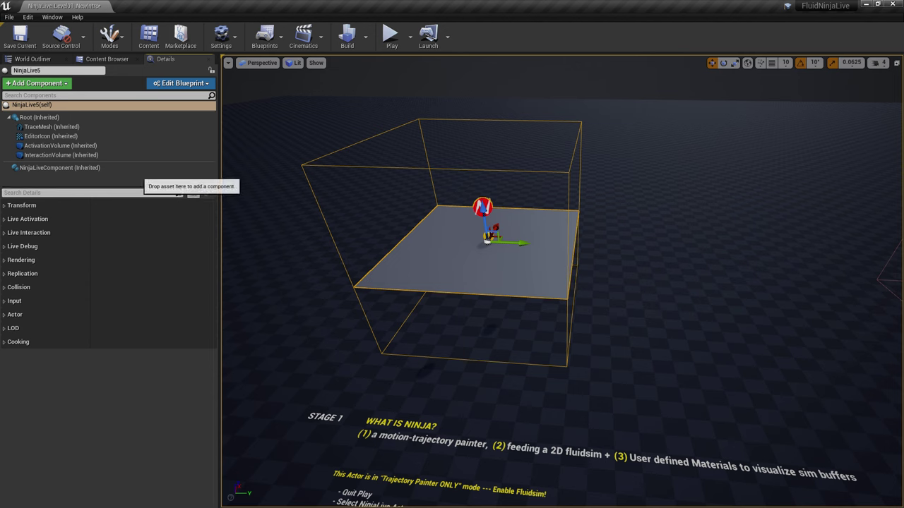
Compare the NinjaLiveComponent's parameter groups with the NinjaLive actor's own Live Activation and Live Interaction groups
click(60, 167)
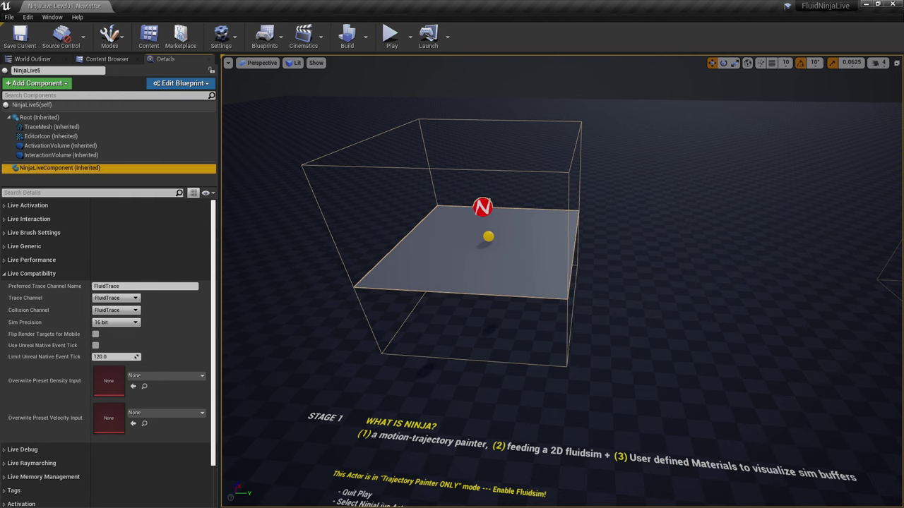
click(332, 83)
click(488, 239)
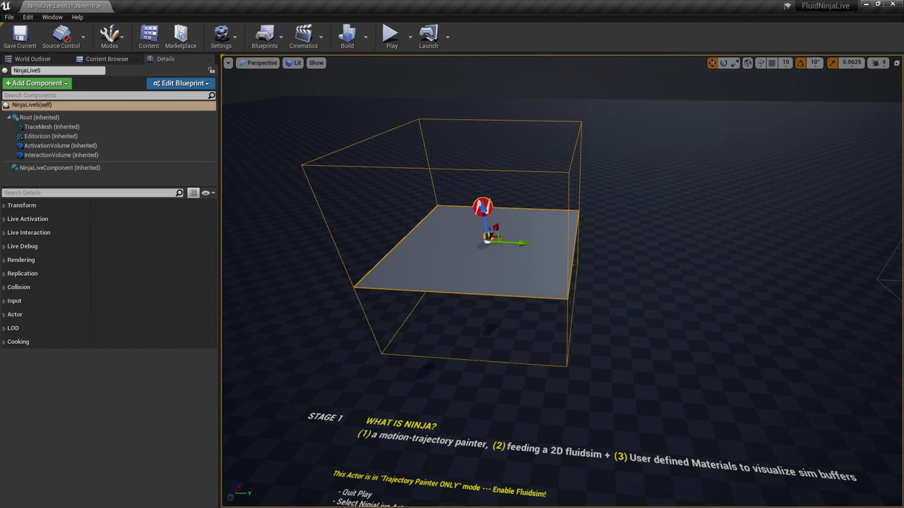
click(29, 219)
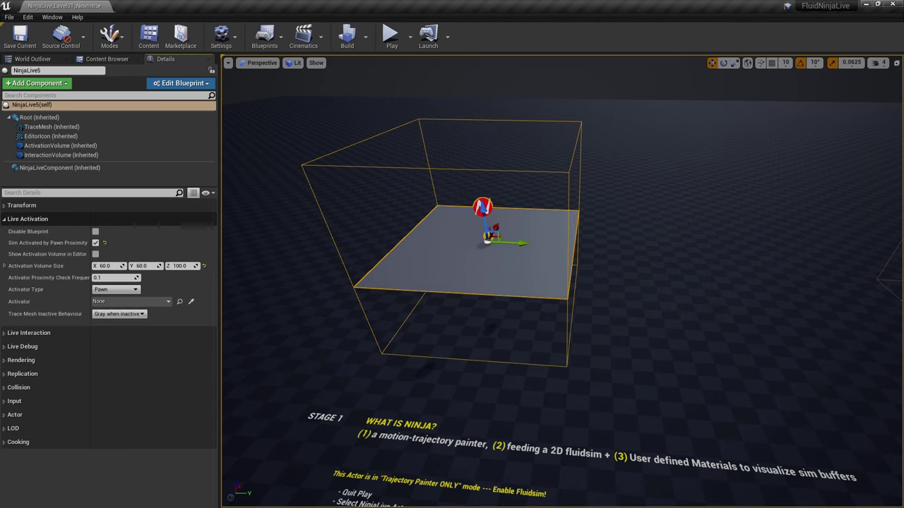
click(28, 219)
click(29, 232)
click(28, 232)
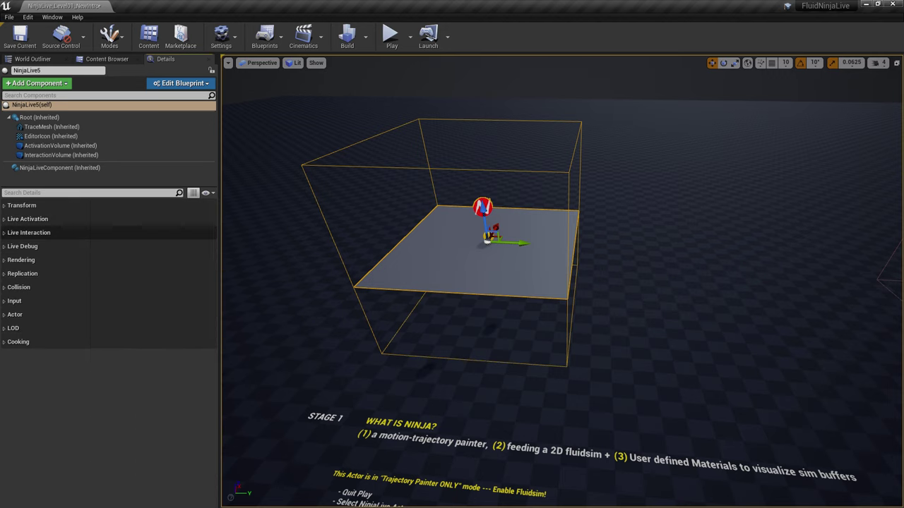
Turn off Simple Painter Mode in the Live Interaction group of the Stage 1 actor's NinjaLiveComponent
click(65, 168)
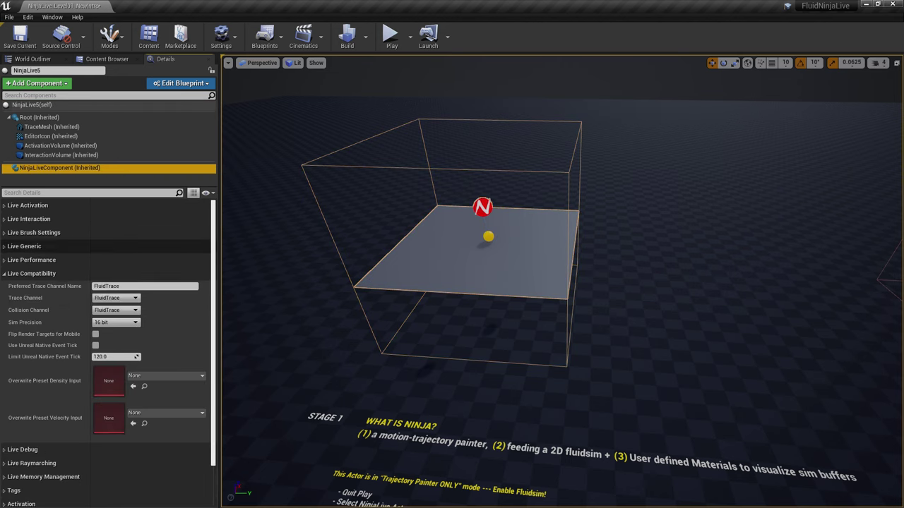
click(32, 273)
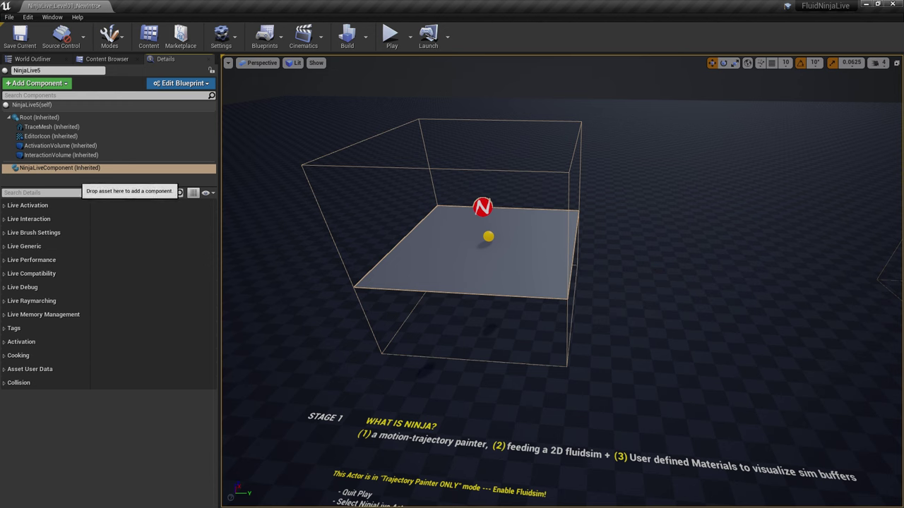
click(29, 219)
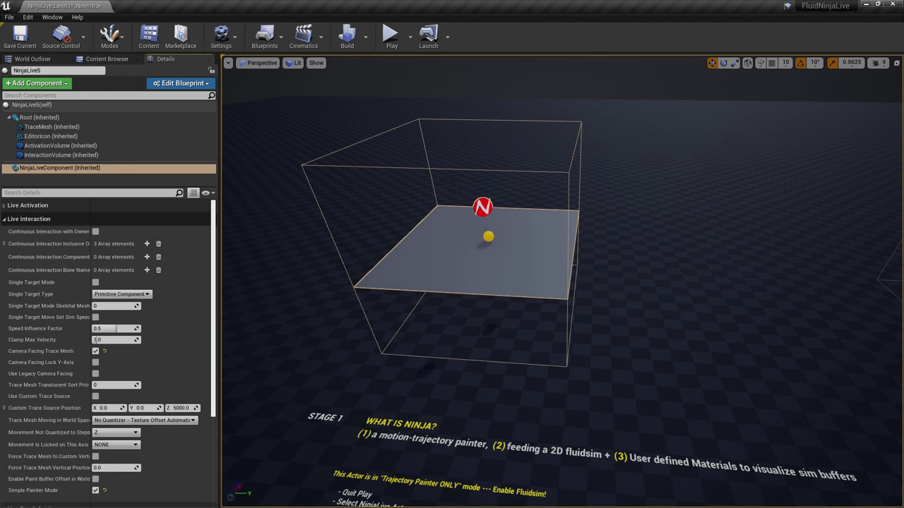
scroll(141, 367, down, 3)
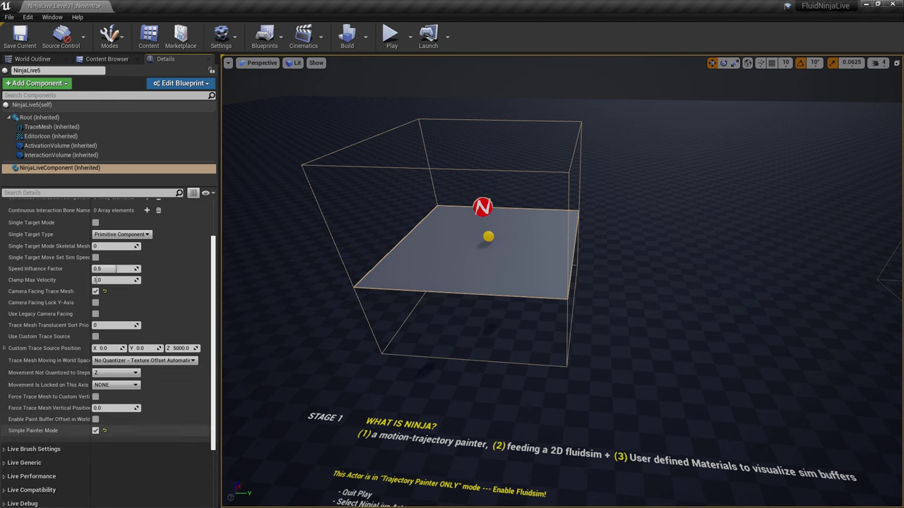
mouse_move(33, 430)
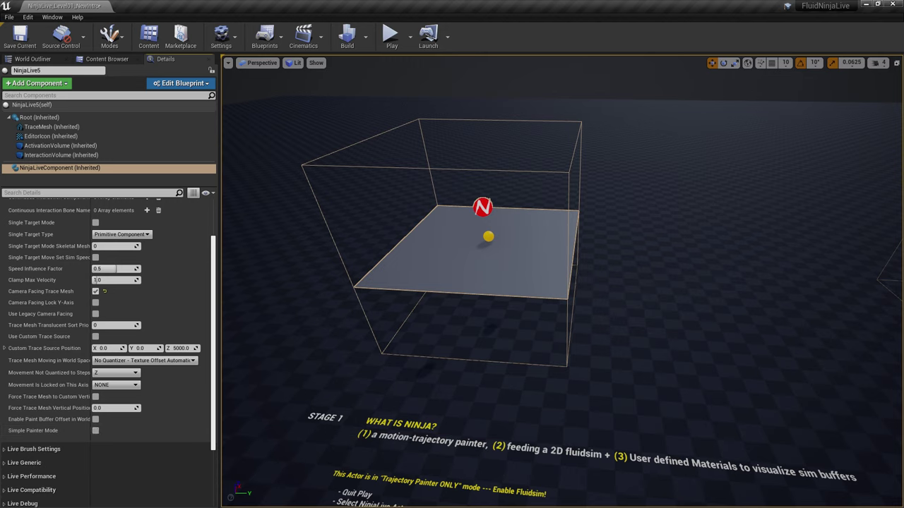
Play the level, view the Stage 1 fluid simulation while moving around it, and stop playing
key(alt+p)
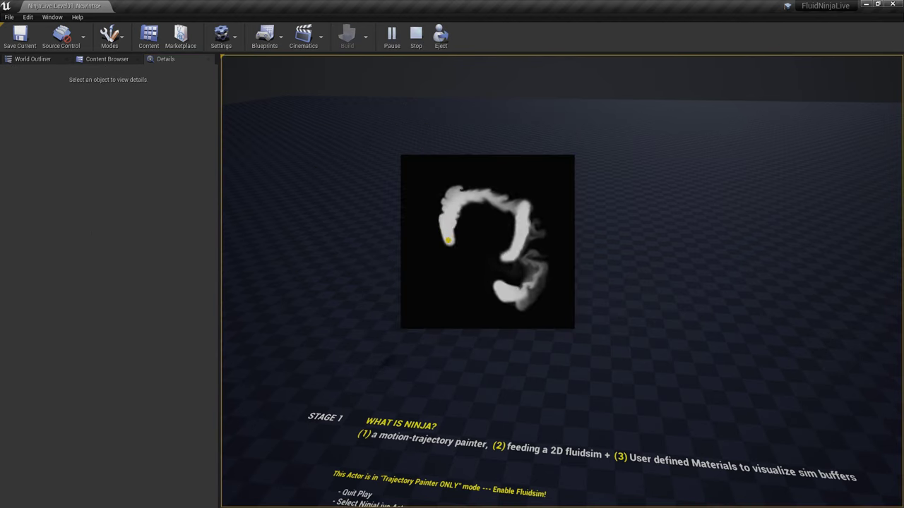
click(562, 281)
key(a)
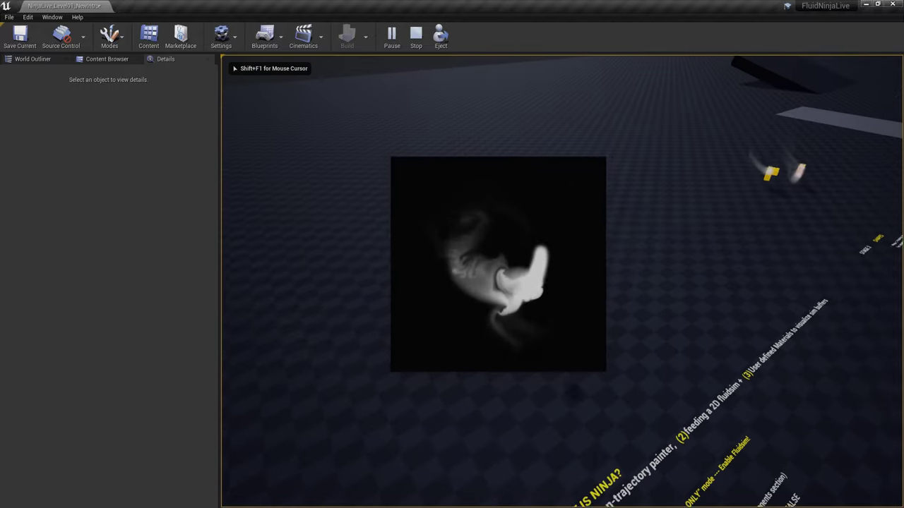
key(d)
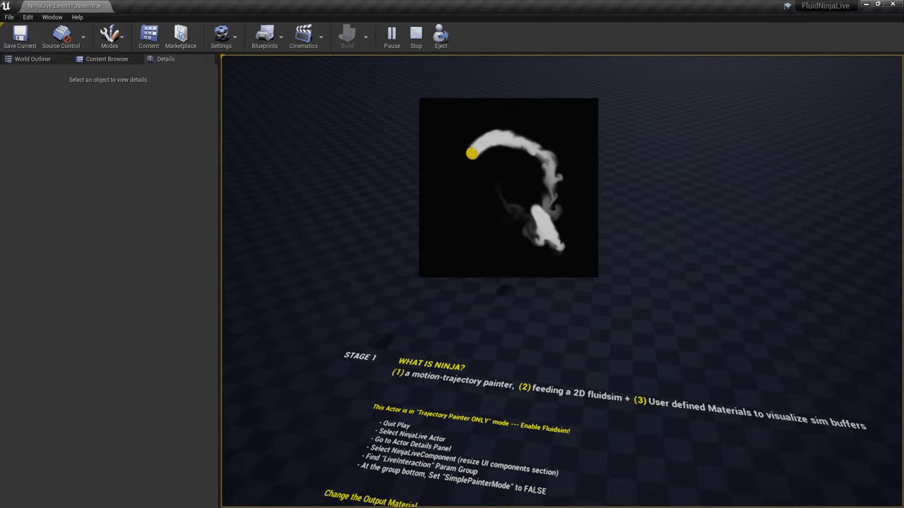
key(w)
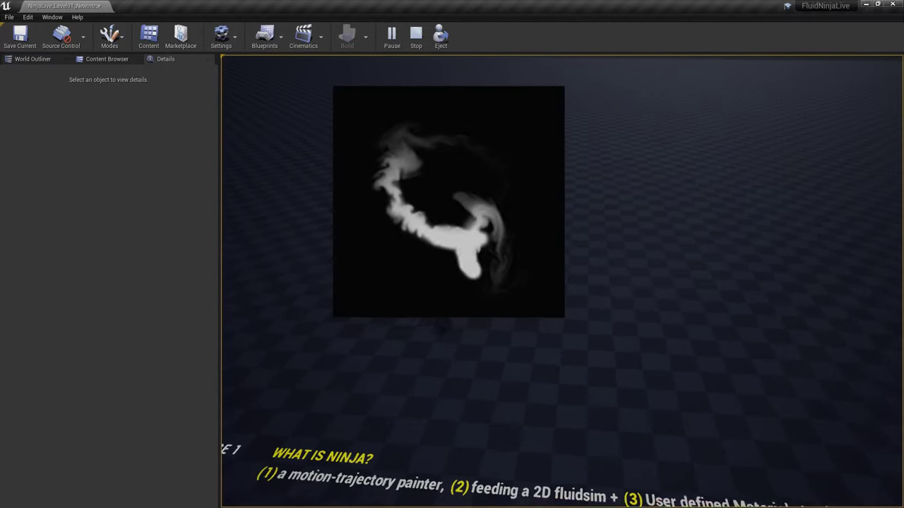
key(s)
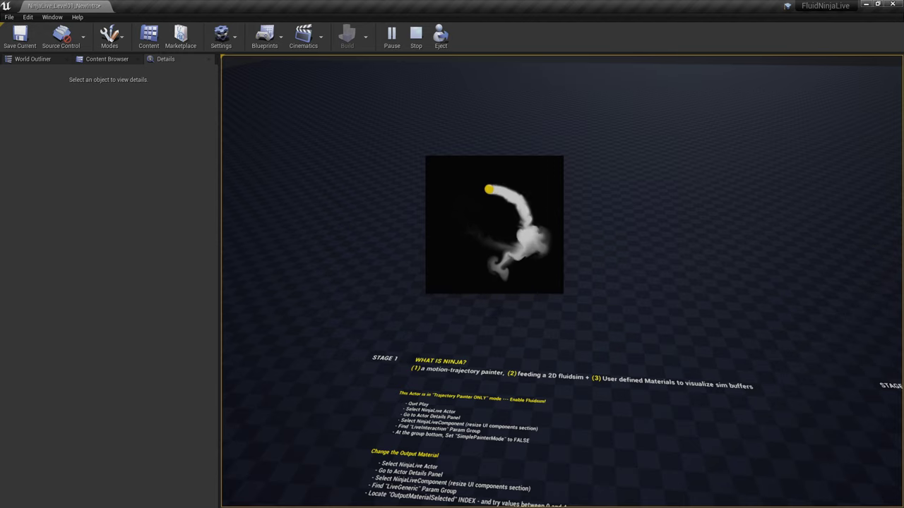
key(Escape)
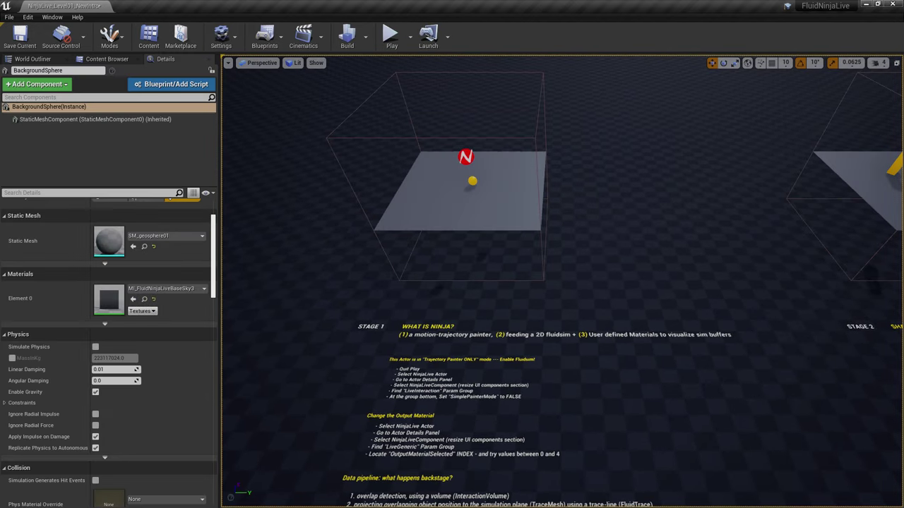
Examine the Output Materials array in the Live Generic group of Stage 1's NinjaLiveComponent, widening the details area to read the material names
click(466, 157)
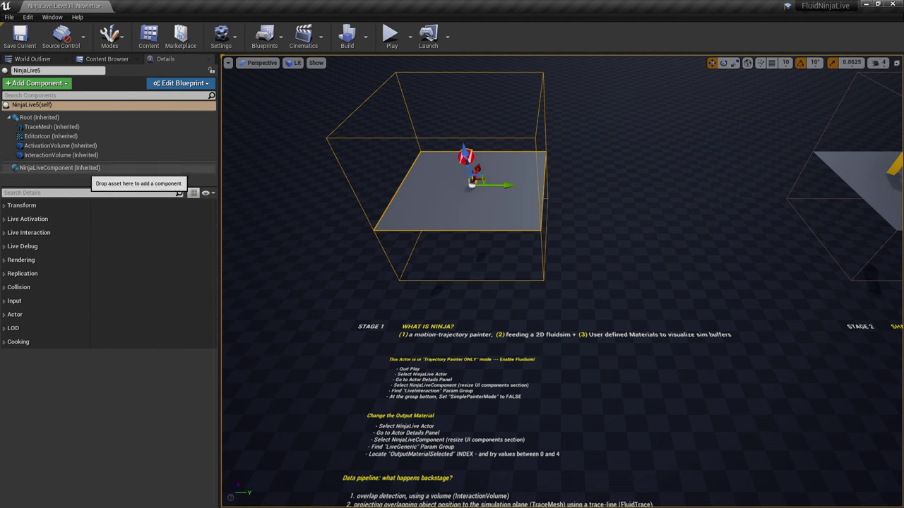
click(95, 168)
click(28, 218)
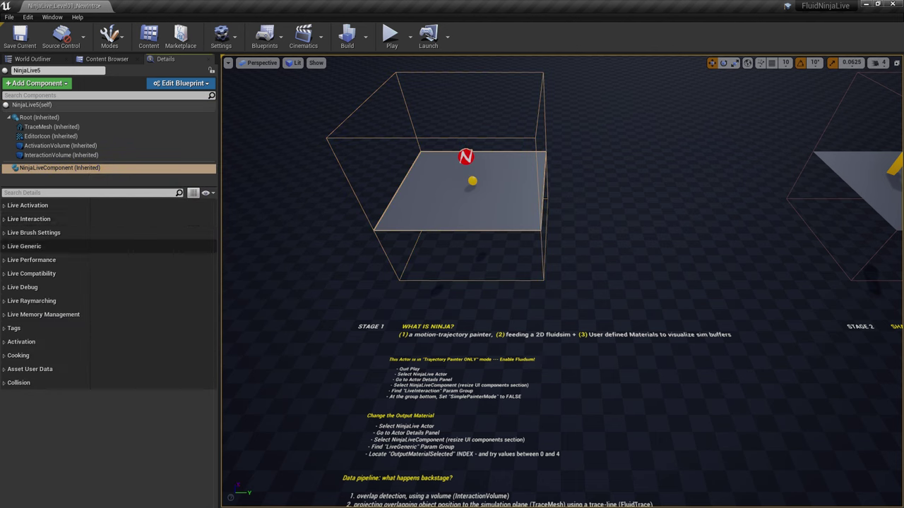
click(24, 247)
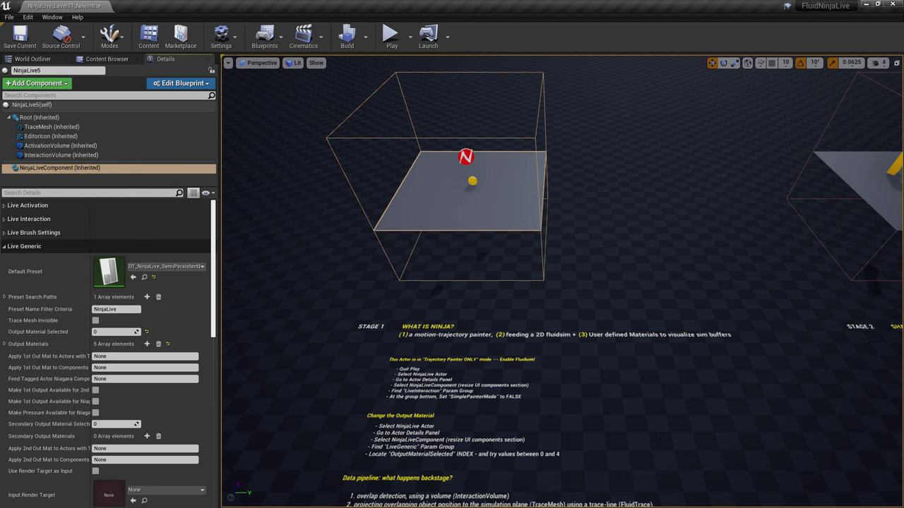
mouse_move(28, 344)
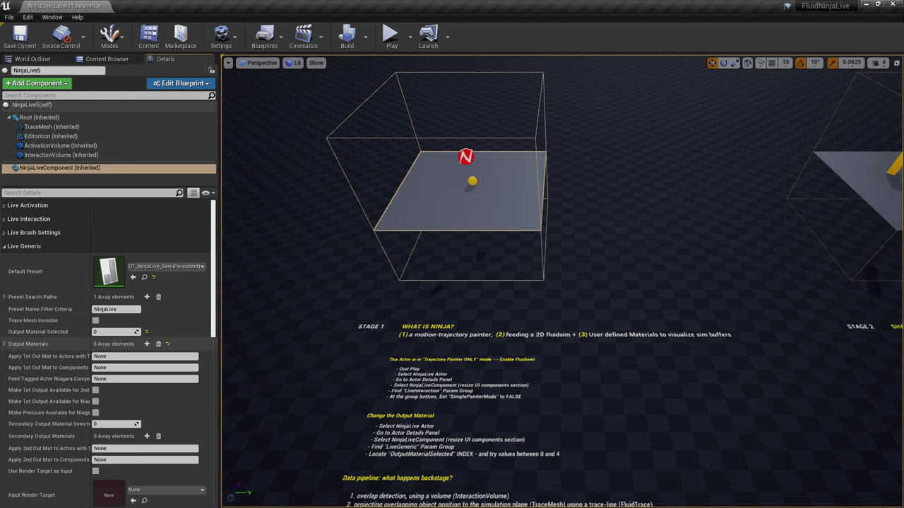
click(5, 344)
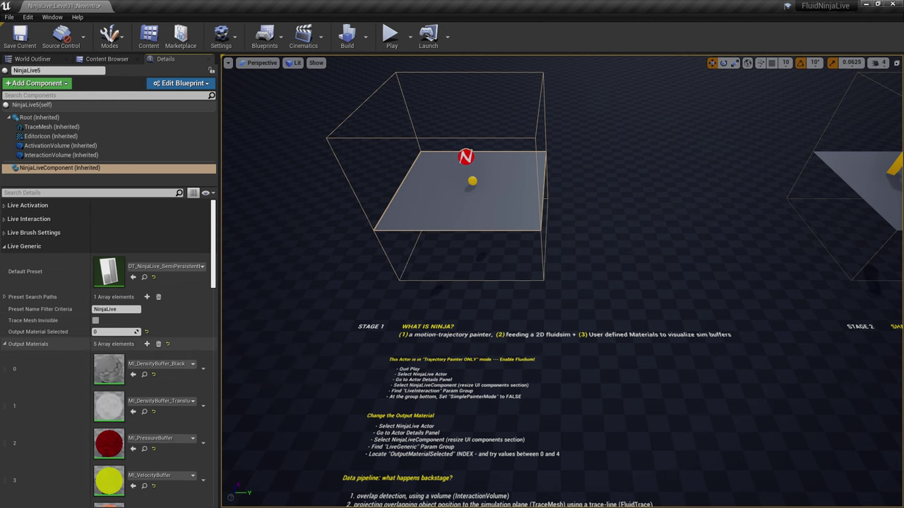
drag(218, 333, 264, 334)
scroll(240, 331, down, 1)
scroll(169, 302, down, 1)
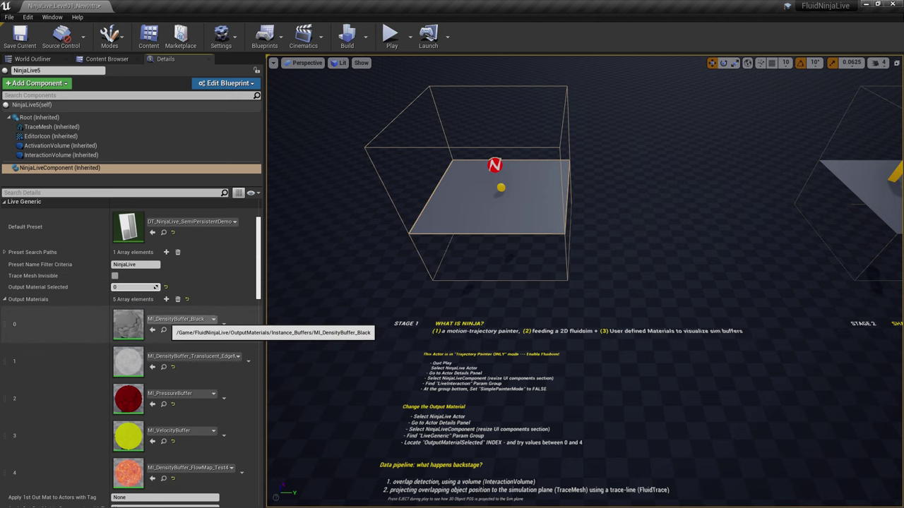
Play the level to view the Stage 1 simulation up close with output material 0, and stop playing
click(339, 226)
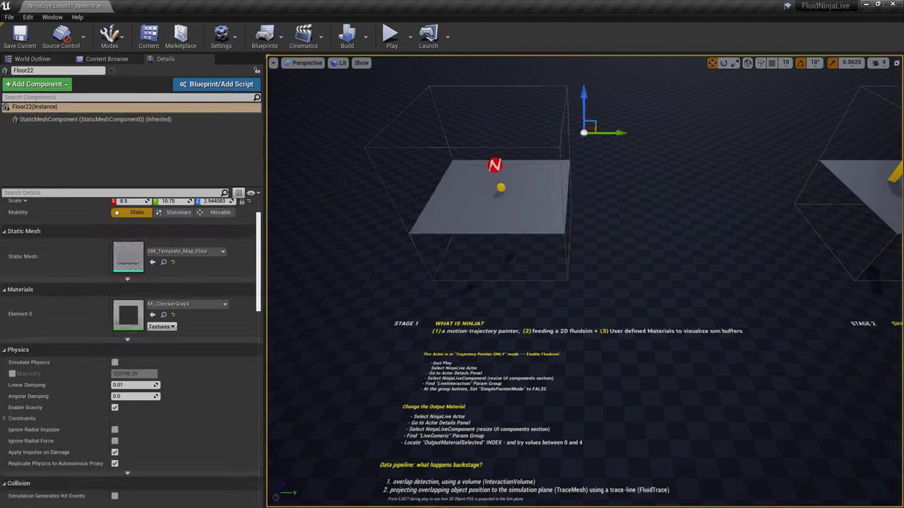
key(alt+p)
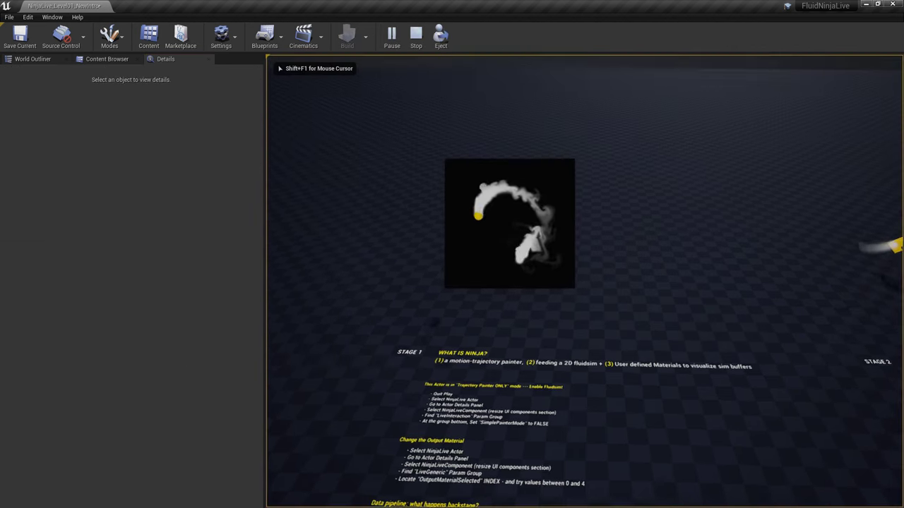
key(w)
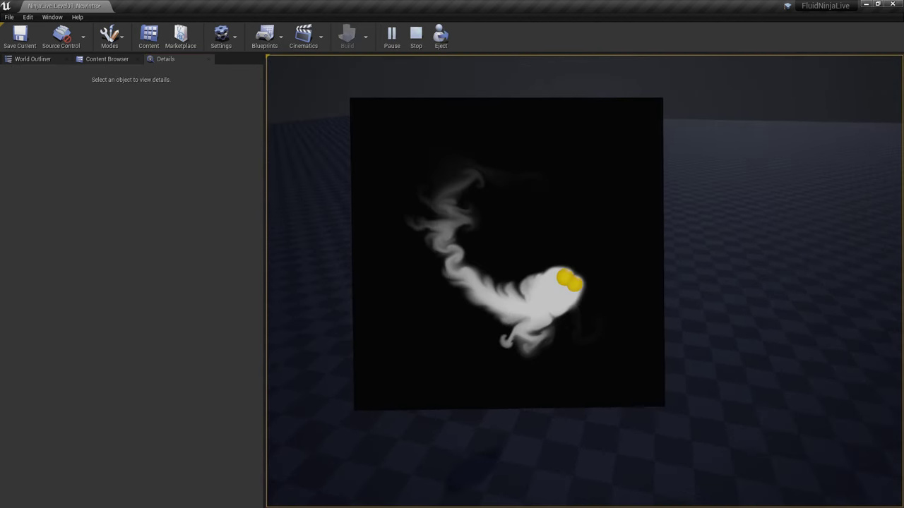
key(Escape)
Set Output Material Selected to 2 on Stage 1's NinjaLiveComponent and play the level briefly to view the pressure buffer
scroll(495, 275, down, 3)
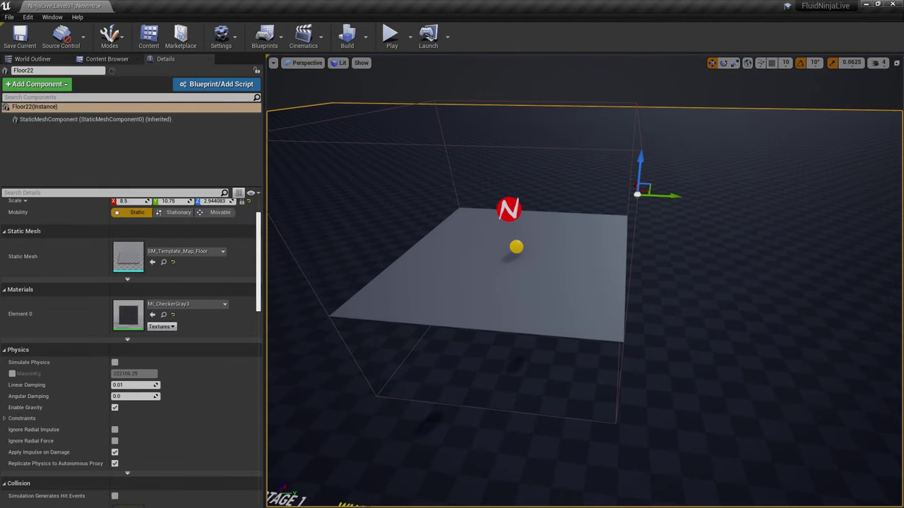
click(494, 275)
click(75, 168)
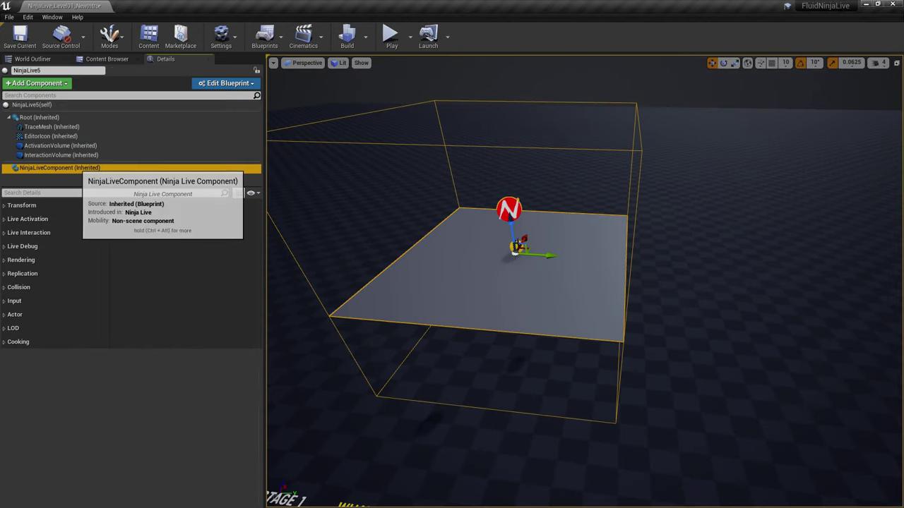
scroll(153, 344, down, 1)
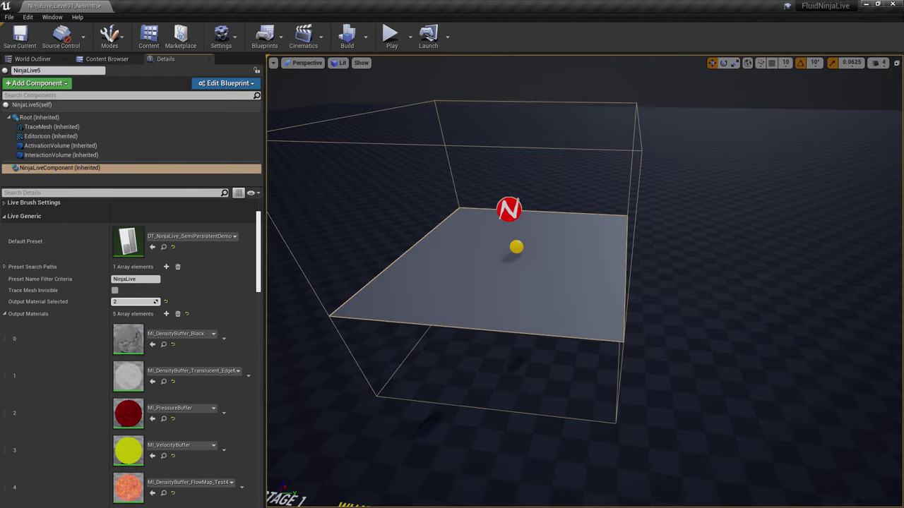
click(338, 367)
key(alt+p)
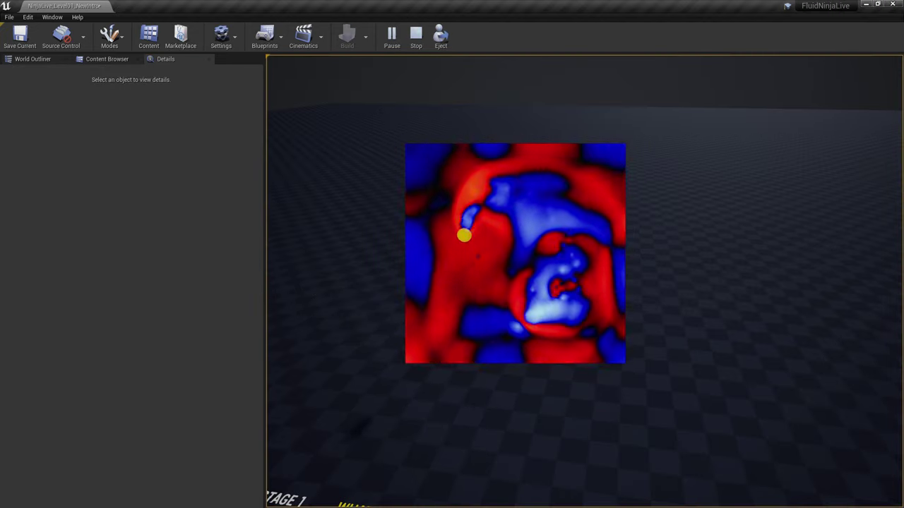
key(Escape)
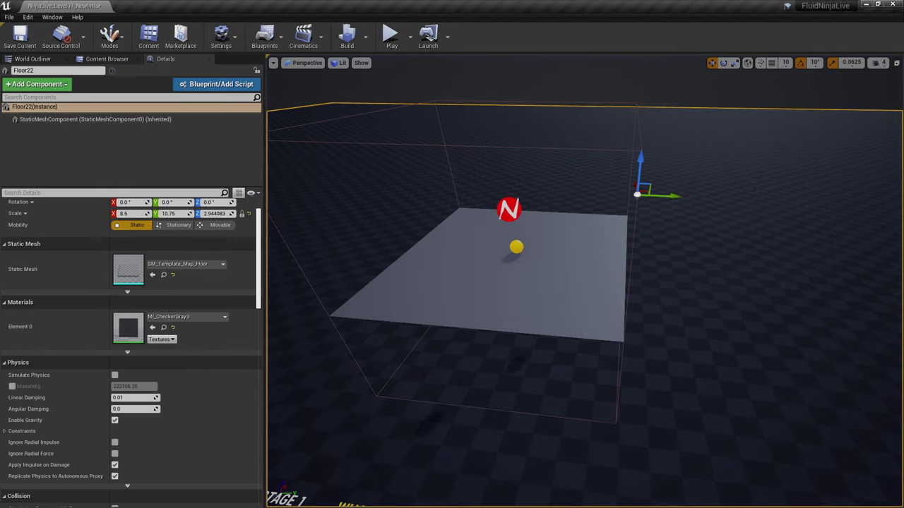
Set Output Material Selected to 4 on Stage 1's NinjaLiveComponent and play the level briefly to view the flow map material
click(59, 168)
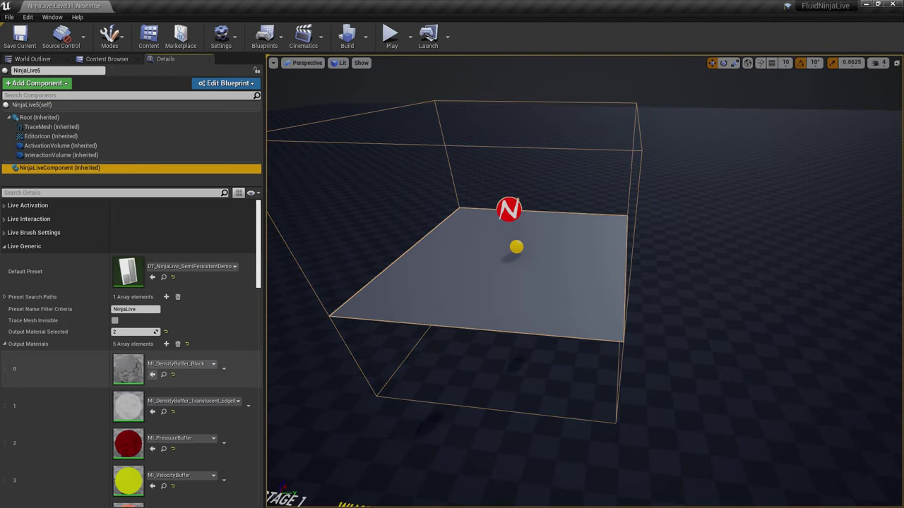
scroll(131, 353, down, 3)
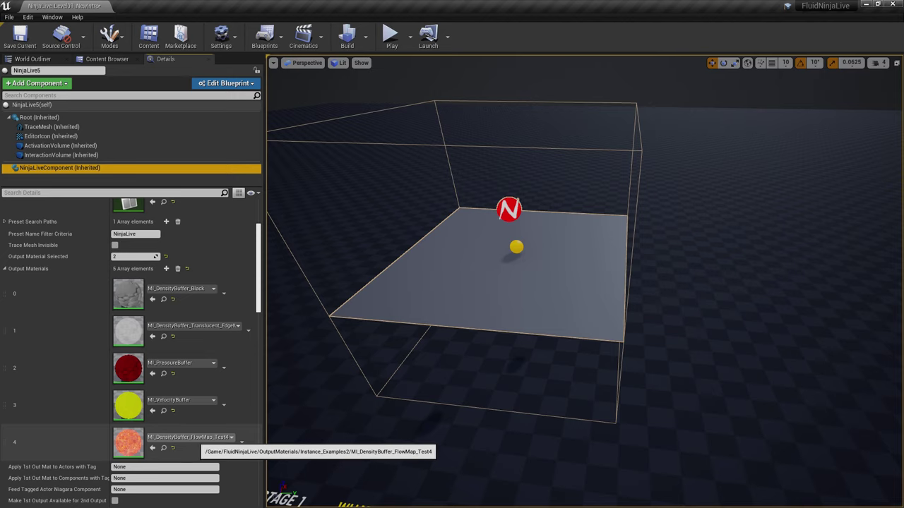
click(138, 257)
text(4)
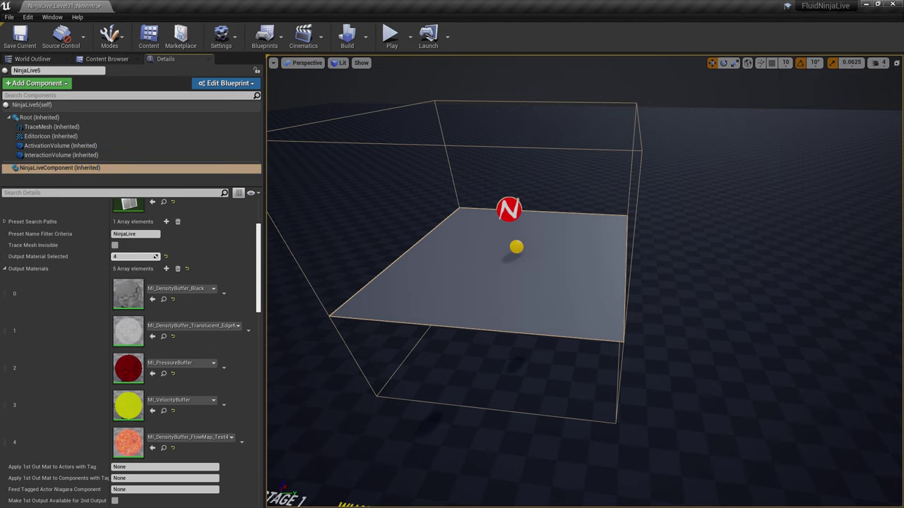
key(alt+p)
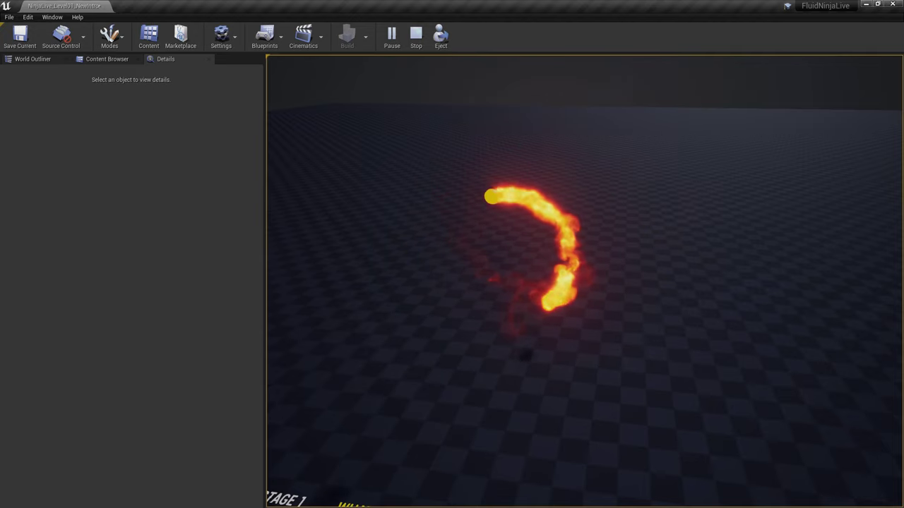
key(Escape)
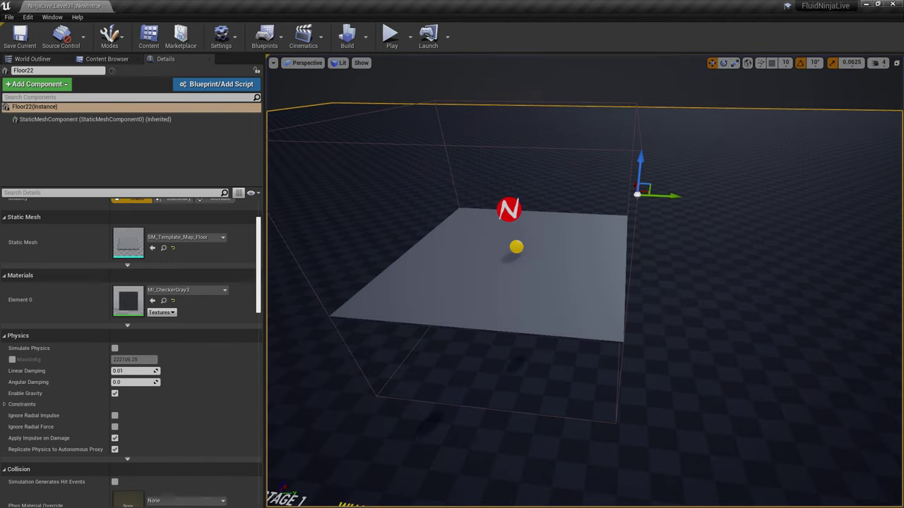
Open the MI_DensityBuffer_FlowMap_Test4 instance from Stage 1's Output Materials, collapse its parameters to review the groups, and close it
click(509, 210)
click(81, 168)
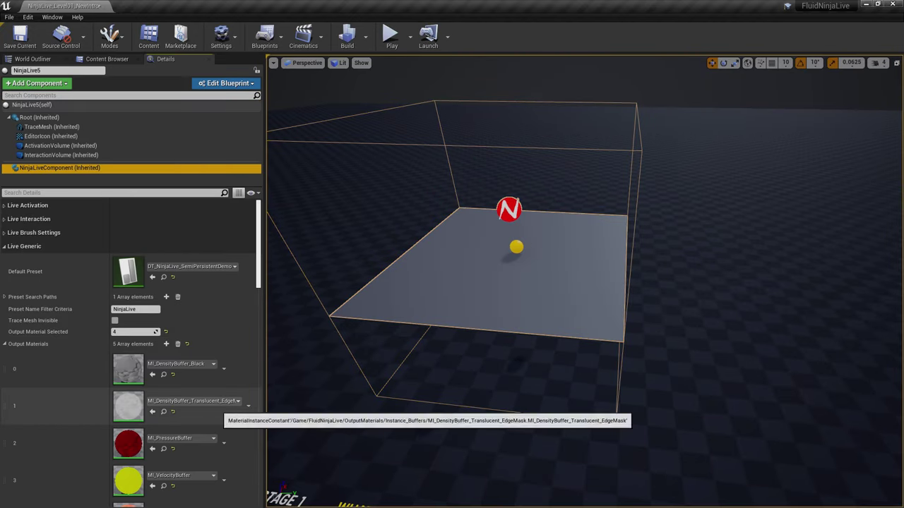
scroll(215, 406, down, 5)
double_click(132, 443)
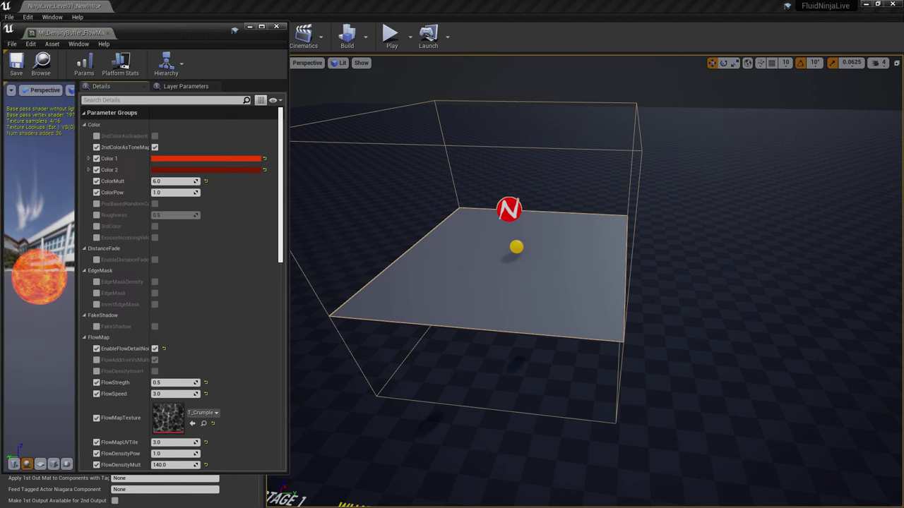
click(111, 113)
click(98, 125)
click(111, 113)
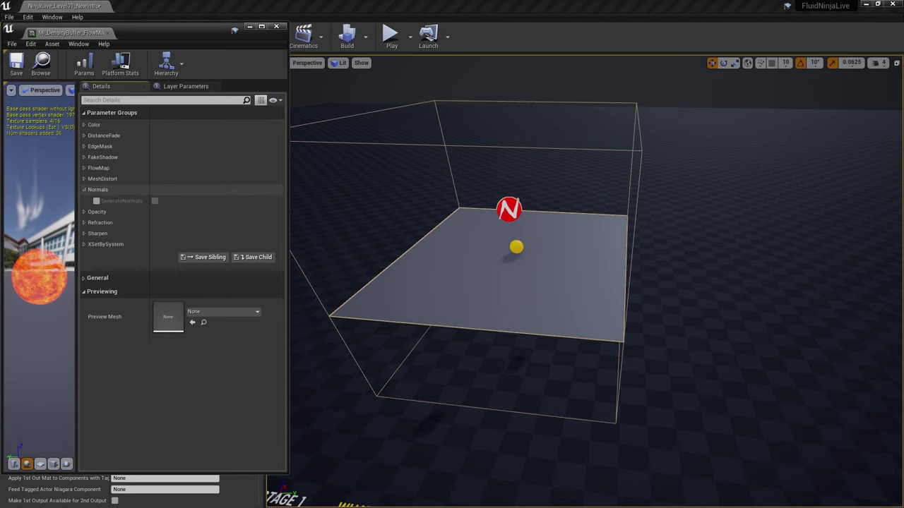
click(97, 201)
click(97, 201)
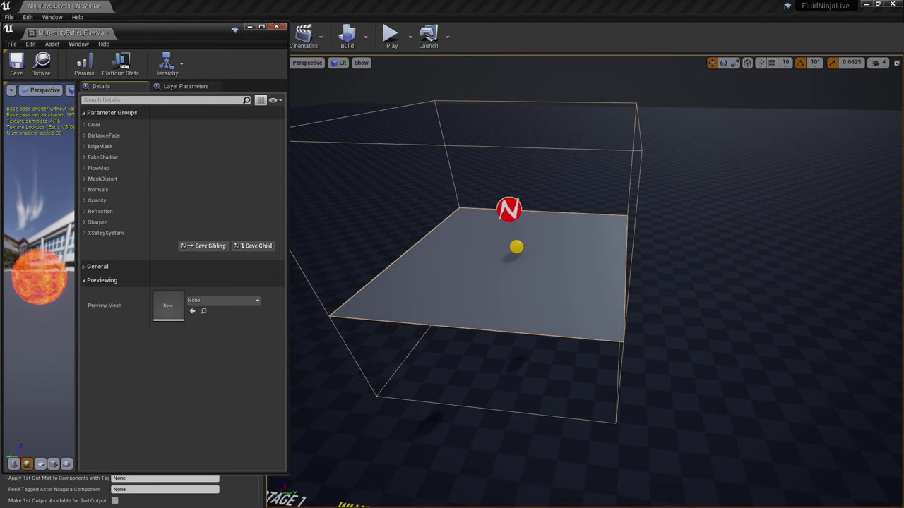
click(276, 26)
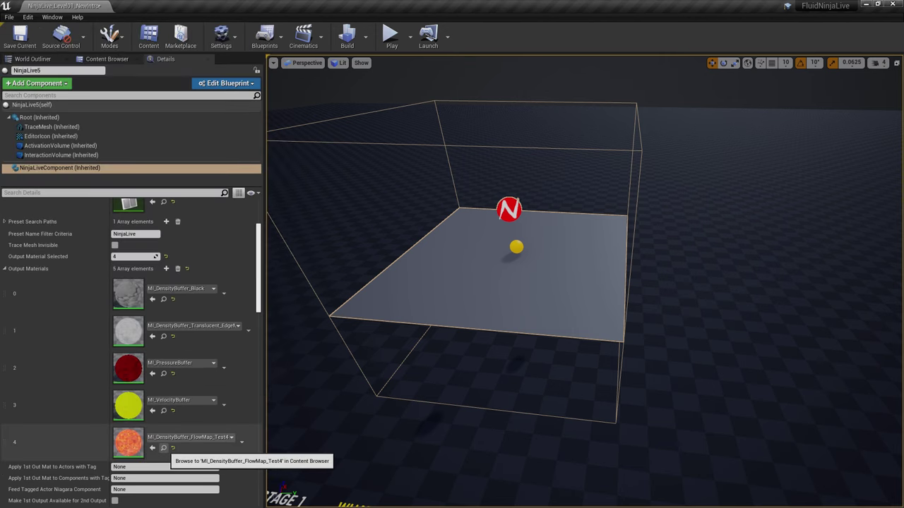
Locate MI_DensityBuffer_FlowMap_Test4 among the project assets, view its Duplicate option without using it, and return to the component's details
click(163, 448)
right_click(208, 220)
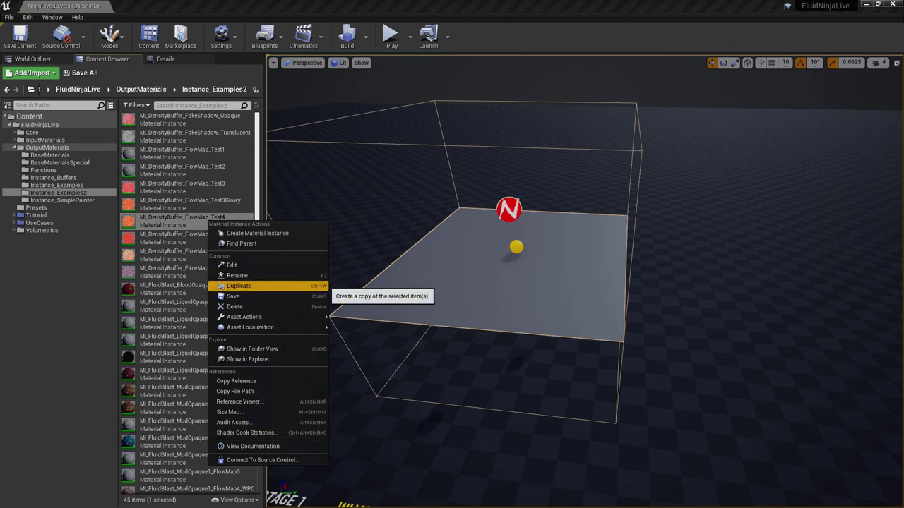
key(Escape)
click(177, 59)
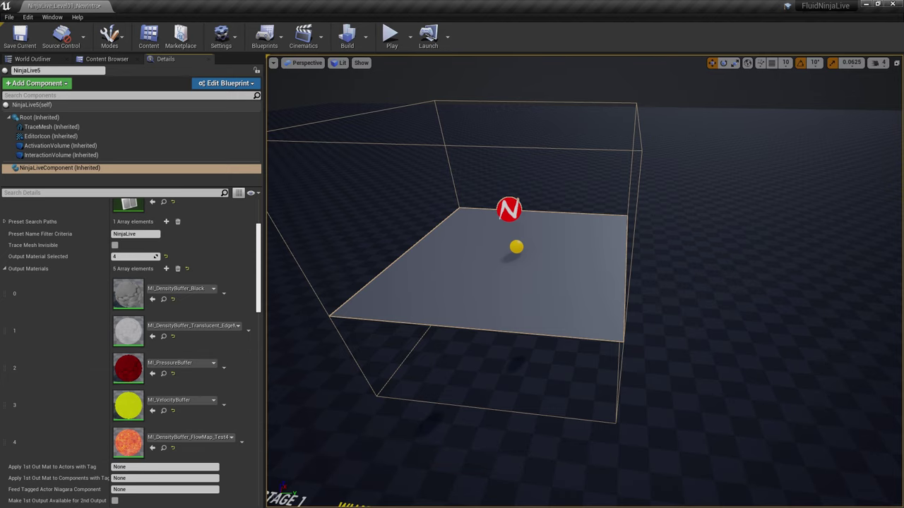
Move the view to Stage 2 and read the Shapes notes, highlighting the stage title and the point-tracking text
right_drag(585, 282, 600, 390)
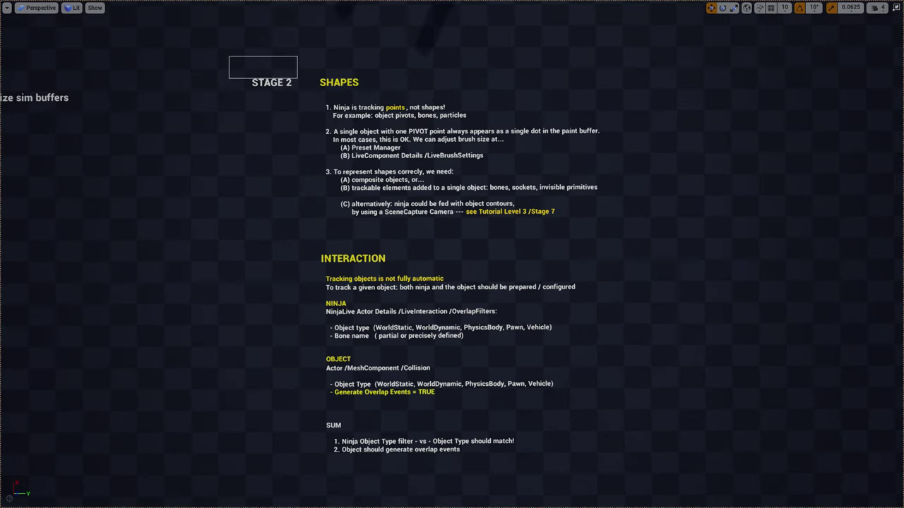
click(252, 86)
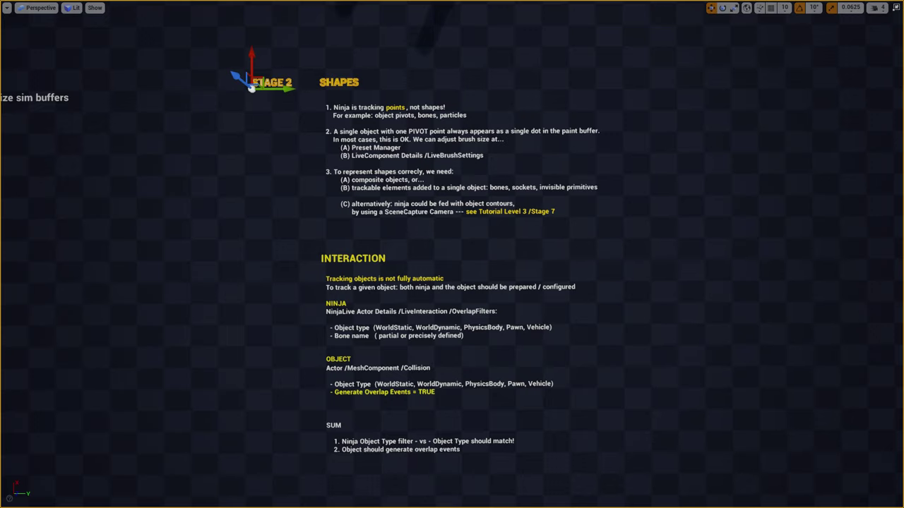
scroll(452, 254, down, 2)
scroll(452, 254, up, 6)
middle_drag(452, 254, 452, 113)
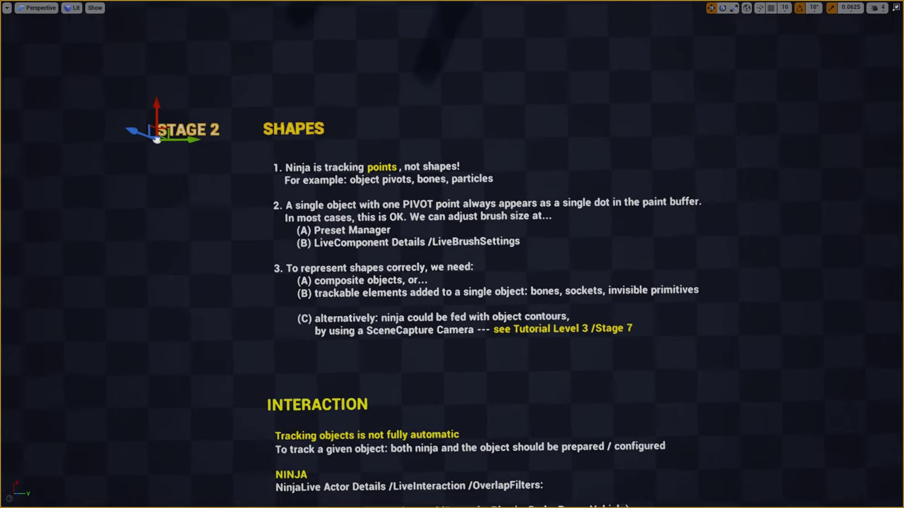
scroll(452, 254, up, 2)
mouse_move(452, 254)
right_down()
mouse_move(452, 265)
mouse_move(452, 256)
right_up()
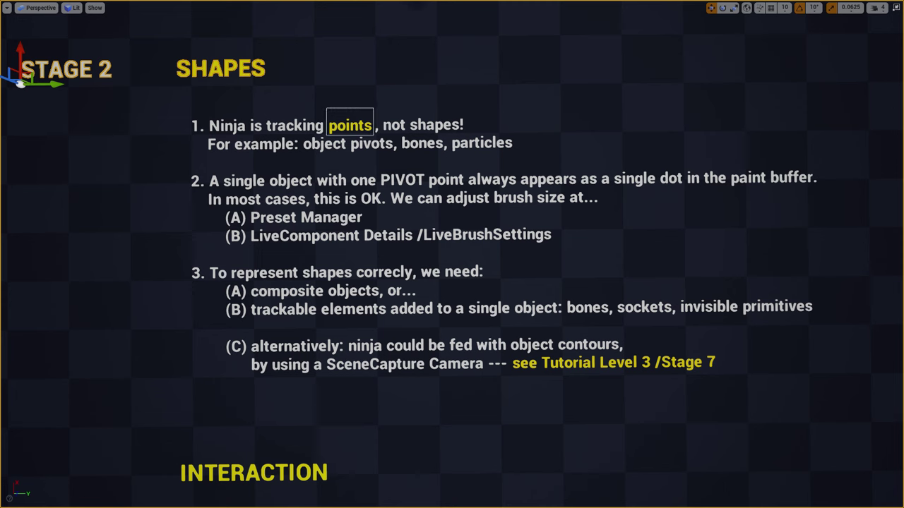
click(350, 125)
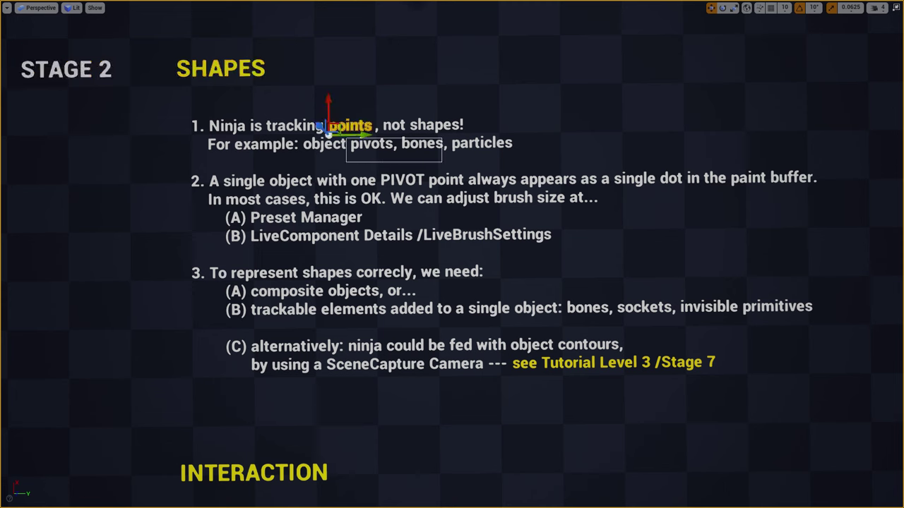
click(429, 145)
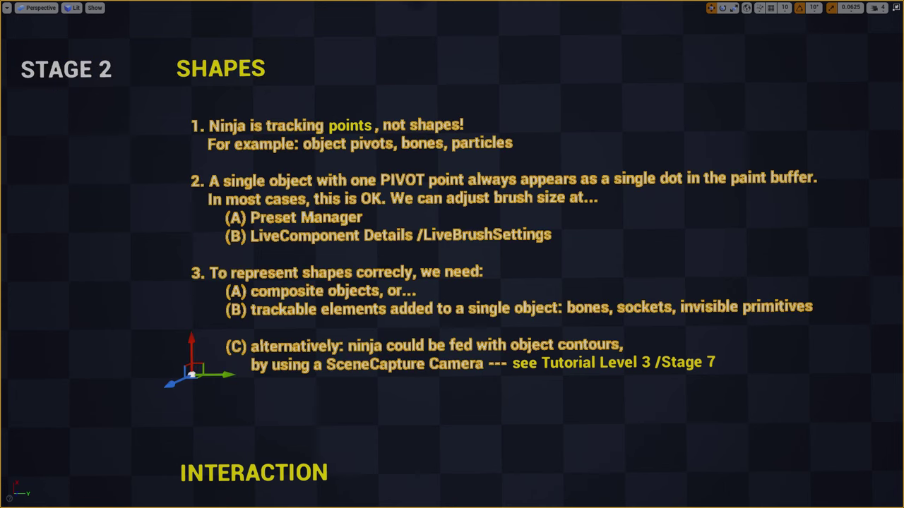
Play the level to watch the fluid trails of Stage 2's two L-shaped objects, and stop playing
key(alt+p)
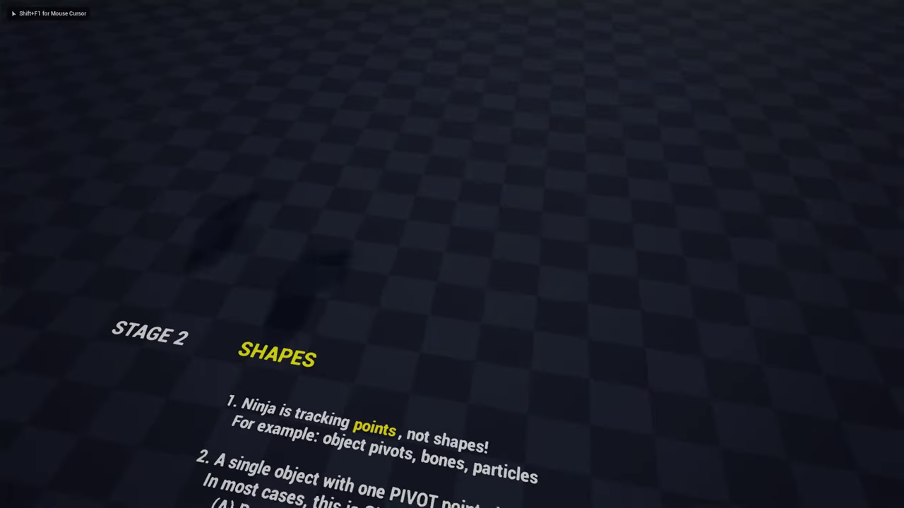
key(s)
key(w)
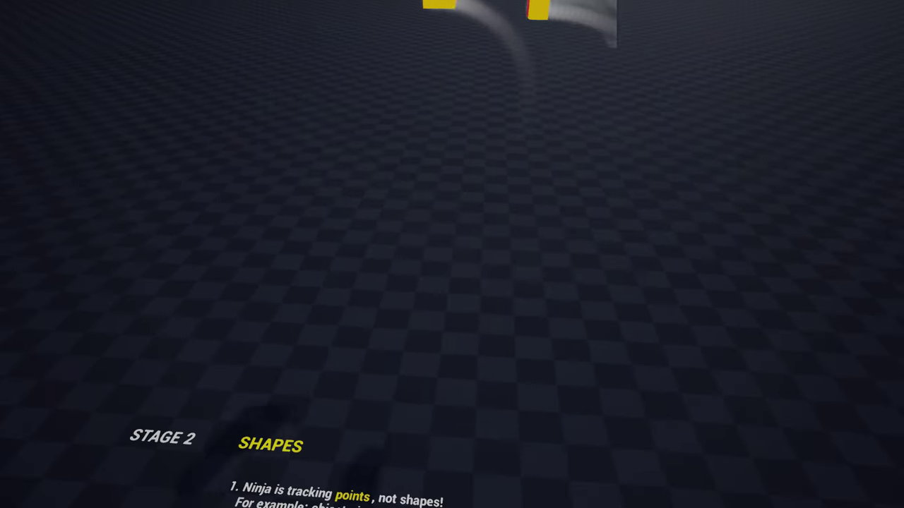
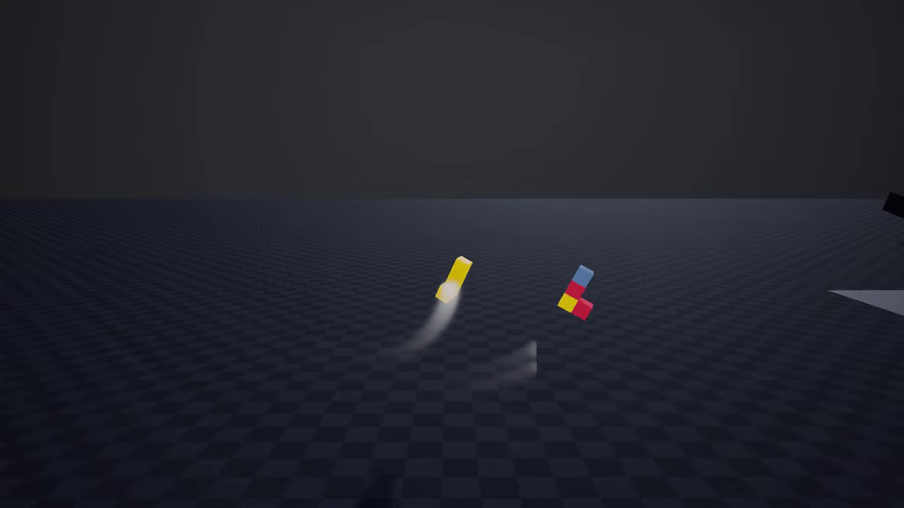
key(Escape)
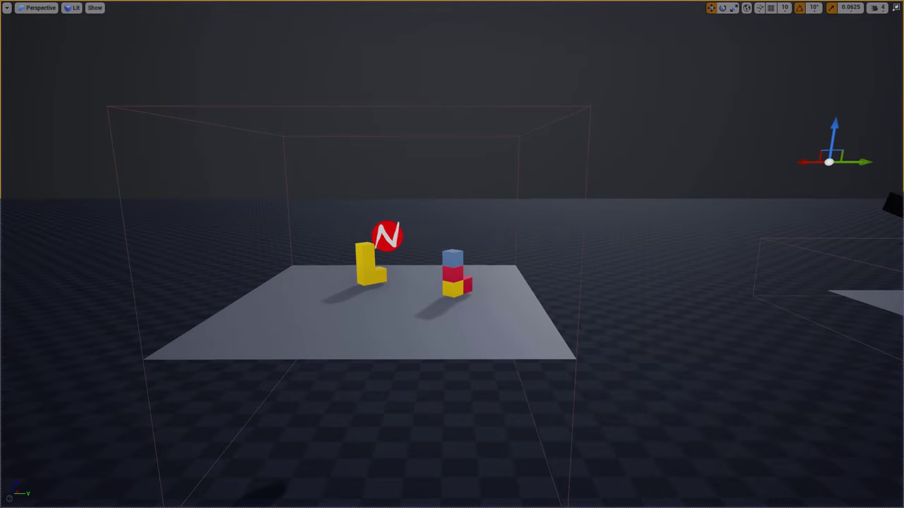
Select cubes of the multicoloured composite object and the single yellow L-shaped mesh in Stage 2 to compare their construction
key(w)
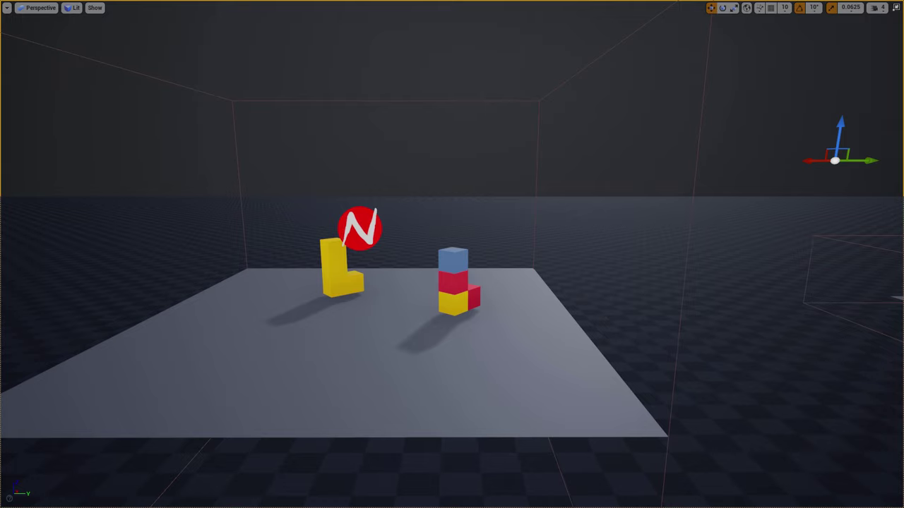
click(452, 260)
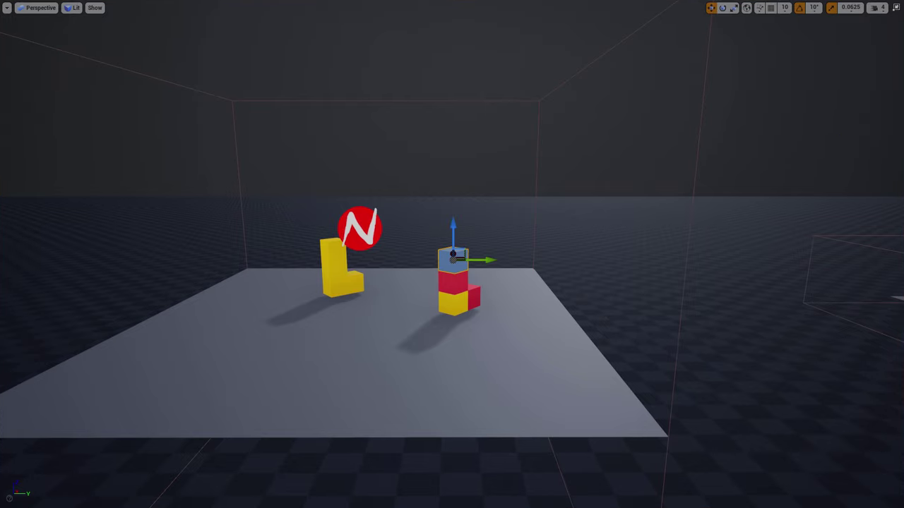
click(453, 284)
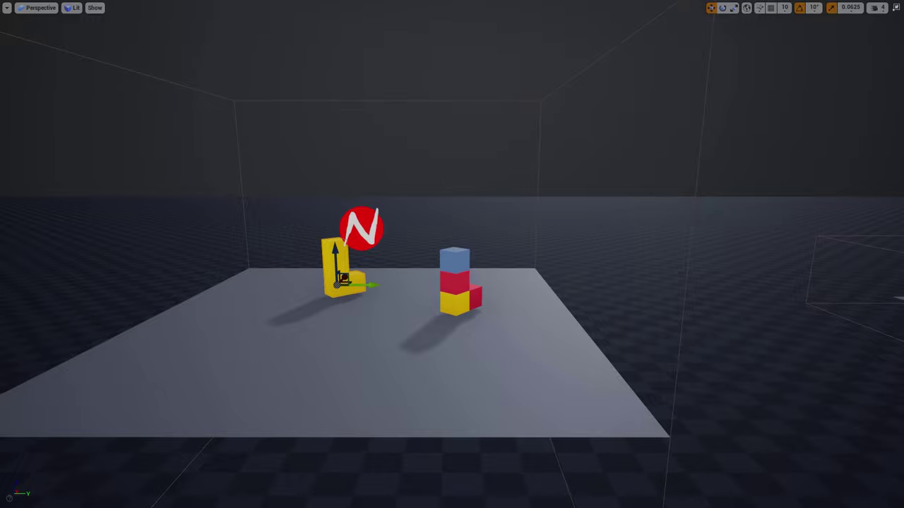
key(w)
key(s)
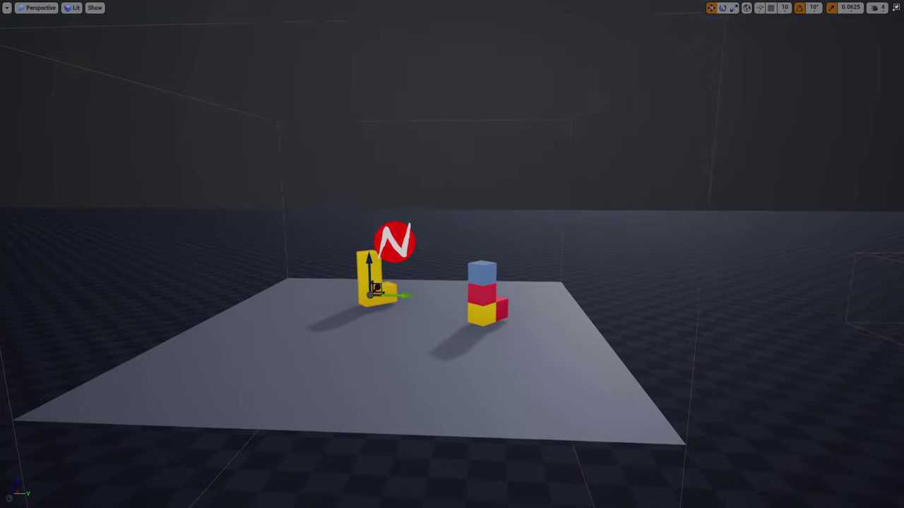
Return to Stage 2's Shapes notes and examine the options for representing shapes correctly, including the SceneCapture Camera alternative
key(w)
key(s)
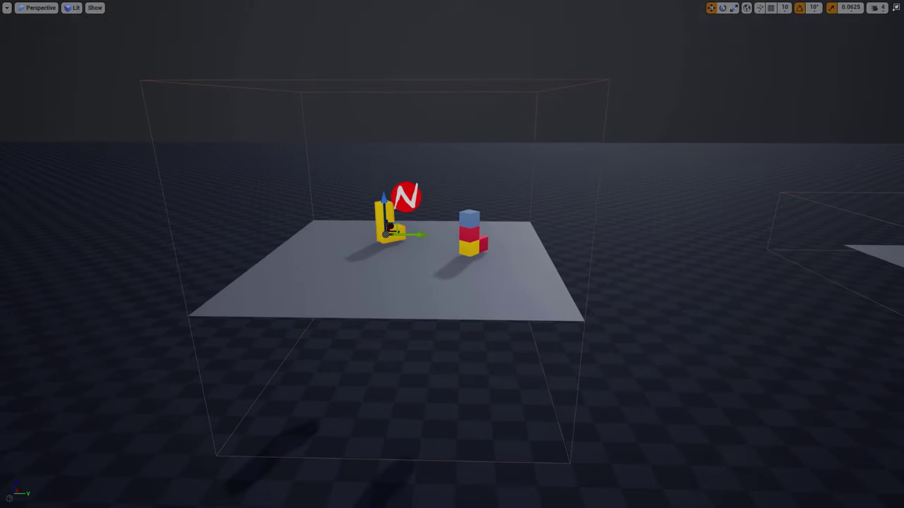
key(s)
key(w)
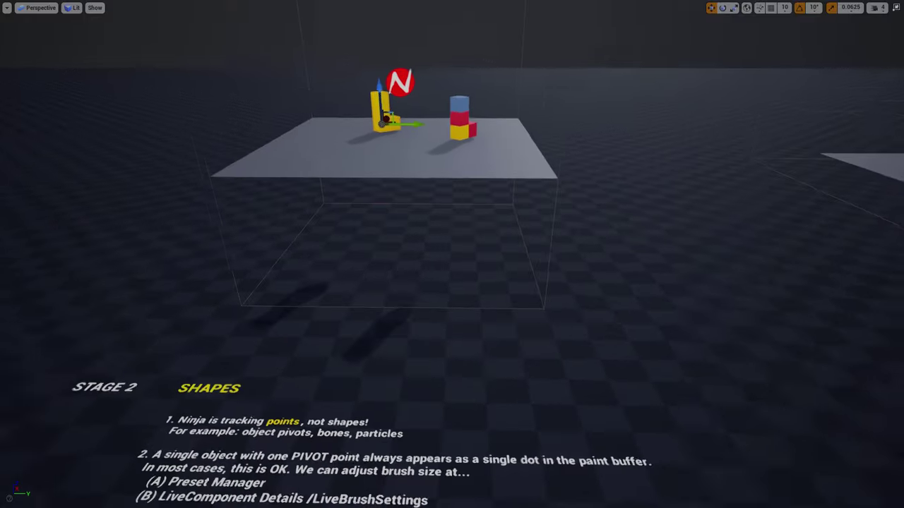
key(s)
key(w)
scroll(451, 254, up, 1)
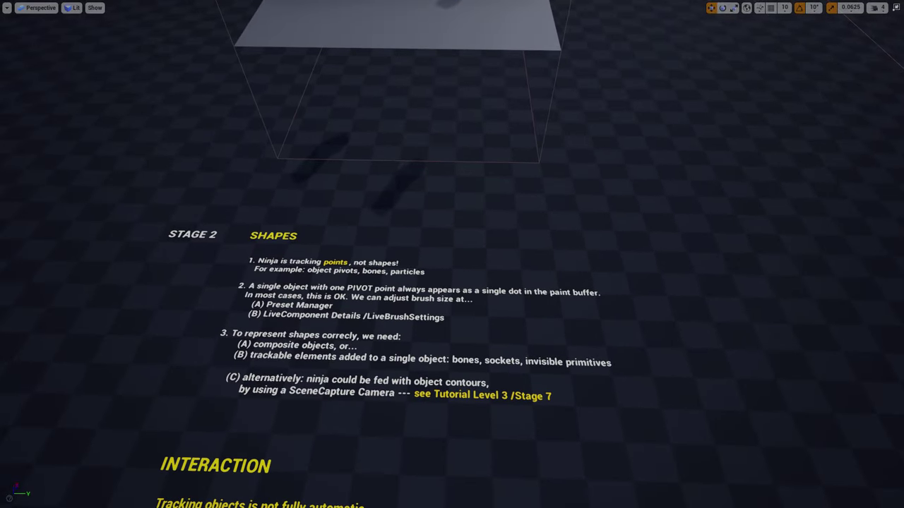
Open the level NinjaLive_Level03_SimulationInputs_LIVE17 from the Tutorial/Levels folder, without saving the changes to the introductory level
key(F11)
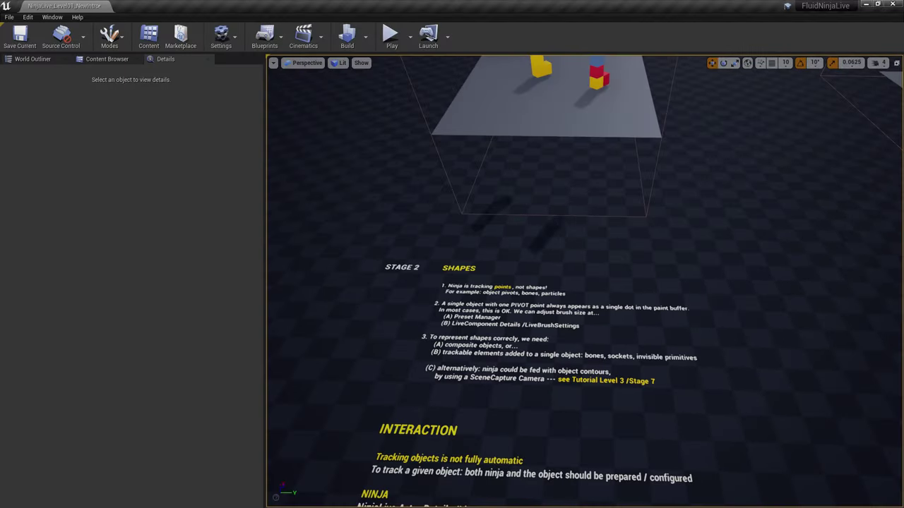
click(107, 59)
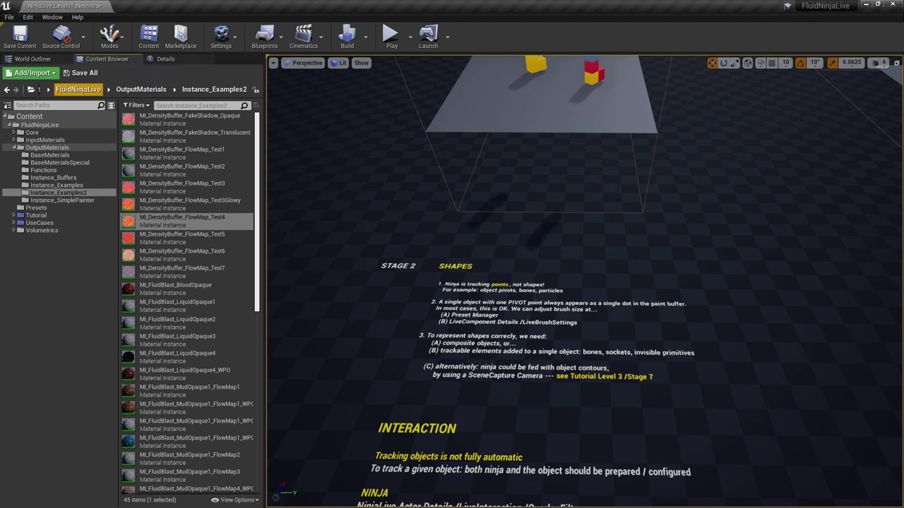
click(14, 216)
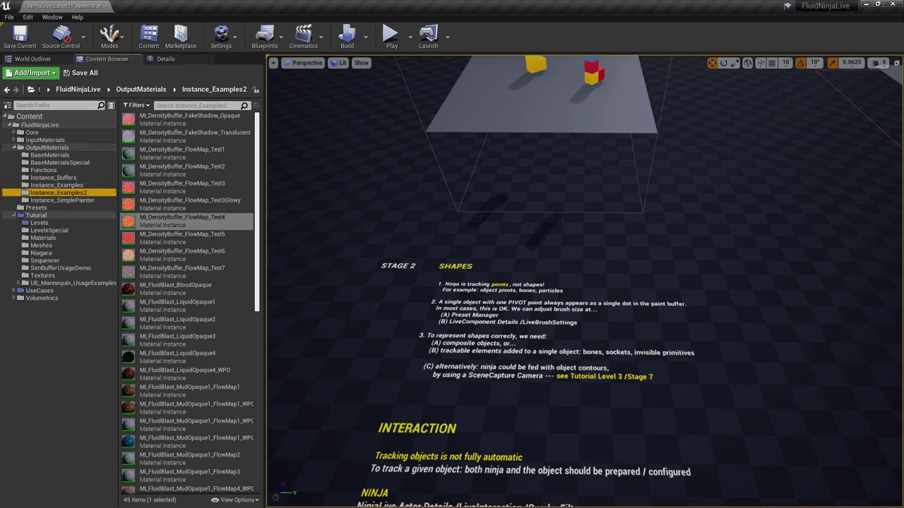
click(40, 222)
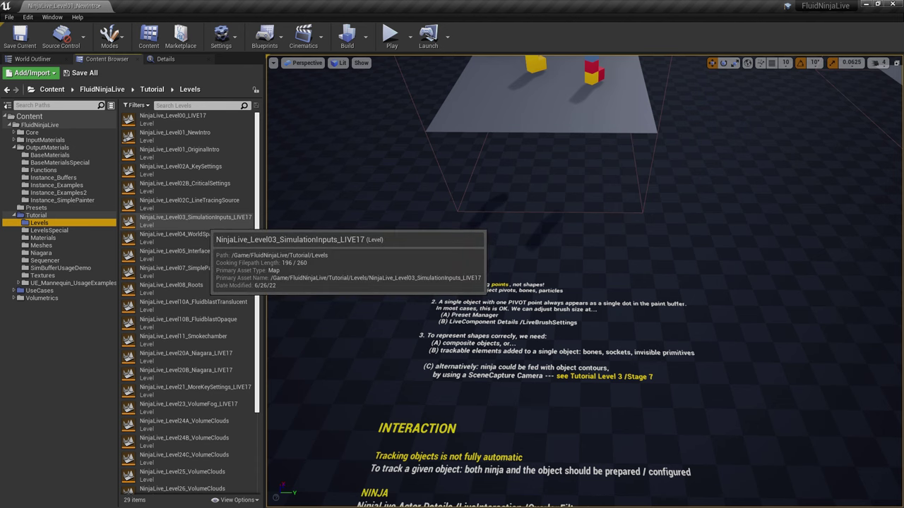
double_click(194, 219)
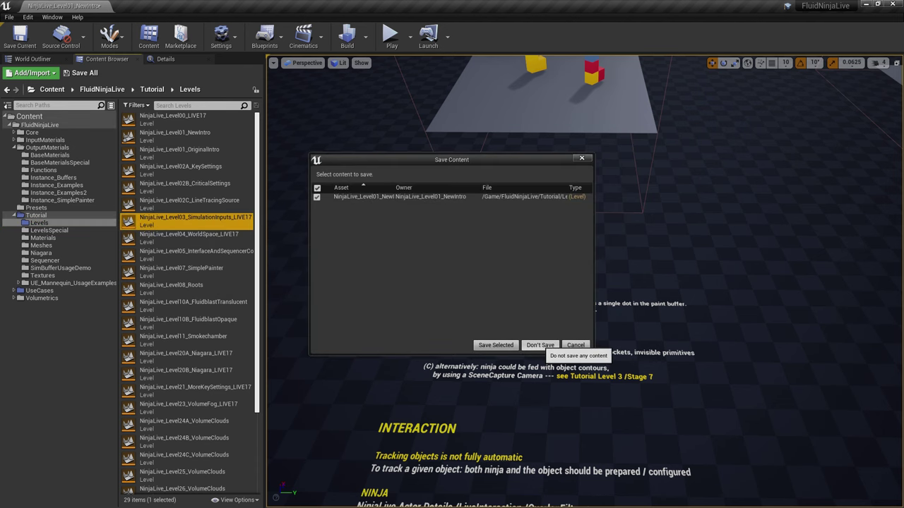
click(540, 346)
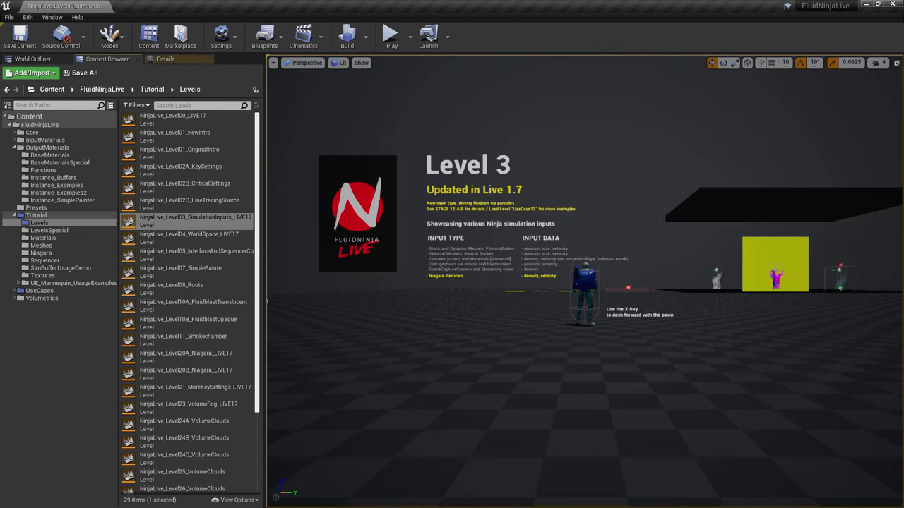
Play the level, run the character to Stage 7's Scene Capture Camera simulations to watch their fluid trails, and stop playing
key(alt+p)
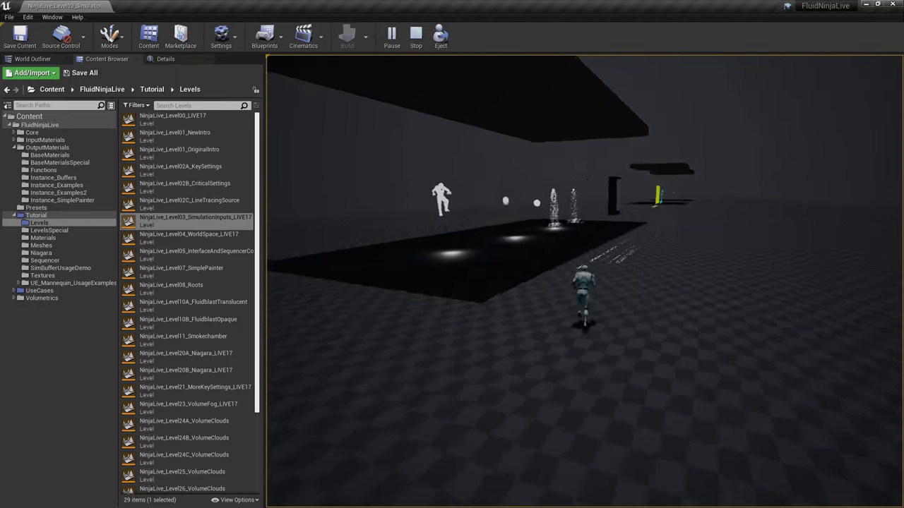
key(w)
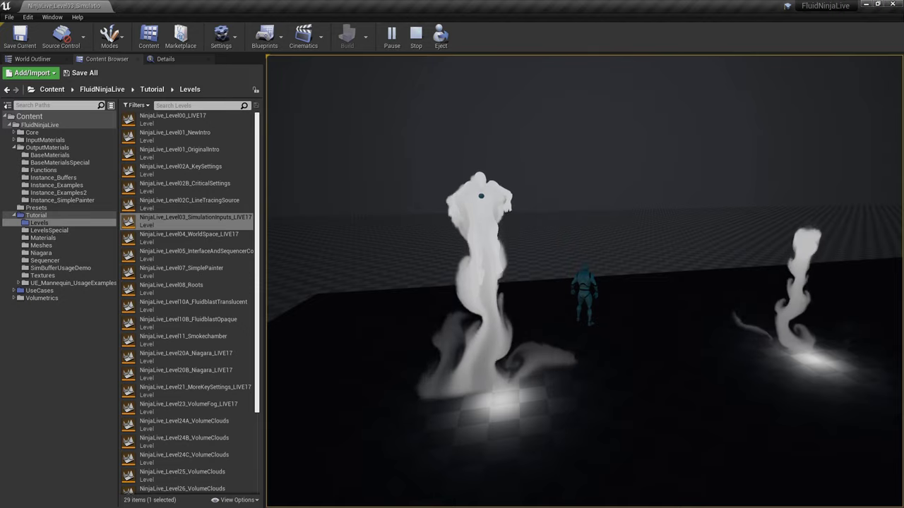
click(584, 281)
key(d)
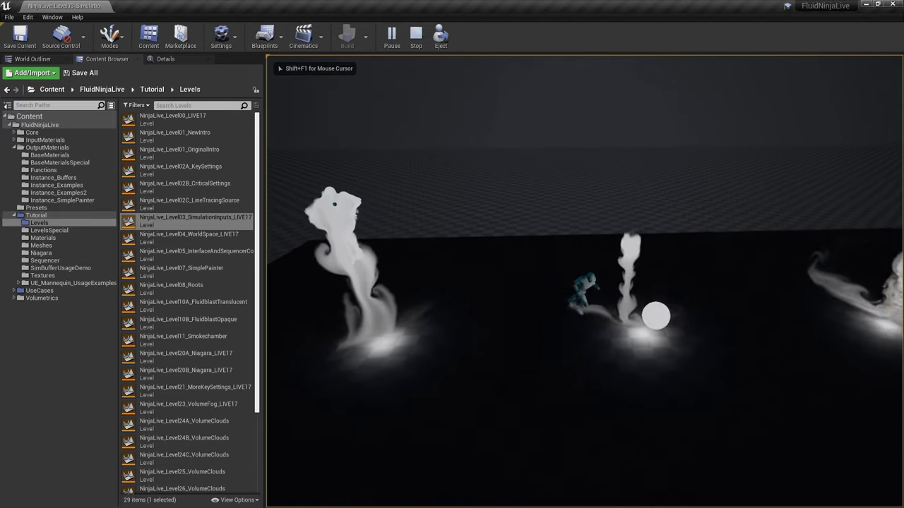
key(w)
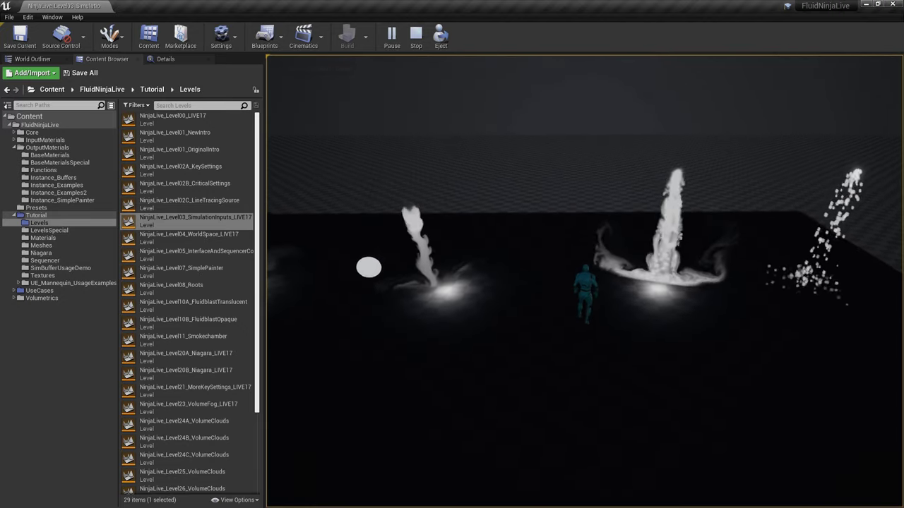
key(a)
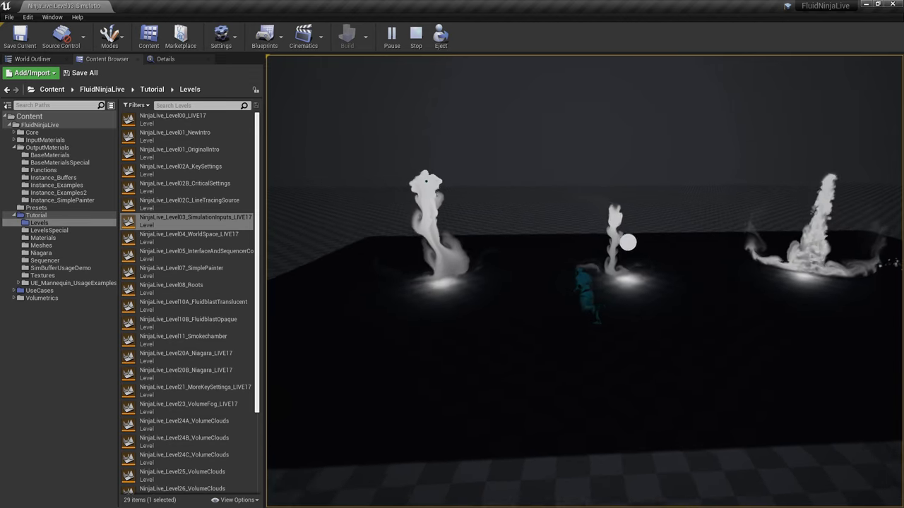
key(Escape)
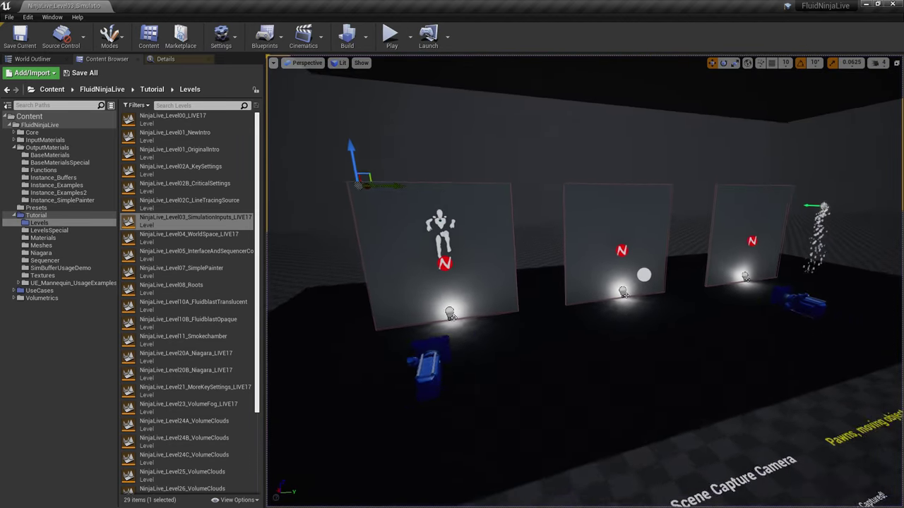
Select the scene capture camera facing the middle simulation panel of Stage 7 to show how the setup is built
click(605, 328)
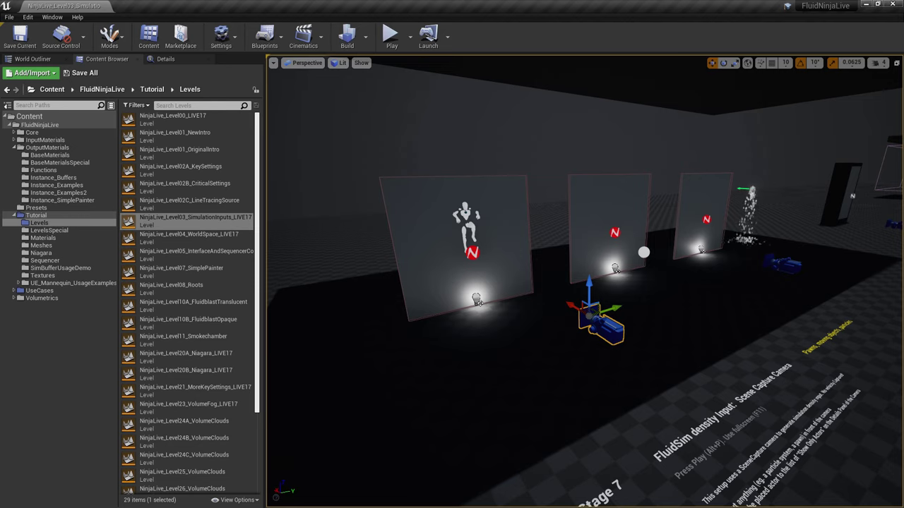
key(s)
right_drag(584, 283, 385, 268)
key(w)
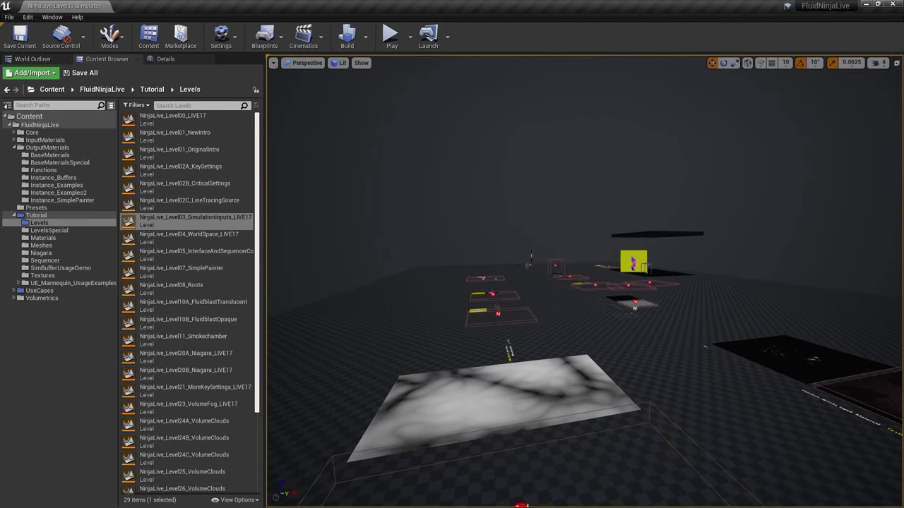
Focus on the small simulation area among the distant stages and bring Stage 2's static texture density input into view
click(575, 317)
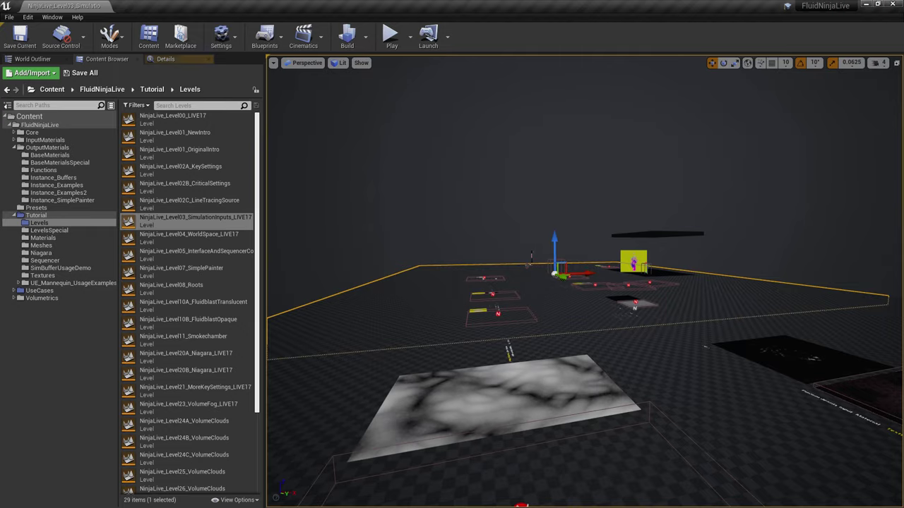
click(595, 286)
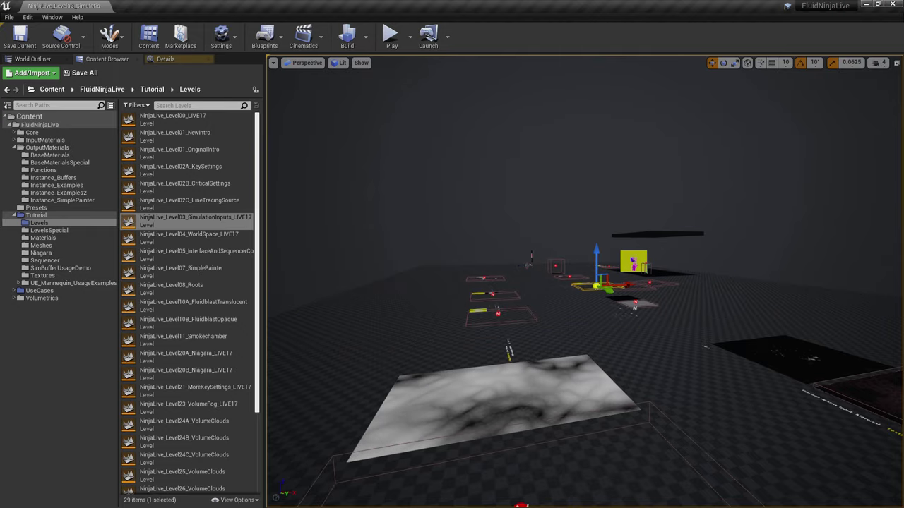
key(f)
right_drag(596, 285, 678, 317)
key(s)
key(a)
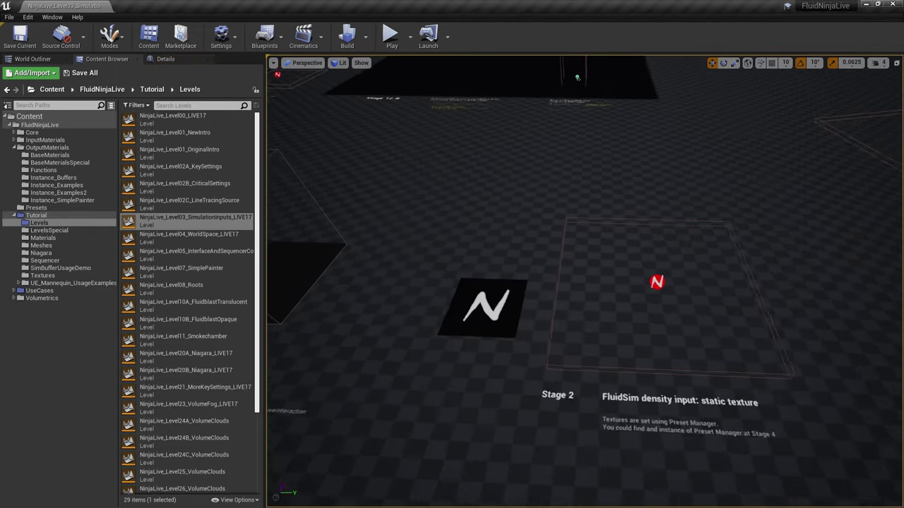
Play the level and run the character past Stage 1's fire to watch Stage 2's N-shaped static texture simulation
key(alt+p)
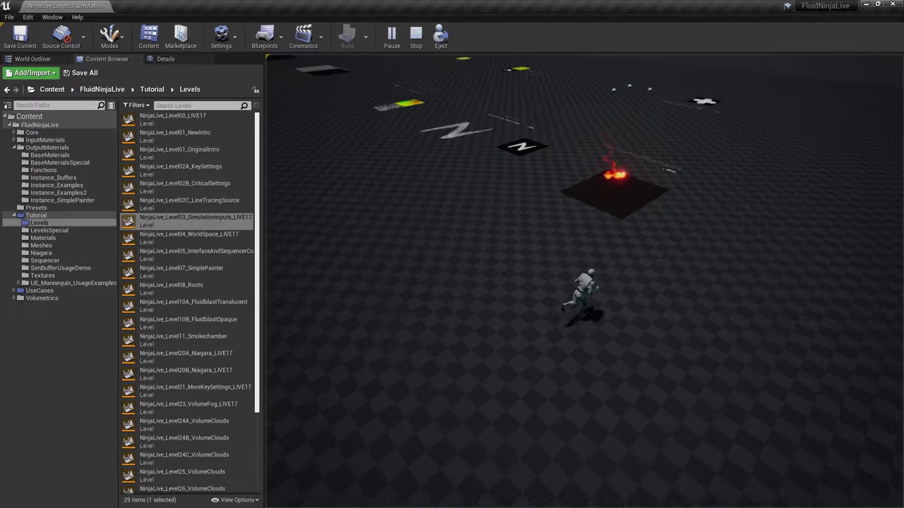
key(w)
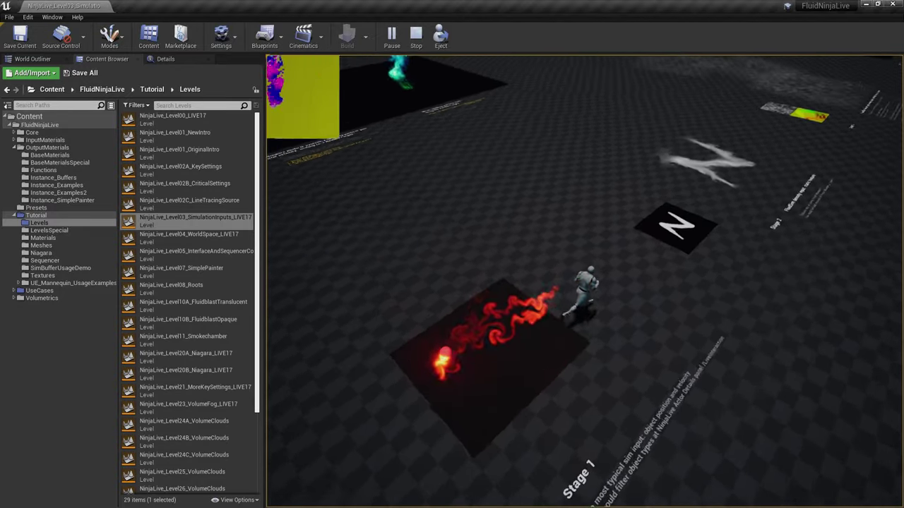
key(d)
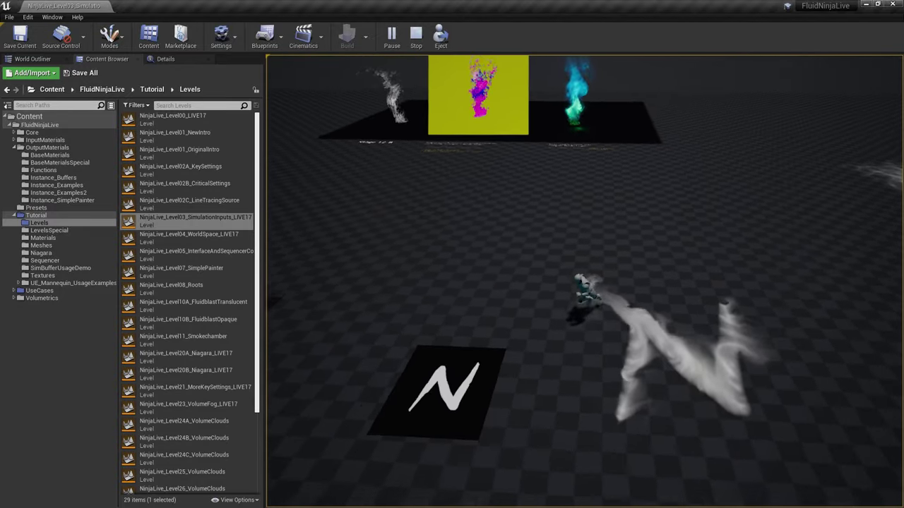
key(a)
key(d)
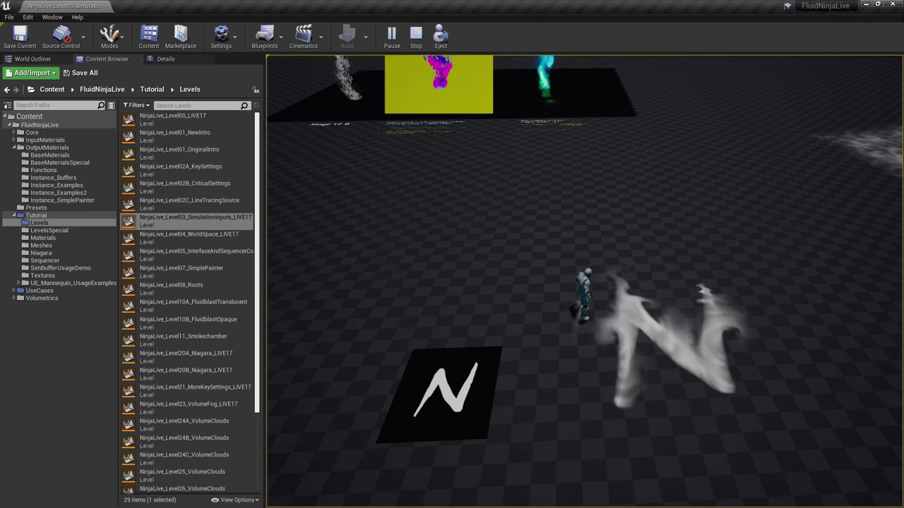
key(s)
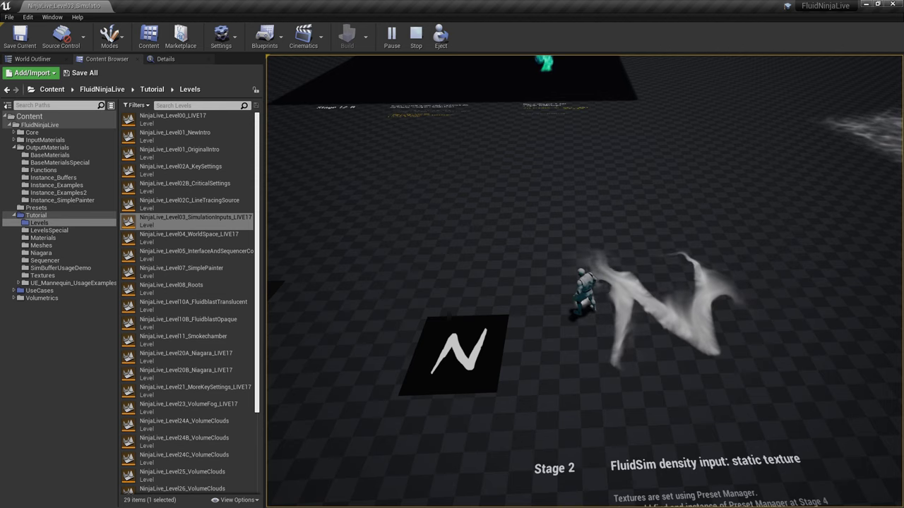
Run the character to the stage with Material density input, watch its ring-shaped simulation, and stop playing
key(w)
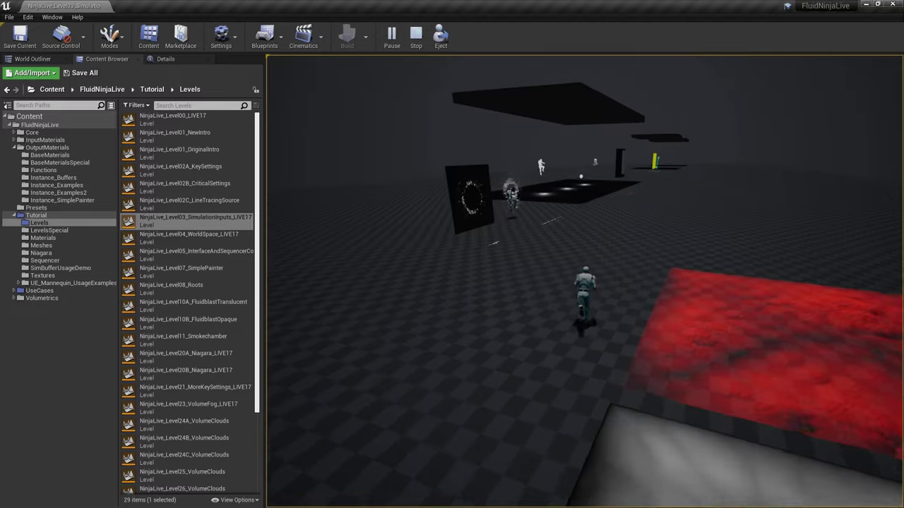
key(w)
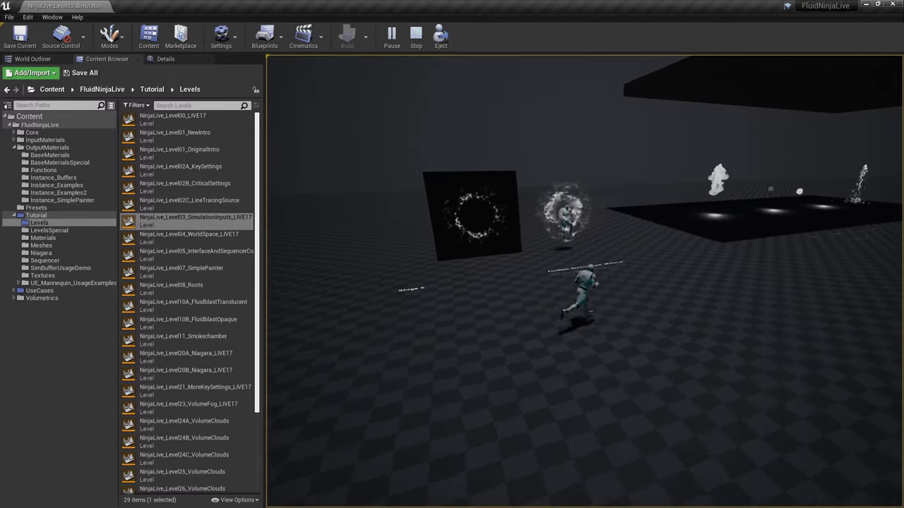
key(w)
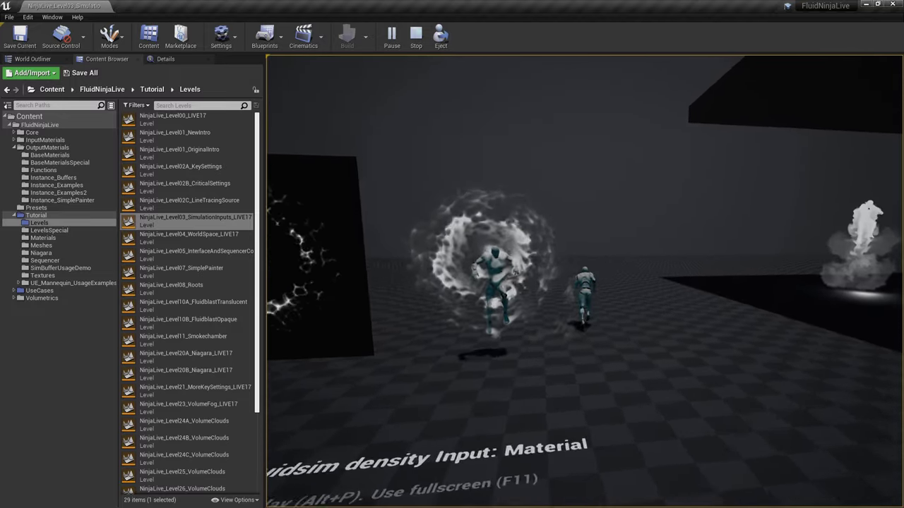
key(s)
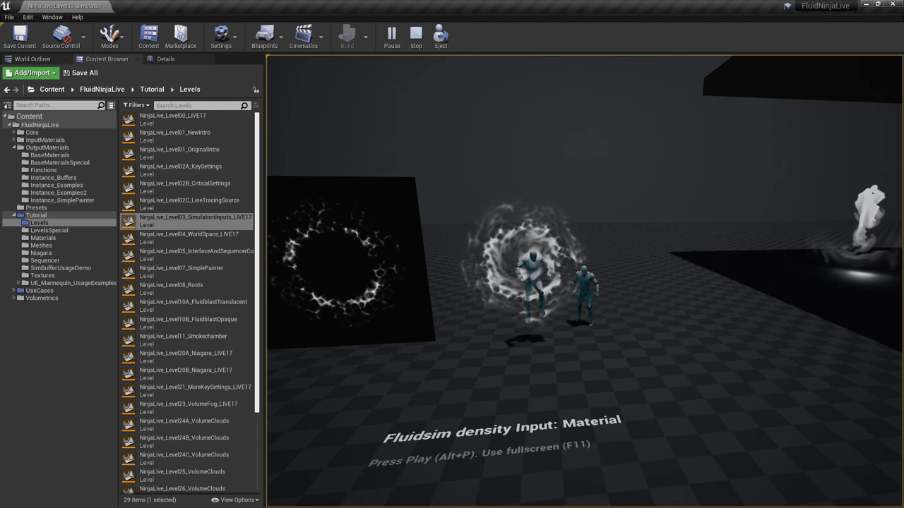
key(Escape)
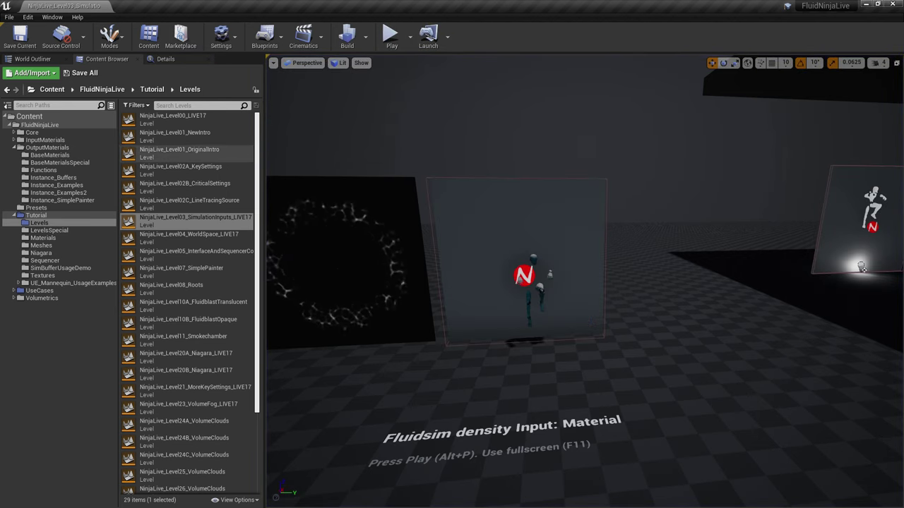
Open the level NinjaLive_Level01_NewIntro and play it briefly to reach the Interaction notes below Stage 2
double_click(175, 137)
key(alt+p)
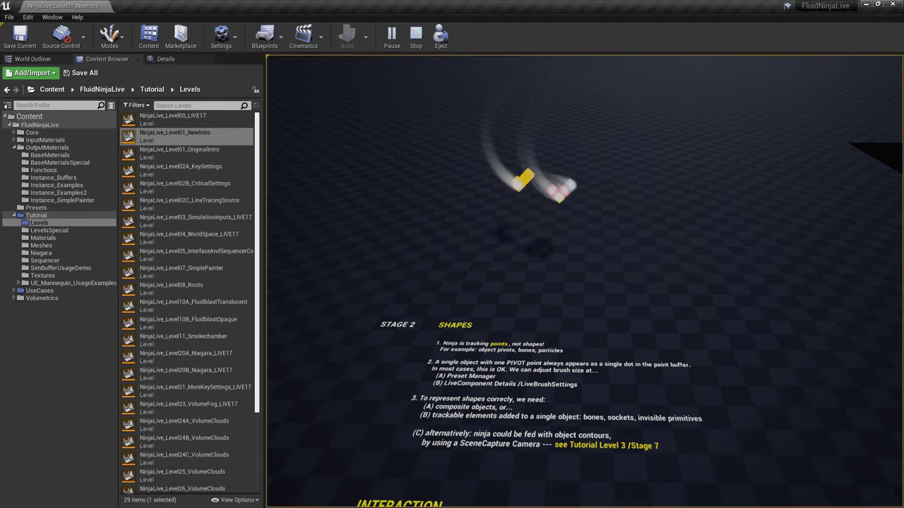
click(584, 281)
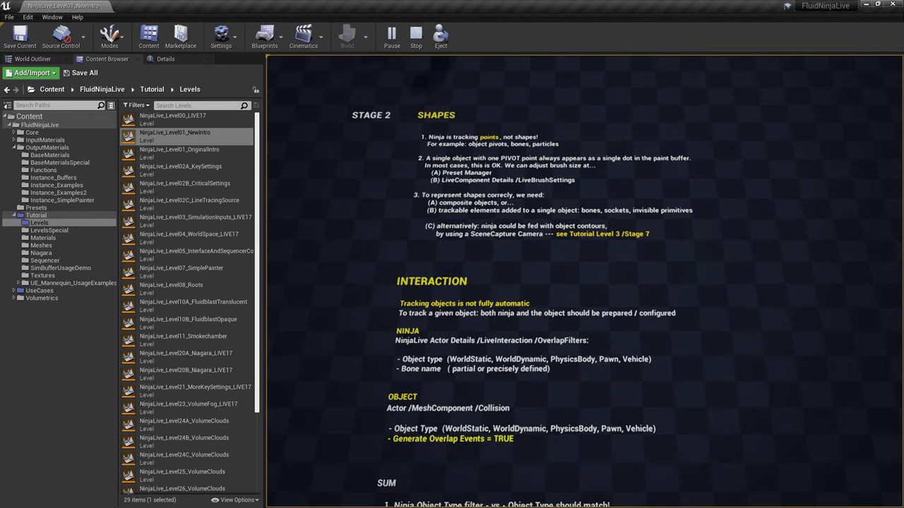
key(Escape)
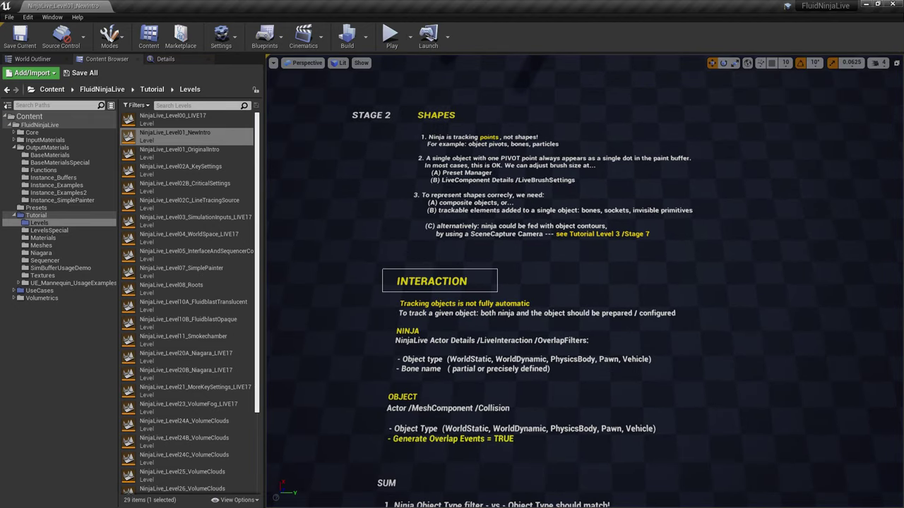
Examine the Interaction notes on preparing both the NinjaLive actor and the tracked object
ctrl+alt+drag(382, 269, 497, 292)
key(Escape)
key(w)
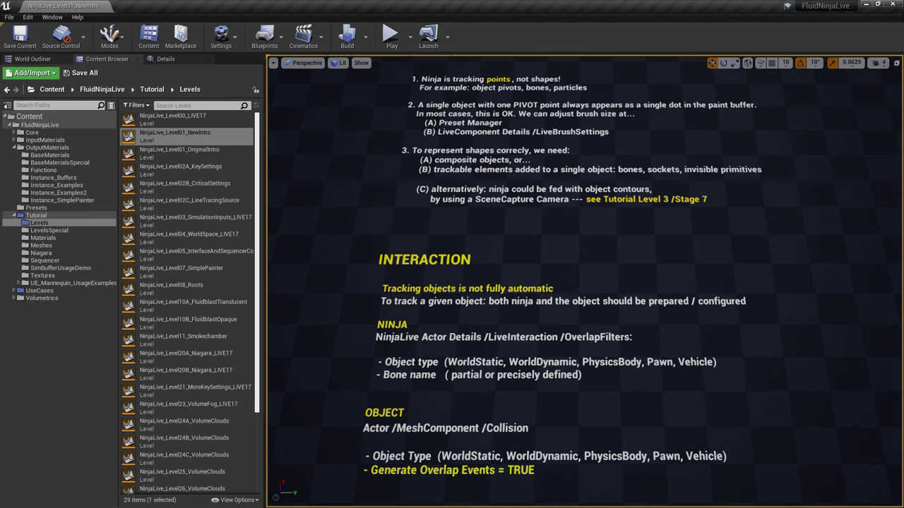
scroll(584, 283, down, 4)
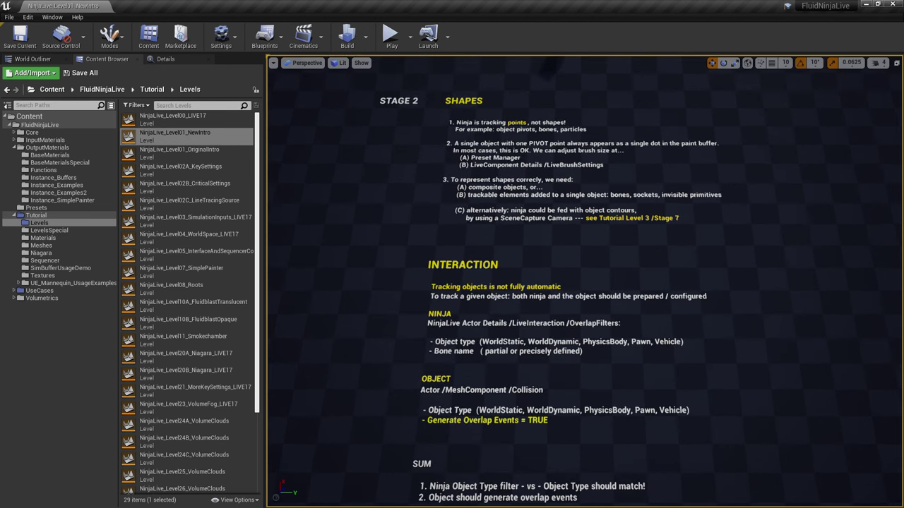
middle_drag(584, 240, 576, 347)
scroll(584, 283, up, 3)
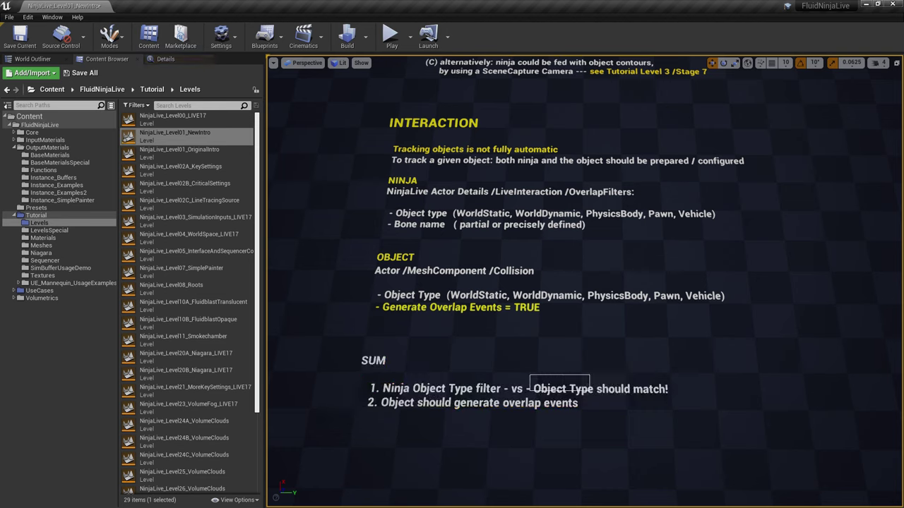
Point out the SUM notes on matching the Ninja filter with the Object Type and on generating overlap events
ctrl+alt+drag(530, 375, 595, 396)
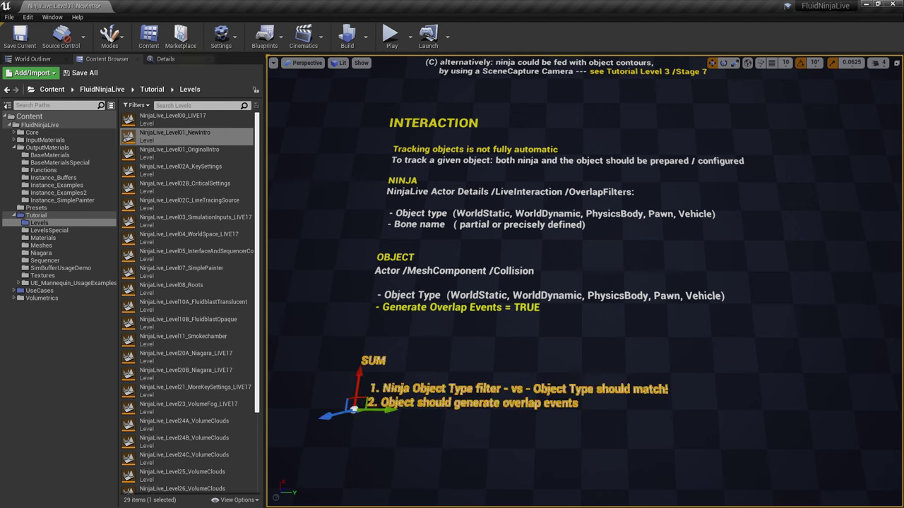
key(Escape)
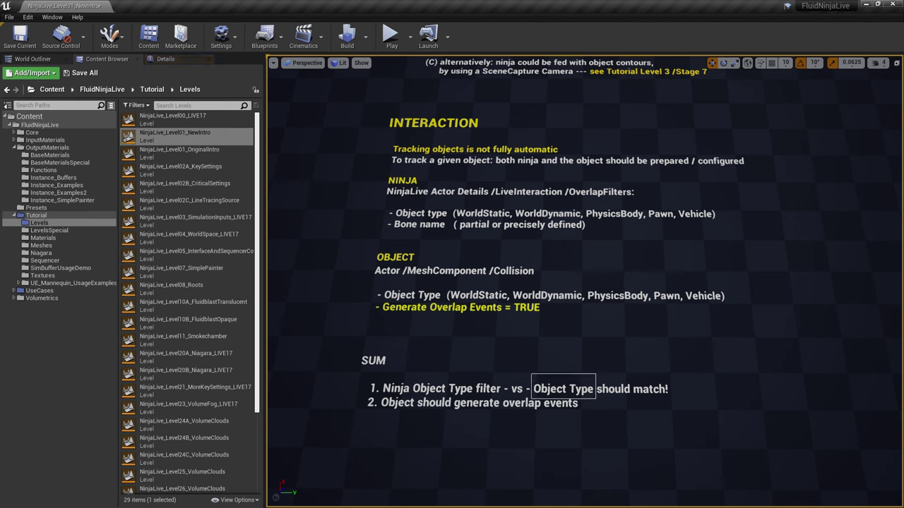
ctrl+alt+drag(531, 374, 595, 399)
key(Escape)
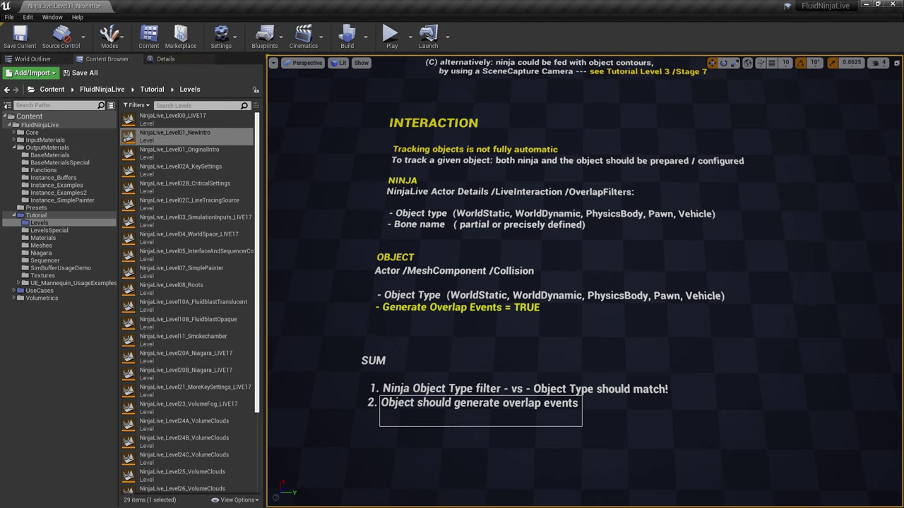
ctrl+alt+drag(379, 395, 582, 427)
click(583, 428)
Select the yellow L-shaped object in Stage 2 and inspect its Sphere component's collision settings for Generate Overlap Events and Object Type
right_drag(583, 428, 586, 314)
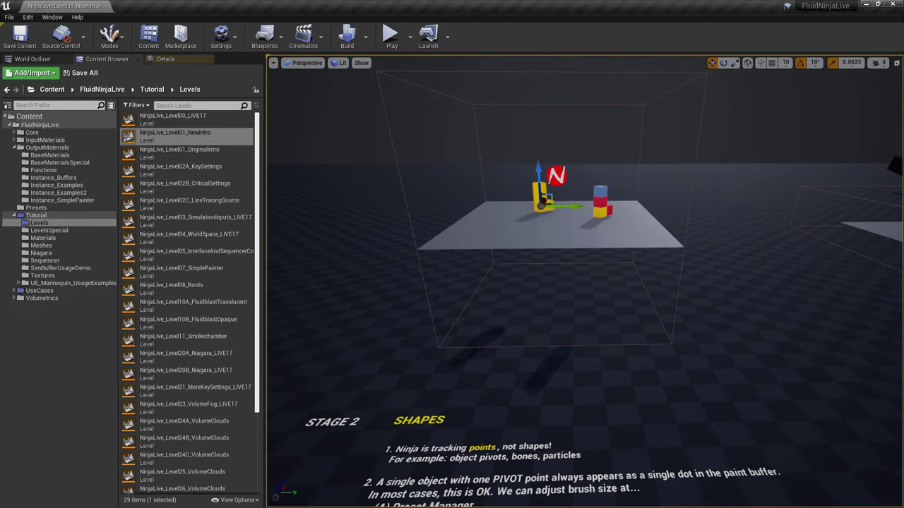
click(600, 191)
click(165, 59)
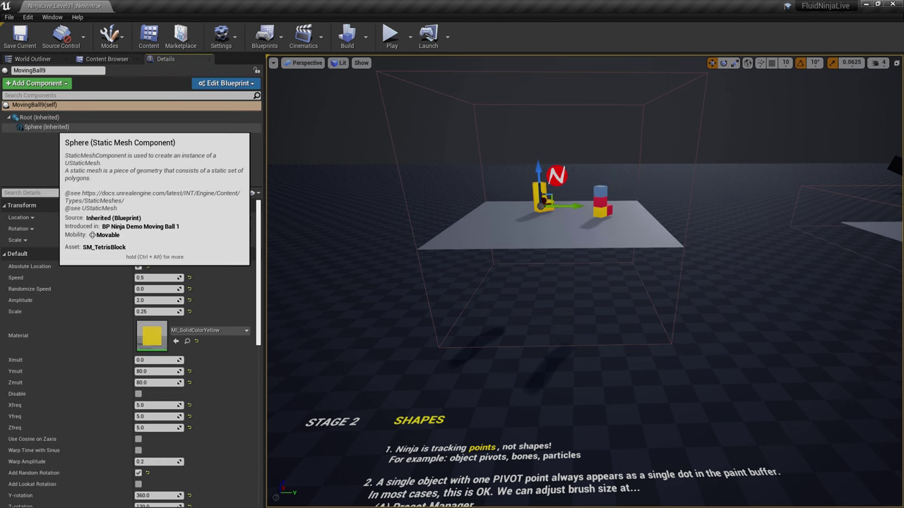
click(46, 127)
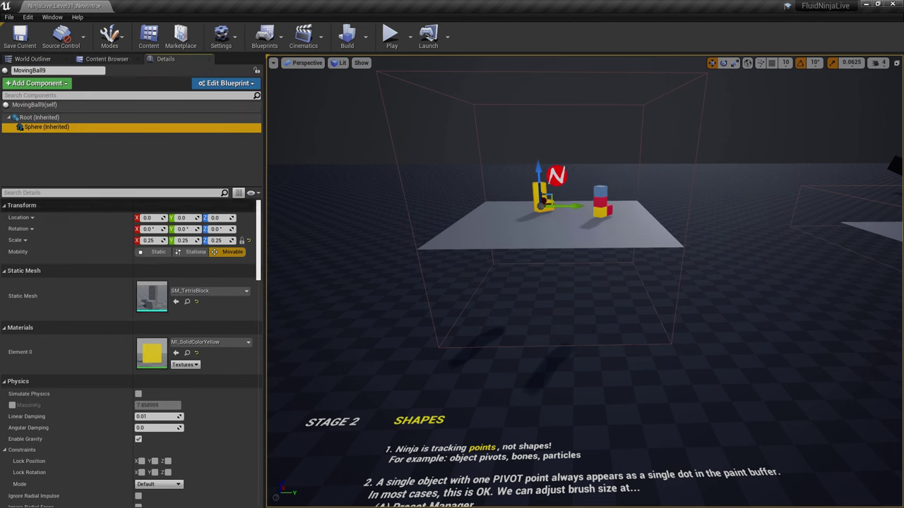
scroll(130, 318, down, 3)
scroll(131, 353, down, 6)
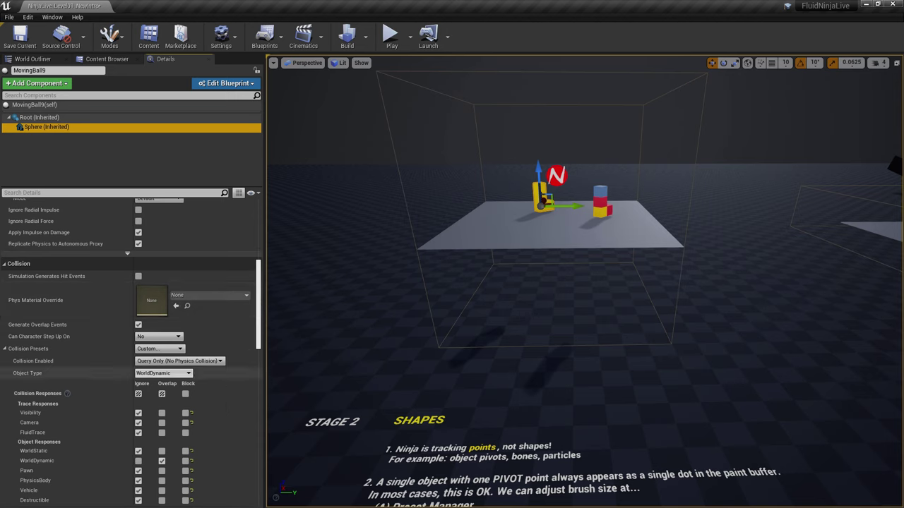
click(51, 373)
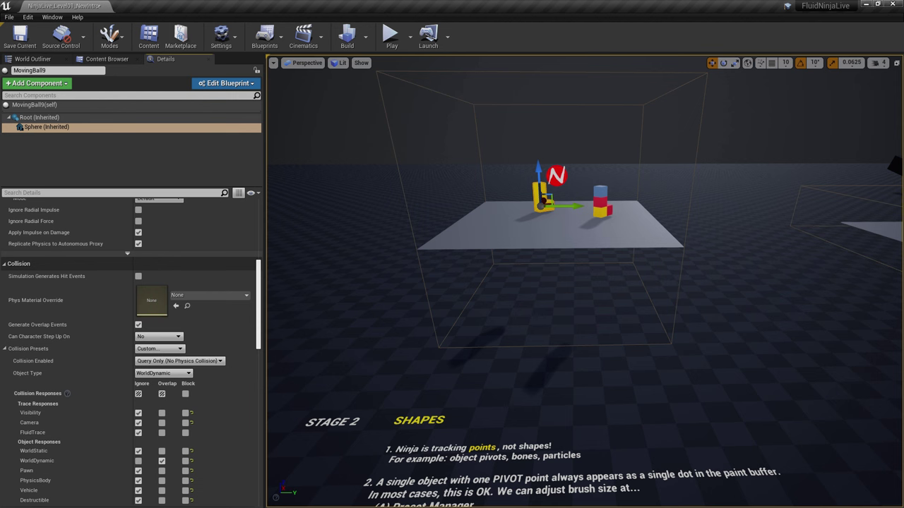
Remove the WorldDynamic entry from the Stage 2 NinjaLive actor's Overlap Filter Inclusive Obj Type, then briefly play the level to test tracking
click(557, 176)
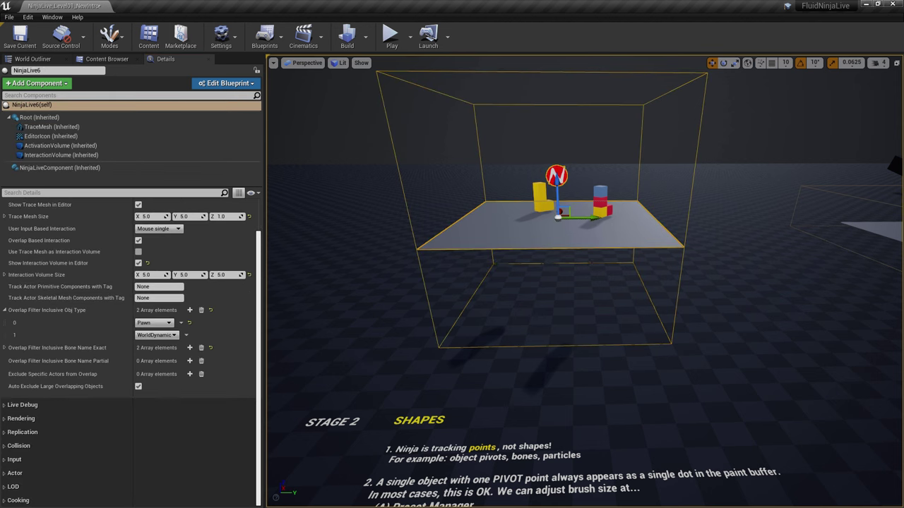
scroll(130, 297, up, 1)
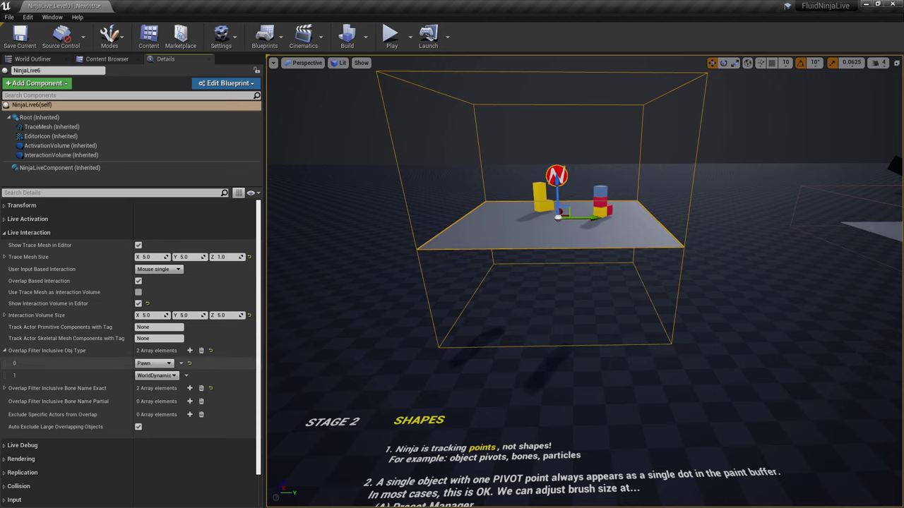
click(186, 375)
click(199, 394)
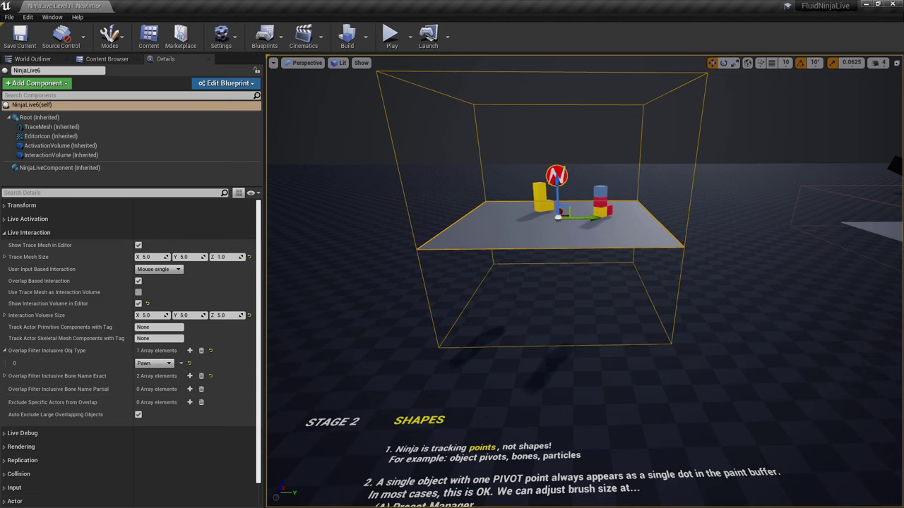
key(alt+p)
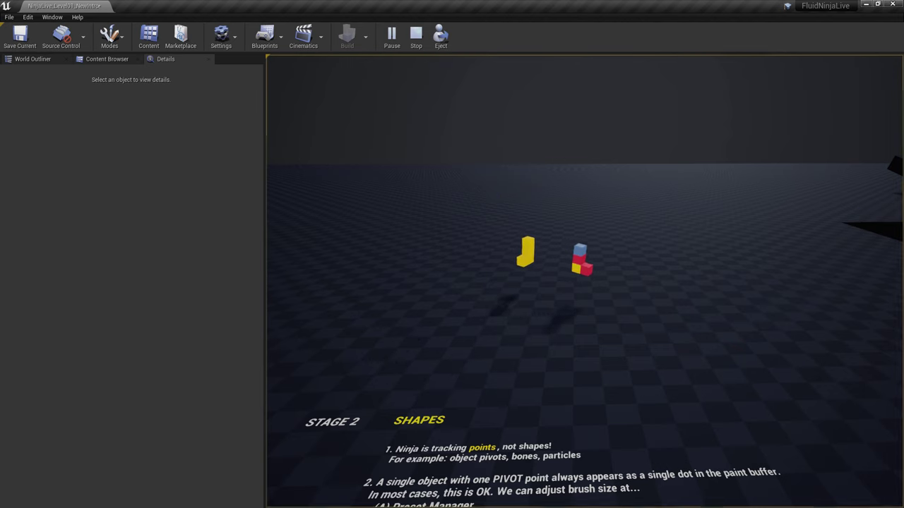
key(Escape)
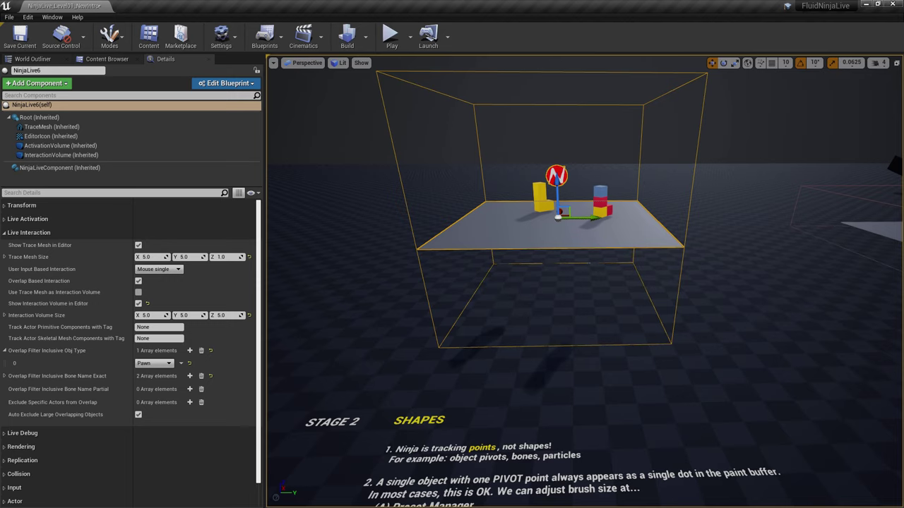
Add WorldDynamic back to the Stage 2 NinjaLive actor's Overlap Filter Inclusive Obj Type and briefly play the level to test it
click(438, 136)
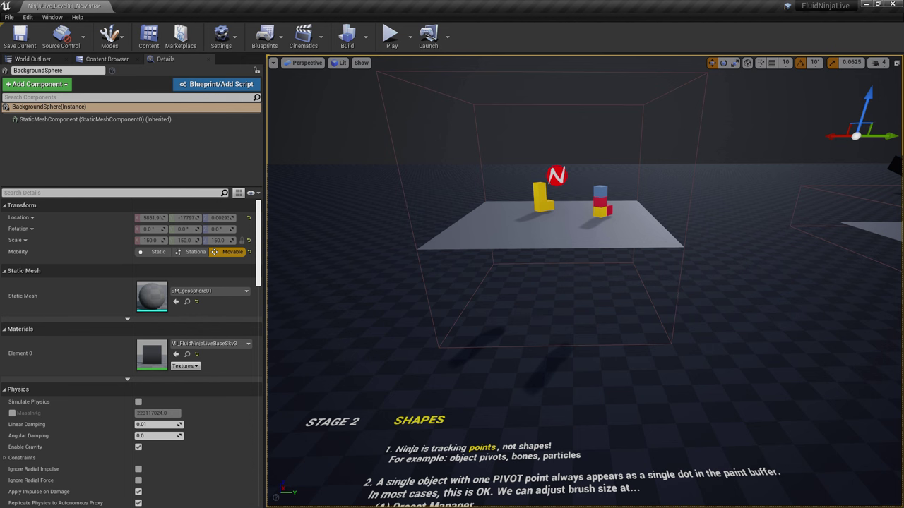
click(557, 176)
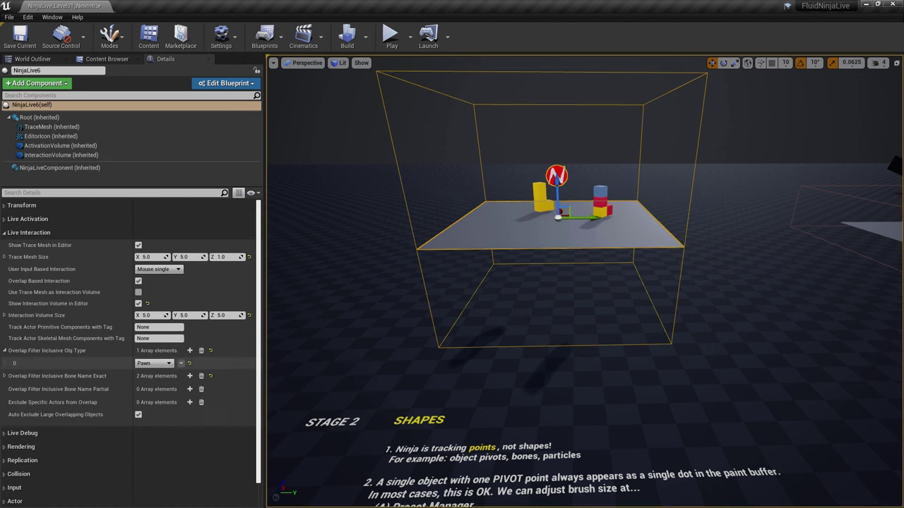
click(189, 350)
click(154, 375)
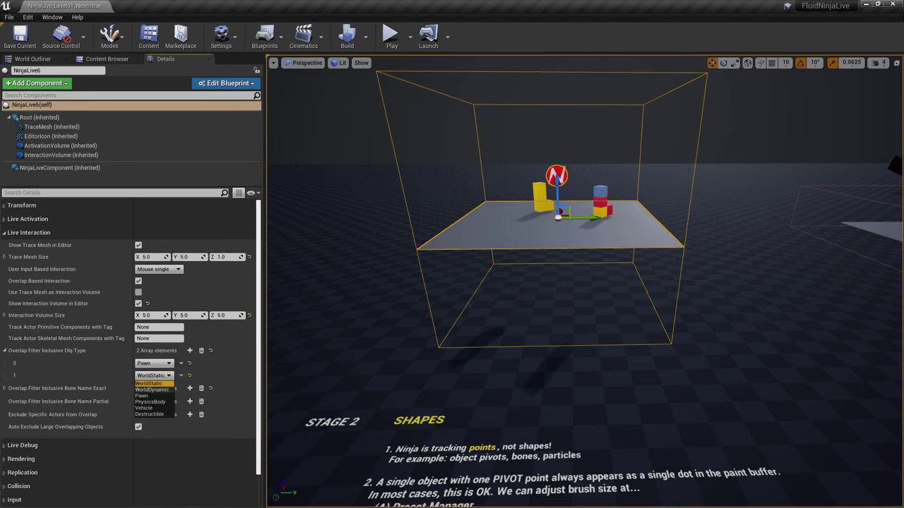
click(153, 390)
key(alt+p)
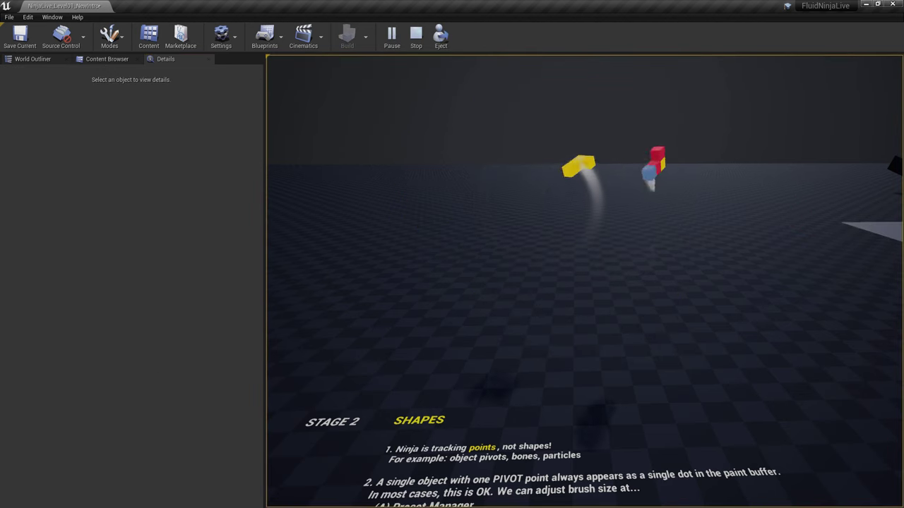
key(Escape)
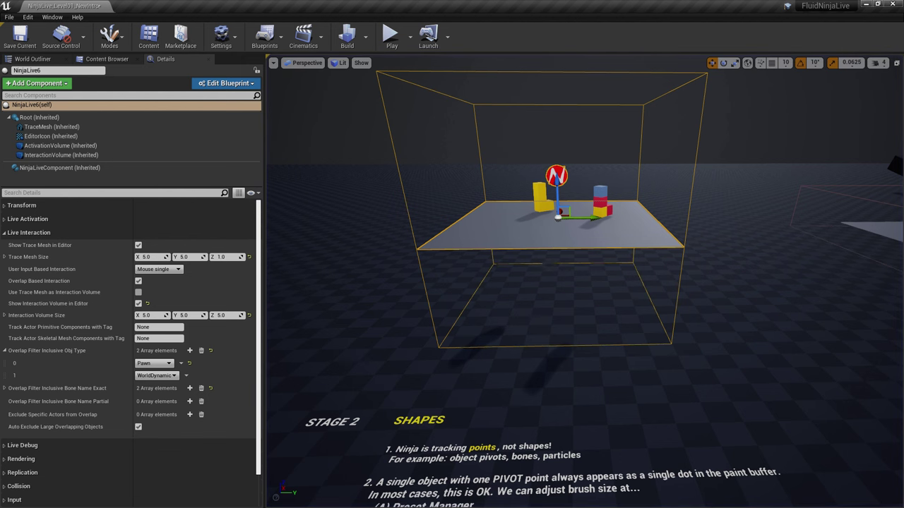
Reselect the Stage 2 NinjaLive actor and delete WorldDynamic from its object type filter, leaving only Pawn
click(367, 117)
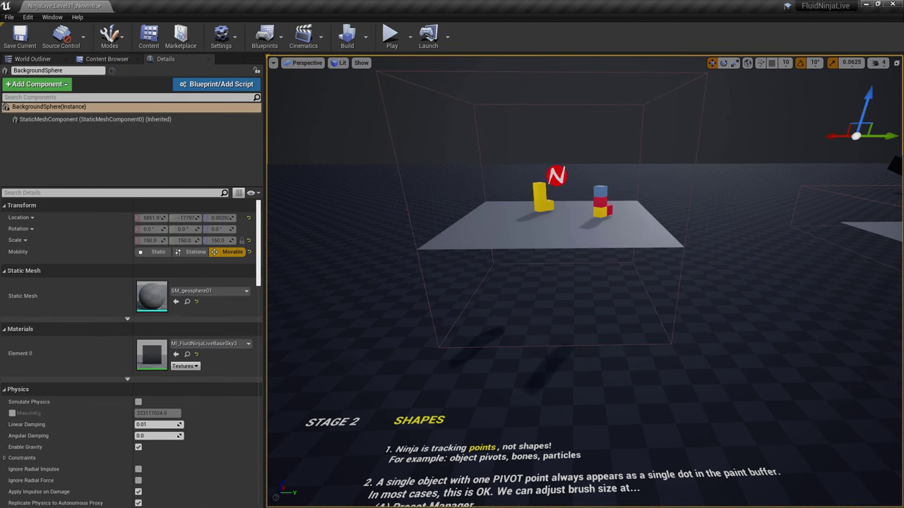
click(557, 176)
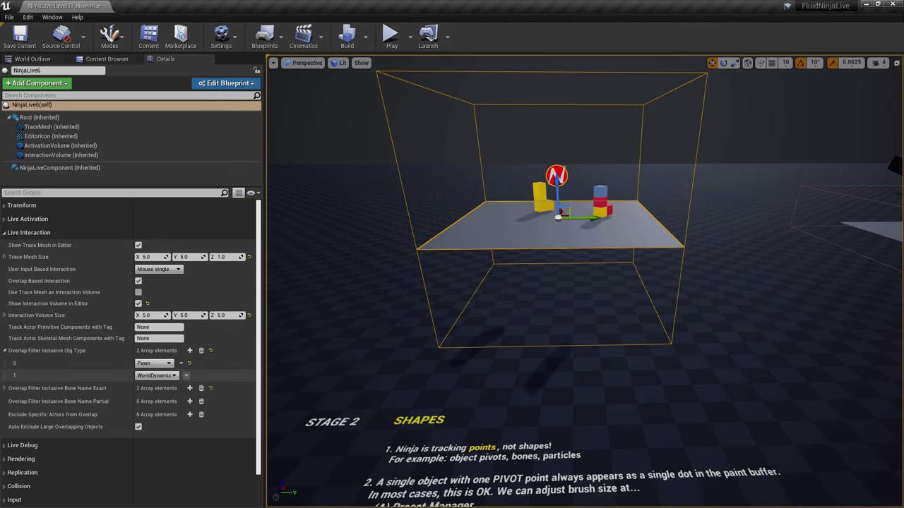
click(185, 376)
click(199, 395)
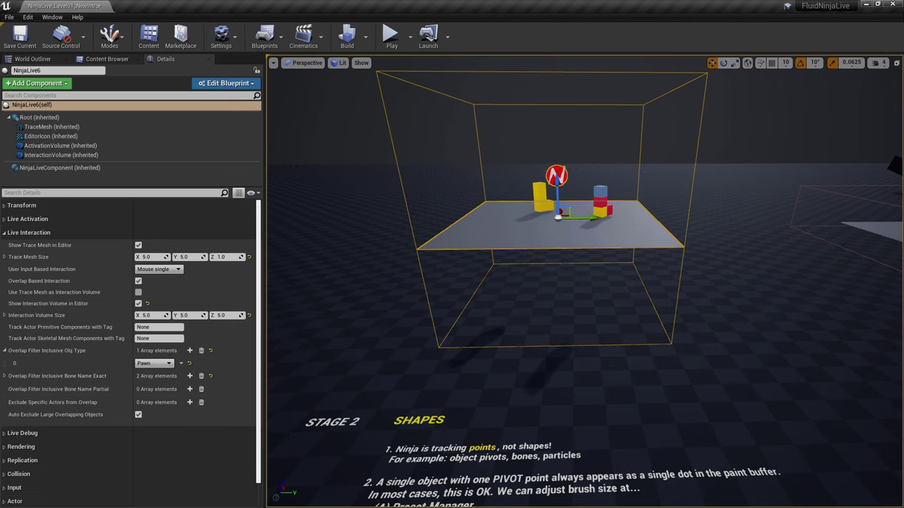
Add the component tag MyTarget to the Sphere component of the yellow L-shaped object in Stage 2
click(540, 193)
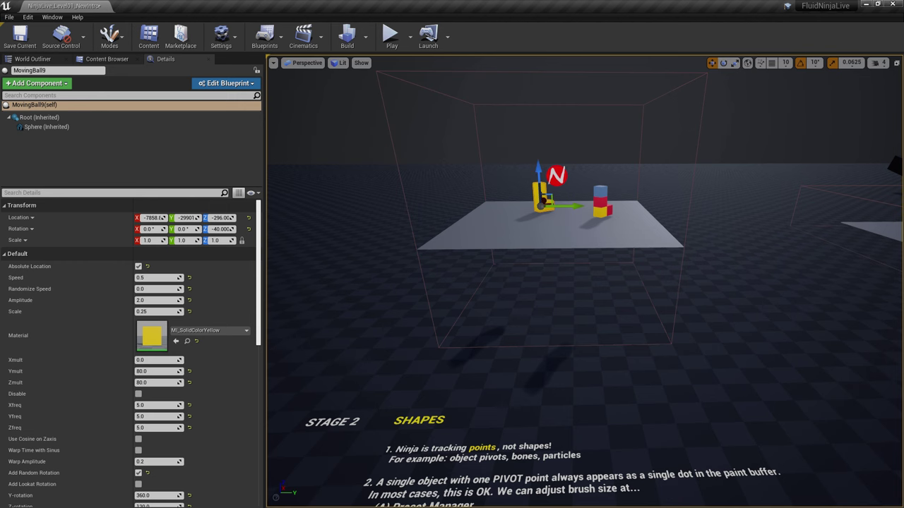
click(524, 174)
click(539, 191)
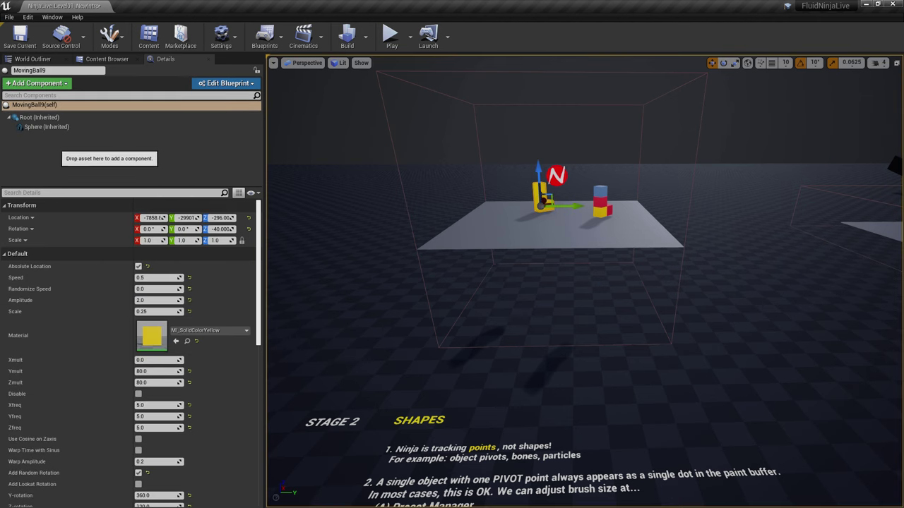
click(46, 127)
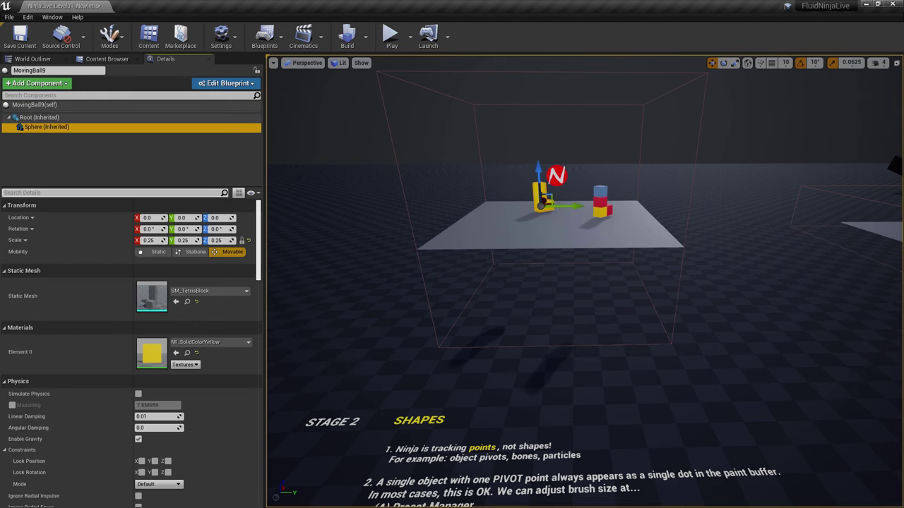
text(tag)
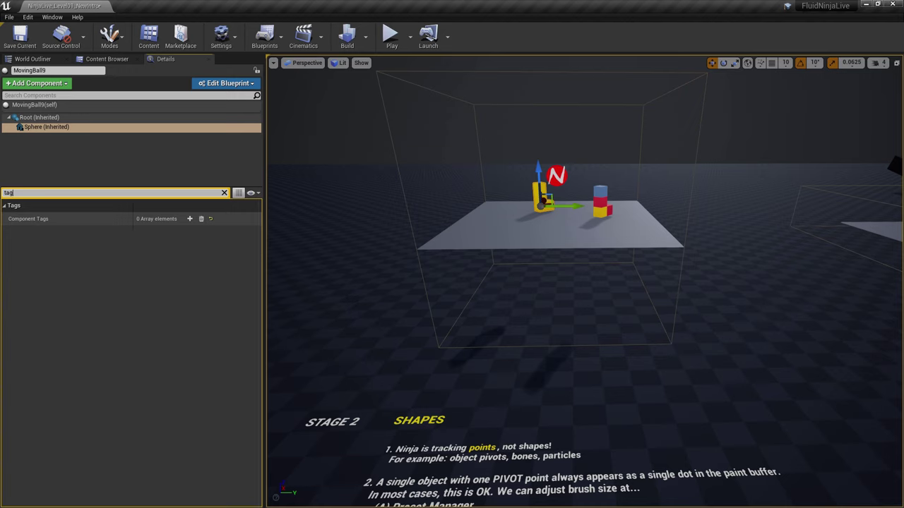
click(153, 231)
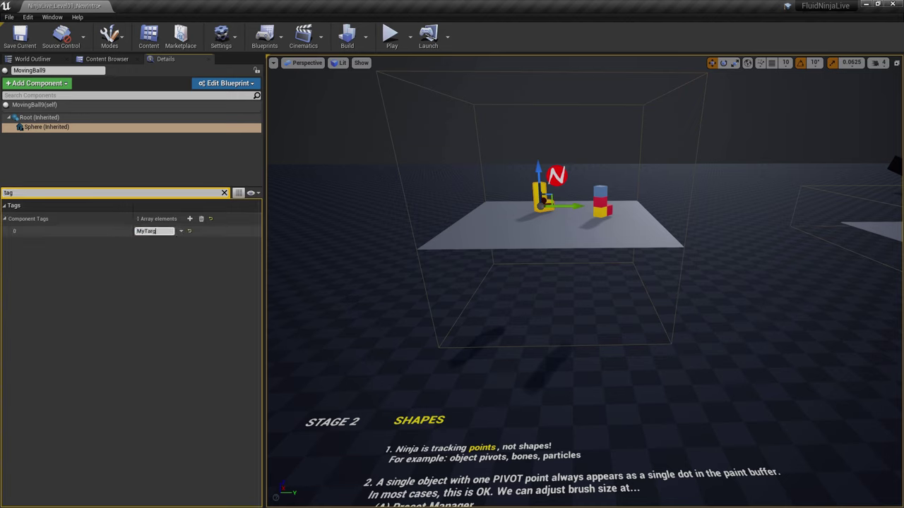
key(Return)
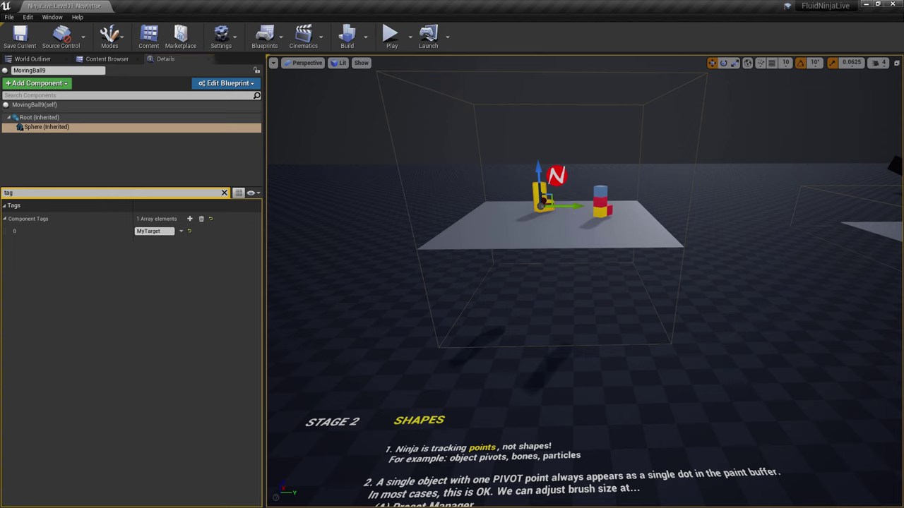
Set the NinjaLive actor's Track Actor Primitive Components with Tag to MyTarget and briefly play the level to test tag-based tracking
click(557, 176)
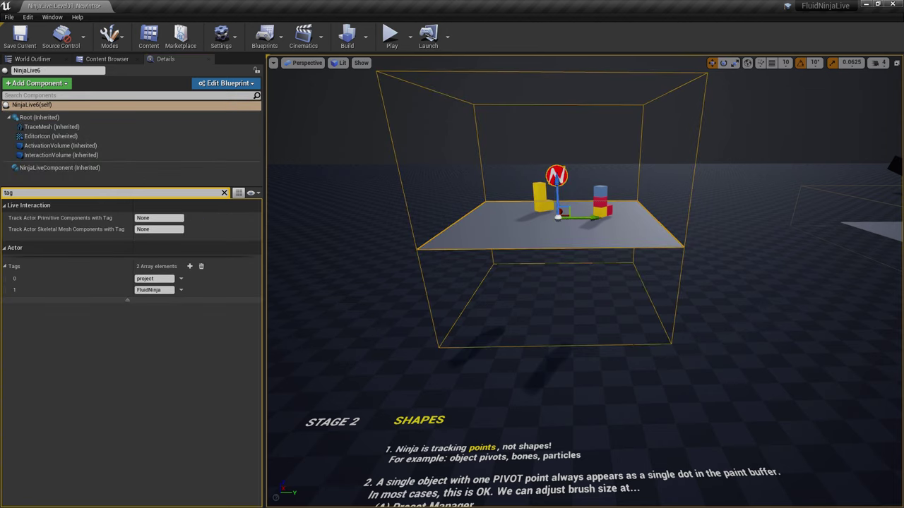
click(225, 193)
click(28, 233)
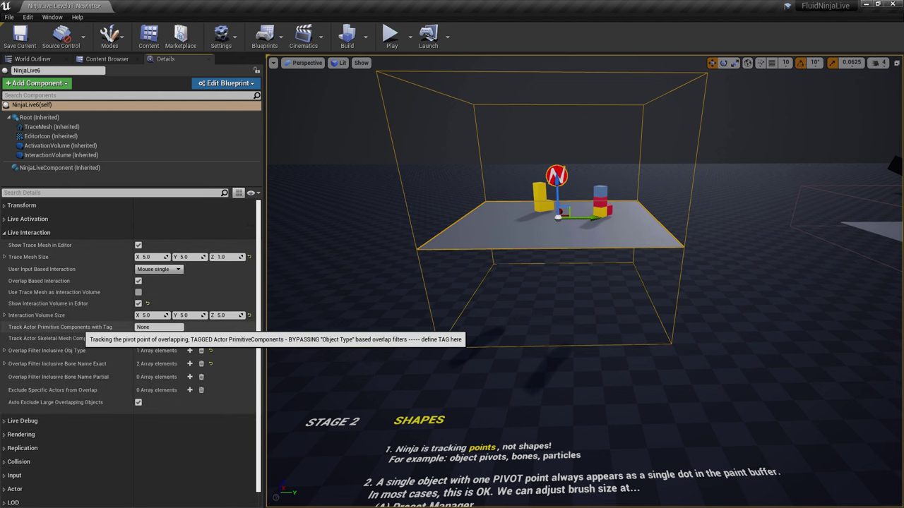
click(174, 327)
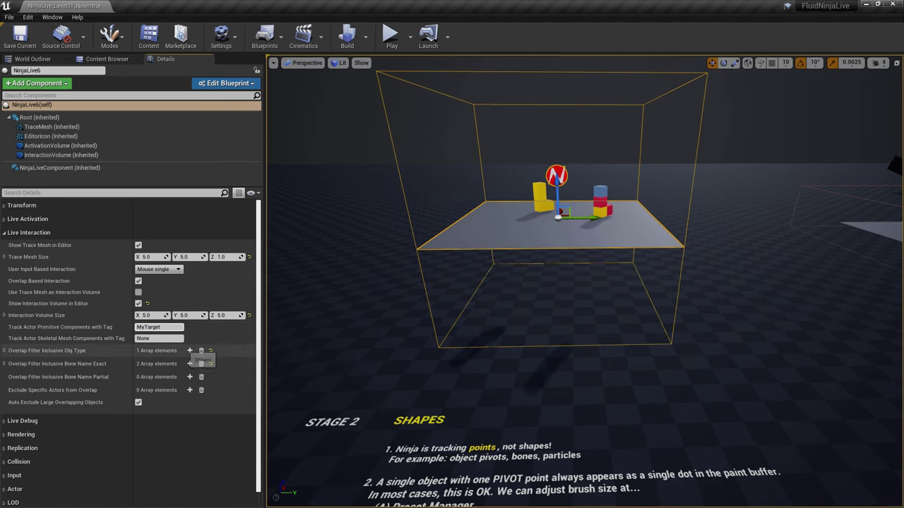
text(MyTarget)
key(Return)
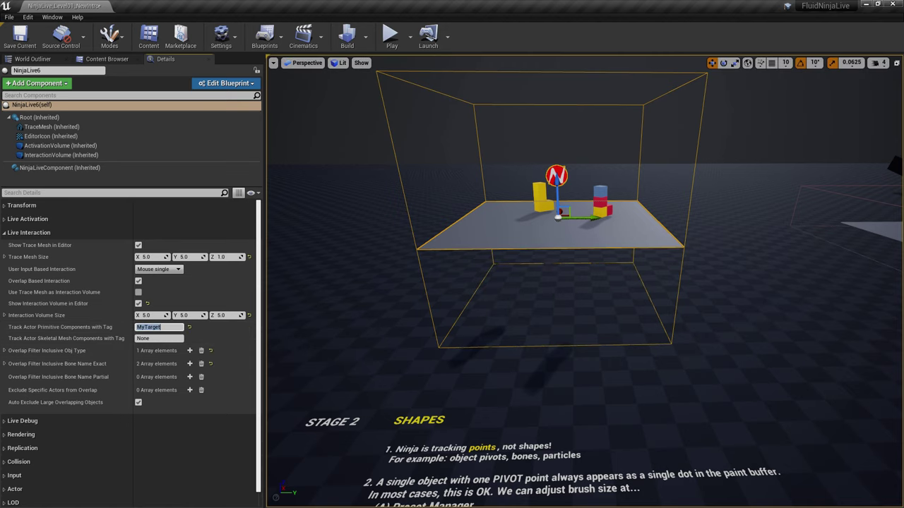
key(alt+p)
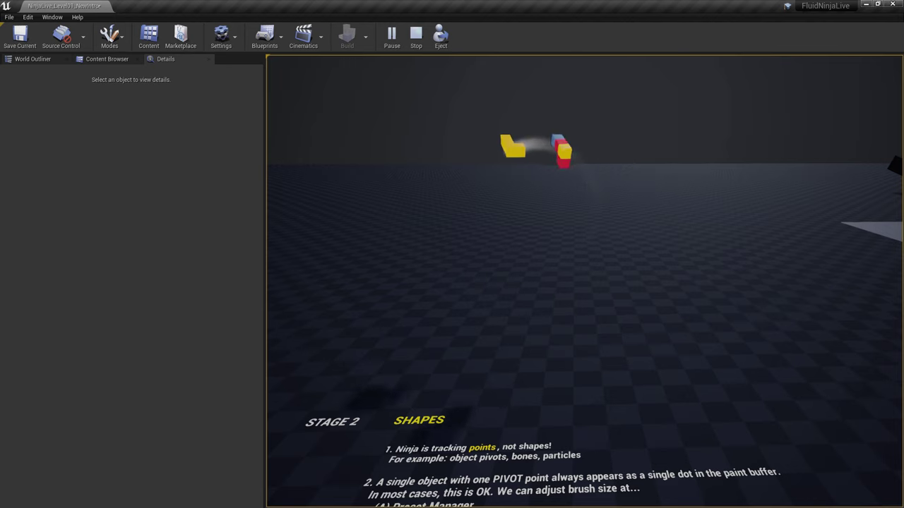
key(Escape)
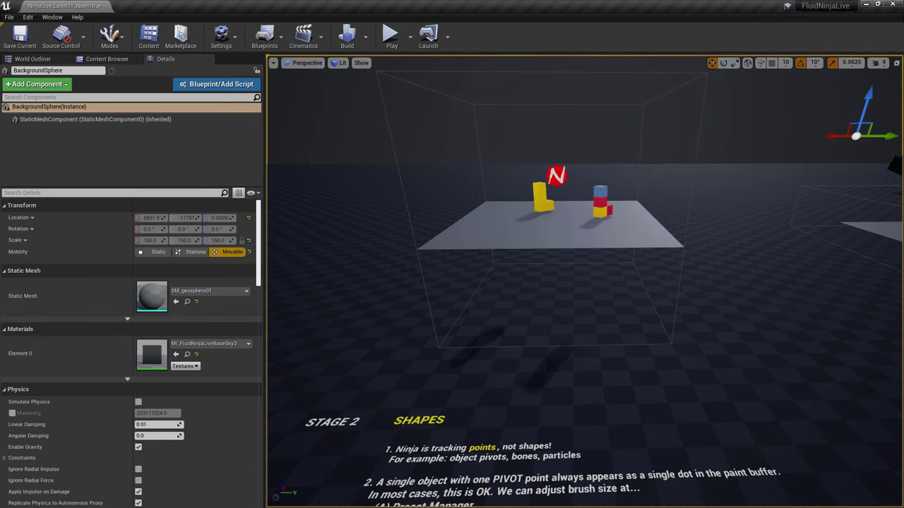
Reset the NinjaLive actor's primitive component tracking tag to None and add WorldDynamic to its Overlap Filter Inclusive Obj Type
click(556, 175)
click(167, 327)
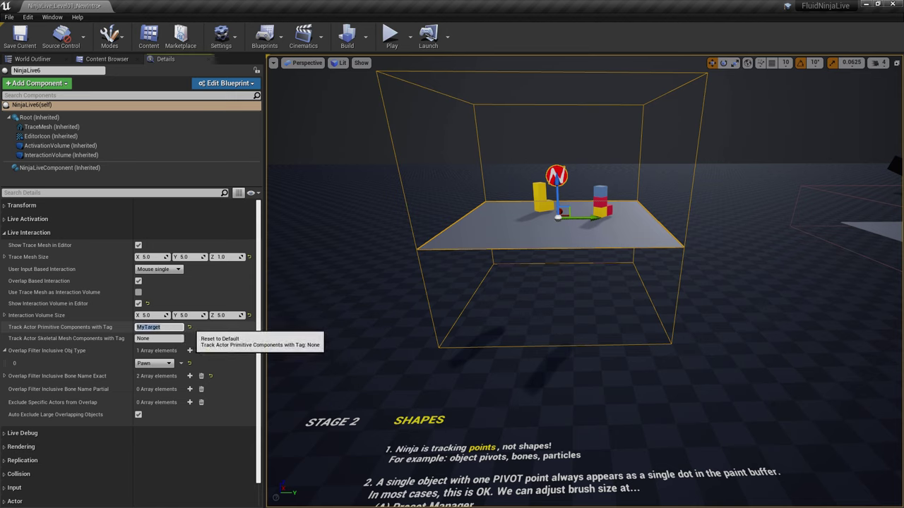
click(189, 327)
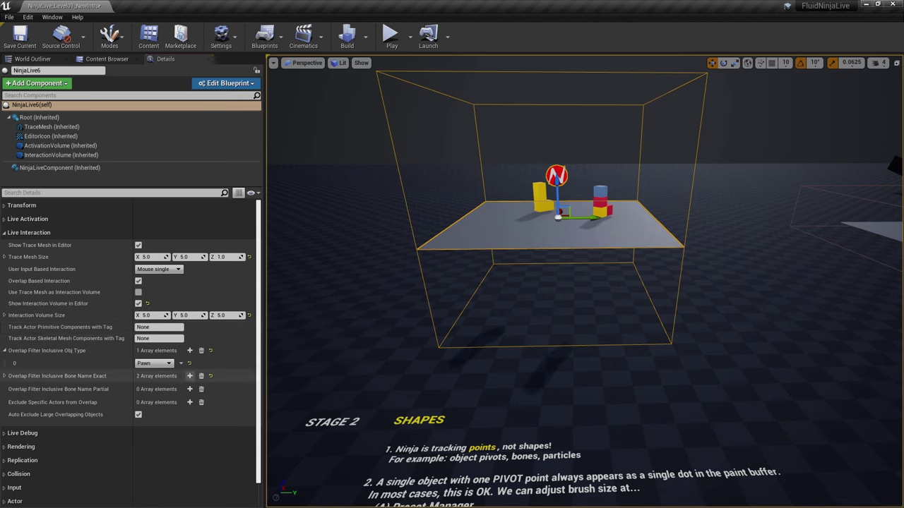
click(189, 350)
click(152, 375)
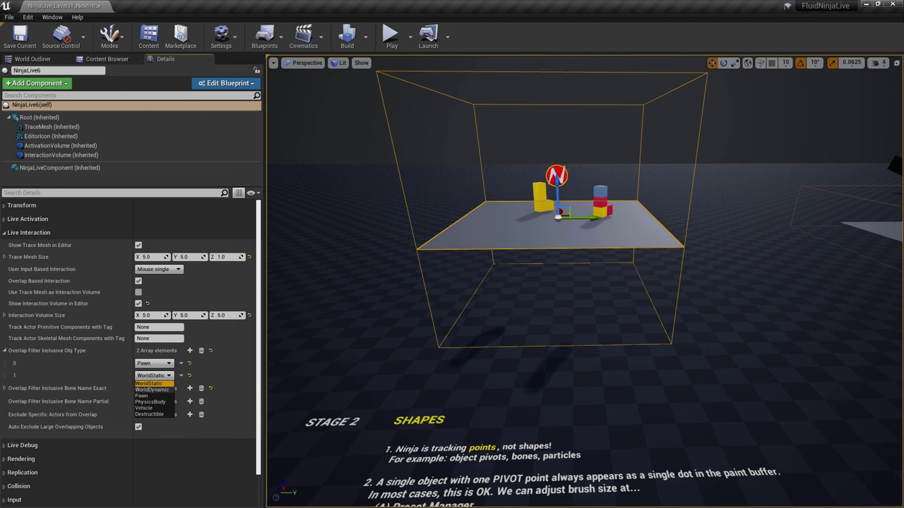
click(153, 390)
click(607, 138)
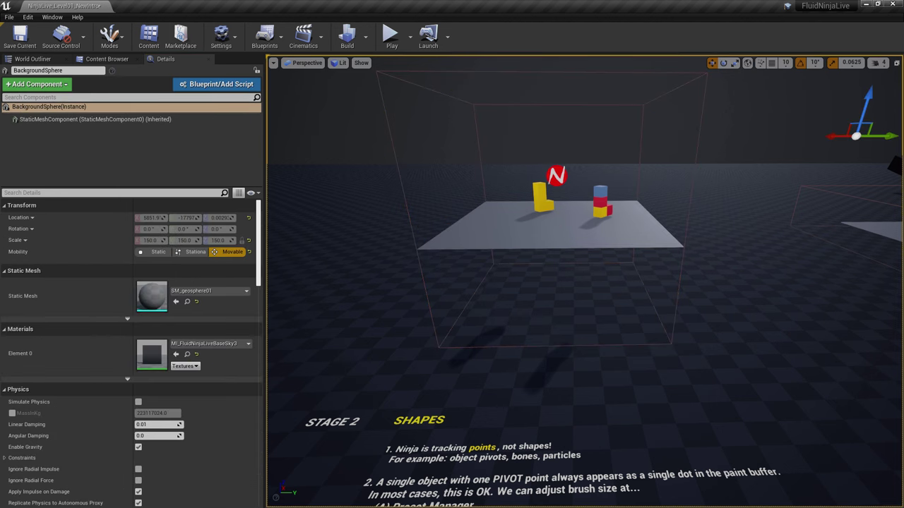
Collapse the Transform, Static Mesh, Materials and Physics settings of the yellow object's Sphere component to examine its Collision settings
click(541, 199)
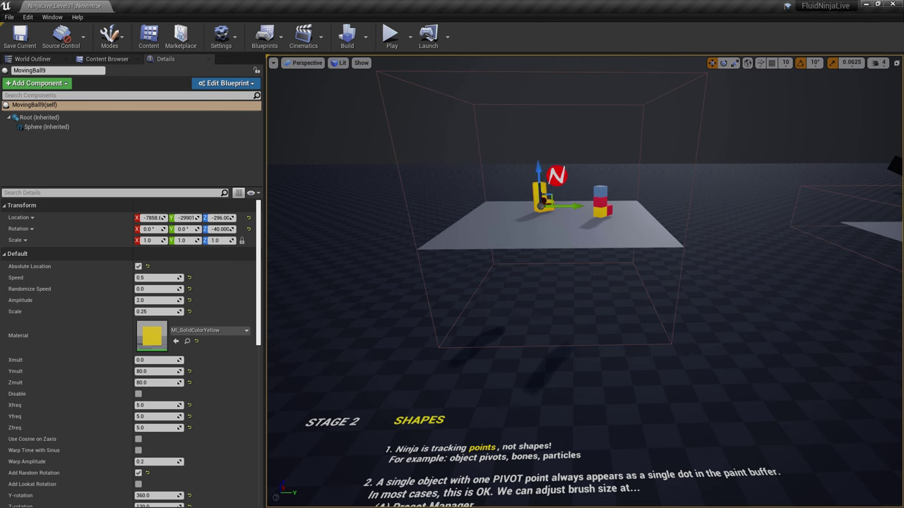
click(47, 127)
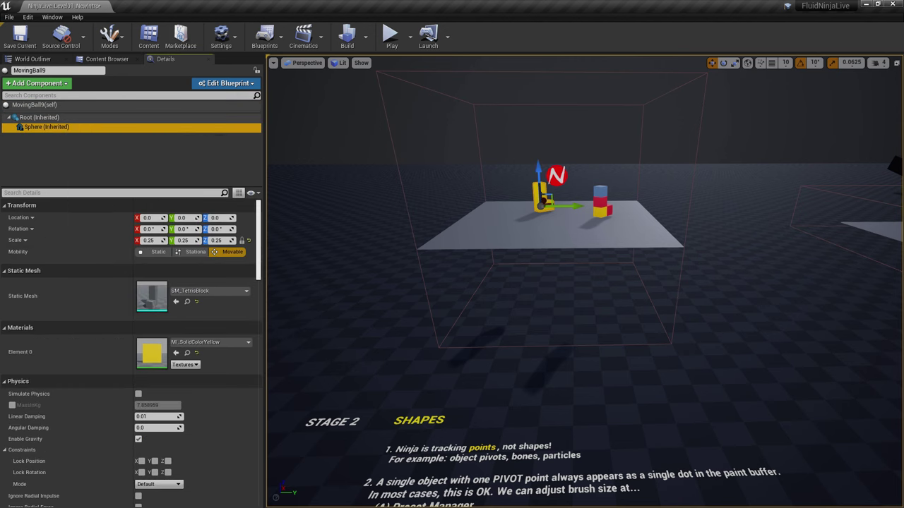
click(22, 205)
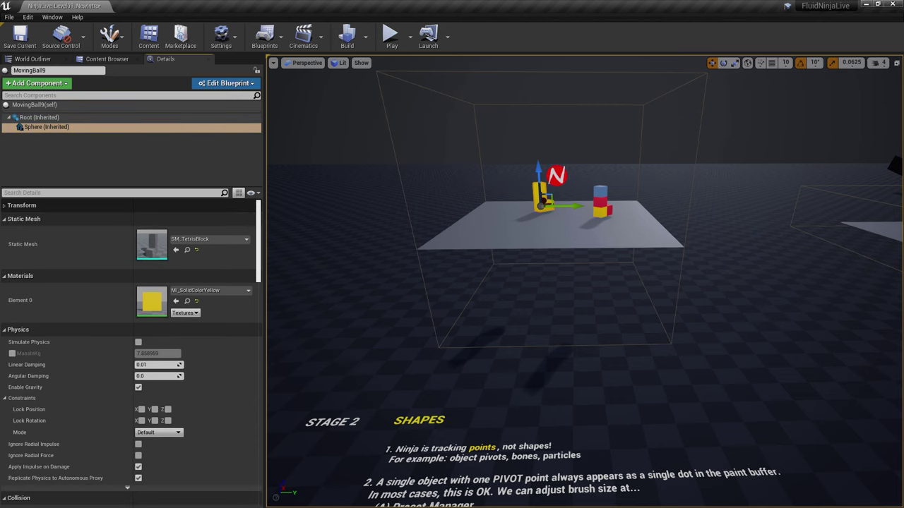
click(22, 219)
click(21, 232)
click(22, 246)
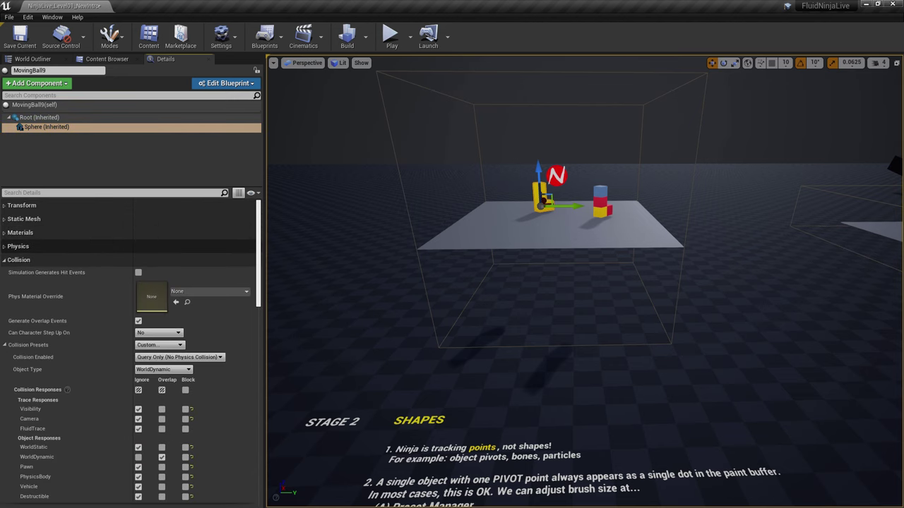
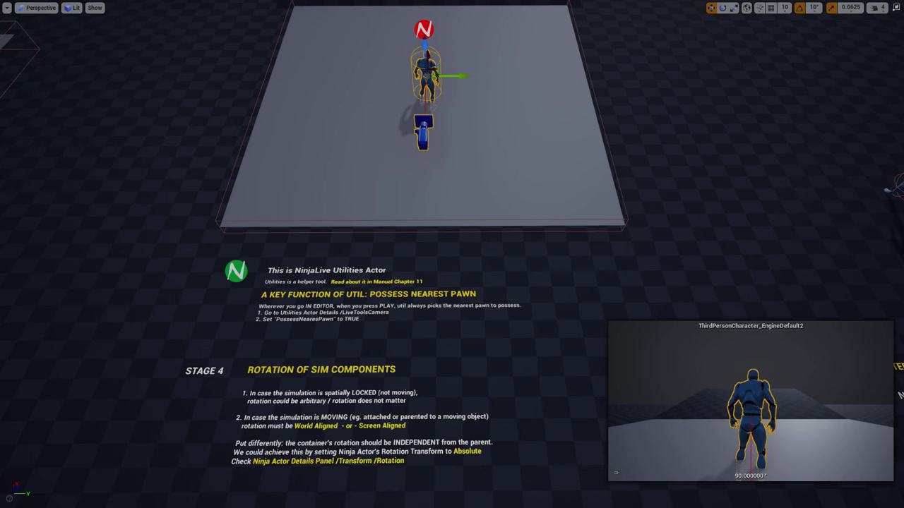
Exit the viewport's full-screen view at Stage 4 to bring back the editor interface
key(F11)
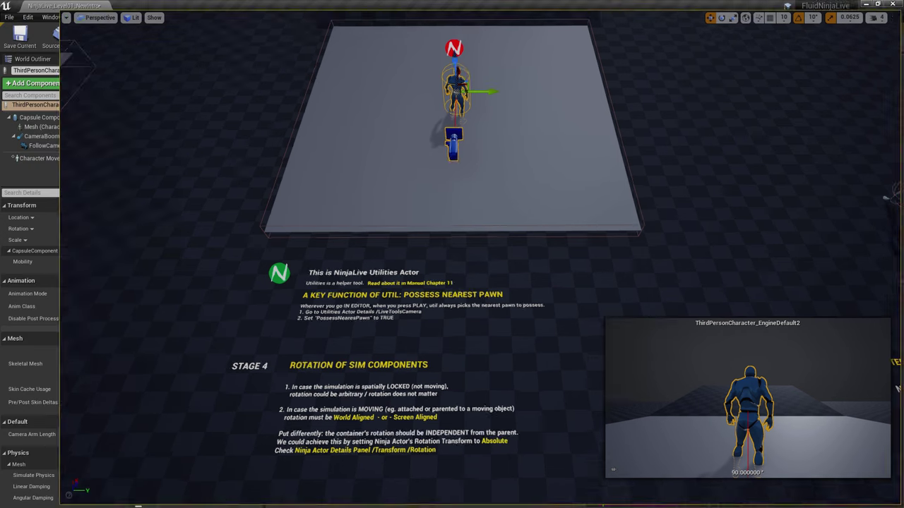
Select the NinjaLive_Utilities actor above the Stage 4 notes and locate its Blueprint class in the FluidNinjaLive content folder
click(433, 293)
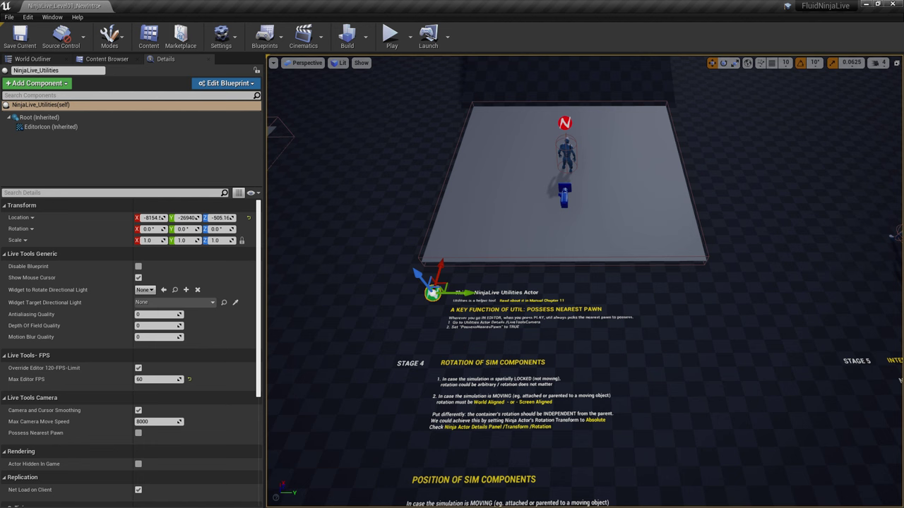
click(107, 59)
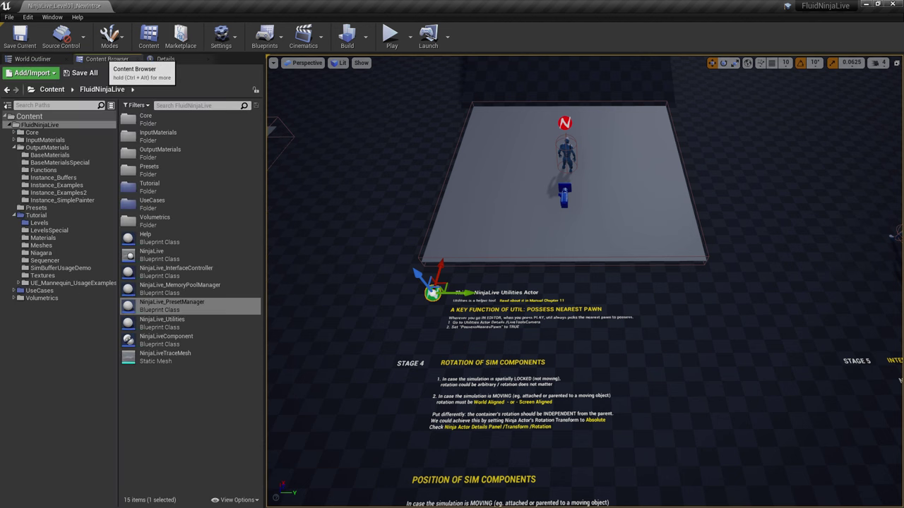
click(185, 324)
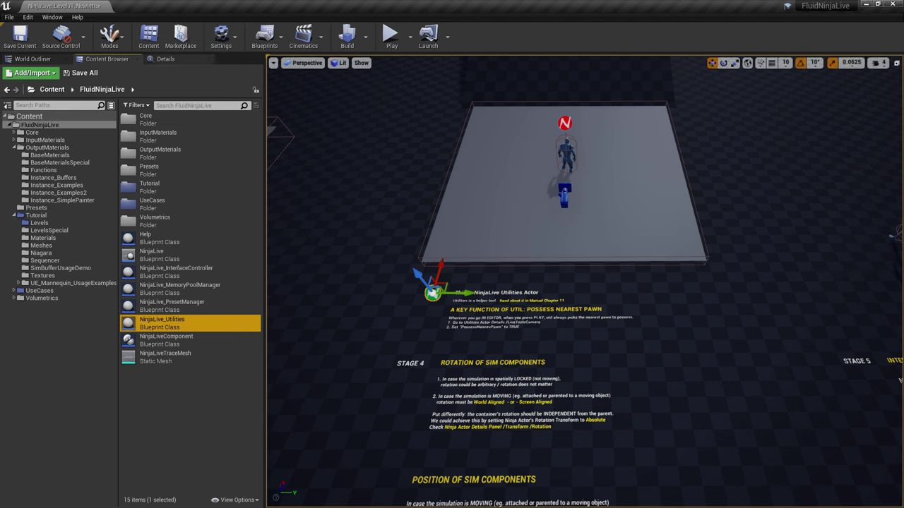
Examine the NinjaLive_Utilities actor's Max Editor FPS and rendering quality settings
click(167, 59)
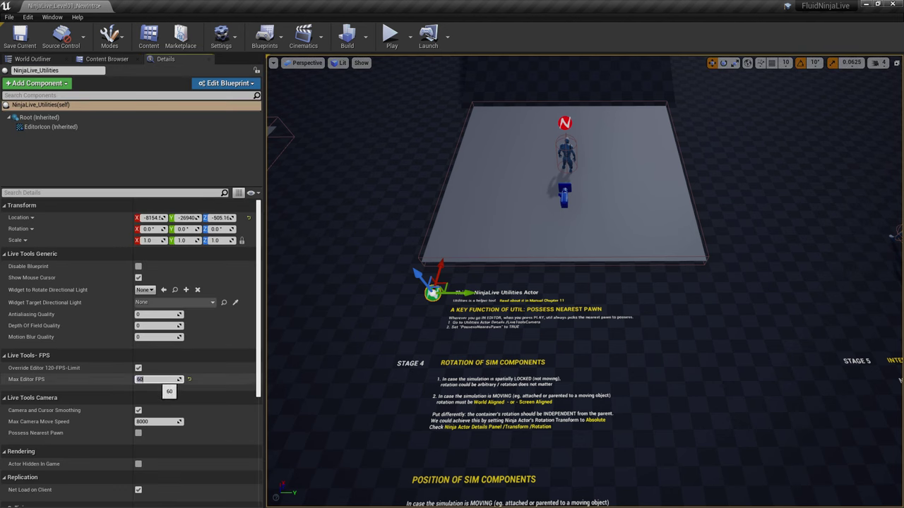
click(157, 379)
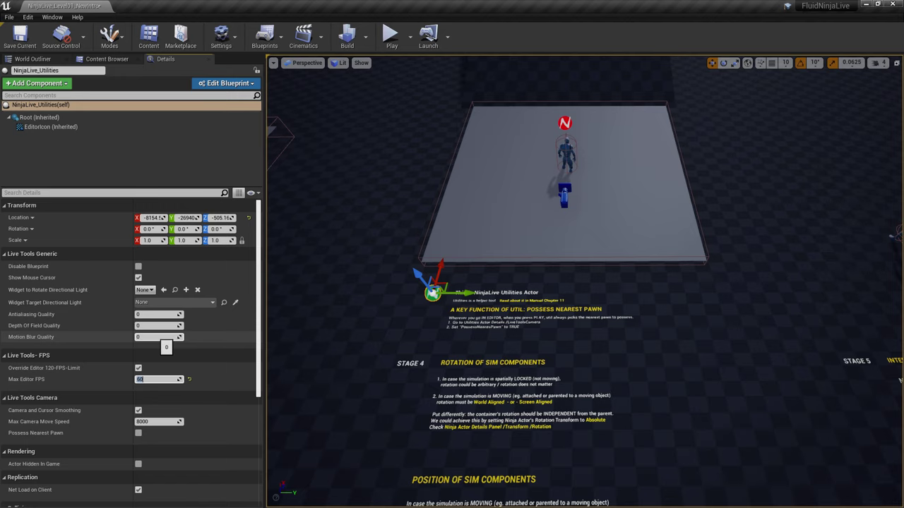
click(154, 337)
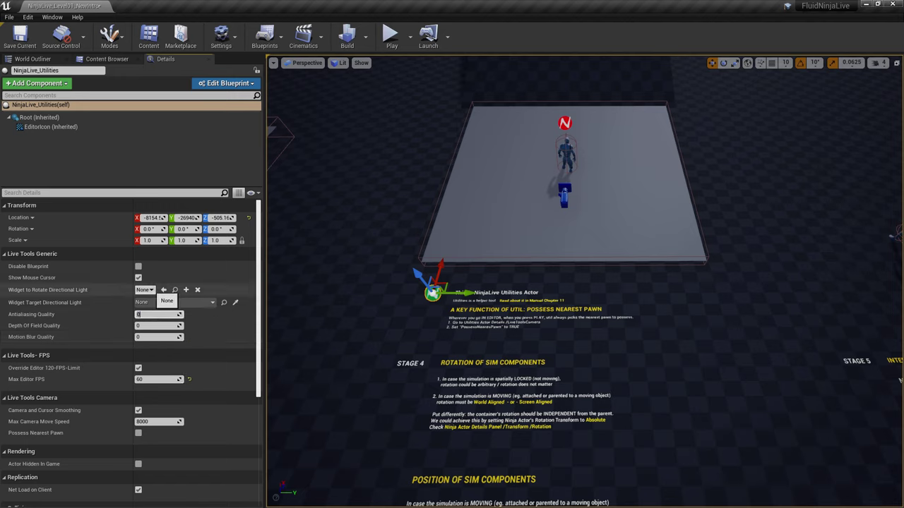
Set the utilities actor's light rotation widget to Viewport_LightRotatorWidgetSpecial1 and its target directional light to Light Source
click(157, 291)
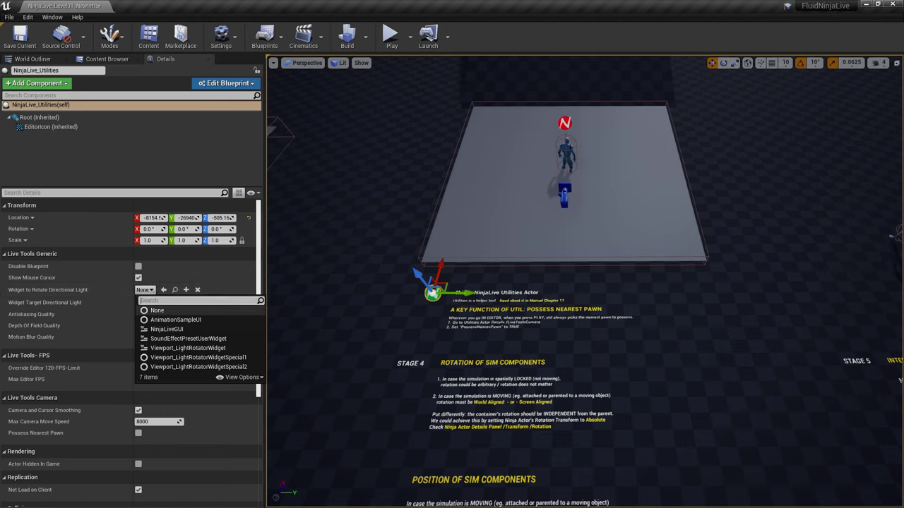
click(170, 358)
click(173, 302)
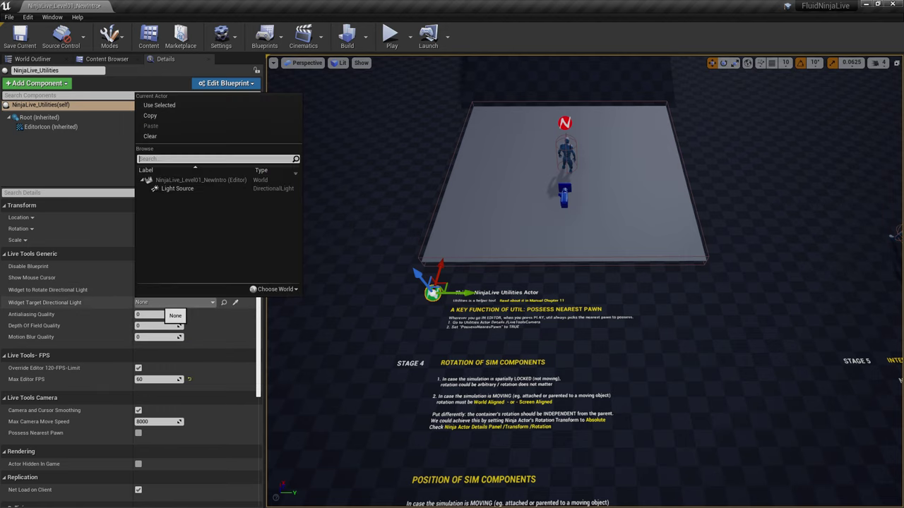
click(177, 189)
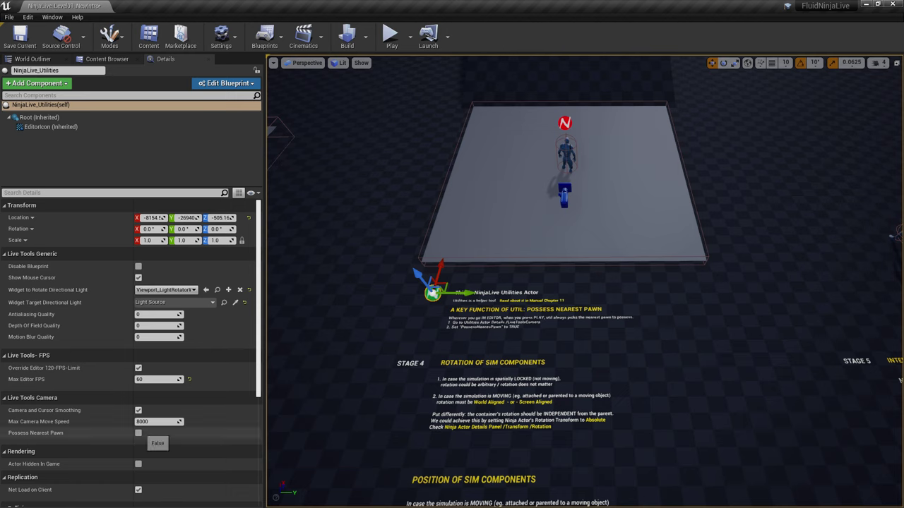
Enable Possess Nearest Pawn on the utilities actor and play the level, running the Stage 4 character around the simulation plane
click(138, 433)
right_drag(508, 297, 487, 279)
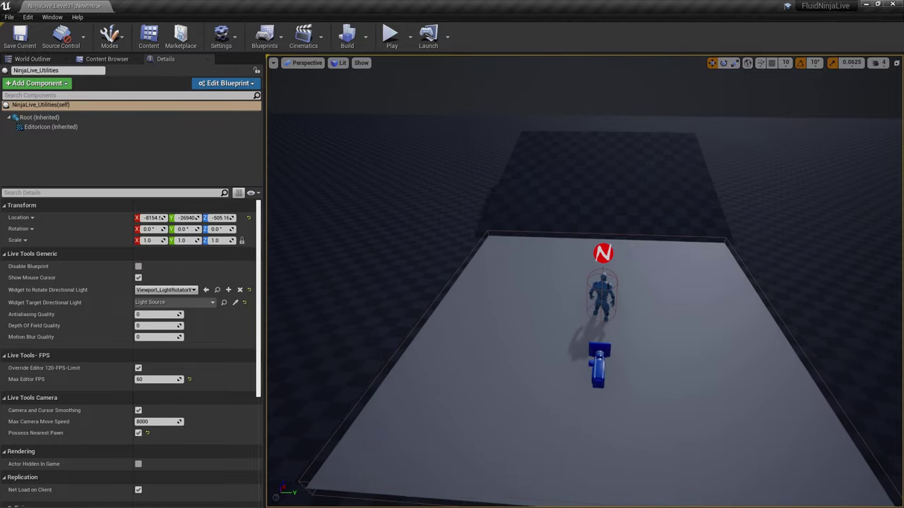
key(alt+p)
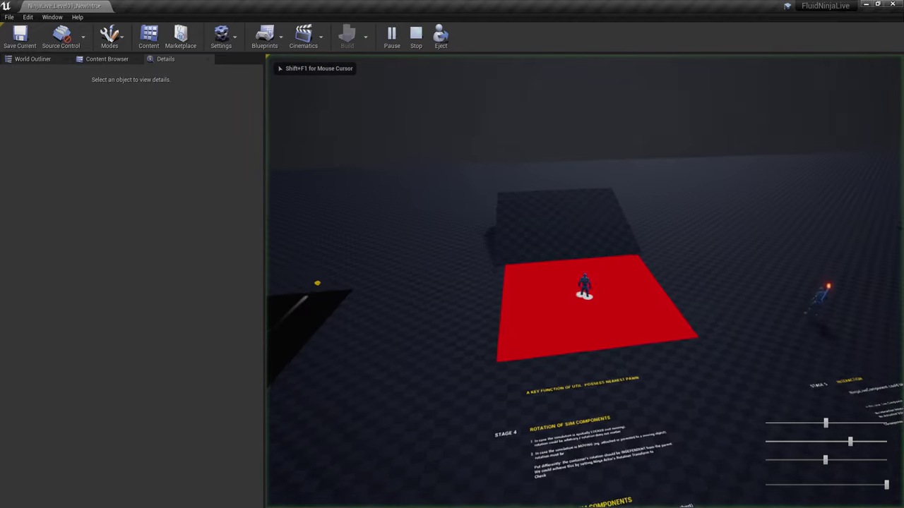
key(w)
key(d)
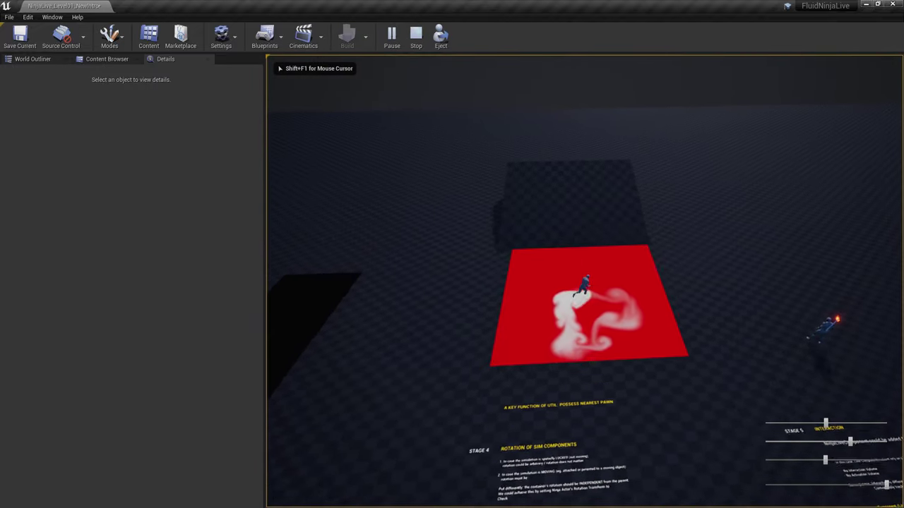
key(s)
key(a)
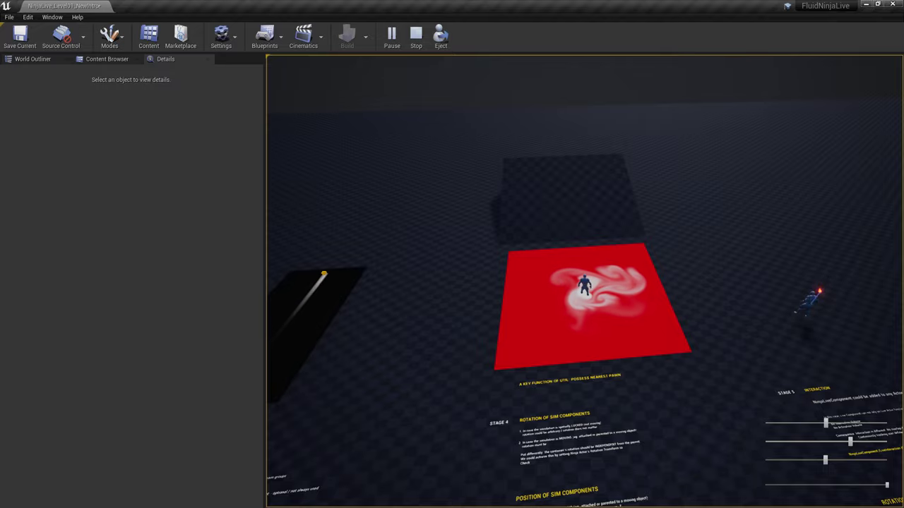
scroll(584, 281, up, 10)
scroll(585, 281, down, 5)
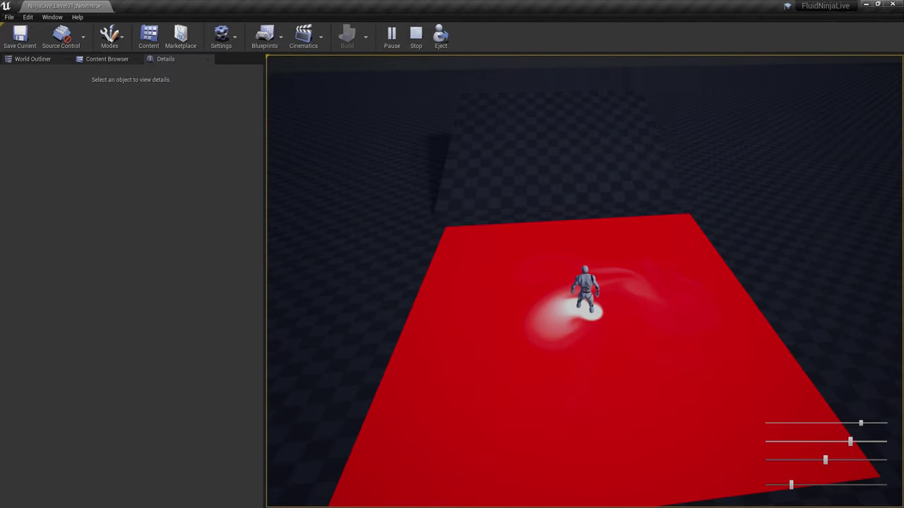
Rotate the directional light with the in-game widget's first slider, walk the character once more and end the play session
drag(852, 423, 799, 423)
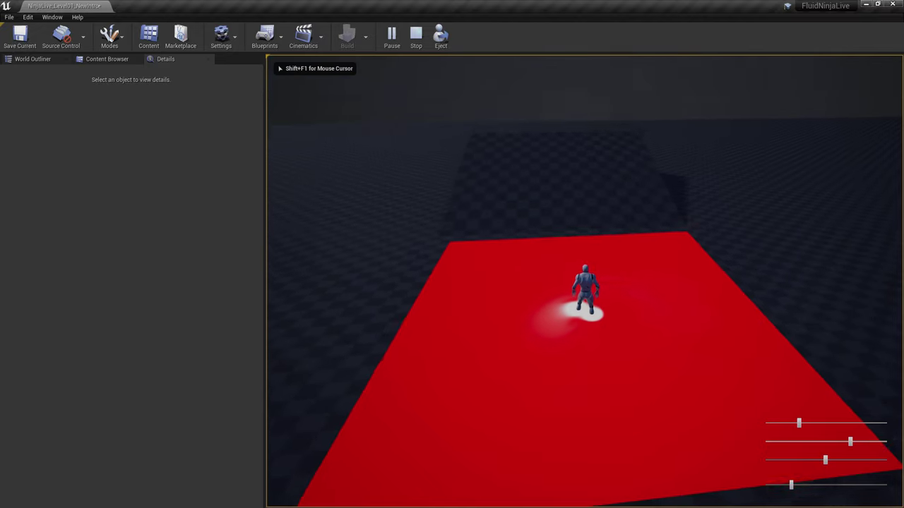
key(w)
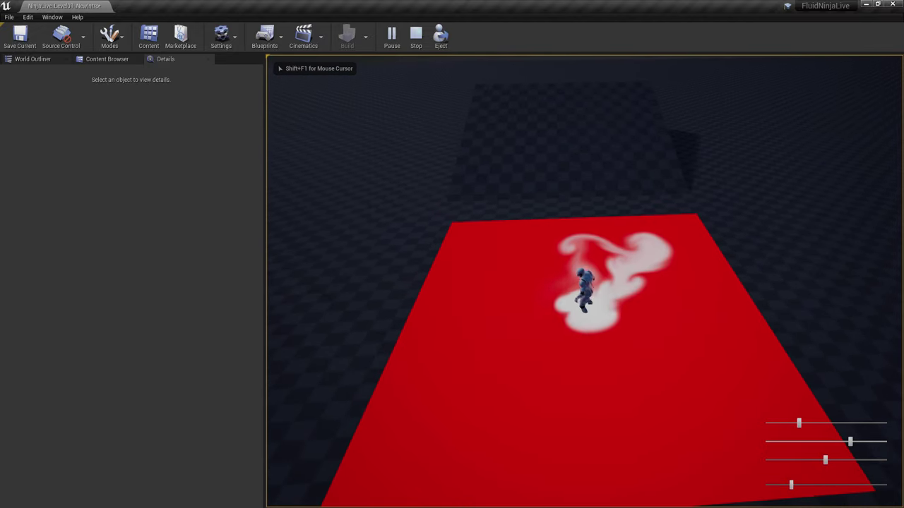
key(Escape)
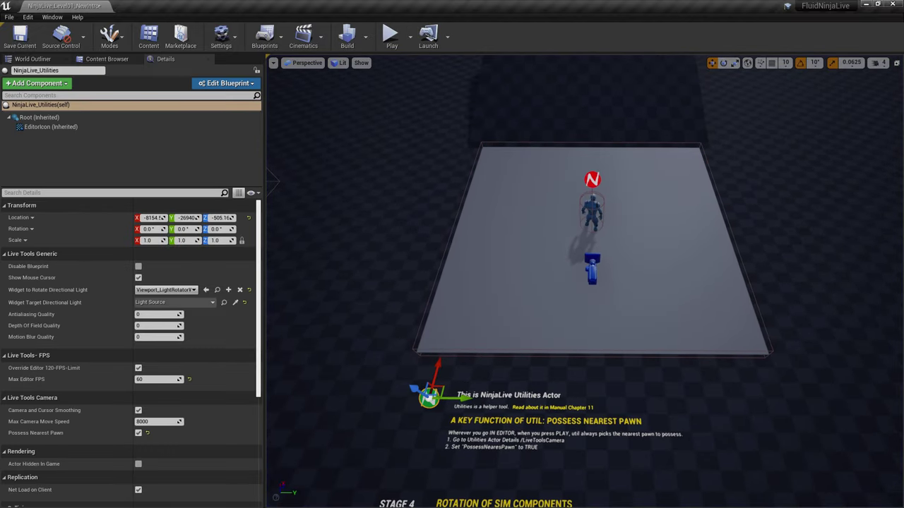
Reset the NinjaLive_Utilities actor's Widget to Rotate Directional Light and Widget Target Directional Light to None
click(590, 273)
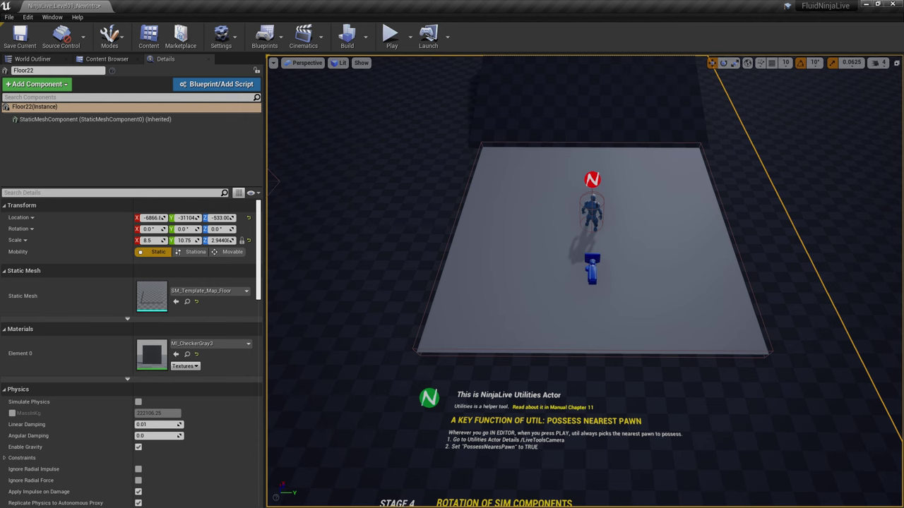
click(429, 398)
click(248, 290)
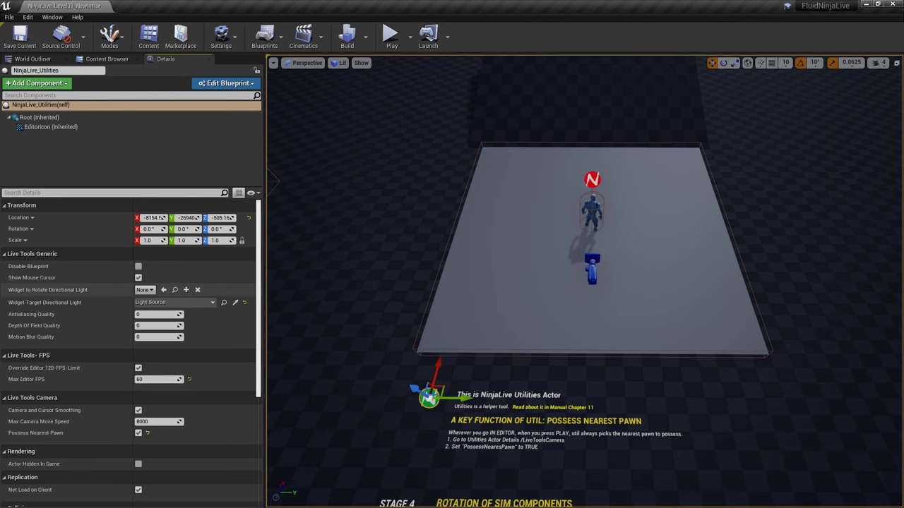
click(244, 302)
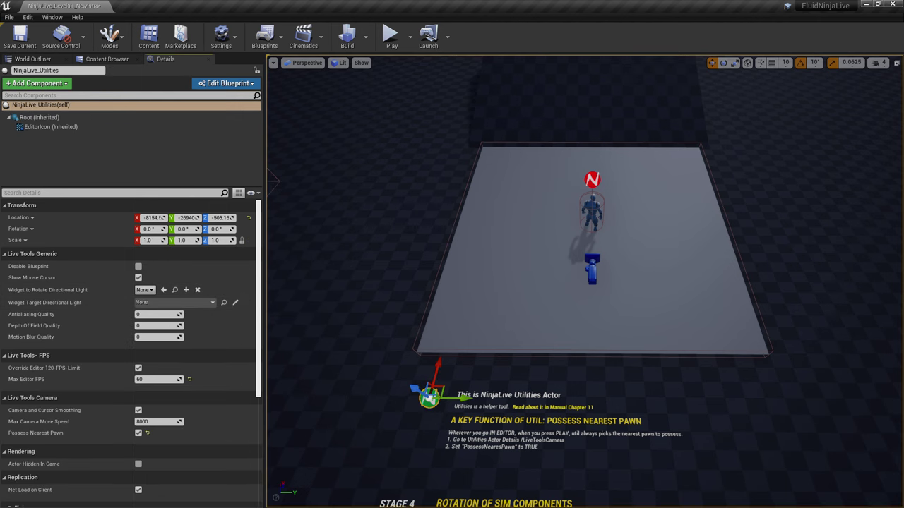
Select the NinjaLive3 actor on the long simulation plane next to the Stage 4 platform
click(346, 303)
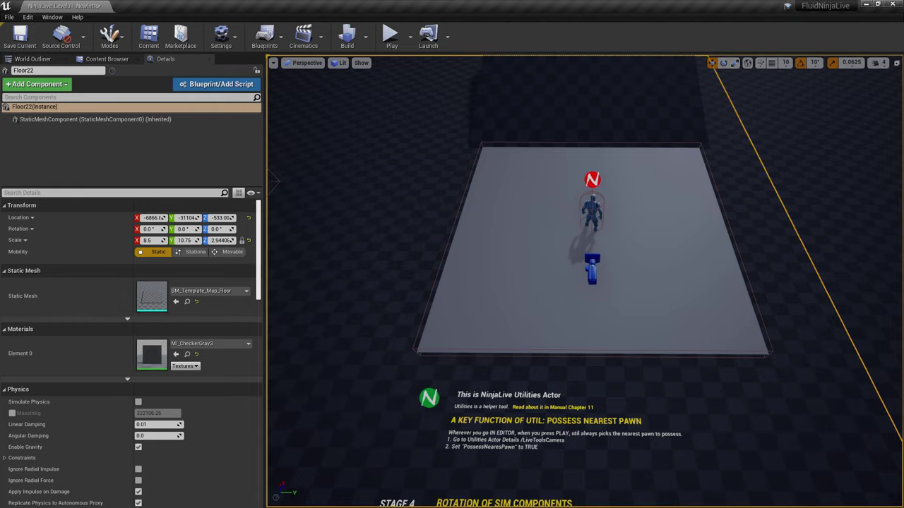
drag(346, 304, 349, 409)
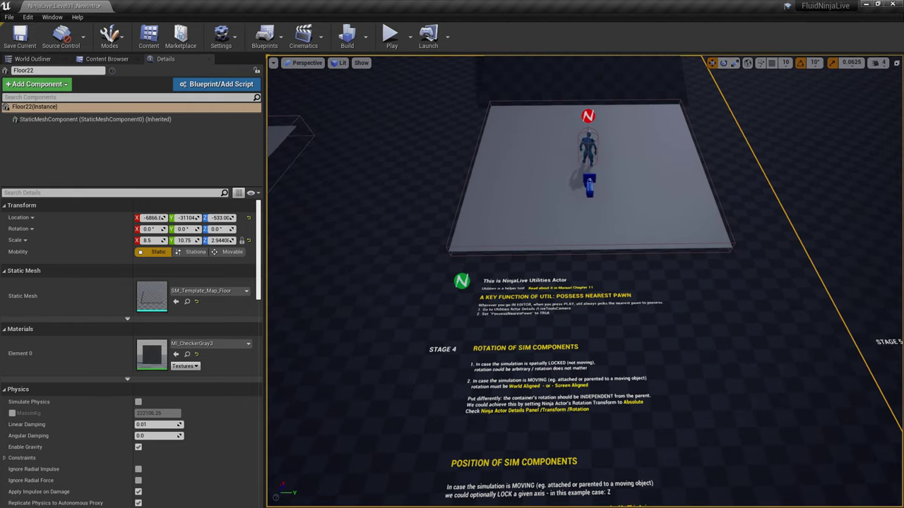
right_drag(346, 304, 219, 268)
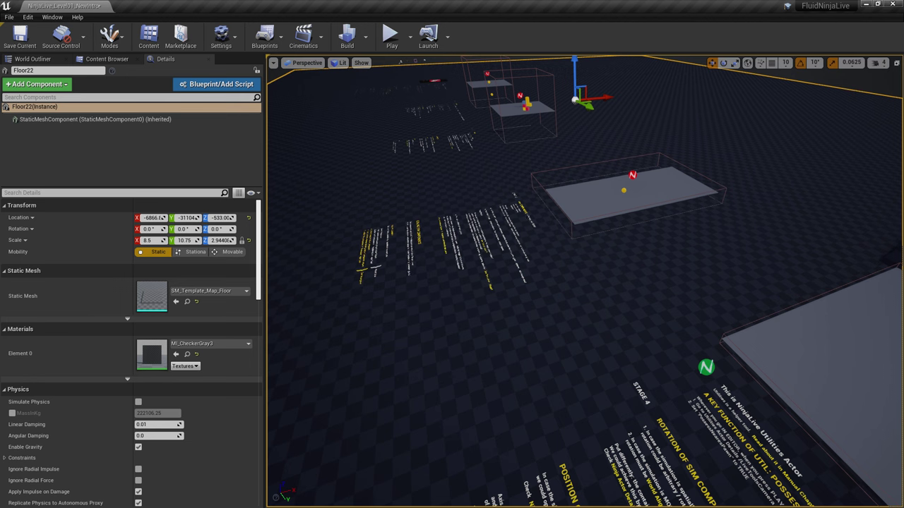
click(632, 176)
click(614, 269)
click(633, 175)
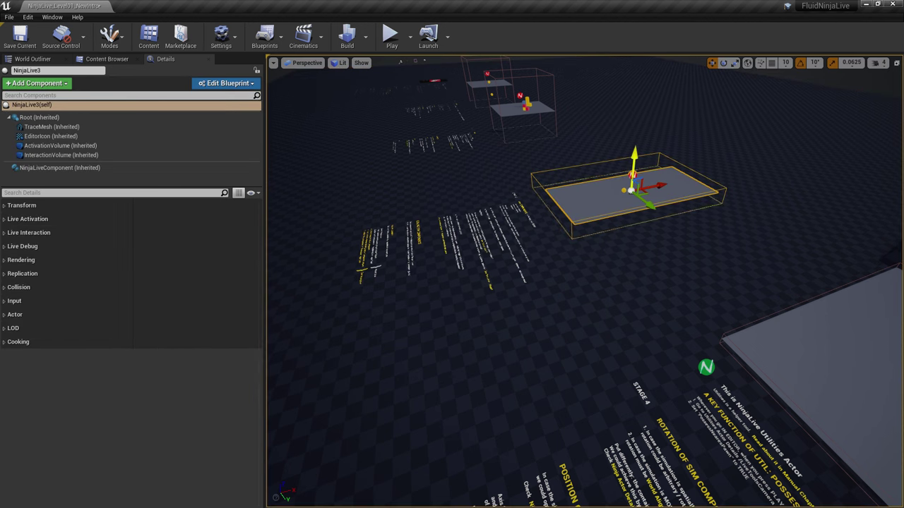
Examine the Stage 4 notes on rotation and position of simulation components
key(e)
key(r)
right_drag(584, 283, 811, 371)
key(w)
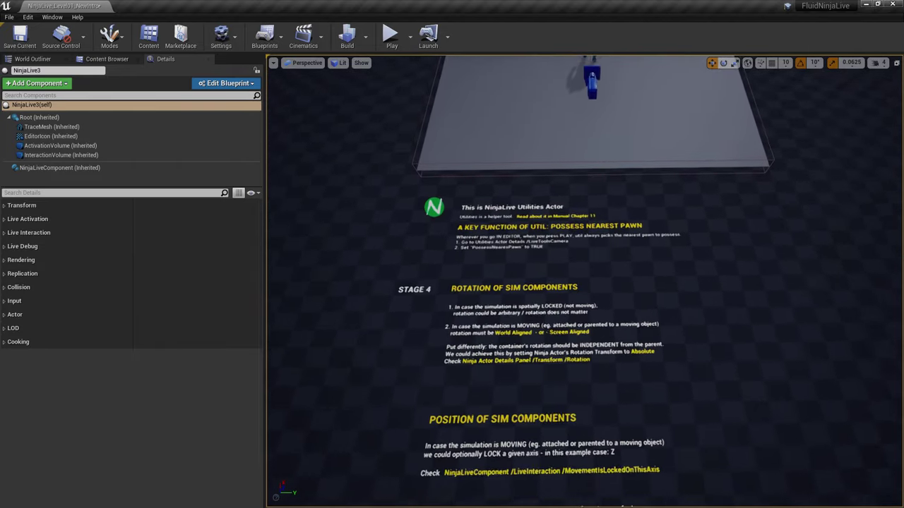
scroll(584, 282, up, 7)
scroll(585, 283, down, 6)
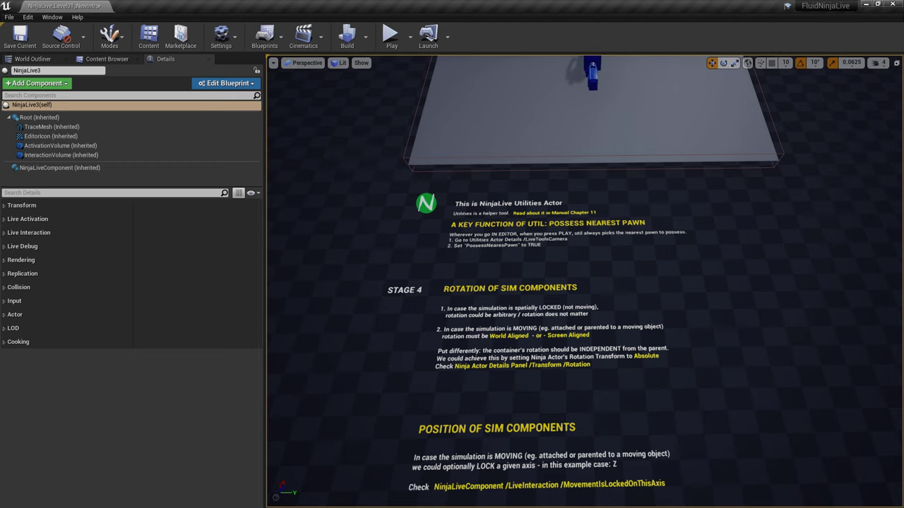
Reselect the NinjaLive_Utilities actor at Stage 4 and disable its Possess Nearest Pawn option
right_drag(585, 282, 410, 209)
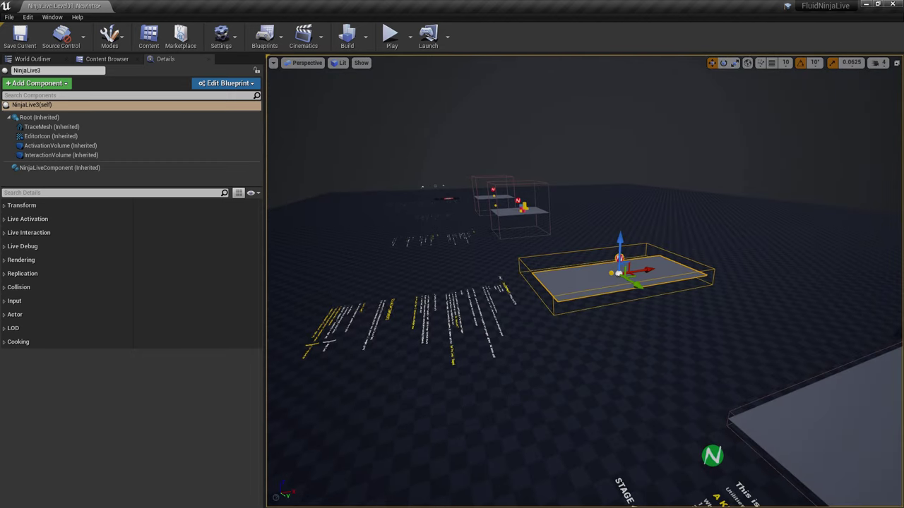
click(522, 210)
key(f)
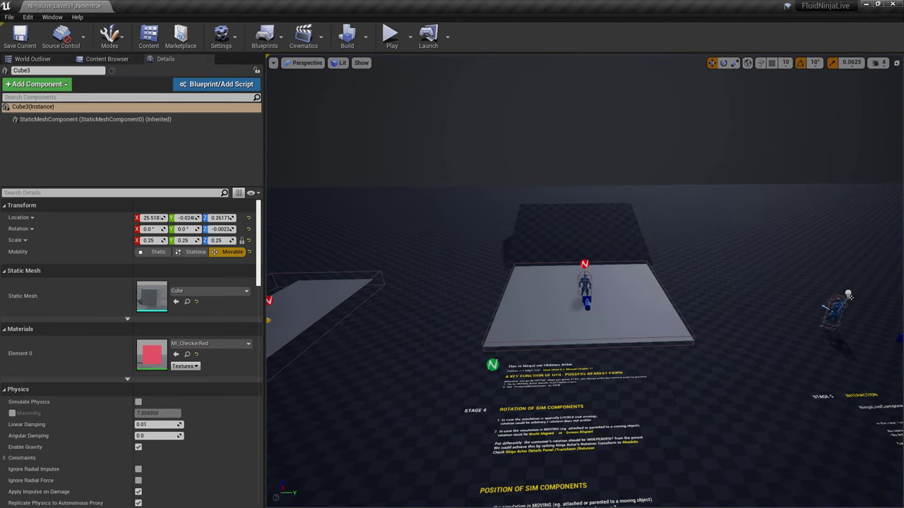
click(492, 365)
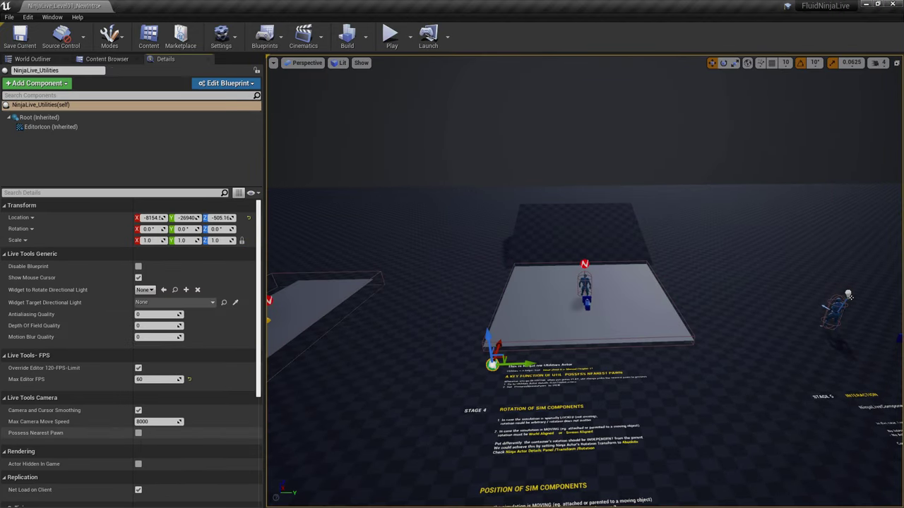
Play the level to watch the fluid trails of the moving Stage 2 objects from different angles, and end the play session
right_drag(850, 297, 660, 302)
click(492, 227)
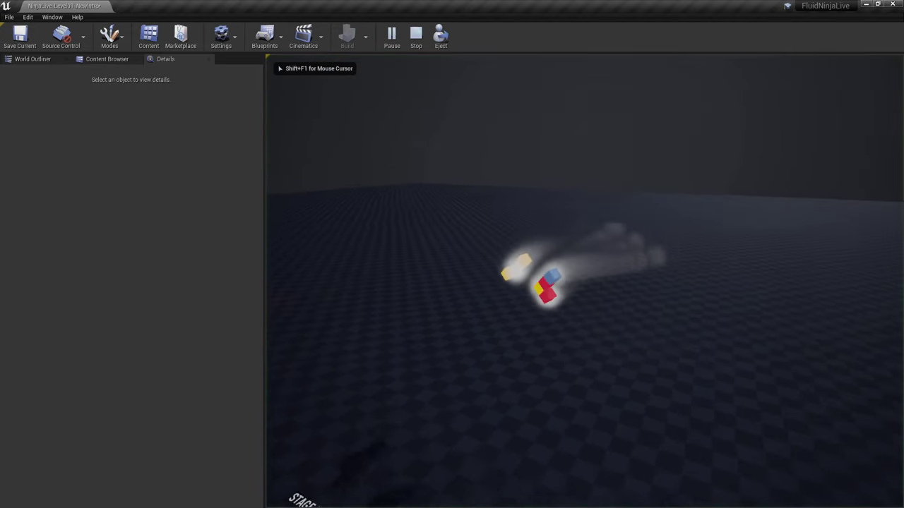
key(w)
key(F1)
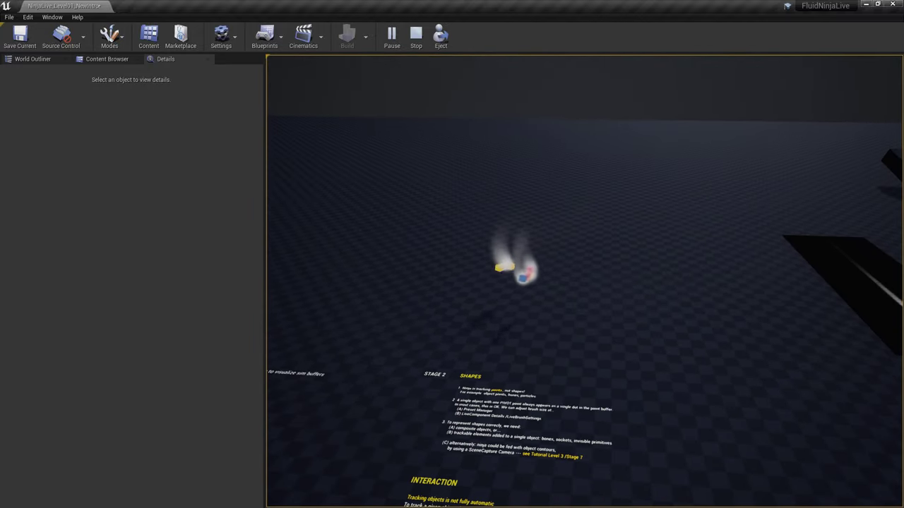
key(Escape)
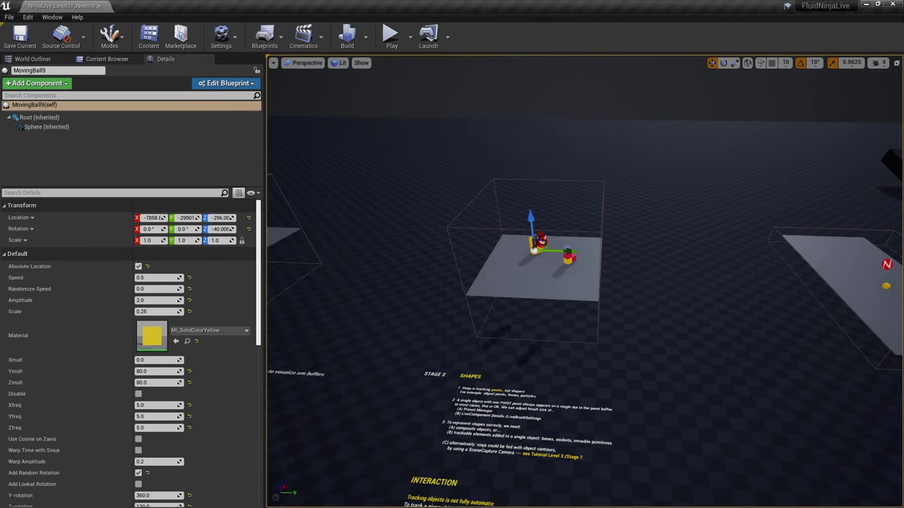
Select the Stage 2 NinjaLive6 actor's NinjaLiveComponent to examine its Camera Facing Trace Mesh setting under Live Interaction
click(657, 282)
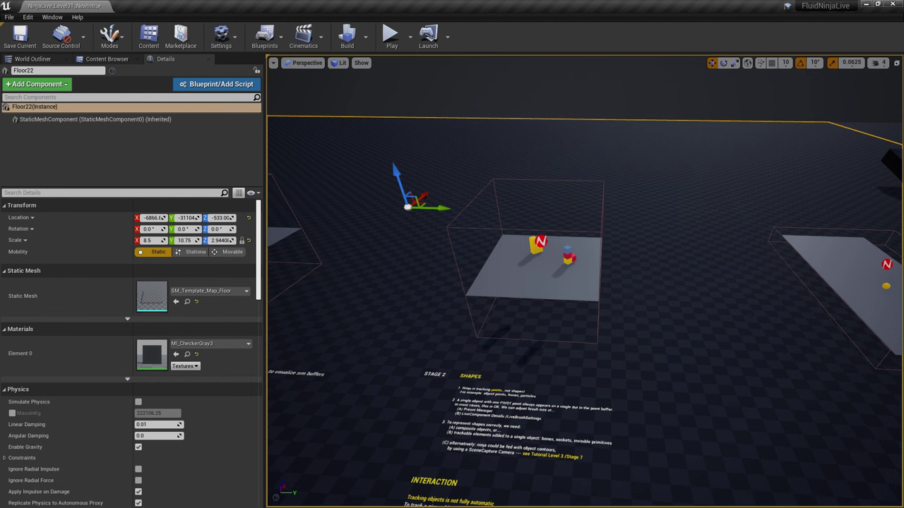
click(540, 242)
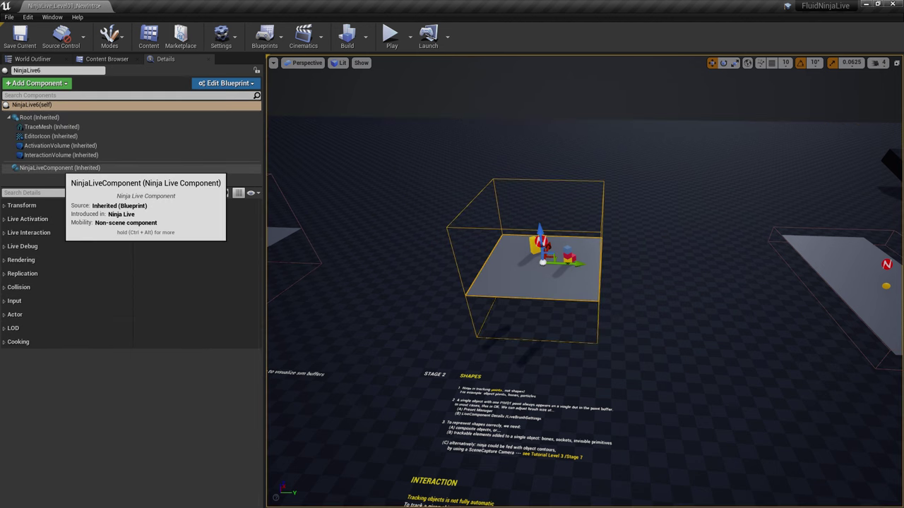
click(60, 168)
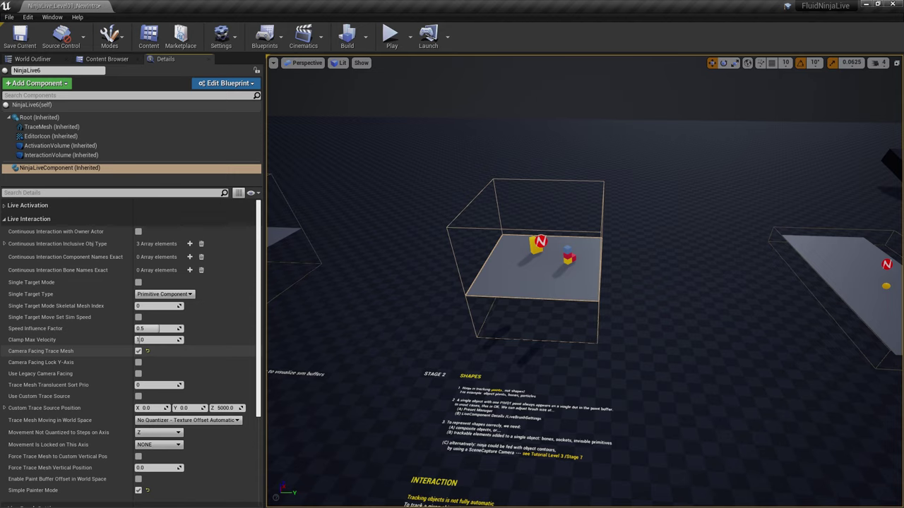
Select the NinjaLive_Utilities actor at Stage 4 and enable its Possess Nearest Pawn option
click(381, 282)
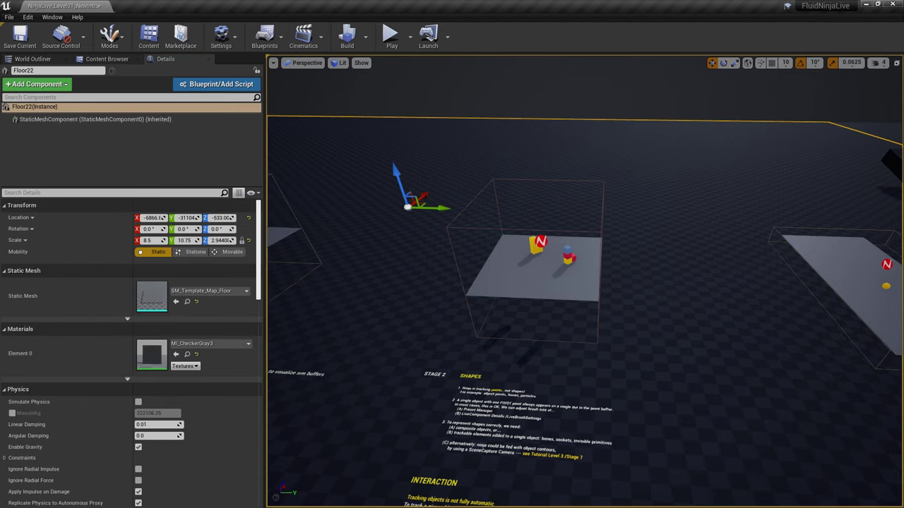
key(d)
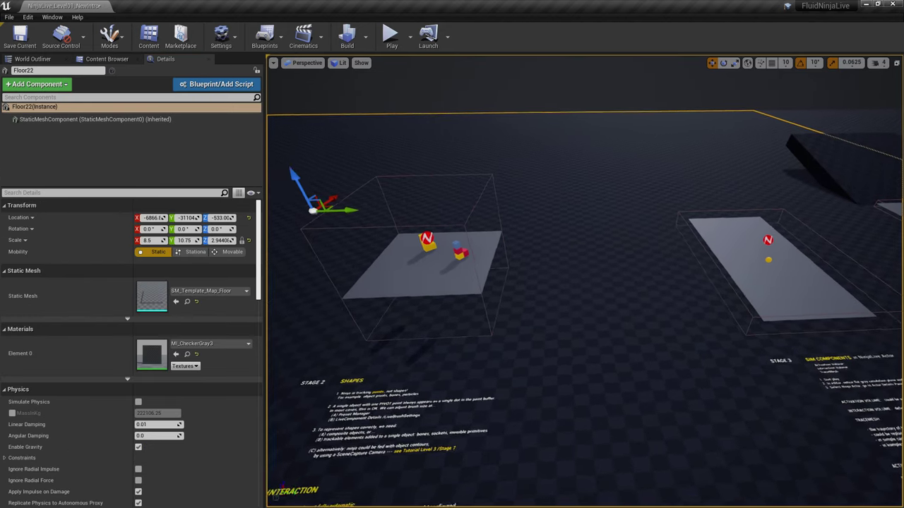
key(Right)
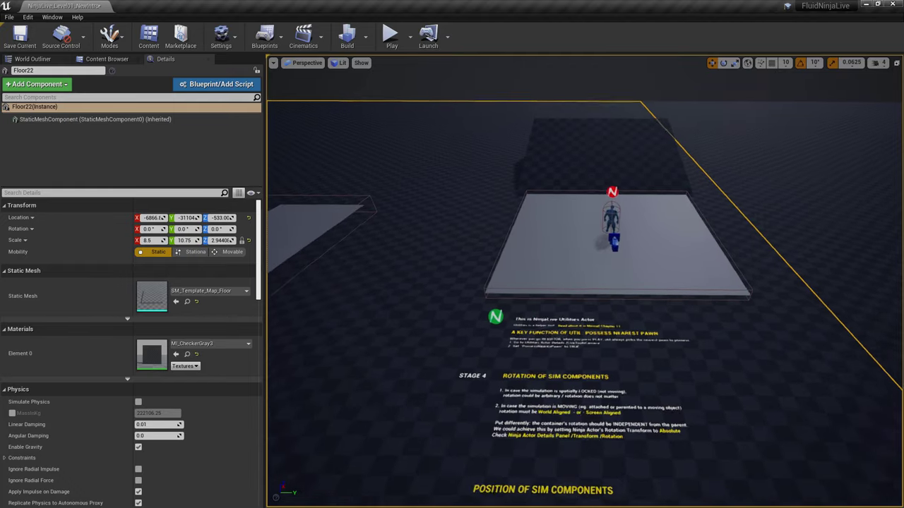
click(432, 342)
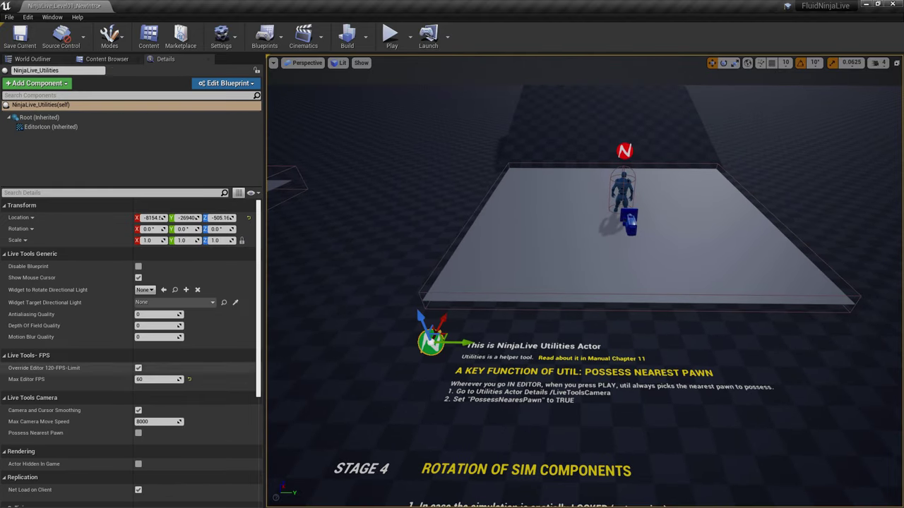
click(138, 432)
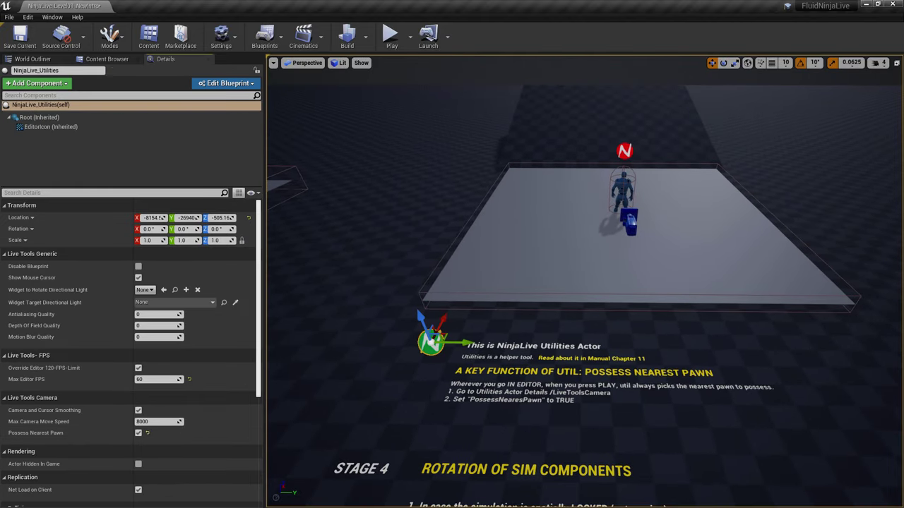
Select the Stage 4 NinjaLive7 actor attached to the character and set its rotation type to Relative
key(w)
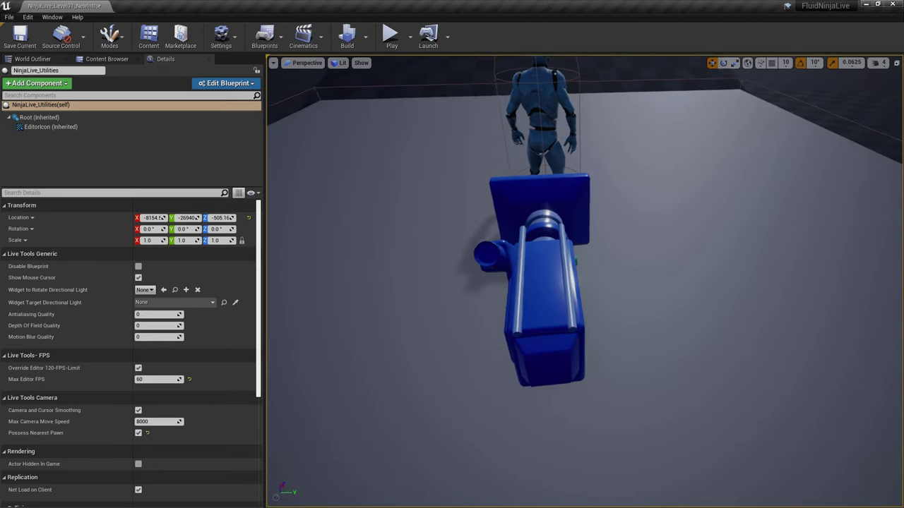
key(s)
key(s)
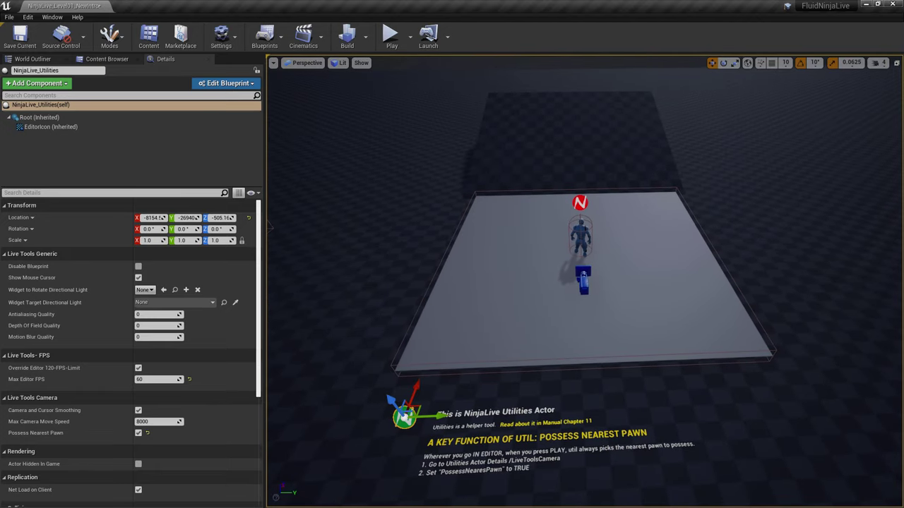
click(580, 204)
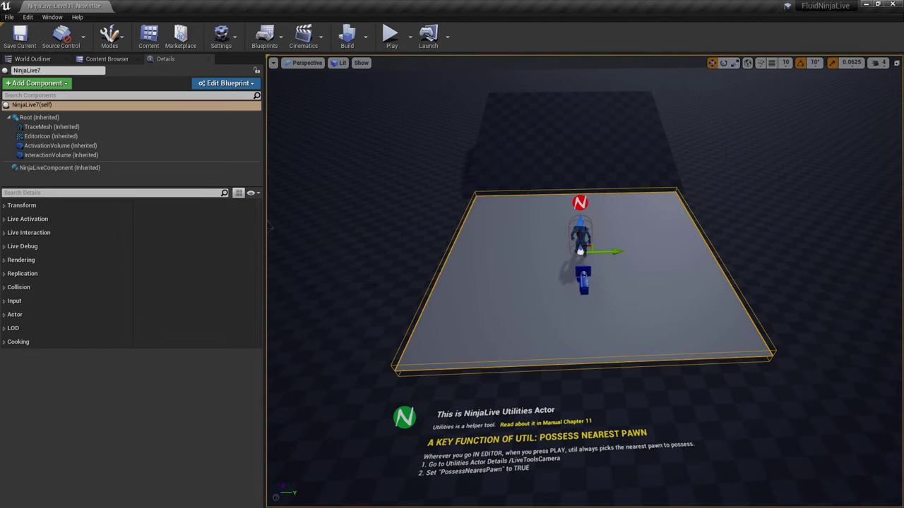
click(21, 205)
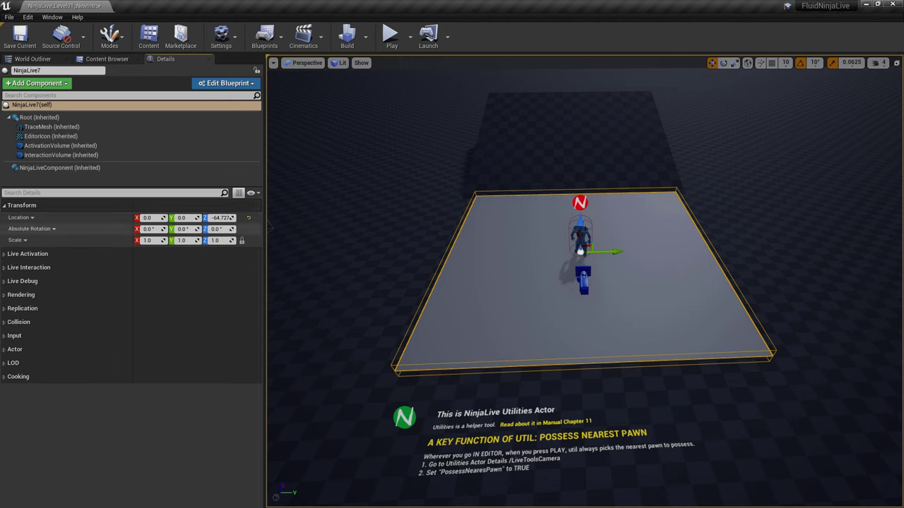
click(32, 229)
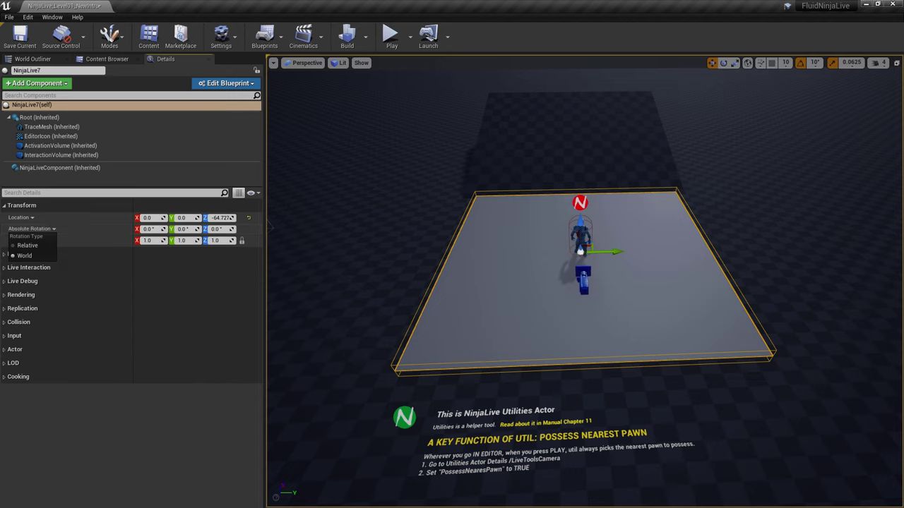
click(27, 245)
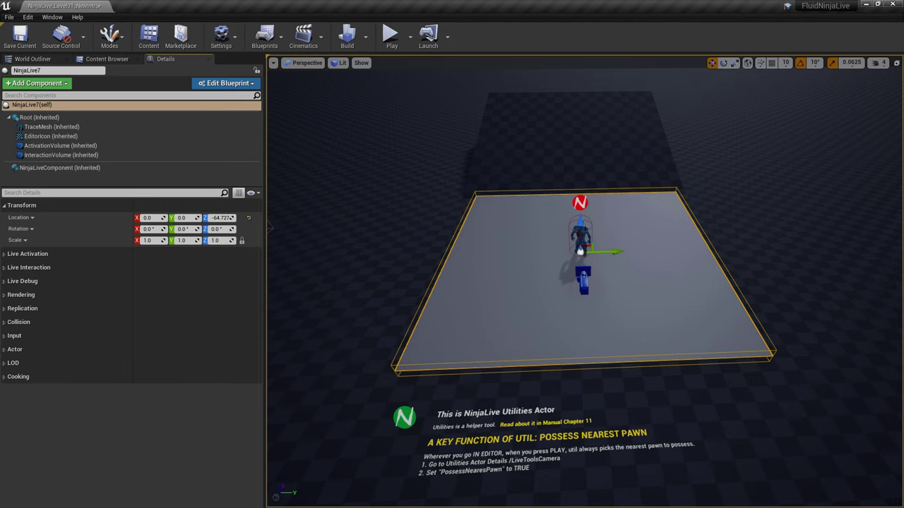
Play the level and run the Stage 4 character in different directions to observe the container under relative rotation, and end the play session
key(alt+p)
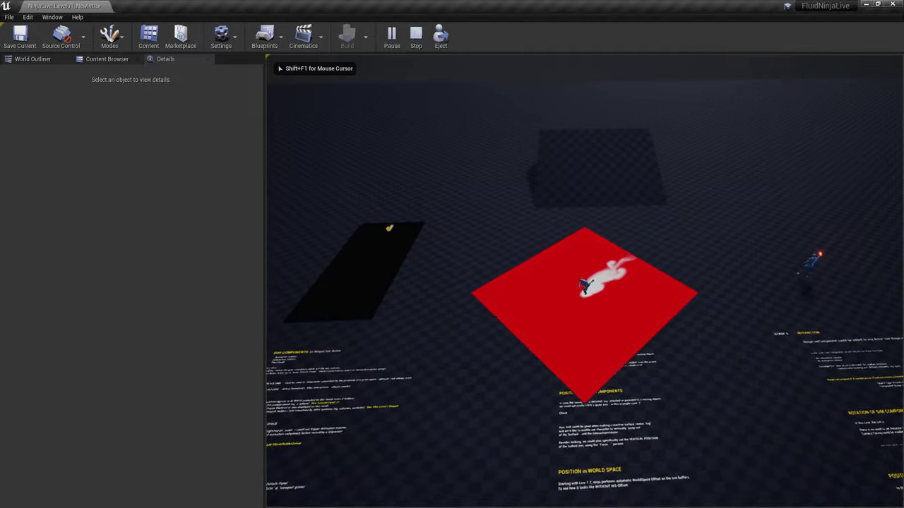
key(w)
key(d)
key(s)
key(a)
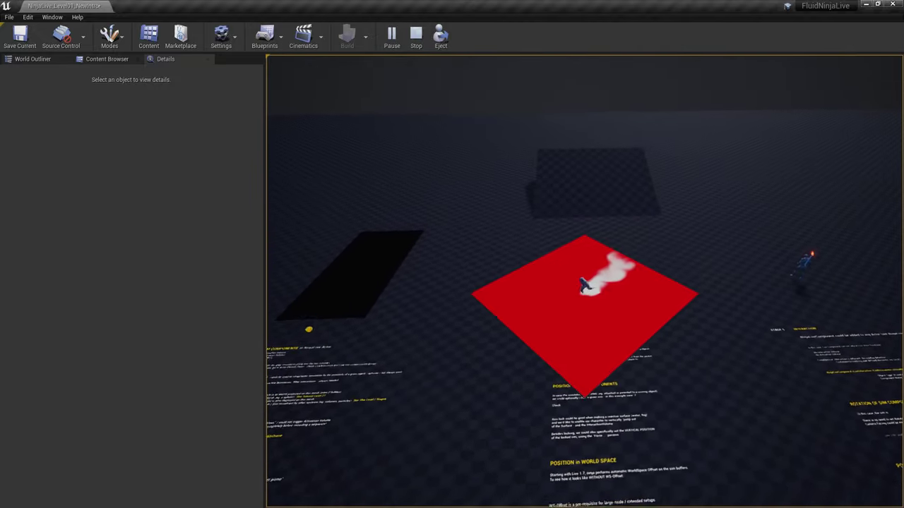
key(s)
key(d)
key(w)
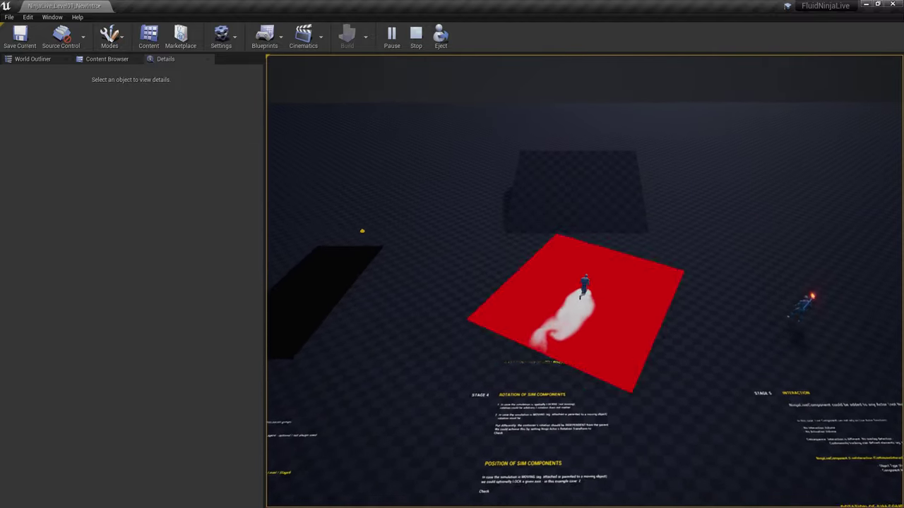
key(Escape)
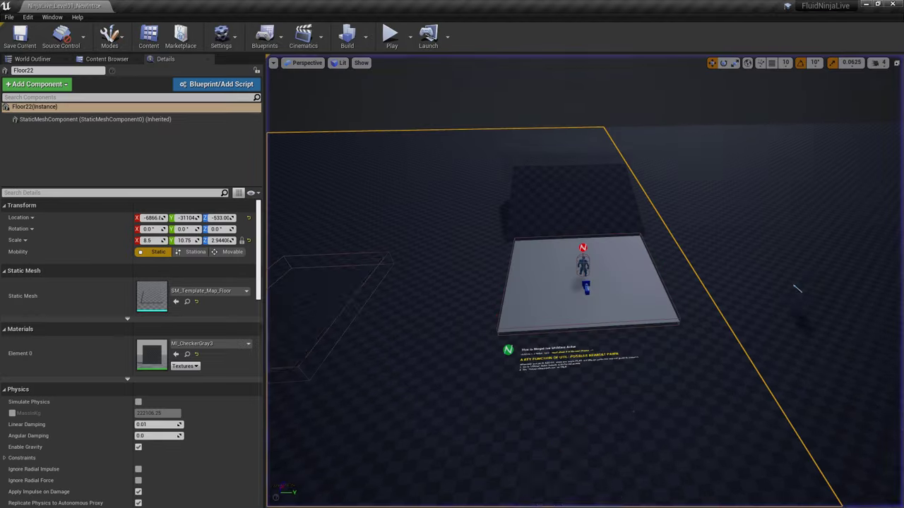
Consult the Stage 4 notes on World Aligned rotation and set the NinjaLive7 actor's rotation type to World
key(w)
right_drag(584, 281, 597, 416)
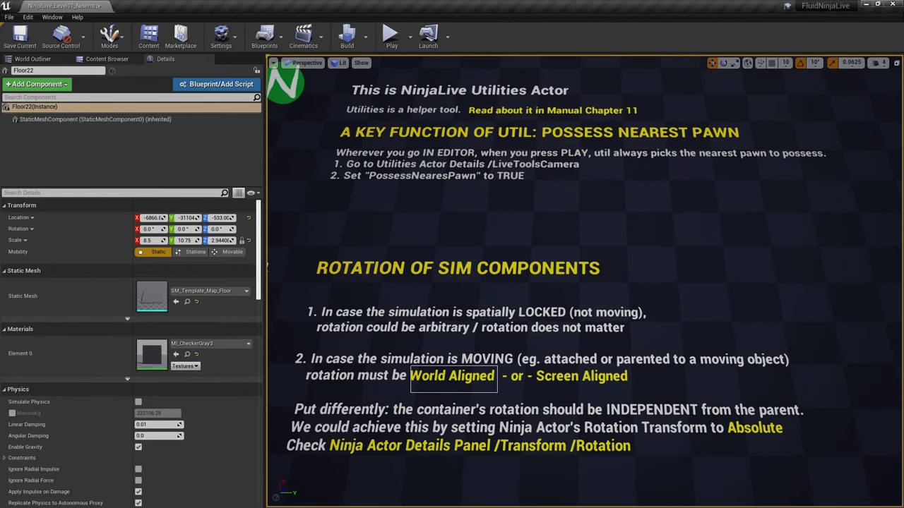
ctrl+alt+drag(410, 365, 497, 392)
click(497, 392)
right_drag(497, 392, 511, 339)
scroll(897, 304, down, 5)
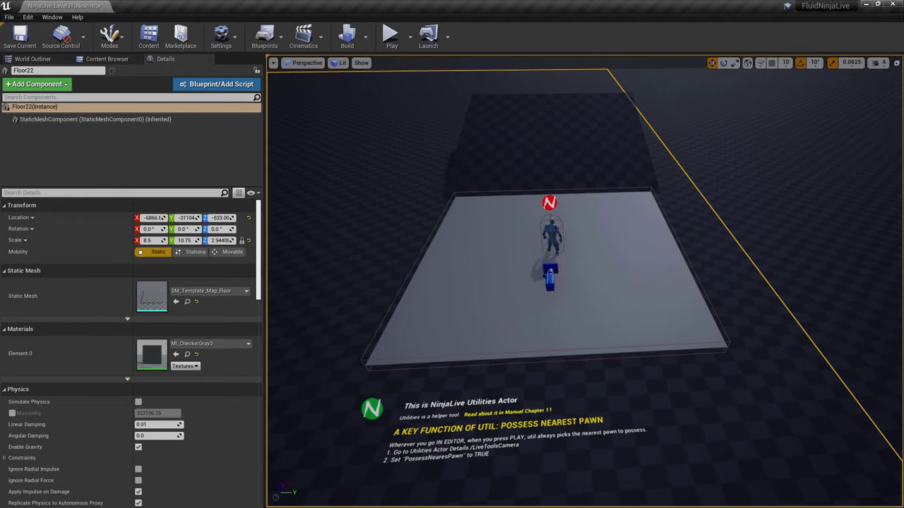
click(553, 250)
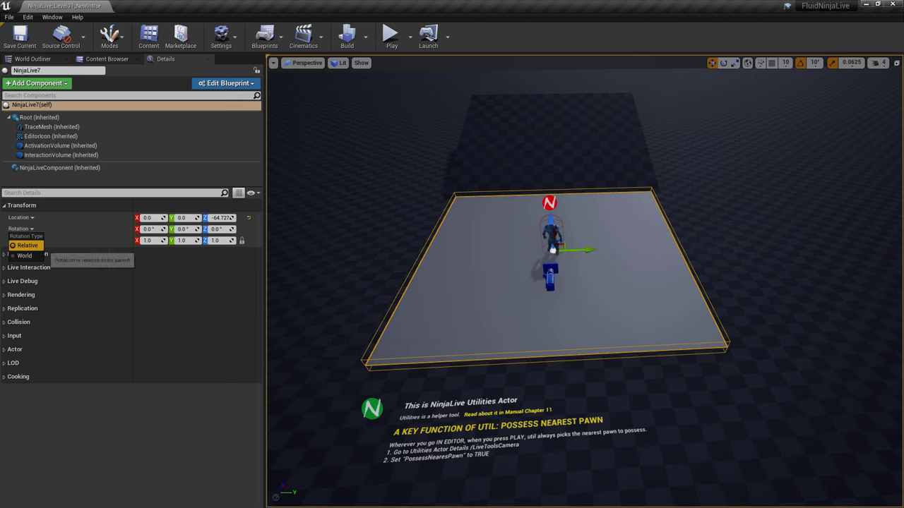
click(678, 396)
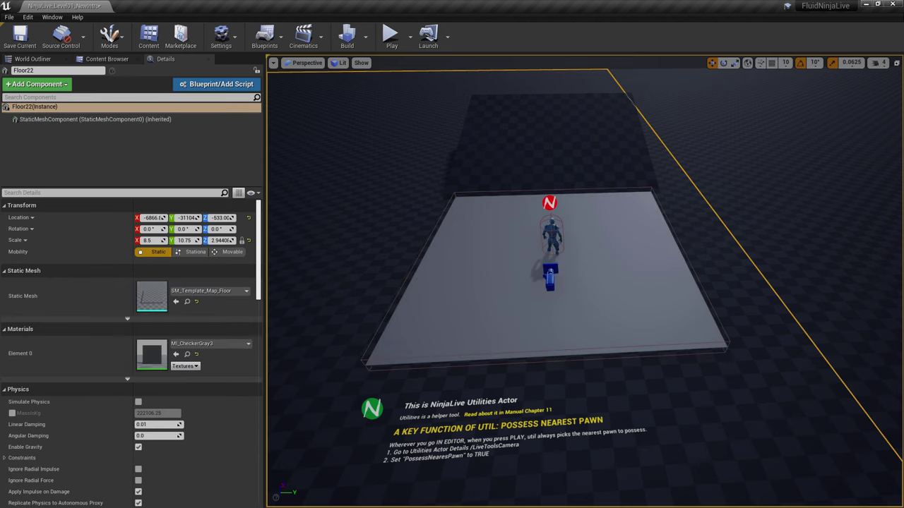
Play the level and run the Stage 4 character in circles to check the container under world rotation, and stop playing
key(alt+p)
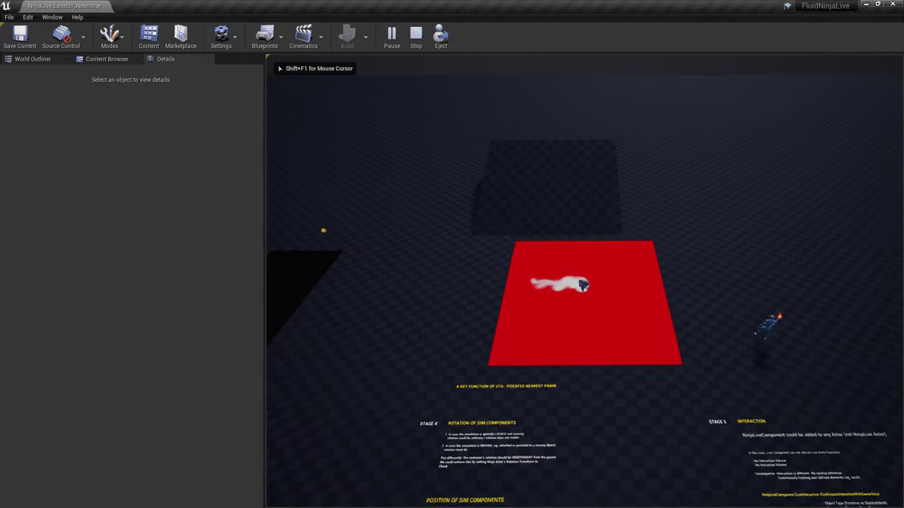
key(w)
key(d)
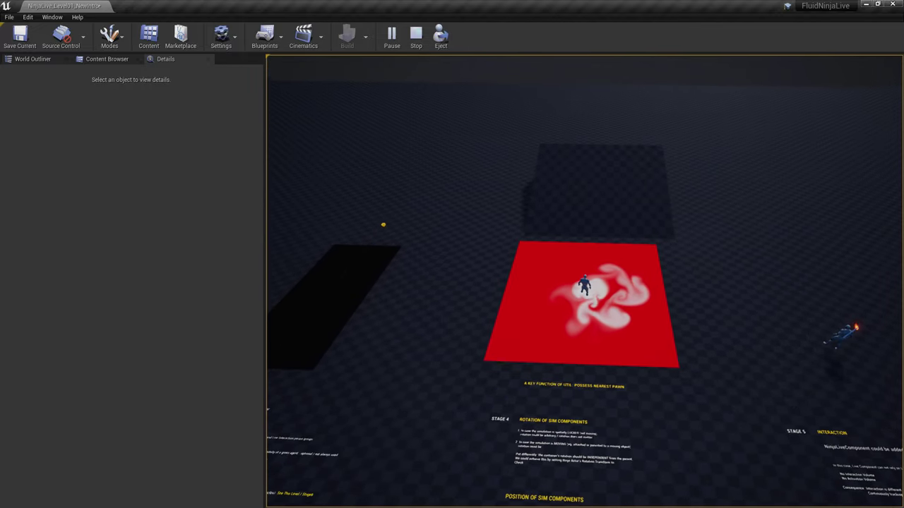
key(Escape)
Replay the level from a changed viewpoint, briefly move the character on the Stage 4 simulation plane, and end the session
right_drag(584, 283, 584, 177)
key(s)
key(w)
key(w)
key(s)
key(w)
key(alt+p)
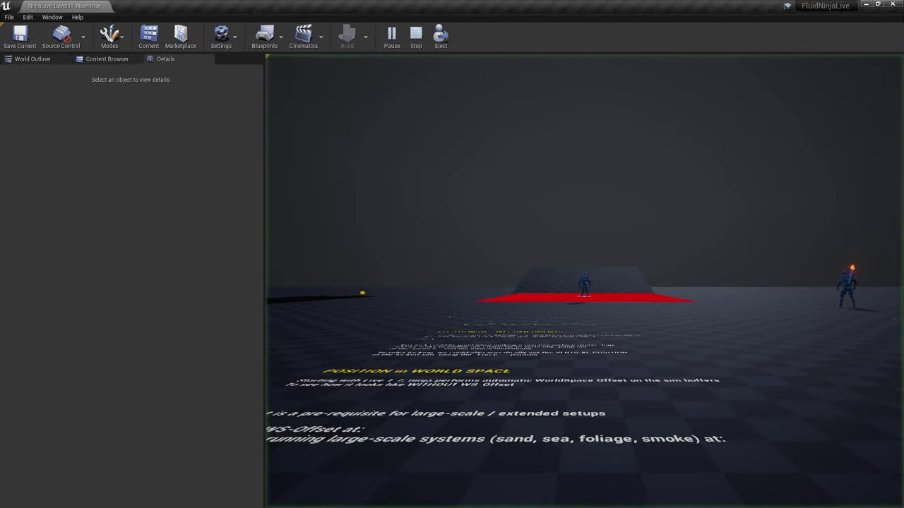
click(584, 282)
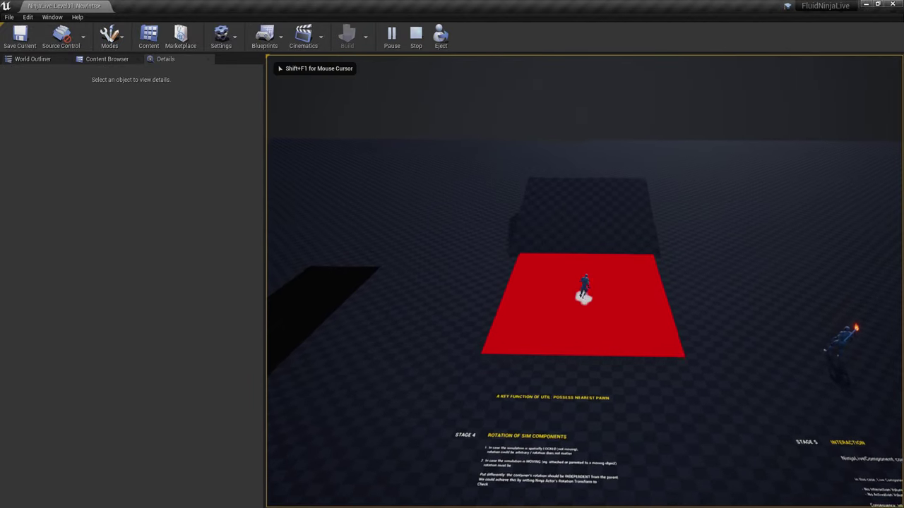
key(d)
key(s)
key(Escape)
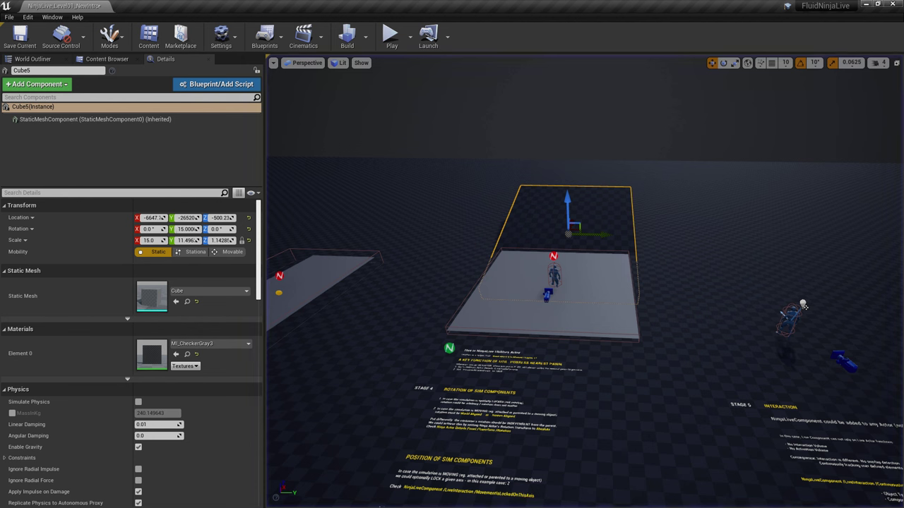
Play the level close to Stage 4 and make the character run and jump to observe its fluid trail, and end play
click(555, 275)
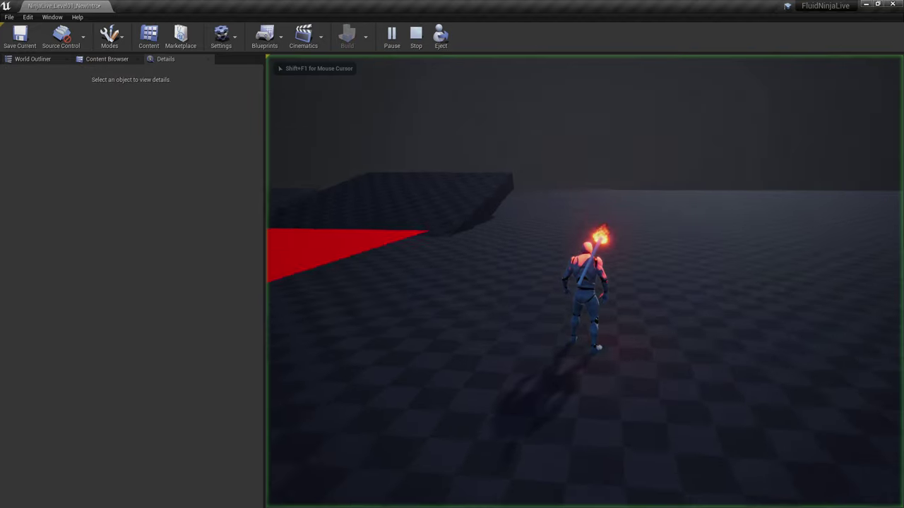
key(Escape)
right_drag(600, 301, 621, 275)
key(alt+p)
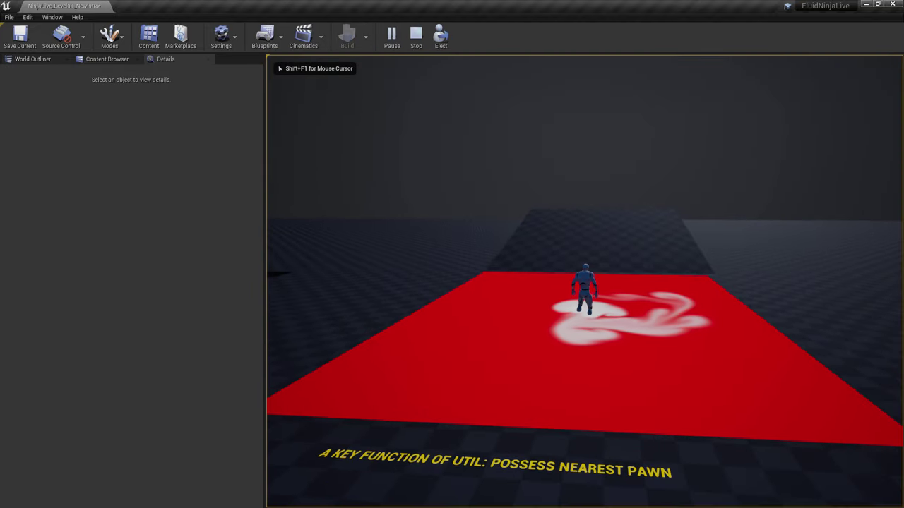
key(a)
key(space)
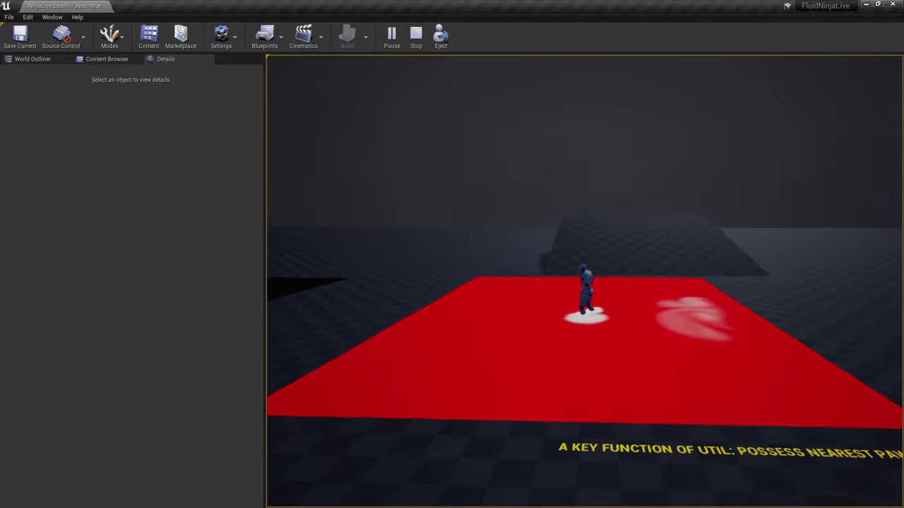
key(a)
key(space)
key(d)
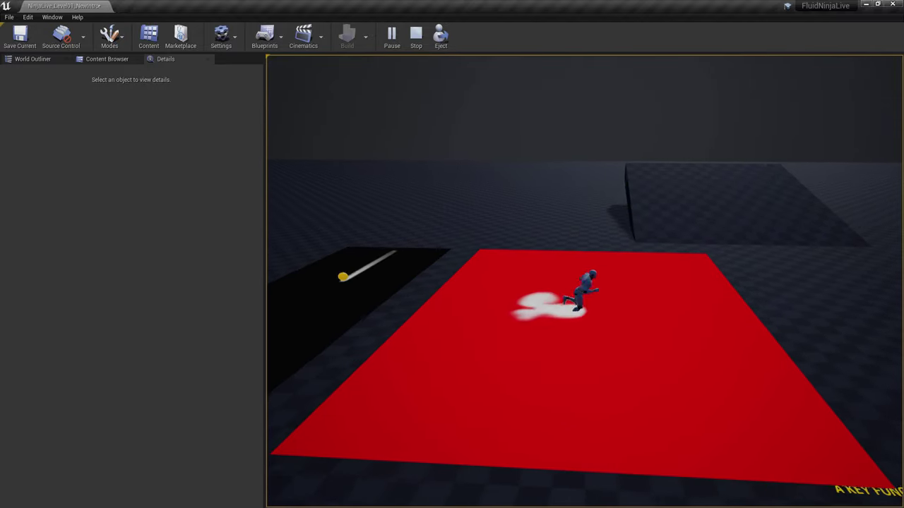
key(w)
key(Escape)
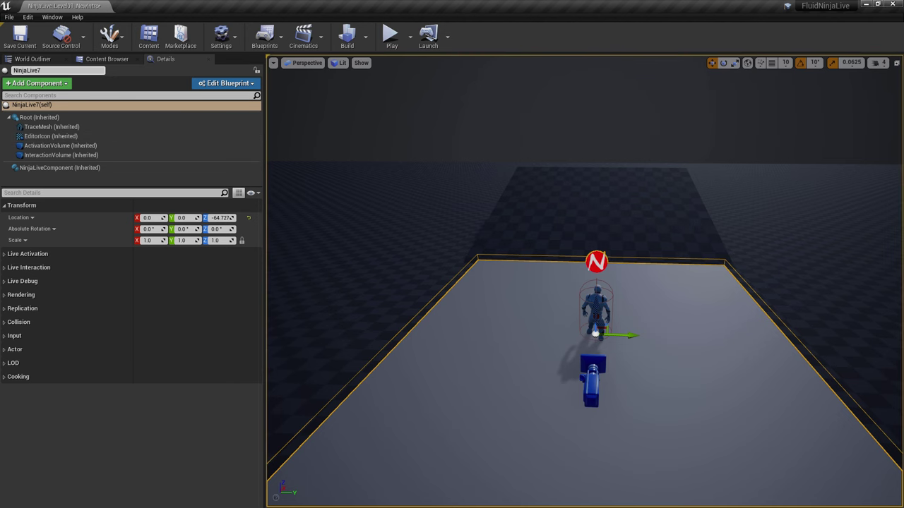
Locate NinjaLive7 in the level's actor hierarchy and add its parent ThirdPersonCharacter_EngineDefault2 to the selection to examine their attachment
click(32, 59)
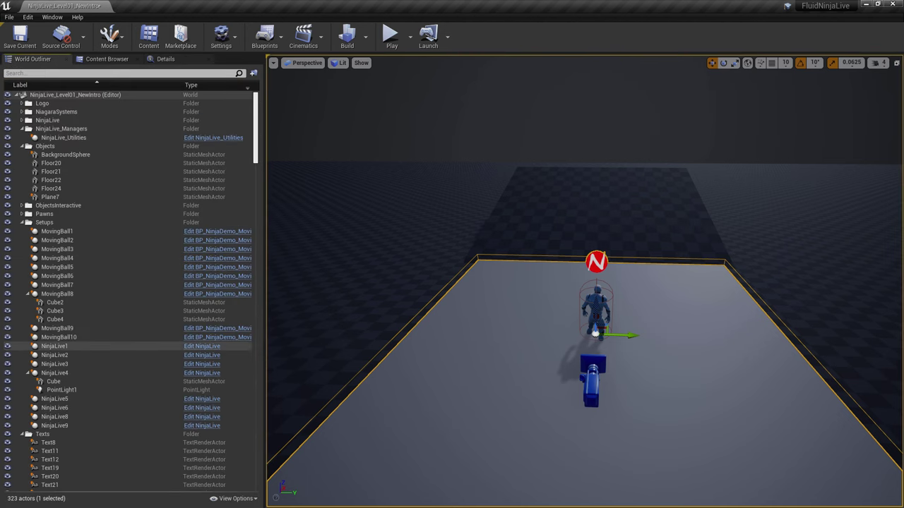
scroll(127, 349, down, 10)
click(367, 283)
click(480, 339)
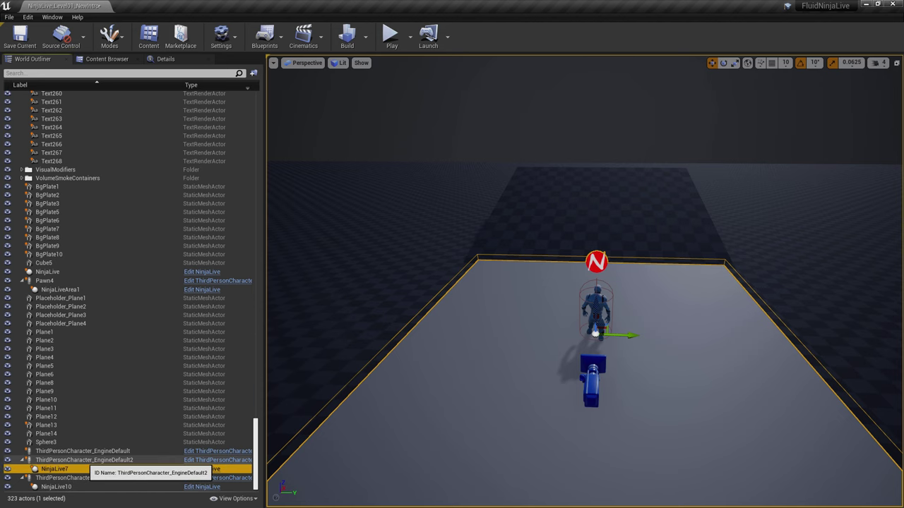
ctrl+click(85, 460)
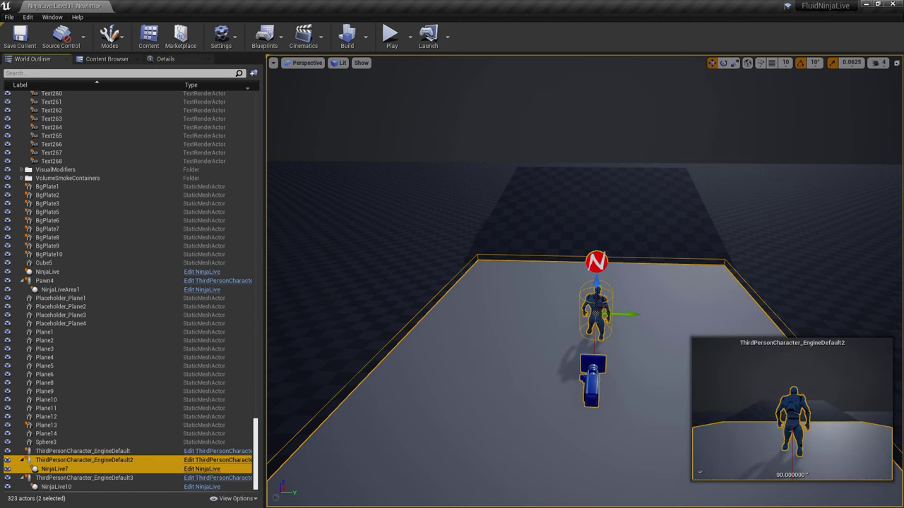
key(w)
right_drag(565, 283, 600, 317)
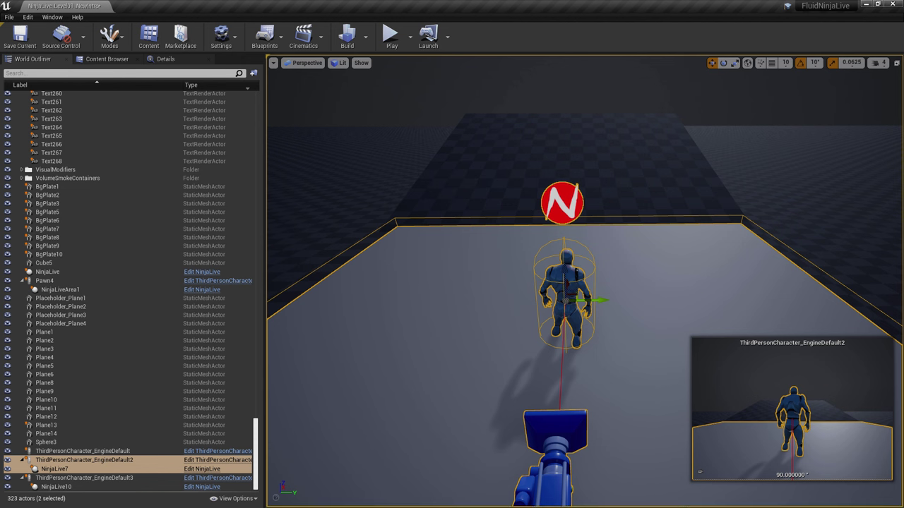
Select NinjaLive7 on its own and set its NinjaLiveComponent's Movement Is Locked on This Axis to NONE
click(600, 93)
click(562, 202)
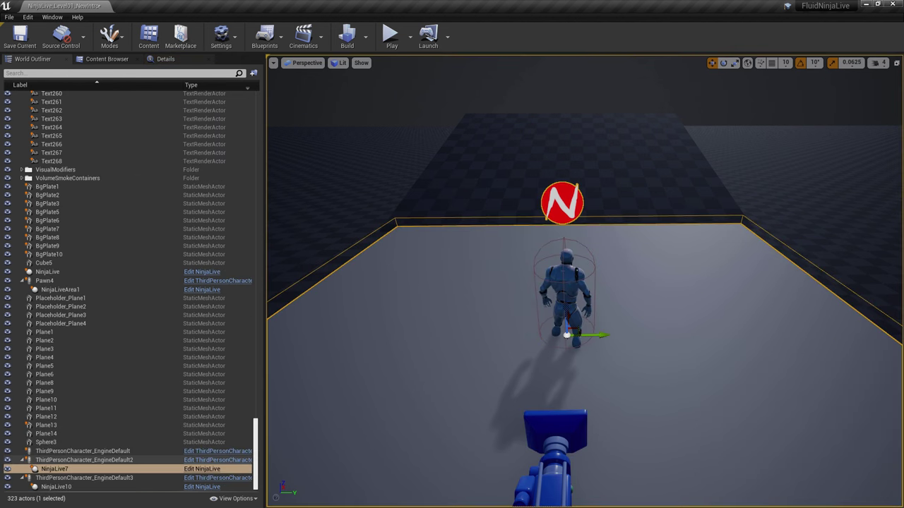
click(166, 59)
click(60, 168)
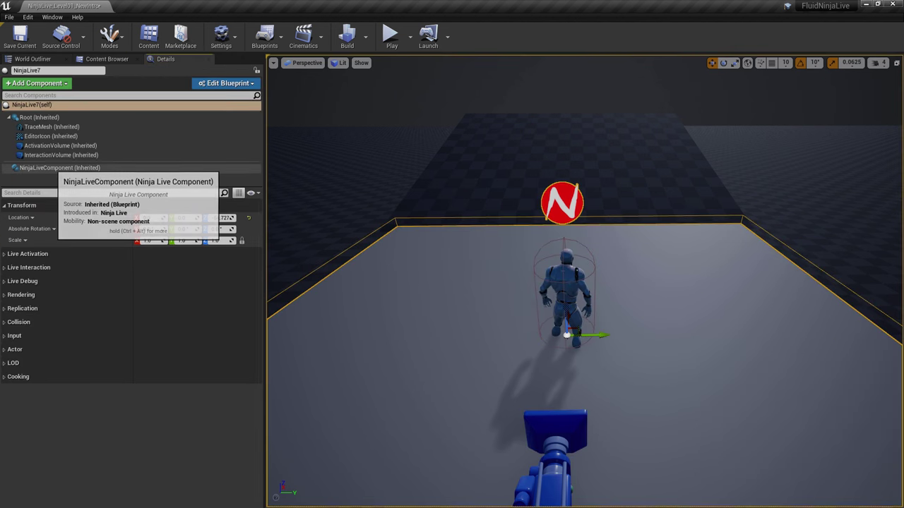
scroll(106, 282, down, 5)
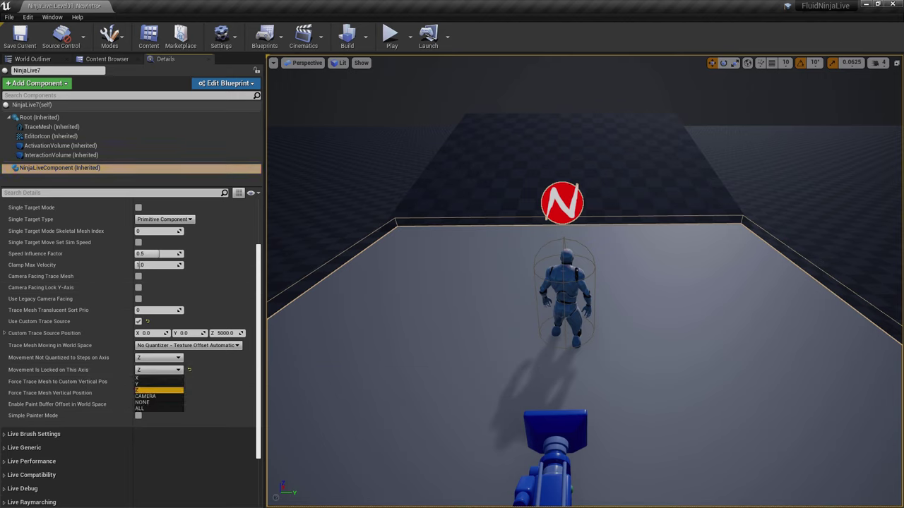
click(339, 183)
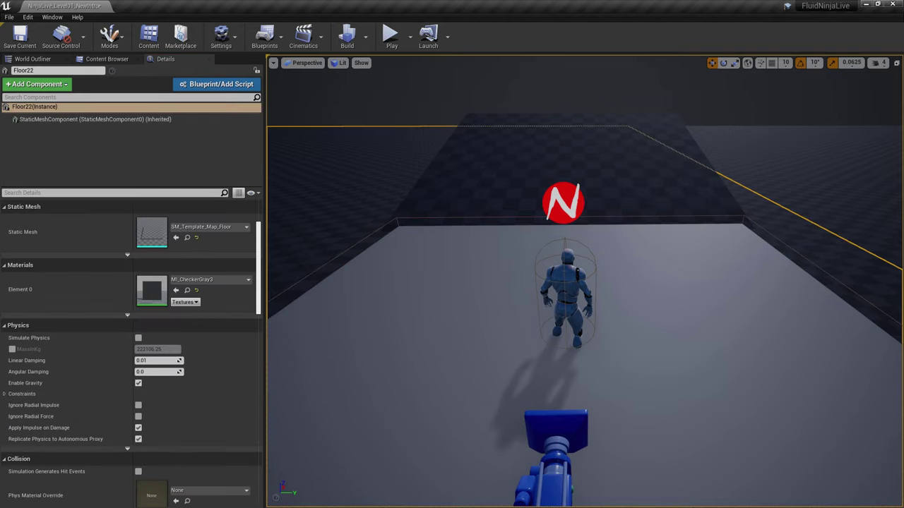
Play the level and run the character around the simulation plane and the raised block to observe the plane without an axis lock, and stop playing
key(alt+p)
key(a)
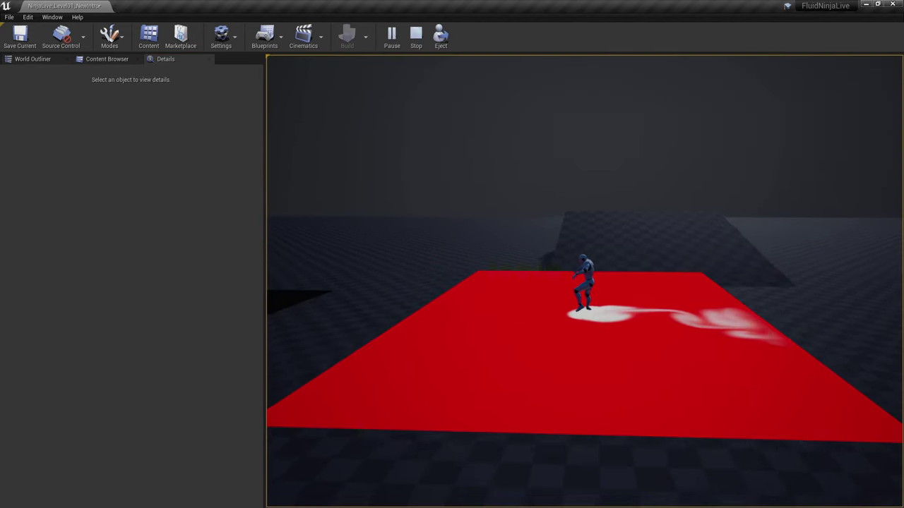
key(d)
key(w)
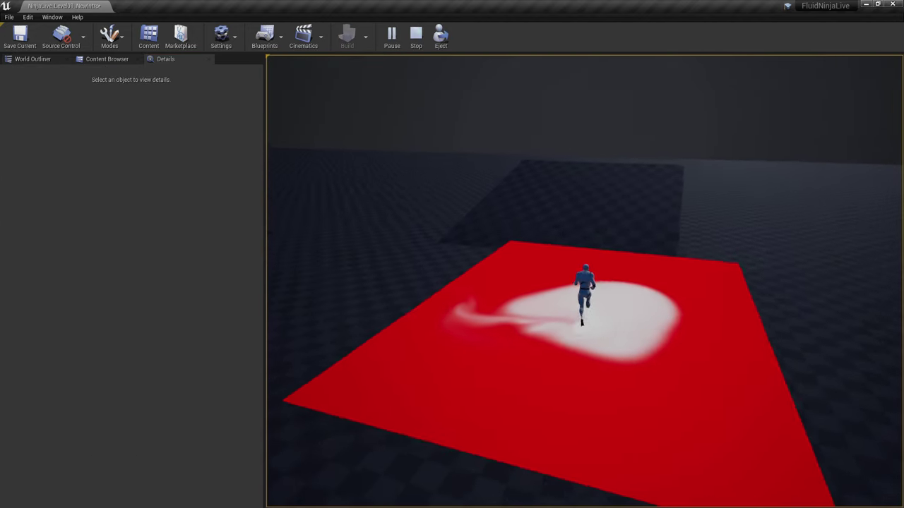
key(d)
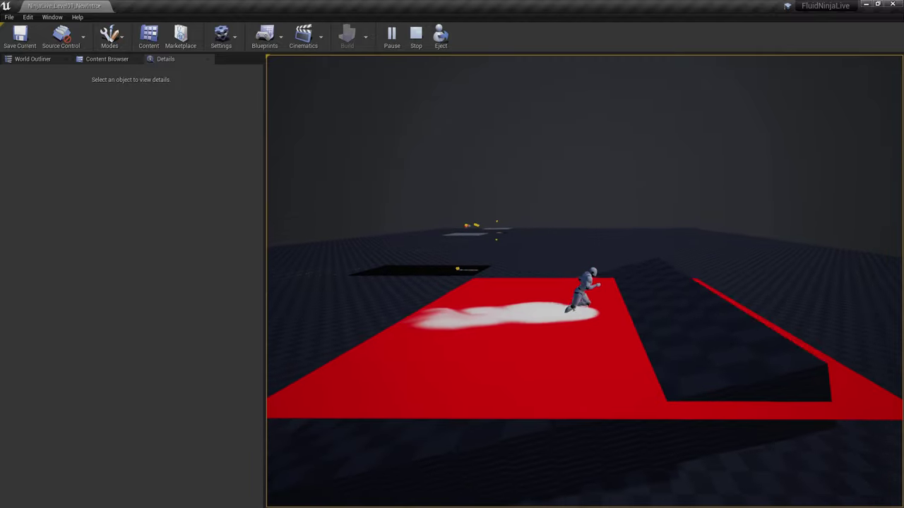
key(a)
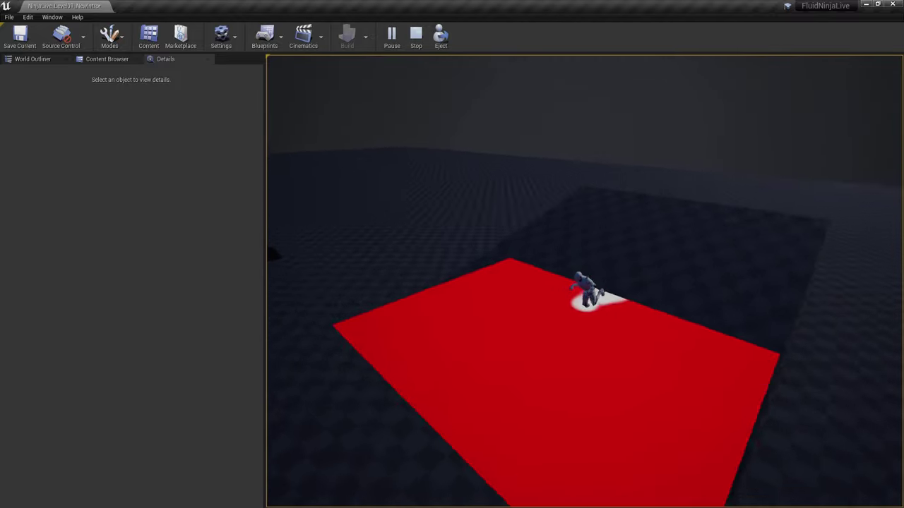
key(s)
key(d)
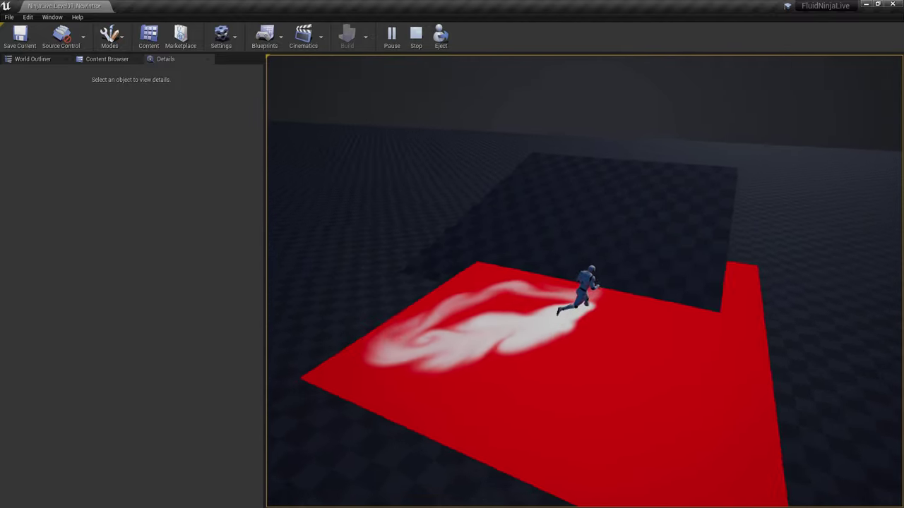
key(w)
key(d)
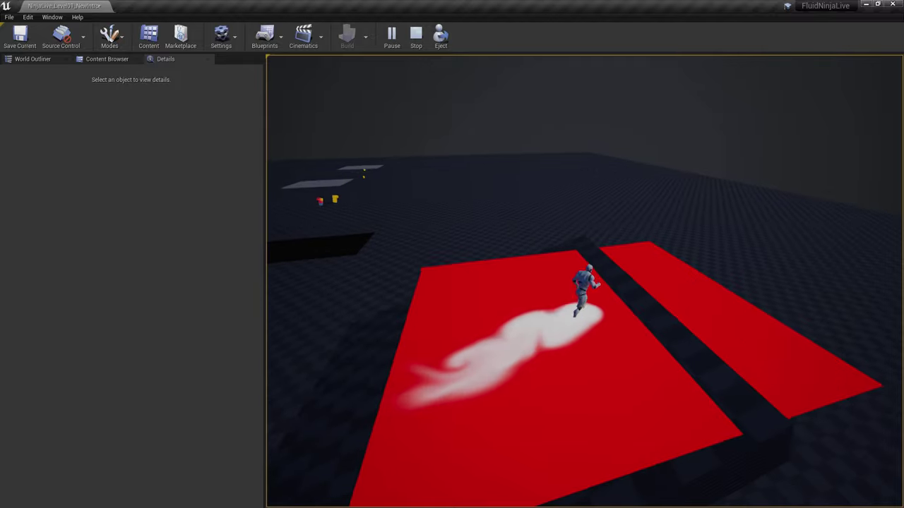
key(w)
key(a)
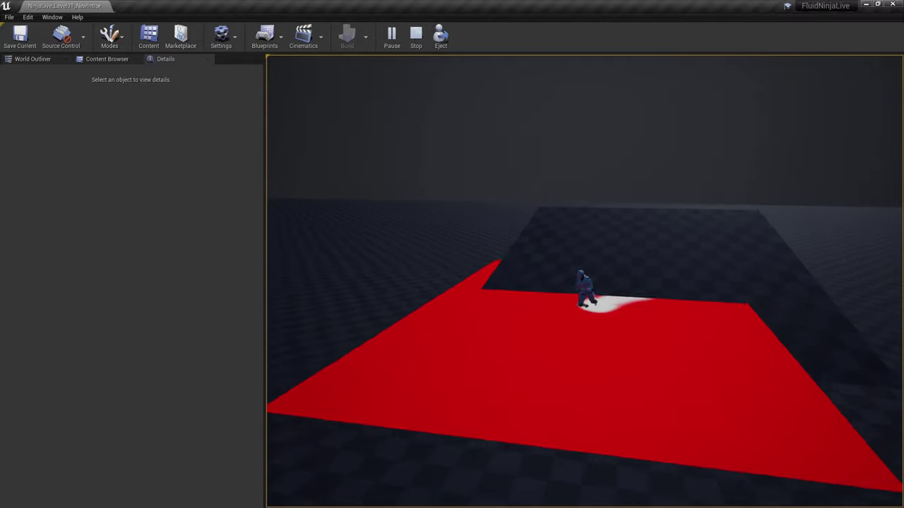
key(d)
key(w)
key(s)
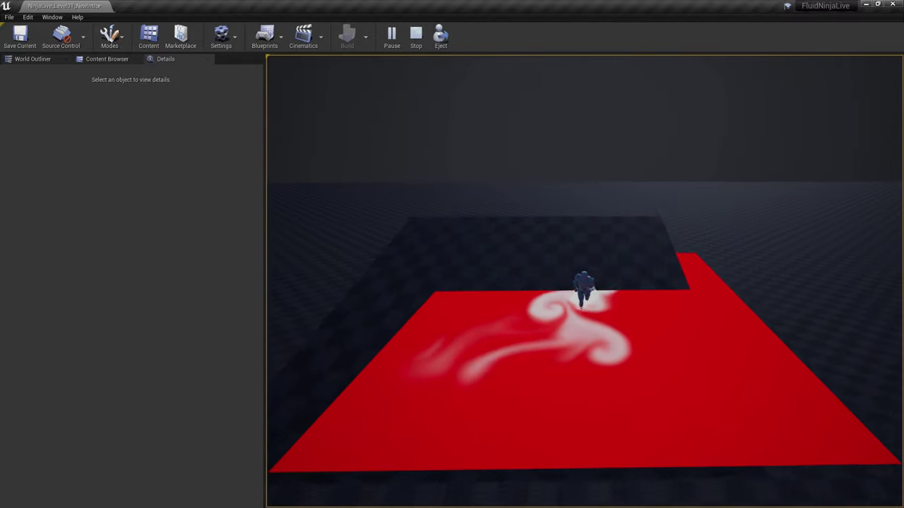
key(a)
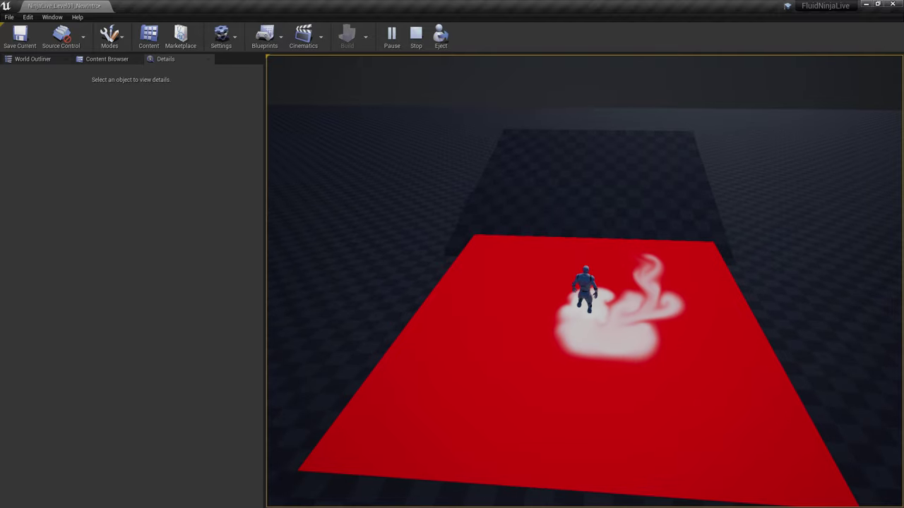
key(Escape)
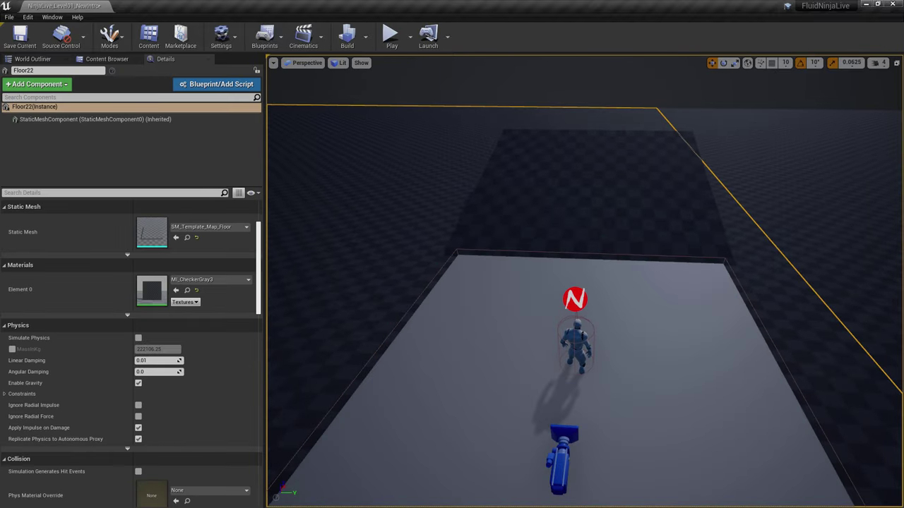
Select NinjaLive7, replay the level, make the character run and jump to check the plane's vertical movement, and end the session
click(575, 300)
key(alt+p)
key(a)
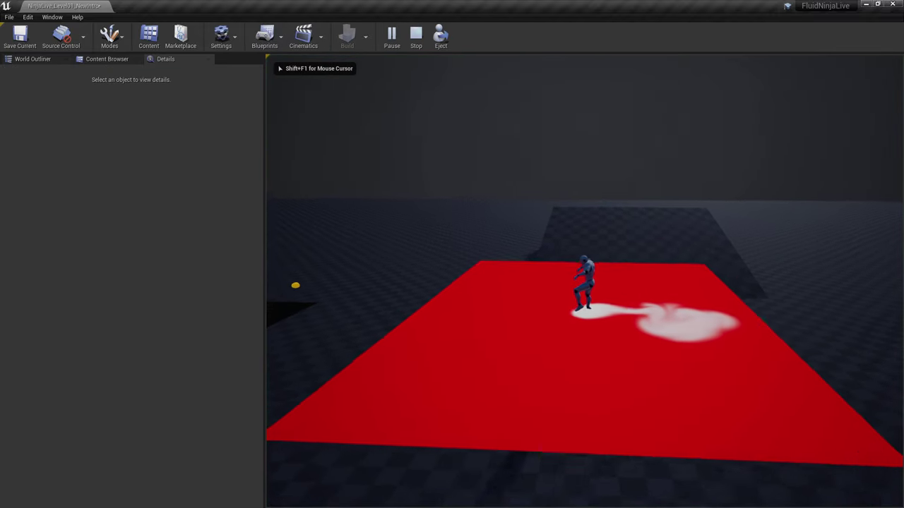
key(d)
key(s)
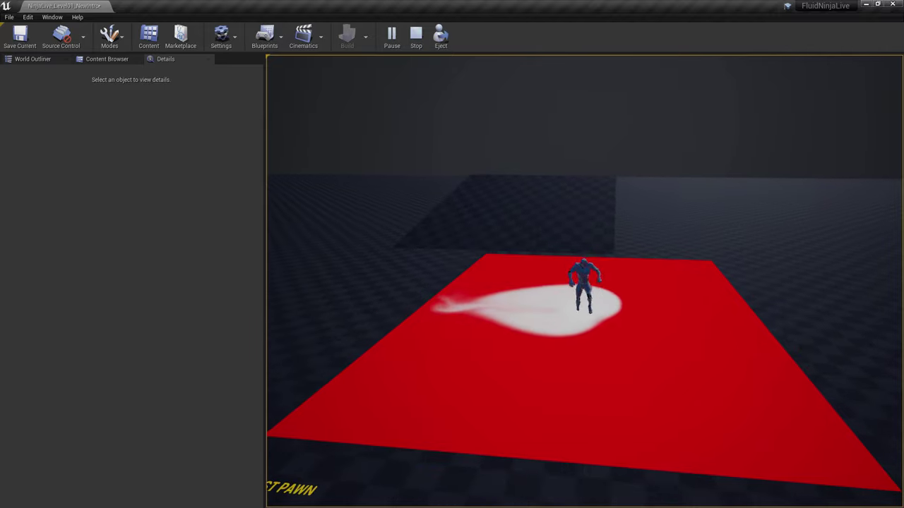
key(a)
key(space)
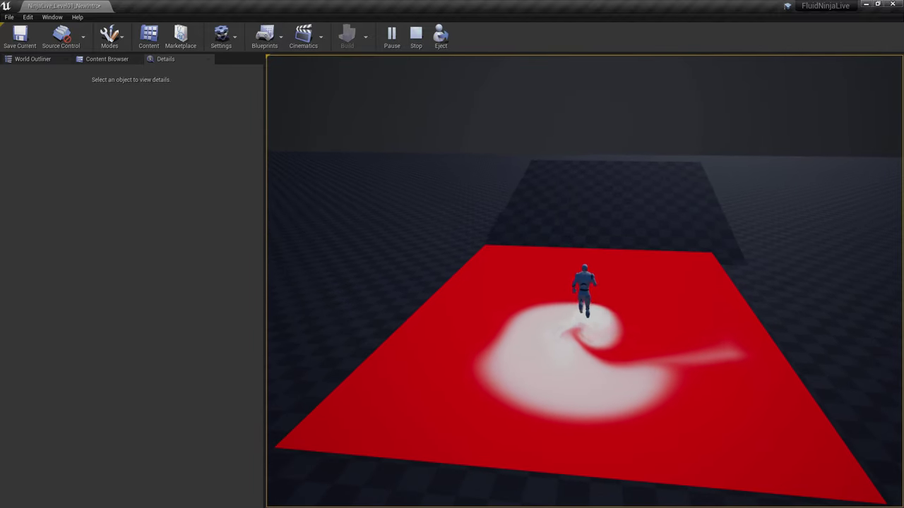
key(Escape)
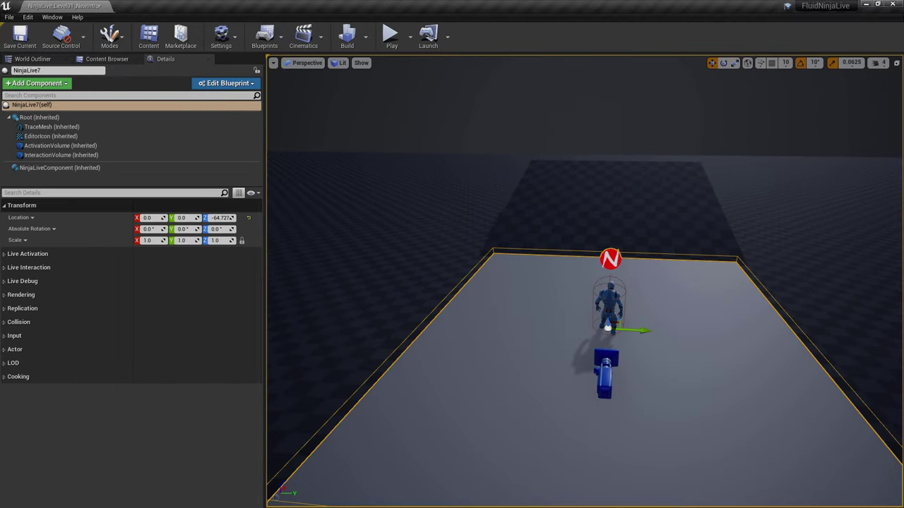
Set NinjaLiveComponent's Movement Is Locked on This Axis to Z and test the lock by making the character jump in play mode
click(60, 168)
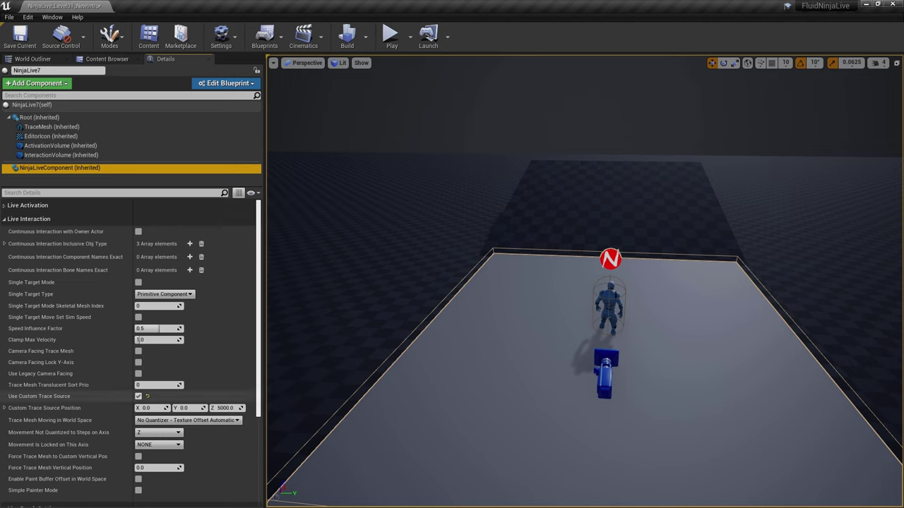
click(144, 465)
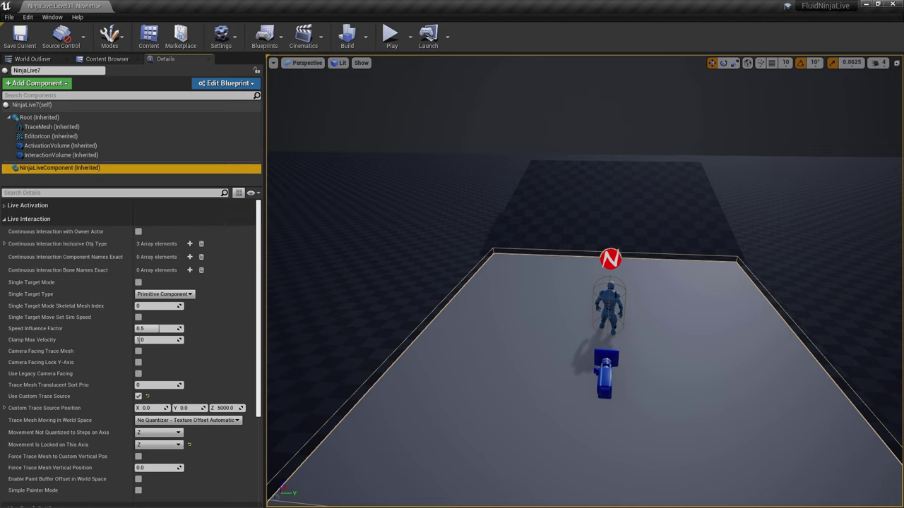
click(390, 35)
key(space)
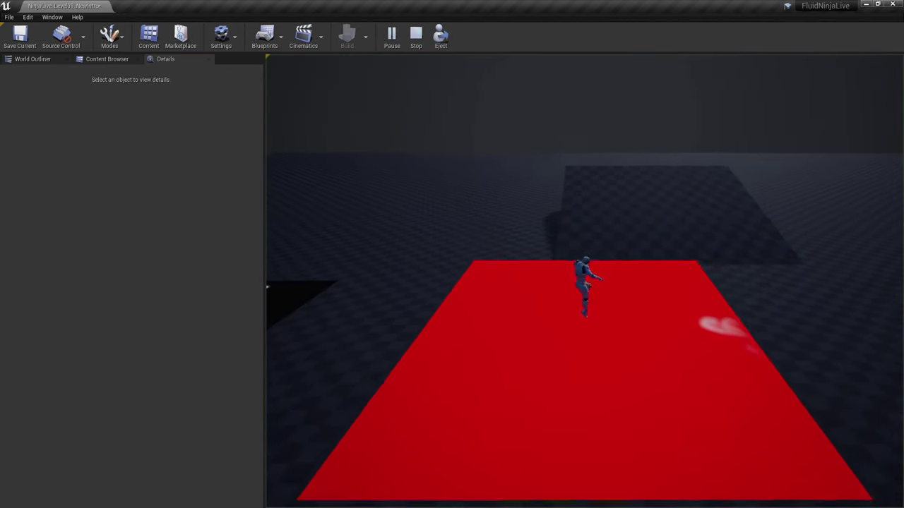
key(d)
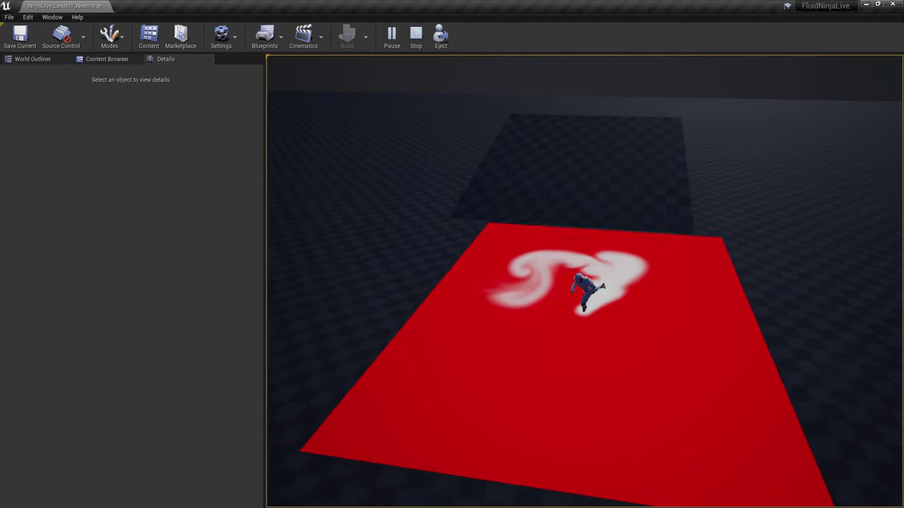
key(Escape)
Examine the options of Trace Mesh Moving in World Space in NinjaLive7's NinjaLiveComponent without changing the setting
click(606, 246)
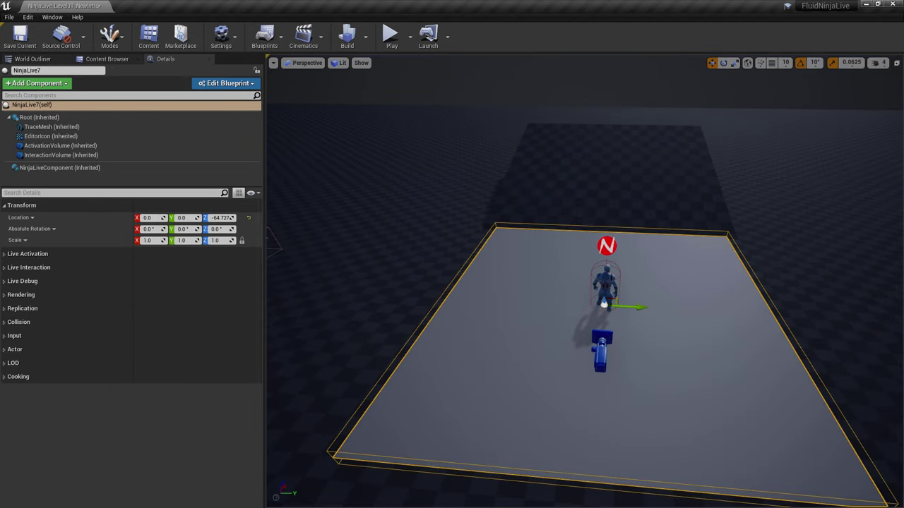
click(60, 167)
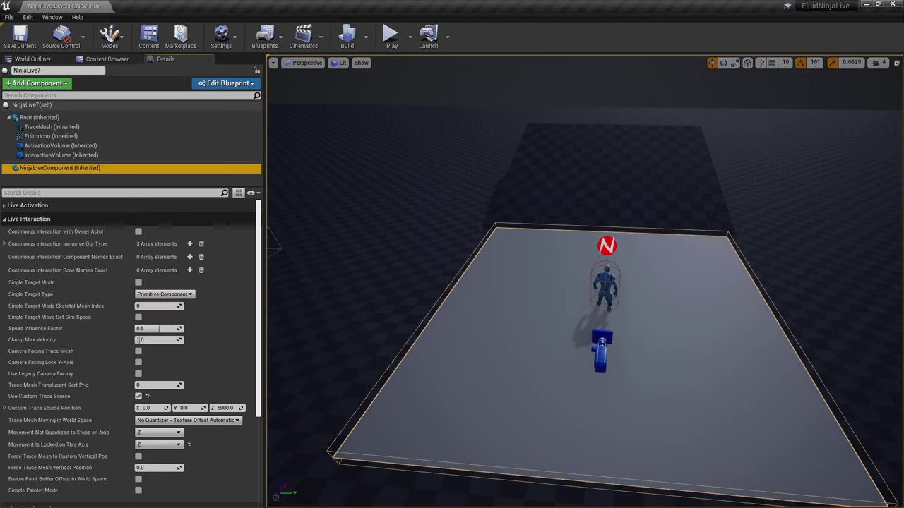
scroll(106, 318, down, 3)
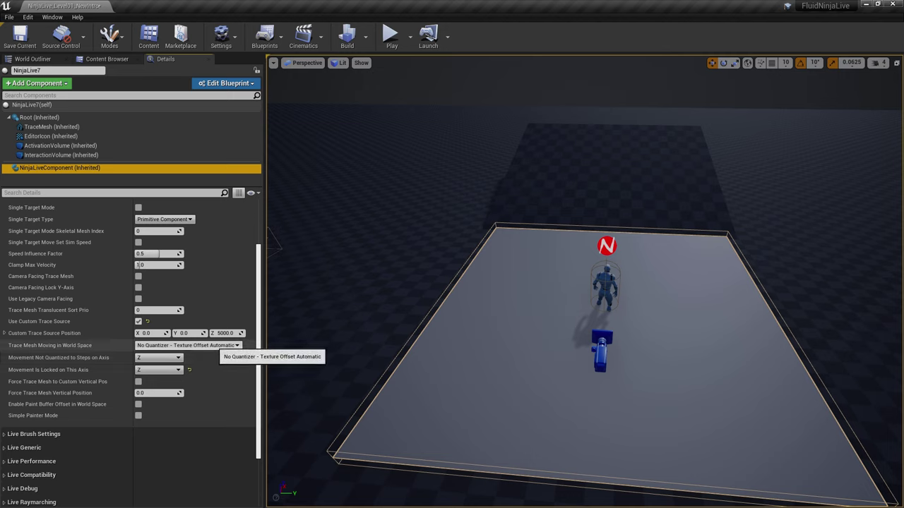
click(211, 345)
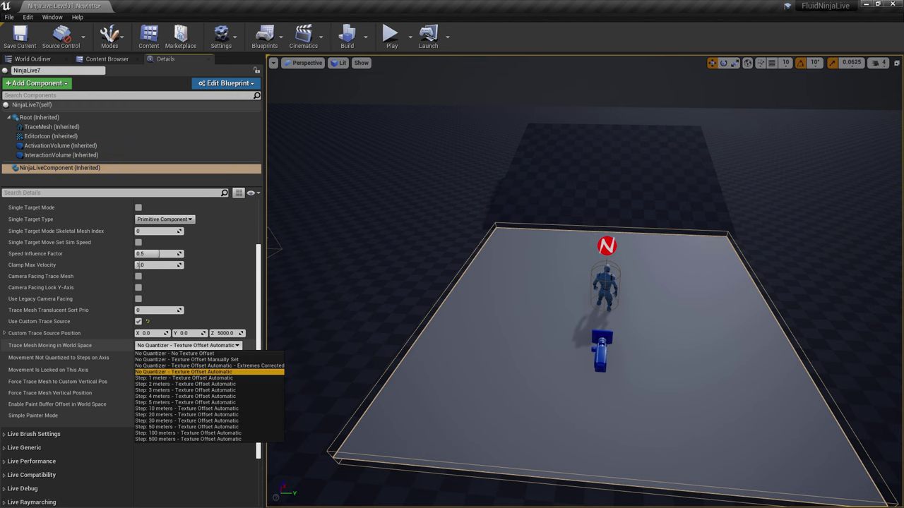
click(212, 345)
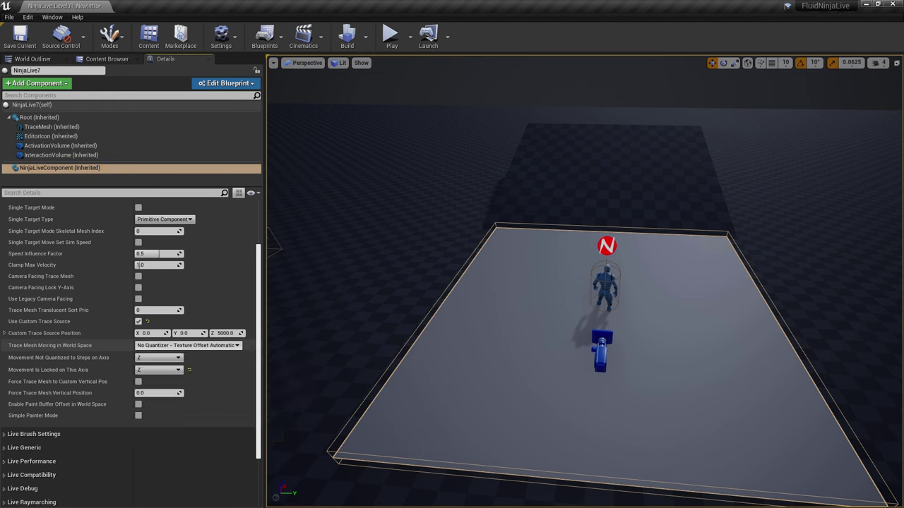
mouse_move(212, 345)
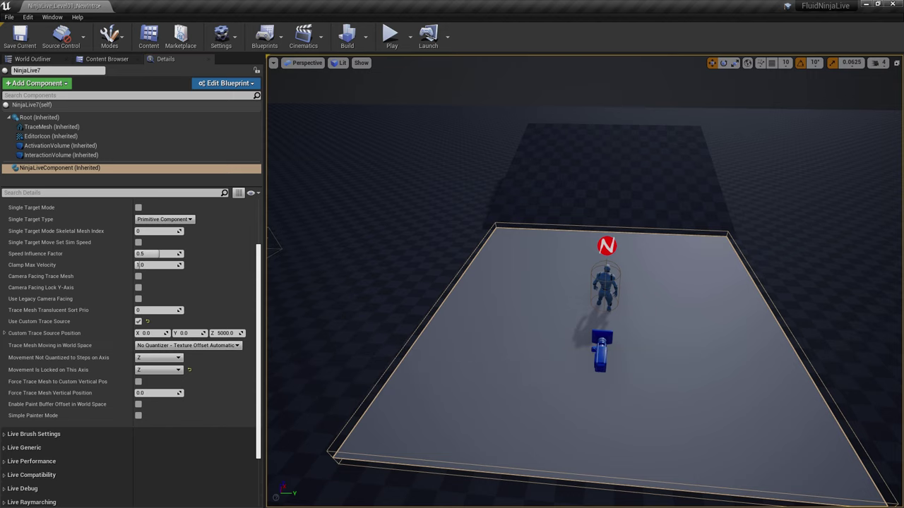
Play the level and run the character in several directions to observe the fluid trail with No Quantizer - Texture Offset Automatic
key(alt+p)
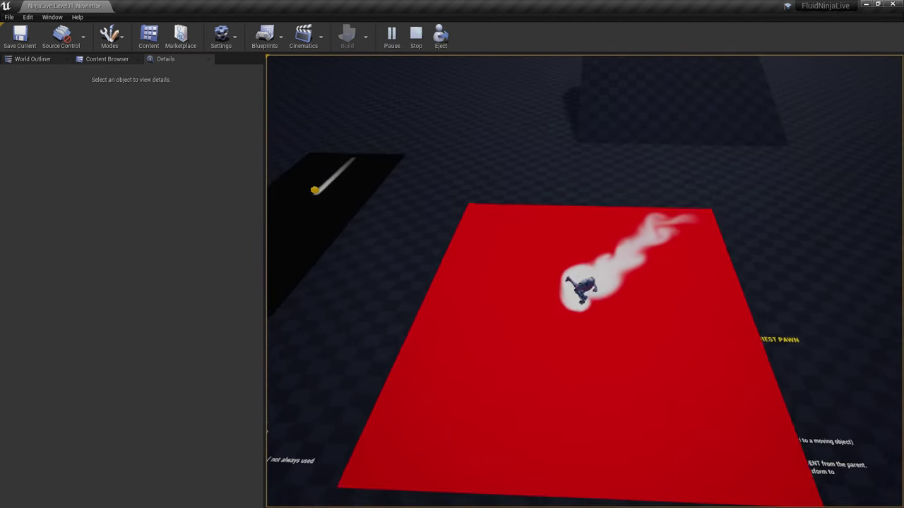
key(d)
key(w)
key(a)
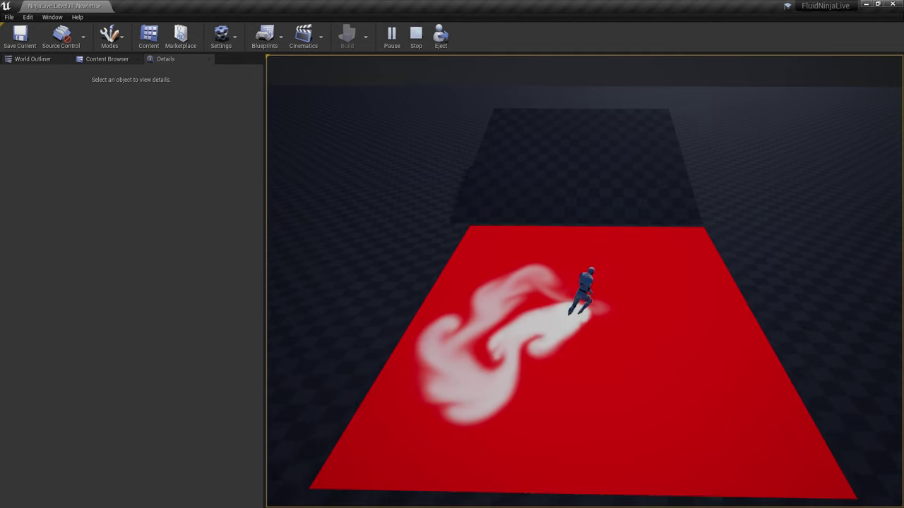
key(Escape)
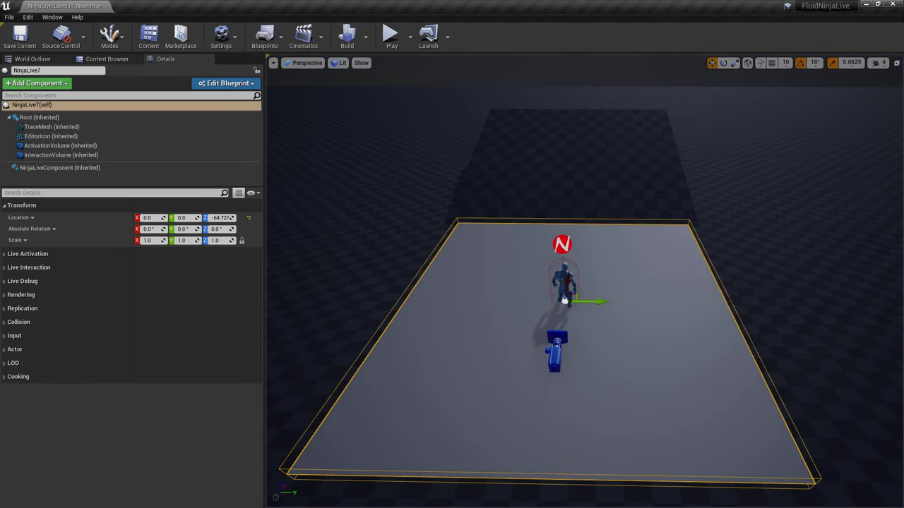
Set Trace Mesh Moving in World Space of NinjaLive7's NinjaLiveComponent to No Quantizer - No Texture Offset
click(60, 167)
click(187, 420)
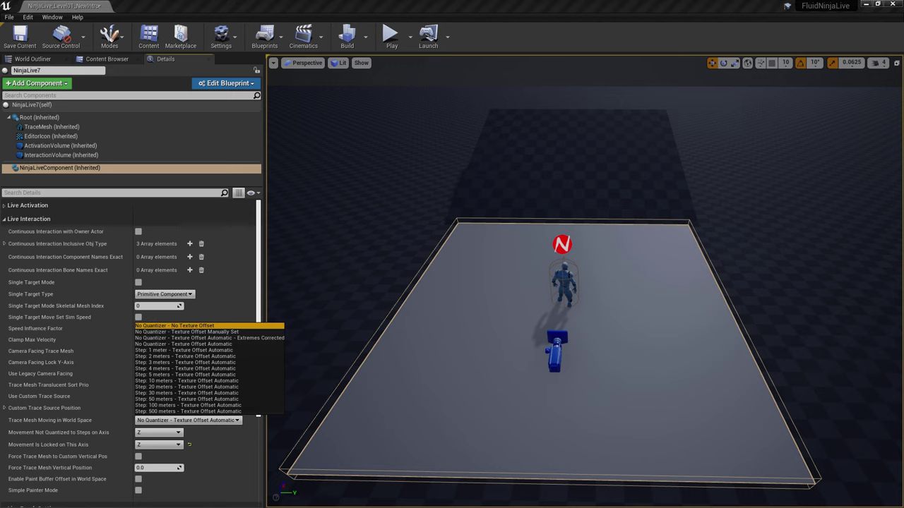
click(175, 326)
Play the level and run the character in all directions to check how the fluid behaves without texture offset, and stop playing
key(alt+p)
key(a)
key(s)
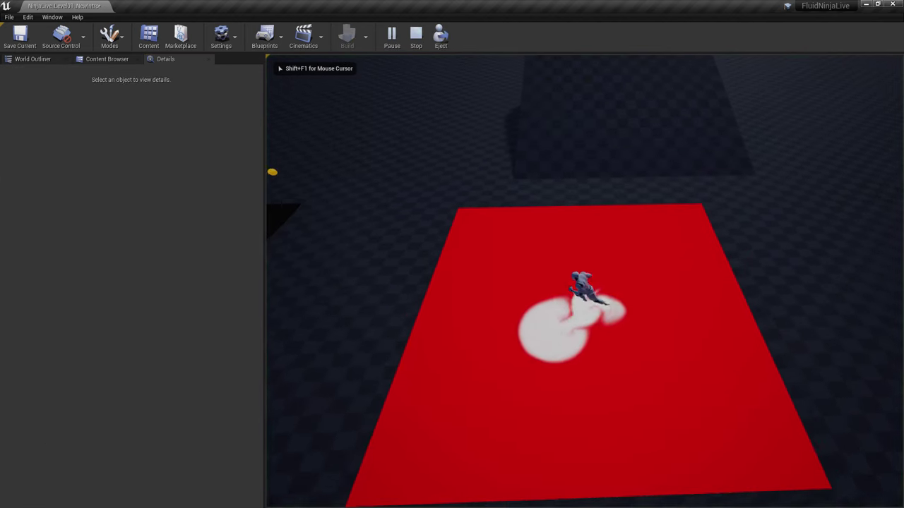
key(w)
key(d)
key(w)
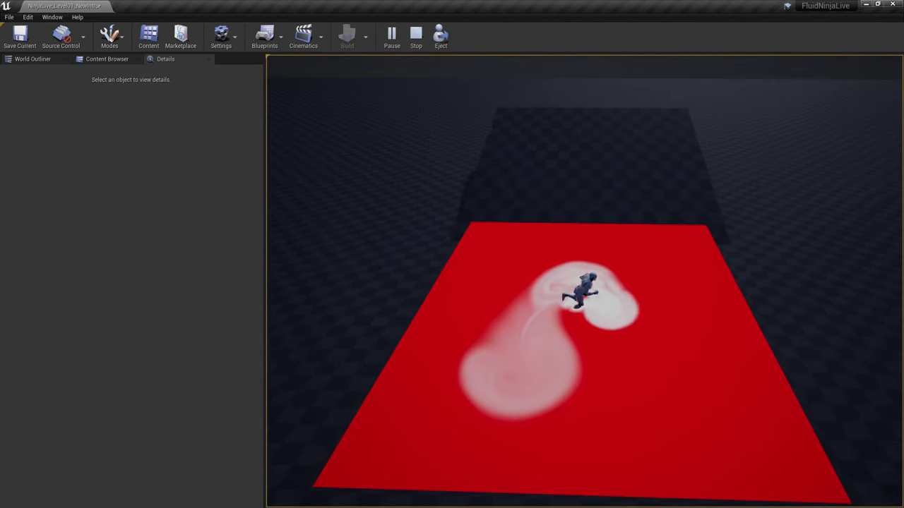
key(w)
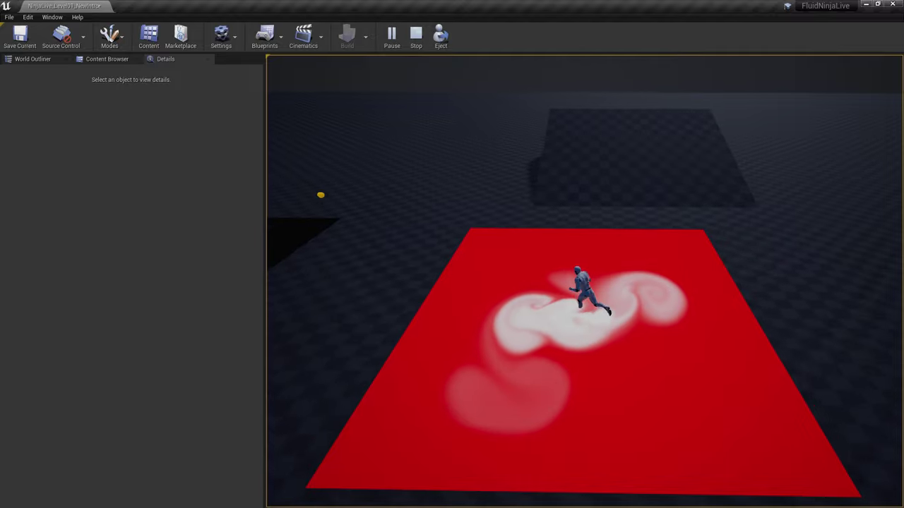
key(d)
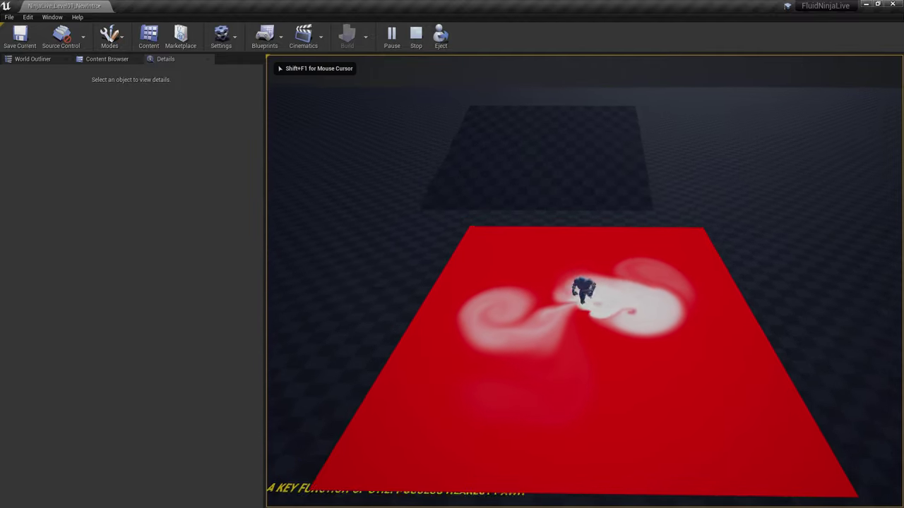
key(a)
key(w)
key(d)
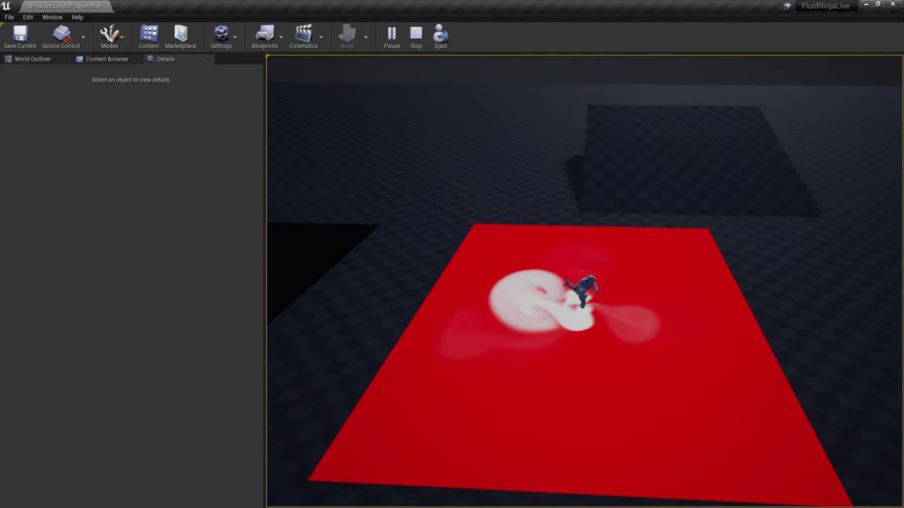
key(d)
key(Escape)
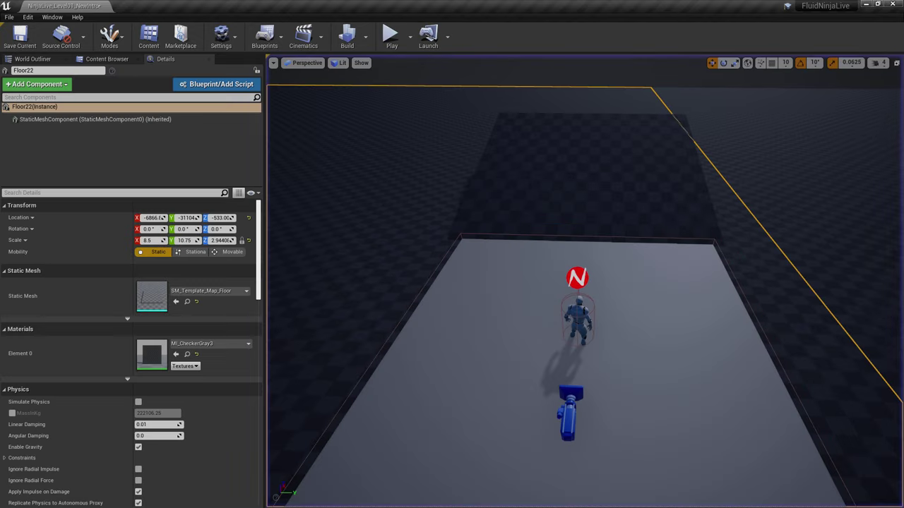
Reopen the NinjaLiveComponent settings of NinjaLive7
click(578, 278)
click(60, 167)
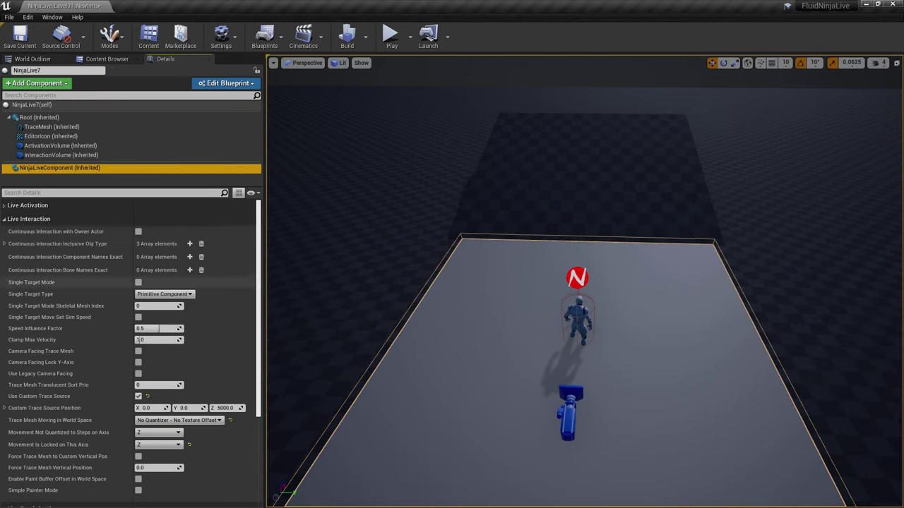
Play-test the level by running the character across the simulation plane, and stop the play session
click(218, 420)
click(220, 420)
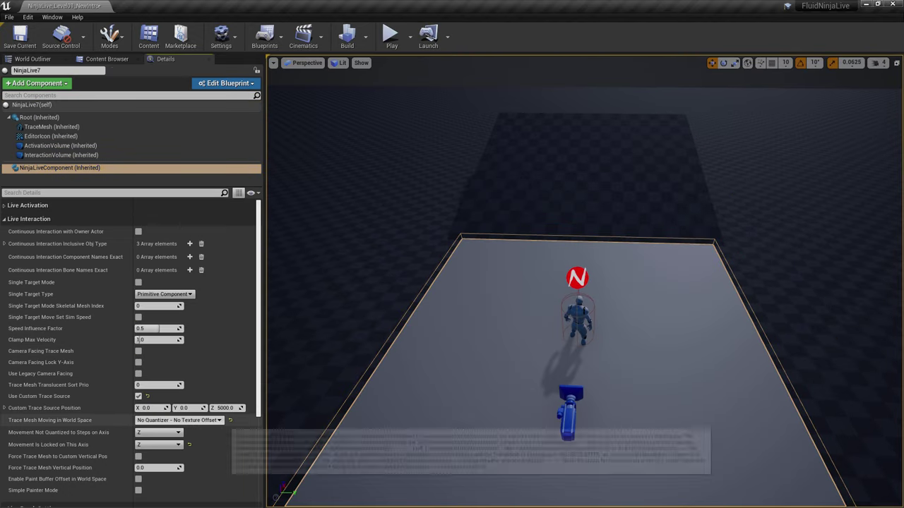
key(alt+p)
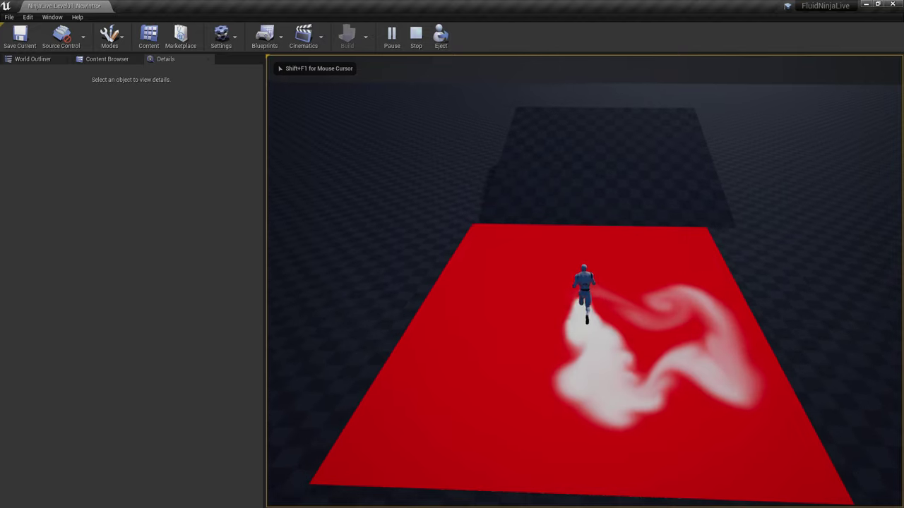
key(Escape)
Examine the Stage 4 notes on rotation and position of sim components on the floor in front of the plane
right_drag(583, 282, 592, 243)
key(s)
key(w)
scroll(585, 282, down, 4)
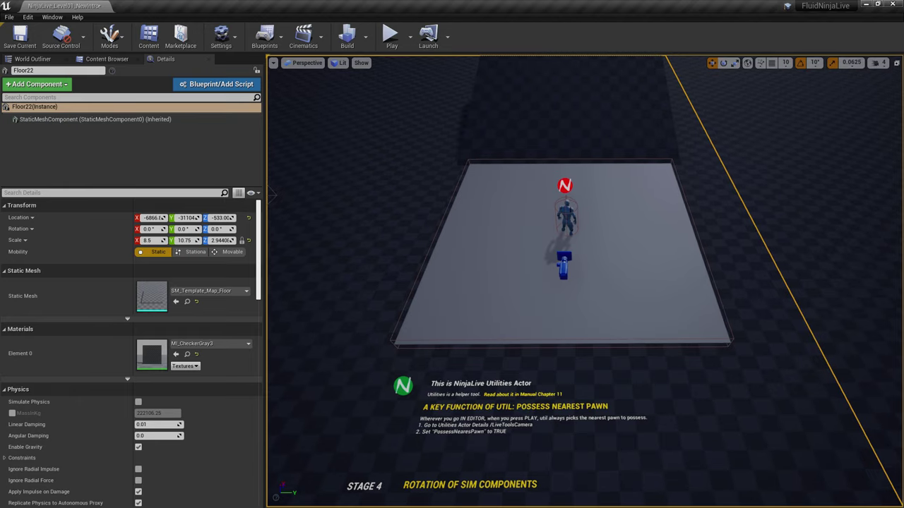
scroll(869, 262, down, 6)
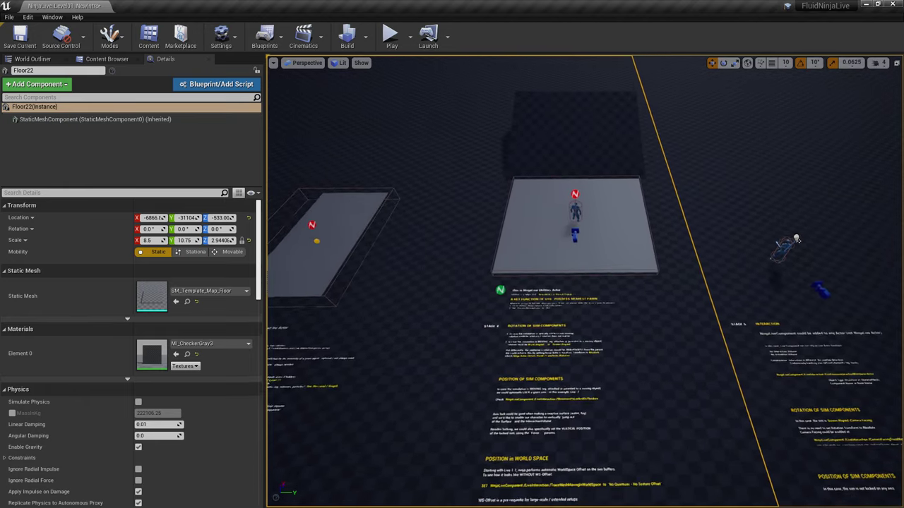
scroll(585, 281, up, 7)
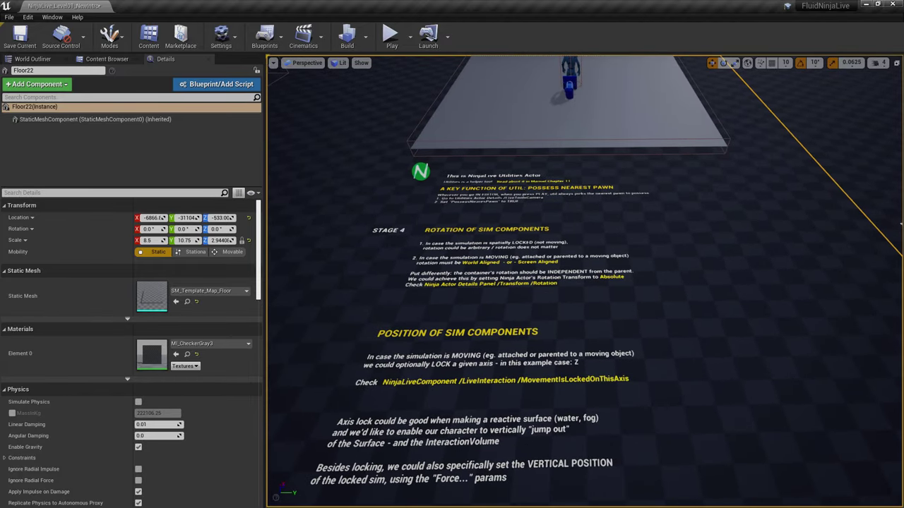
right_drag(585, 281, 557, 314)
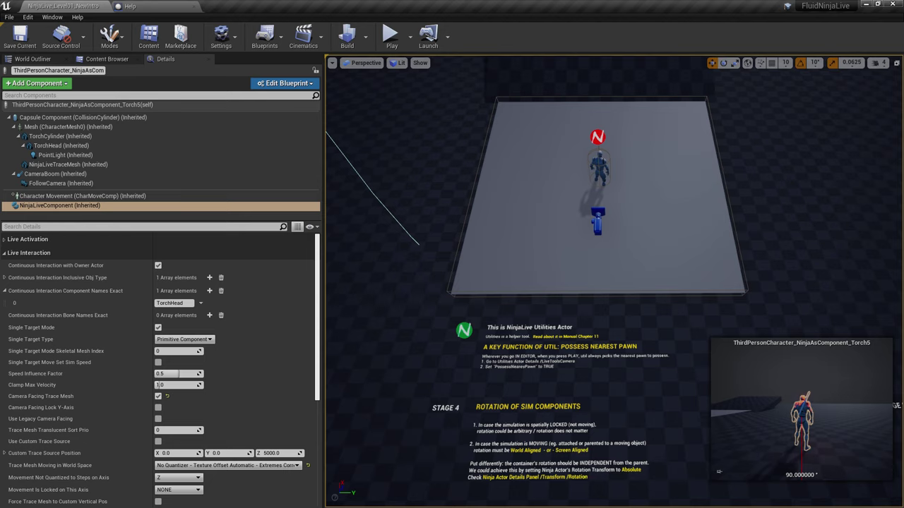
Delete the Pawn entry from the Overlap Filter Inclusive Obj Type list in the Live Interaction settings of NinjaLive7
click(600, 181)
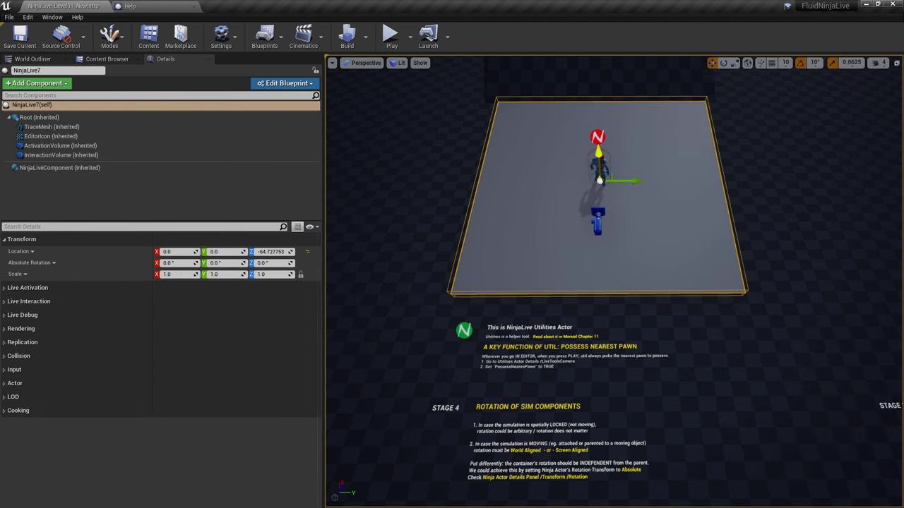
click(21, 239)
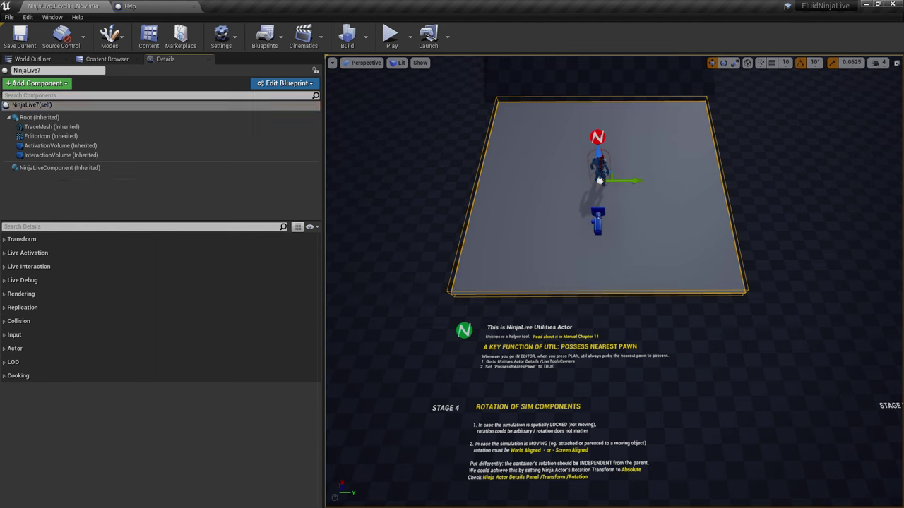
click(28, 267)
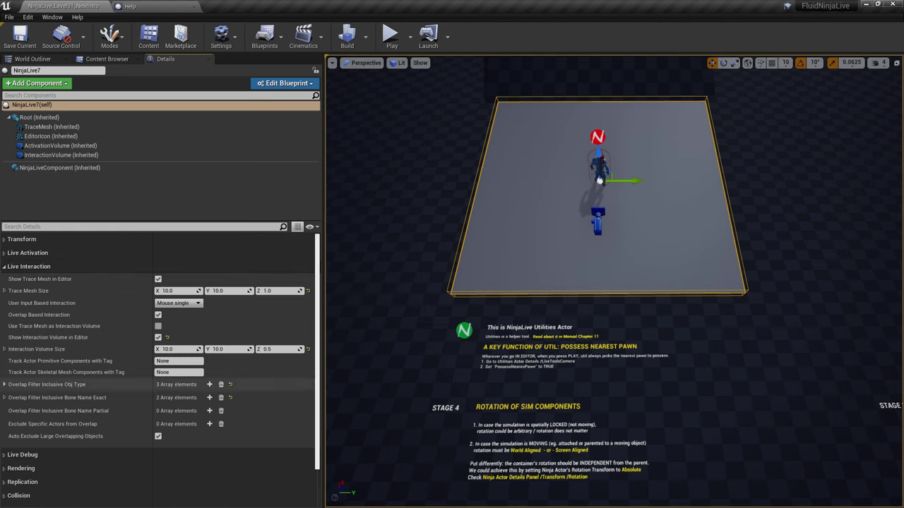
click(4, 385)
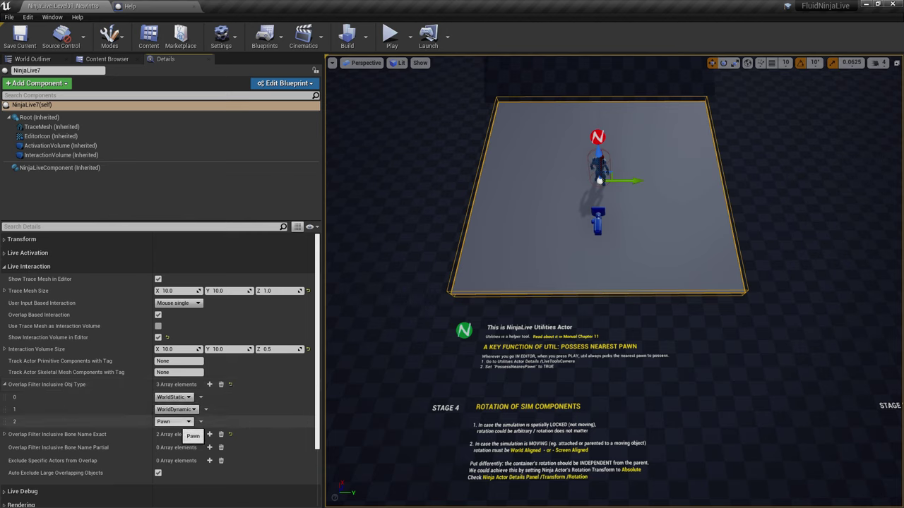
click(175, 421)
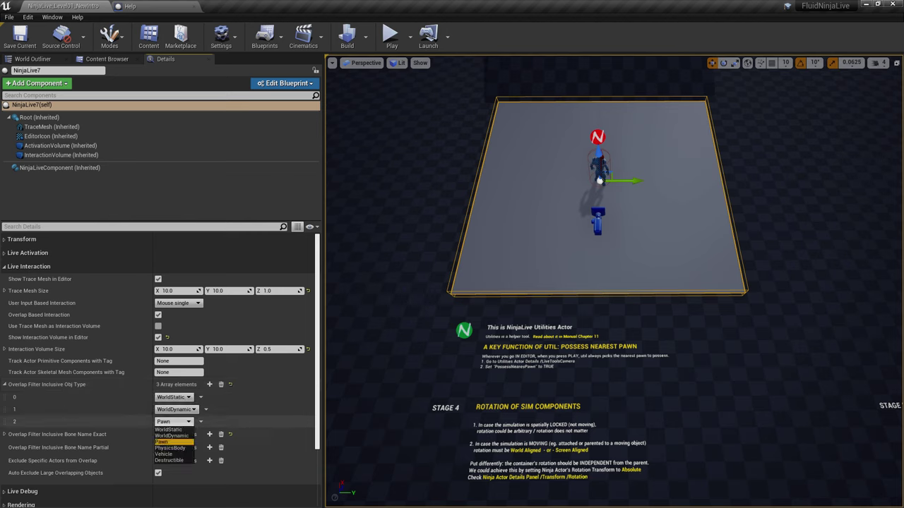
click(200, 422)
click(215, 439)
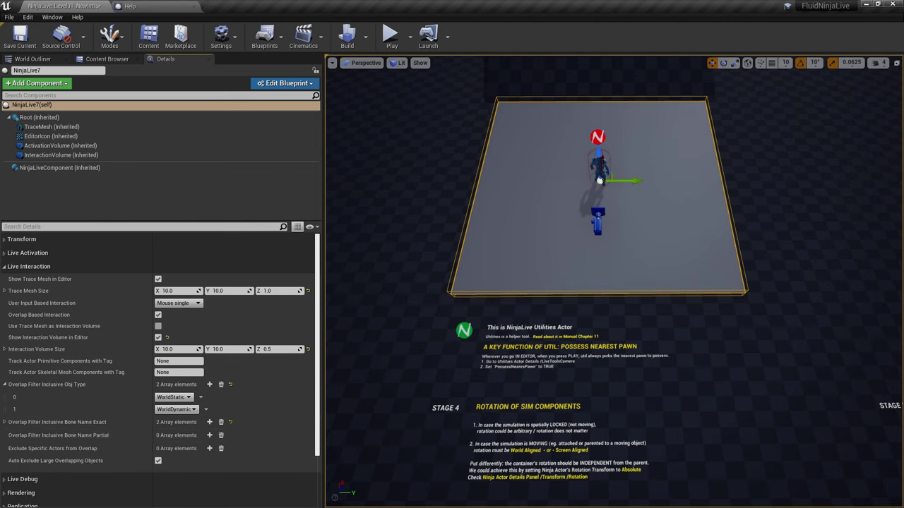
Inspect the NinjaLive_Utilities actor and play-test the level with Pawn excluded from the overlap filter, running the character across the plane
click(464, 330)
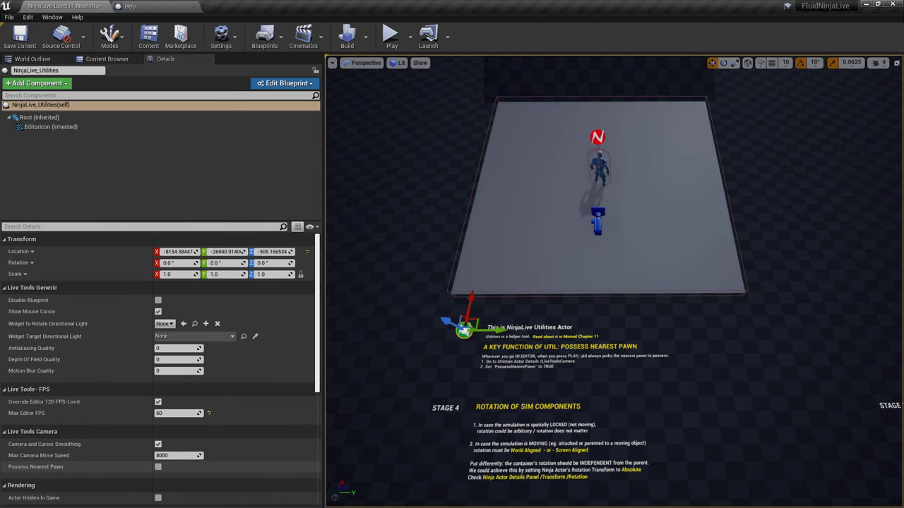
click(390, 35)
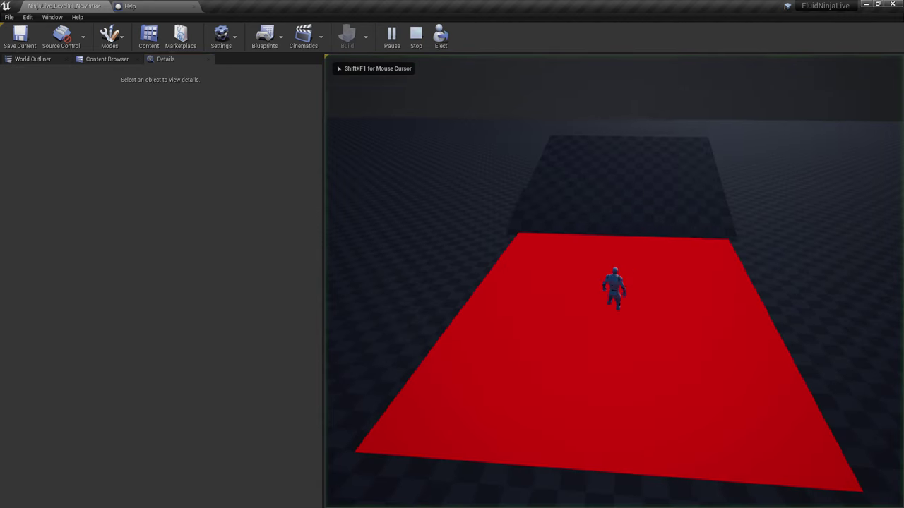
key(w)
key(a)
key(w)
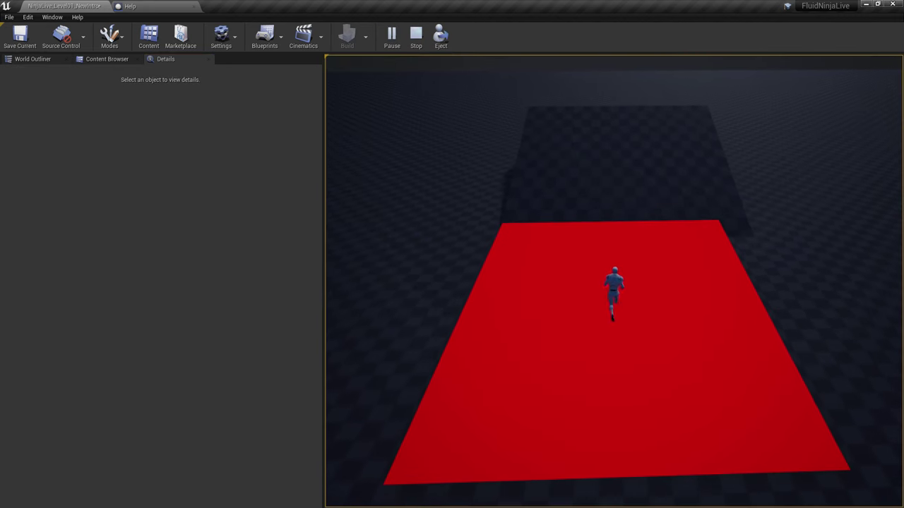
key(Escape)
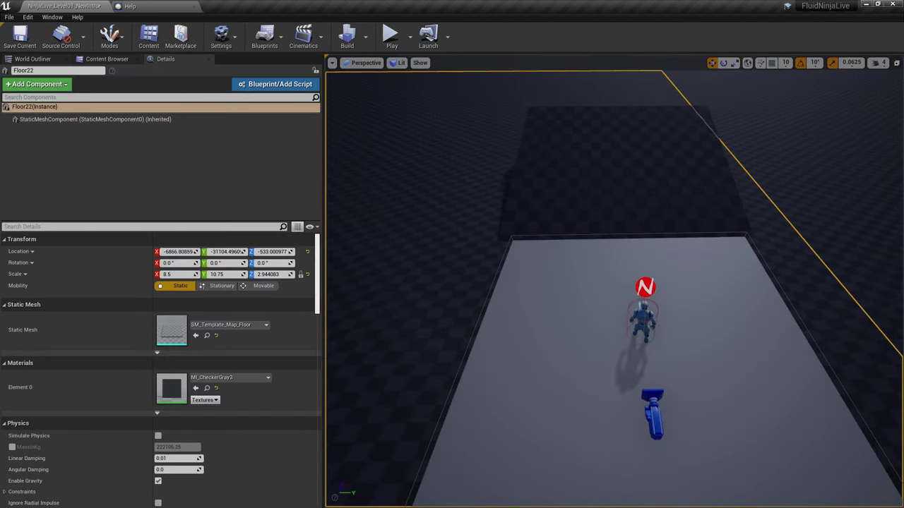
Add a third element to NinjaLive7's Overlap Filter Inclusive Obj Type list and set it to Pawn
click(643, 321)
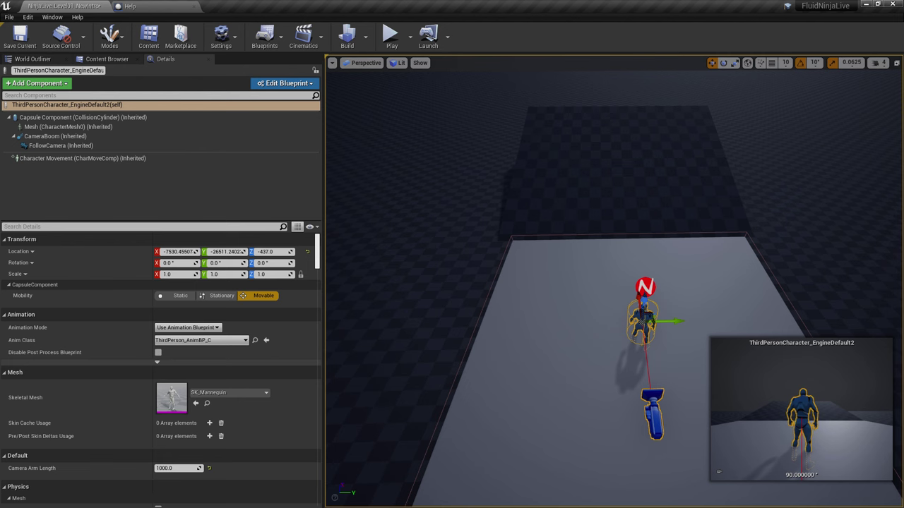
right_drag(643, 320, 657, 361)
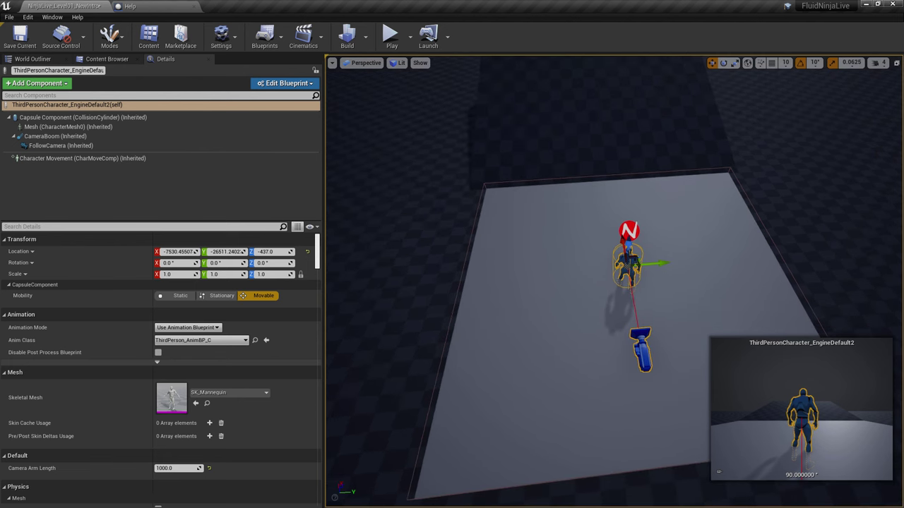
click(629, 231)
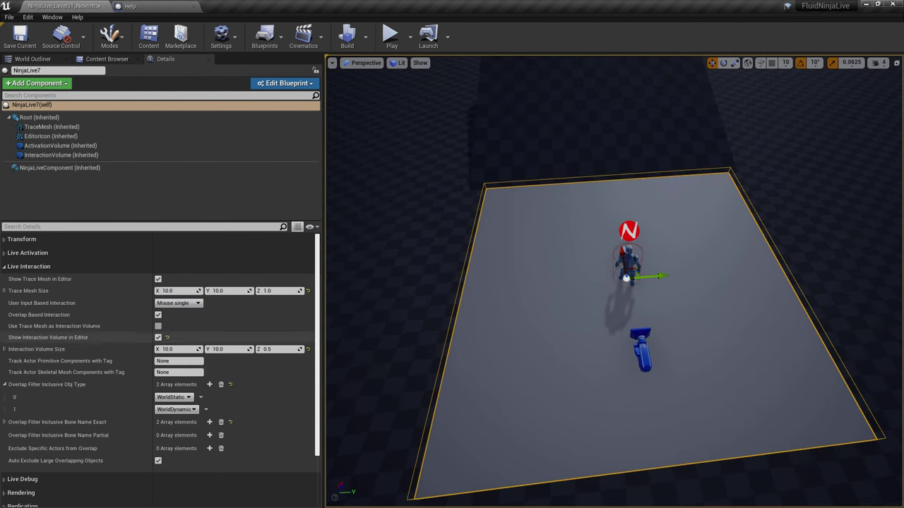
click(209, 384)
click(173, 421)
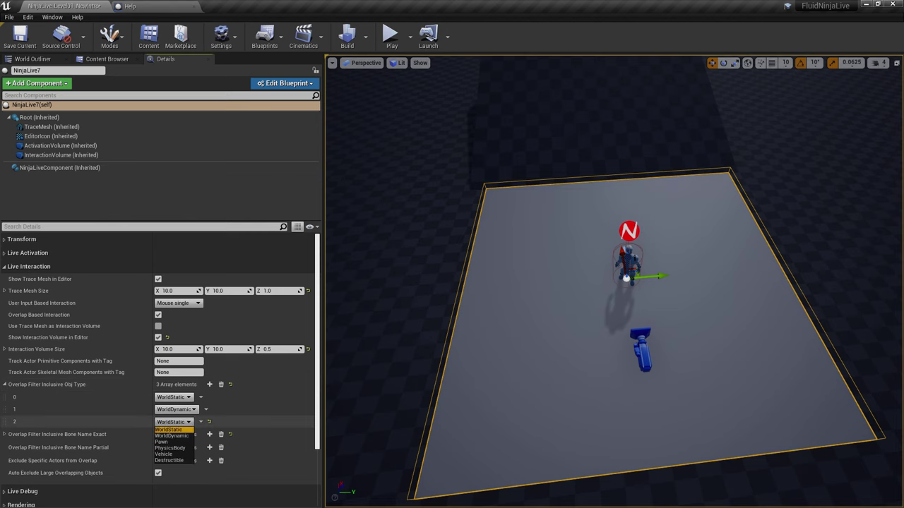
click(173, 443)
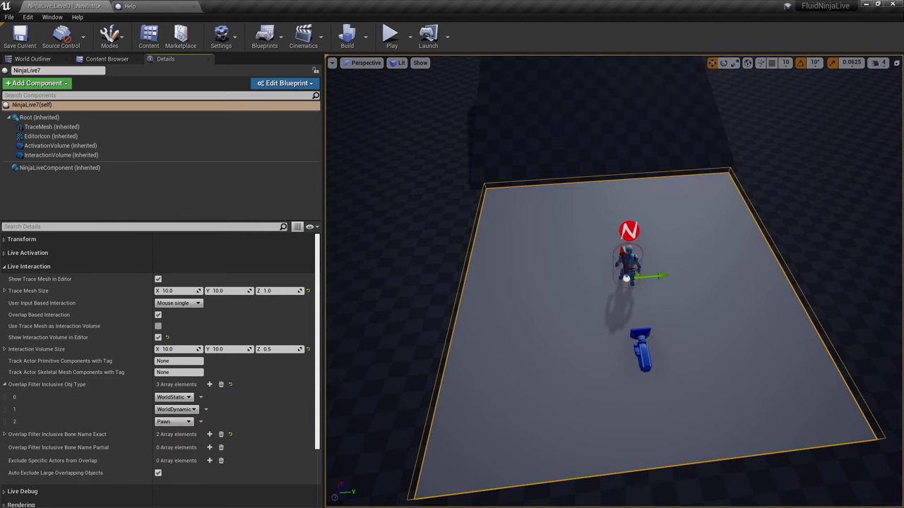
Select the third-person character on the plane and open its SK_Mannequin skeletal mesh asset
right_drag(613, 289, 542, 293)
key(s)
click(537, 120)
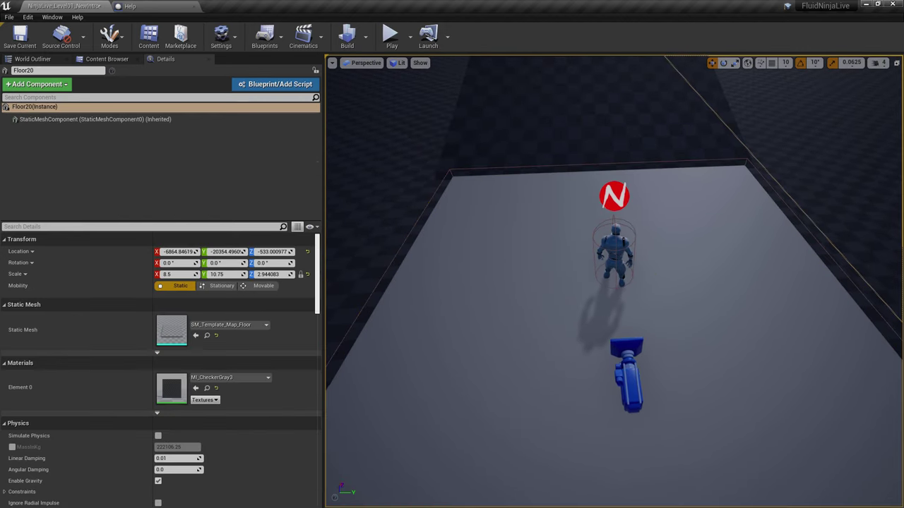
click(615, 250)
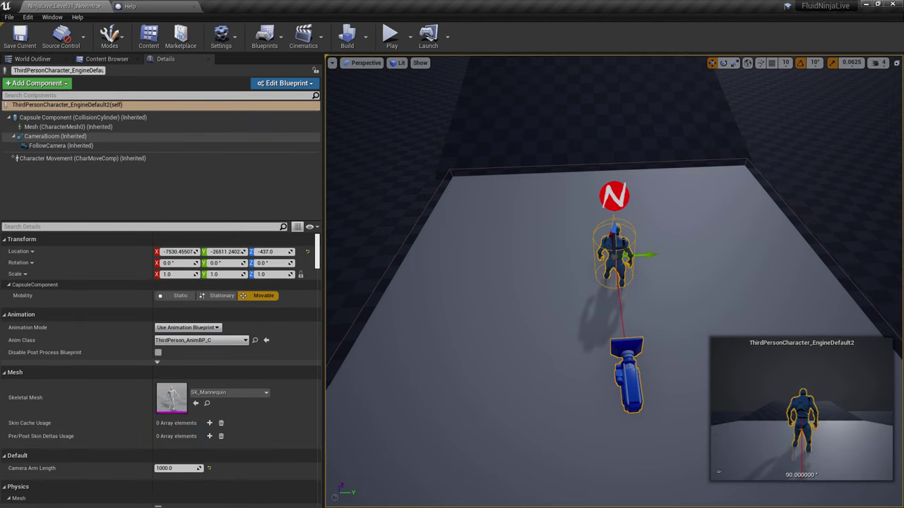
double_click(63, 128)
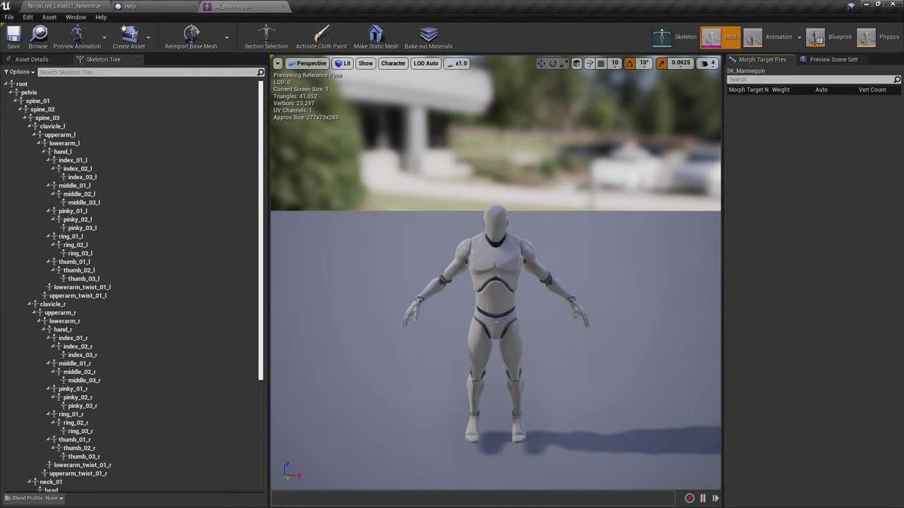
Display the bone names on the SK_Mannequin preview and examine them up close on the upper body
click(393, 64)
mouse_move(396, 103)
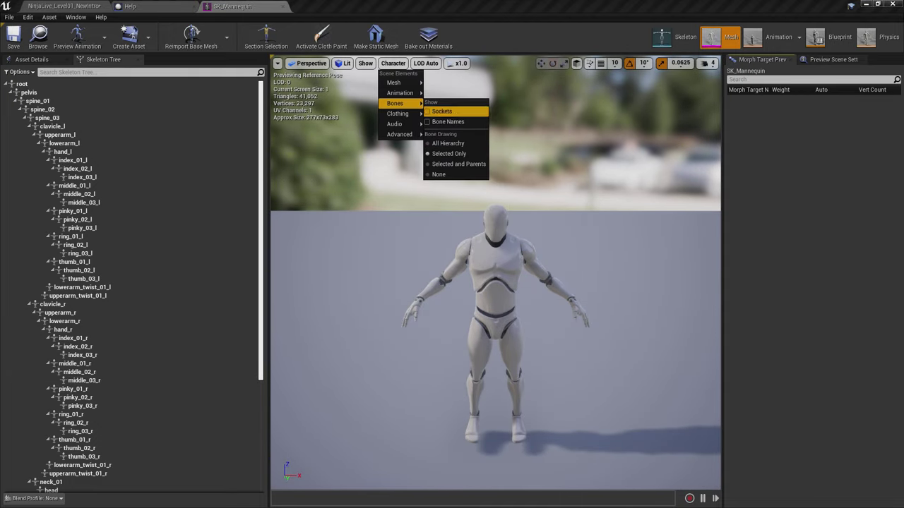
click(448, 122)
scroll(494, 282, up, 5)
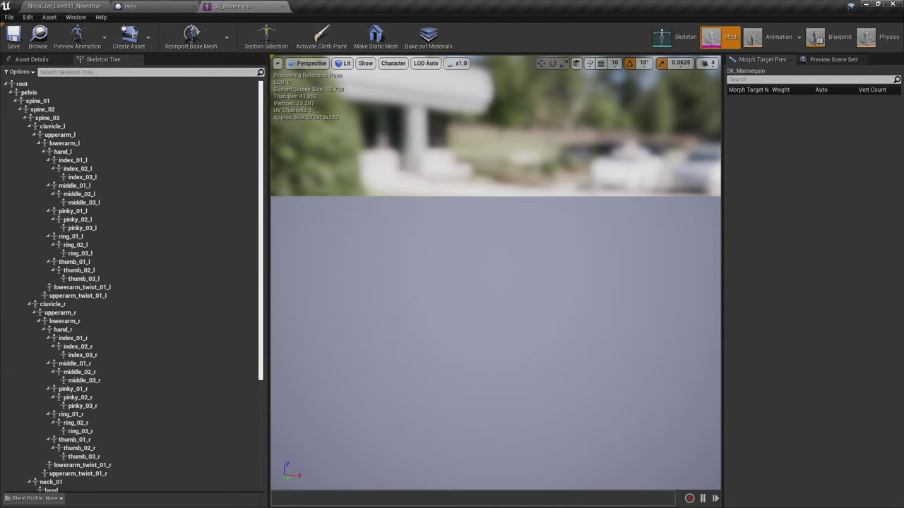
alt+drag(494, 283, 499, 286)
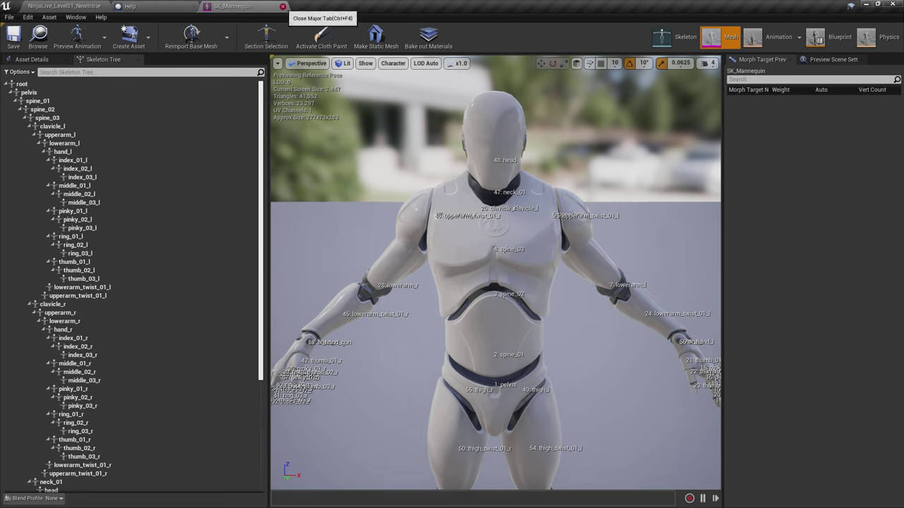
Close the SK_Mannequin and Help editors and focus the level view on the character
click(282, 6)
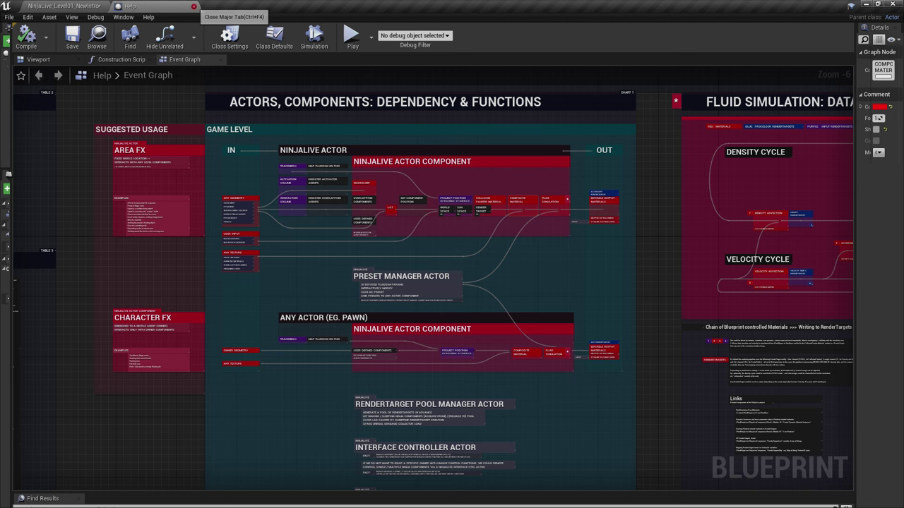
click(194, 6)
key(f)
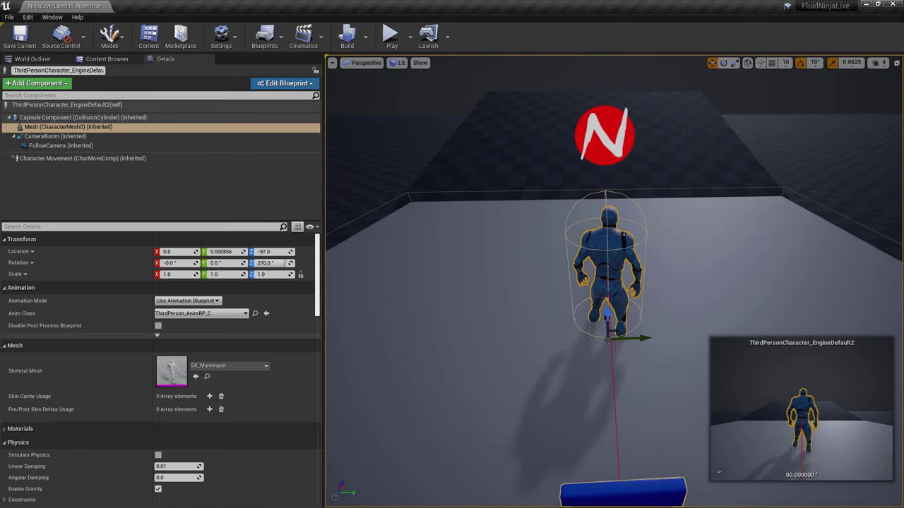
Select NinjaLive7 and expand its Overlap Filter Inclusive Bone Name Exact list to examine the bone entries
click(605, 135)
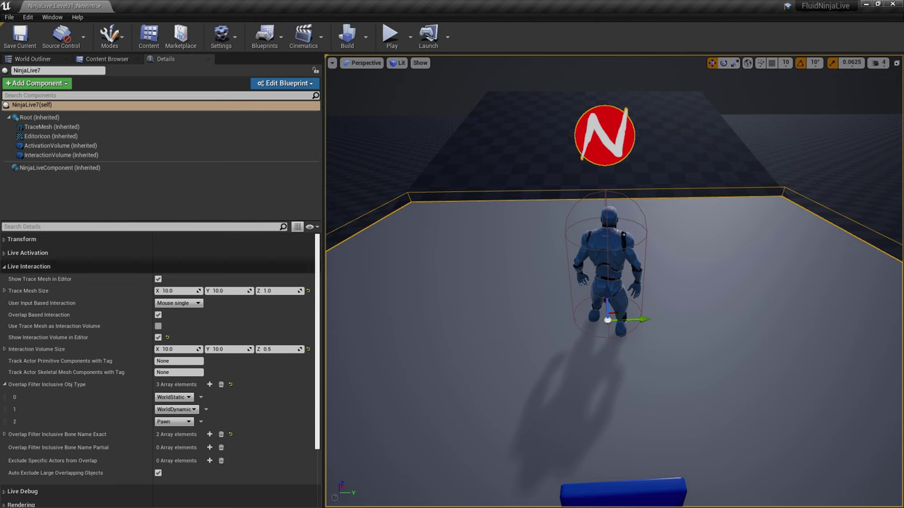
scroll(106, 389, down, 2)
mouse_move(74, 389)
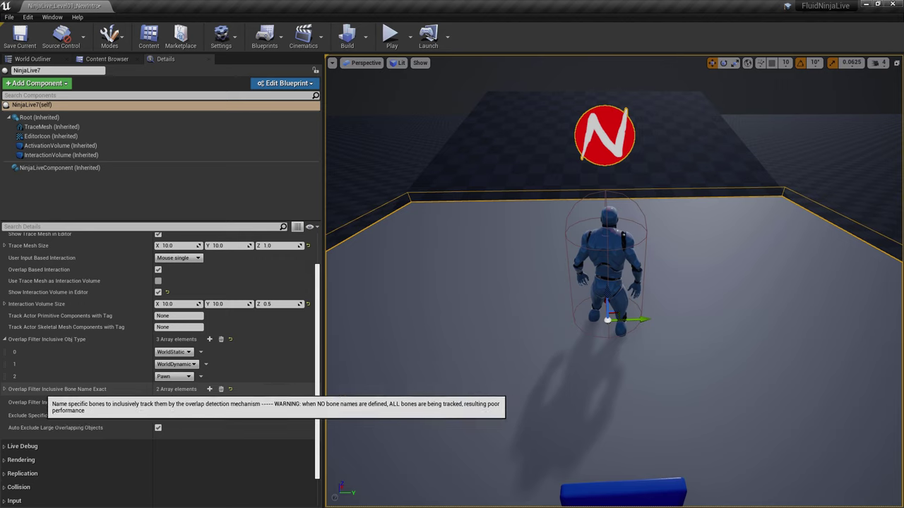
click(5, 389)
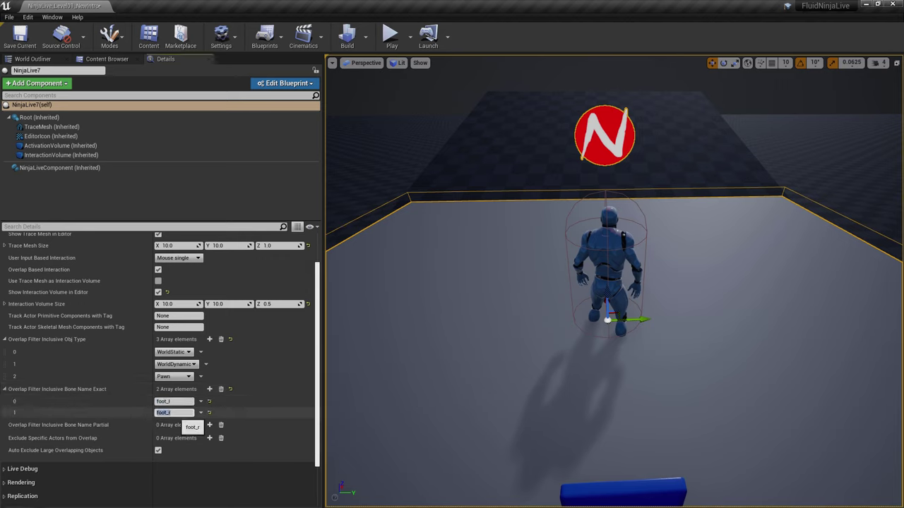
click(173, 412)
Play-test the level with the foot_l and foot_r bone filter, running the character across the plane, and stop
key(w)
right_drag(607, 282, 615, 298)
key(s)
key(alt+p)
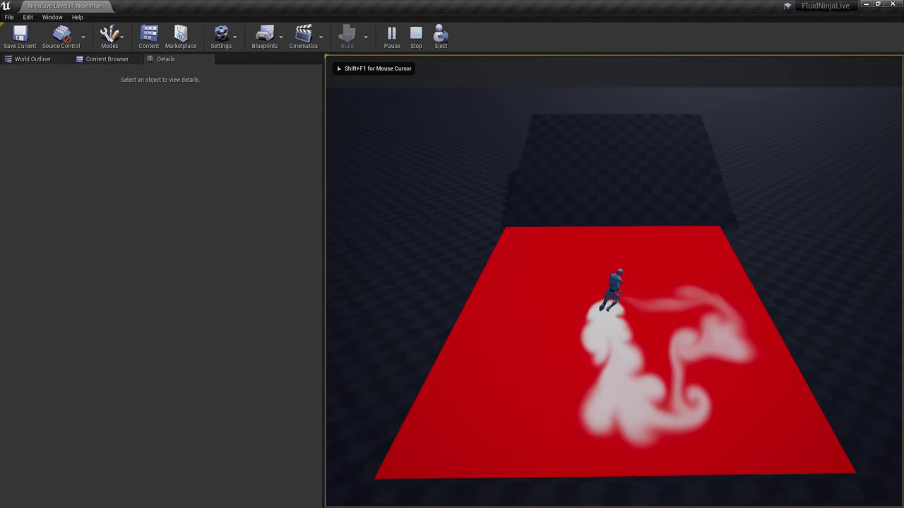
key(Escape)
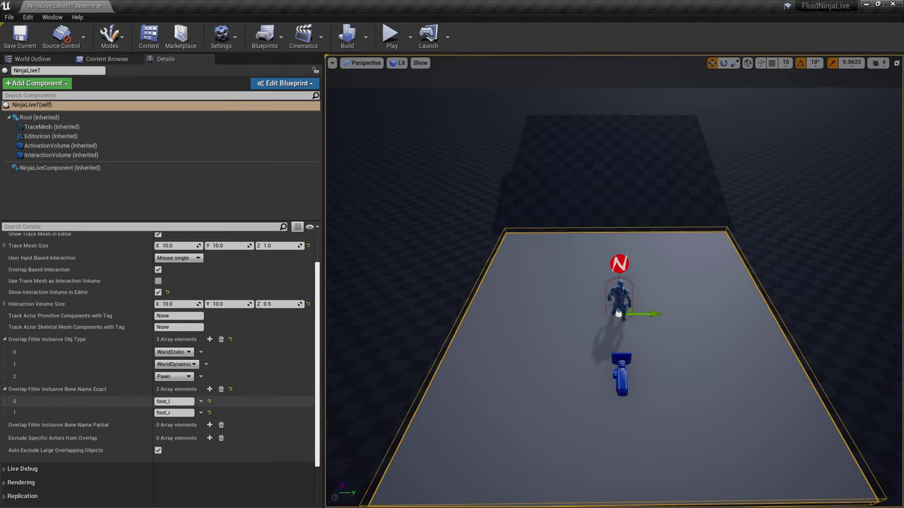
Clear NinjaLive7's Overlap Filter Inclusive Bone Name Exact list and play-test the level without bone filtering
click(220, 389)
key(alt+p)
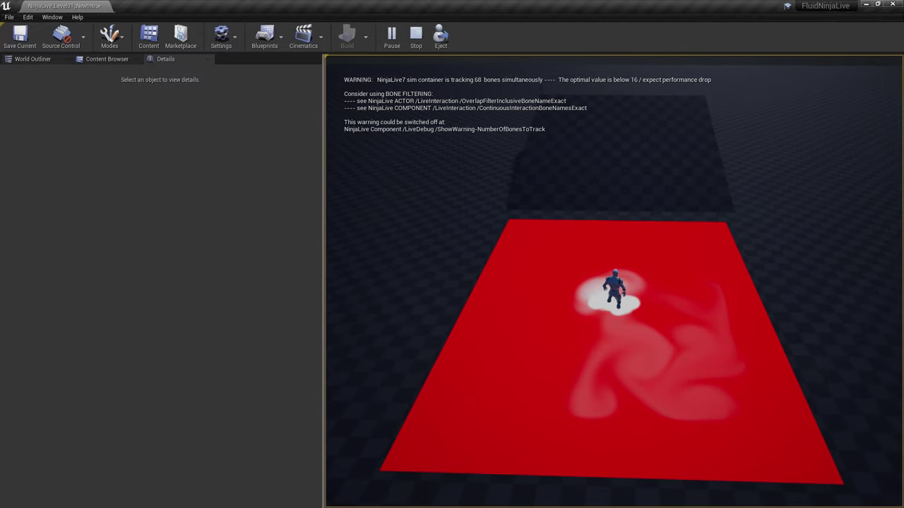
Run the character across the simulation plane without a bone filter and stop the play-test
key(w)
key(d)
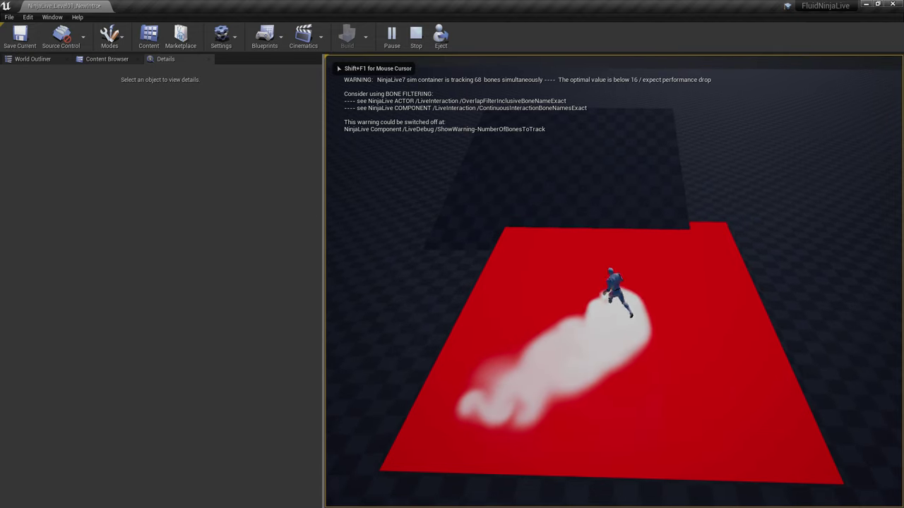
key(a)
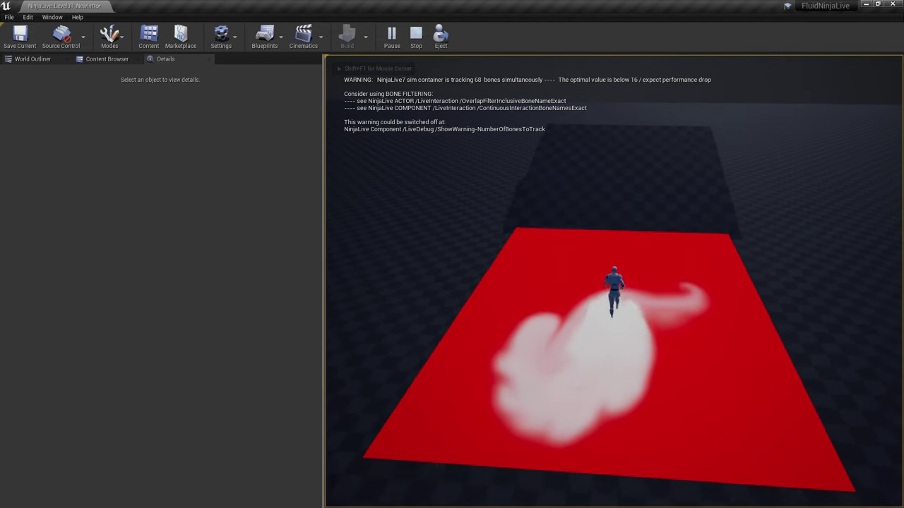
key(Escape)
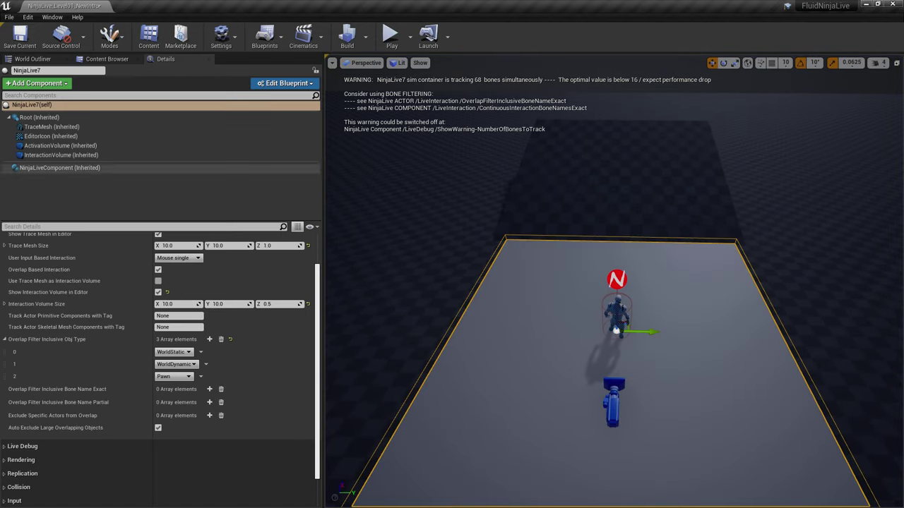
Add foot_l and foot_r to NinjaLive7's Overlap Filter Inclusive Bone Name Exact list and play-test the level
click(209, 389)
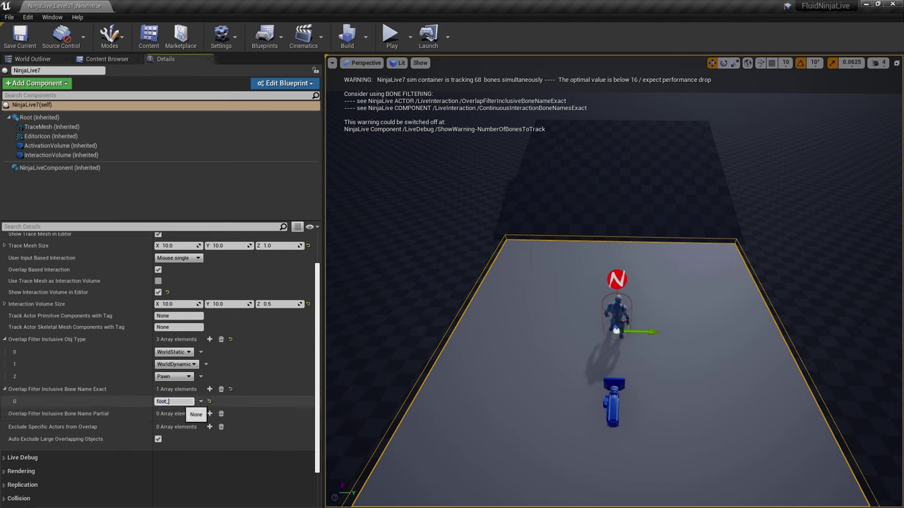
click(173, 401)
text(foot_l)
click(209, 389)
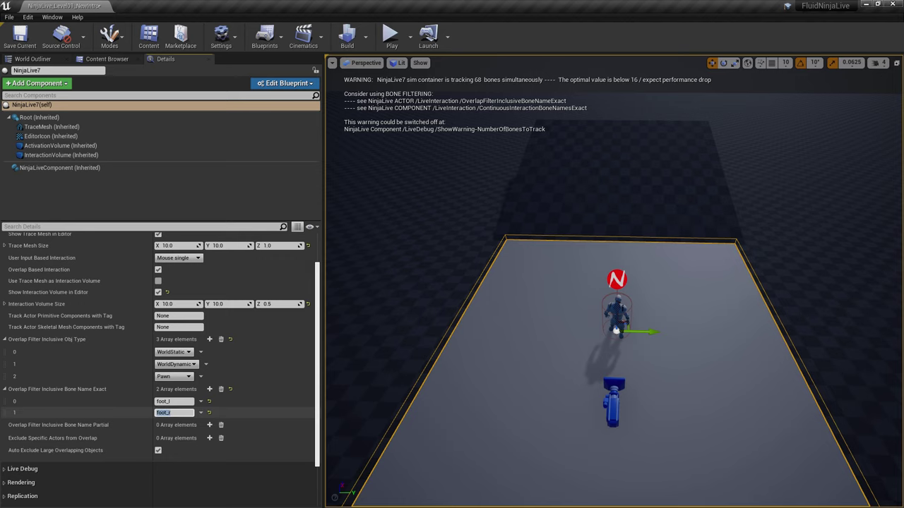
click(389, 35)
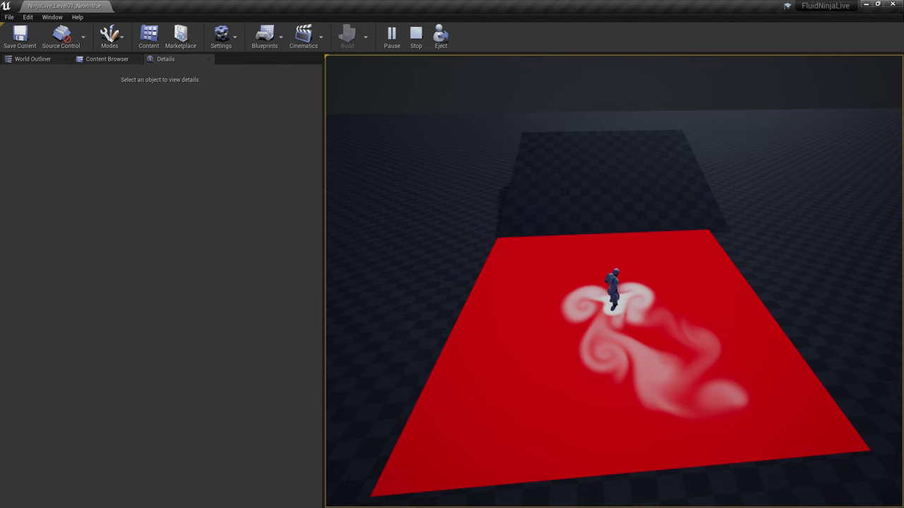
key(Escape)
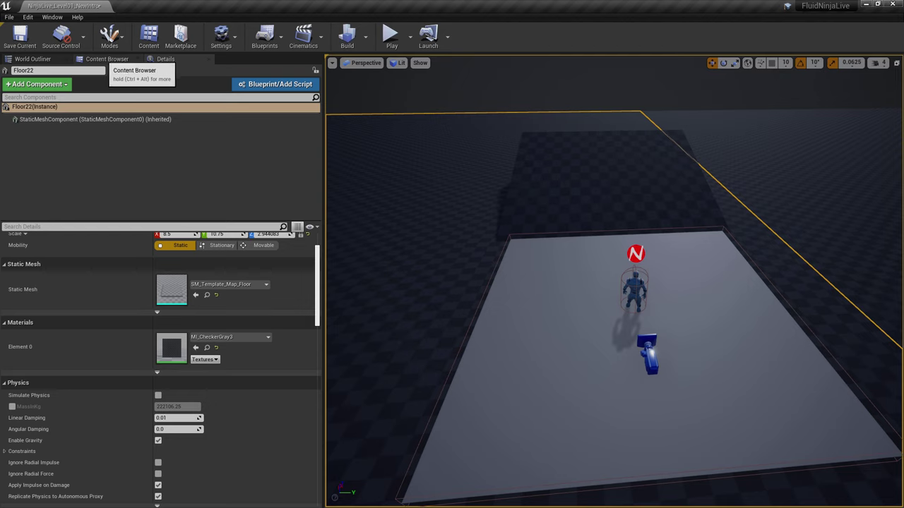
Open the Usecase_005_VehicleTrail level from the UseCases Levels folder without saving the current level
click(107, 58)
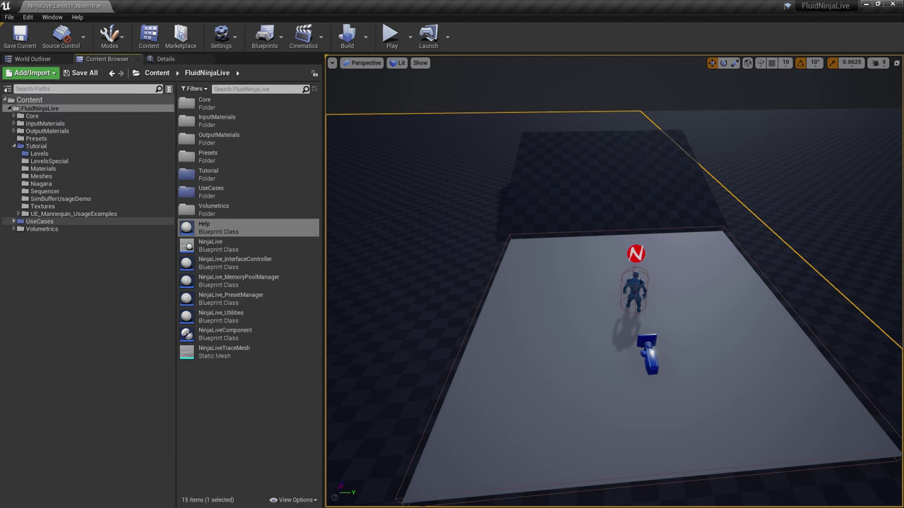
click(14, 221)
click(38, 327)
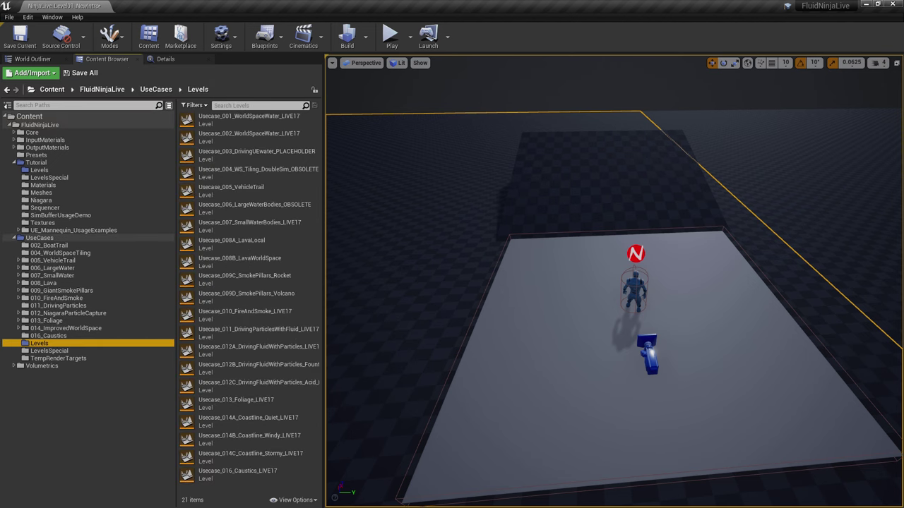
double_click(233, 189)
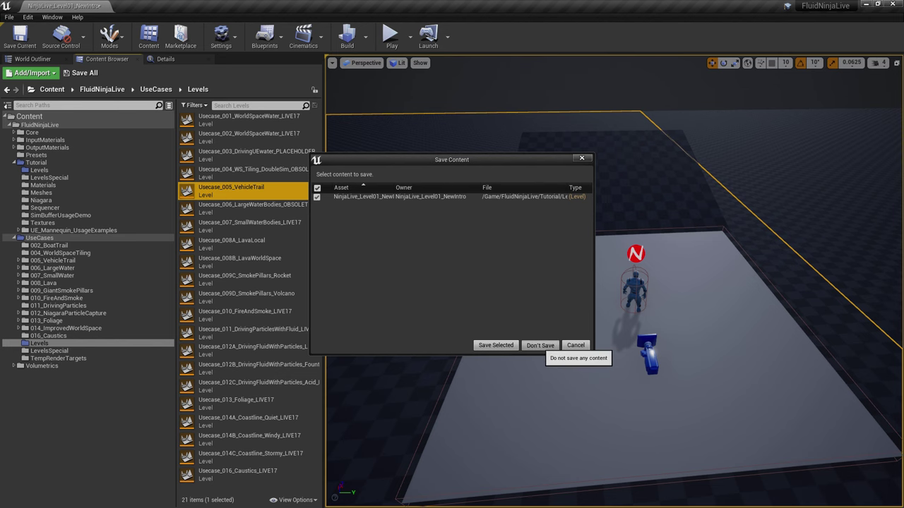
click(540, 345)
Play-test the Vehicle Trail level, driving the car around in curves to examine its tyre smoke, and stop
right_drag(541, 345, 586, 304)
key(alt+p)
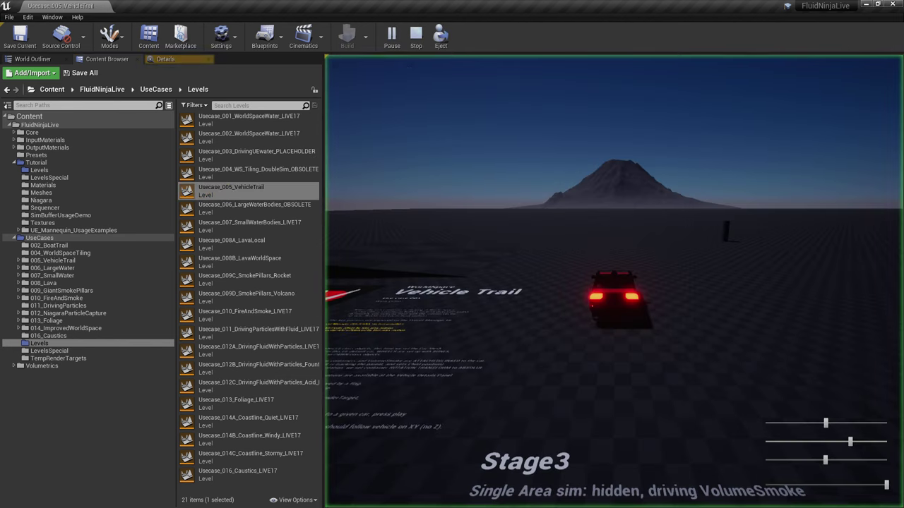
key(w)
key(a)
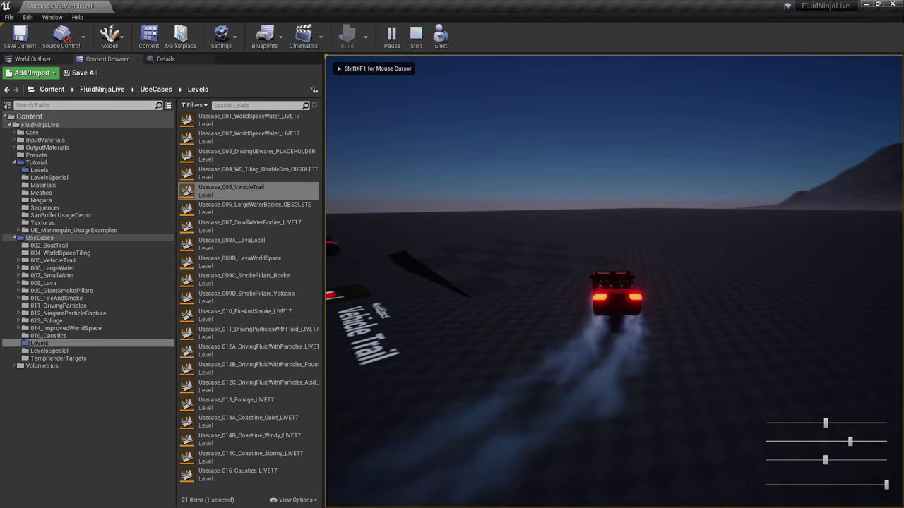
key(d)
key(d)
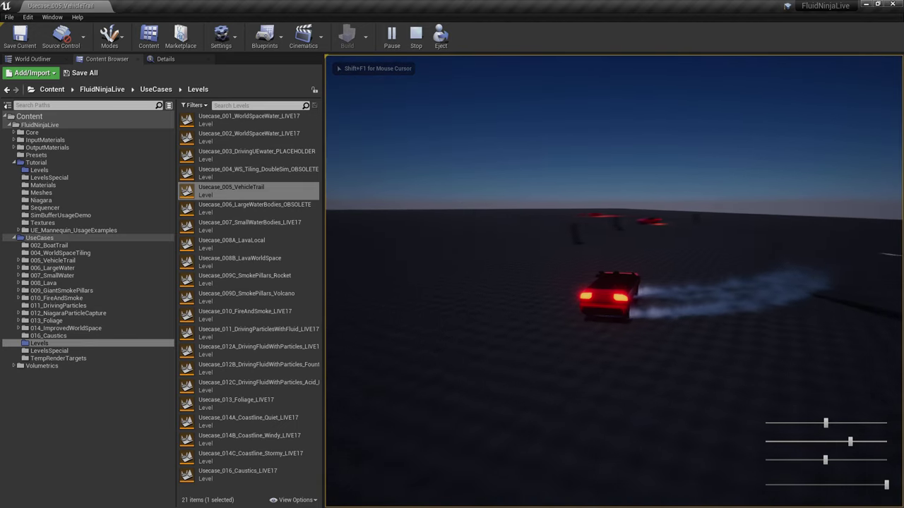
key(a)
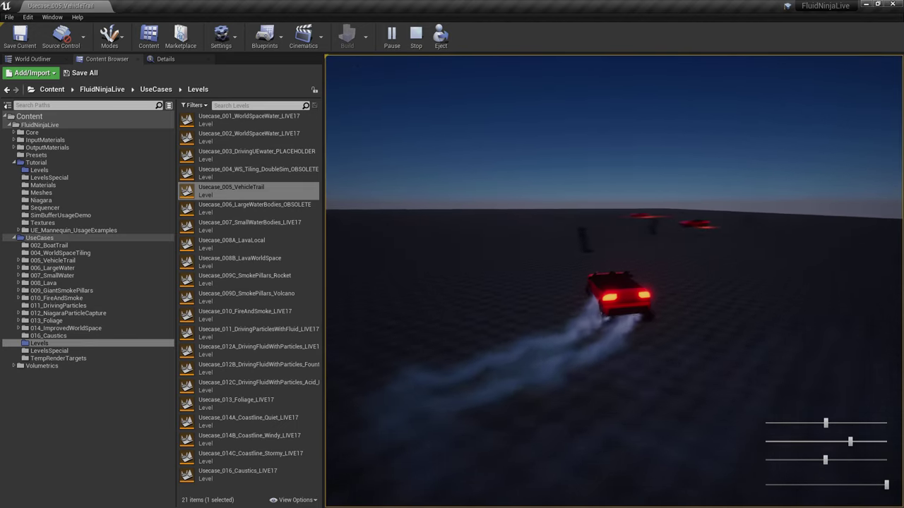
key(Escape)
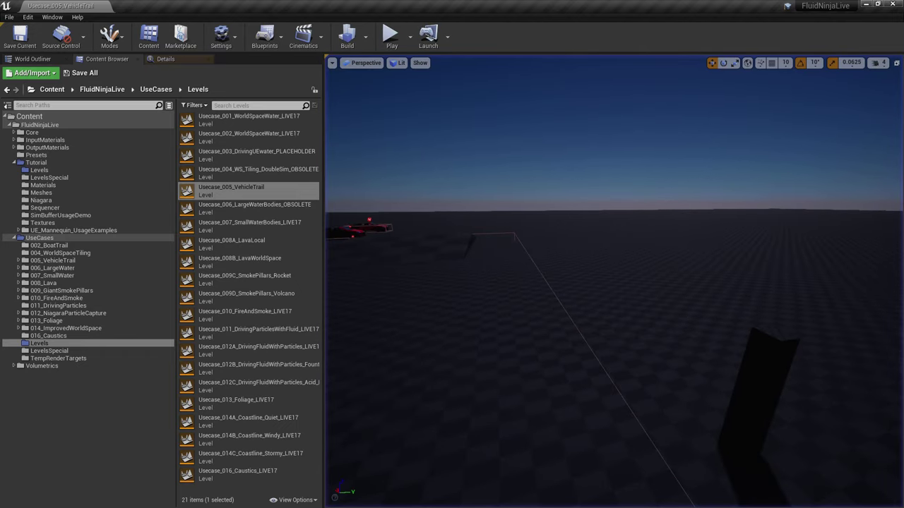
Select the VolumeSmokeContainer1 actor around the red car beside the Vehicle Trail text and show its details
key(w)
right_drag(613, 283, 749, 339)
key(s)
key(w)
click(714, 288)
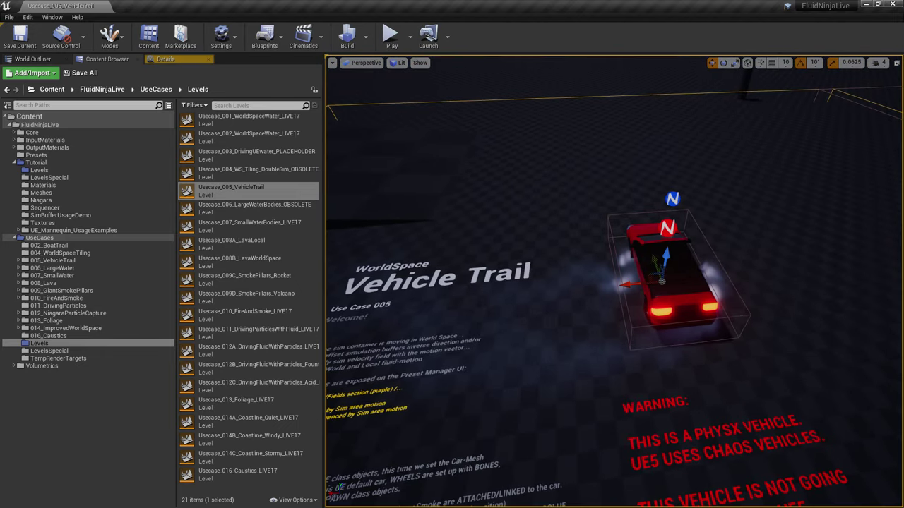
click(165, 59)
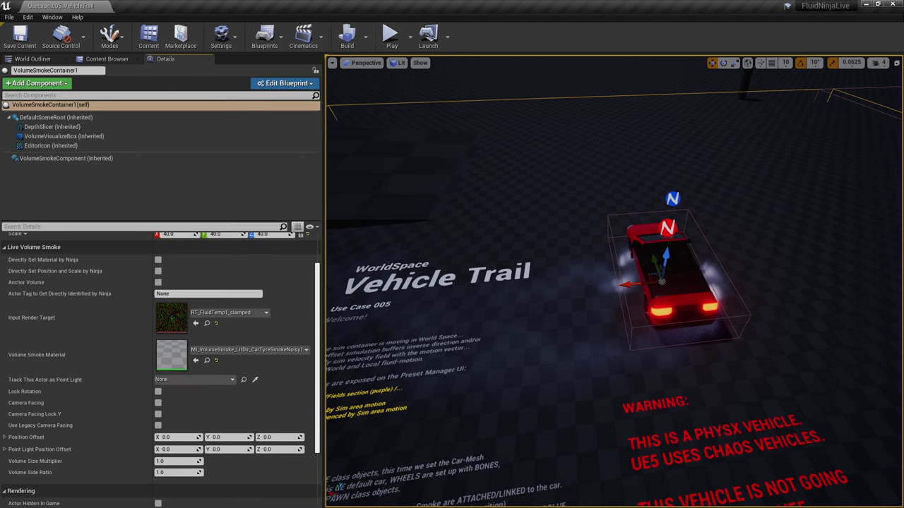
key(w)
right_drag(666, 256, 699, 207)
key(s)
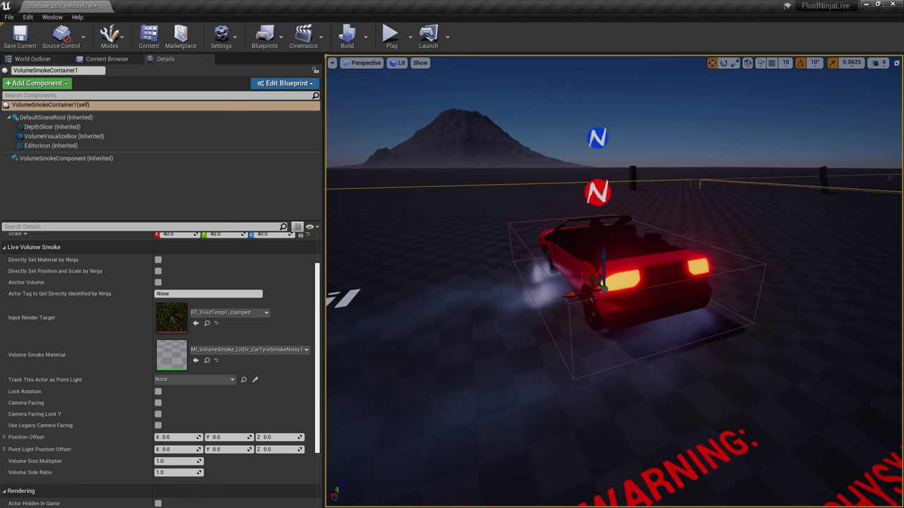
key(F1)
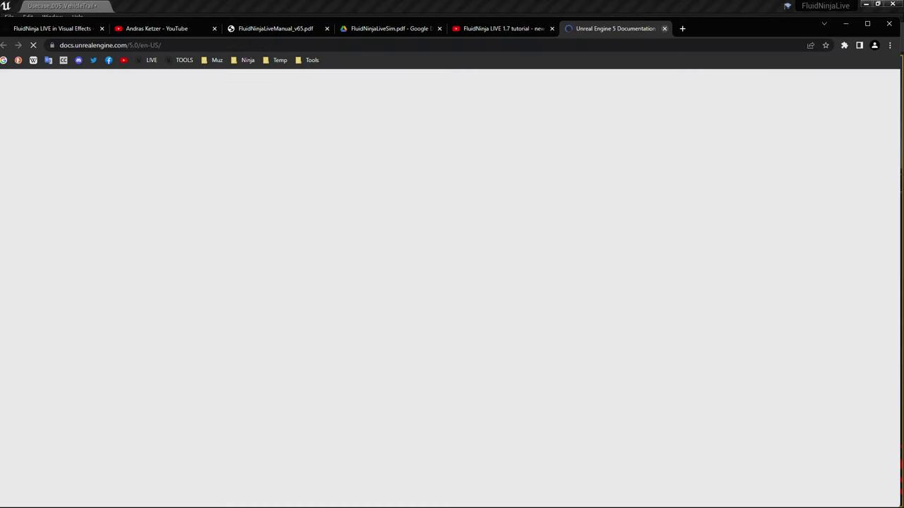
click(665, 28)
click(846, 24)
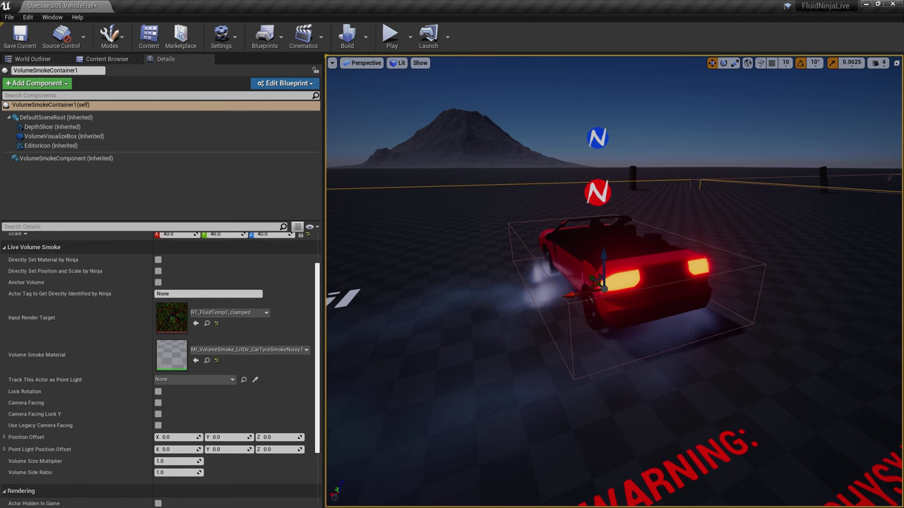
Select the SedanKomplex1 car's Mesh (VehicleMesh) component and inspect its collision settings
key(alt+2)
click(632, 283)
key(alt+4)
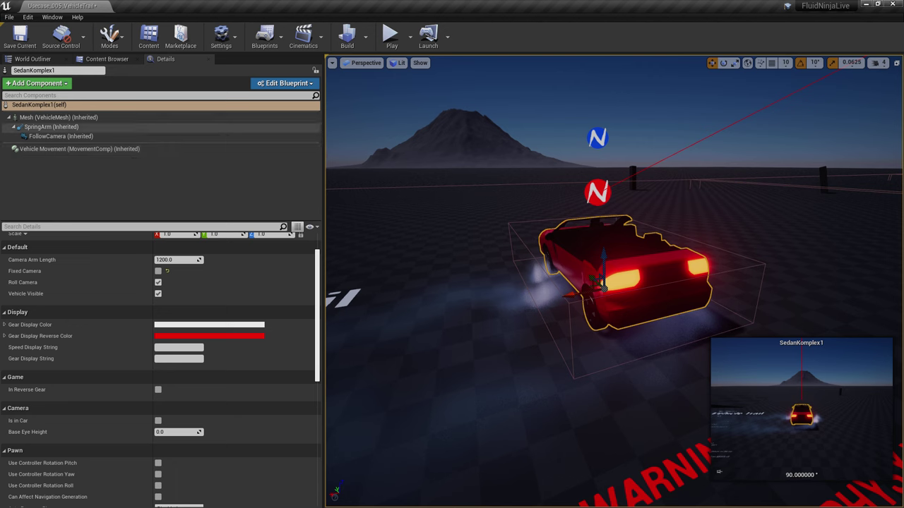
click(84, 117)
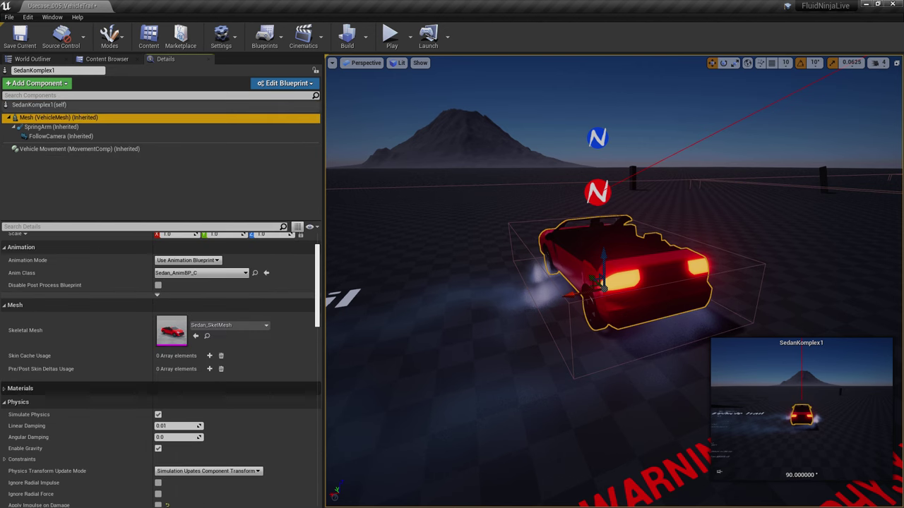
scroll(158, 388, down, 3)
scroll(171, 353, down, 1)
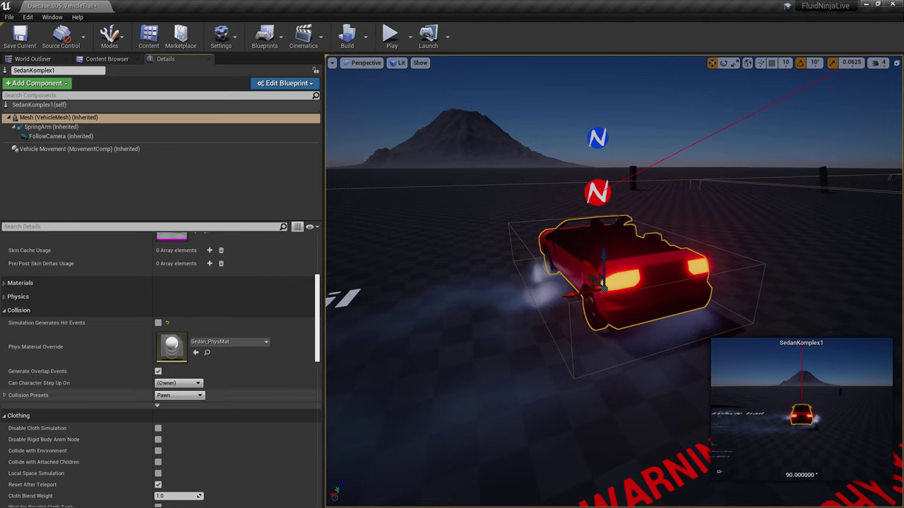
Switch the vehicle mesh's Collision Presets to Vehicle and return it to Pawn
click(179, 396)
click(163, 374)
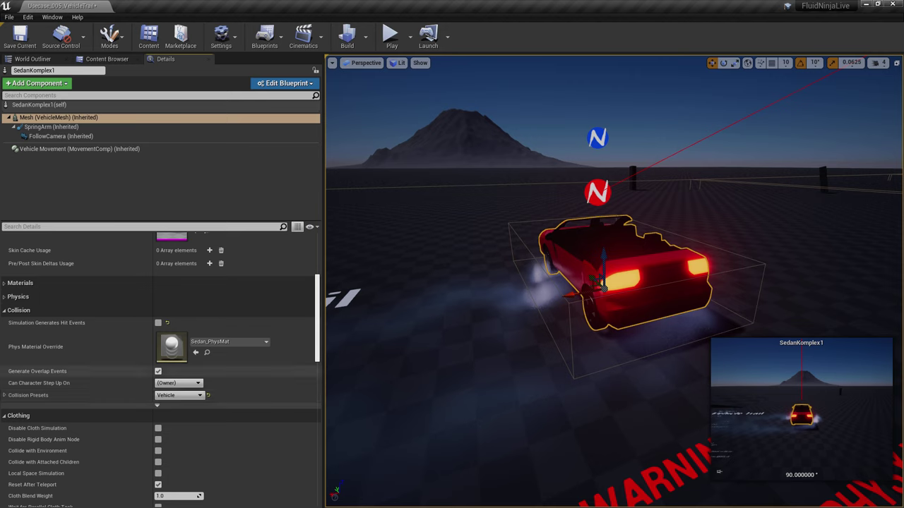
click(179, 395)
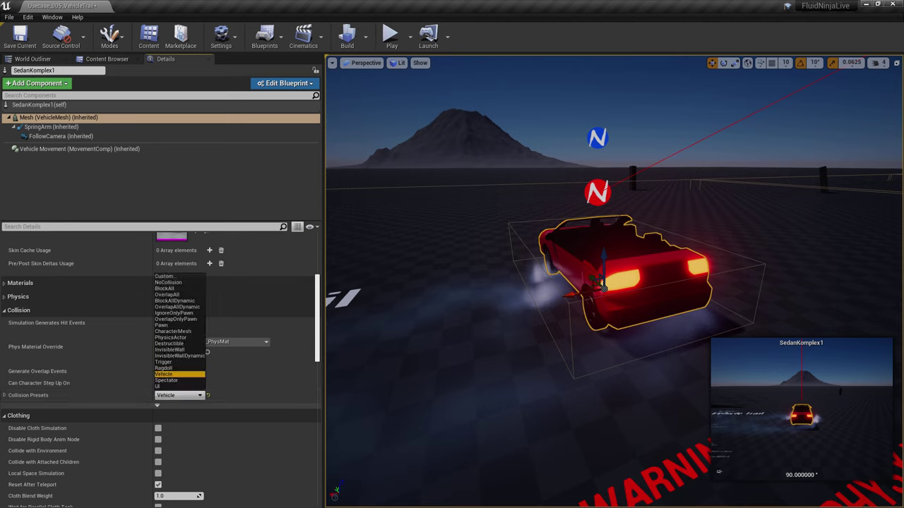
click(162, 325)
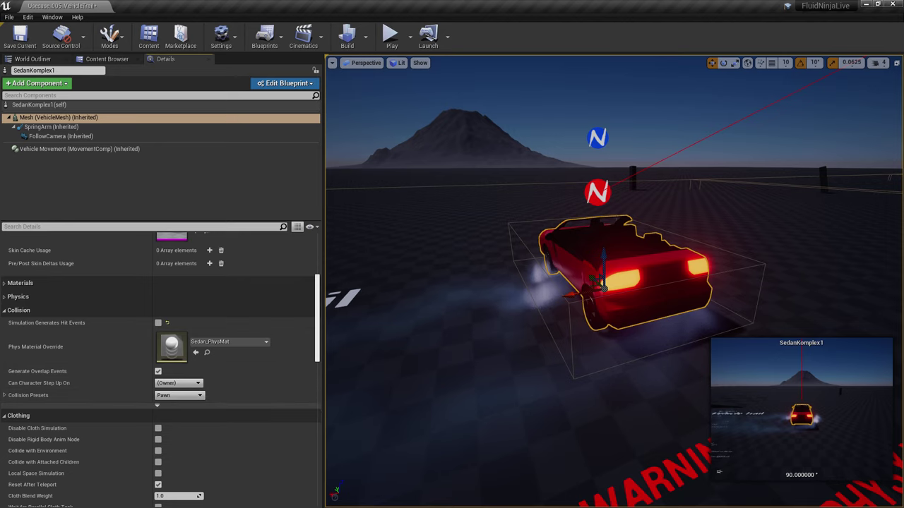
Select the car's NinjaLive_Area1 container and examine the wheel entries in its Overlap Filter Inclusive Bone Name Exact list
click(598, 138)
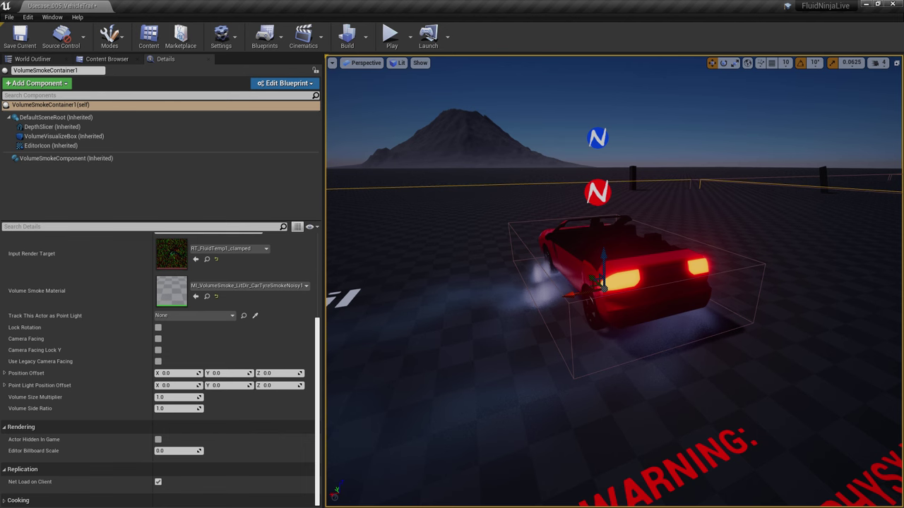
key(Escape)
click(597, 192)
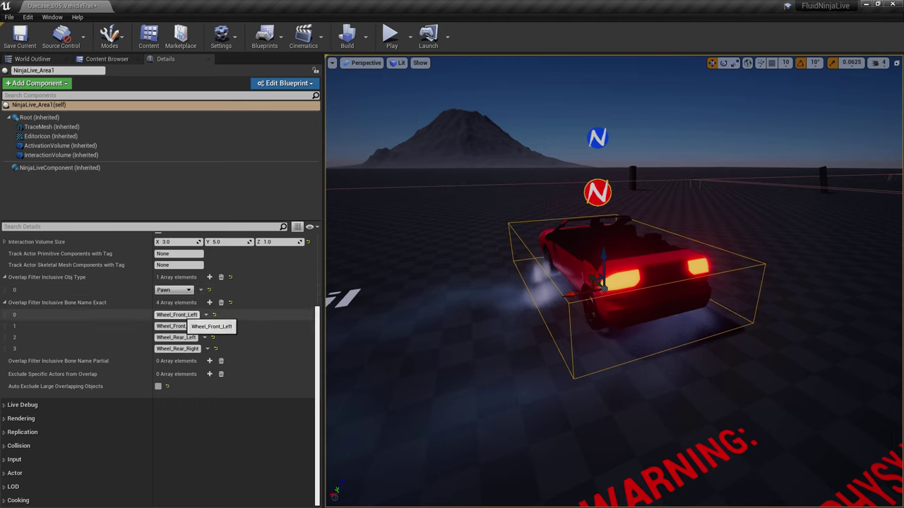
click(177, 327)
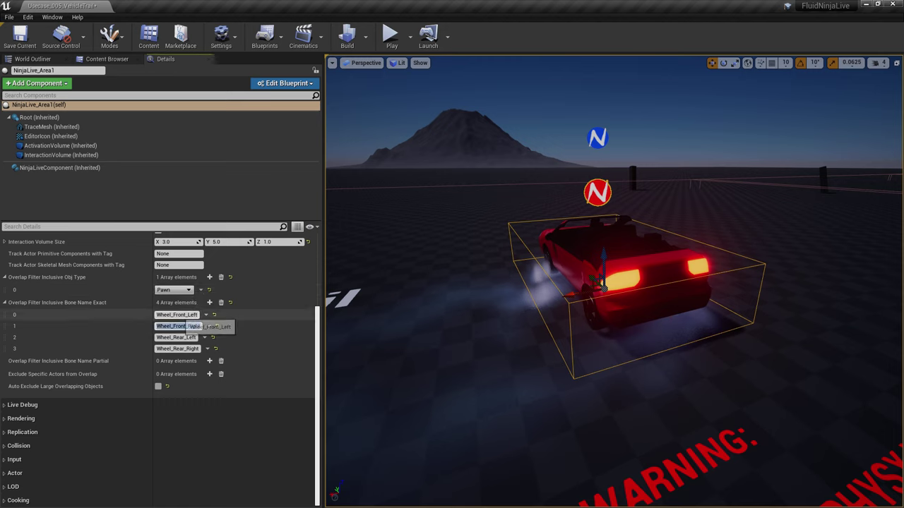
click(181, 315)
click(181, 326)
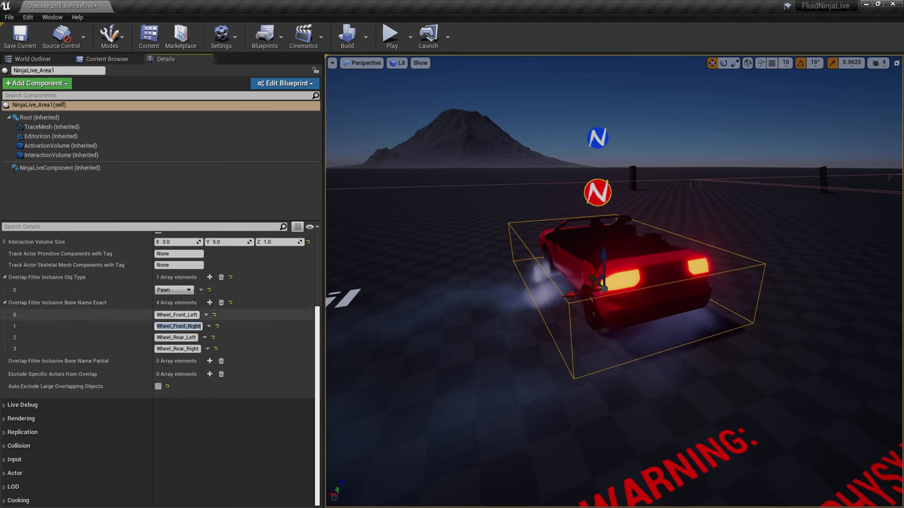
click(176, 337)
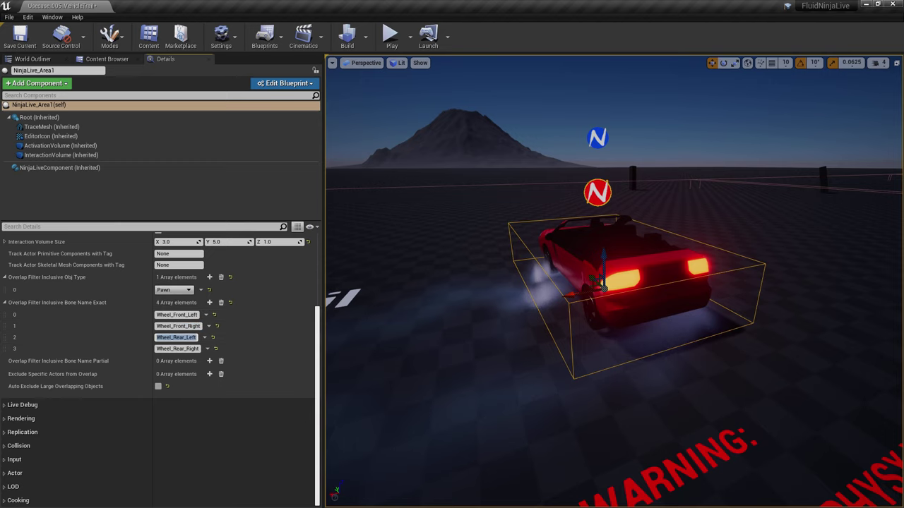
key(w)
right_drag(615, 283, 597, 331)
key(s)
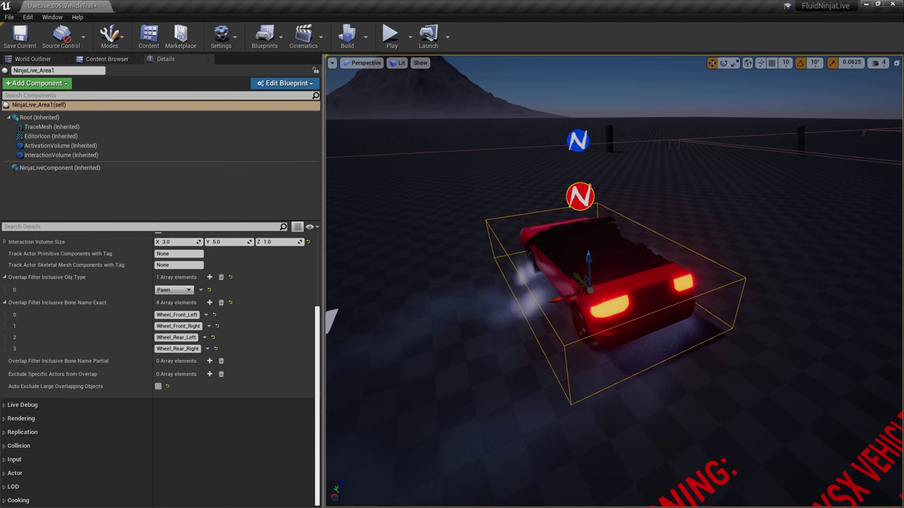
key(w)
right_drag(615, 282, 607, 287)
key(s)
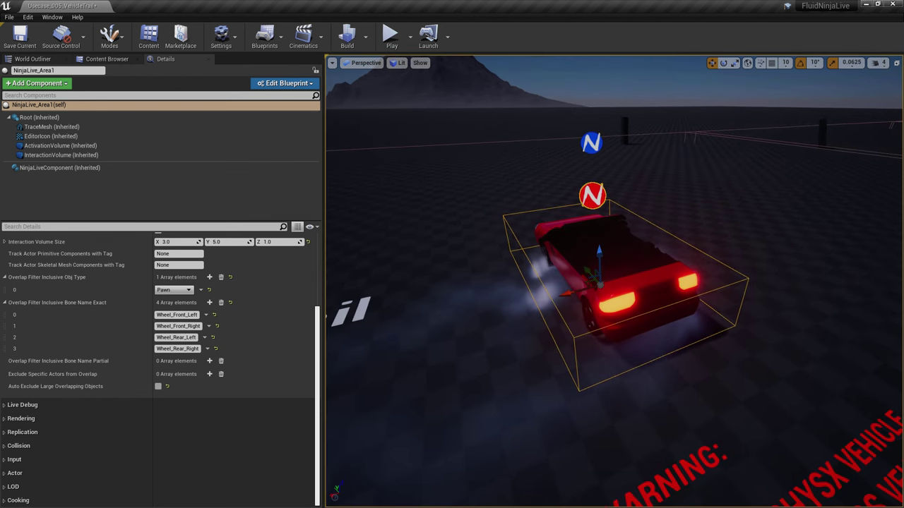
Show the contents of the main FluidNinjaLive content folder
click(107, 58)
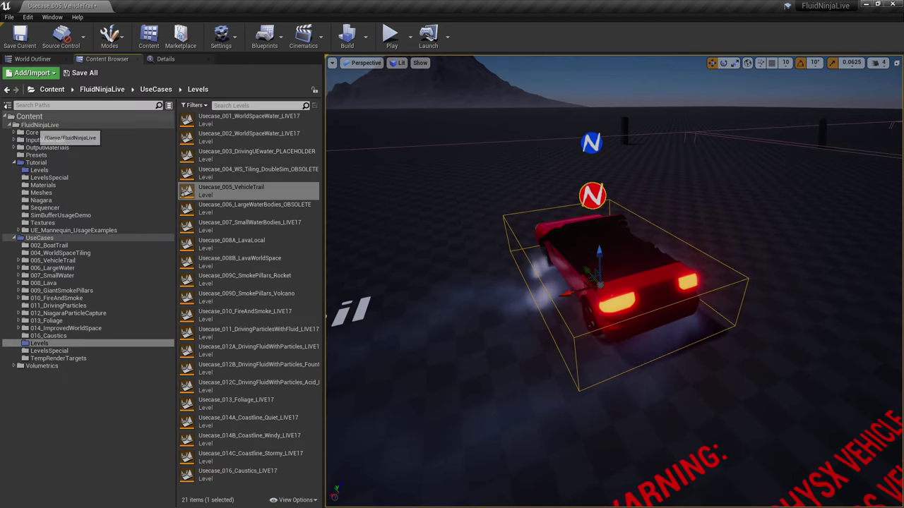
click(40, 125)
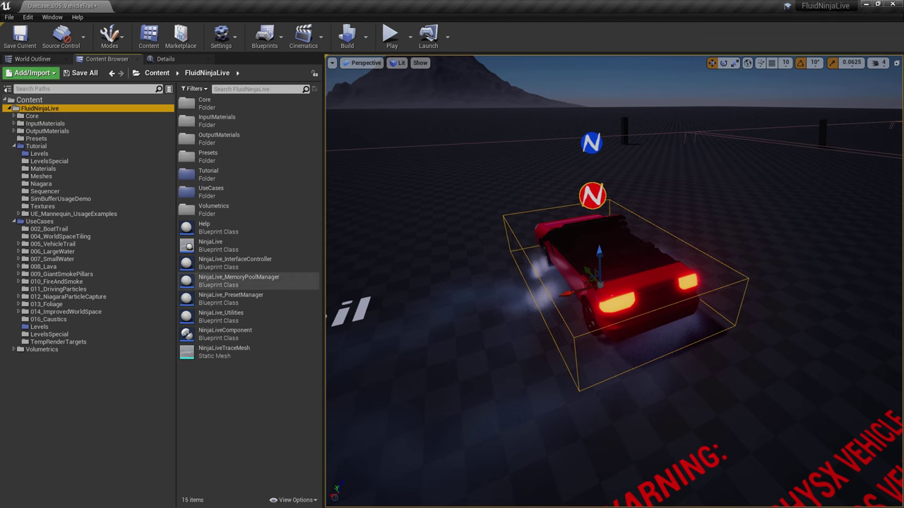
Open the NinjaLive blueprint and enter the BeginOverlapDetection collapsed graph in the Ongoing Overlap Check group
double_click(209, 245)
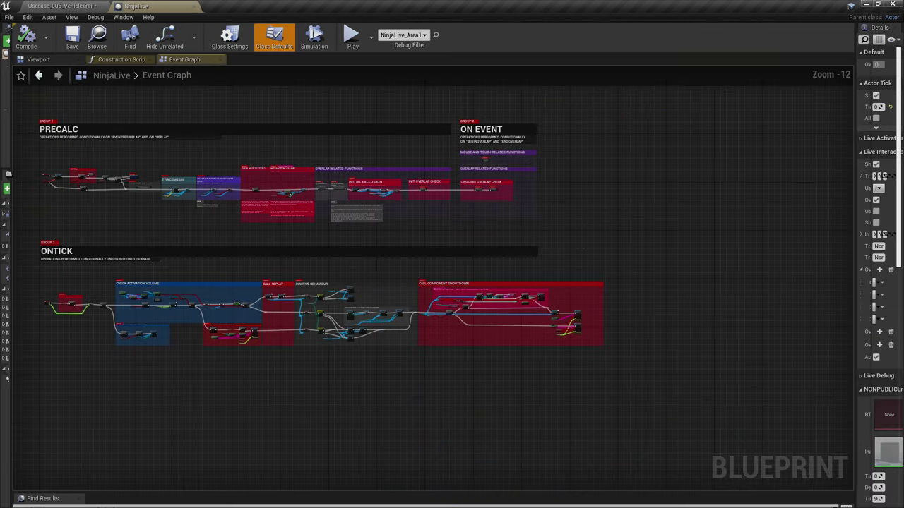
right_drag(451, 226, 459, 300)
scroll(453, 261, up, 4)
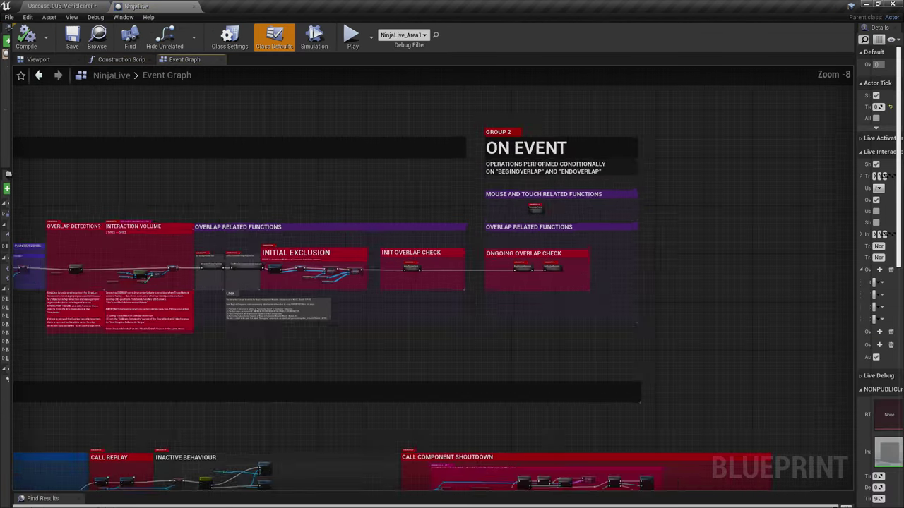
scroll(424, 268, up, 6)
right_drag(665, 292, 281, 305)
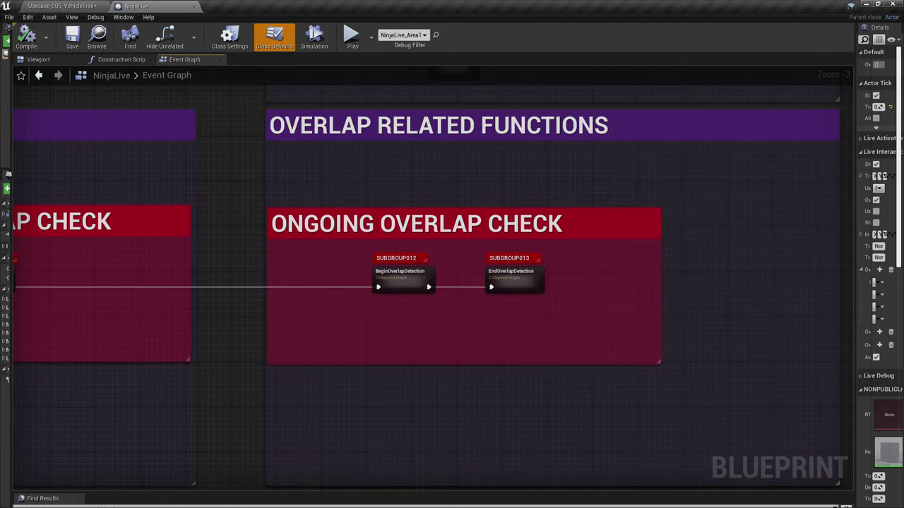
scroll(421, 275, up, 2)
click(421, 274)
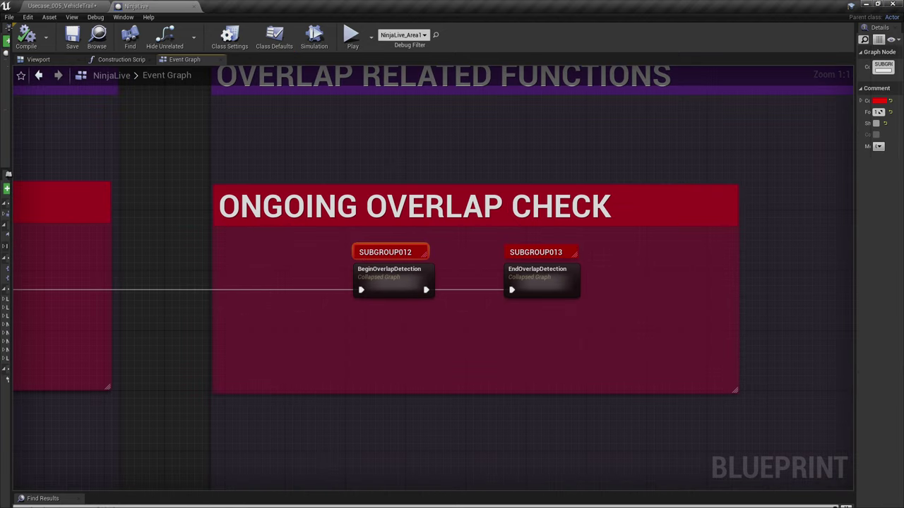
mouse_move(391, 278)
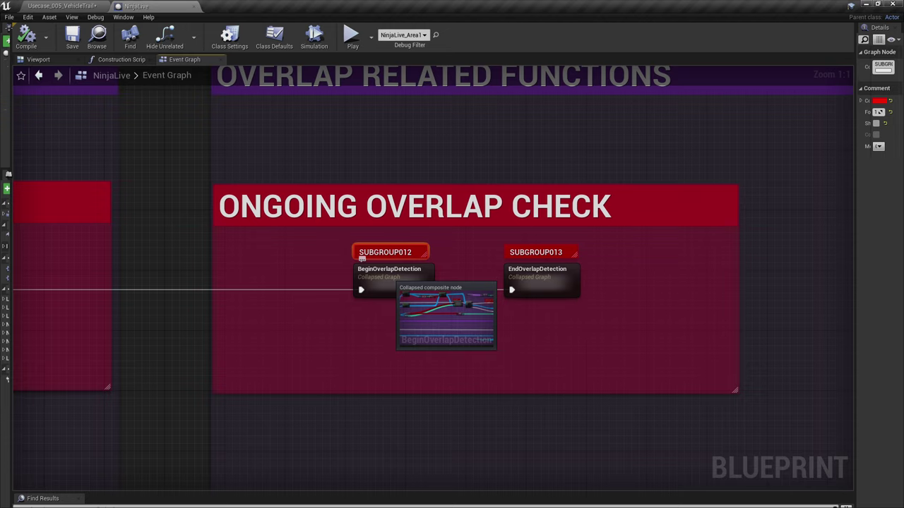
double_click(392, 277)
Find the object type filter in the "Ongoing Overlap control: ADD, GENERIC" section and select the Pawn comparison node after CollisionTypeFilter2
right_drag(347, 302, 603, 307)
scroll(488, 327, up, 5)
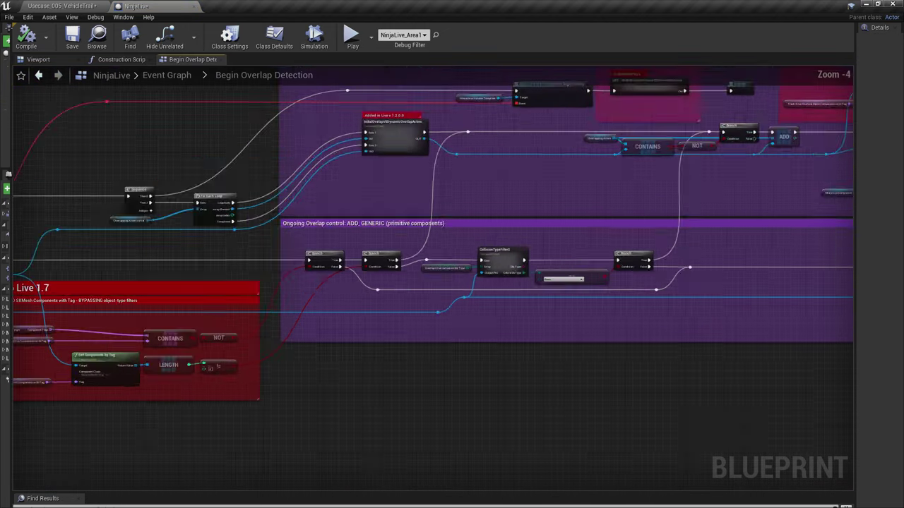
scroll(498, 325, up, 2)
right_drag(733, 271, 568, 325)
scroll(567, 324, up, 2)
drag(494, 226, 550, 288)
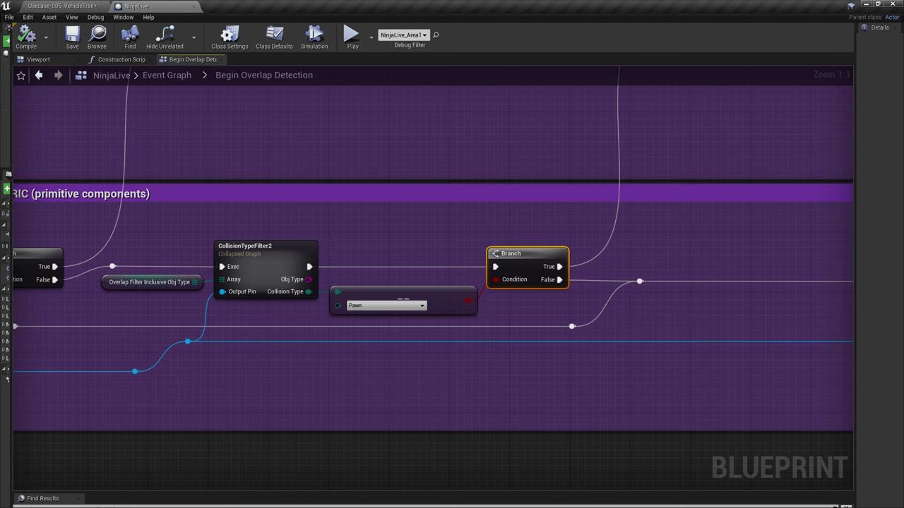
click(481, 335)
right_drag(451, 332, 550, 335)
click(538, 299)
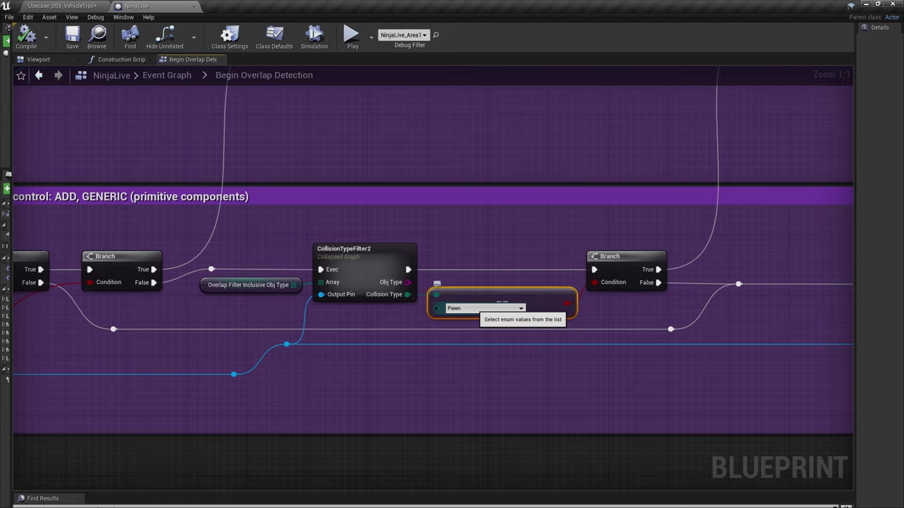
Examine the nodes around the Pawn comparison in the generic and pawn body parts (bones) sections
scroll(613, 220, down, 3)
right_drag(718, 170, 505, 343)
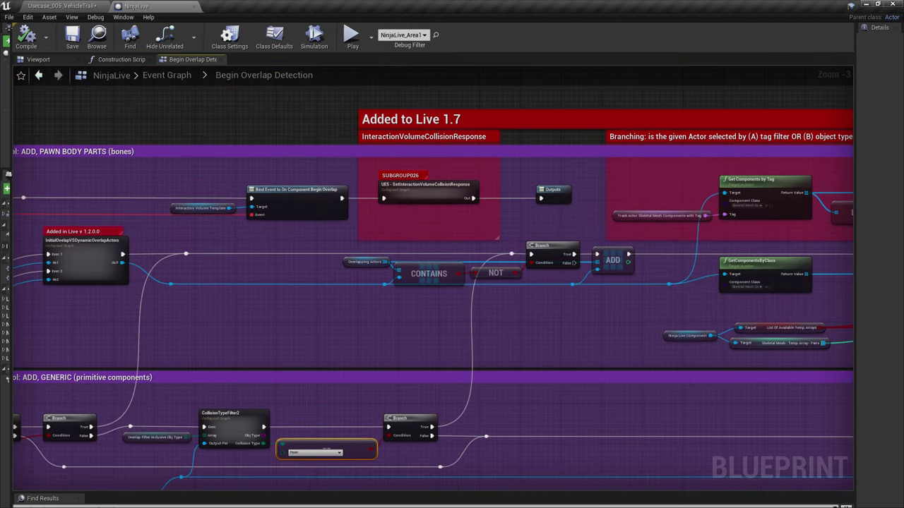
key(Home)
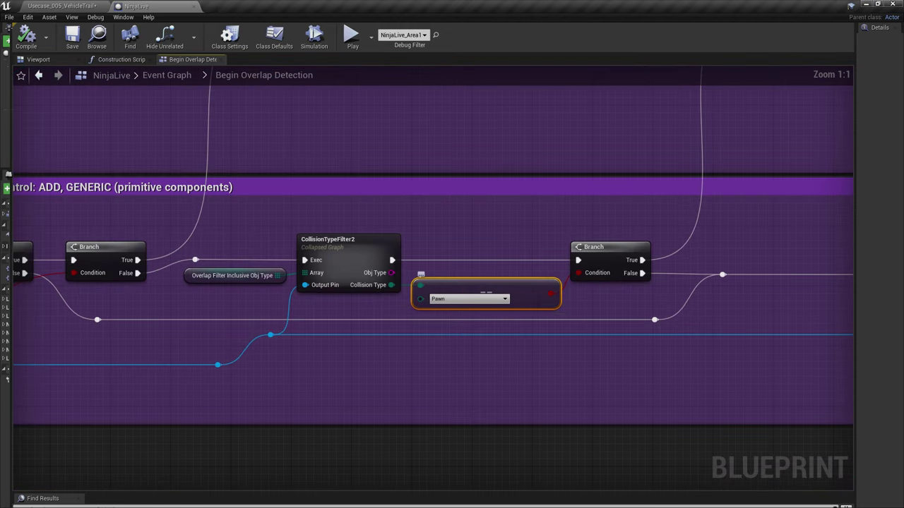
right_drag(756, 299, 257, 306)
scroll(731, 293, down, 3)
right_drag(733, 289, 274, 292)
key(Home)
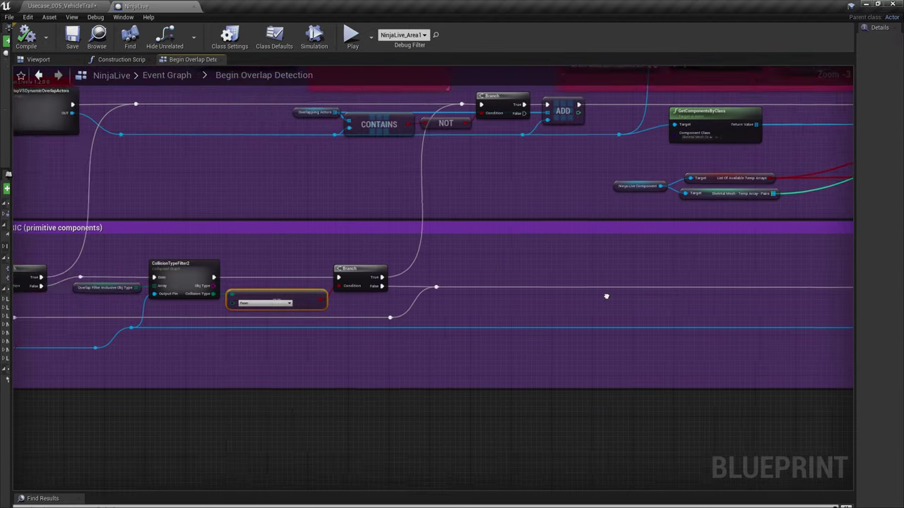
List the object types offered by the Pawn comparison node, leave Pawn chosen and deselect the node
key(Home)
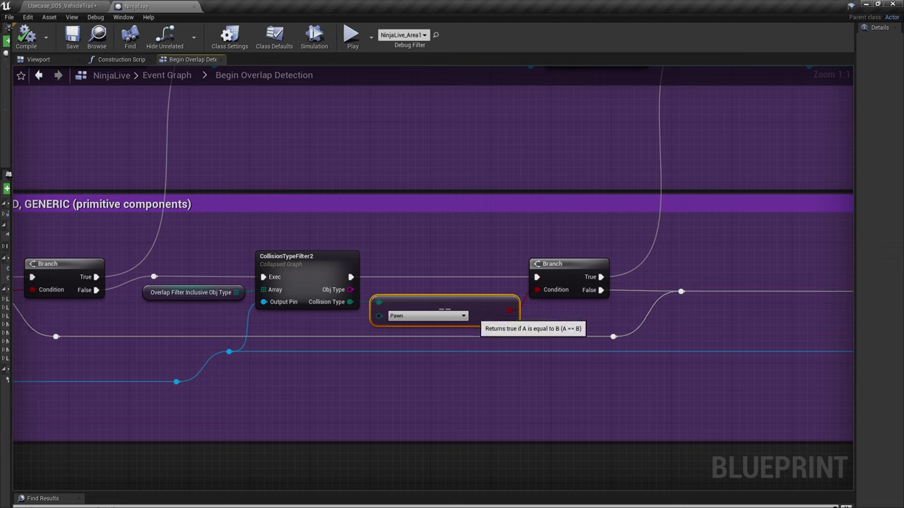
click(463, 315)
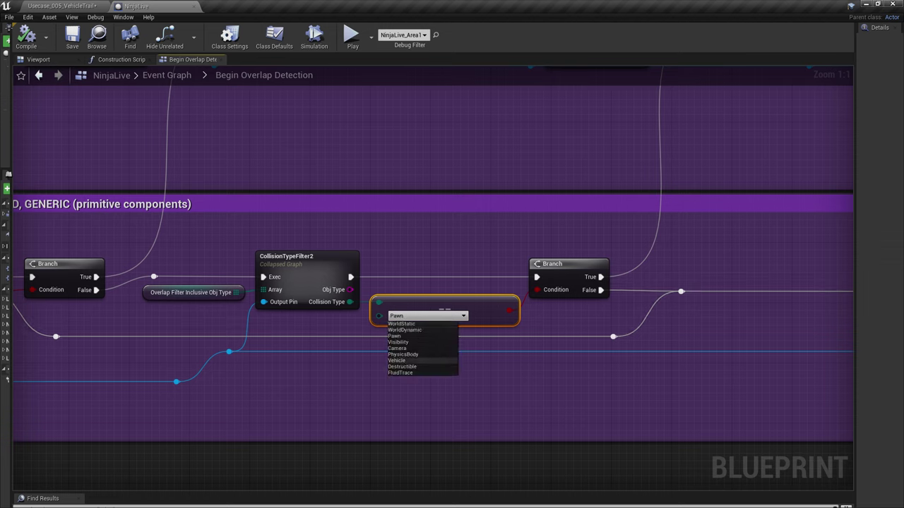
click(487, 392)
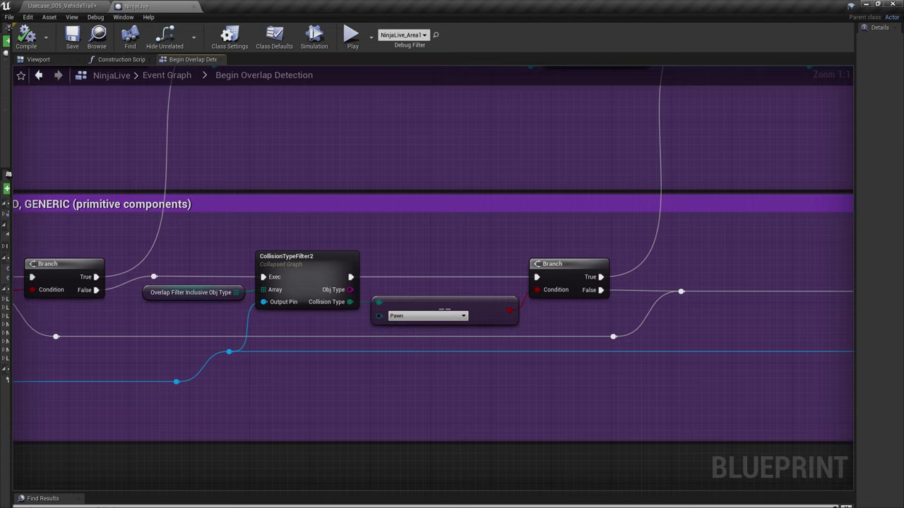
Trace the final Branch's True output from the generic section into the Overlapping Actors check of the bones section
right_drag(737, 152, 639, 252)
scroll(692, 222, down, 1)
right_drag(699, 220, 619, 329)
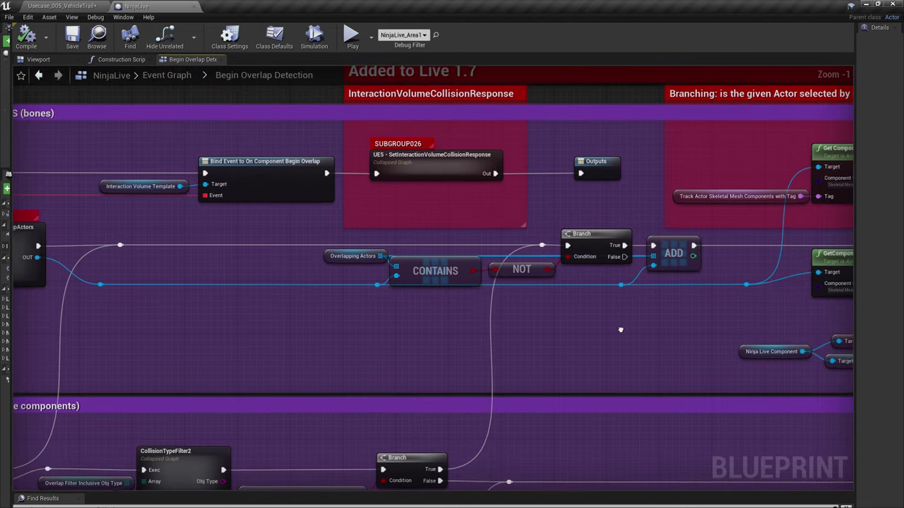
right_drag(529, 375, 668, 276)
scroll(622, 294, down, 2)
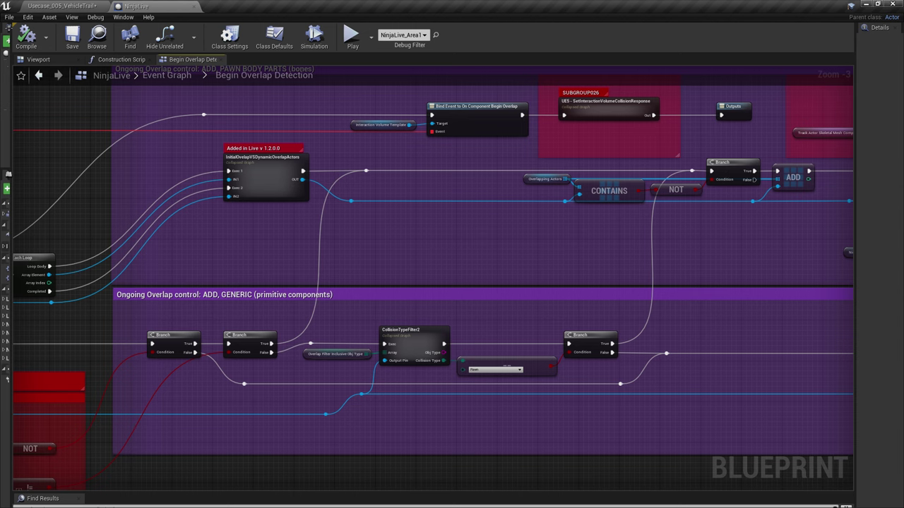
Return to the level, select the Stage 5 torch character and show its NinjaLiveComponent's Live Interaction settings
click(91, 7)
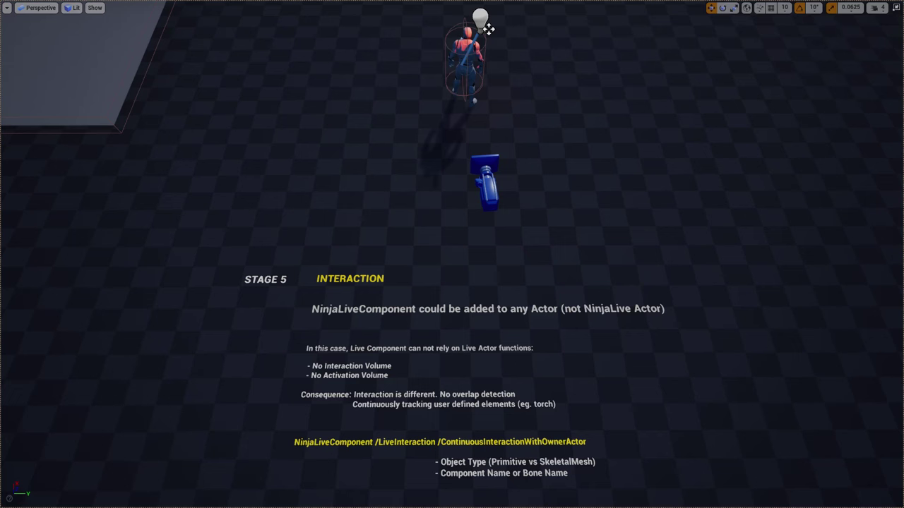
ctrl+alt+drag(205, 249, 402, 299)
click(487, 28)
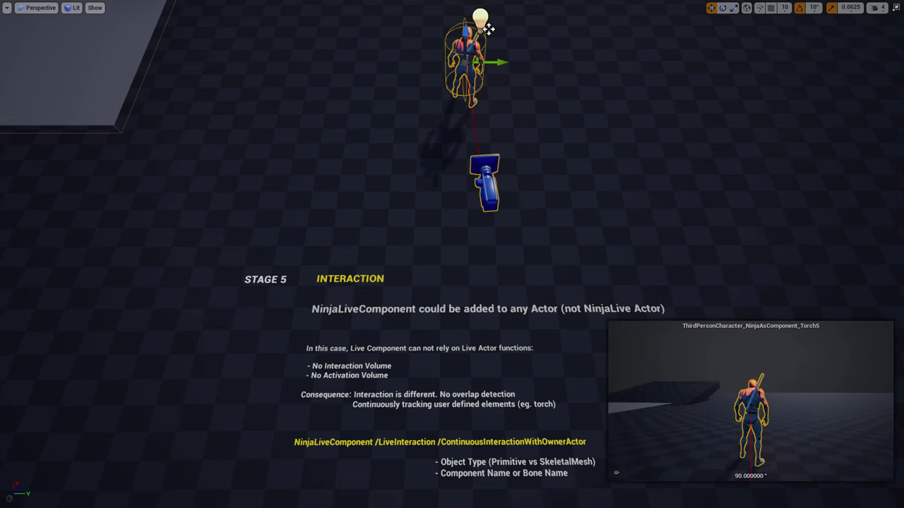
key(F11)
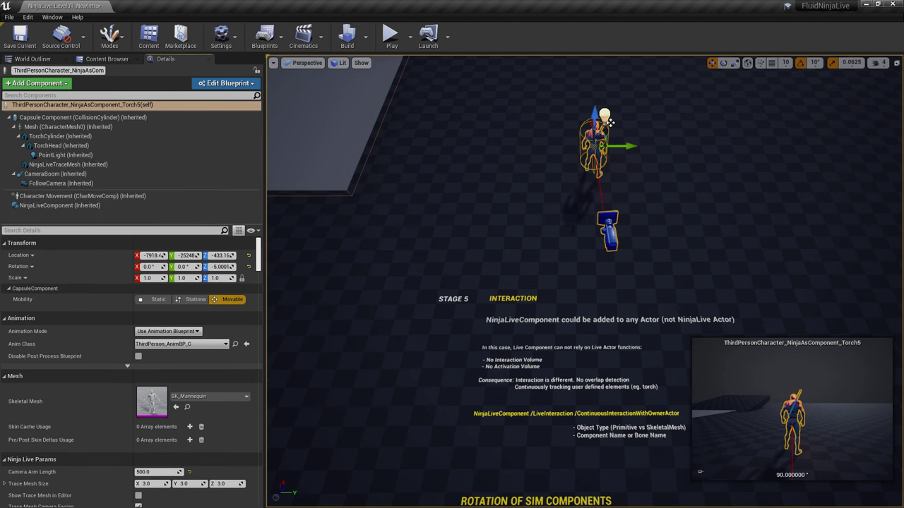
click(60, 205)
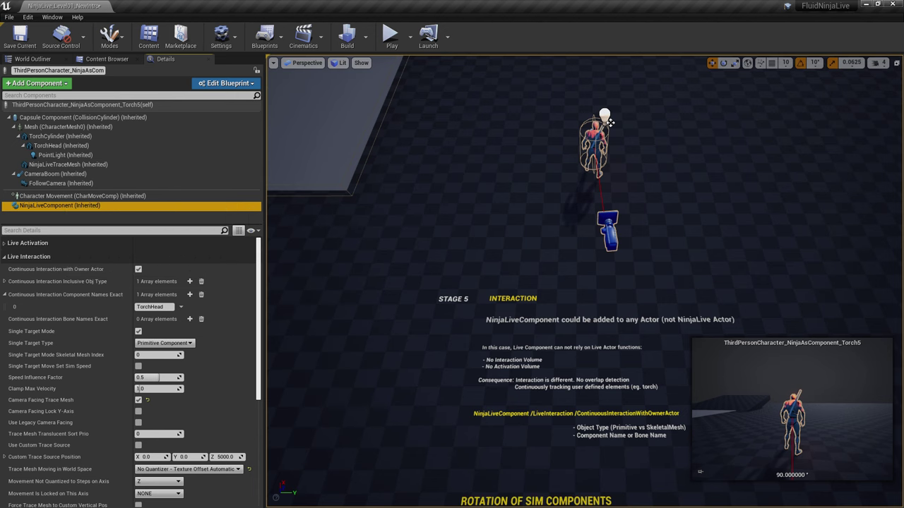
Select the NinjaLive7 container on the neighbouring stage, move it across the floor and undo the move
right_drag(564, 268, 452, 198)
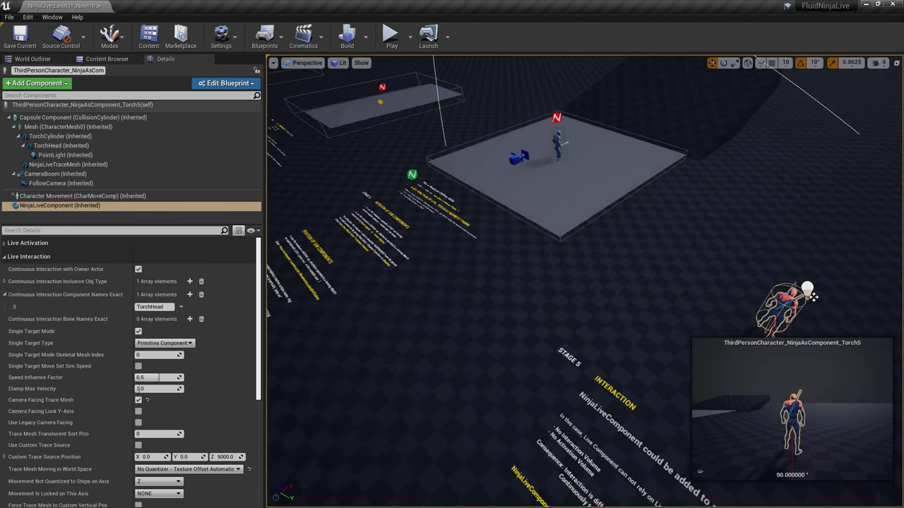
click(565, 185)
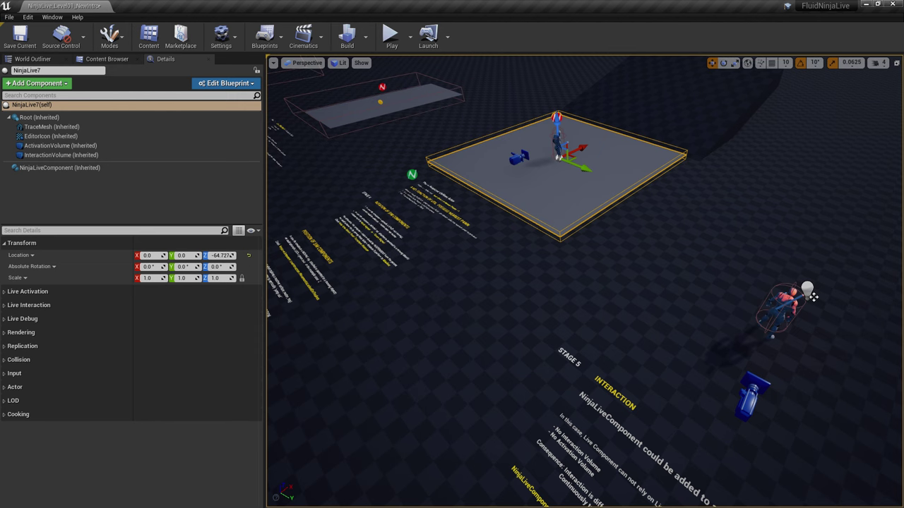
click(814, 297)
click(573, 158)
drag(571, 151, 434, 200)
key(ctrl+z)
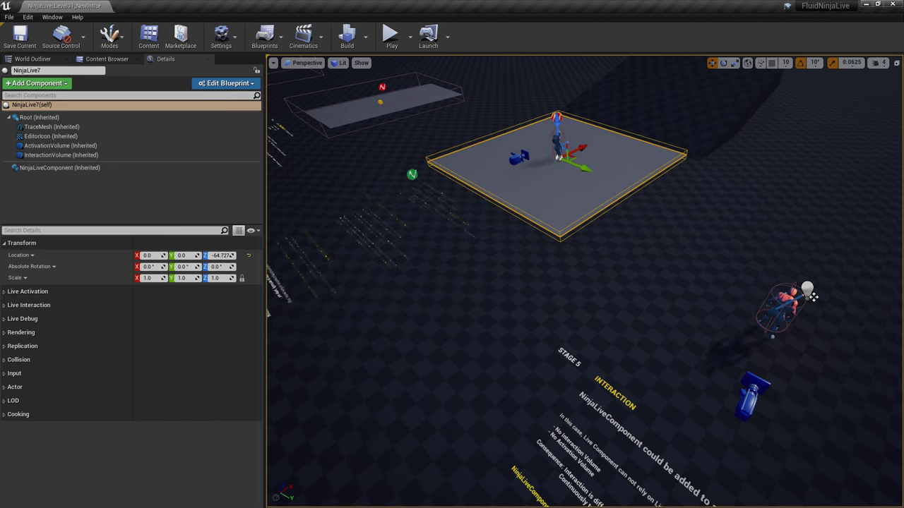
Inspect the torch character's NinjaLiveComponent settings again and locate the NinjaLiveComponent blueprint class in the FluidNinjaLive folder
click(494, 275)
right_drag(494, 276, 648, 297)
click(609, 175)
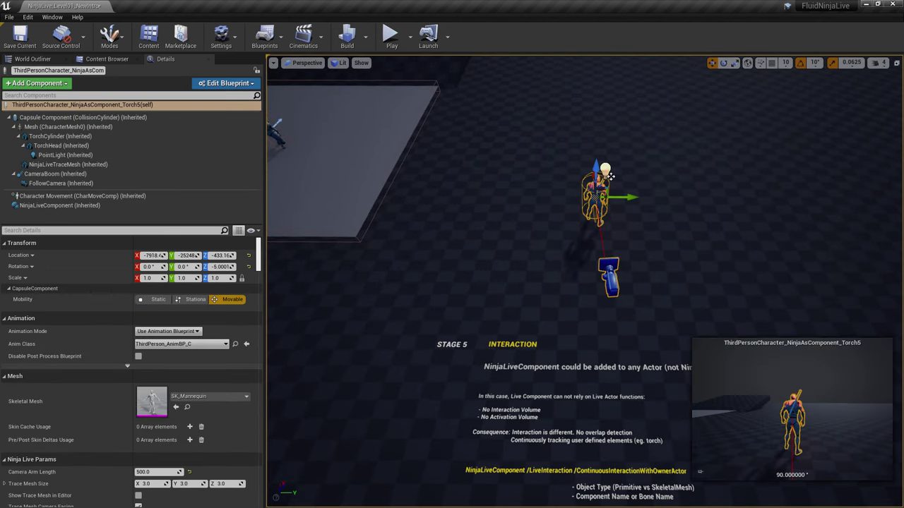
click(64, 205)
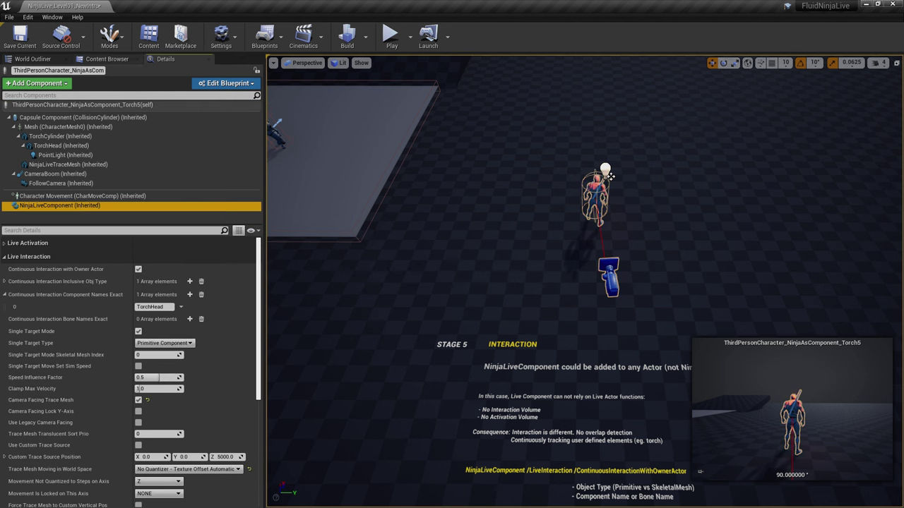
click(107, 59)
click(169, 340)
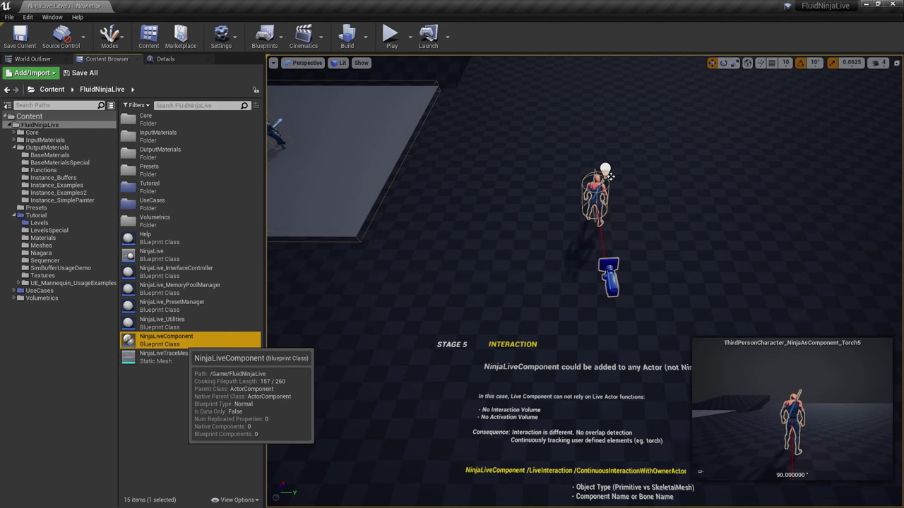
Search the torch character's addable components for "live", add nothing and deselect the character
click(608, 175)
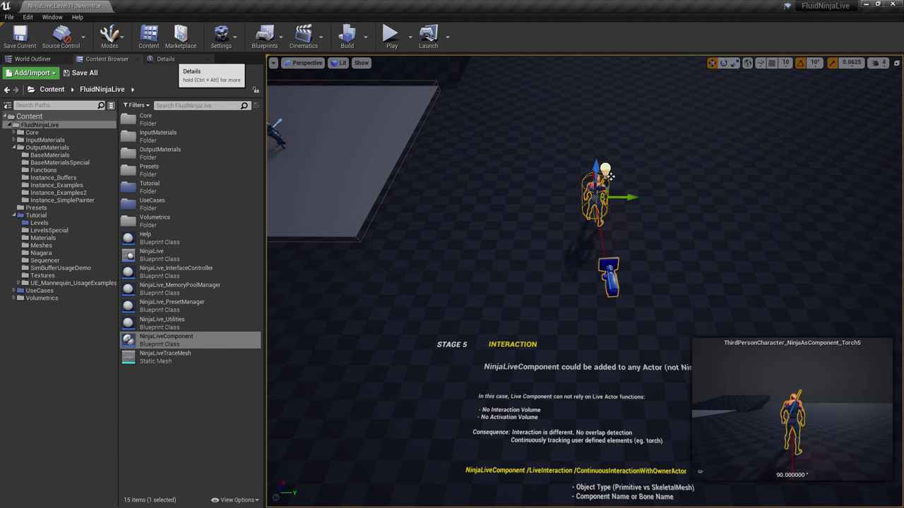
click(165, 59)
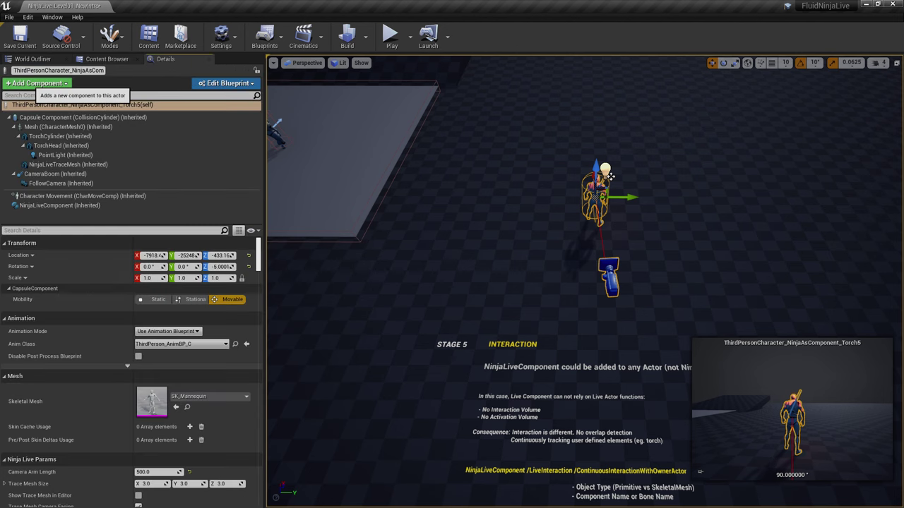
click(35, 83)
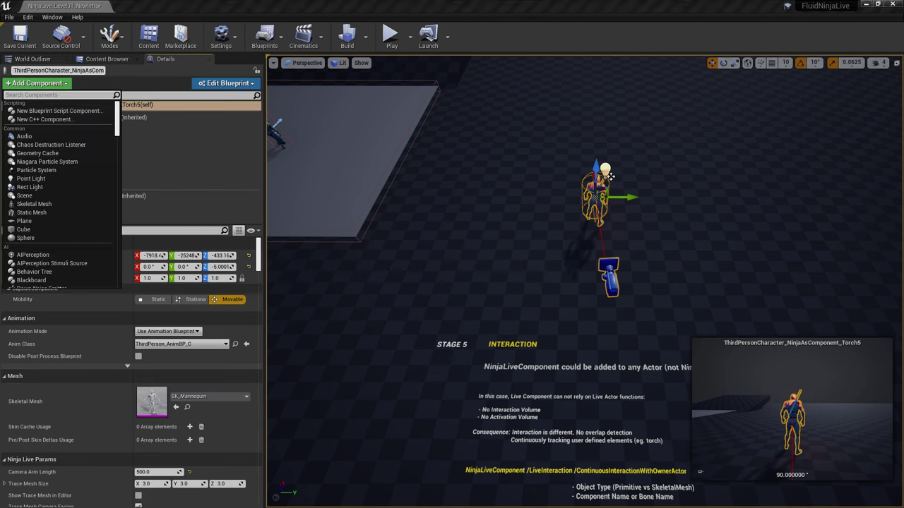
text(live)
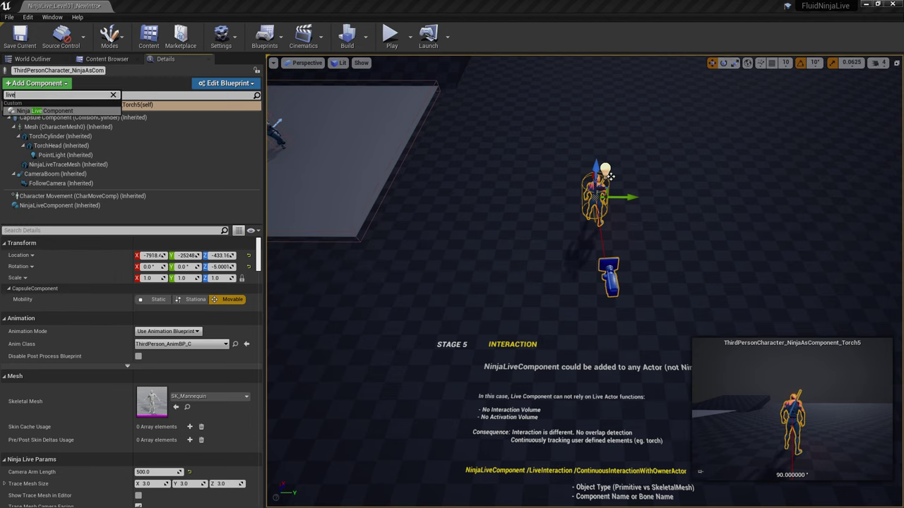
click(80, 214)
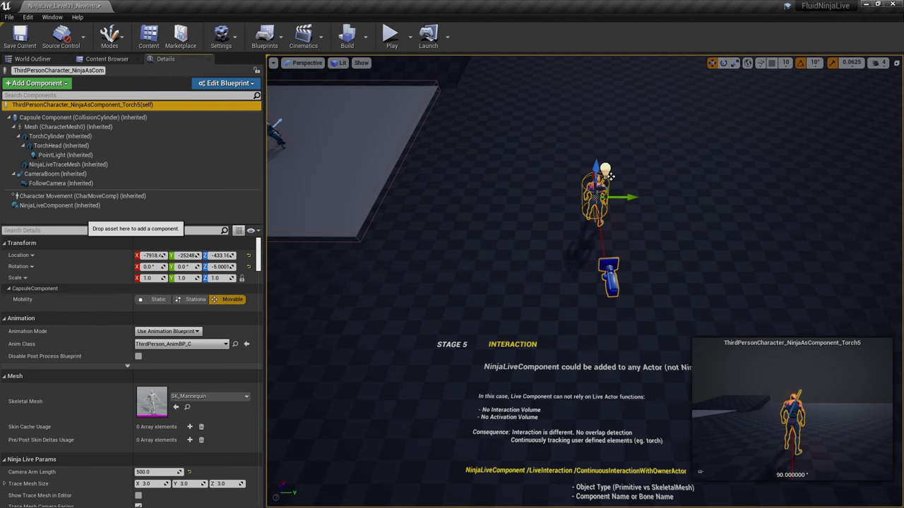
key(Escape)
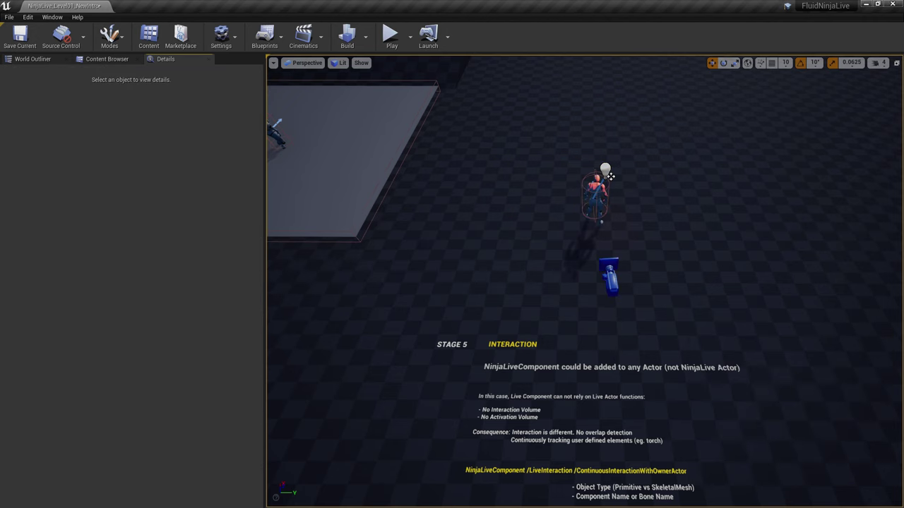
Compare the component lists of the torch character and the NinjaLive7 container by selecting each actor in turn
click(611, 177)
right_drag(611, 176, 609, 114)
middle_drag(608, 113, 562, 117)
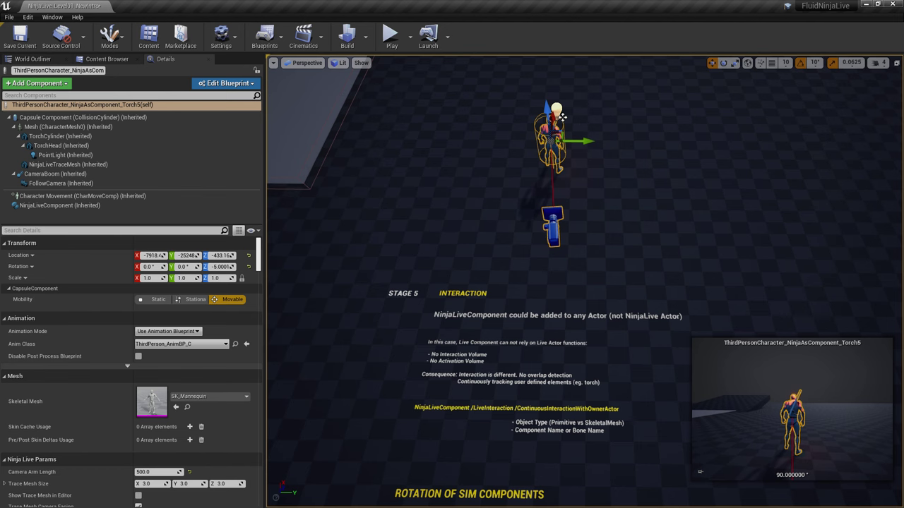
right_drag(562, 117, 659, 226)
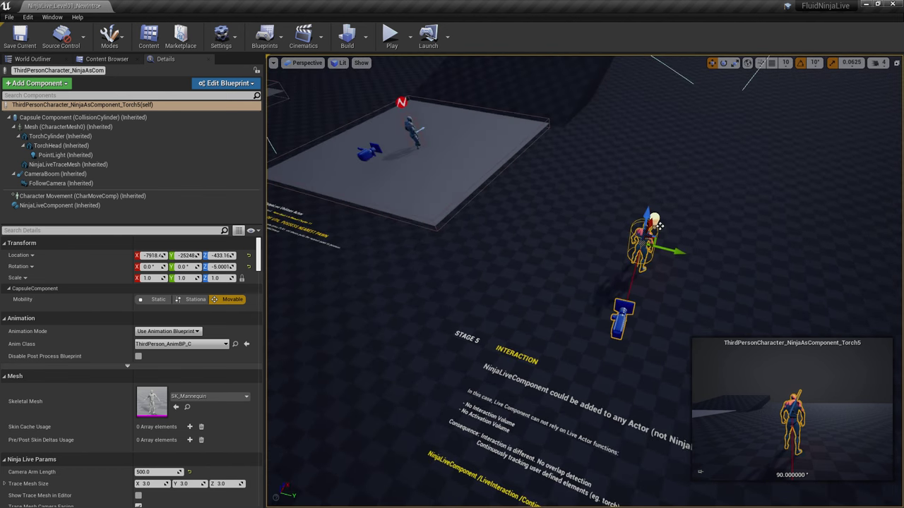
click(401, 103)
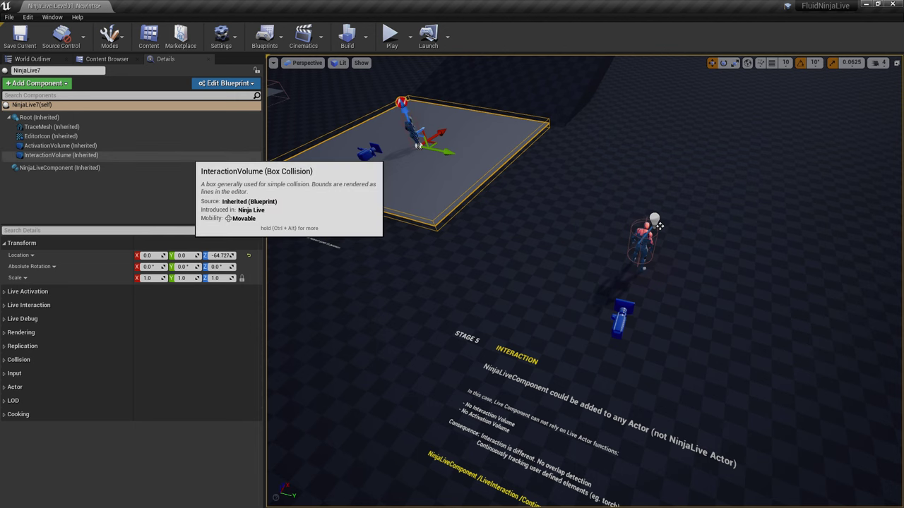
Inspect the NinjaLive7 container's ActivationVolume and InteractionVolume components, and leave the container's selection
click(60, 146)
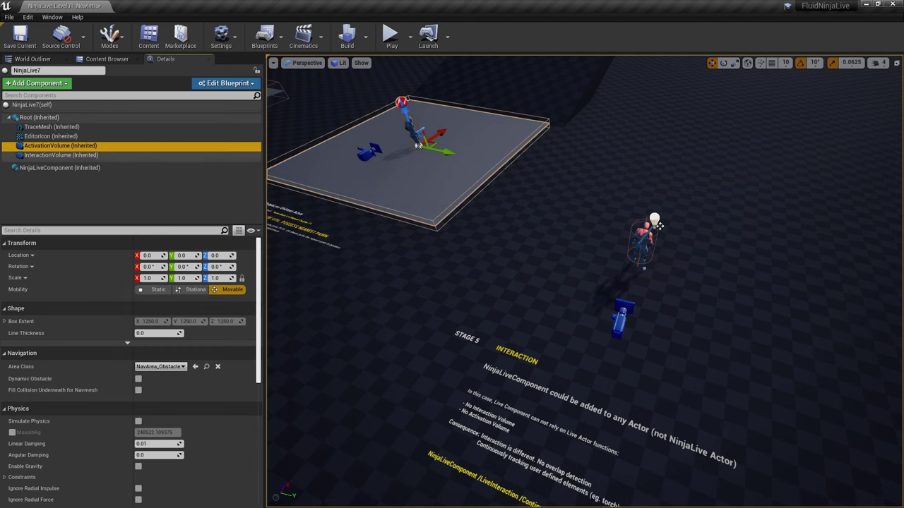
click(61, 155)
click(659, 224)
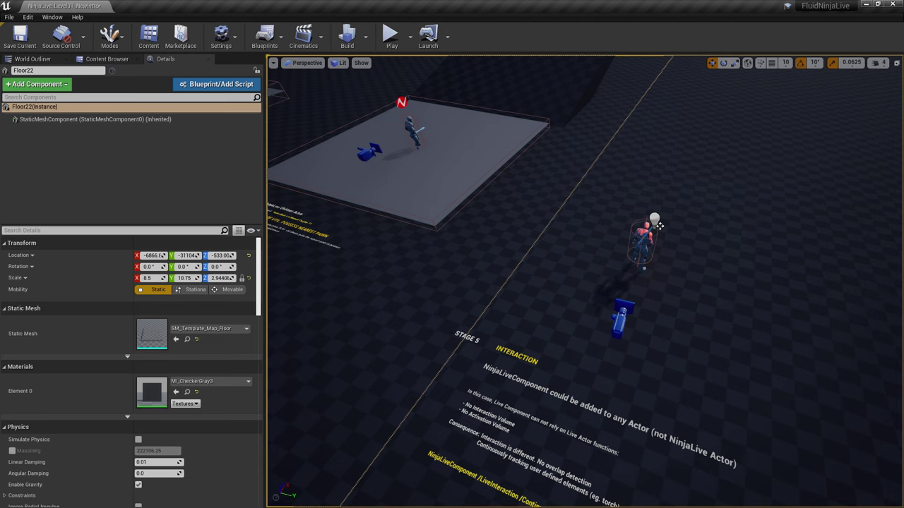
Select the torch character's NinjaLiveComponent, examine its Continuous Interaction with Owner Actor setting and widen the property name column
click(658, 225)
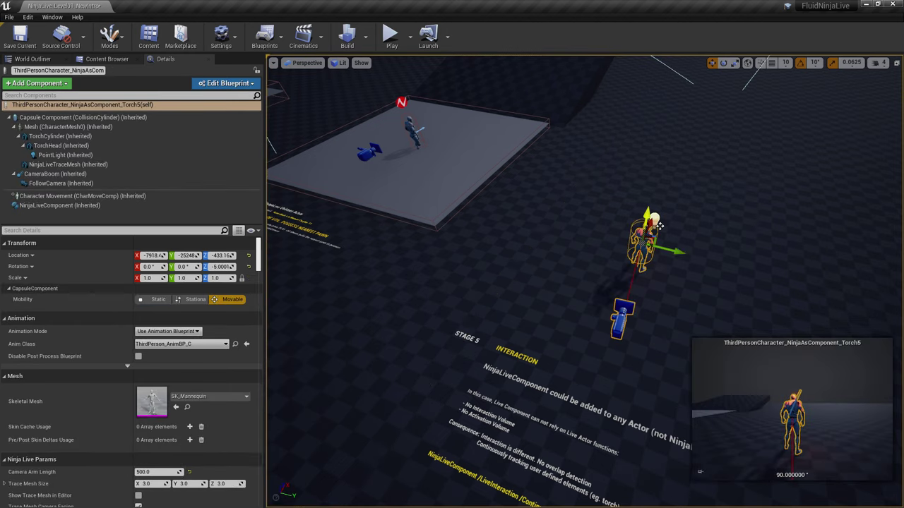
click(55, 206)
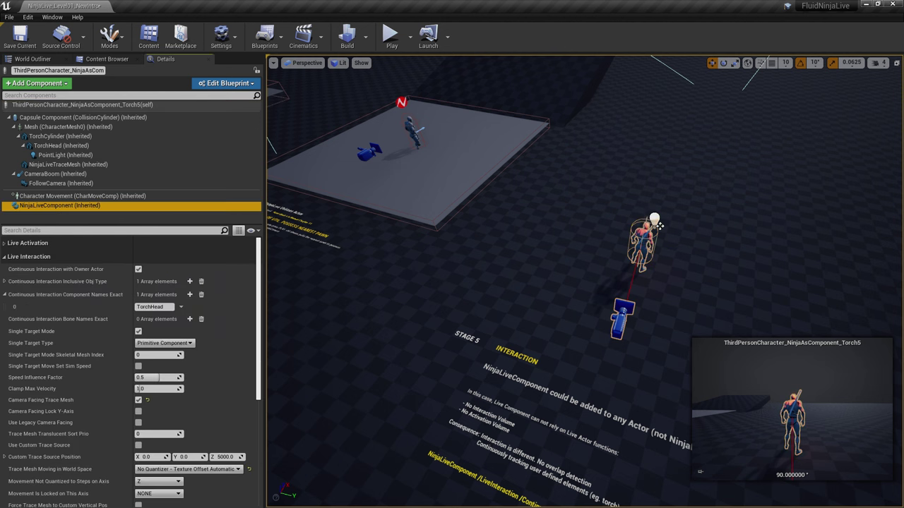
right_drag(494, 268, 593, 318)
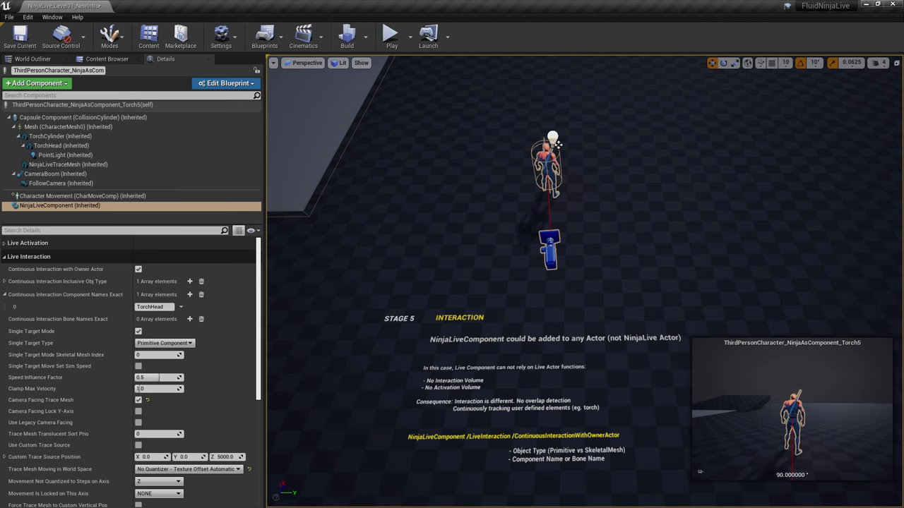
mouse_move(101, 269)
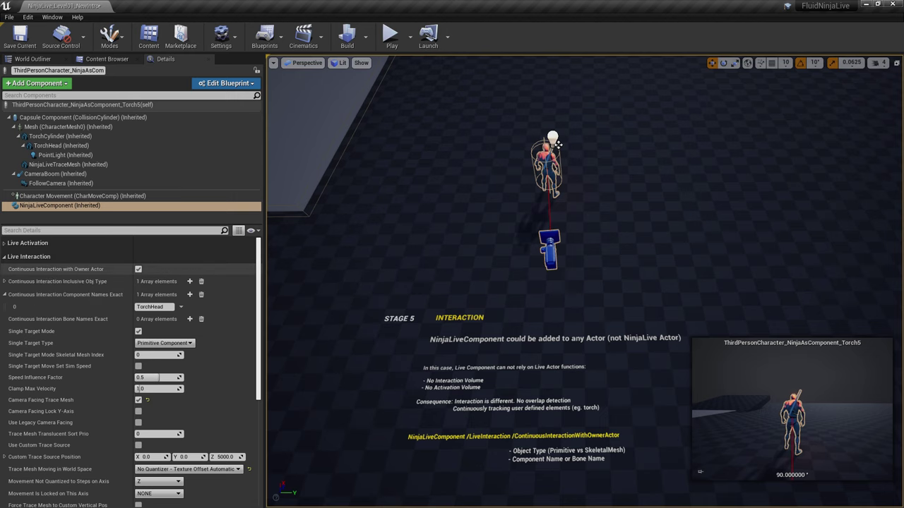
drag(134, 282, 144, 281)
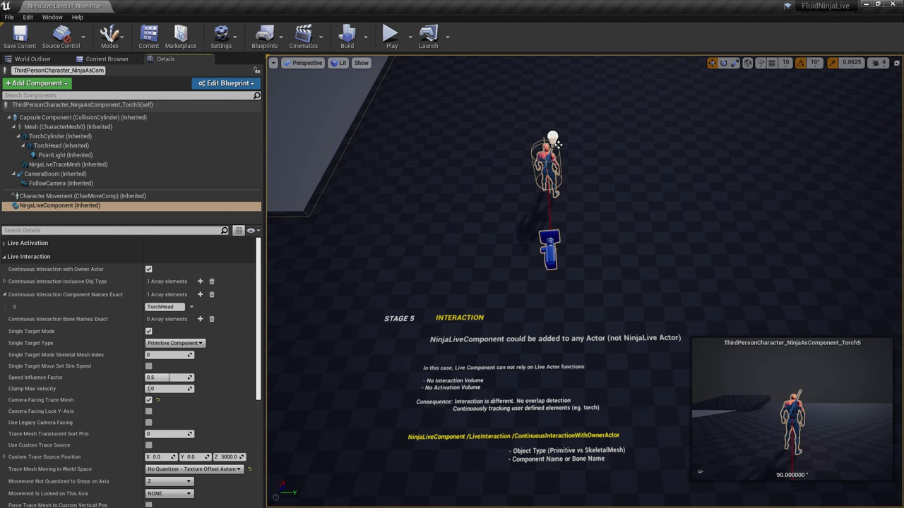
Play the level with the torch character, run it briefly across the floor to watch the torch flame, and end the play session
right_drag(565, 282, 522, 219)
scroll(638, 222, down, 5)
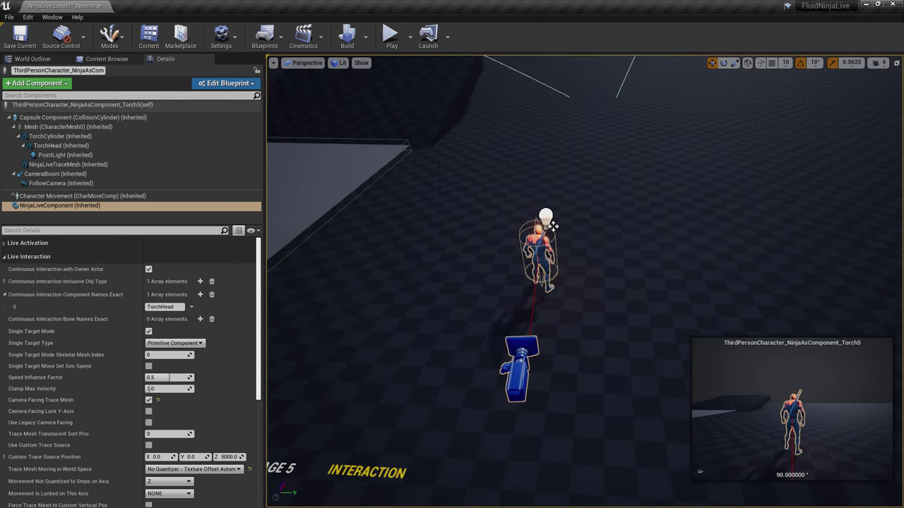
click(553, 226)
key(alt+p)
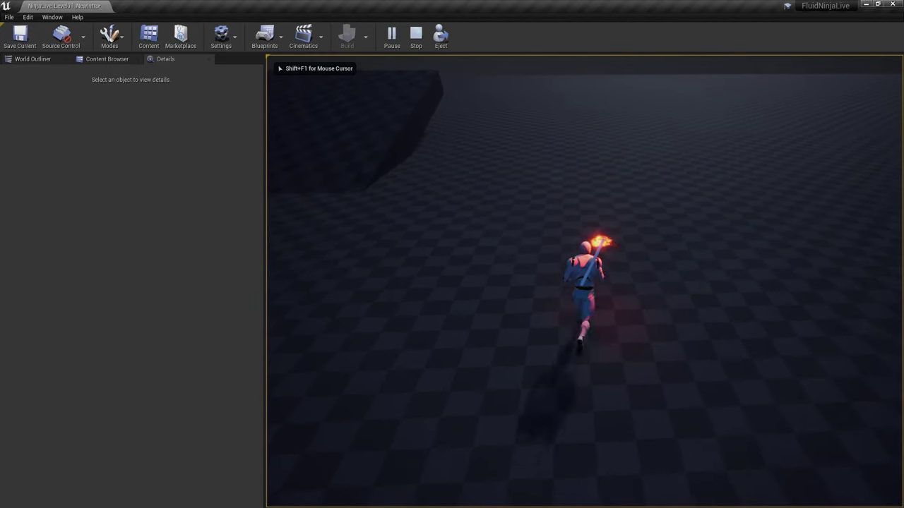
key(a)
key(w)
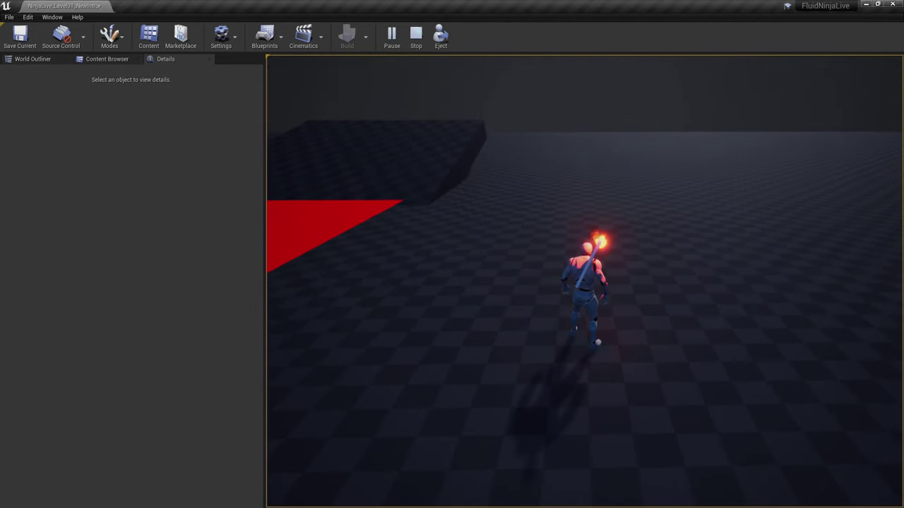
key(Escape)
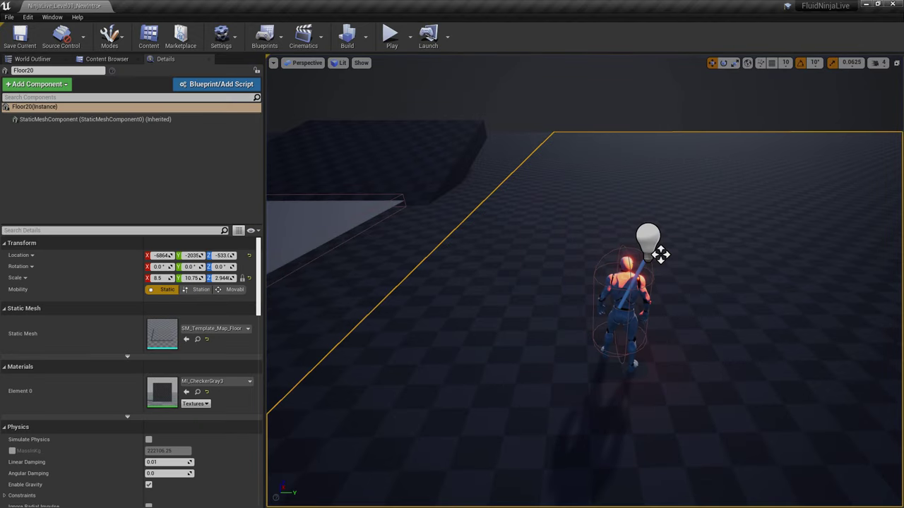
Reselect the torch character's NinjaLiveComponent and examine the component and bone name filters, including the TorchHead entry
key(w)
key(s)
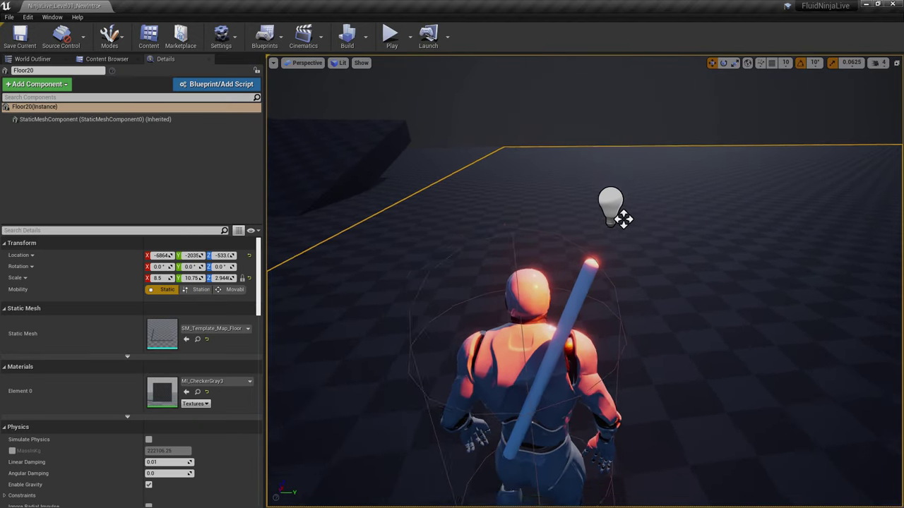
click(604, 262)
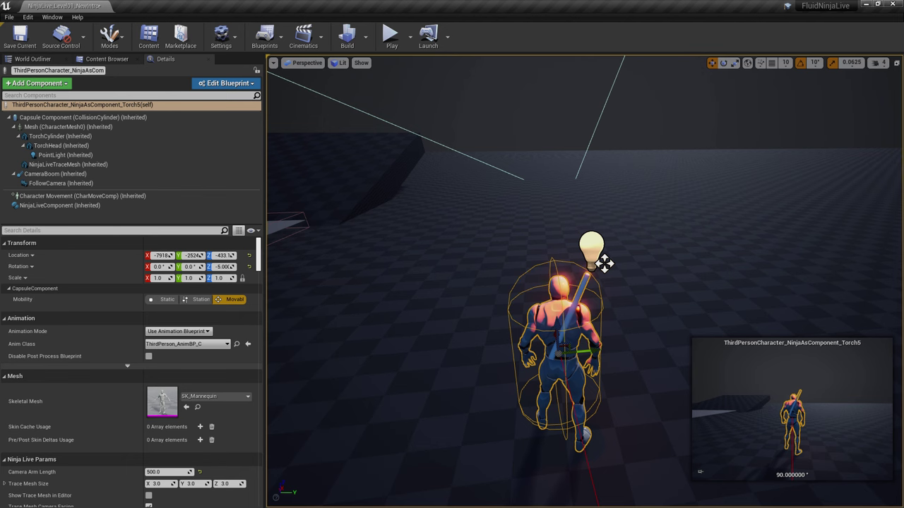
click(60, 206)
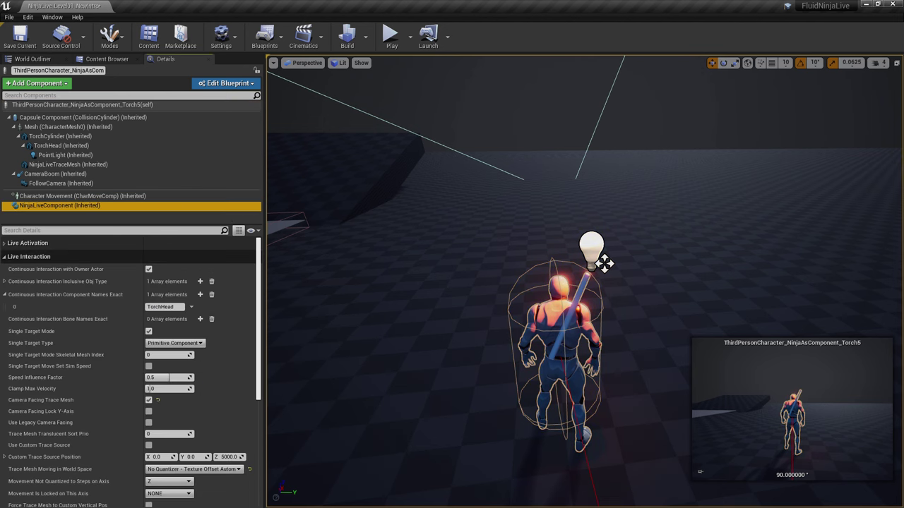
mouse_move(35, 331)
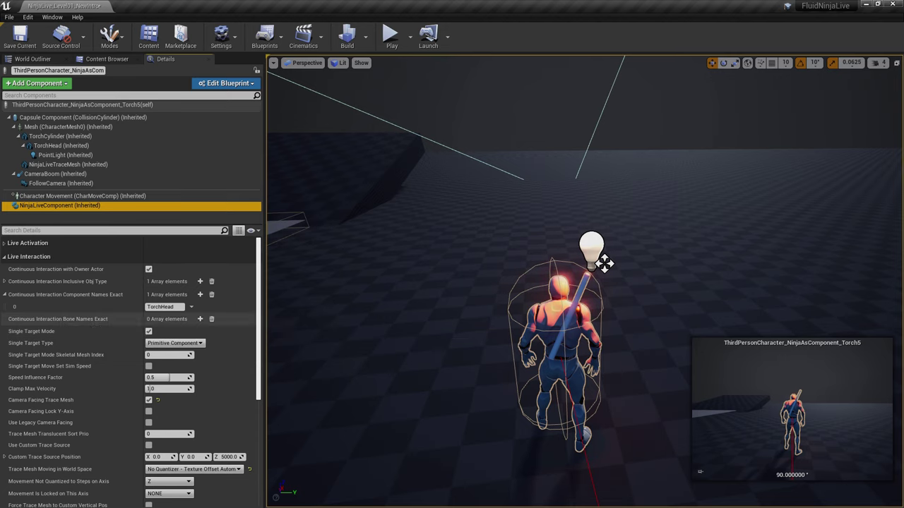
mouse_move(28, 295)
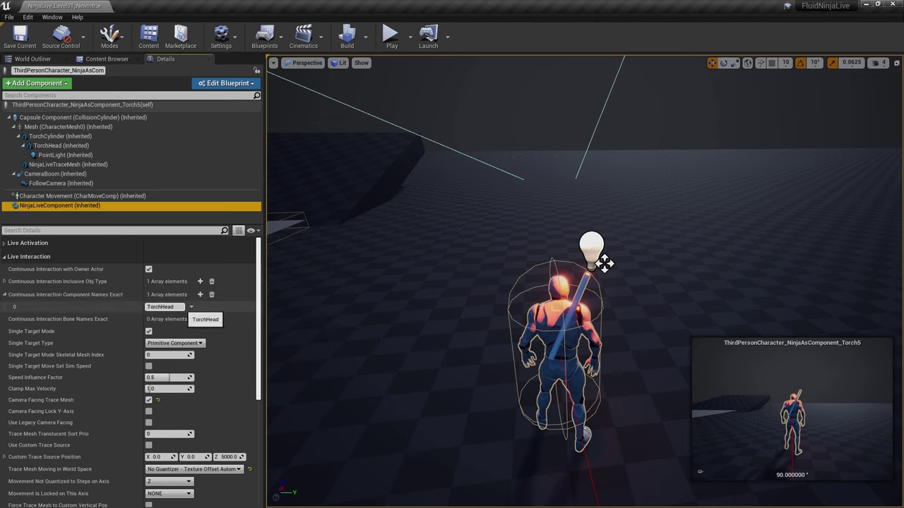
click(178, 307)
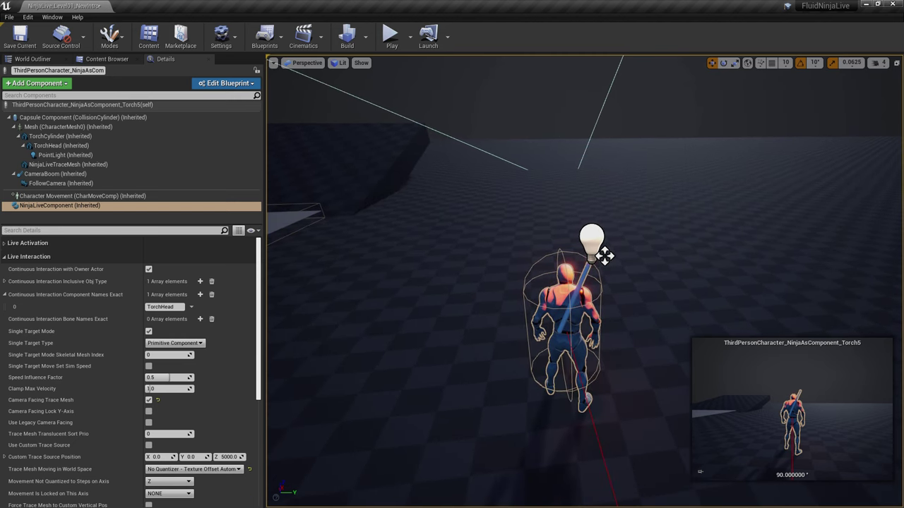
Review the Single Target Type options, keeping Primitive Component, and expand Continuous Interaction Inclusive Obj Type to check its options, keeping WorldDynamic
click(175, 344)
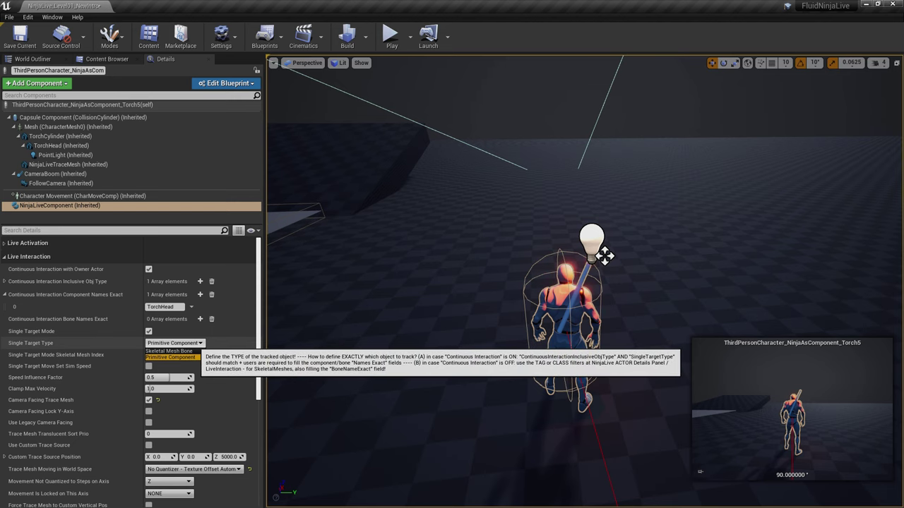
click(171, 357)
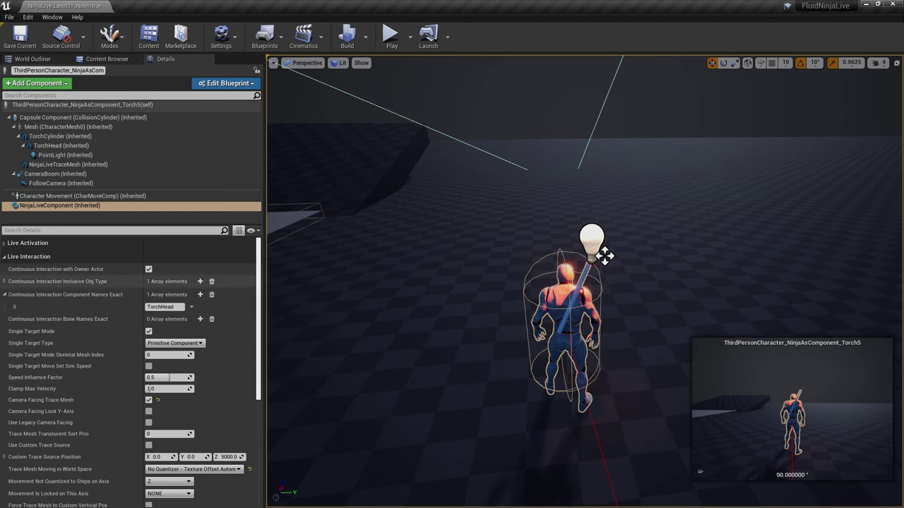
click(5, 281)
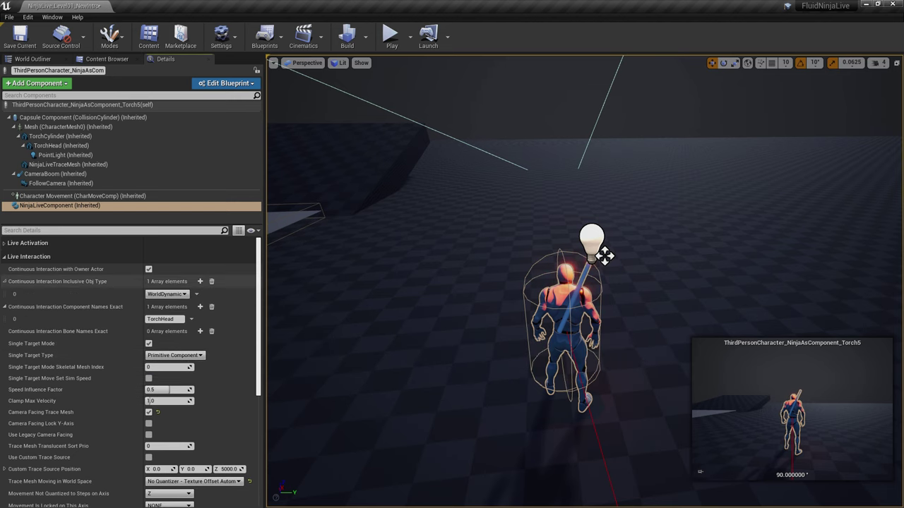
click(167, 294)
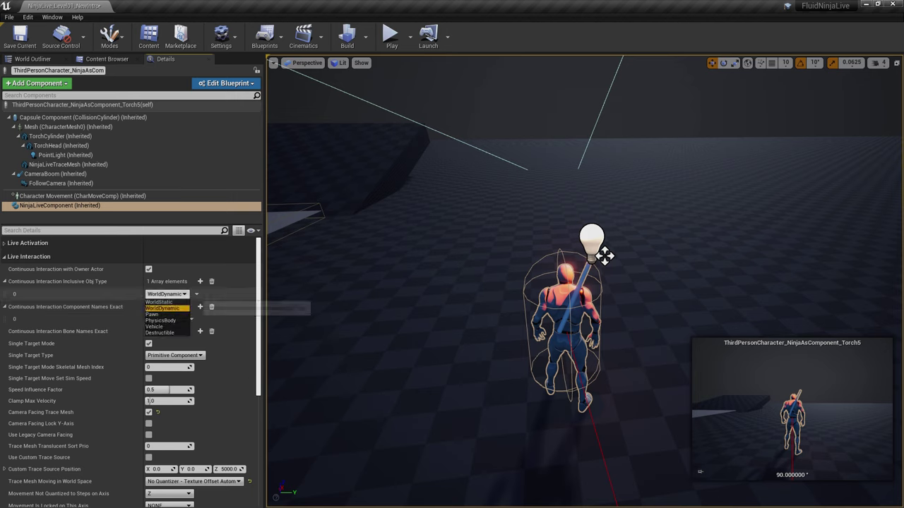
click(186, 295)
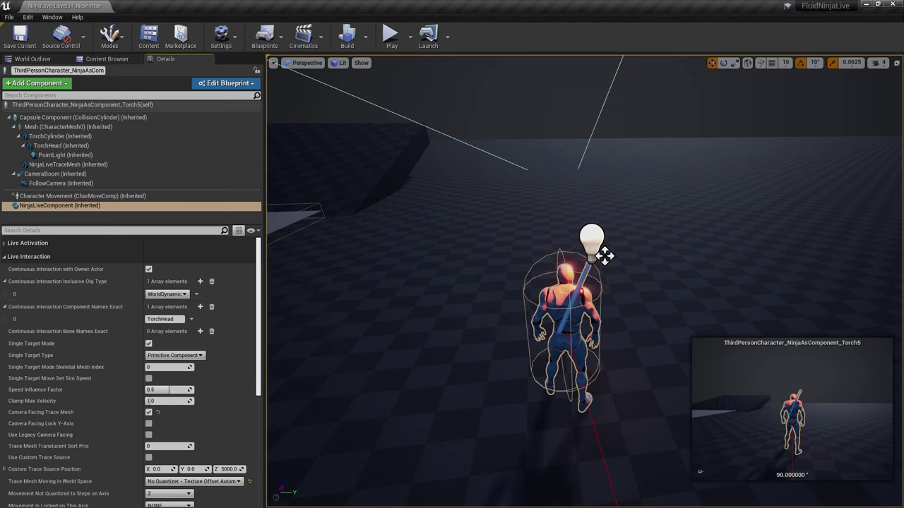
Select the neighbouring NinjaLive7 container for comparison, and return the selection to the torch character
right_drag(536, 283, 454, 279)
key(s)
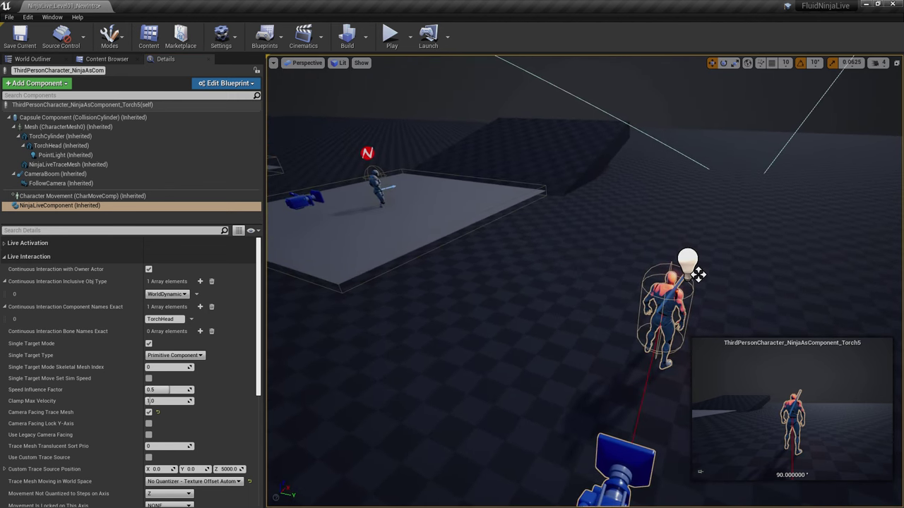
click(382, 204)
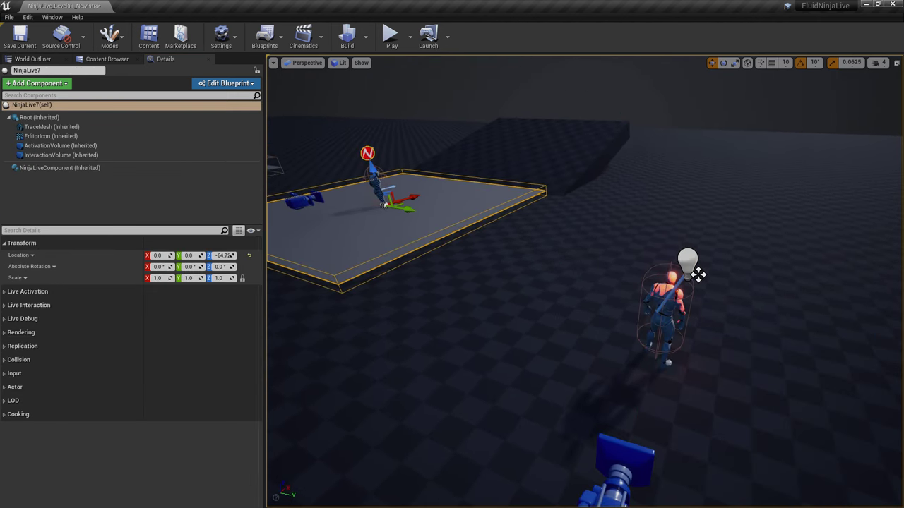
click(698, 275)
key(f)
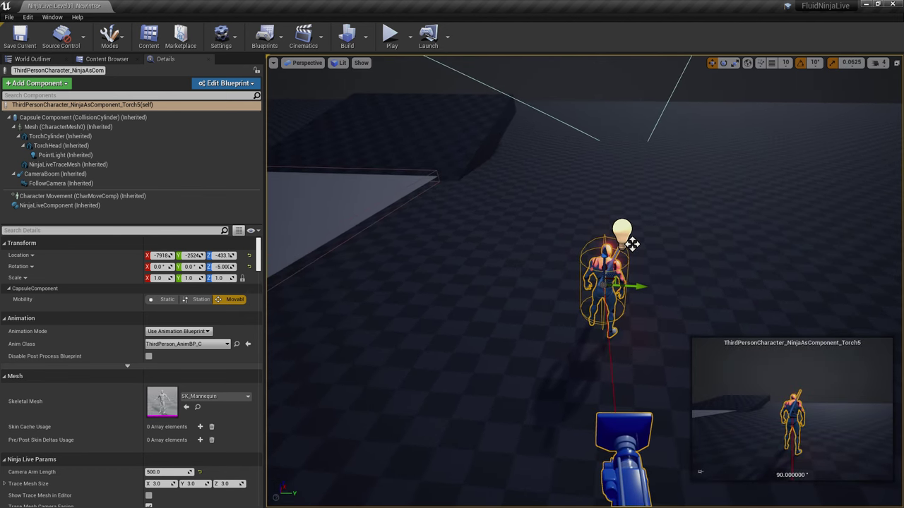
Play the level again, run the torch character in several directions to observe the flame following the torch head, and end the session
key(w)
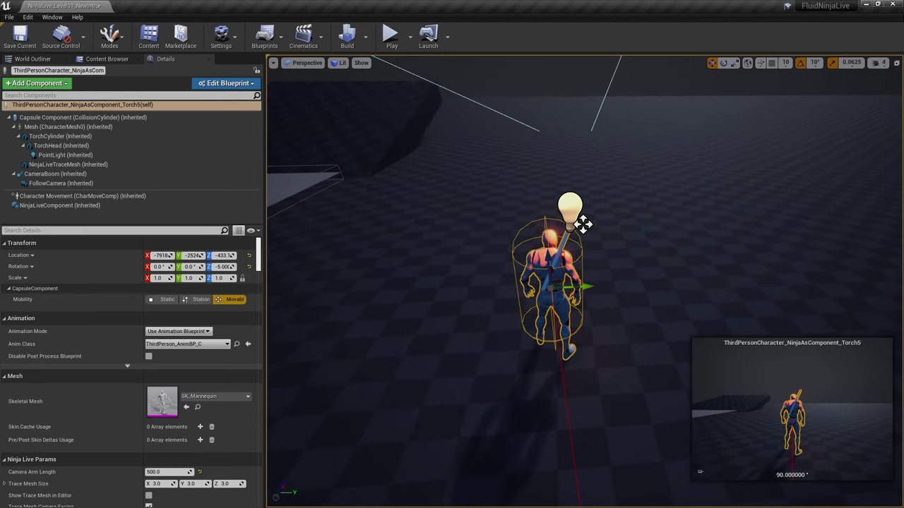
key(alt+p)
key(d)
key(w)
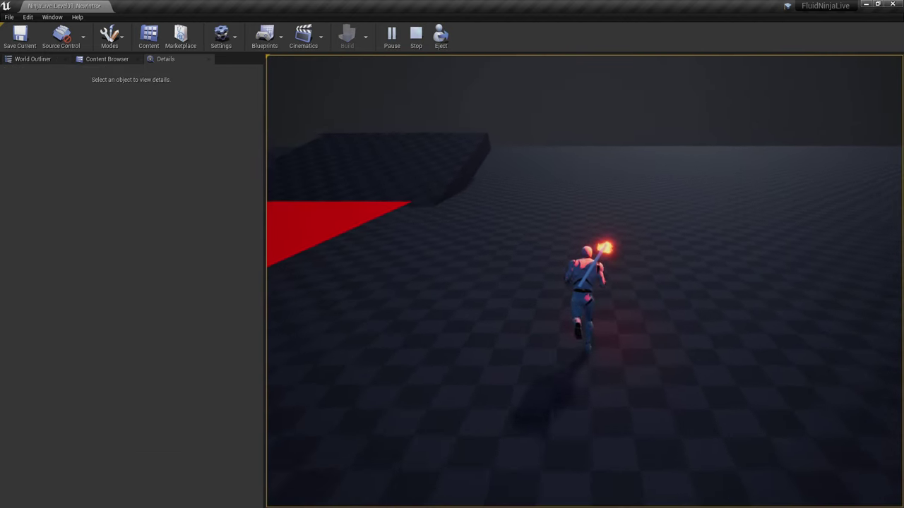
key(s)
key(a)
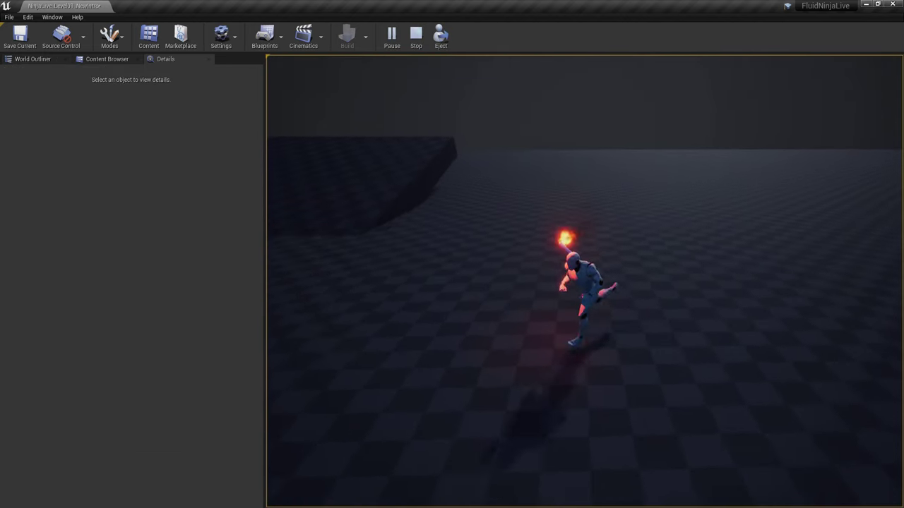
key(d)
key(w)
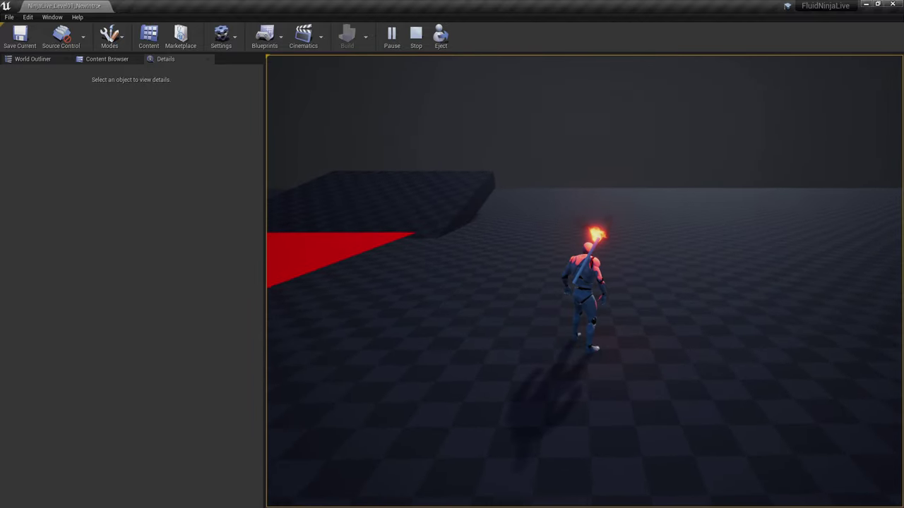
key(w)
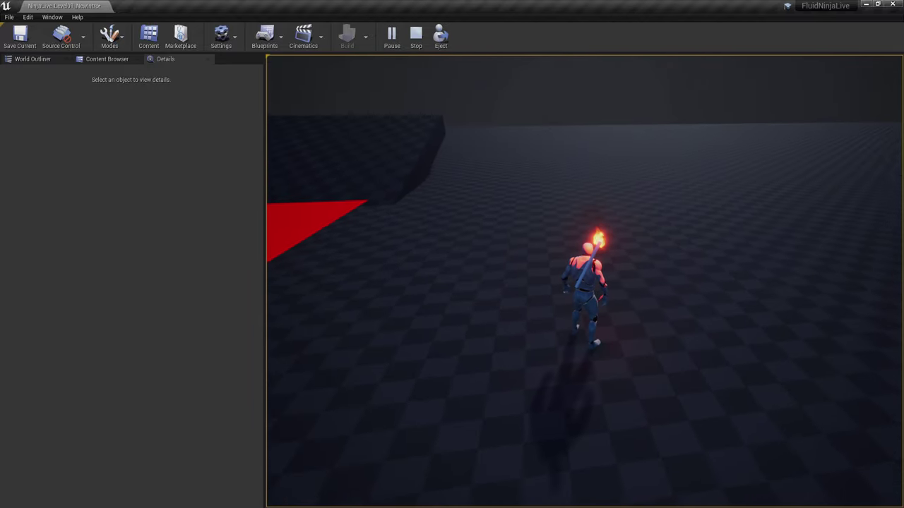
key(w)
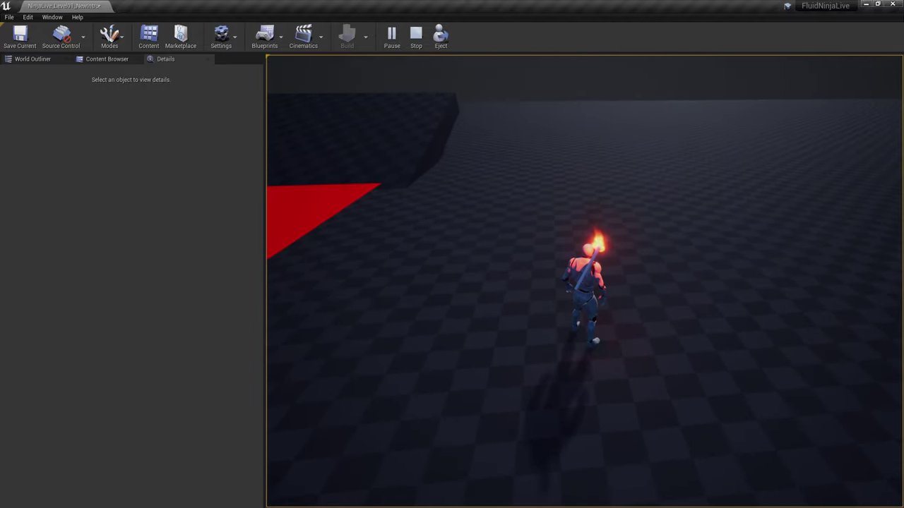
key(w)
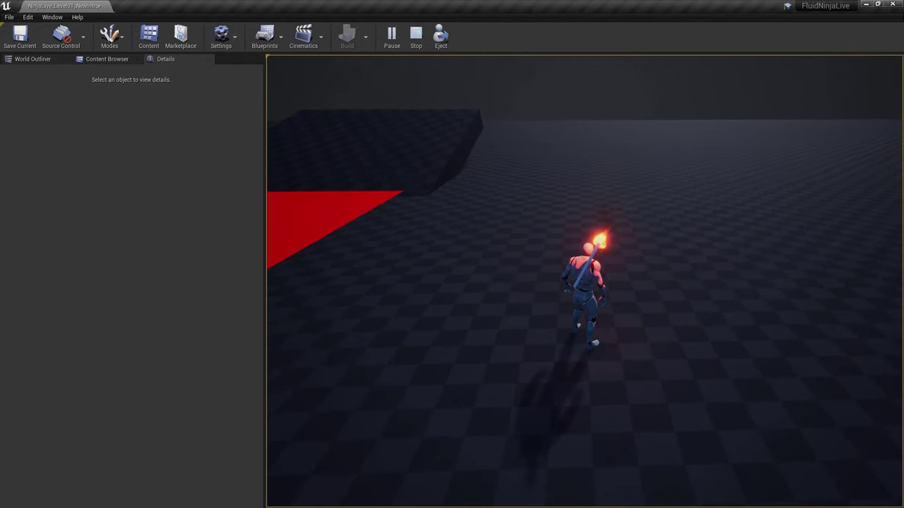
key(Escape)
Examine the Stage 5 explanatory text on the floor in front of the torch character
key(d)
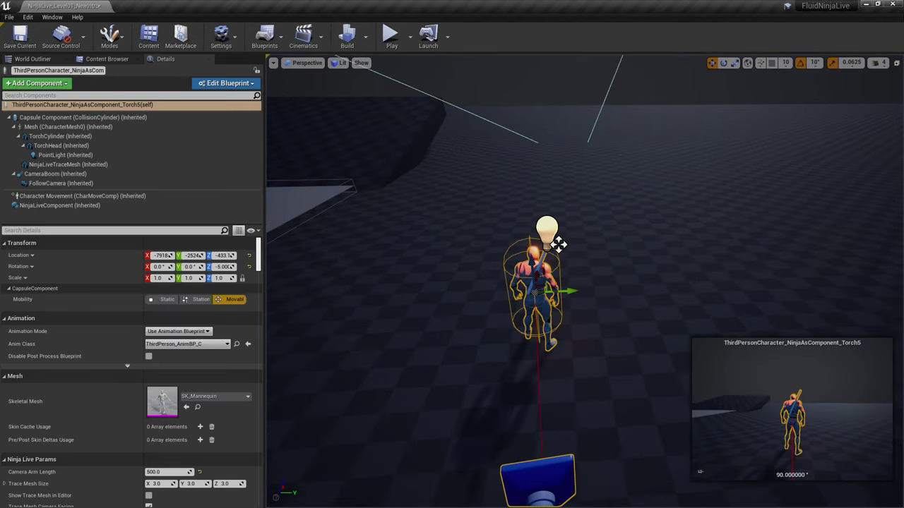
key(s)
key(s)
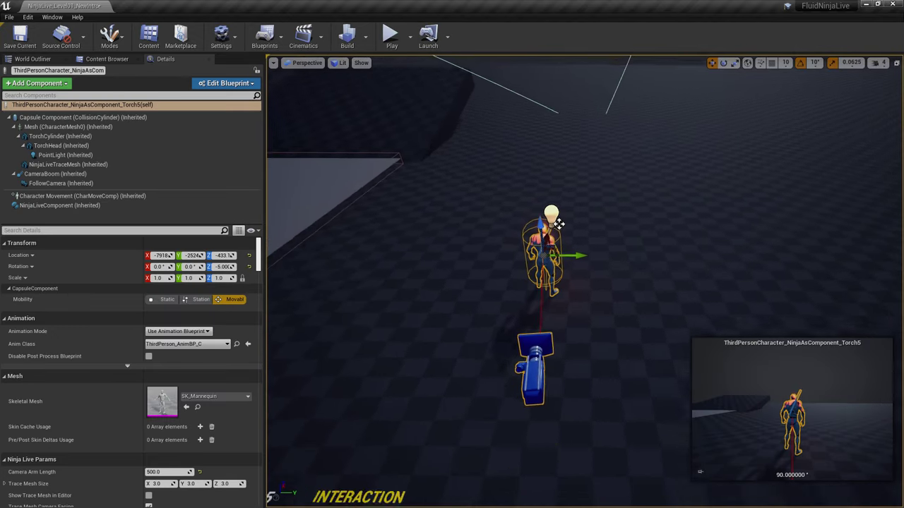
right_drag(585, 281, 582, 291)
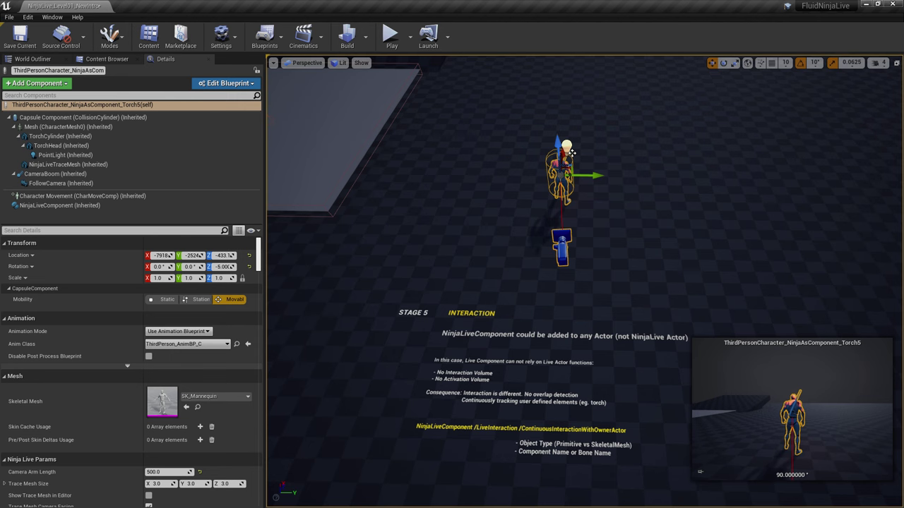
Switch to the browser, point out the title of the video "CHARACTER FX 1 - Adding NinjaLiveComponent to Your Character", and return to Unreal Editor
key(alt+Tab)
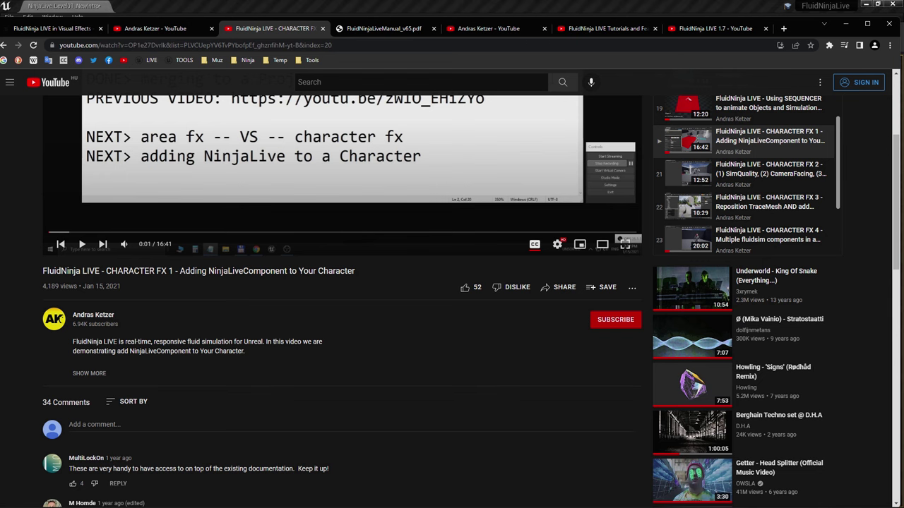
drag(106, 271, 355, 271)
click(177, 272)
click(355, 272)
key(alt+Tab)
Examine the Stage 5 floor text about the rotation and position of sim components
right_drag(584, 282, 584, 310)
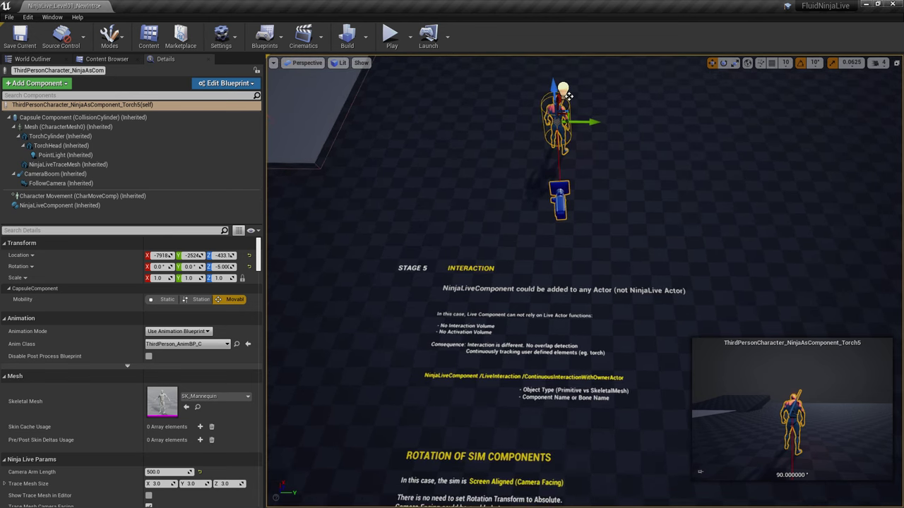
scroll(568, 95, down, 4)
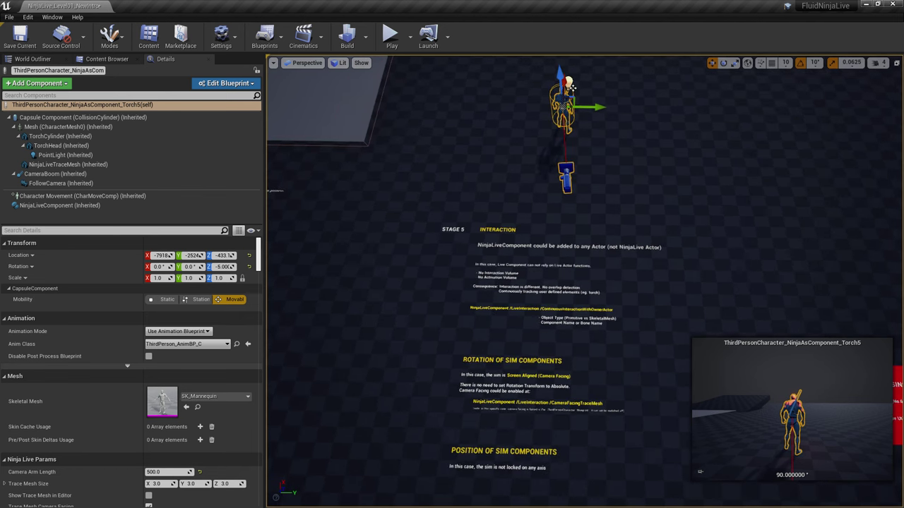
right_drag(585, 282, 587, 215)
key(w)
scroll(576, 276, down, 2)
Play the level, run the torch character sideways in wireframe view to observe its camera-facing trace mesh, restore the lit view and end the session
click(578, 265)
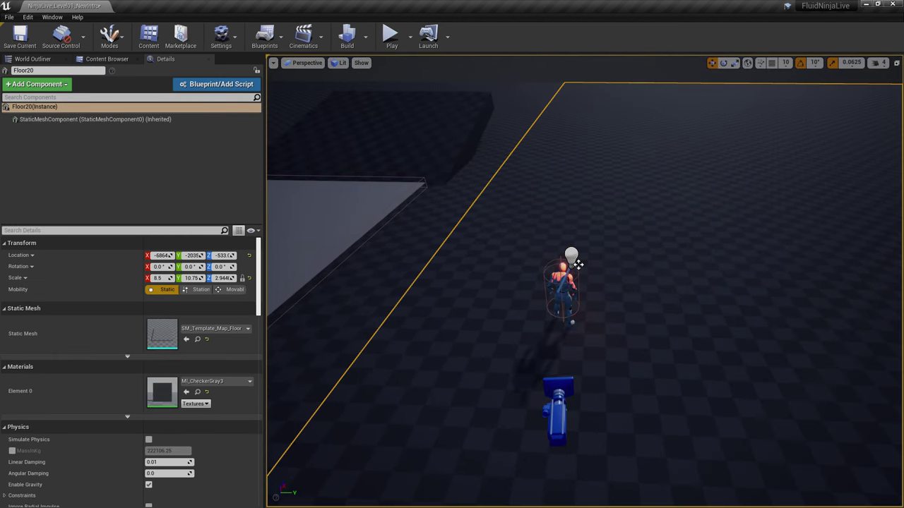
key(alt+p)
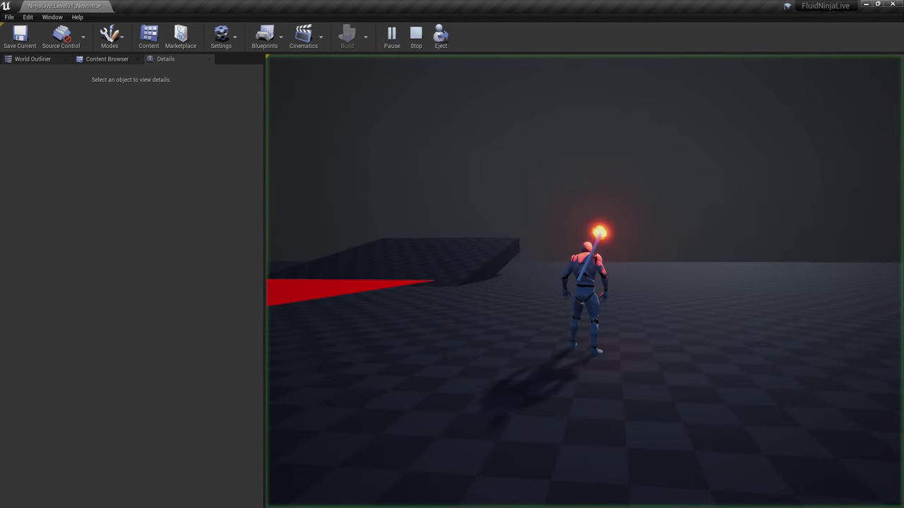
key(F1)
key(d)
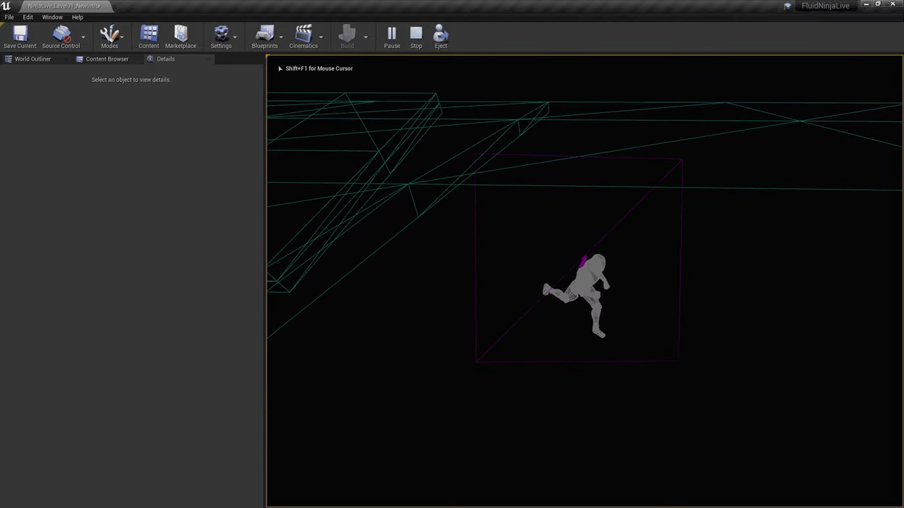
key(a)
key(d)
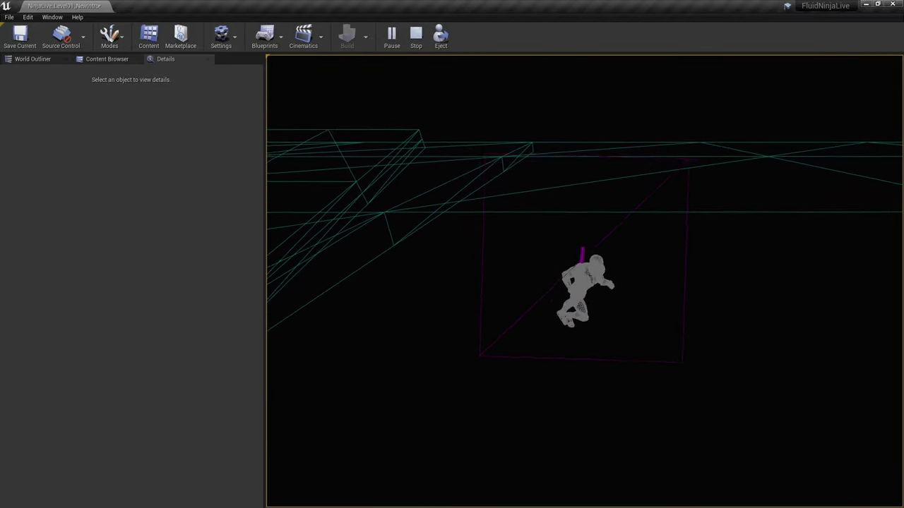
key(F3)
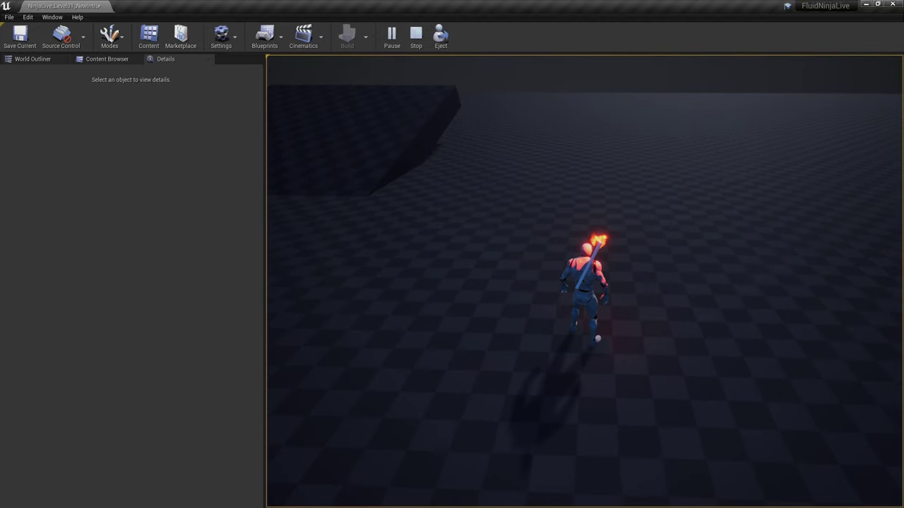
key(Escape)
Select the NinjaLive7 container on the neighbouring stage to check its Absolute Rotation transform
right_drag(585, 281, 619, 284)
key(s)
key(w)
key(s)
right_drag(584, 281, 560, 323)
click(614, 263)
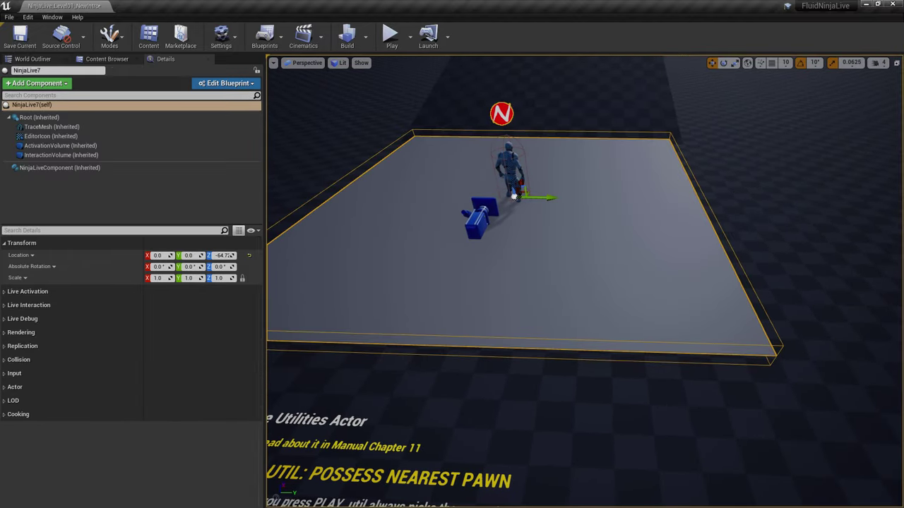
right_drag(614, 262, 701, 268)
Select the torch character's NinjaLiveTraceMesh, expand its Transform settings and check the Rotation Type options, keeping Relative
click(648, 240)
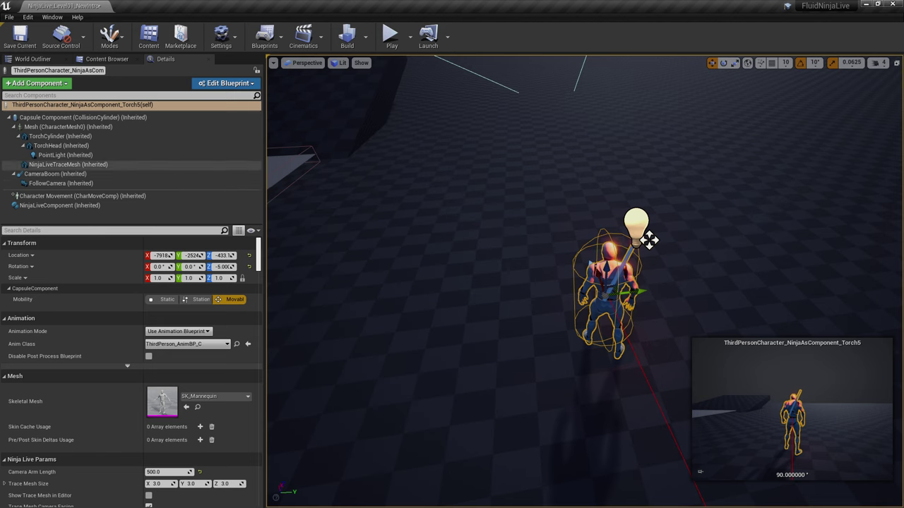
click(88, 164)
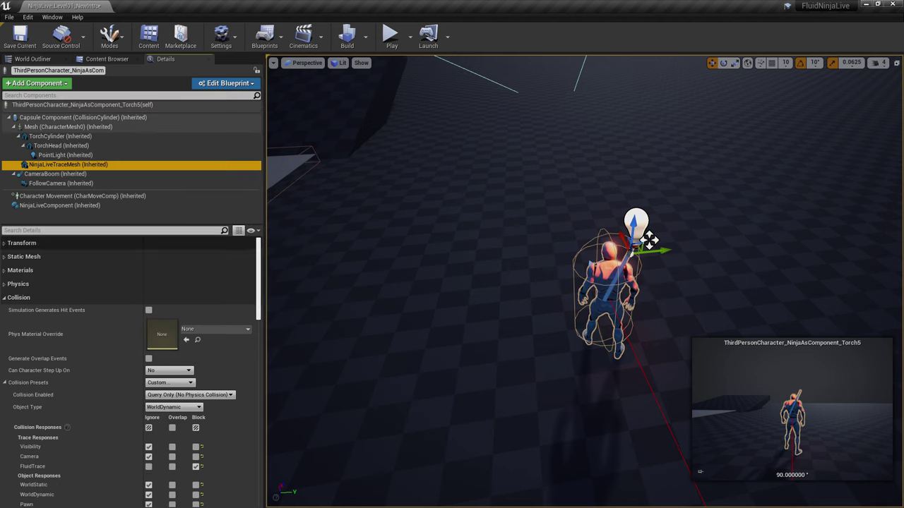
click(21, 243)
click(21, 267)
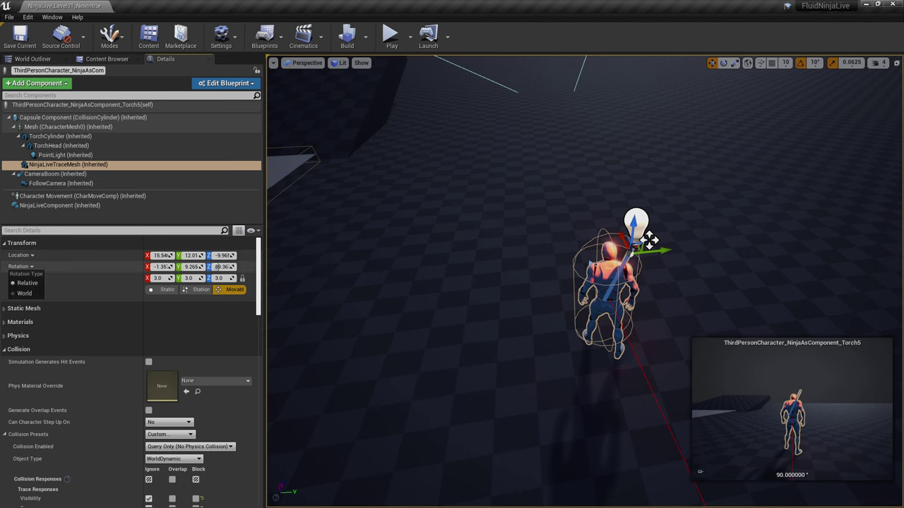
click(21, 267)
Select the NinjaLive7 container again to compare its rotation setting with the torch character's trace mesh
click(452, 282)
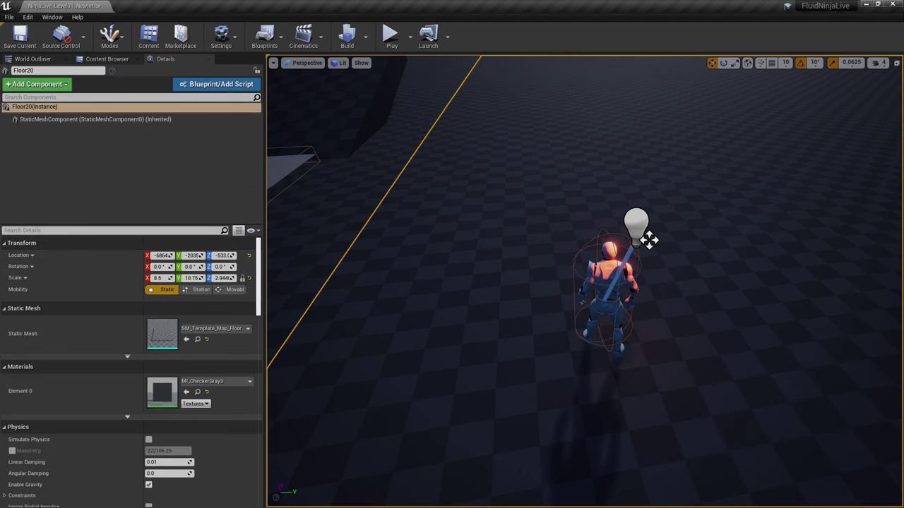
right_drag(452, 283, 402, 260)
click(396, 205)
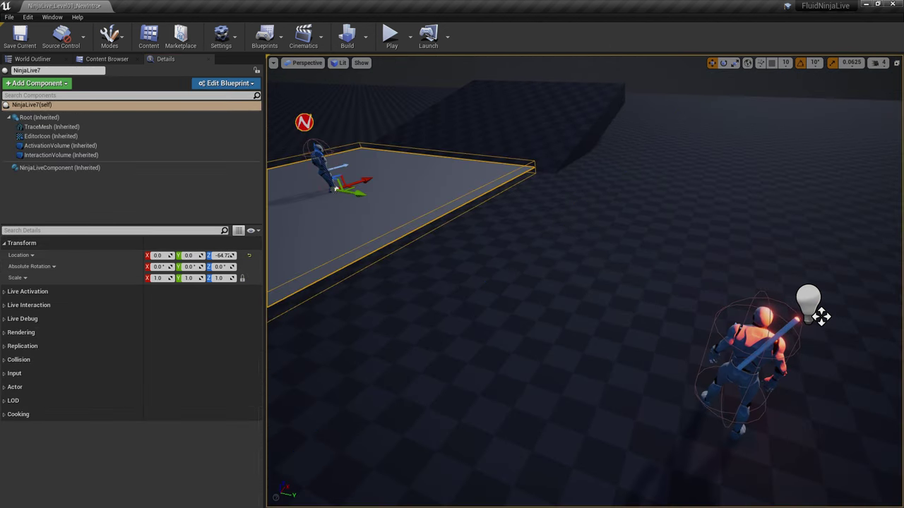
right_drag(396, 205, 431, 226)
middle_drag(784, 287, 662, 220)
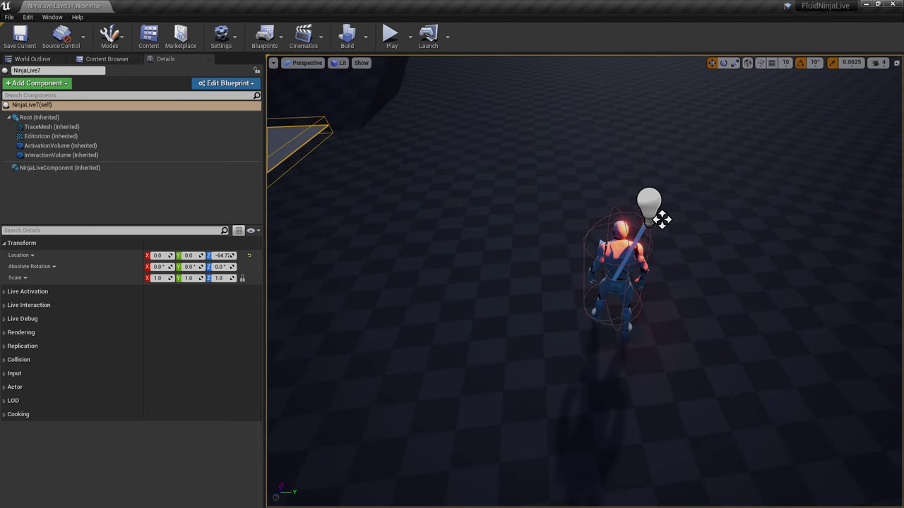
Return to the torch character's NinjaLiveTraceMesh and recheck its Relative and World rotation types without changing the choice
click(662, 219)
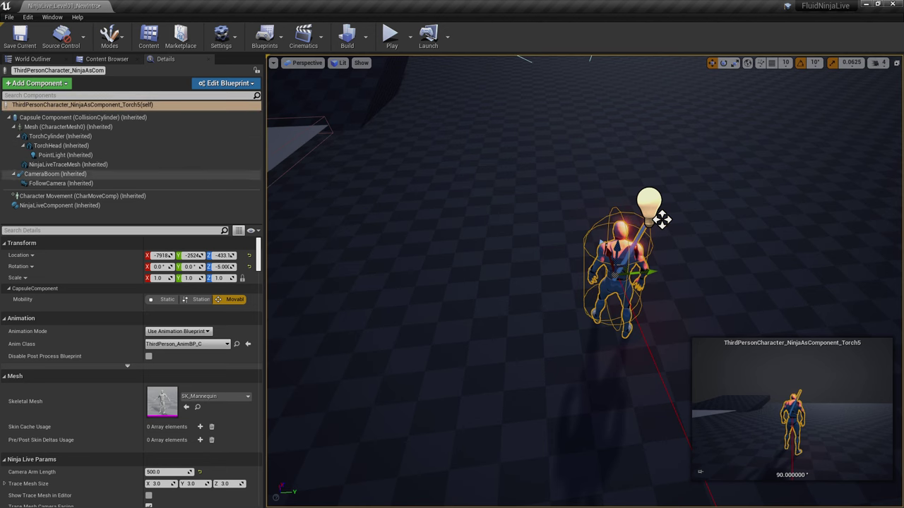
click(76, 165)
click(21, 267)
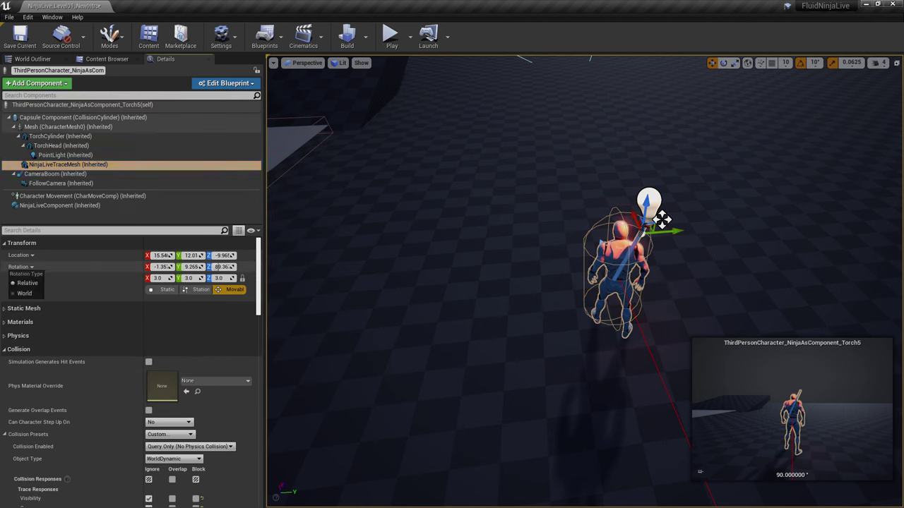
click(22, 267)
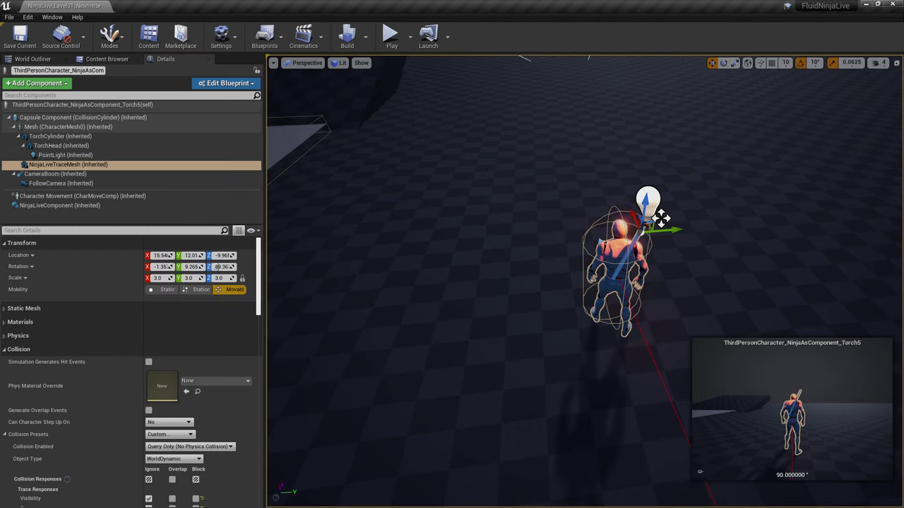
Revisit the Stage 5 floor text, and select the torch character's NinjaLiveComponent to review Single Target Mode under Live Interaction
key(s)
right_drag(584, 281, 606, 313)
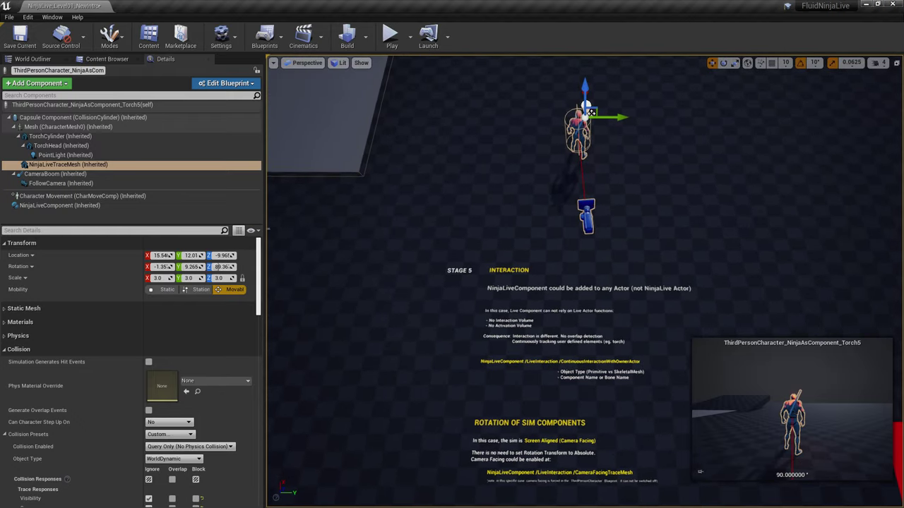
key(d)
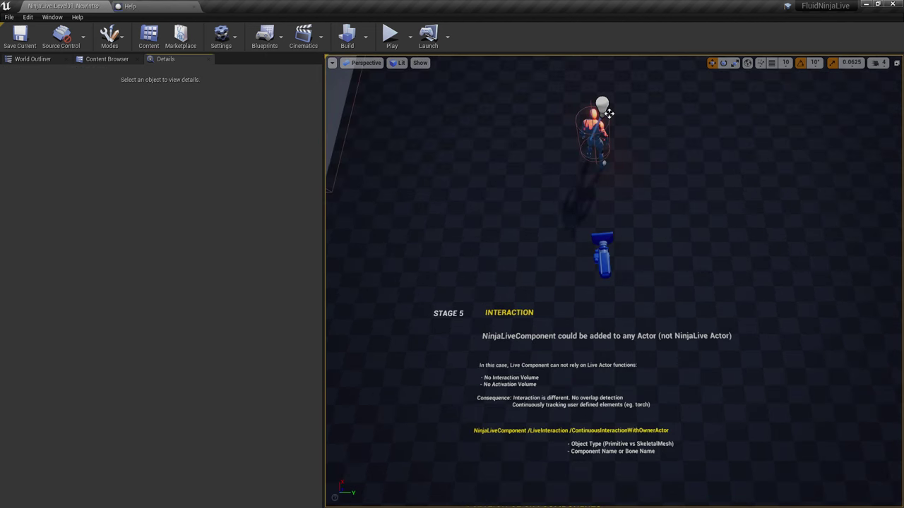
click(608, 113)
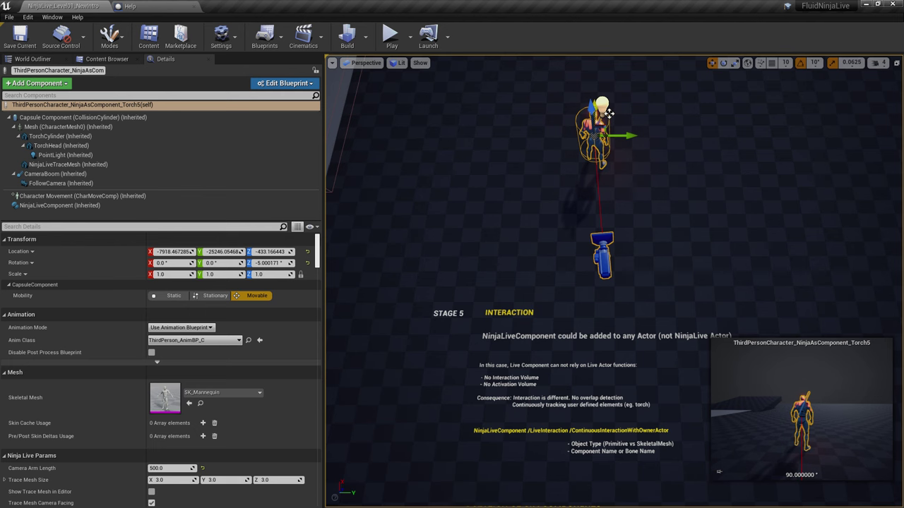
click(60, 205)
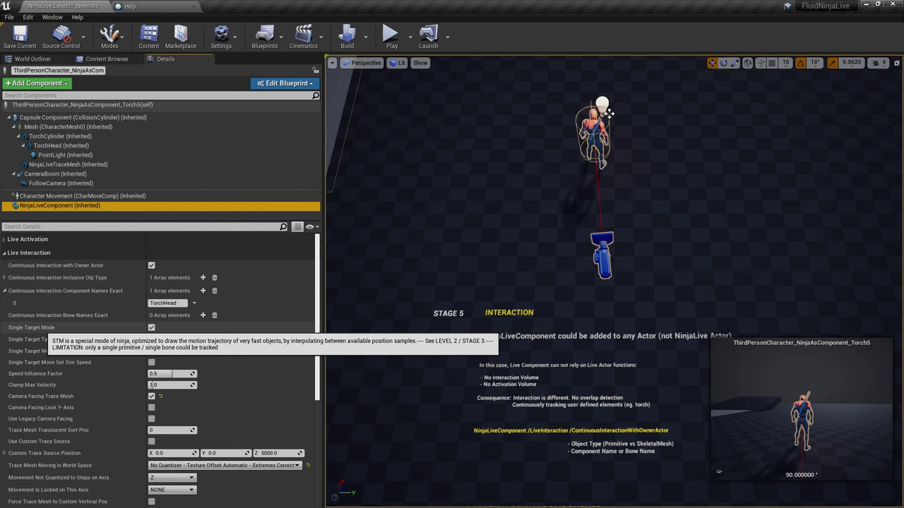
Open the NinjaLive_Level02A_KeySettings level from the Tutorial levels folder
click(107, 59)
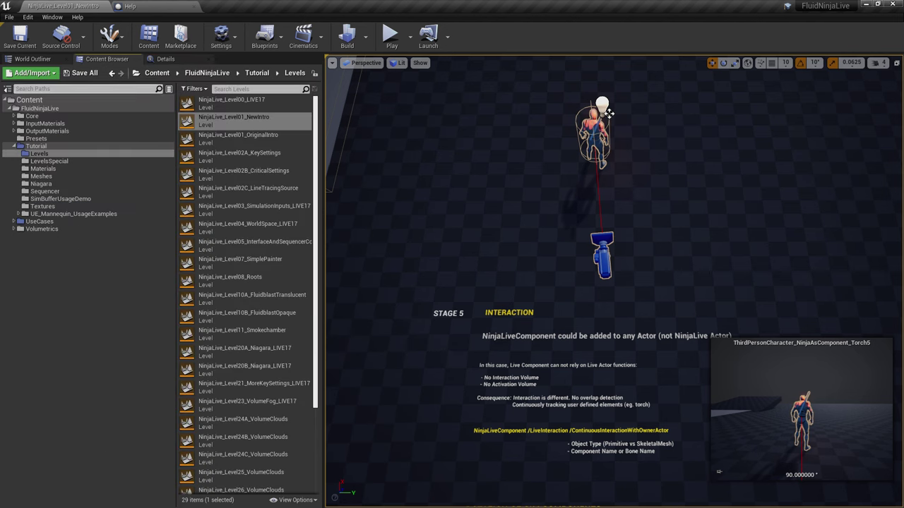
double_click(240, 156)
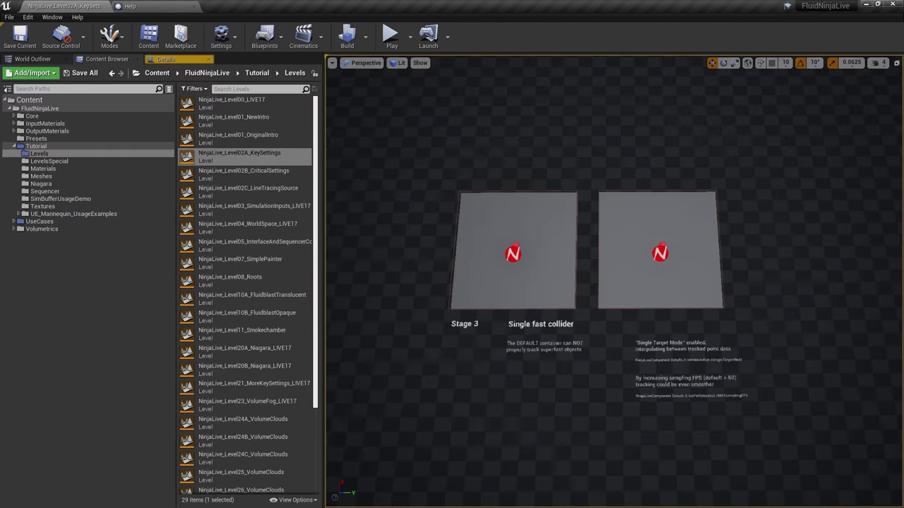
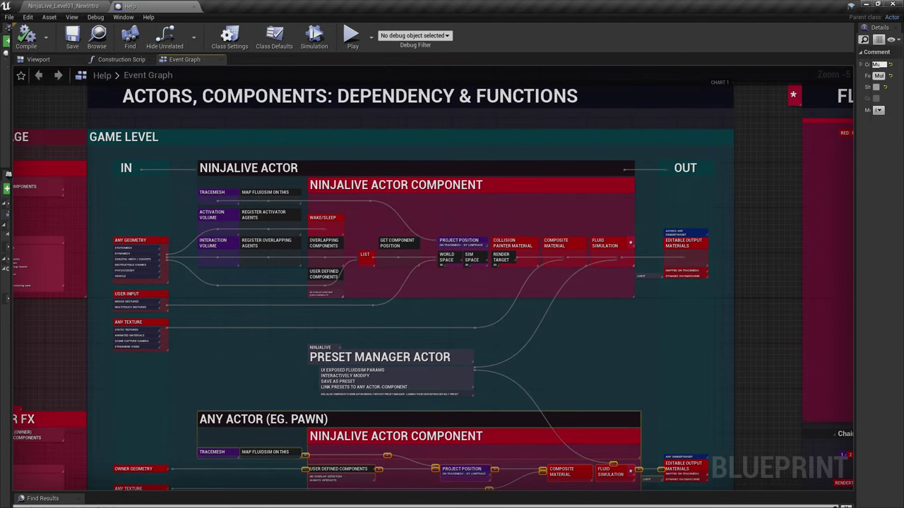
Trace the NinjaLive Actor flow in the Help chart from Interaction Volume through Register Overlapping Agents and Get Component Position to Project Position
scroll(217, 230, up, 4)
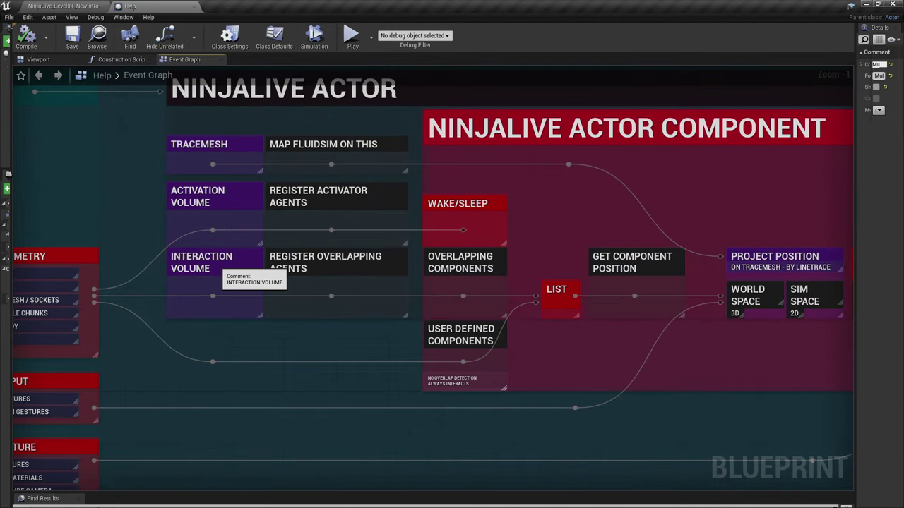
click(218, 270)
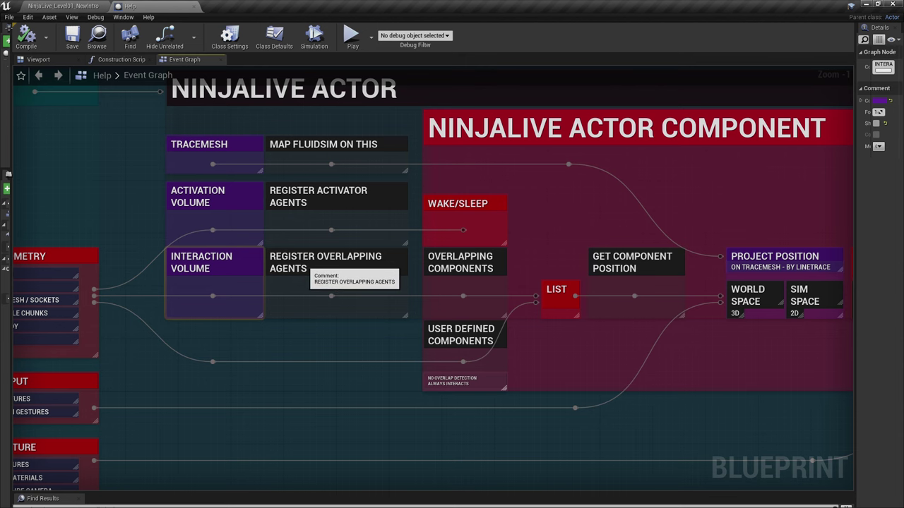
scroll(305, 270, up, 1)
click(308, 271)
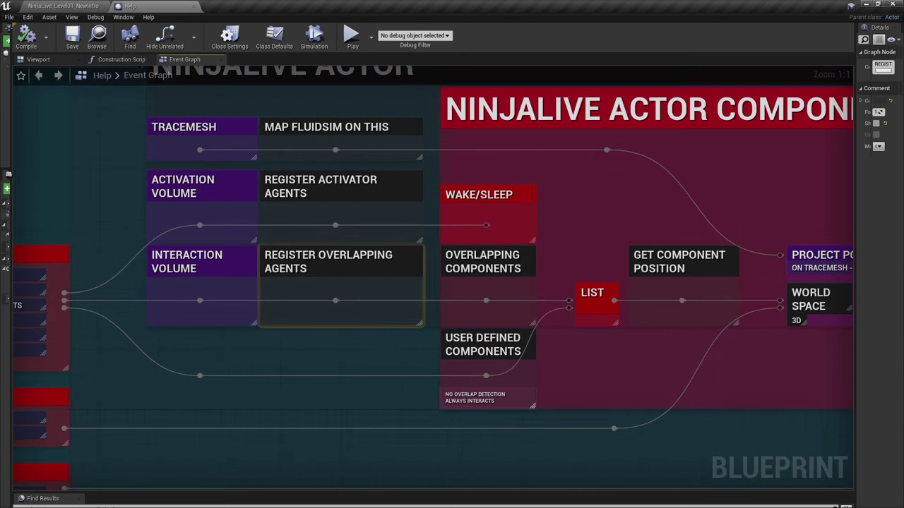
mouse_move(594, 352)
right_down()
mouse_move(506, 350)
mouse_move(503, 369)
mouse_move(324, 376)
right_up()
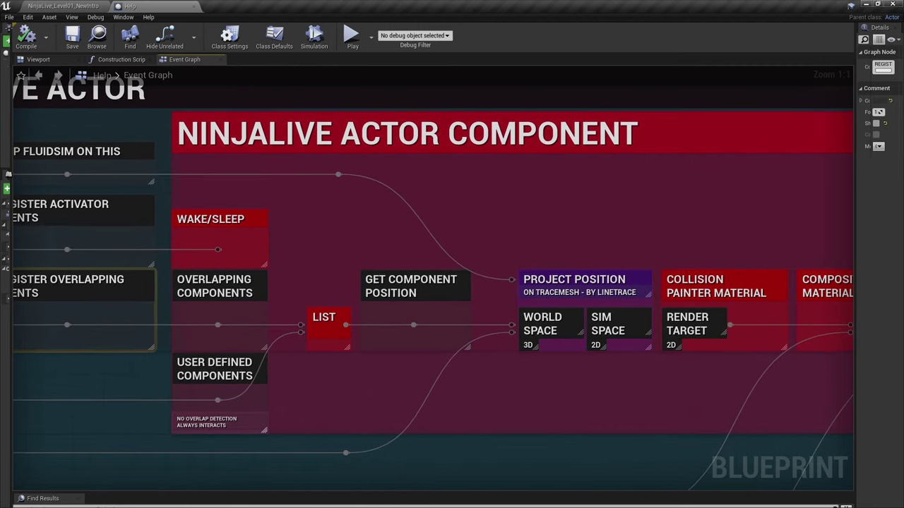
right_drag(421, 286, 329, 267)
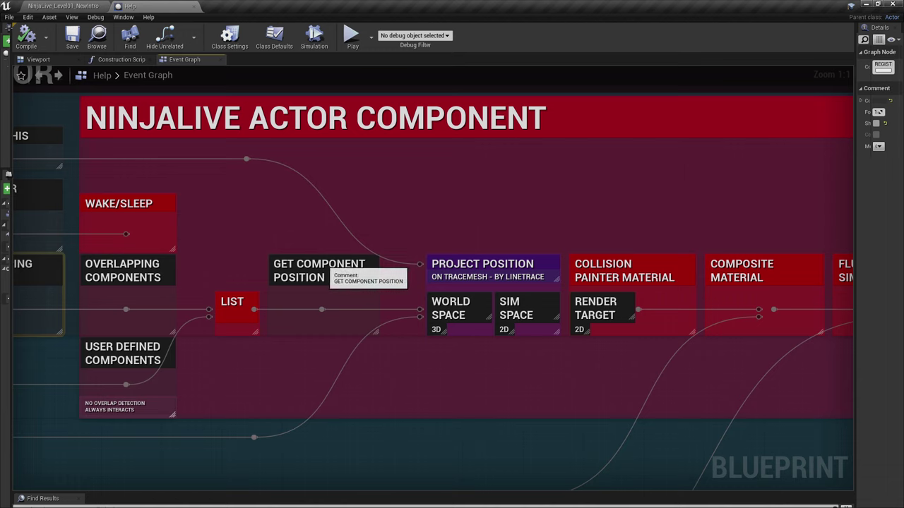
click(328, 267)
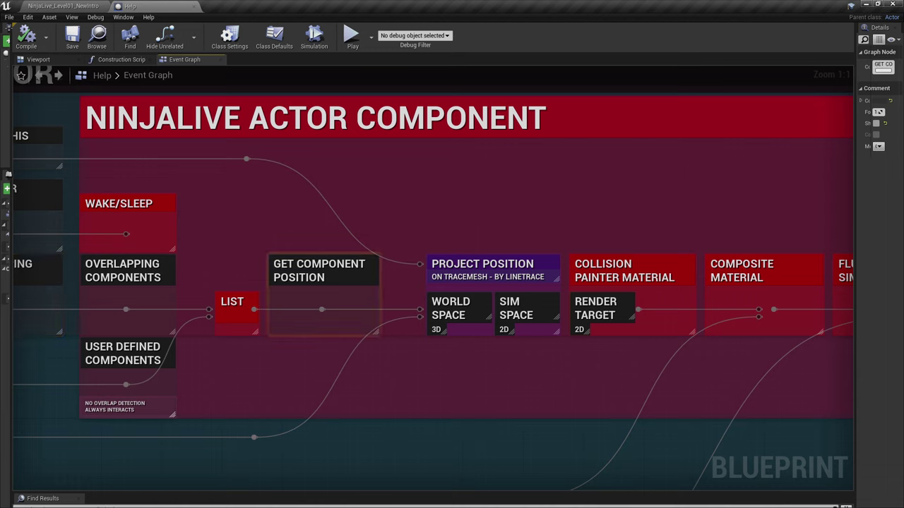
click(498, 266)
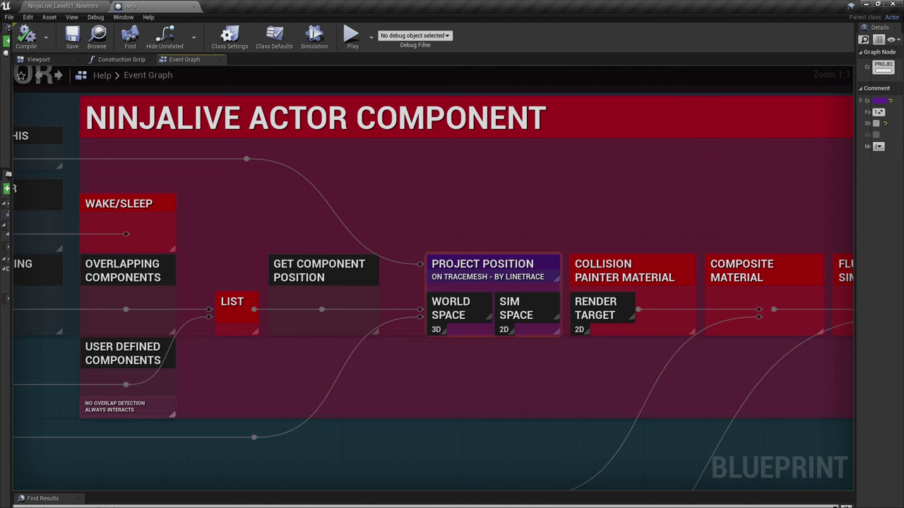
Go back to the start of the NinjaLive Actor chart and highlight the TraceMesh block followed by the Interaction Volume block
right_drag(233, 200, 645, 233)
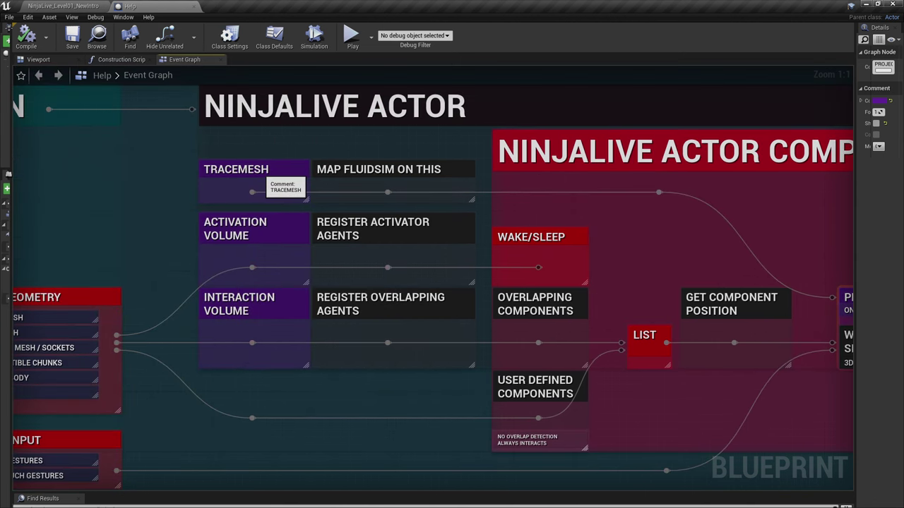
click(262, 178)
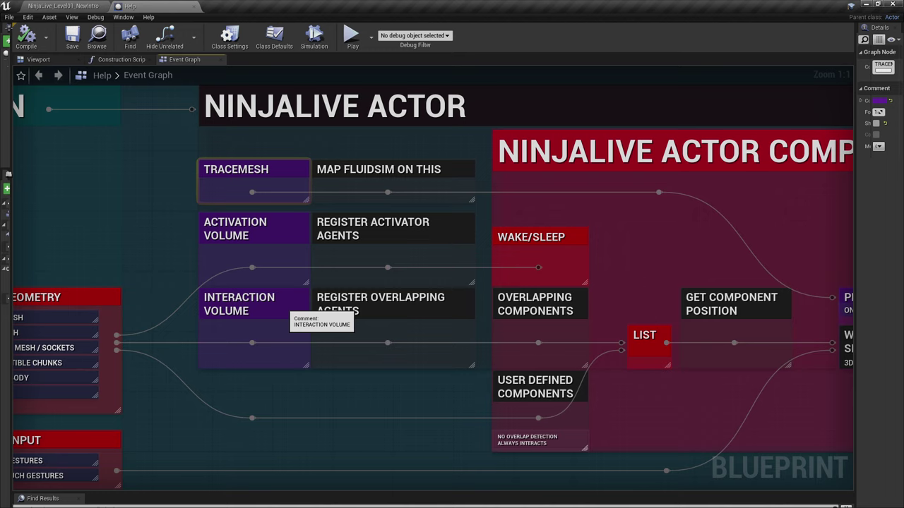
click(284, 307)
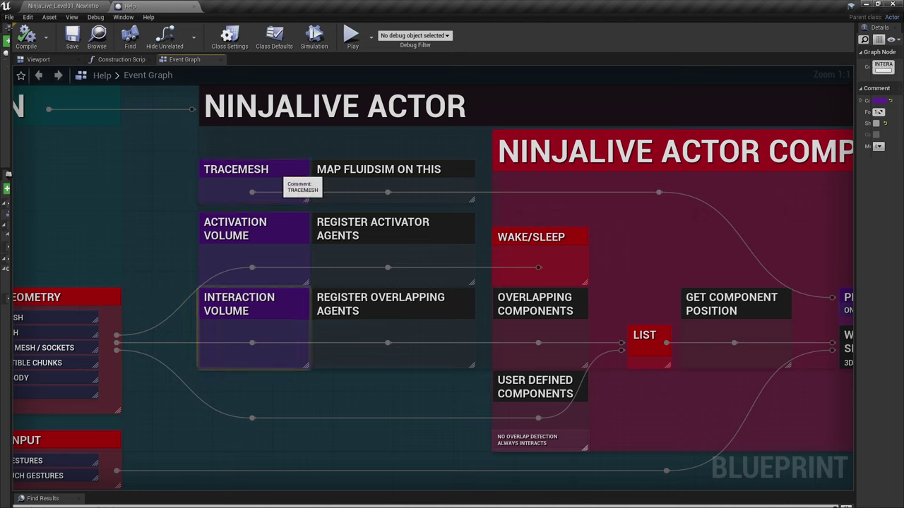
Trace the NinjaLive Actor flow from TraceMesh through Collision Painter Material and Fluid Simulation to the Editable Output Materials
click(281, 178)
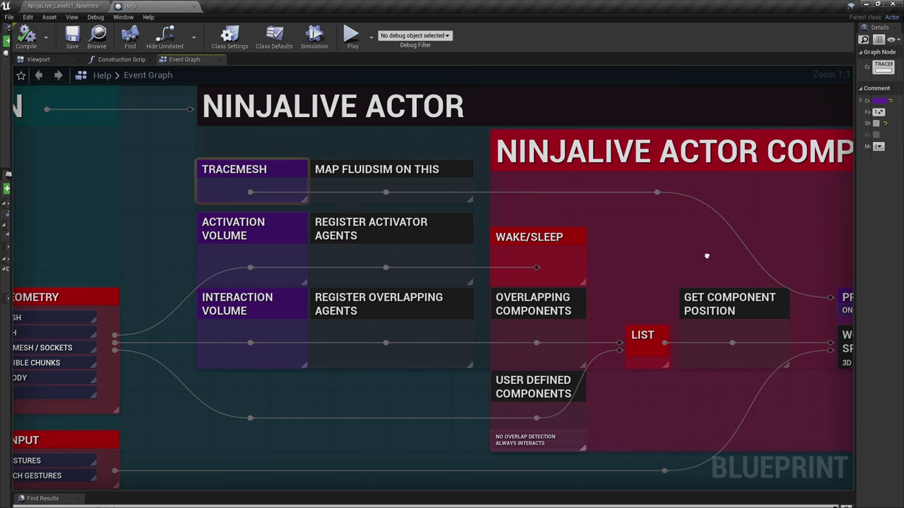
right_drag(706, 257, 296, 244)
right_drag(660, 403, 361, 385)
click(330, 281)
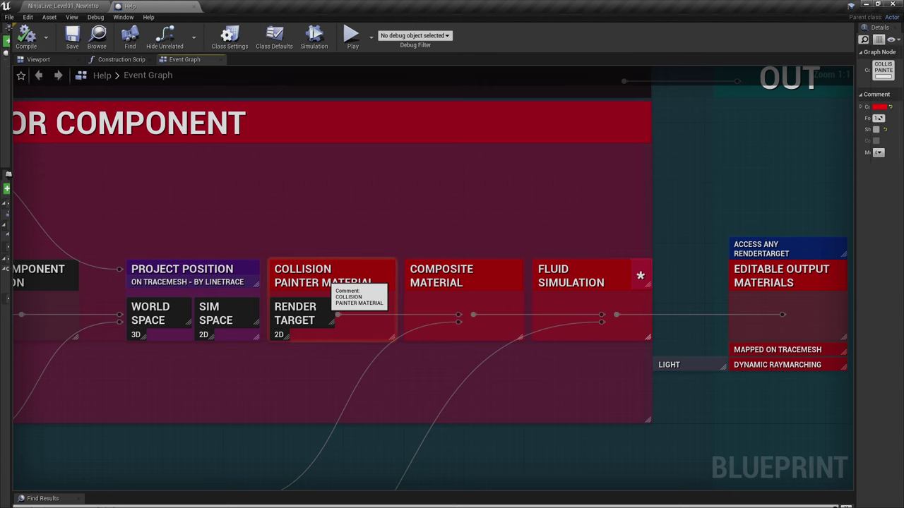
click(597, 283)
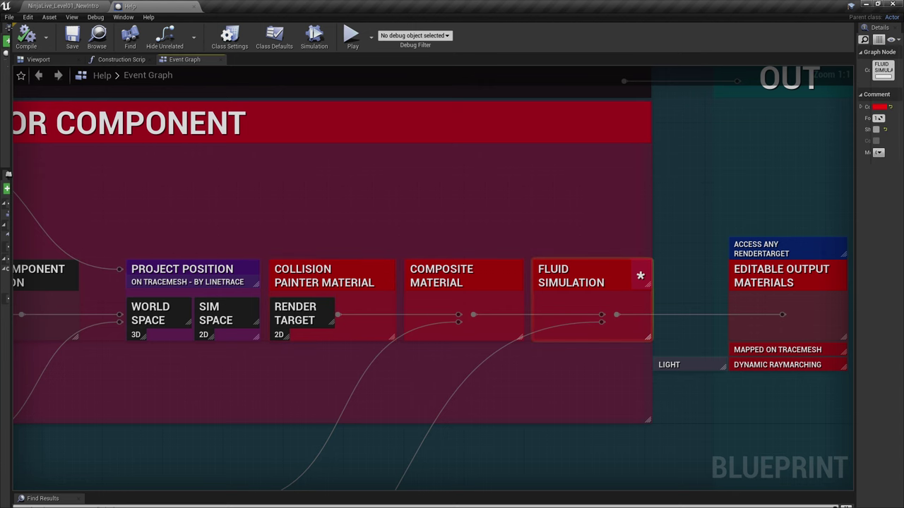
right_drag(621, 374, 365, 362)
drag(454, 204, 710, 365)
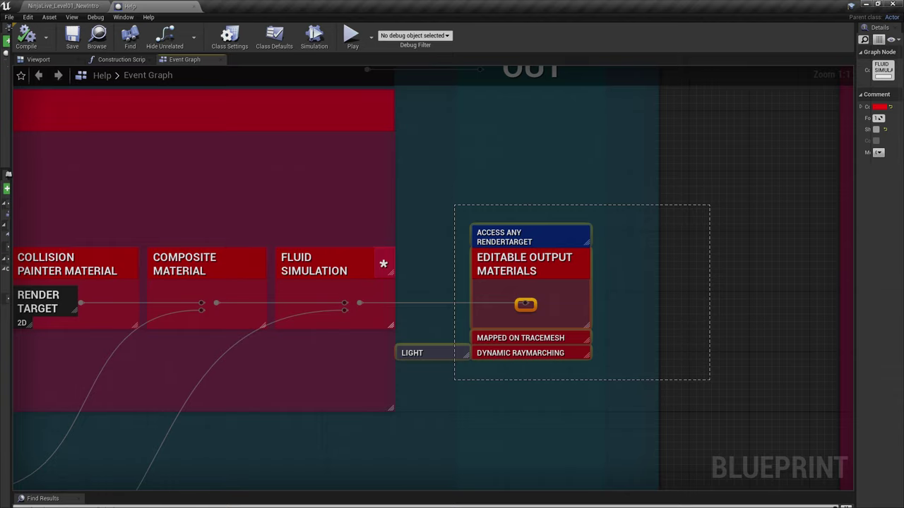
drag(454, 380, 725, 328)
Go to the NinjaLive Actor Component under Any Actor (eg. Pawn) and highlight its User Defined Components block
scroll(723, 328, down, 3)
right_drag(372, 441, 709, 63)
click(392, 253)
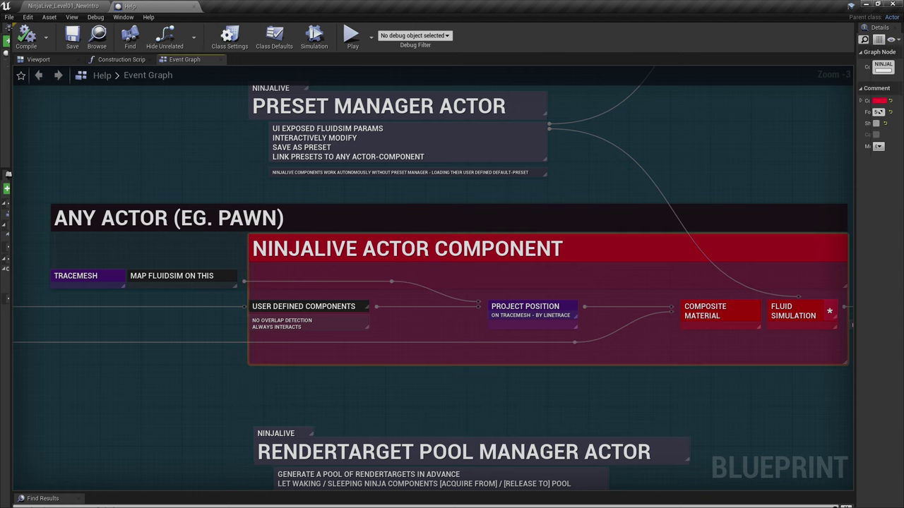
scroll(194, 372, up, 3)
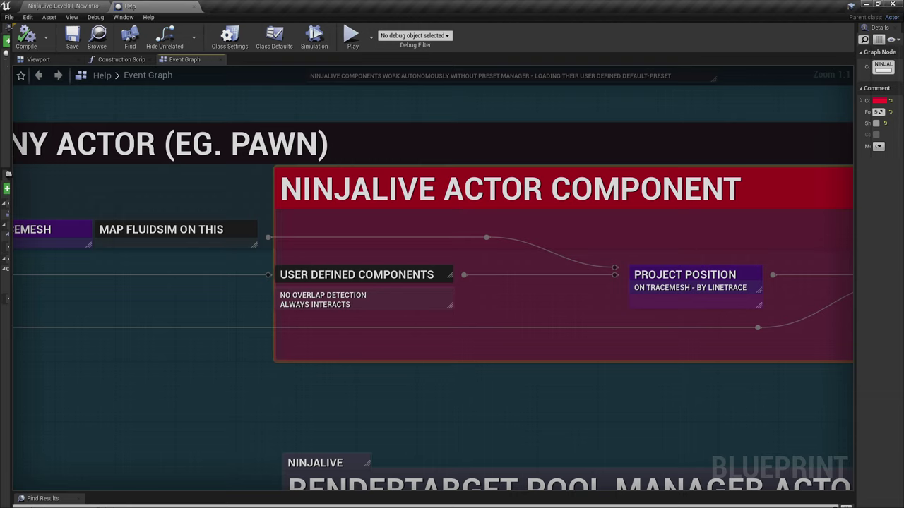
drag(467, 337, 265, 259)
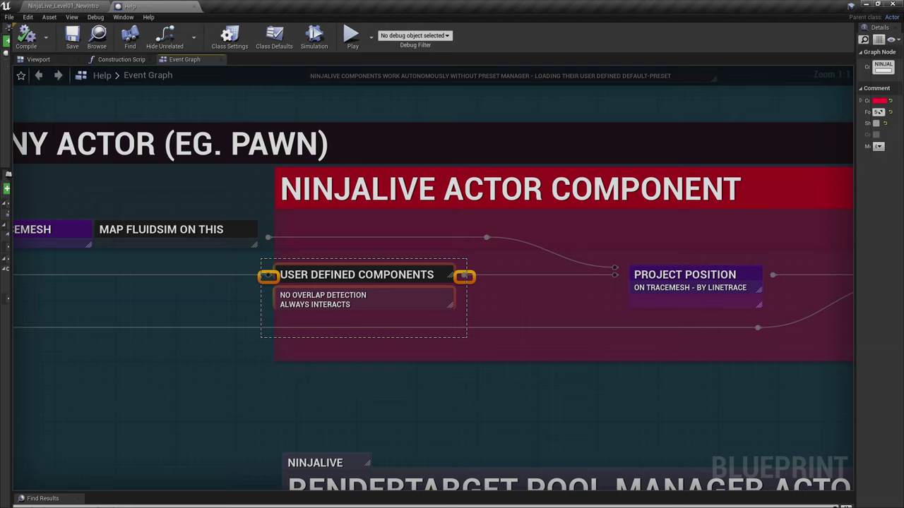
drag(260, 259, 272, 336)
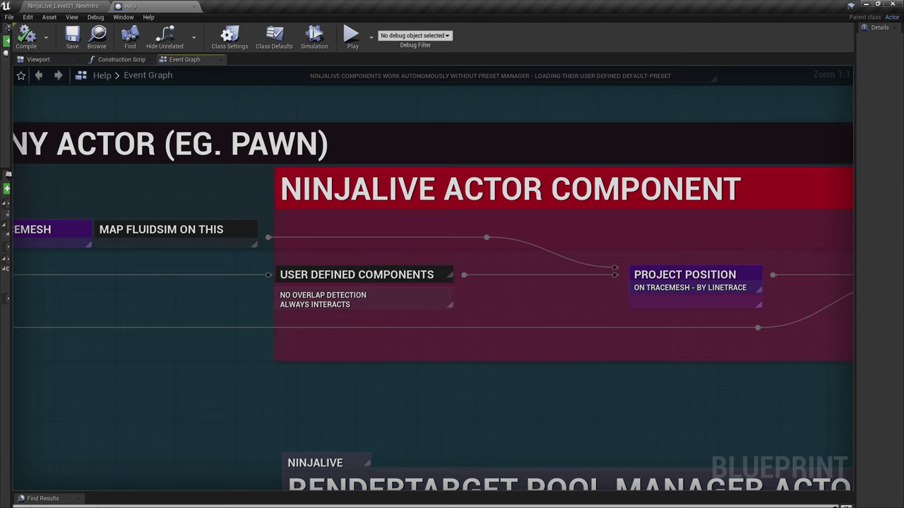
right_drag(519, 313, 353, 321)
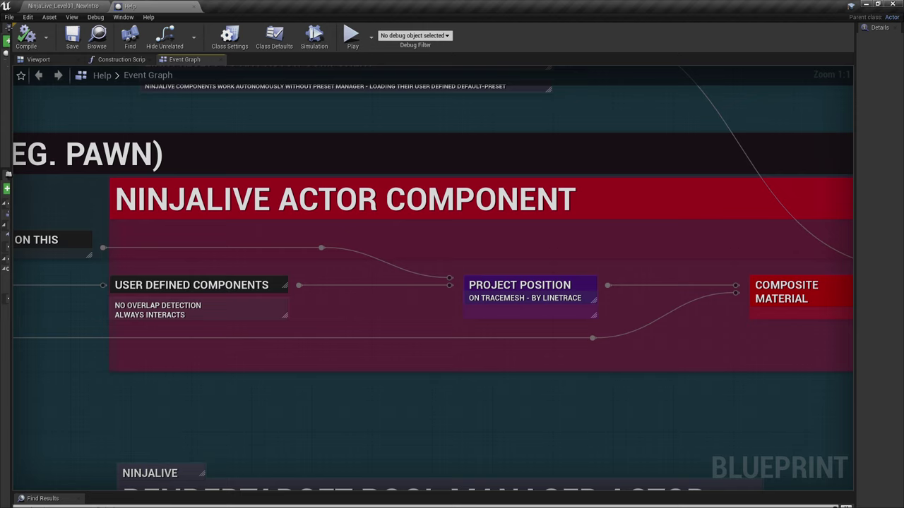
right_drag(357, 318, 556, 319)
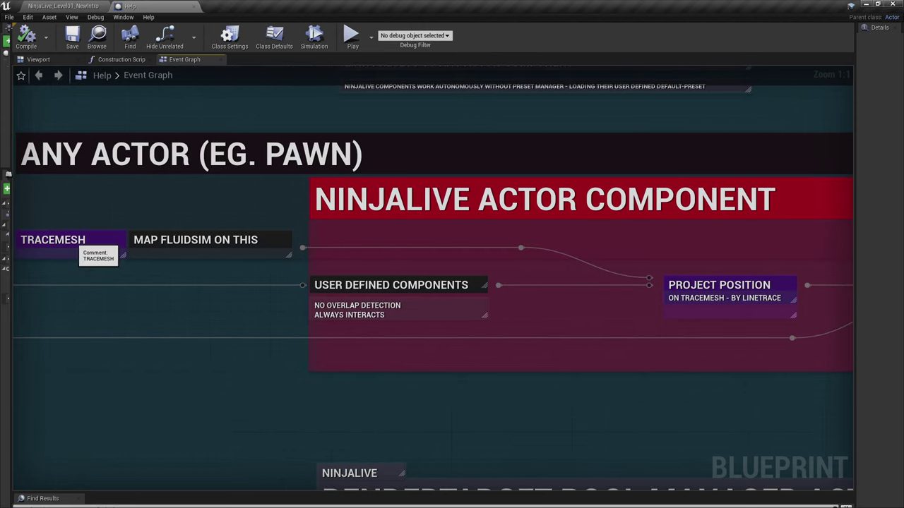
Follow the Any Actor flow from TraceMesh through Project Position, Composite Material and Fluid Simulation to the Editable Output Materials
click(74, 241)
right_drag(706, 296, 254, 309)
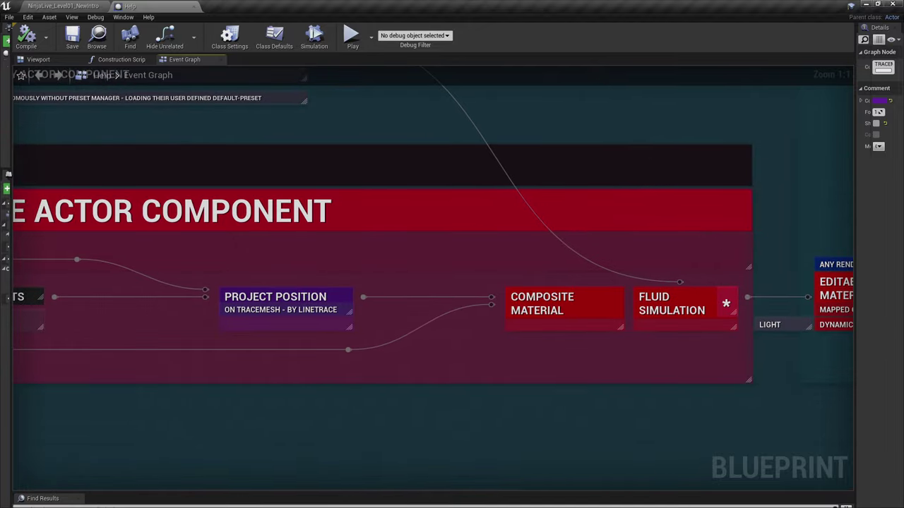
right_drag(531, 337, 241, 333)
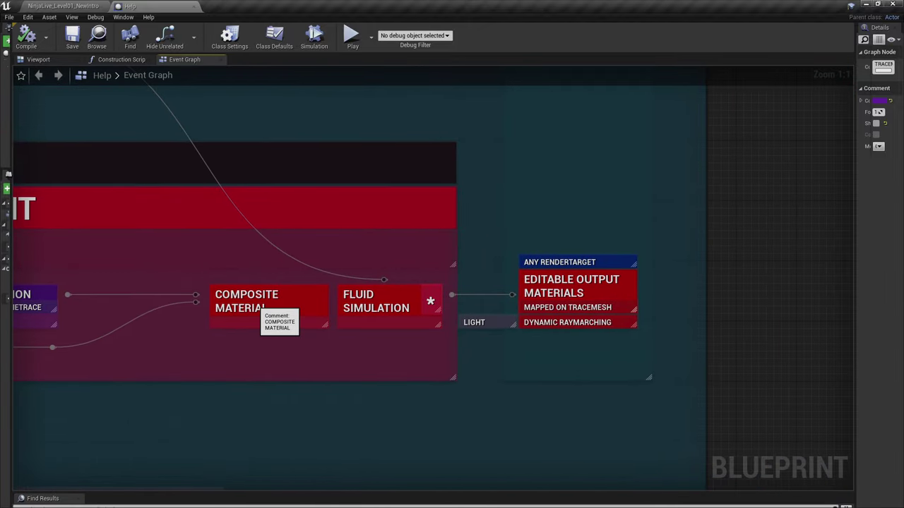
click(258, 310)
click(377, 304)
drag(737, 336, 490, 231)
click(475, 371)
Show the whole Actors, Components: Dependency & Functions chart and highlight the Any Actor (eg. Pawn) block
scroll(475, 371, down, 4)
right_drag(356, 276, 576, 344)
scroll(441, 357, down, 2)
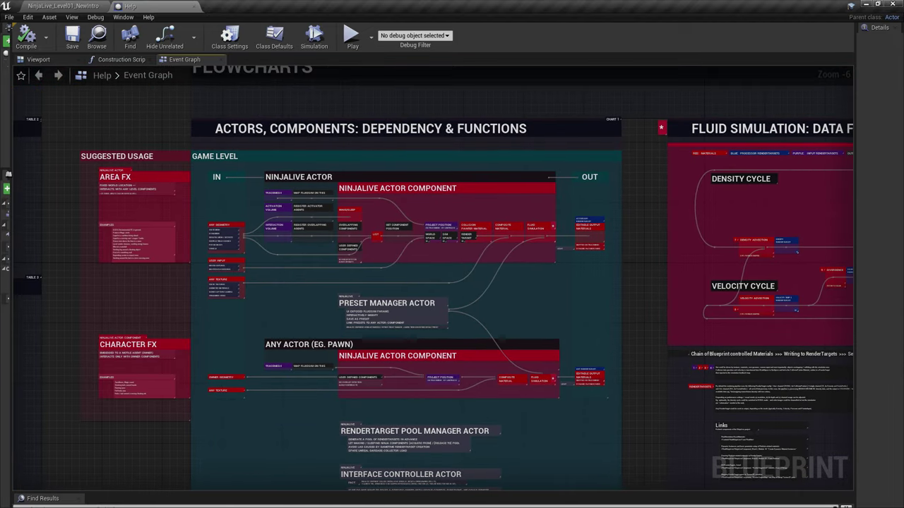
click(432, 348)
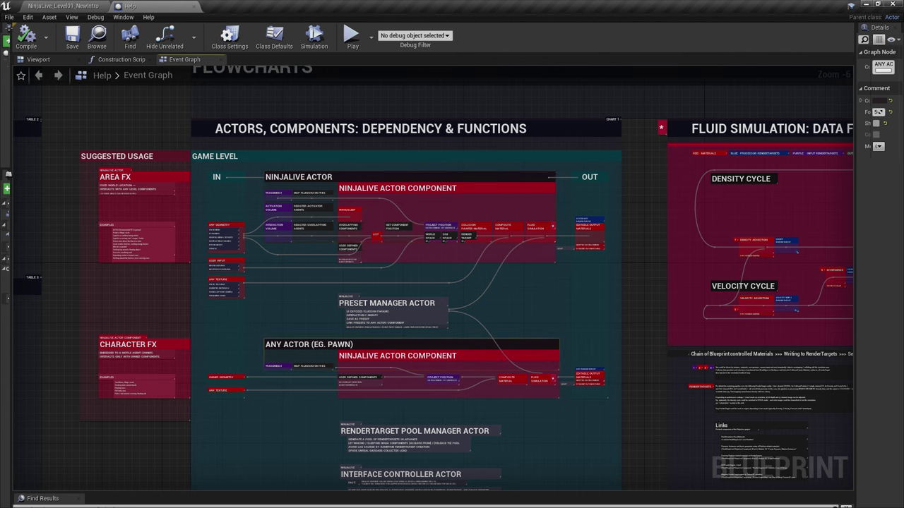
right_drag(265, 293, 399, 316)
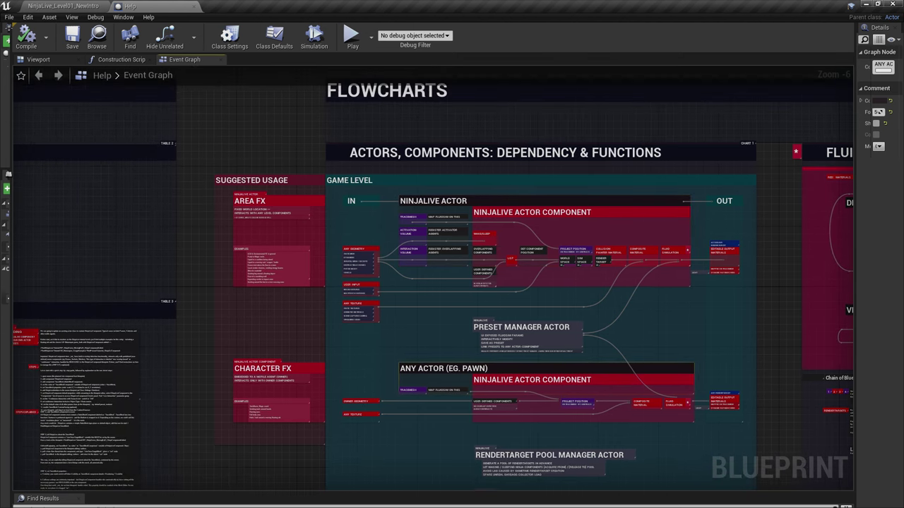
Examine the input blocks of the NinjaLive Actor chart: Any Geometry, User Input and Any Texture
scroll(367, 297, up, 4)
drag(277, 162, 390, 233)
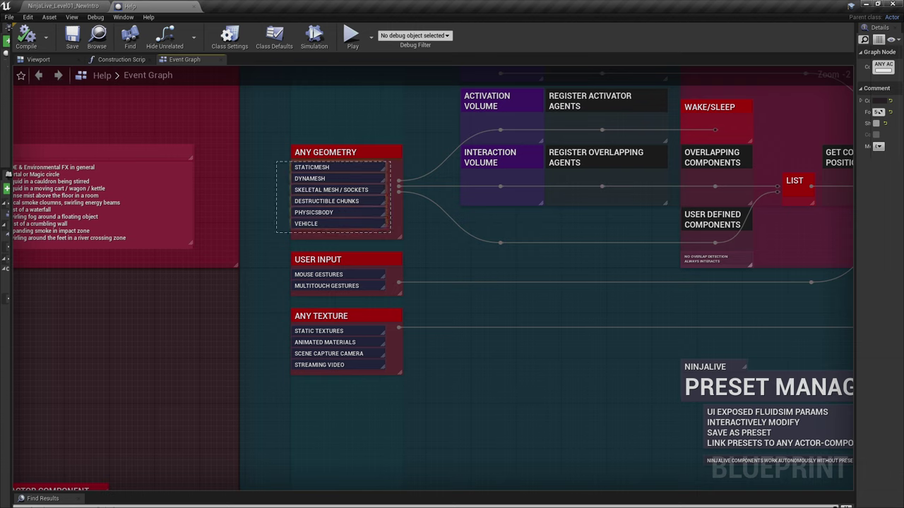
drag(390, 232, 390, 233)
drag(277, 253, 273, 290)
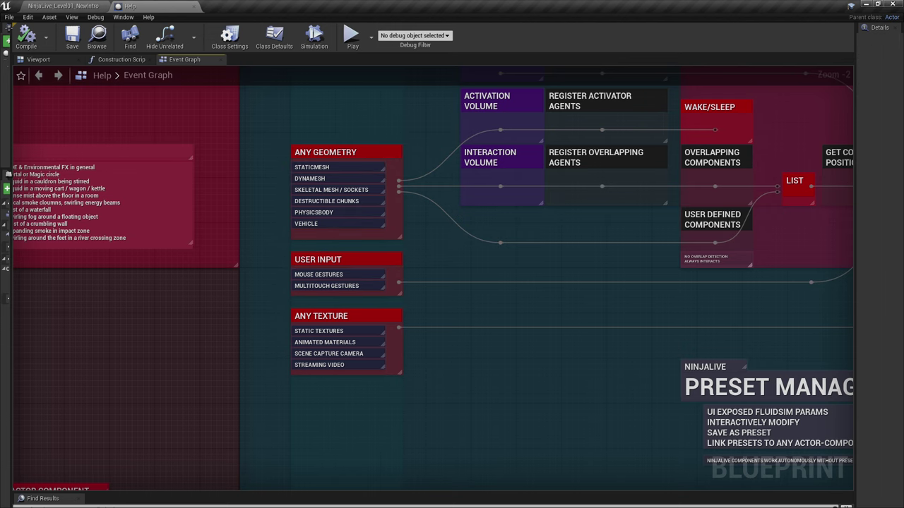
right_drag(308, 335, 304, 265)
scroll(304, 264, up, 2)
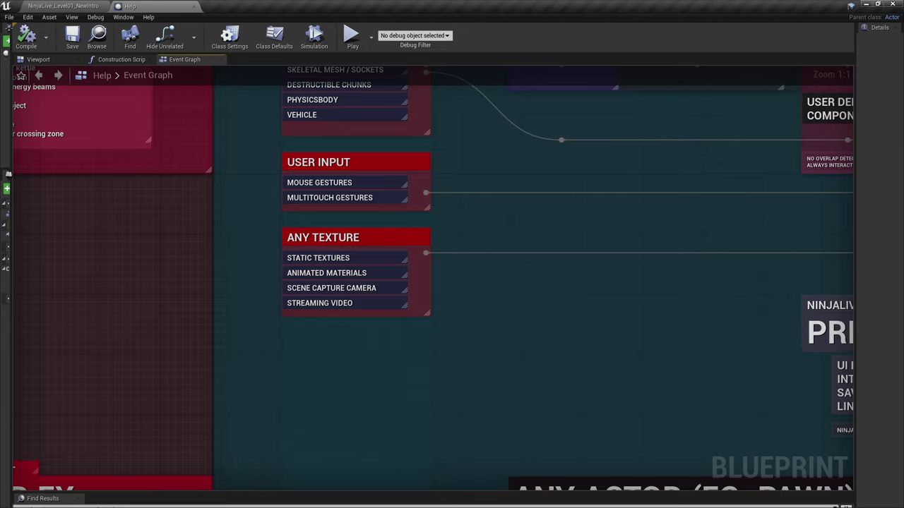
drag(257, 252, 272, 306)
Follow the Any Texture connection across the NinjaLive Actor chart and highlight the Composite Material block it feeds
scroll(612, 268, down, 3)
right_drag(717, 249, 423, 311)
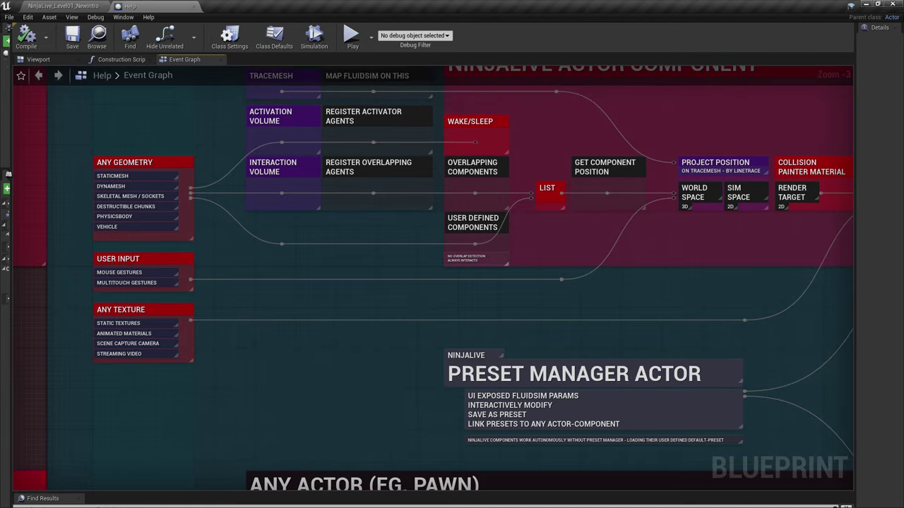
scroll(692, 269, down, 2)
right_drag(692, 270, 416, 295)
scroll(546, 245, up, 5)
click(529, 210)
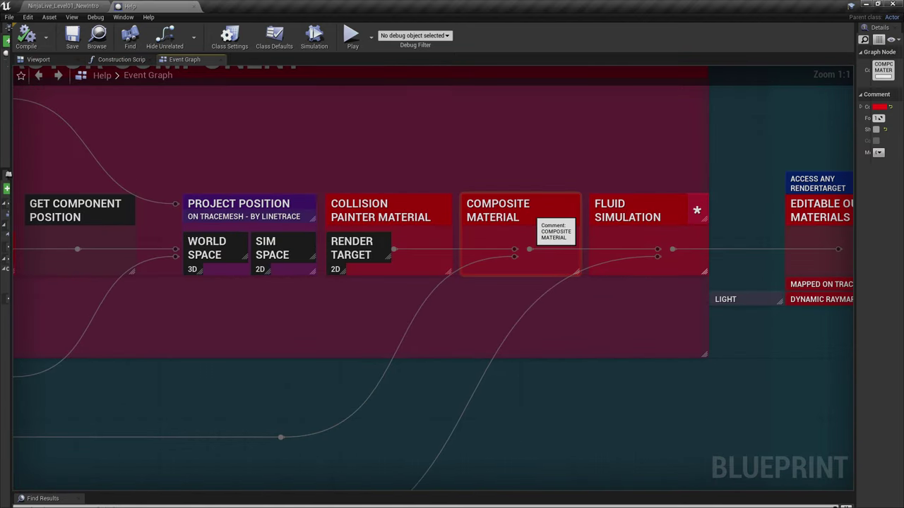
Bring the complete dependency chart back into view, from the NinjaLive Actor to the manager actors
scroll(519, 297, down, 6)
right_drag(498, 327, 505, 253)
scroll(473, 285, up, 1)
scroll(537, 322, down, 1)
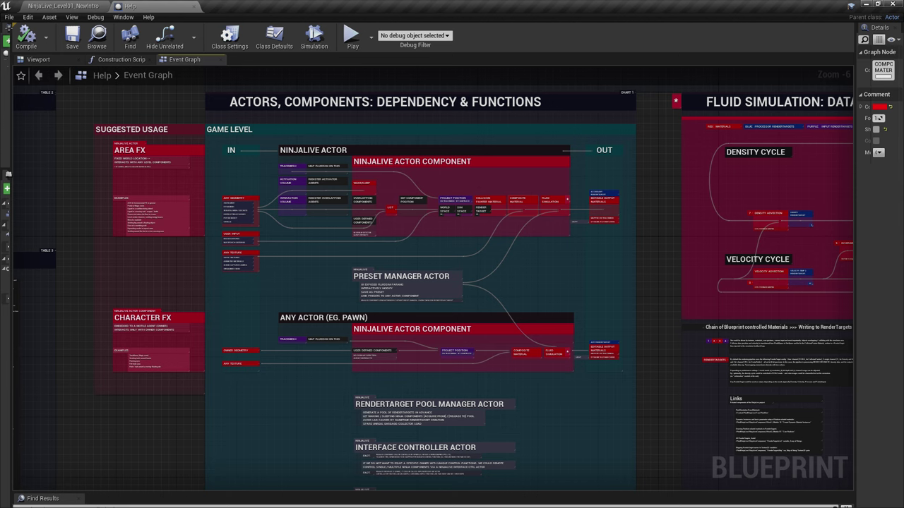
Switch to the NinjaLive_Level01_NewIntro level, point out the Stage 6 heading, and play the level to view the buffer board
click(81, 6)
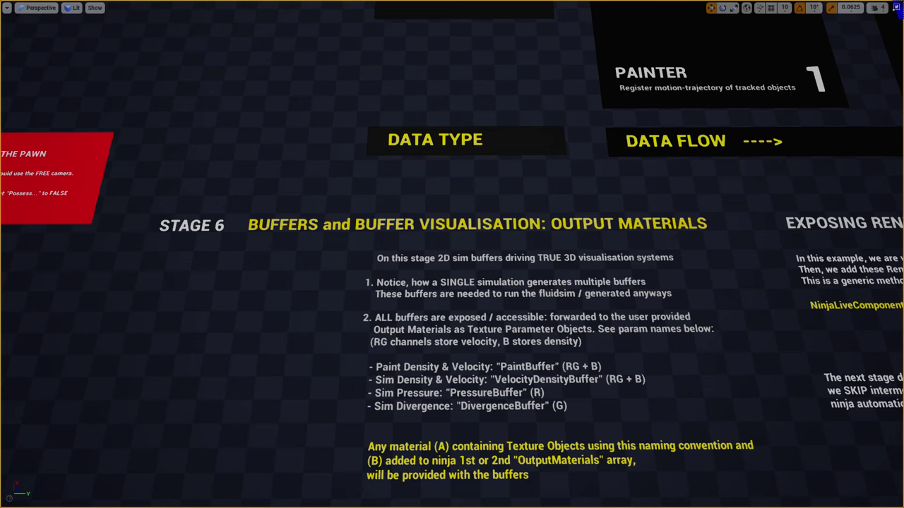
drag(245, 204, 716, 205)
key(alt+p)
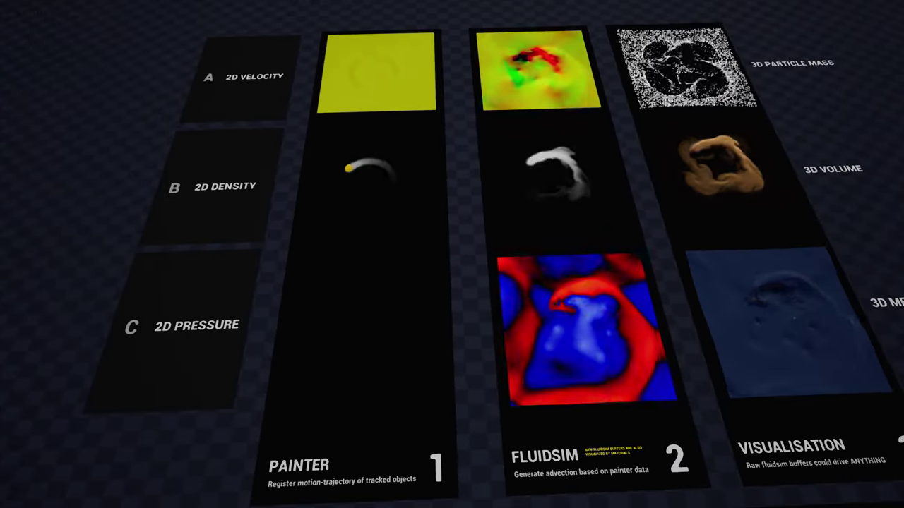
key(Escape)
key(F11)
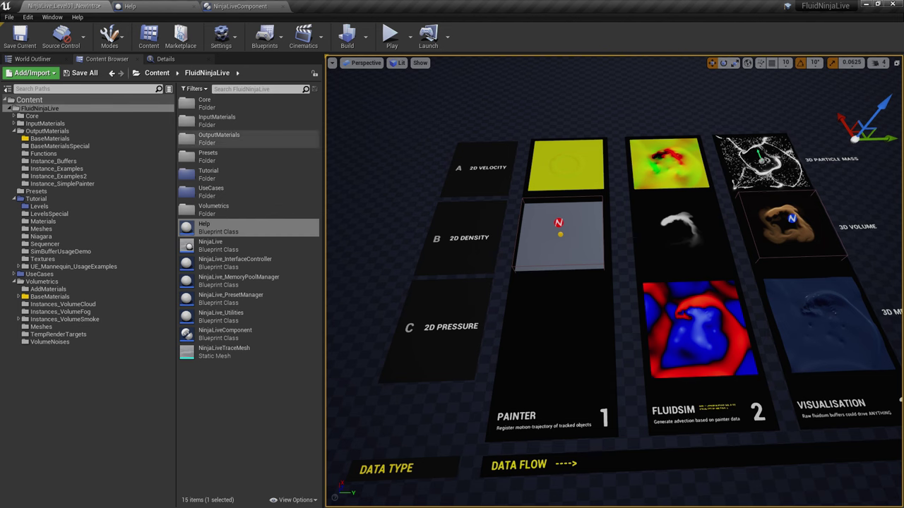
Open the Help blueprint to study the Fluid Simulation: Data Flow chart, and return to the level
double_click(214, 226)
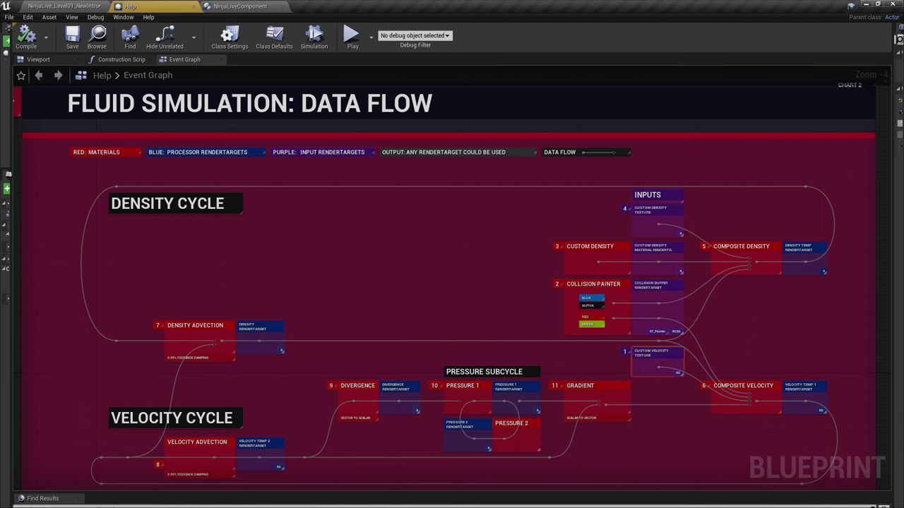
click(304, 111)
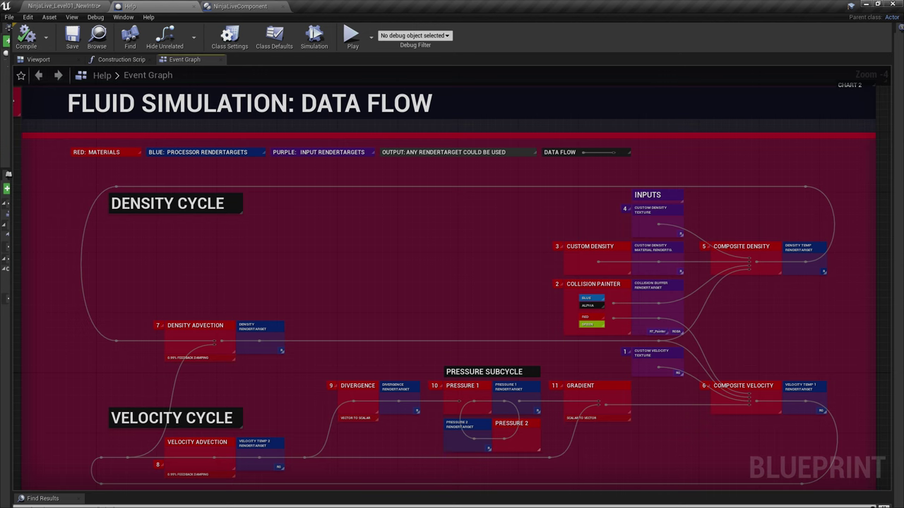
click(74, 5)
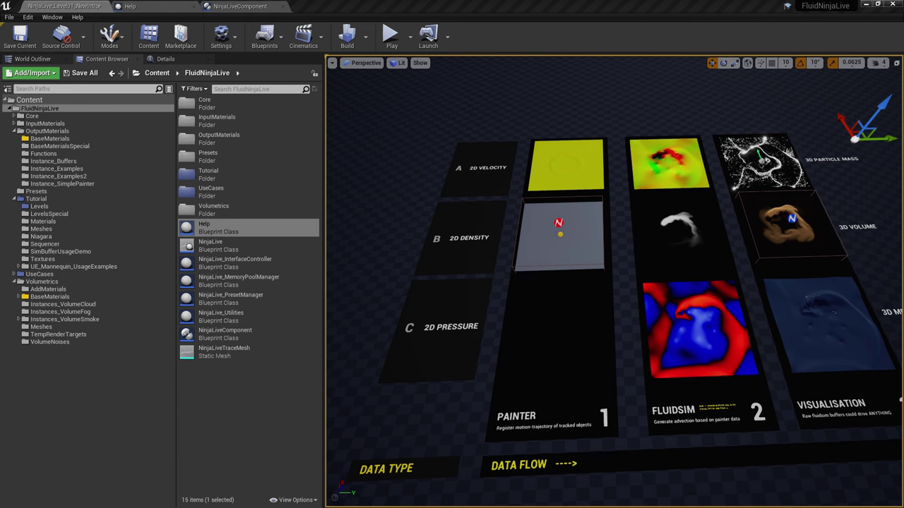
Frame the entire Stage 6 buffer board in a maximized viewport and pick out the NinjaLive actor in the Painter column
key(F11)
right_drag(452, 254, 456, 318)
key(w)
key(s)
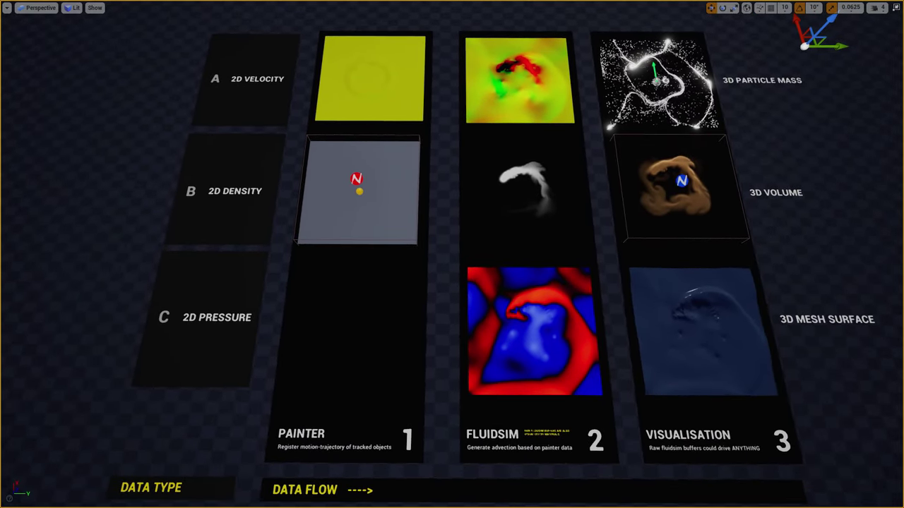
click(356, 179)
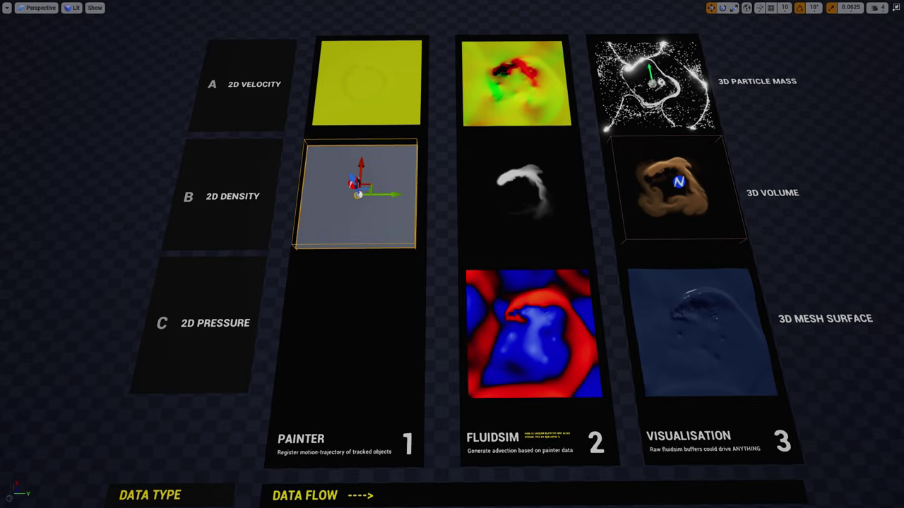
click(798, 47)
mouse_move(438, 215)
ctrl+alt+mouse_down()
mouse_move(556, 413)
mouse_move(444, 203)
ctrl+alt+mouse_up()
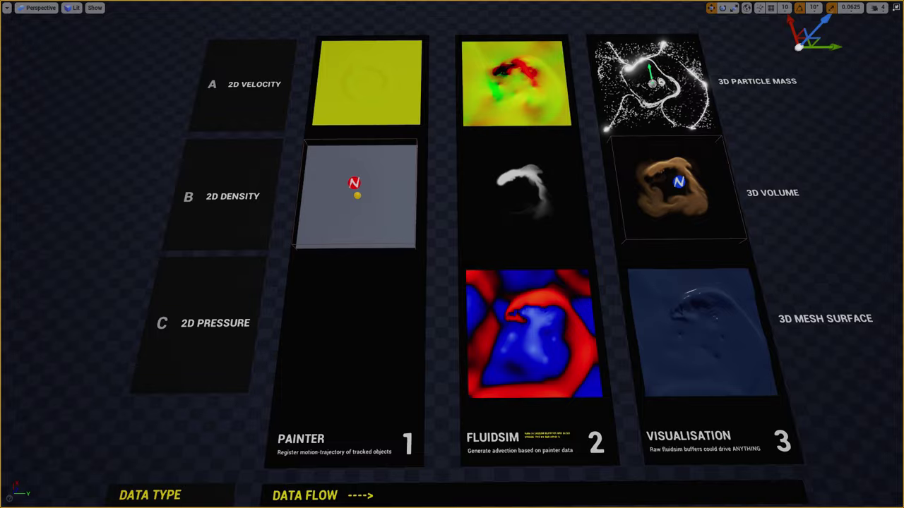
Play the level and view the Painter and Fluidsim buffers up close
key(alt+p)
key(w)
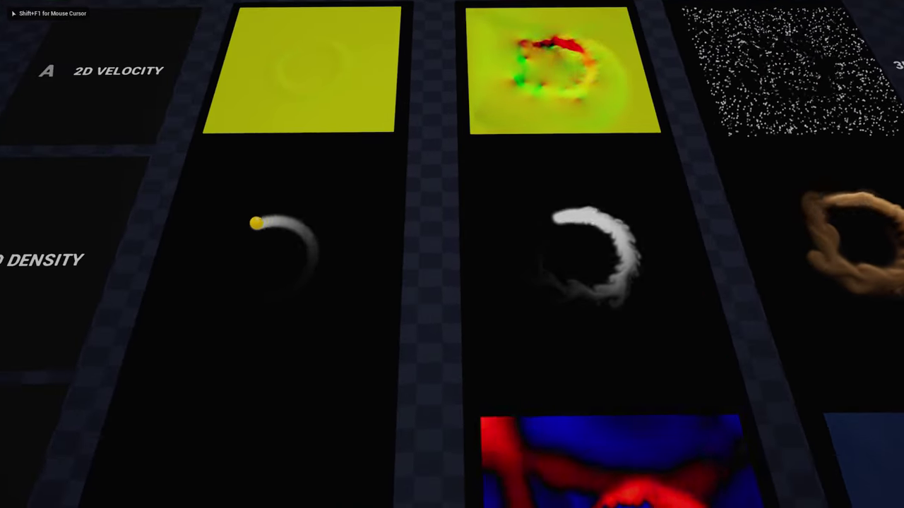
key(s)
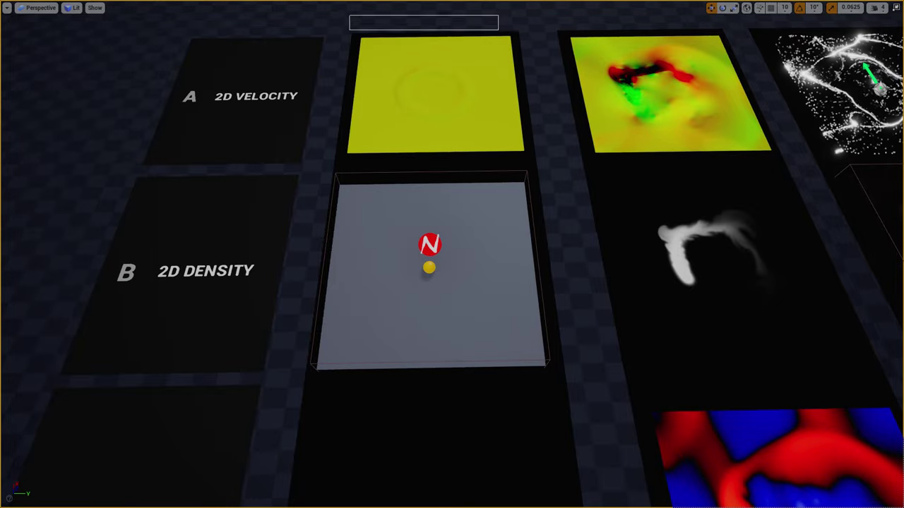
Mark out the Fluidsim and Visualisation columns of the Stage 6 board in turn, and clear the selection
key(d)
key(s)
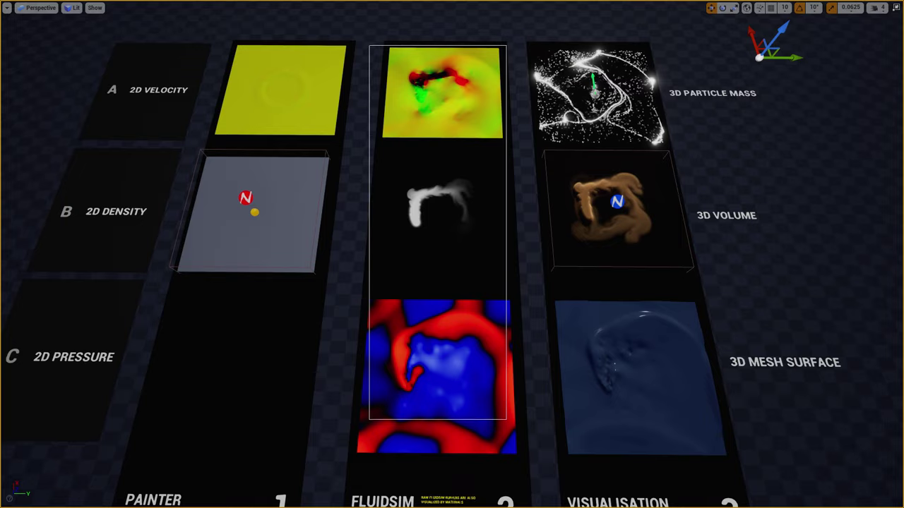
ctrl+alt+drag(506, 420, 507, 420)
key(s)
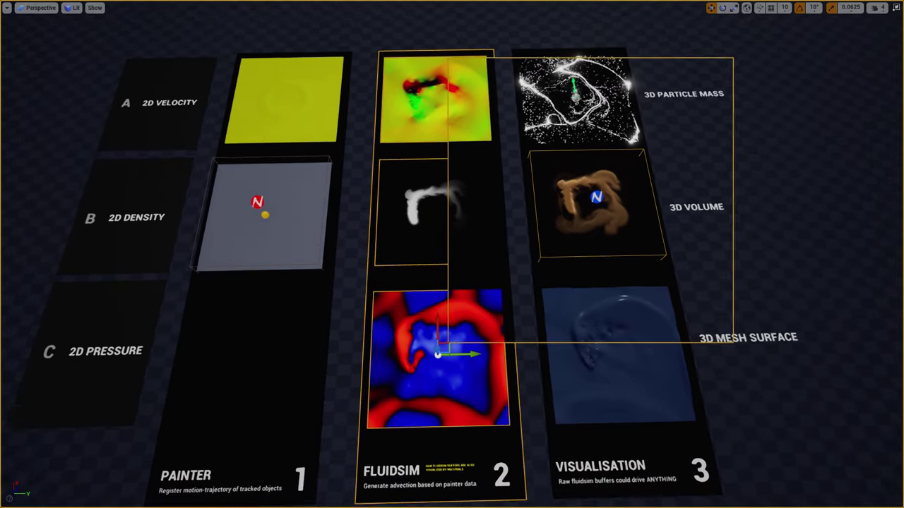
click(834, 212)
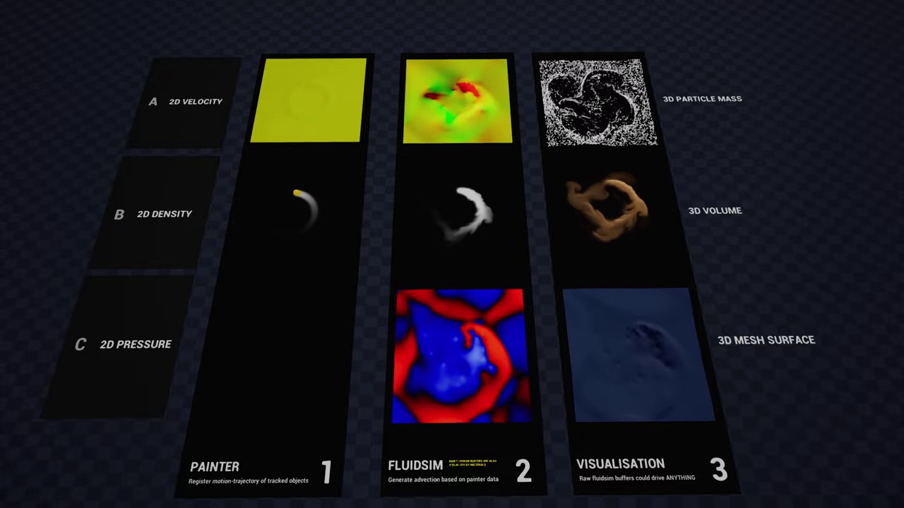
Restart the level preview and view the 3D Particle Mass visualisation up close beside its velocity buffer
key(Escape)
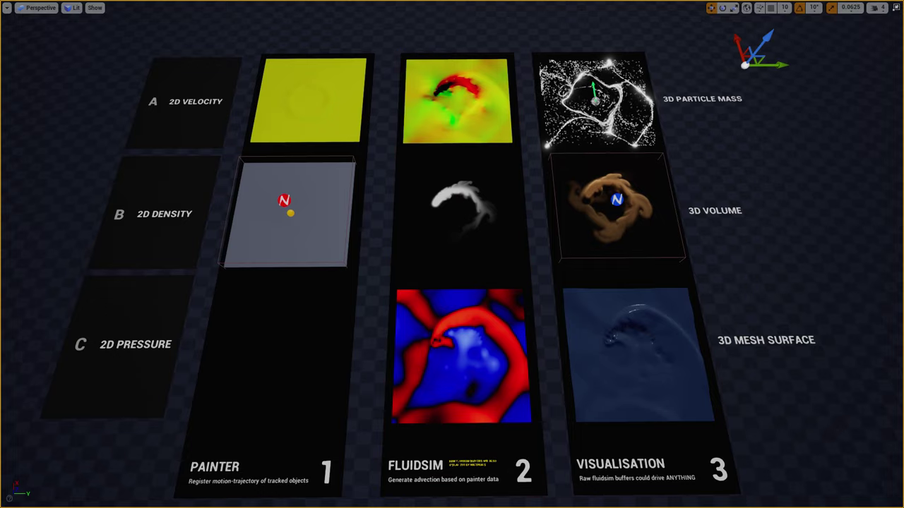
key(alt+p)
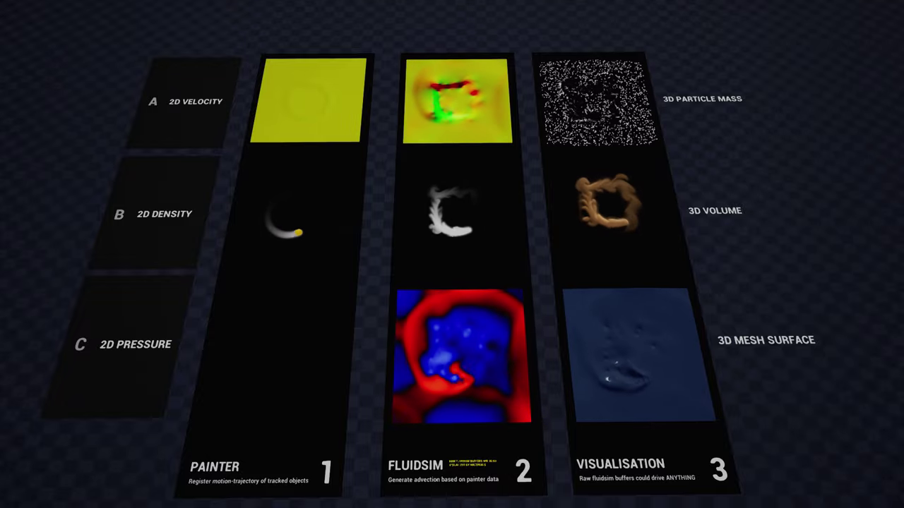
key(w)
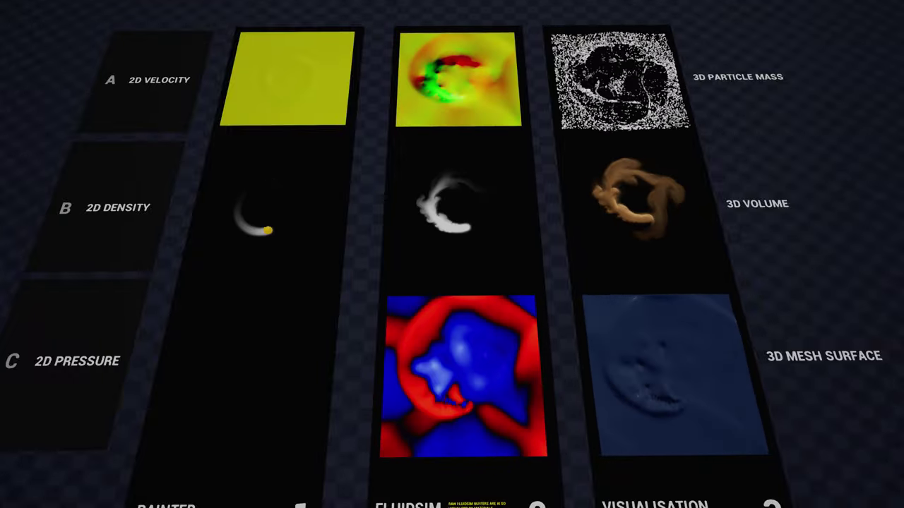
key(d)
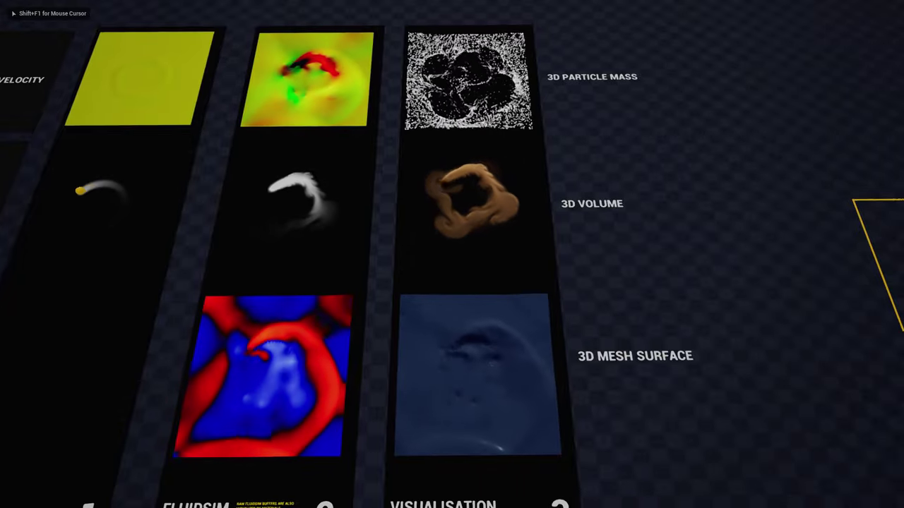
drag(452, 254, 452, 282)
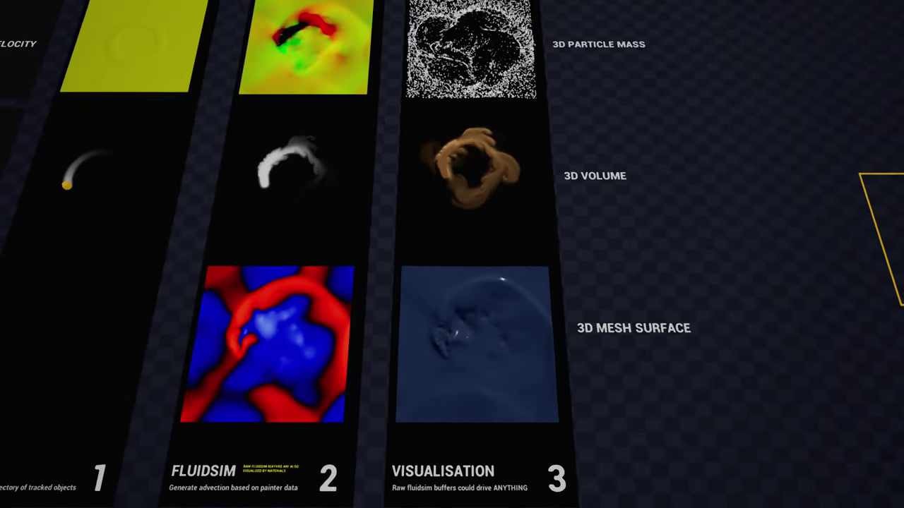
key(e)
key(w)
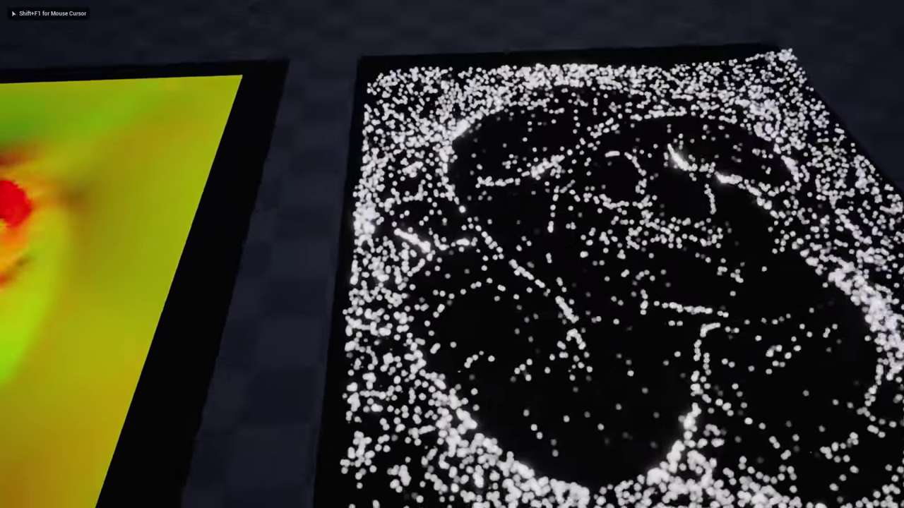
key(s)
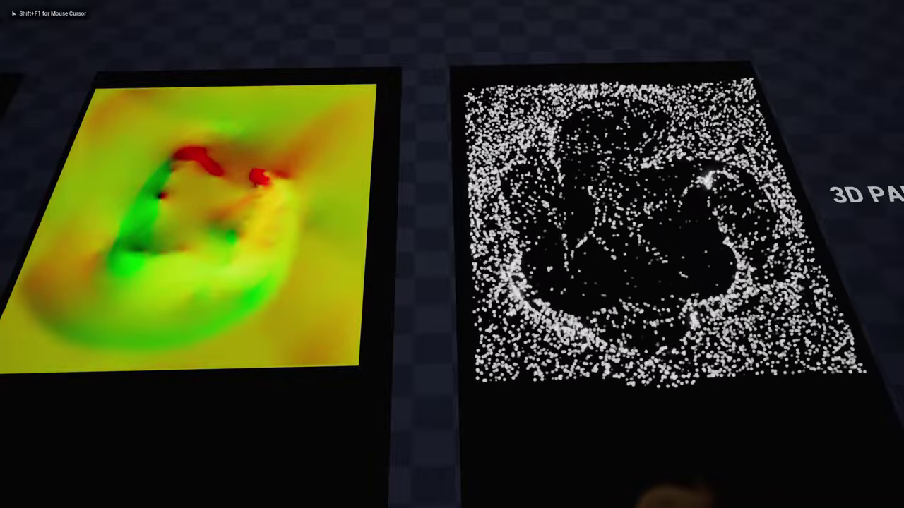
key(w)
key(s)
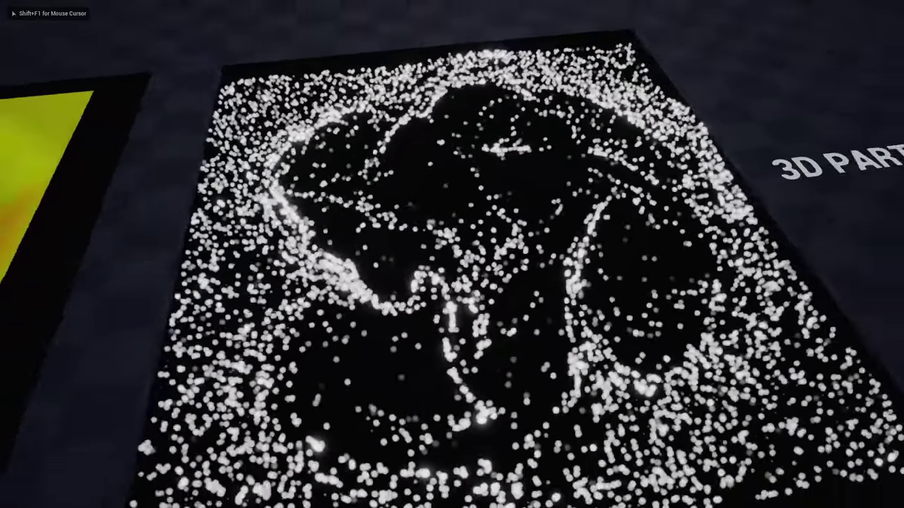
key(s)
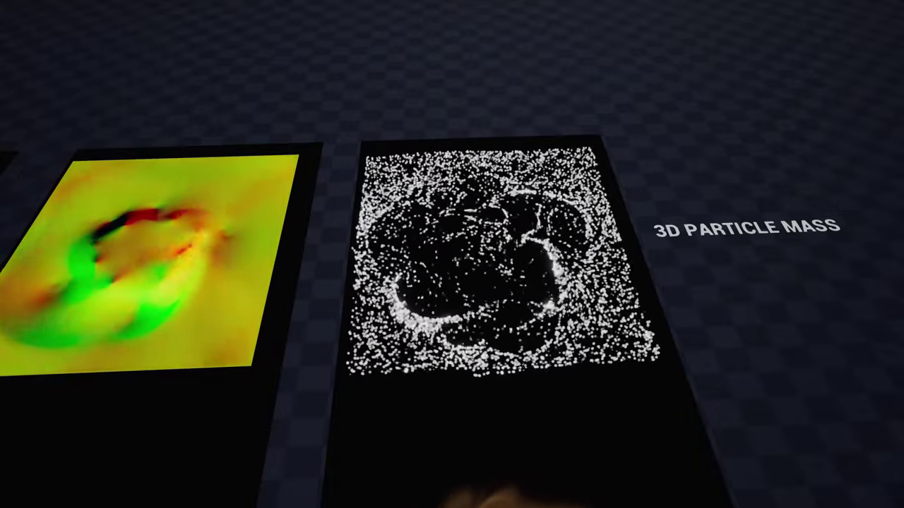
key(Escape)
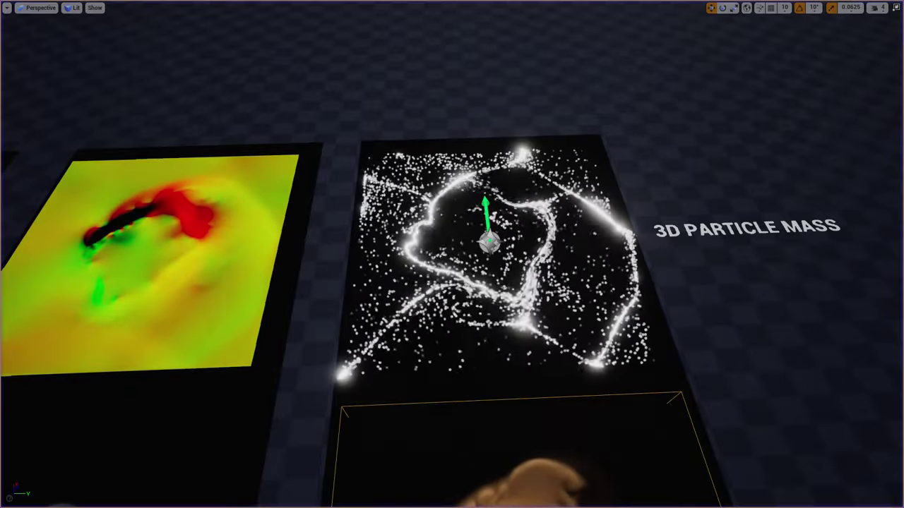
Play the level and inspect the 3D Volume visualisation from close and low angles, ending on the entire Stage 6 board
key(s)
key(w)
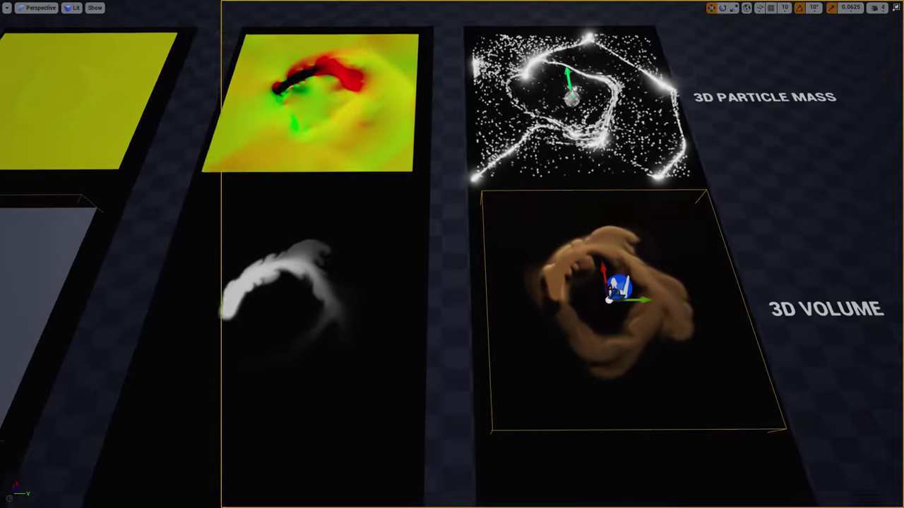
key(alt+p)
key(w)
key(a)
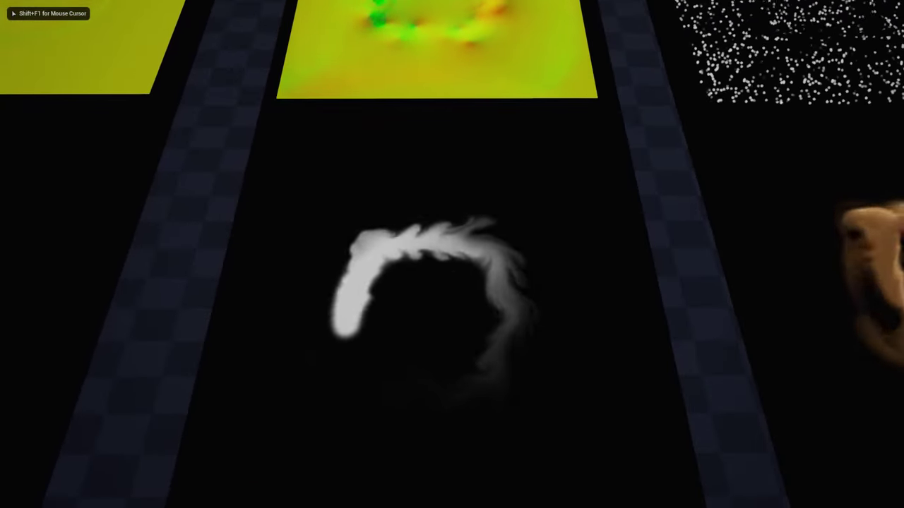
key(d)
key(w)
key(w)
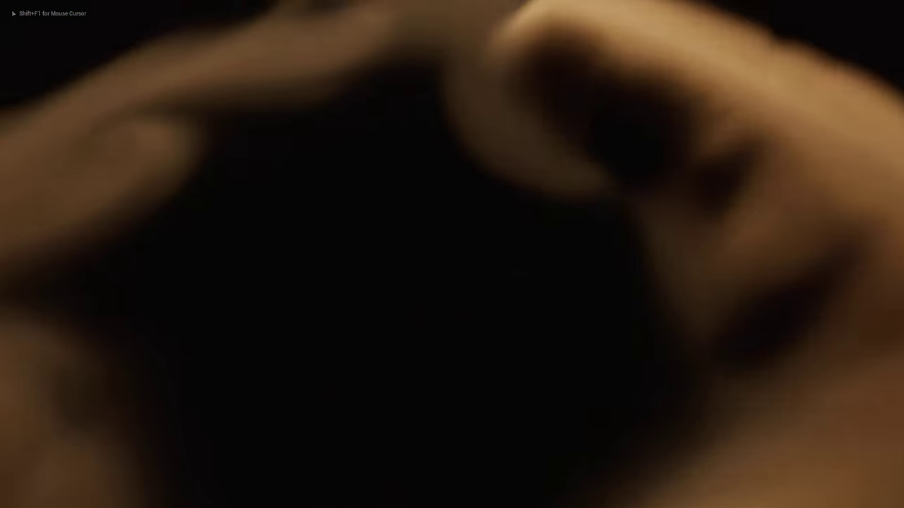
key(s)
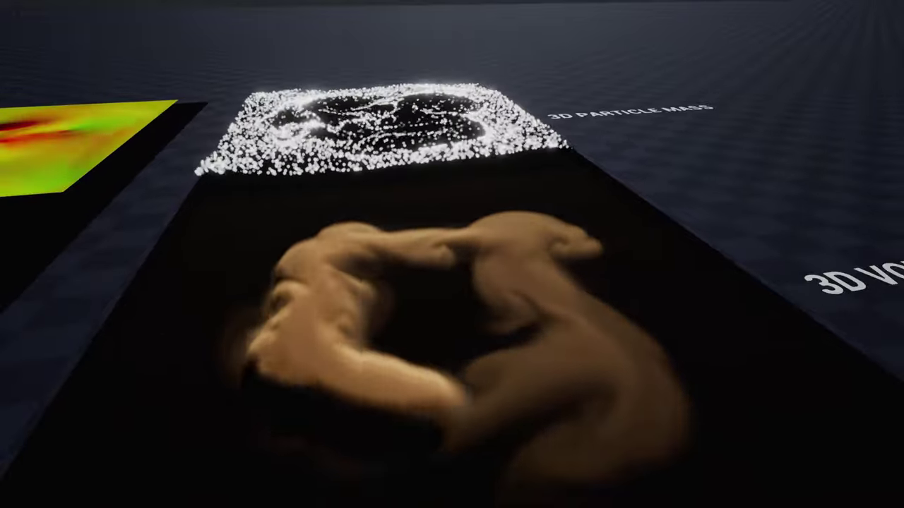
key(q)
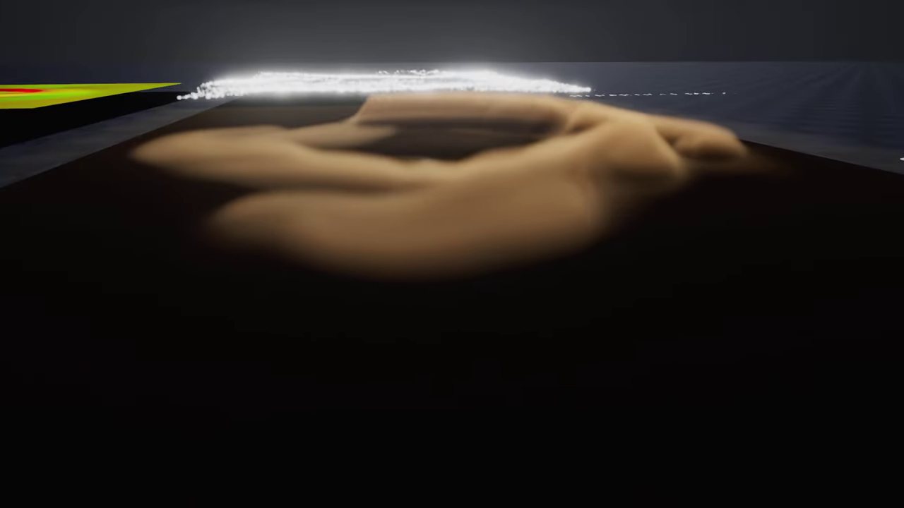
key(e)
key(s)
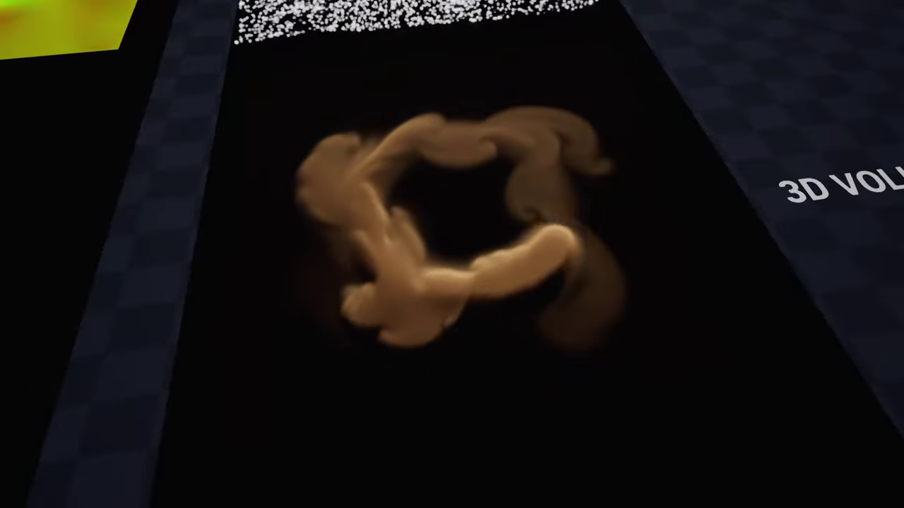
key(w)
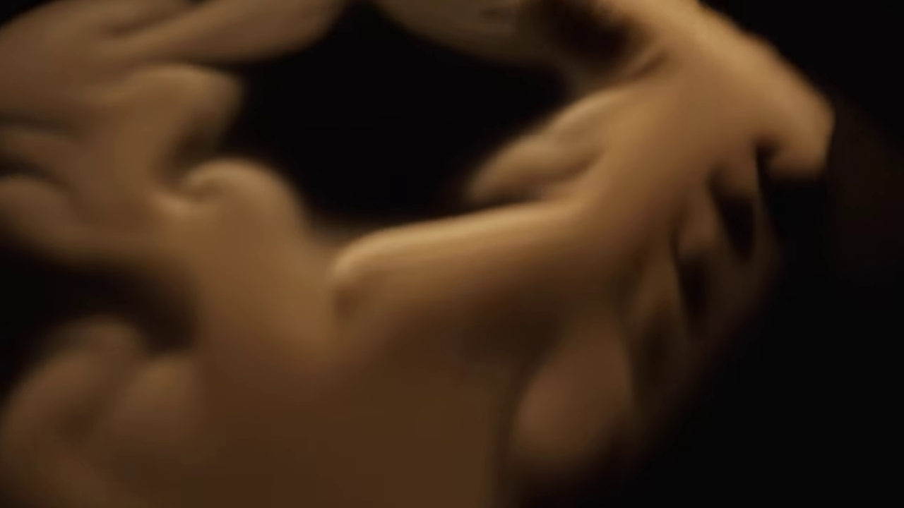
key(s)
key(s)
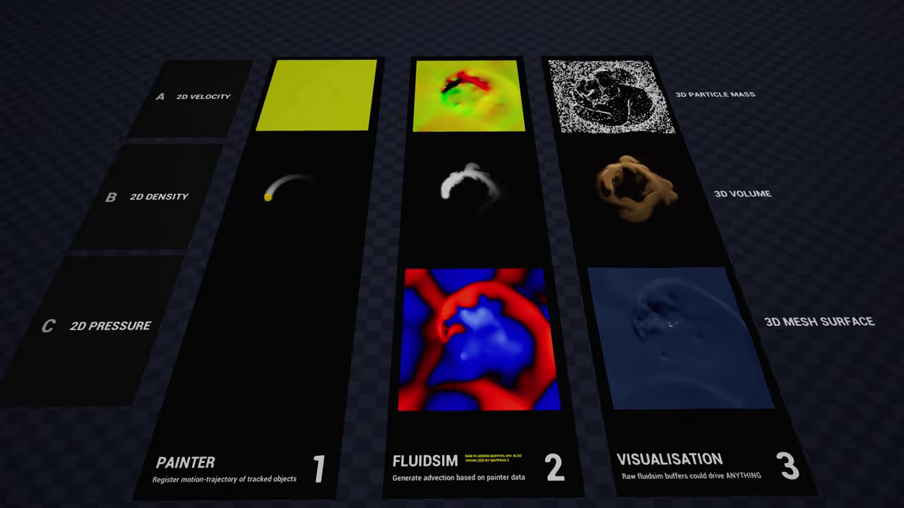
key(Escape)
click(753, 66)
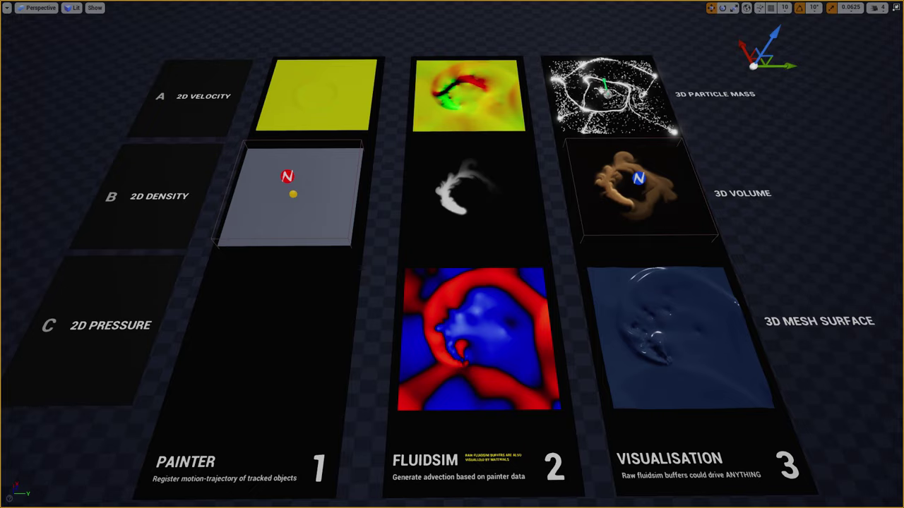
Survey Stages 6 and 7 together, and preview the Stage 7 Direct Drive targets in play
key(s)
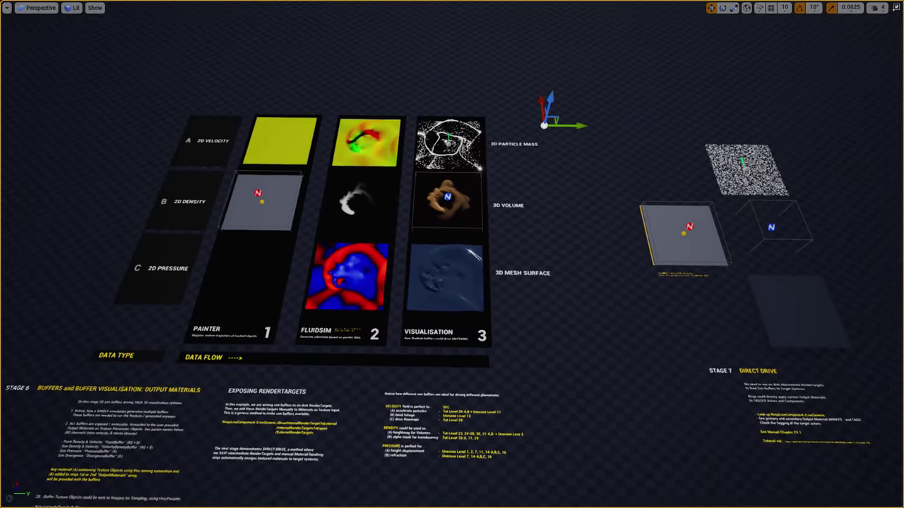
right_drag(451, 254, 452, 261)
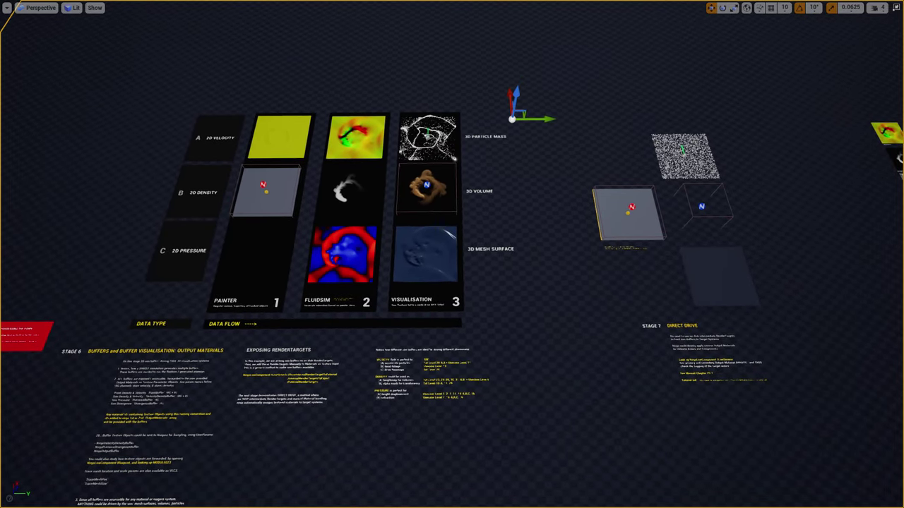
ctrl+alt+drag(471, 370, 196, 0)
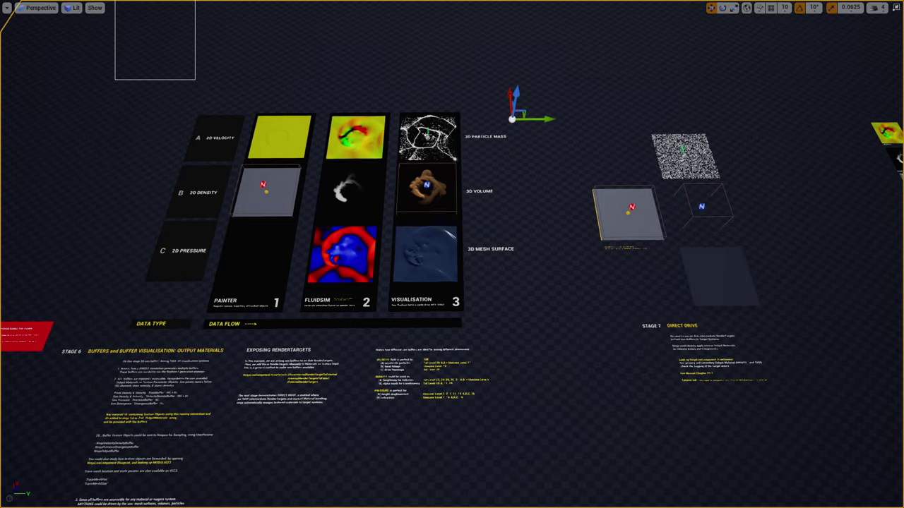
key(d)
key(w)
key(d)
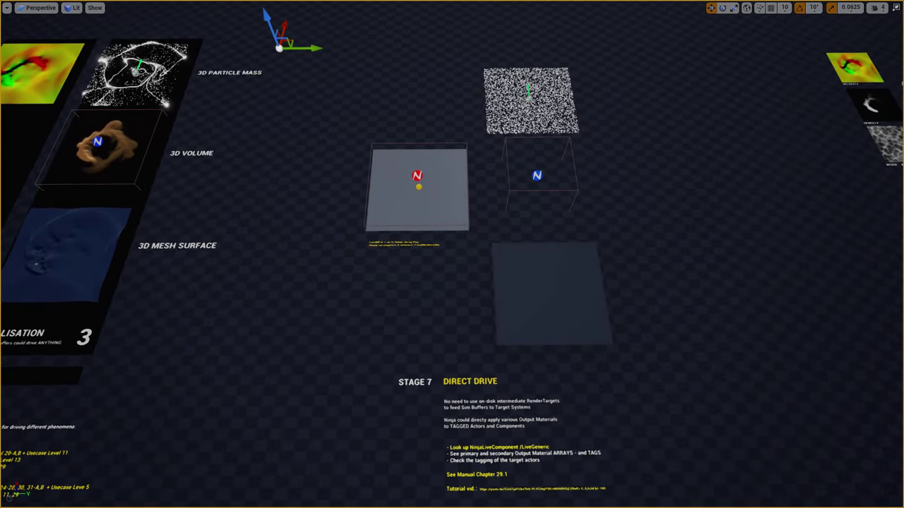
key(w)
key(alt+p)
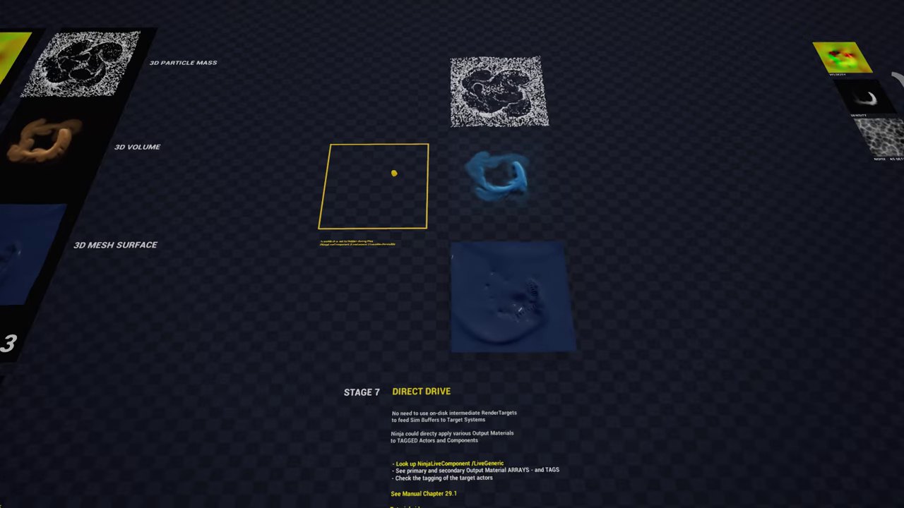
key(Escape)
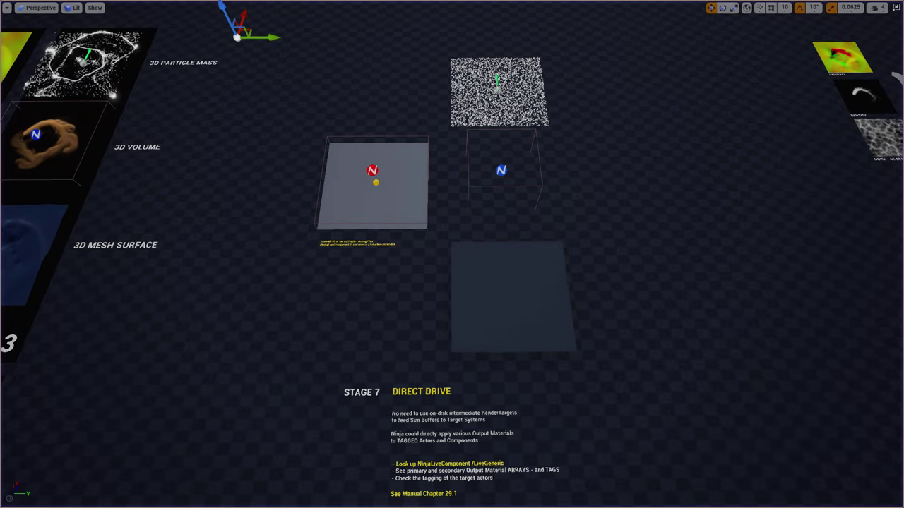
Return to the Stage 6 notes and mark out the Exposing RenderTargets text
key(a)
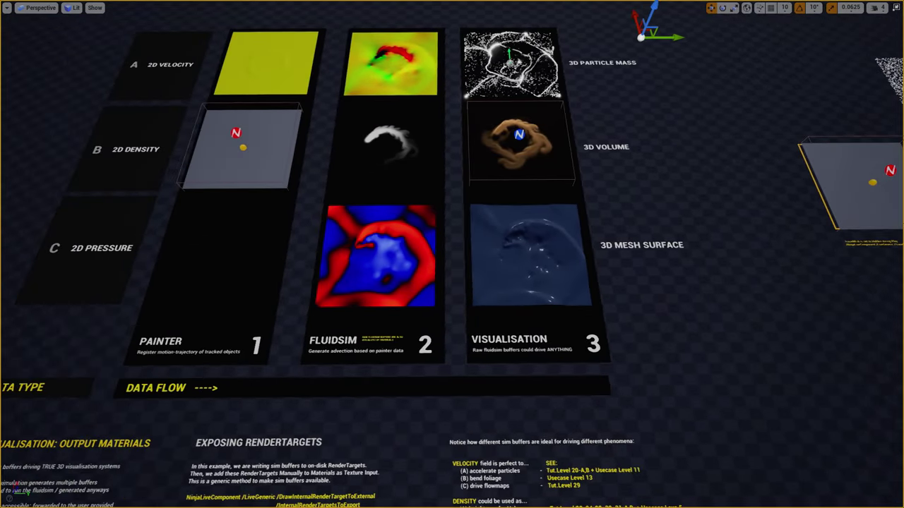
key(a)
key(s)
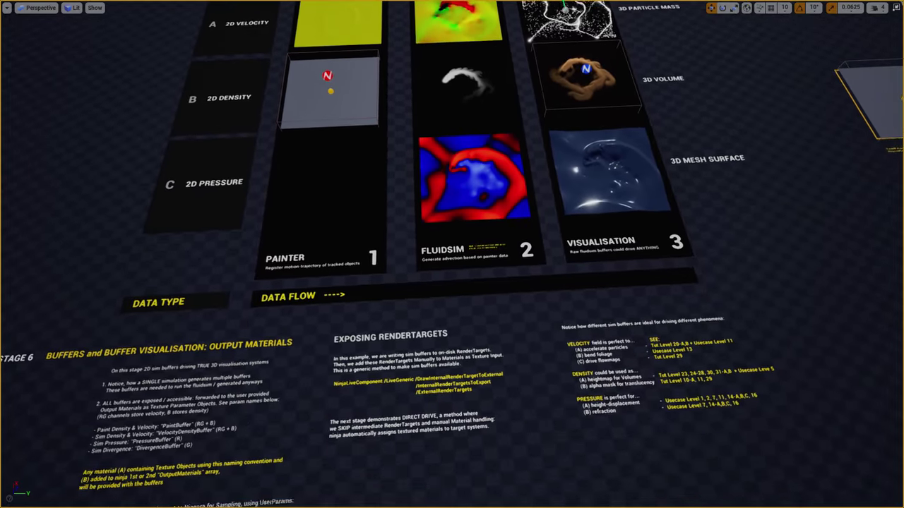
key(w)
right_drag(452, 254, 445, 254)
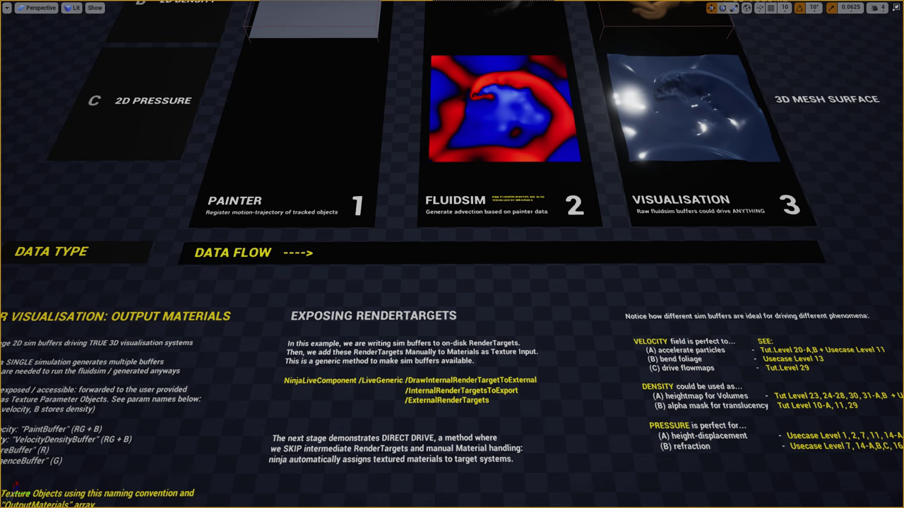
drag(263, 340, 553, 468)
Restore the full editor layout and show the details of the Painter column NinjaLive actor's NinjaLiveComponent
key(F11)
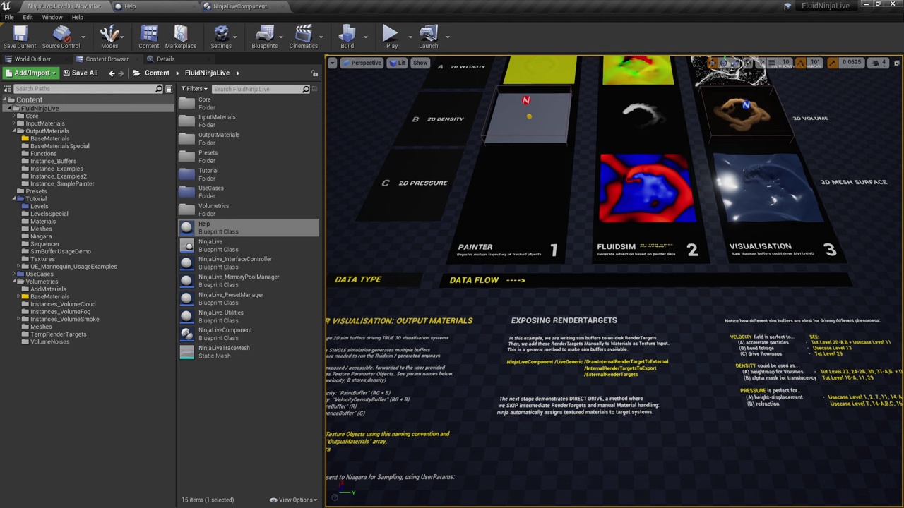
click(527, 101)
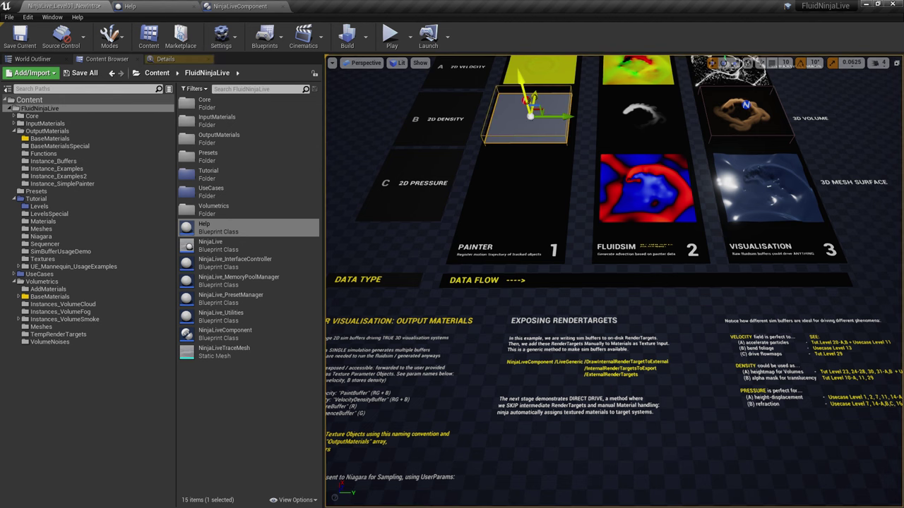
click(167, 59)
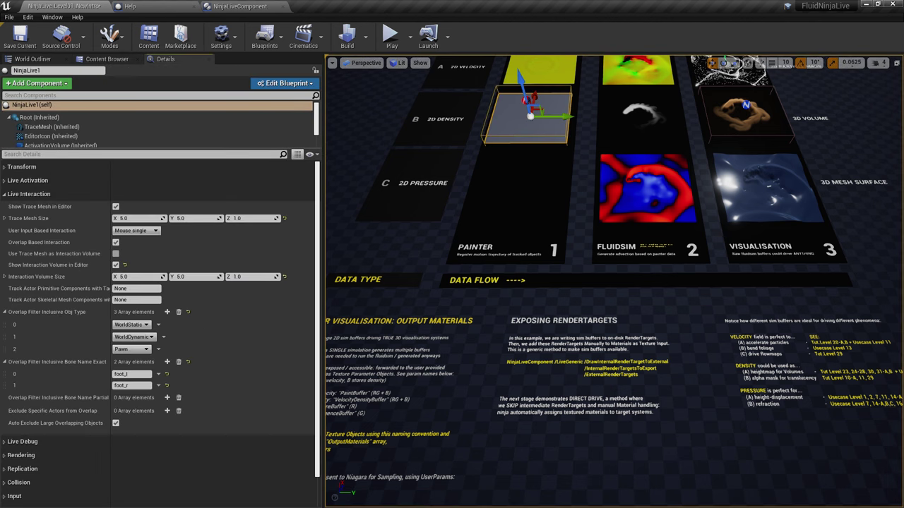
drag(167, 148, 167, 181)
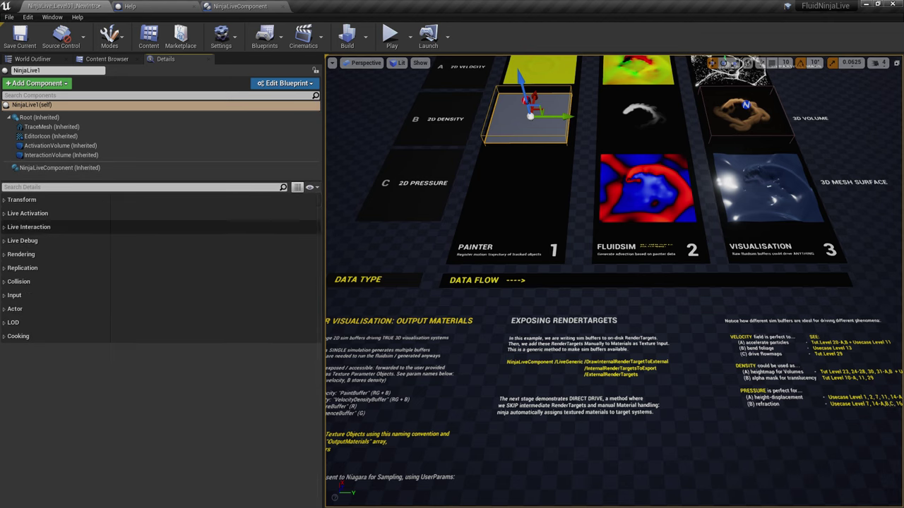
click(106, 168)
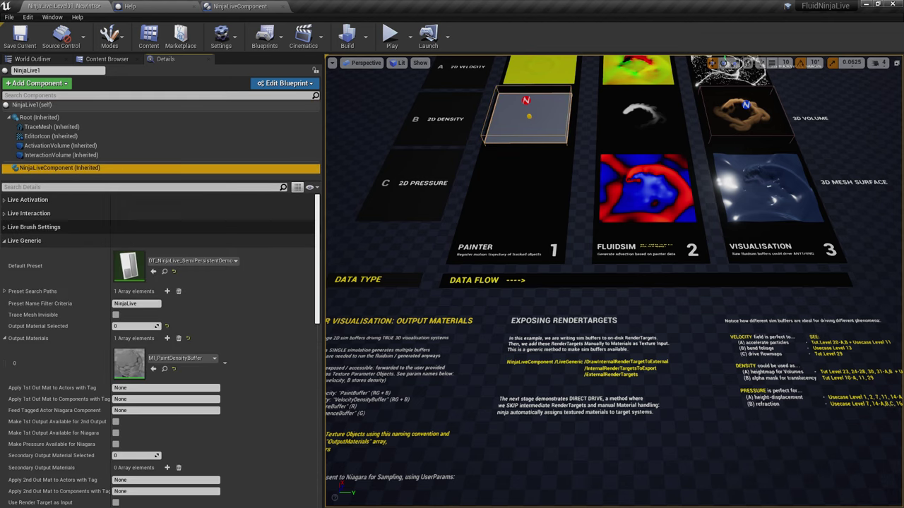
Look through the component's Live Generic settings down to Draw Internal Render Target to External and the External Render Targets array
click(25, 241)
click(24, 241)
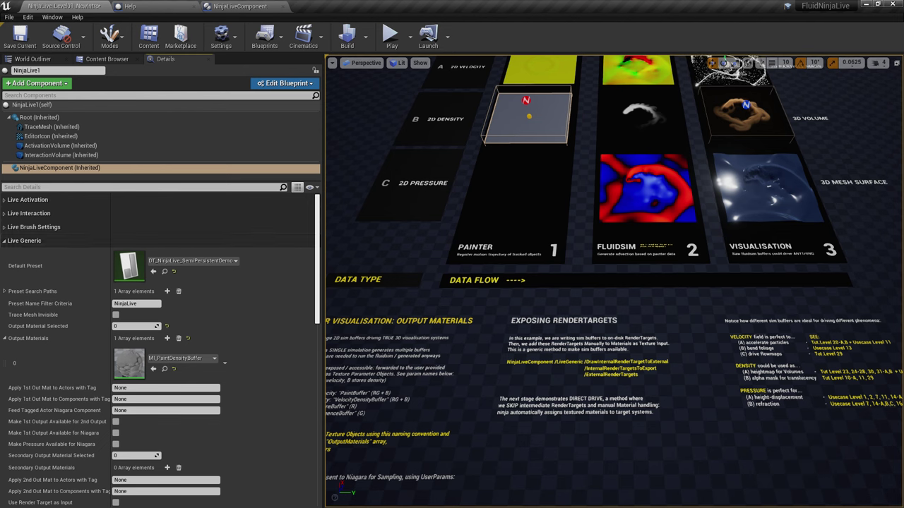
scroll(159, 282, down, 2)
scroll(159, 318, down, 10)
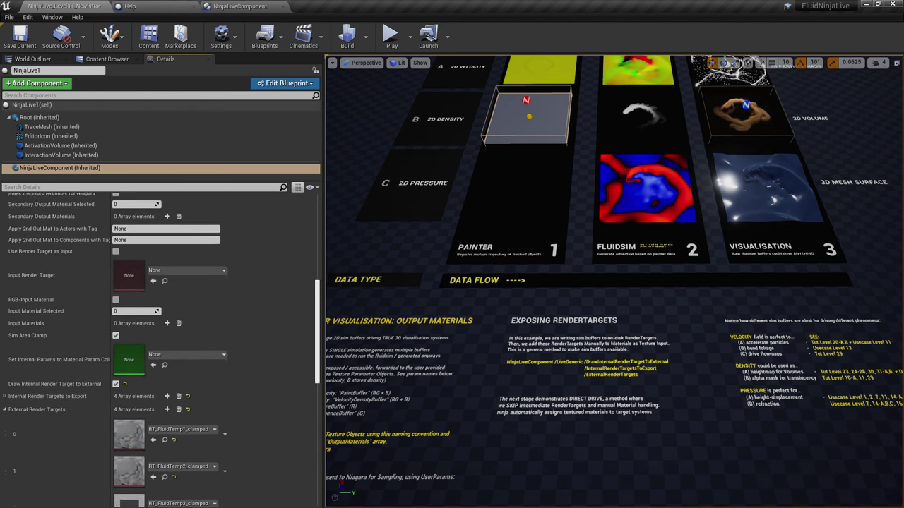
Look at the Internal Render Targets to Export array, try adding a fifth element, and delete the added element
click(4, 300)
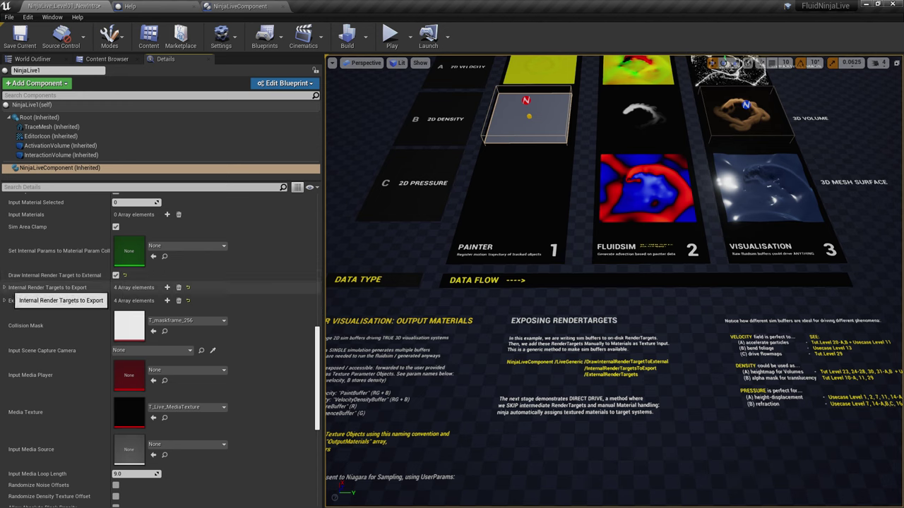
click(4, 287)
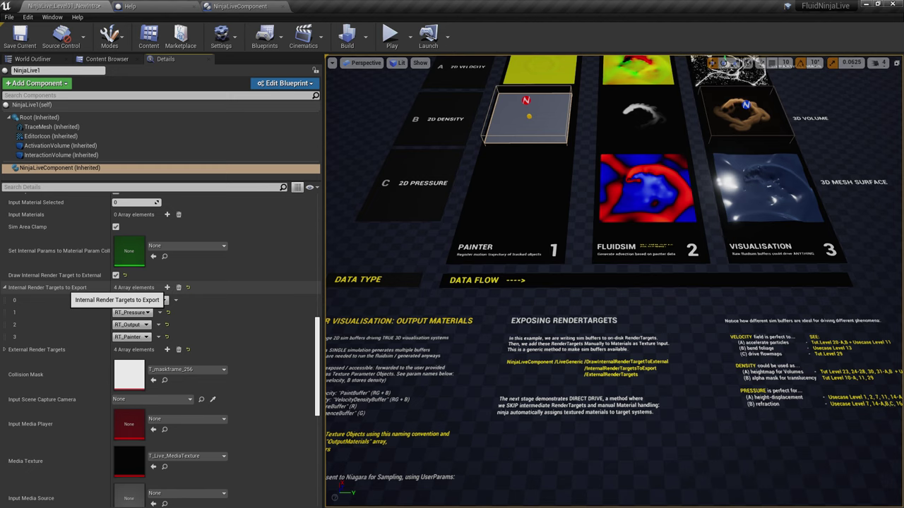
click(167, 287)
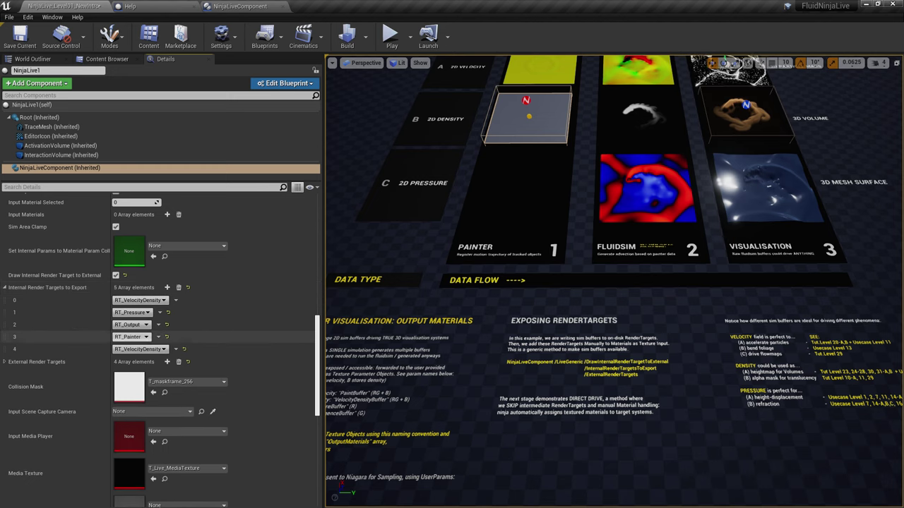
click(177, 348)
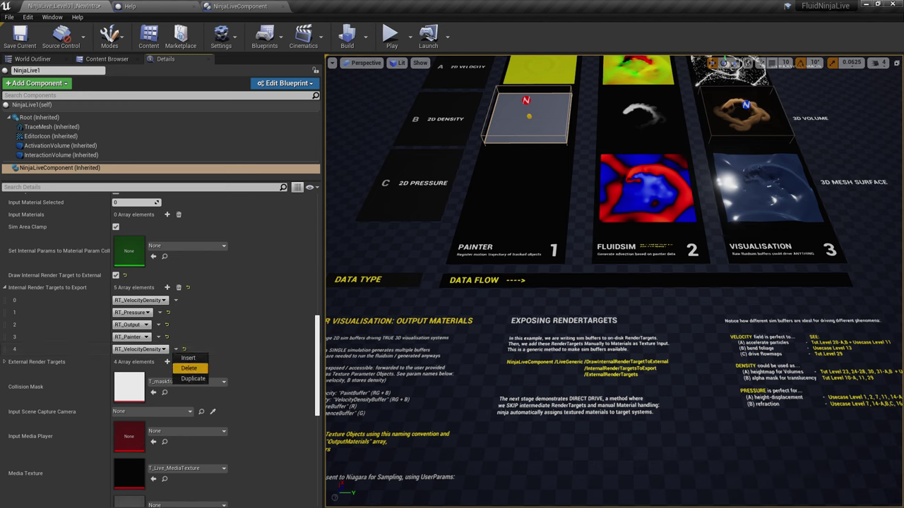
click(190, 366)
click(5, 288)
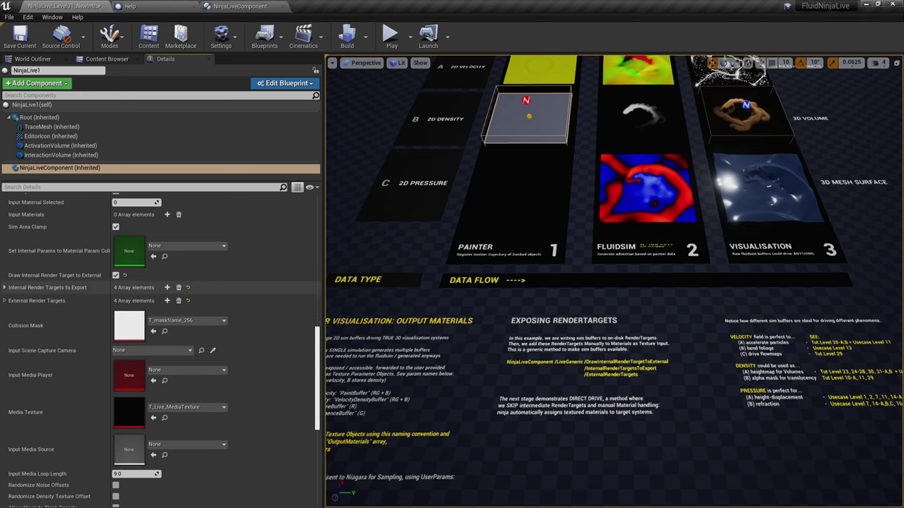
Locate the RT_FluidTemp2_clamped external render target among the project assets, open it, and adjust its preview channels to reveal the buffer image
click(5, 301)
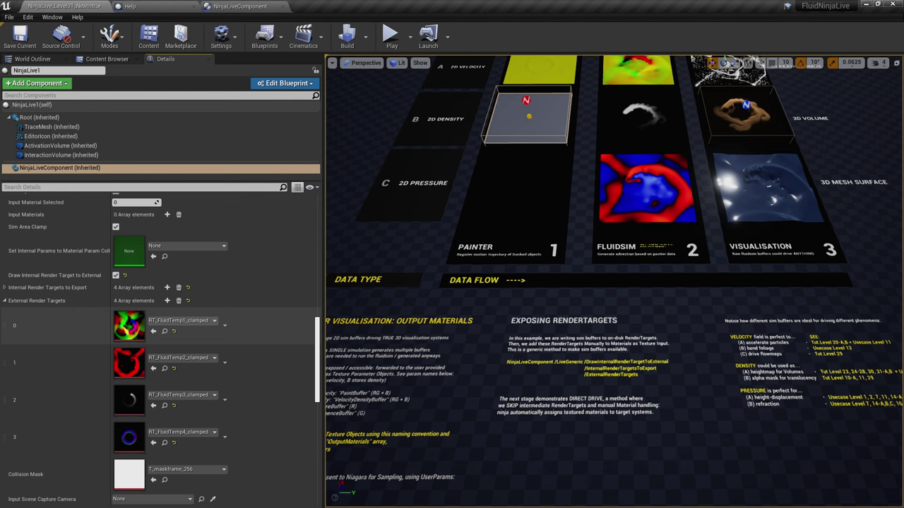
click(164, 368)
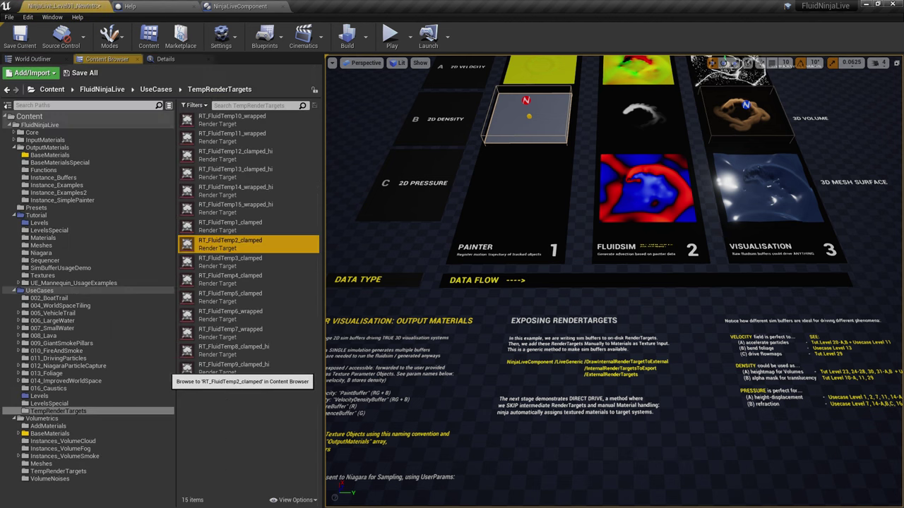
mouse_move(240, 244)
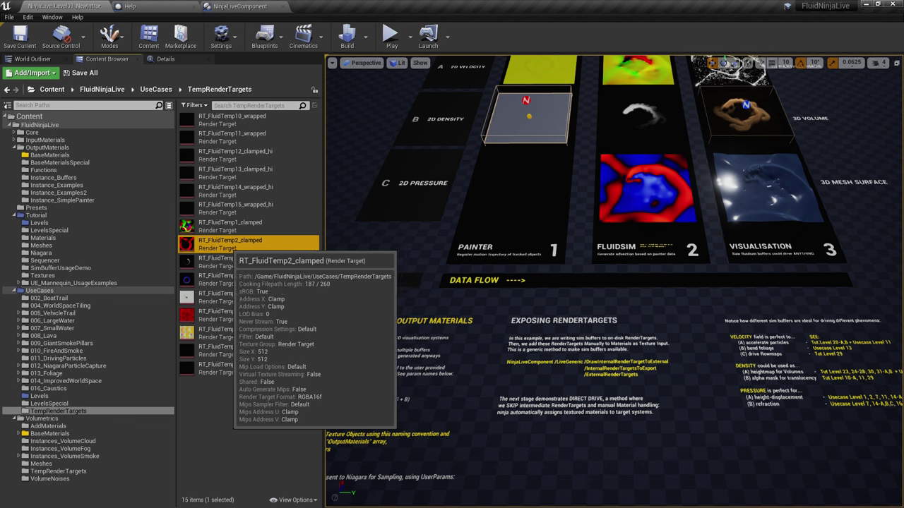
double_click(190, 244)
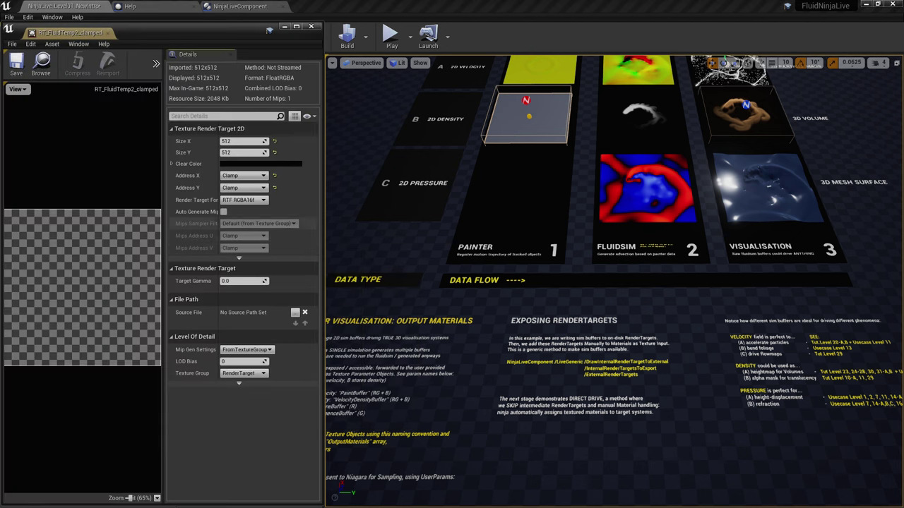
click(17, 89)
click(32, 140)
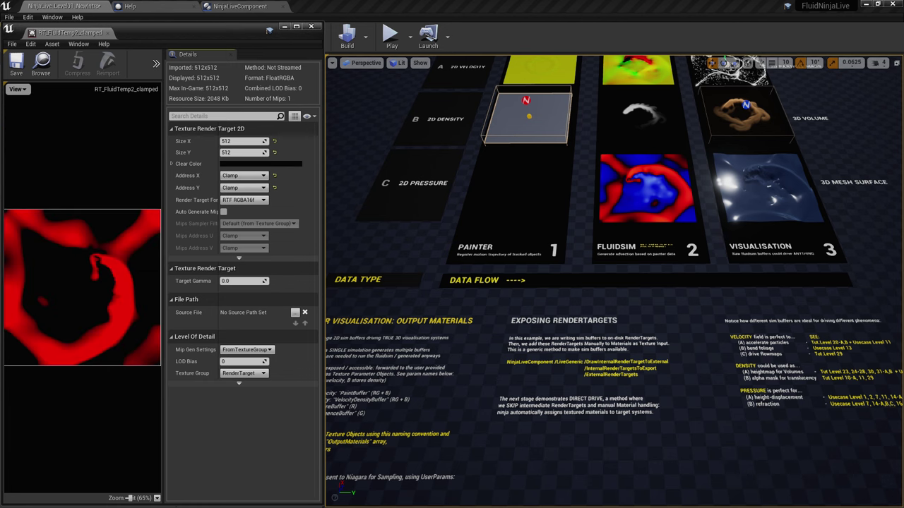
Run the level to watch RT_FluidTemp2_clamped update live, stop the simulation, and close the render target
click(390, 36)
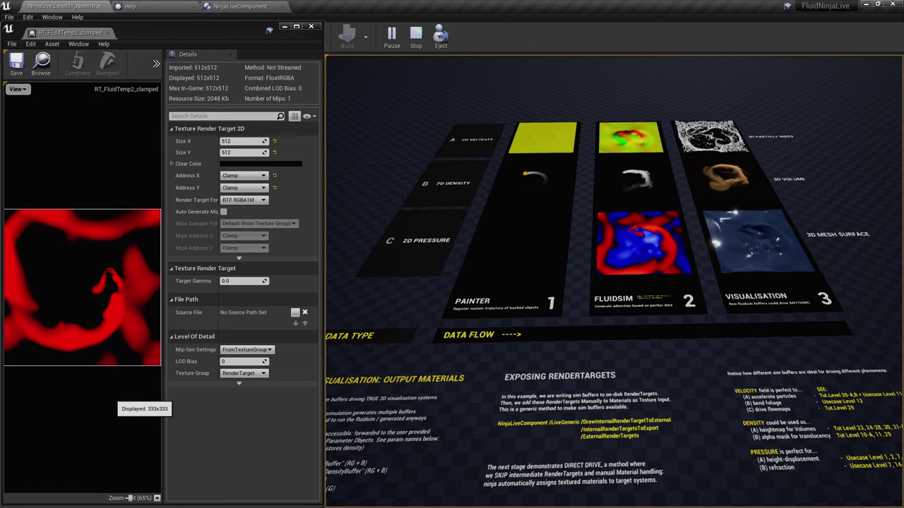
key(Escape)
click(310, 26)
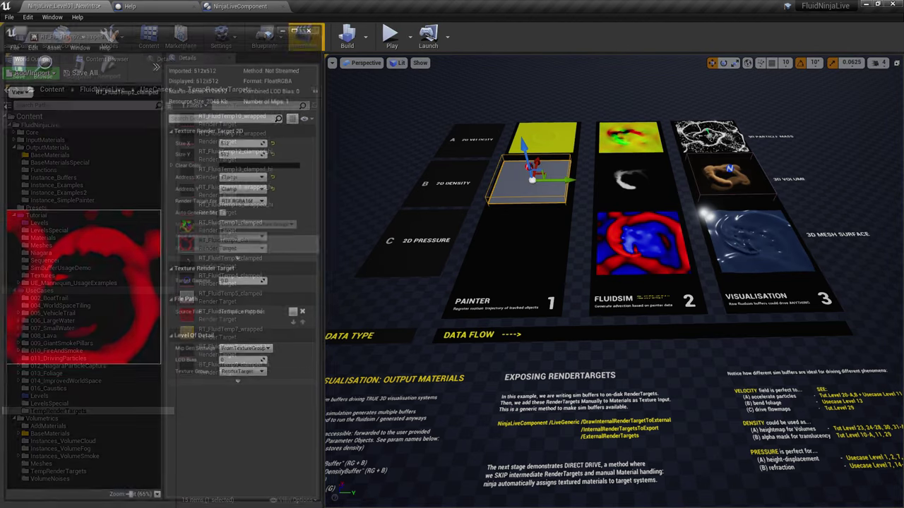
right_drag(613, 283, 613, 311)
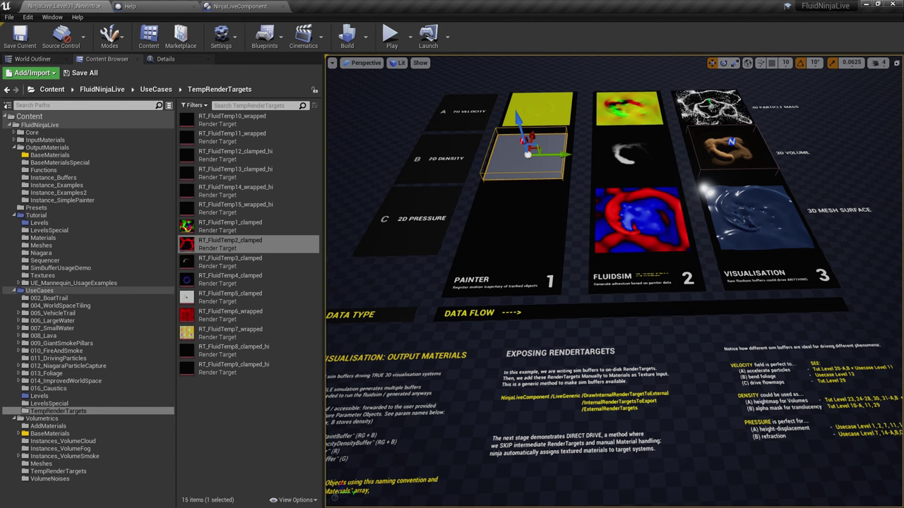
Select the 3D mesh surface plane in the Visualisation column and show its mesh and material properties
click(233, 243)
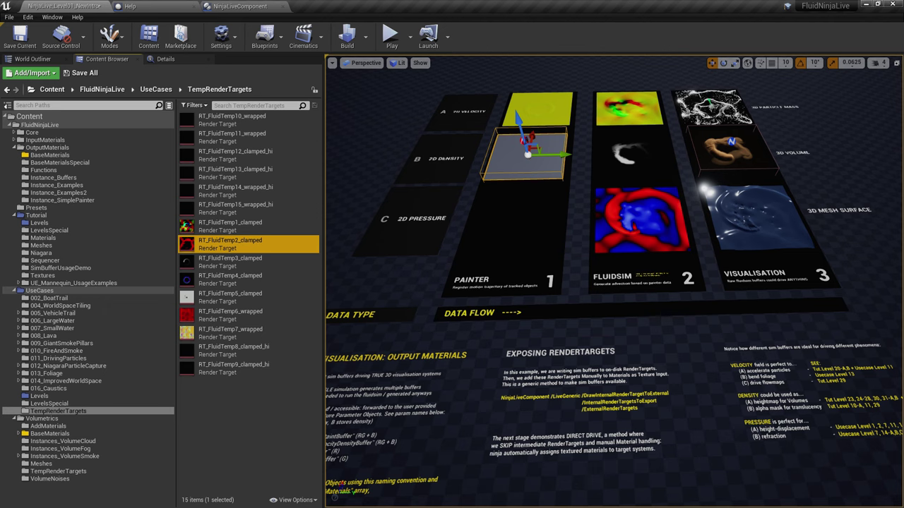
click(755, 212)
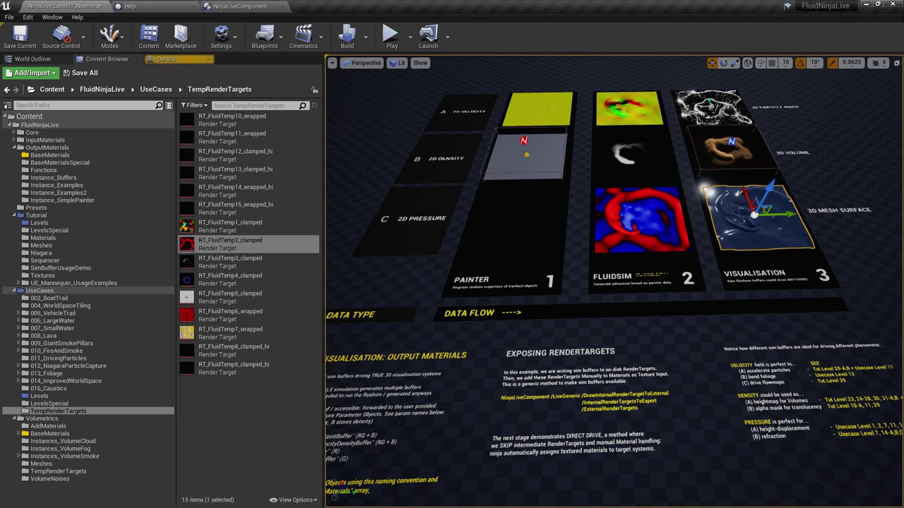
key(w)
right_drag(756, 212, 784, 240)
key(s)
click(174, 59)
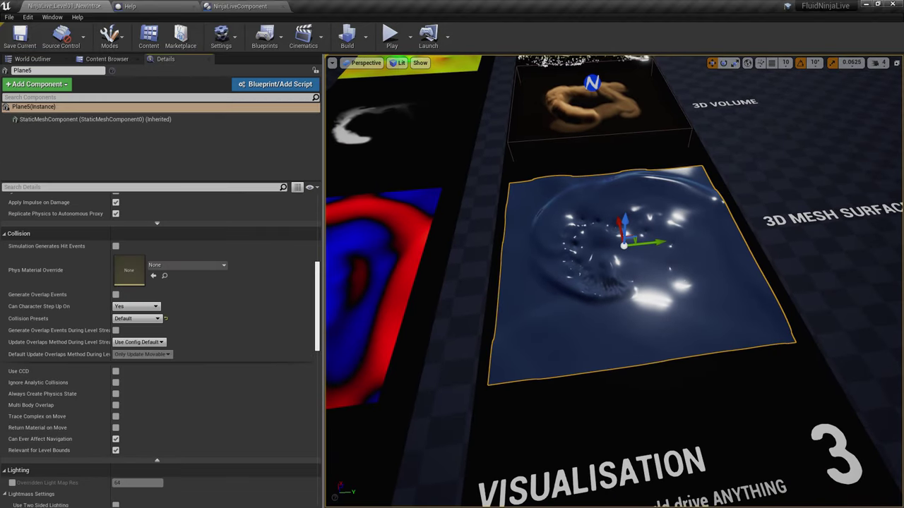
drag(317, 289, 317, 214)
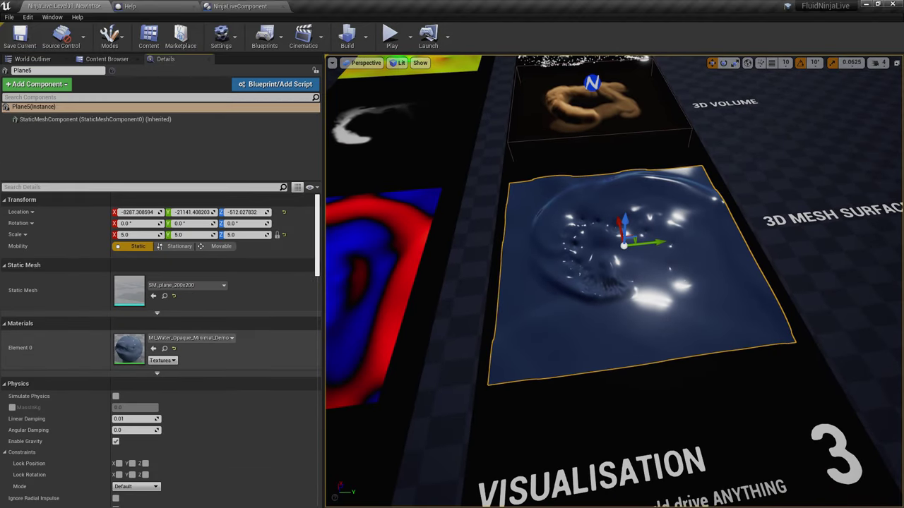
Open the plane's MI_Water_Opaque_Minimal_Demo material instance, examine its TextureInput parameters, and close it
double_click(129, 348)
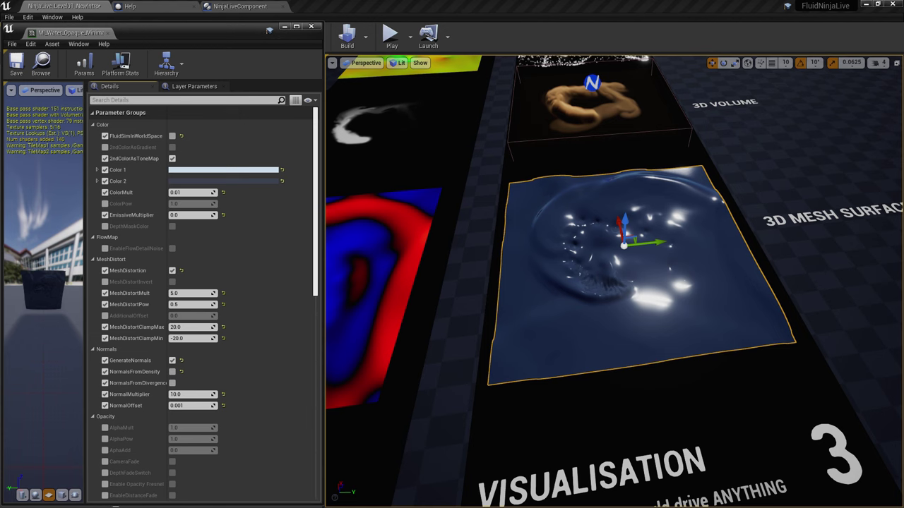
scroll(205, 261, down, 15)
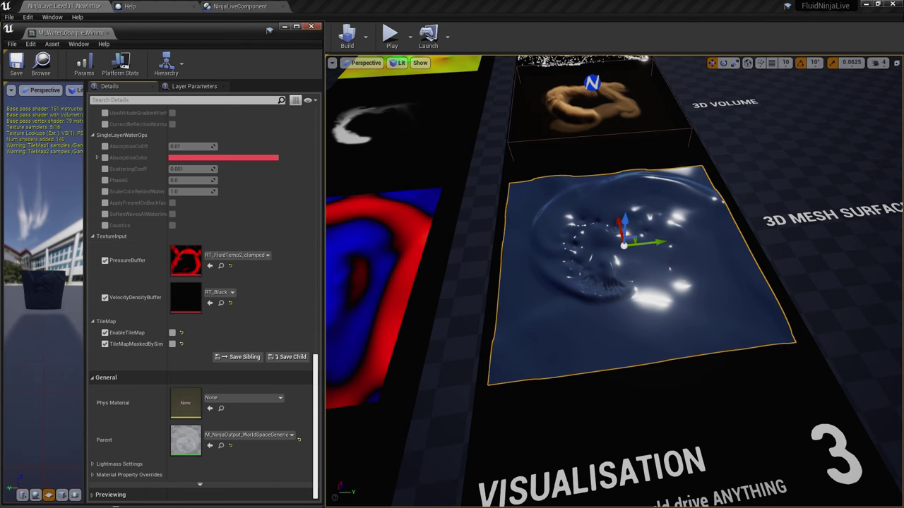
click(310, 26)
Trace the data flow from the Painter NinjaLive actor through the TempRenderTargets assets to the 3D mesh surface plane
right_drag(614, 283, 494, 226)
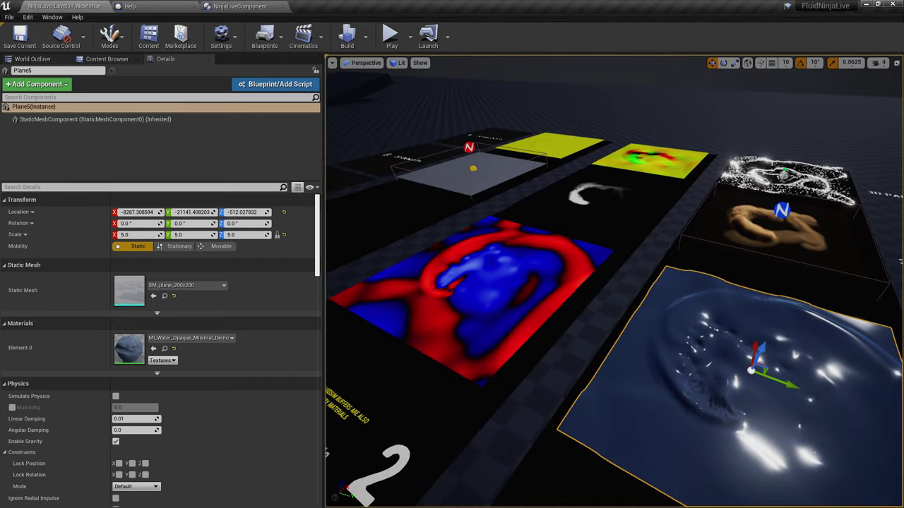
click(470, 148)
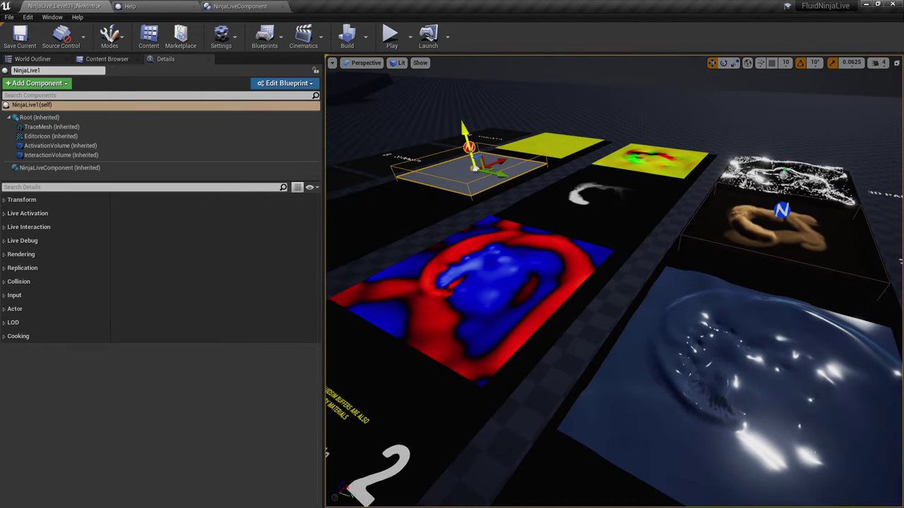
click(104, 58)
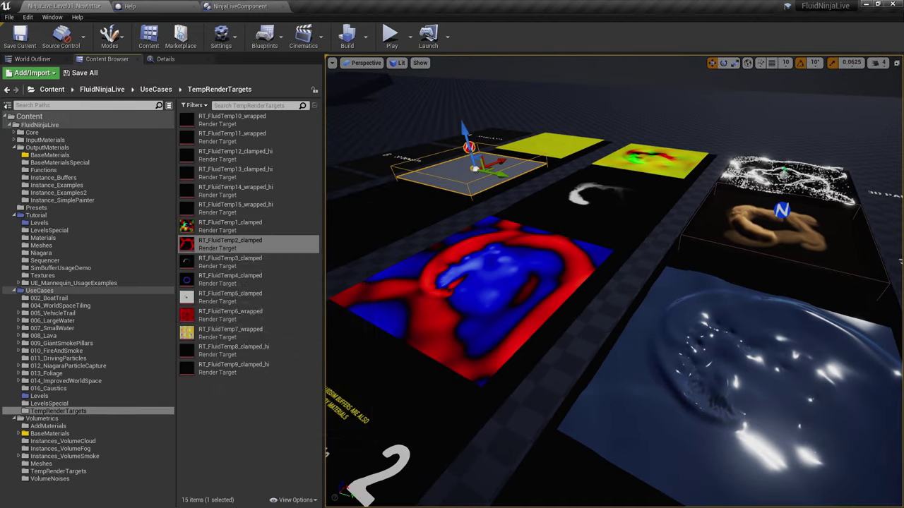
right_drag(565, 275, 670, 325)
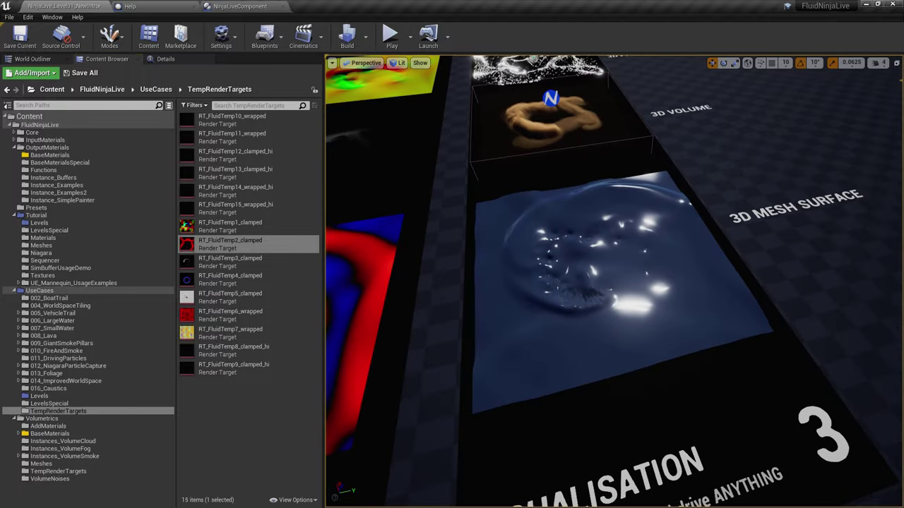
click(600, 282)
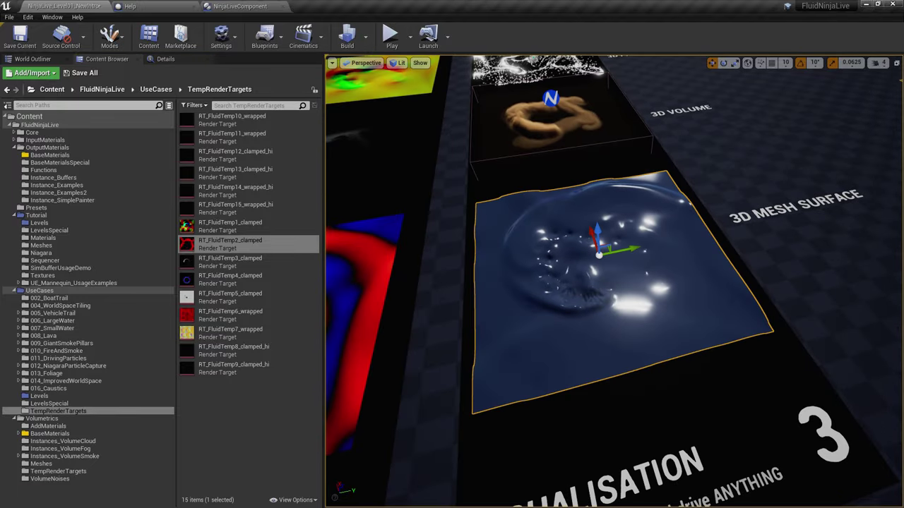
mouse_move(600, 282)
right_down()
mouse_move(551, 283)
mouse_move(515, 307)
mouse_move(515, 321)
right_up()
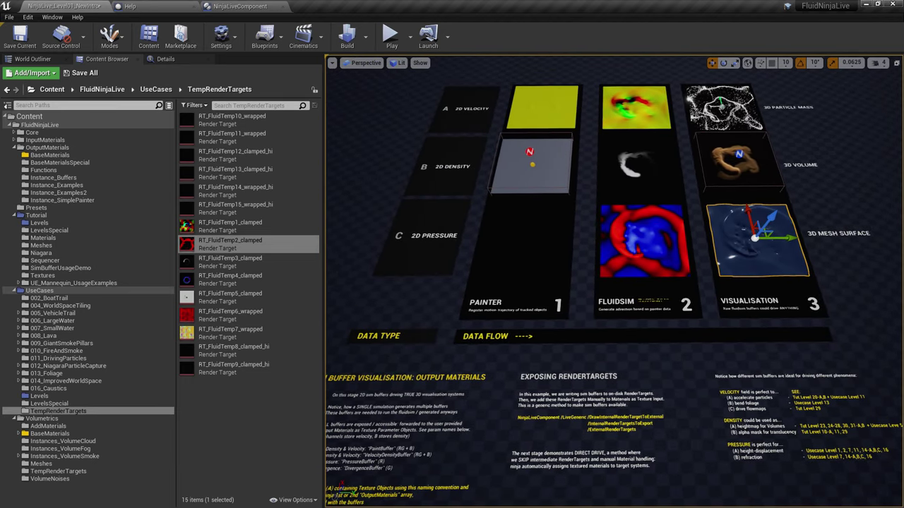
click(814, 90)
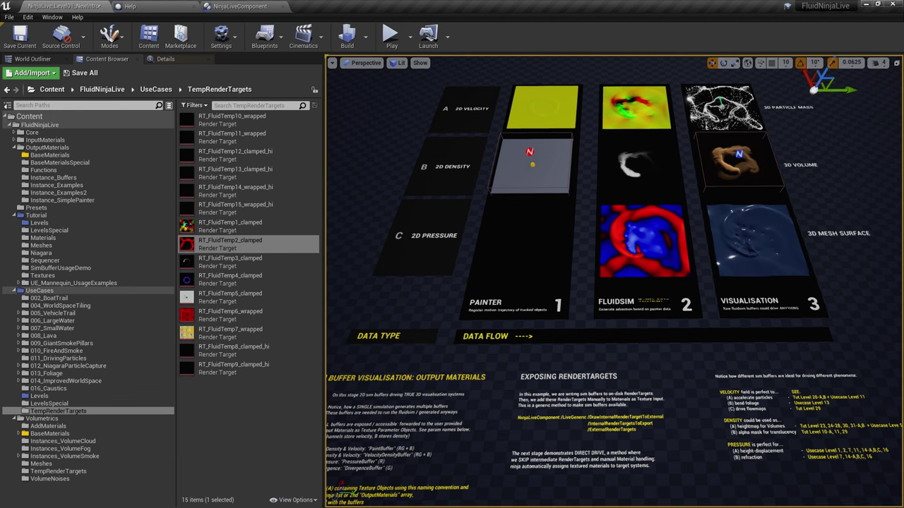
Try duplicating the Painter column's NinjaLive actor to the side of the stage, and delete the copy
click(542, 174)
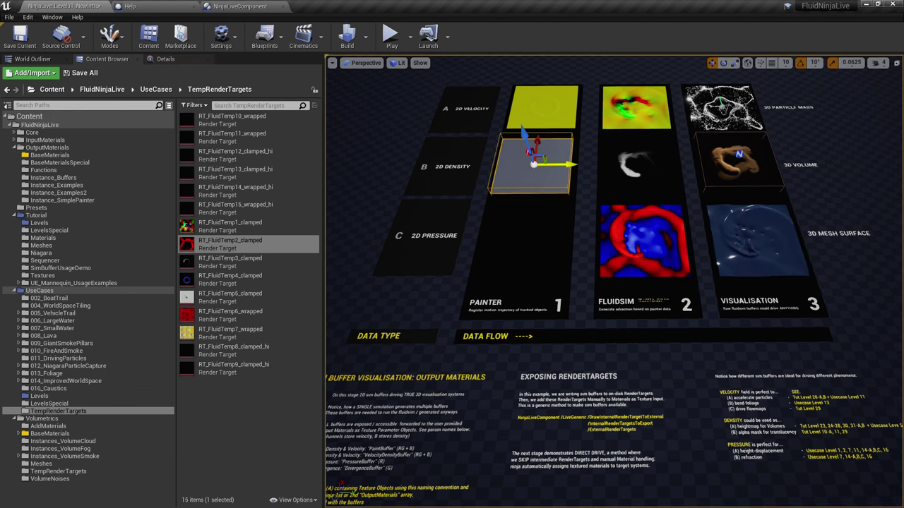
alt+drag(560, 165, 397, 166)
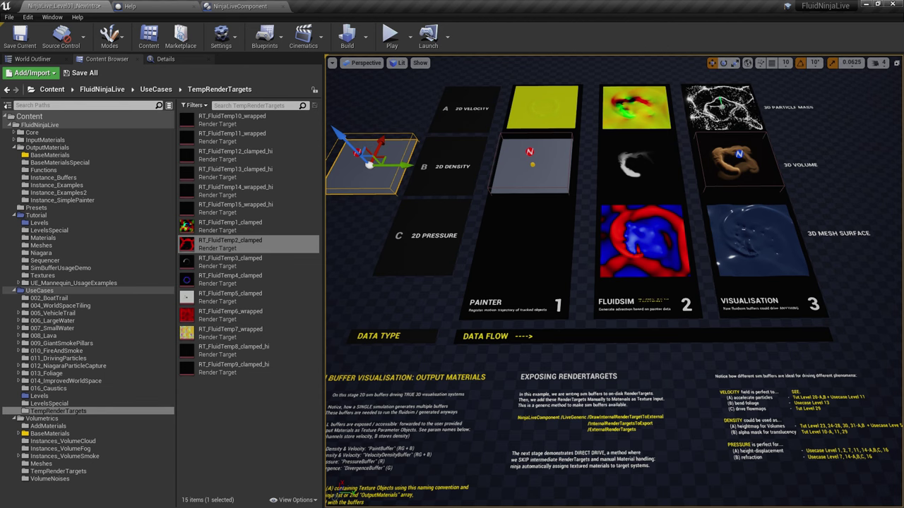
key(Delete)
Review the Painter NinjaLiveComponent's External Render Targets, and compare them with the material assigned to the 3D mesh surface plane
click(529, 151)
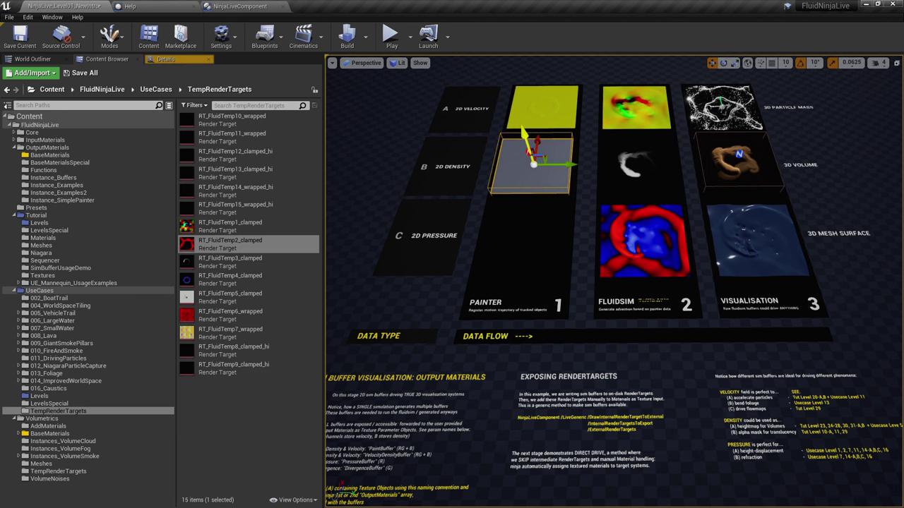
click(174, 60)
click(60, 167)
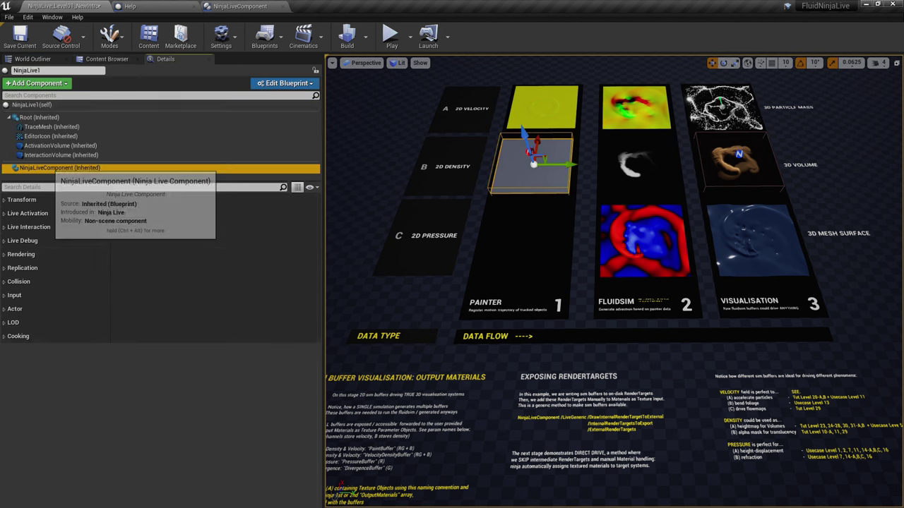
scroll(163, 318, down, 10)
scroll(162, 339, up, 3)
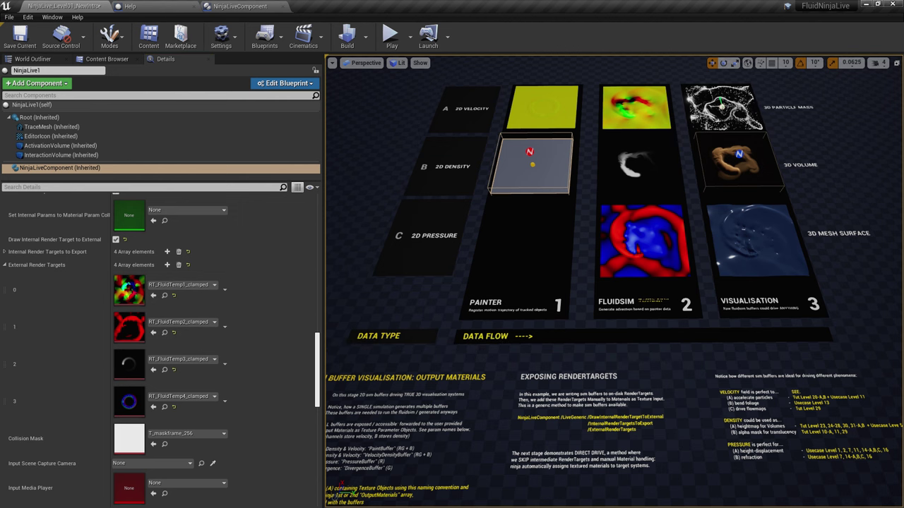
click(757, 243)
drag(317, 288, 317, 211)
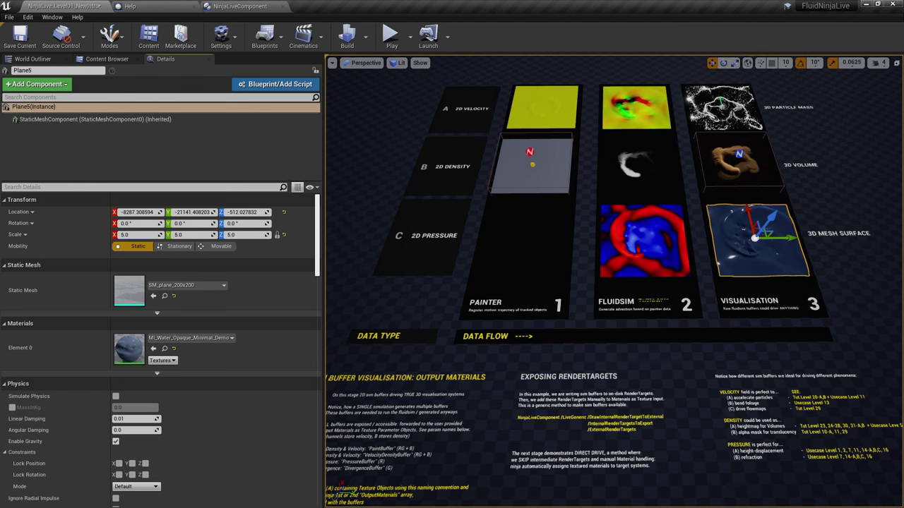
Move on to the Stage 7 Direct Drive setup and show it full screen with its notes
click(855, 282)
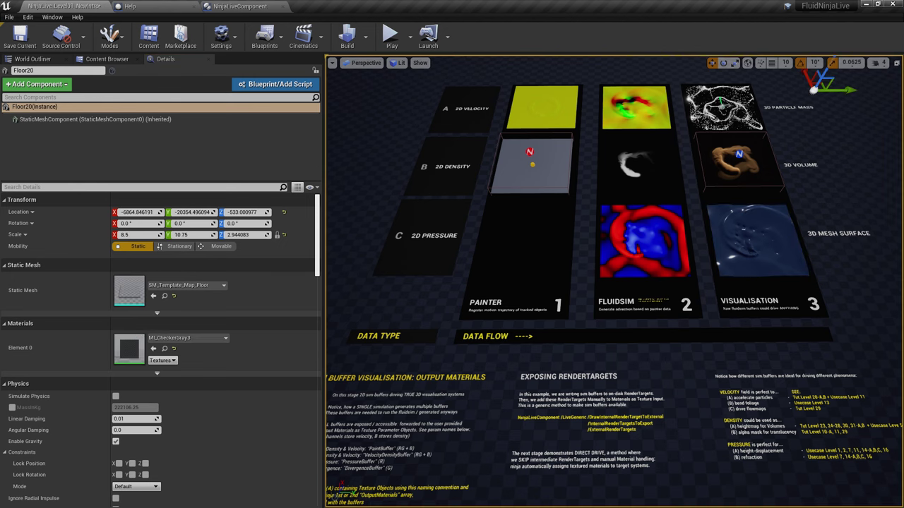
key(d)
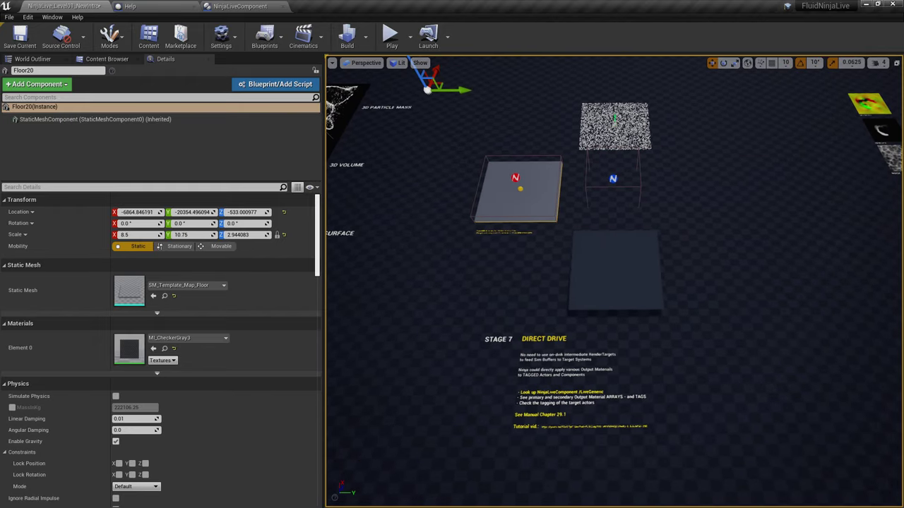
key(F11)
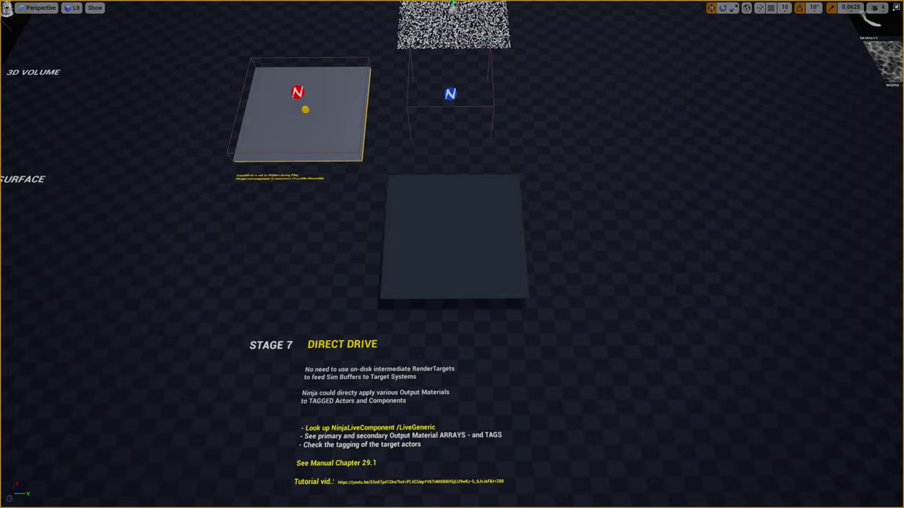
Play the Stage 7 level to watch the simulation drive the surface, volume and particles, and return to the windowed editor
click(297, 91)
right_drag(339, 110, 340, 153)
key(w)
key(s)
key(alt+p)
click(340, 142)
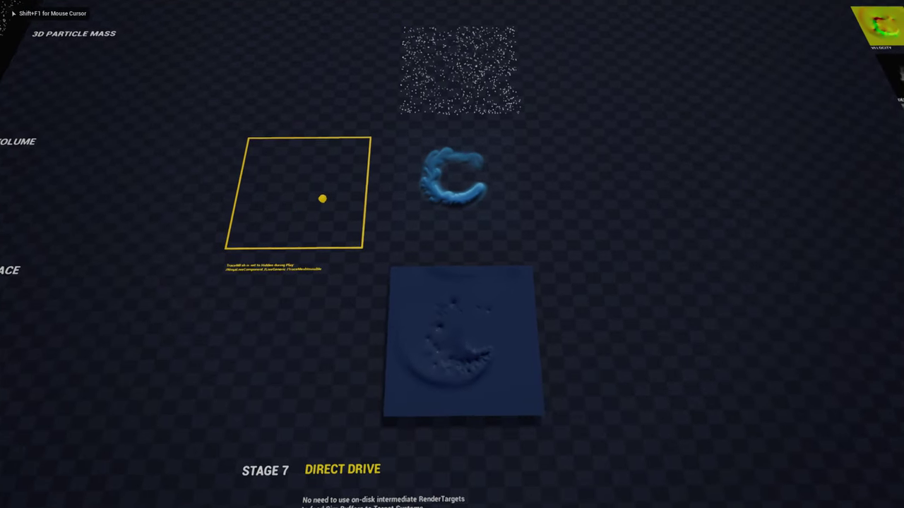
key(w)
key(s)
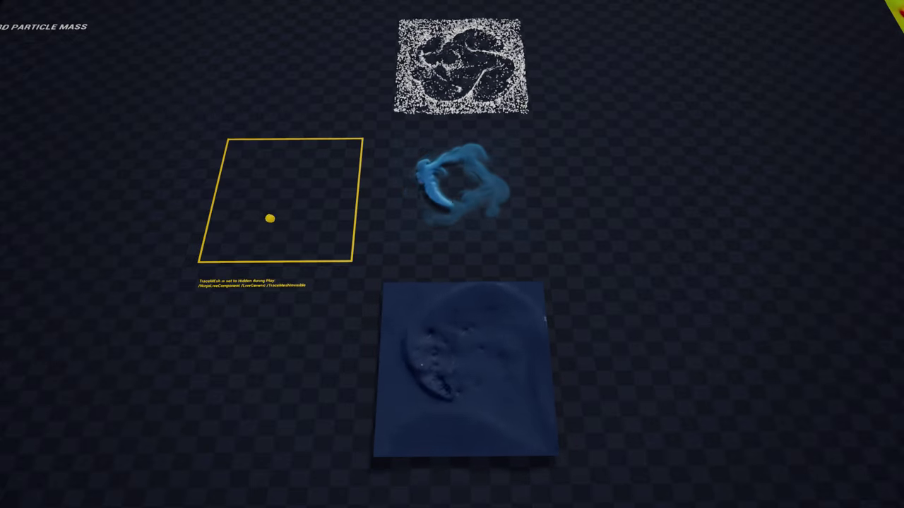
key(Escape)
key(F11)
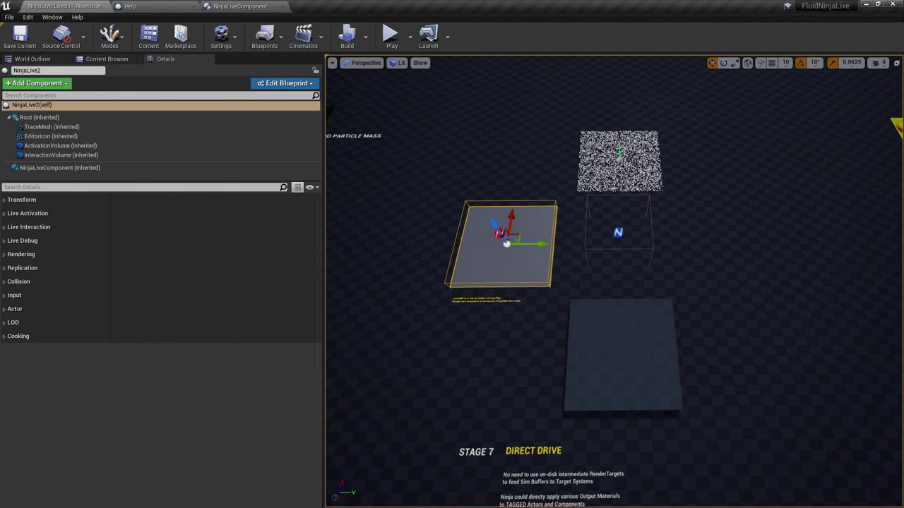
Filter the surface plane's details by "tag" to examine the actor tag that identifies it as a target
click(620, 359)
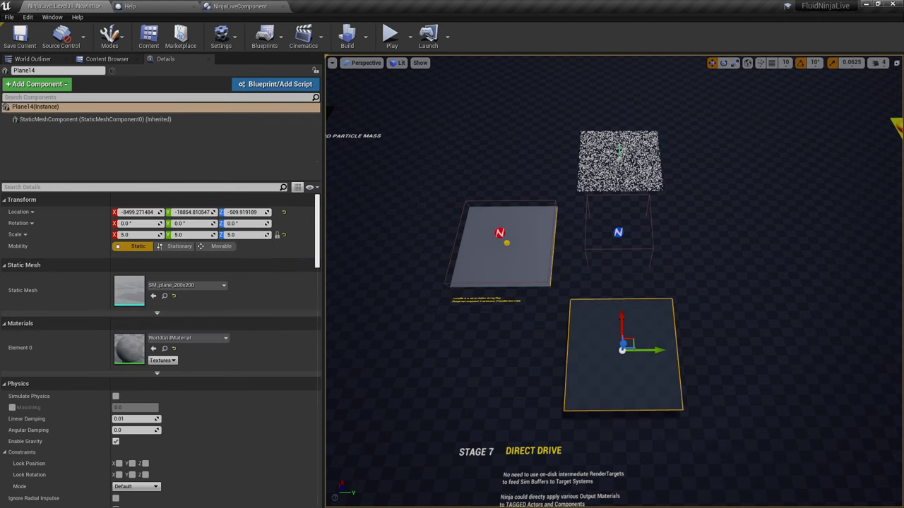
click(141, 187)
text(tag)
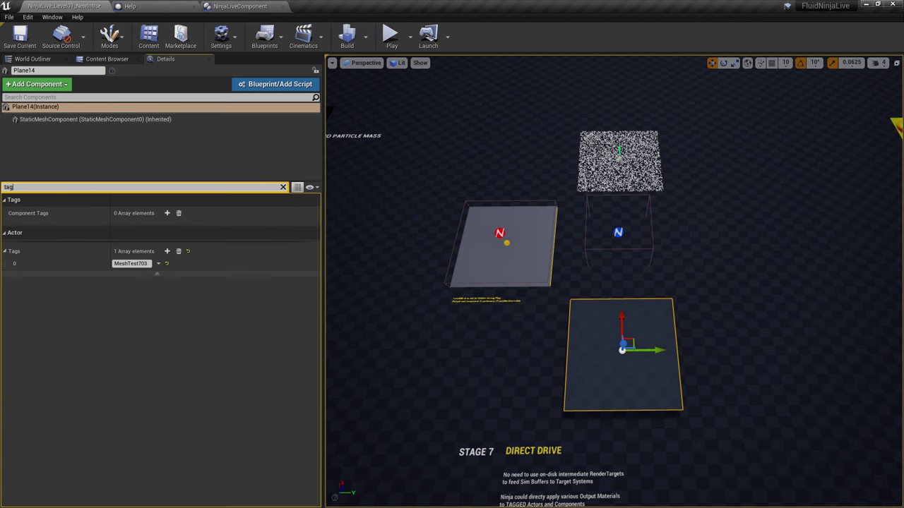
click(702, 127)
ctrl+alt+drag(701, 127, 568, 404)
click(541, 396)
click(613, 371)
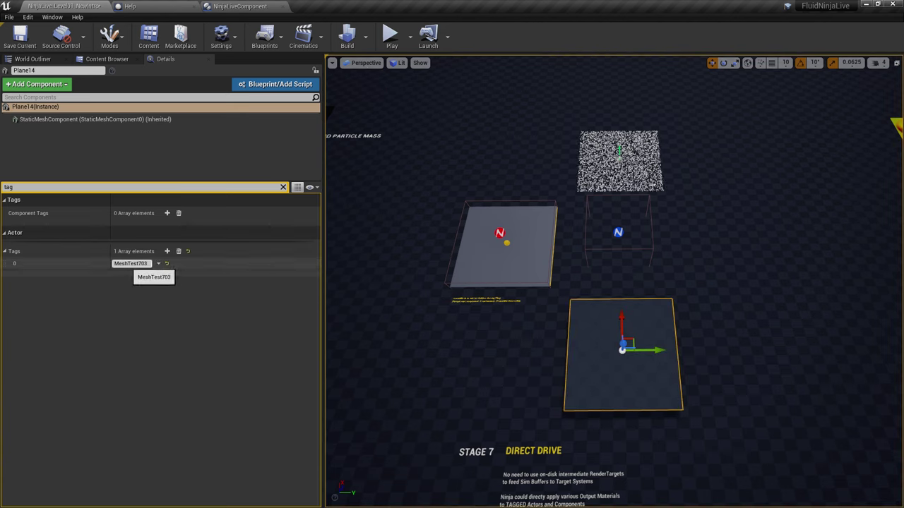
Check the actor tags of the volume smoke container and of the Niagara particle system in the same way
click(618, 232)
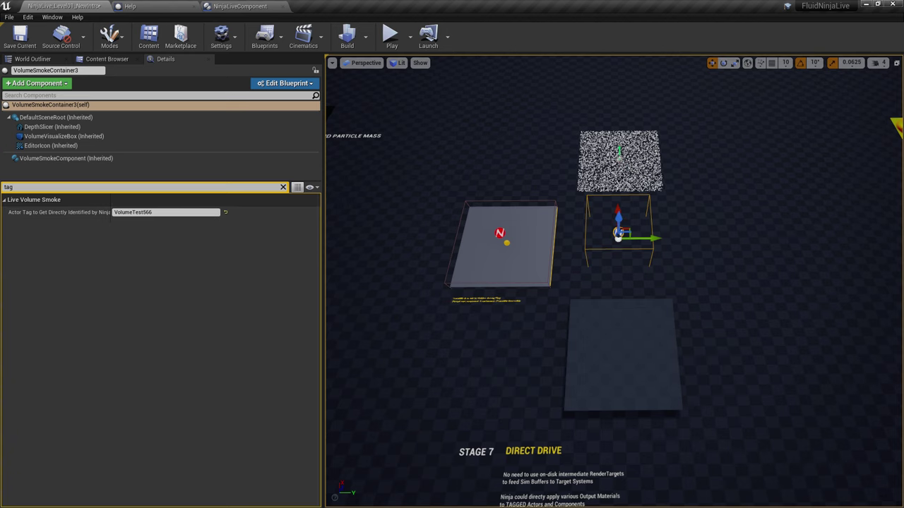
click(619, 158)
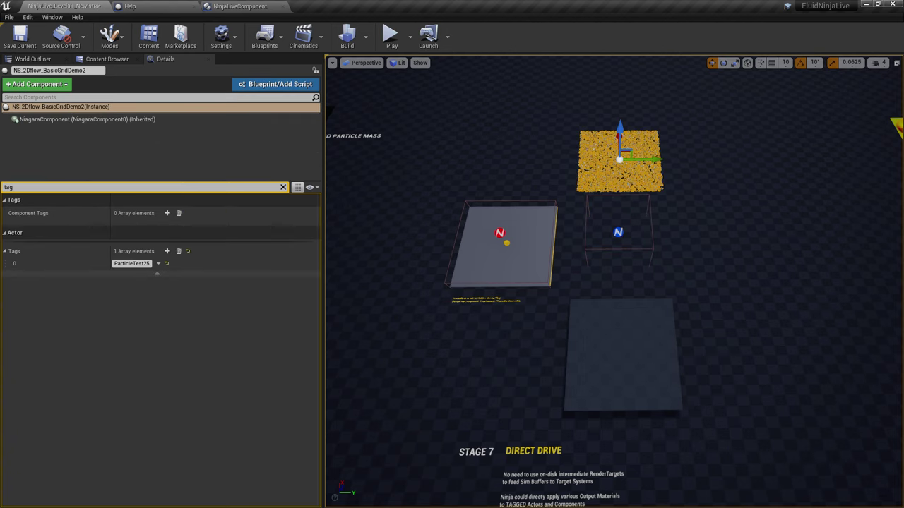
click(706, 194)
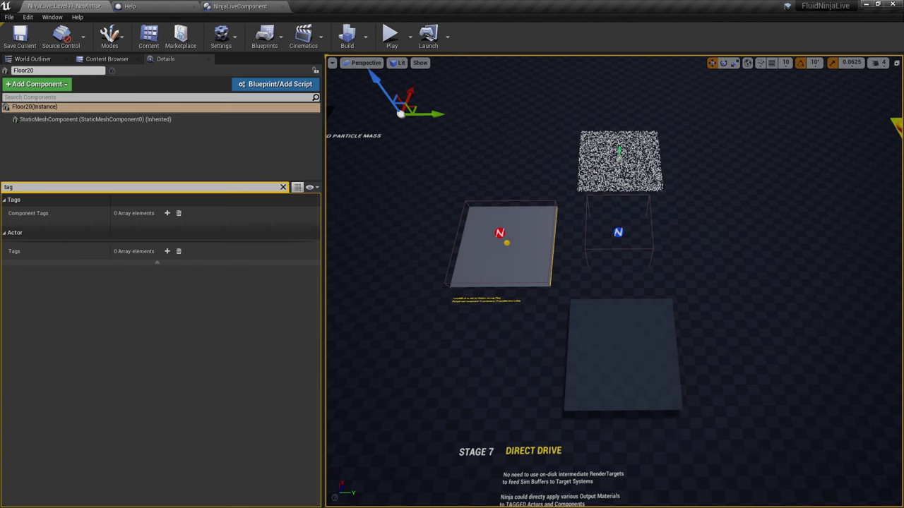
Clear the details filter and review the output material arrays and tag fields under Live Generic in NinjaLive2's NinjaLiveComponent
click(499, 232)
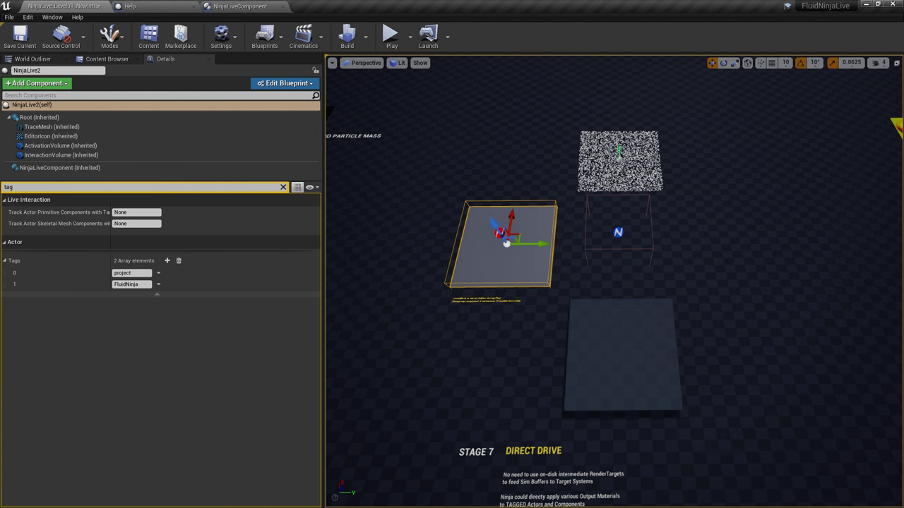
click(283, 186)
click(60, 168)
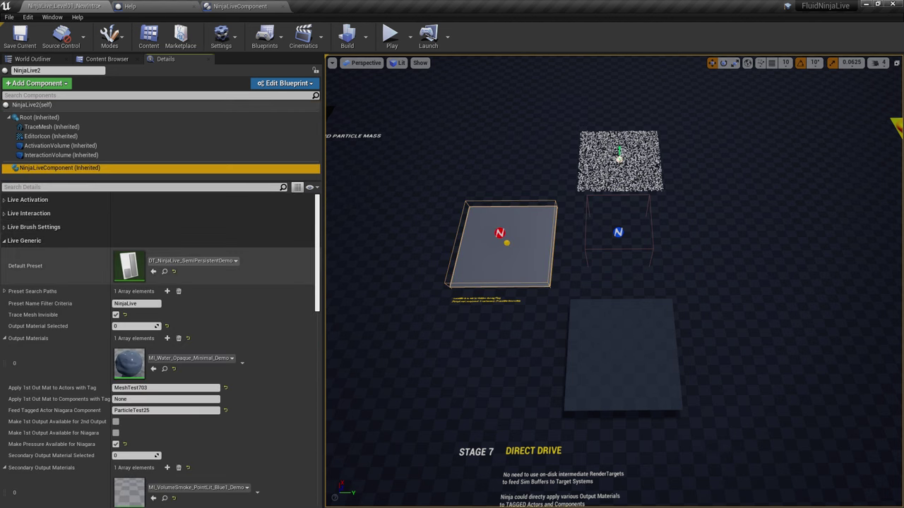
scroll(159, 350, down, 3)
scroll(161, 350, down, 1)
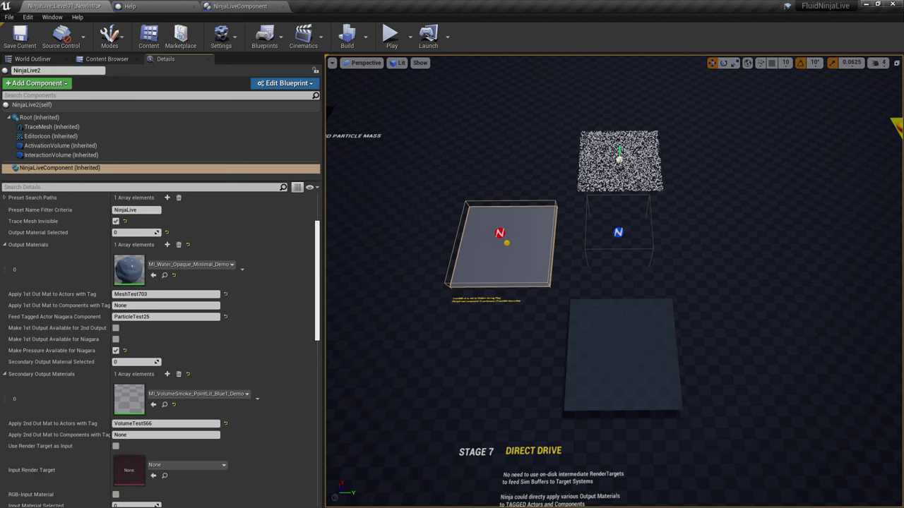
click(5, 245)
click(5, 337)
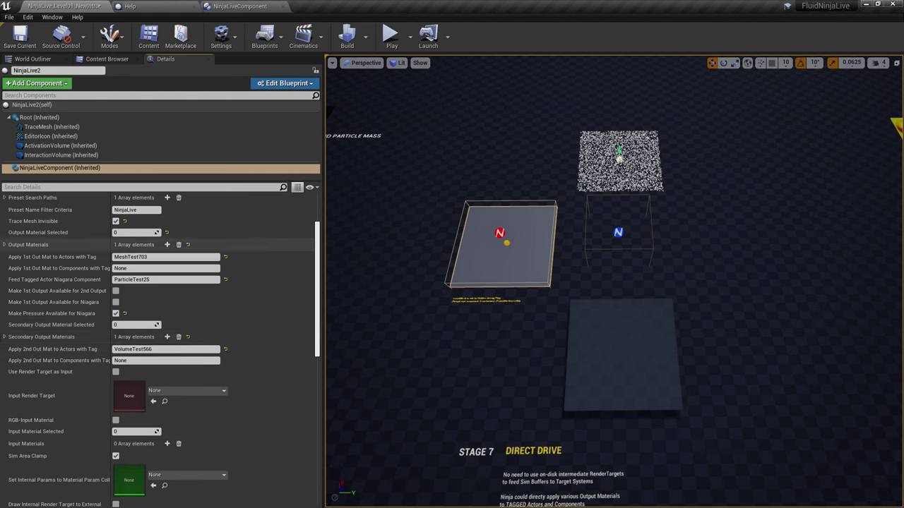
mouse_move(28, 245)
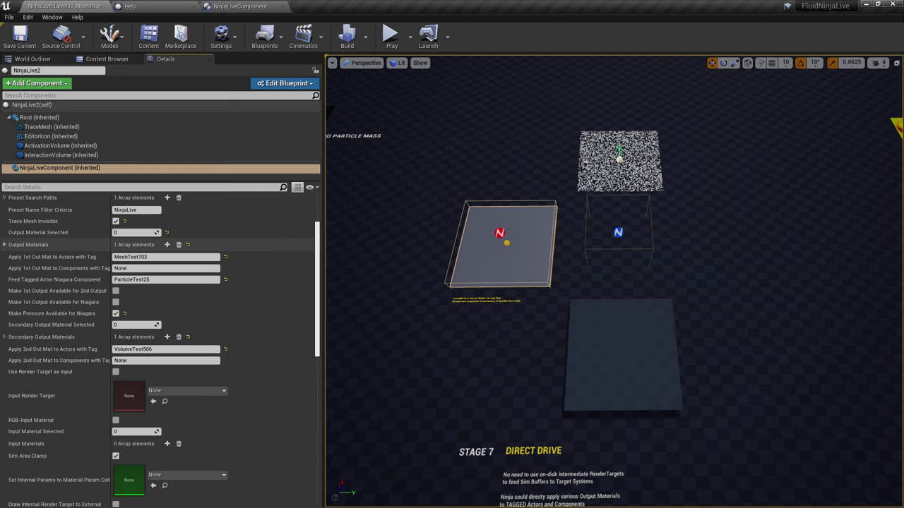
Add two empty elements to the primary Output Materials array, and delete both of them
click(4, 244)
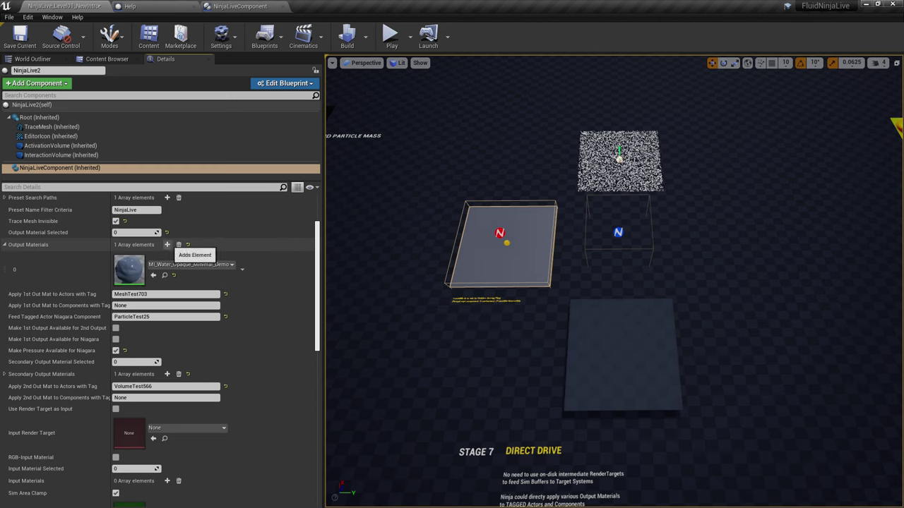
click(166, 244)
click(167, 245)
click(224, 306)
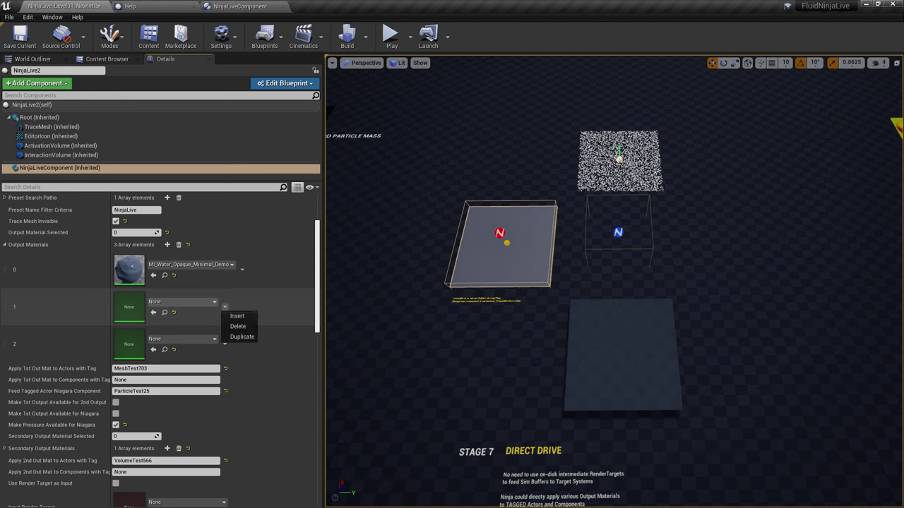
click(237, 324)
click(226, 307)
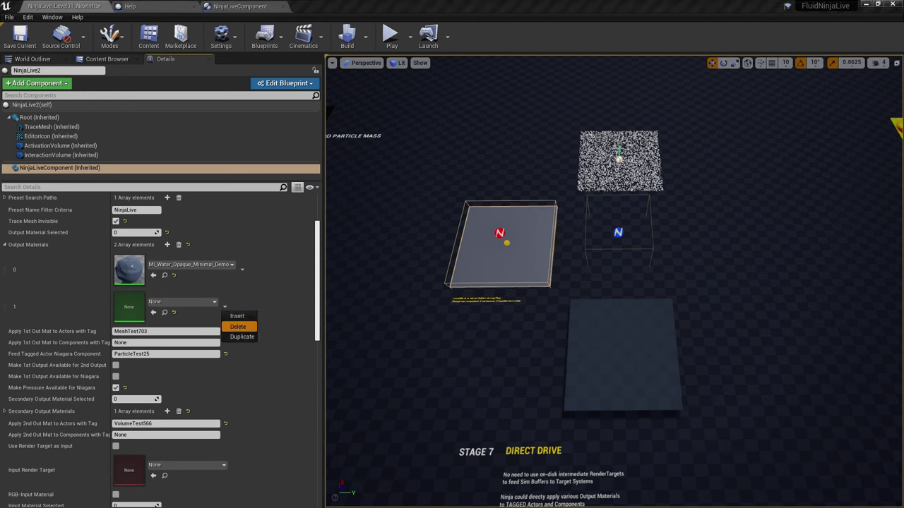
click(239, 325)
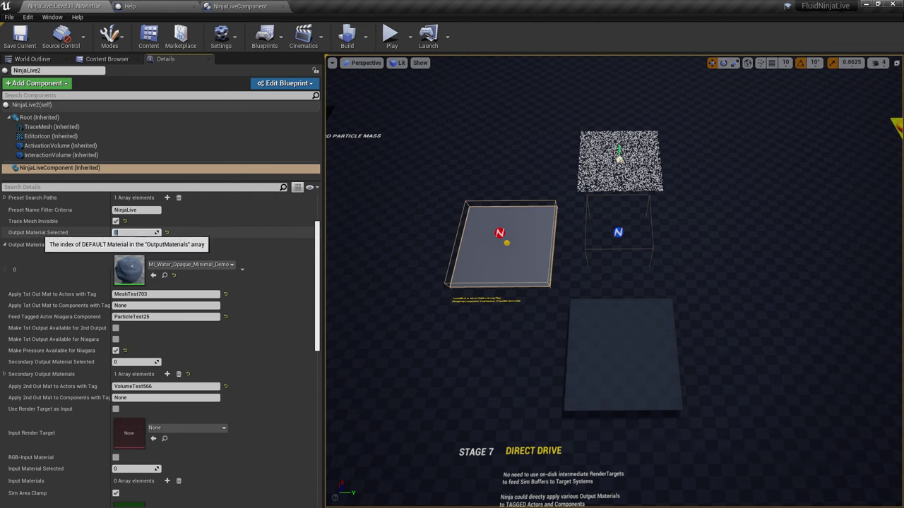
Examine the selected output material index and the tag receiving the first output material, and relate them to the surface plane
click(133, 233)
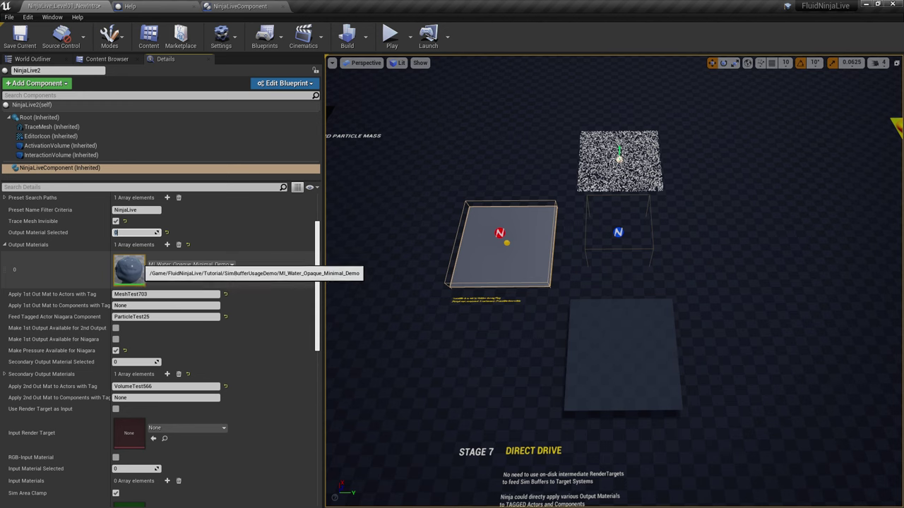
mouse_move(42, 294)
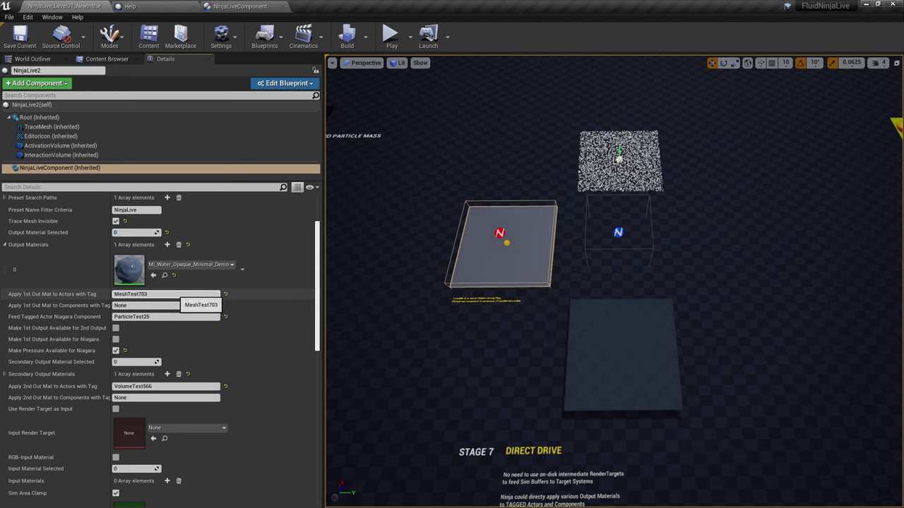
click(152, 294)
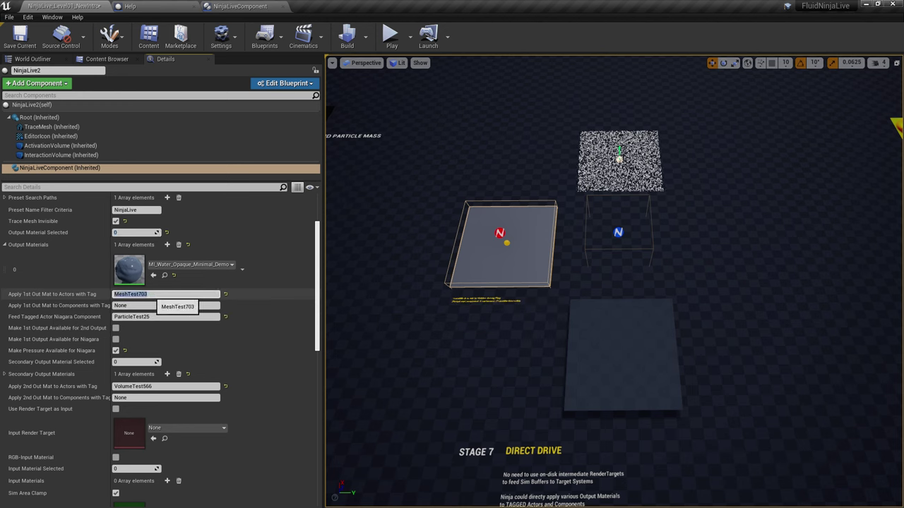
click(148, 295)
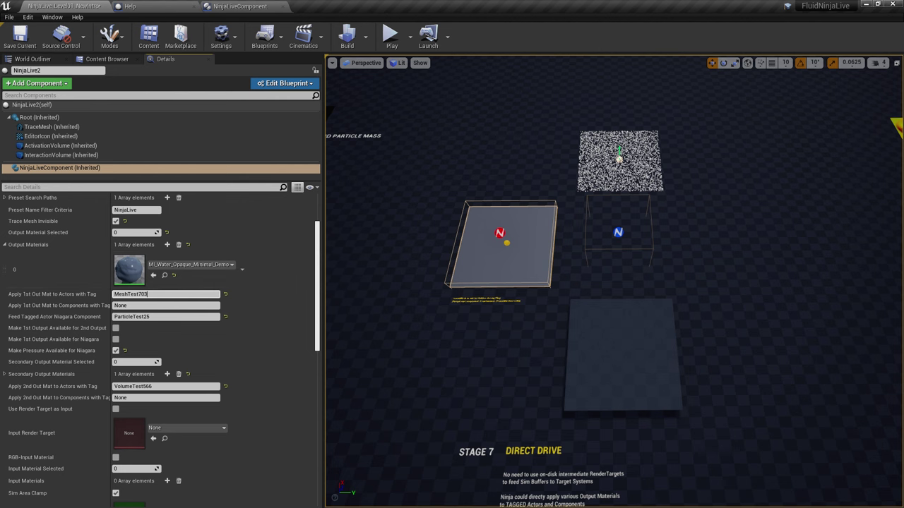
click(621, 358)
click(500, 235)
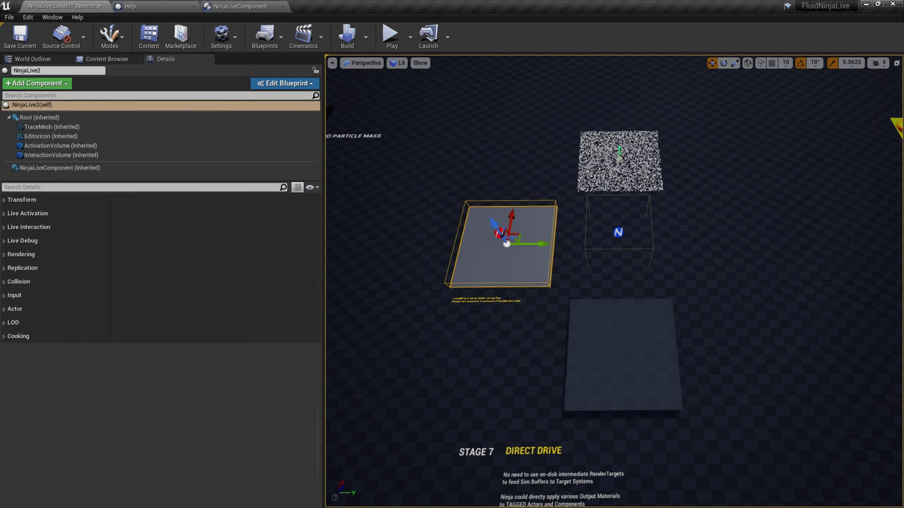
Reopen the NinjaLiveComponent settings and examine the Secondary Output Materials array with the actor tag receiving the second output material
click(60, 168)
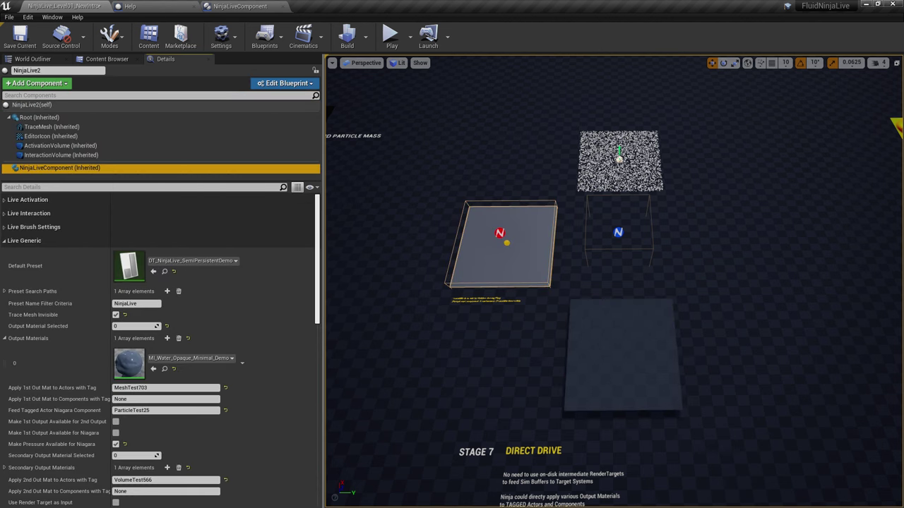
scroll(159, 324, down, 5)
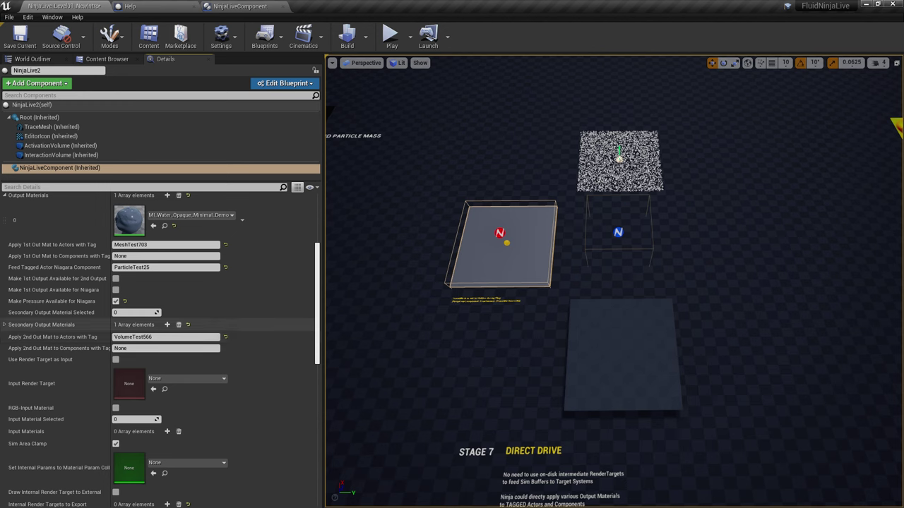
click(41, 325)
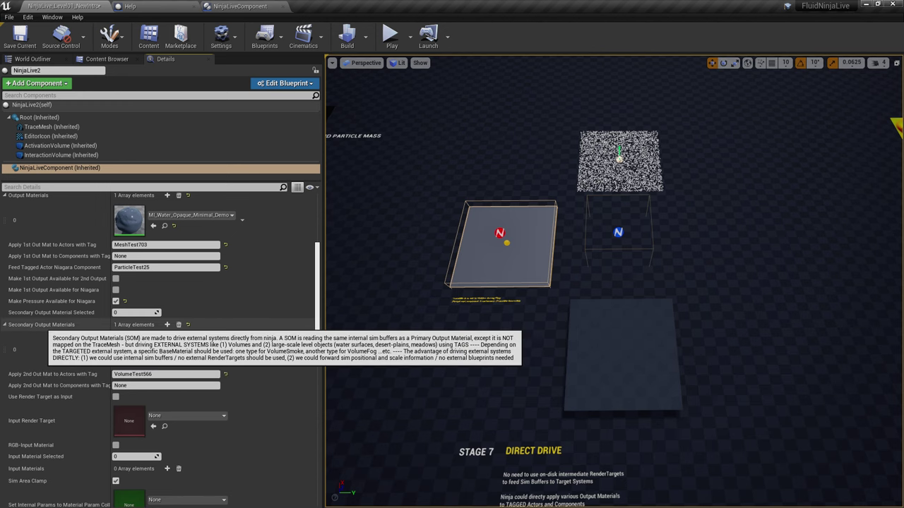
click(164, 374)
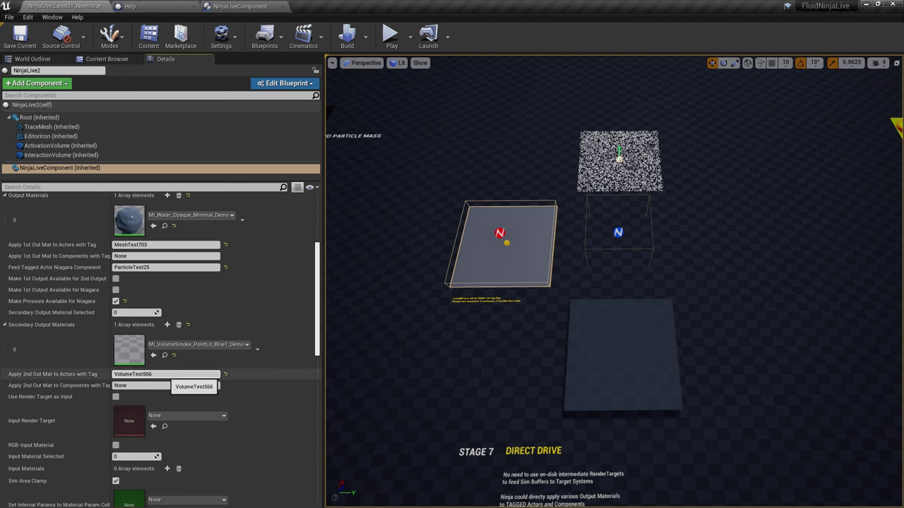
key(ctrl+a)
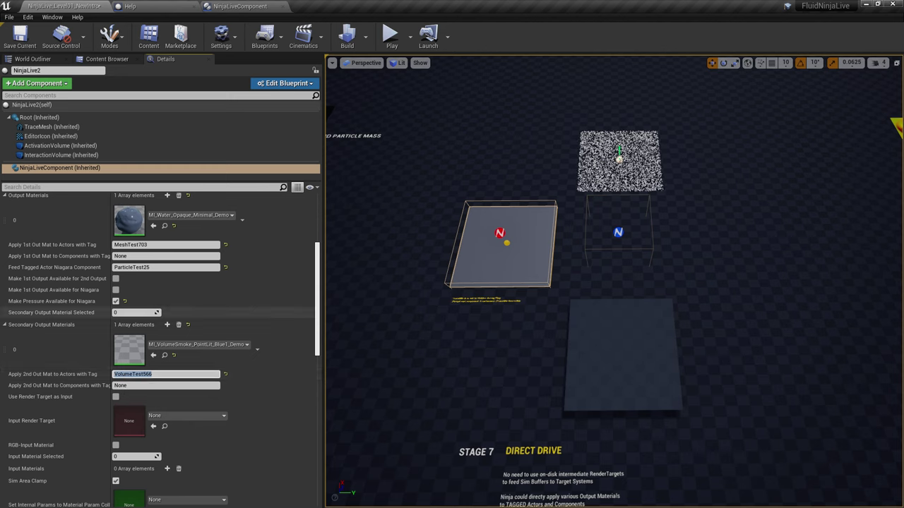
Examine the Feed Tagged Actor Niagara Component tag, and point out the smoke container and surface plane as target actors
scroll(161, 351, up, 5)
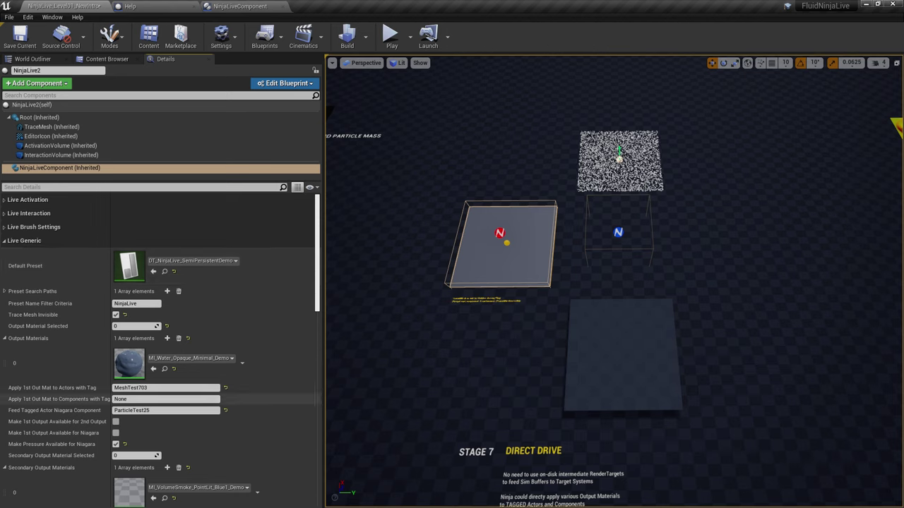
click(185, 410)
drag(177, 410, 113, 410)
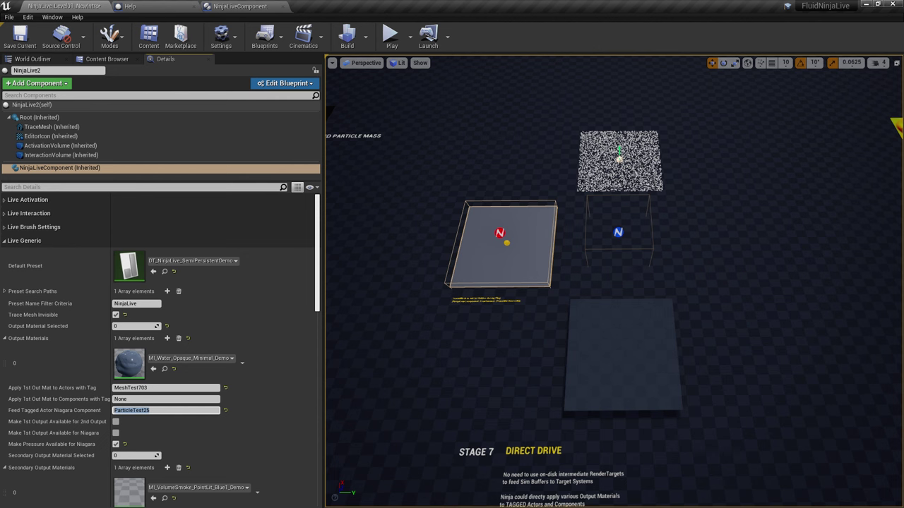
click(619, 232)
click(622, 353)
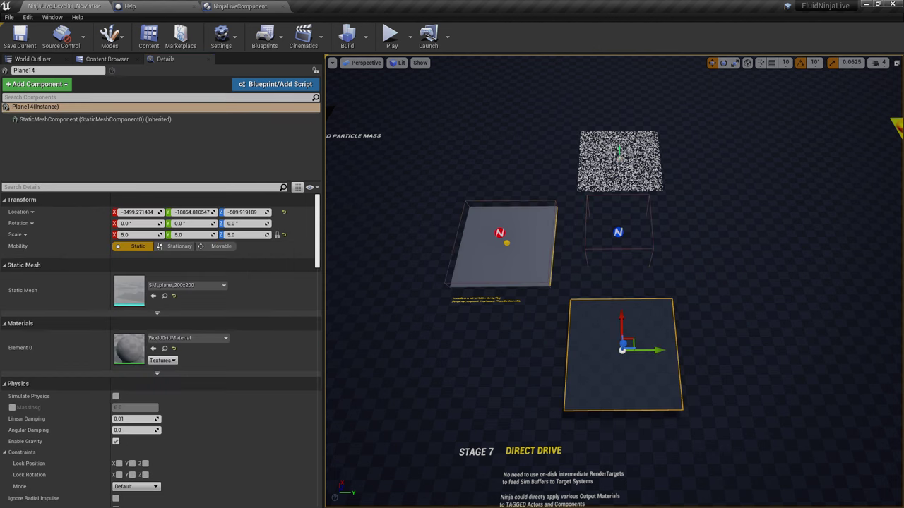
Revisit NinjaLive2's output material and Niagara feed settings, and inspect the particle system's override parameters
click(509, 247)
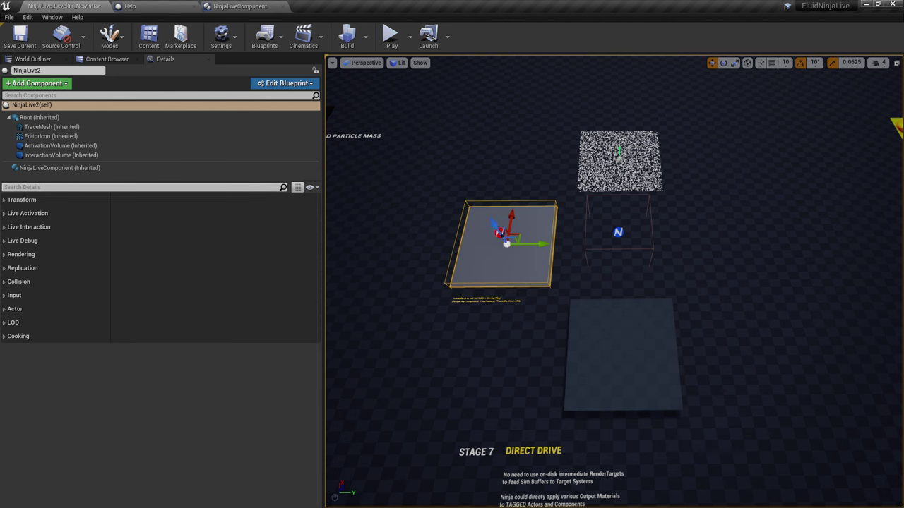
click(60, 168)
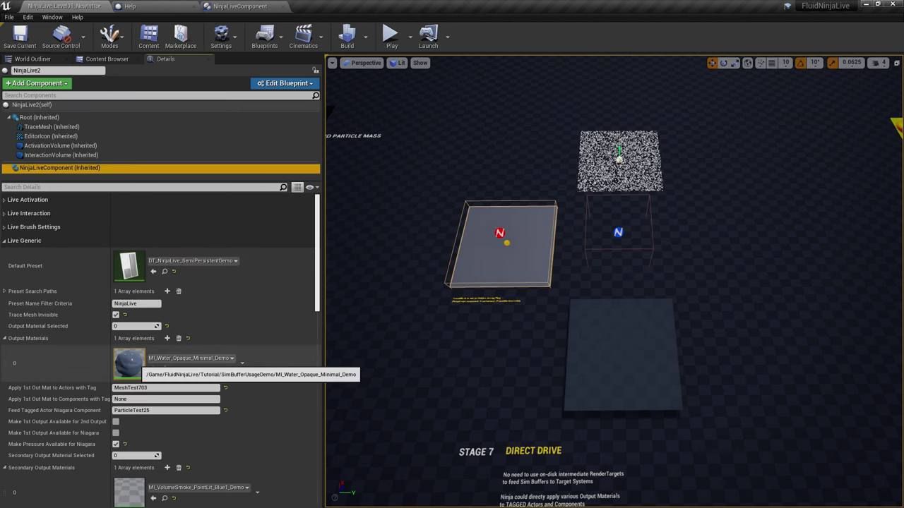
scroll(130, 364, down, 2)
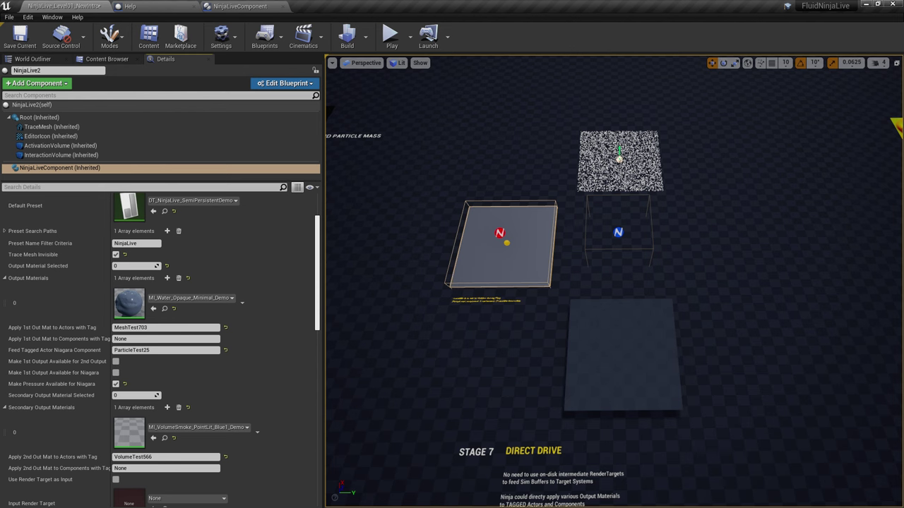
click(620, 160)
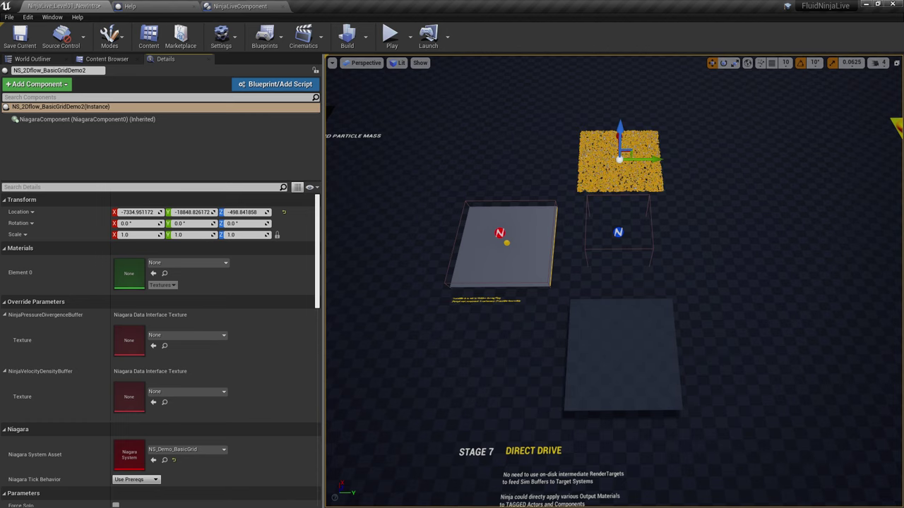
Play-test Stage 7 and watch the simulation drive the particle grid, smoke volume and surface plane
click(720, 226)
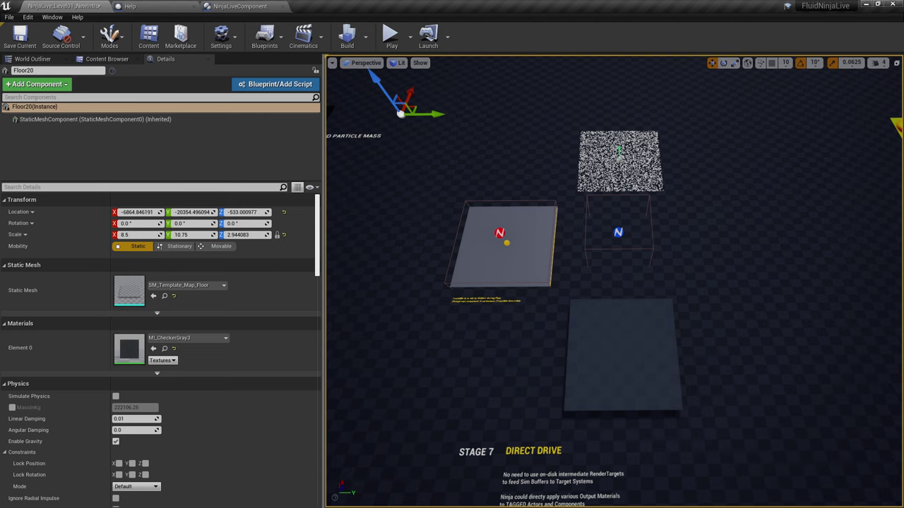
key(alt+p)
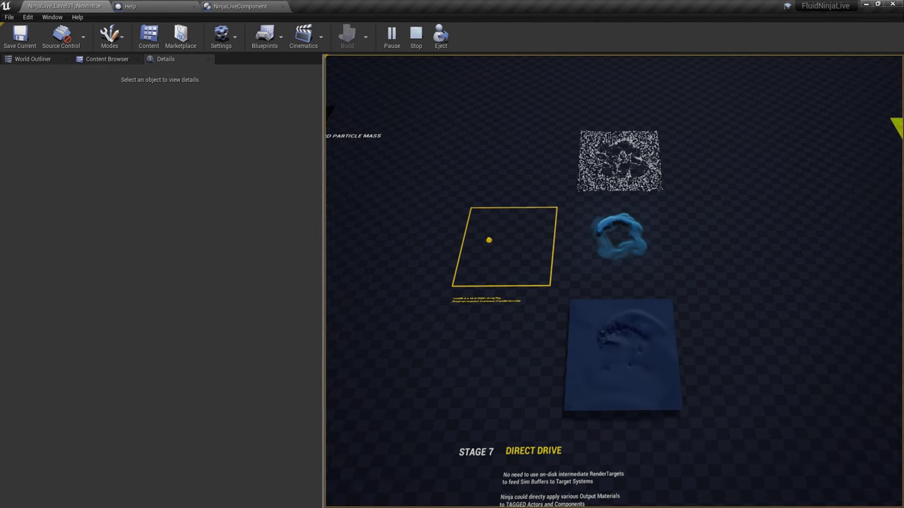
key(Escape)
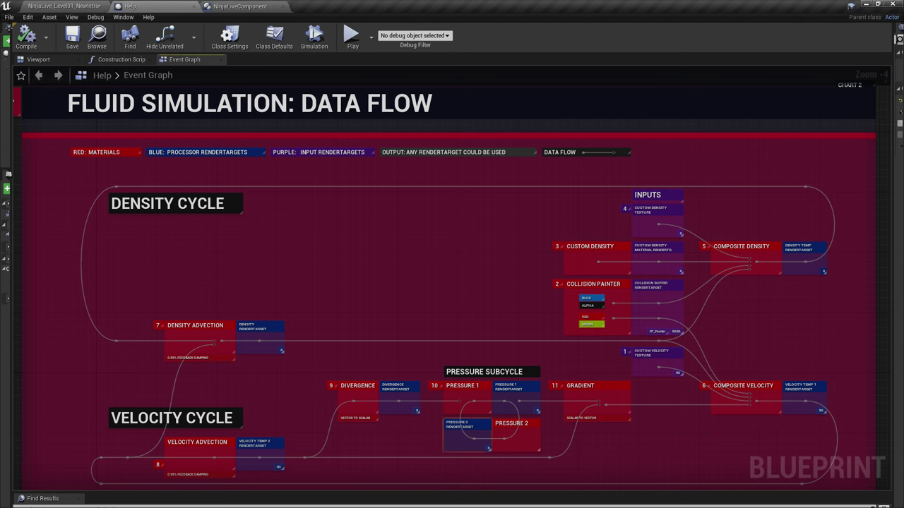
Return from the Help data flow chart to the level and select the Stage 7 surface plane
click(96, 6)
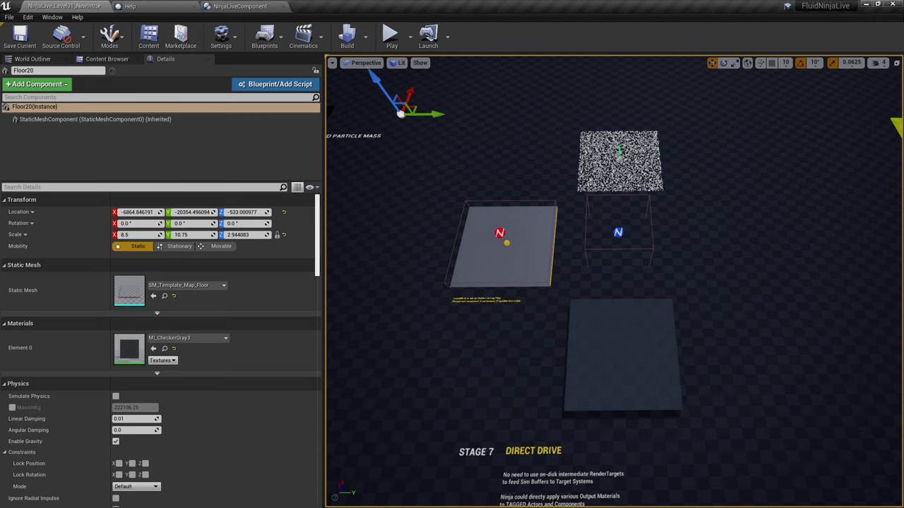
click(623, 344)
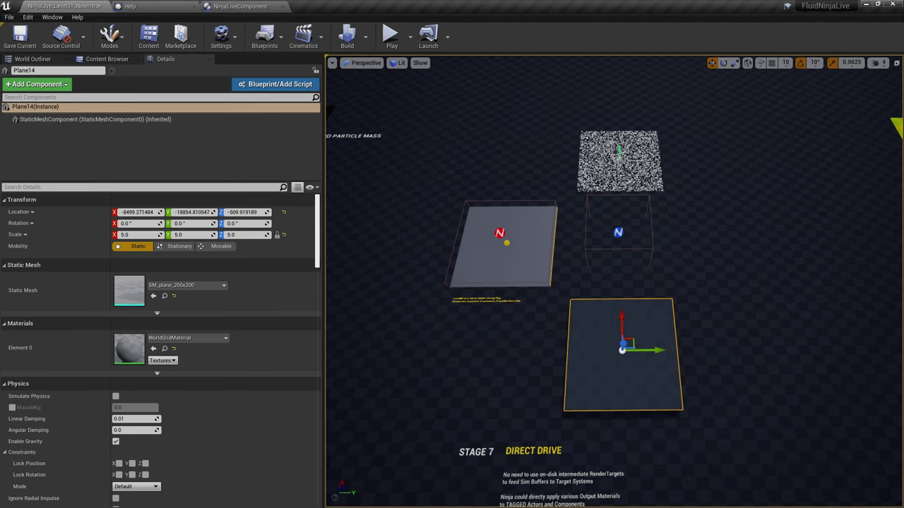
Go to the character stage beside the NinjaLive Utilities Actor, select its NinjaLive actor and play-test the simulation
key(a)
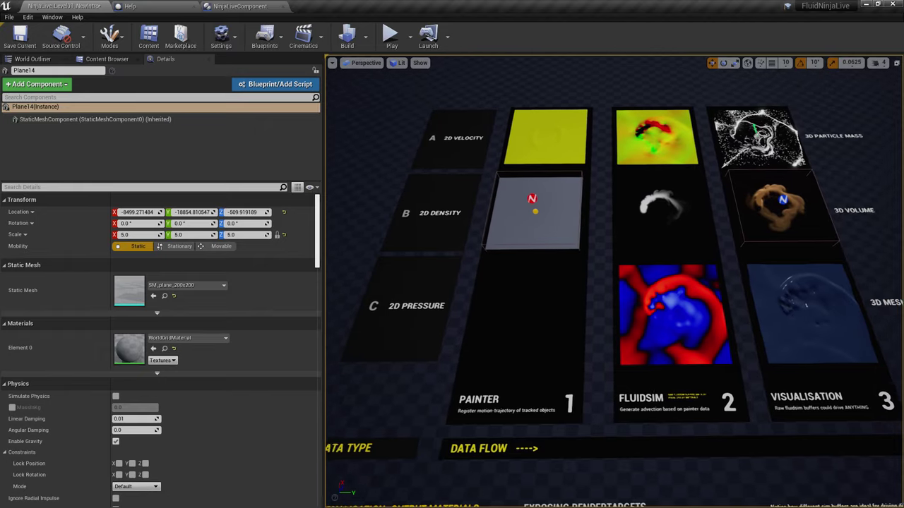
right_drag(613, 281, 612, 381)
key(w)
key(s)
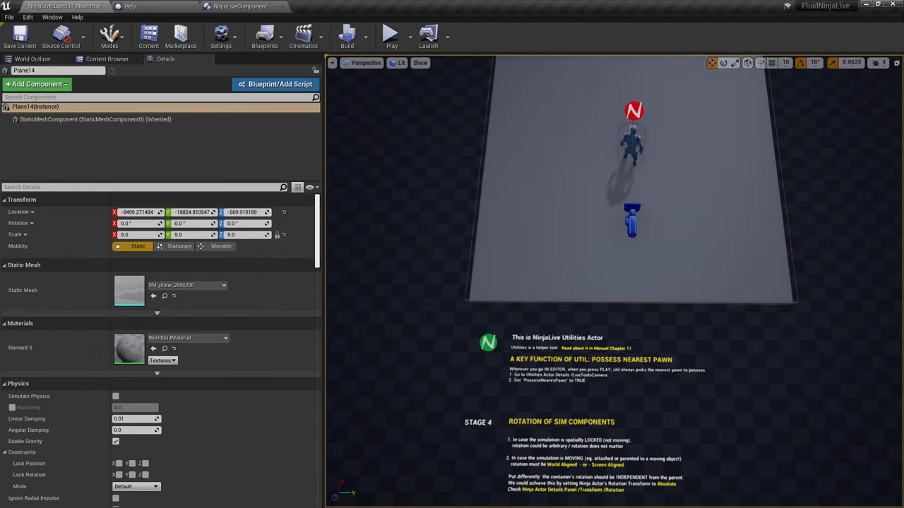
key(d)
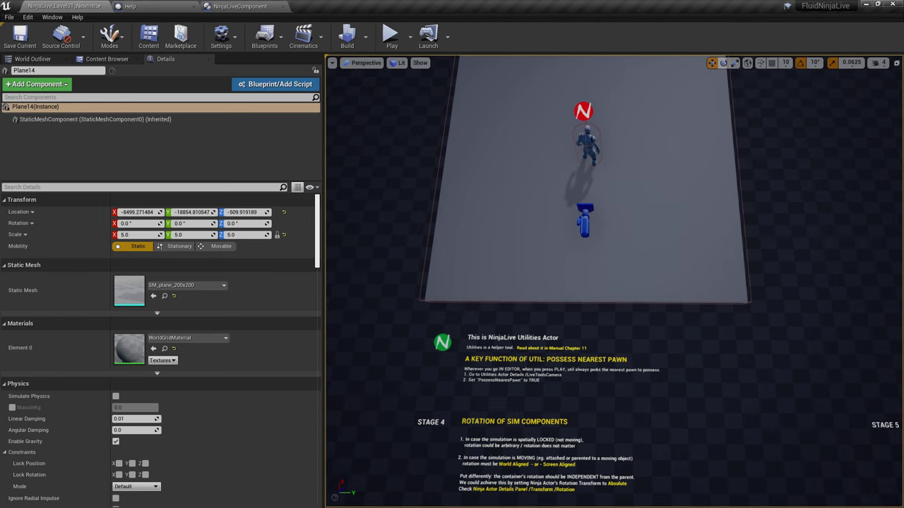
click(583, 112)
key(alt+p)
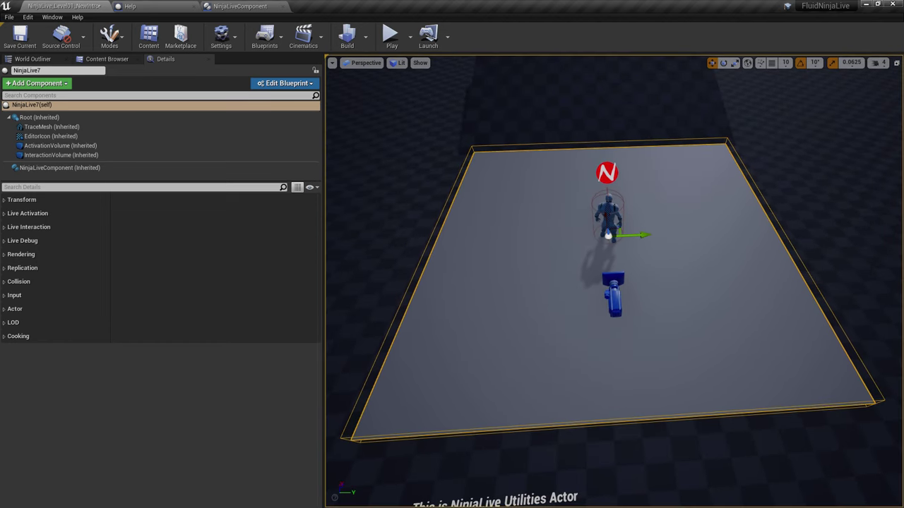
Select NinjaLive7's TraceMesh component and inspect its properties, collapsing the Transform, Collision and Lighting sections
click(812, 240)
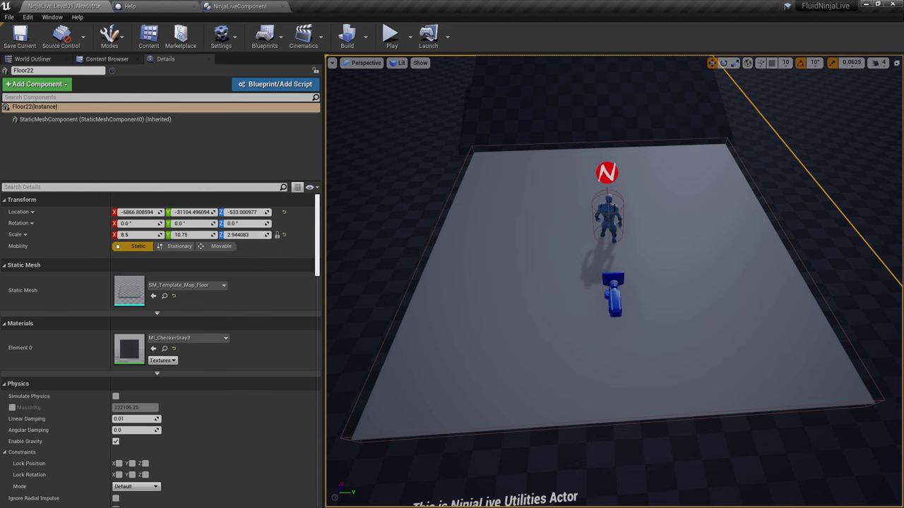
click(608, 235)
click(51, 126)
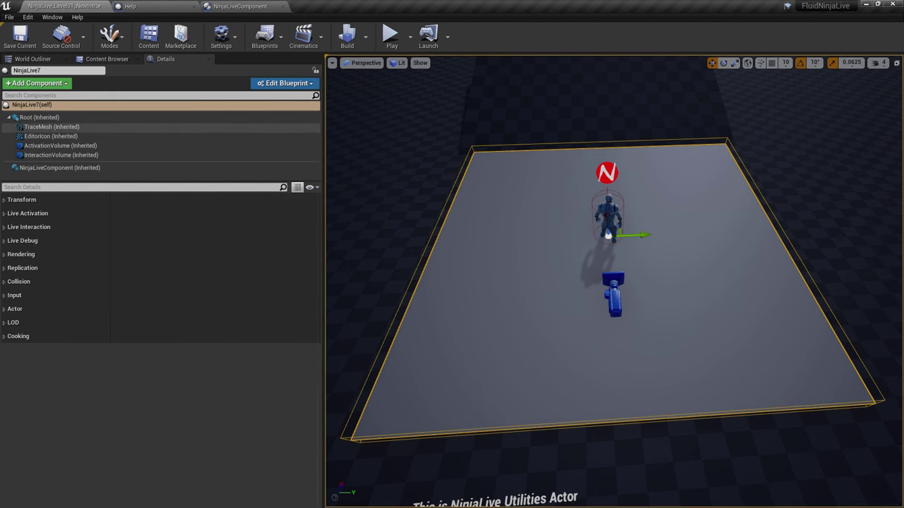
click(22, 200)
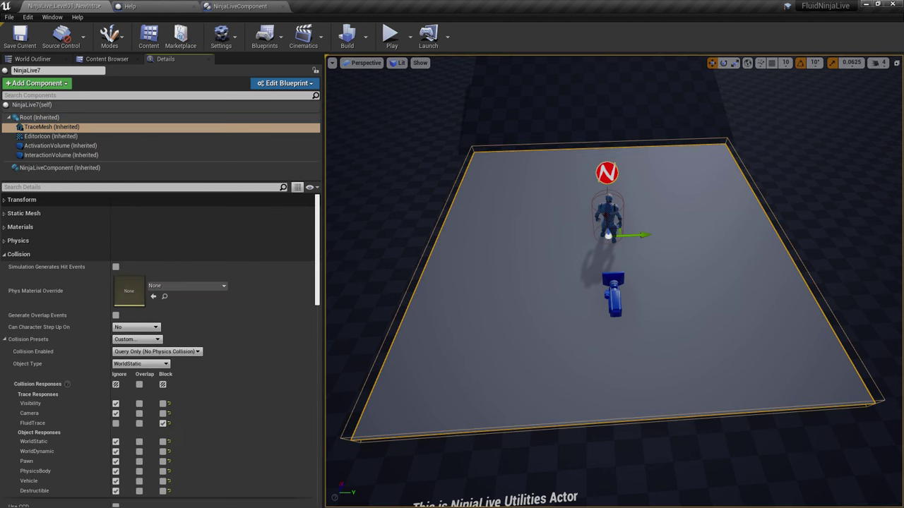
click(19, 254)
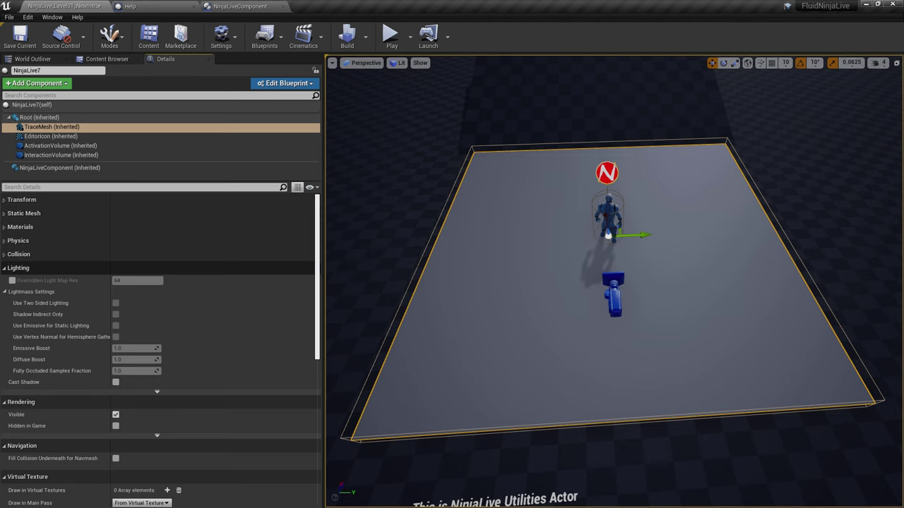
click(18, 267)
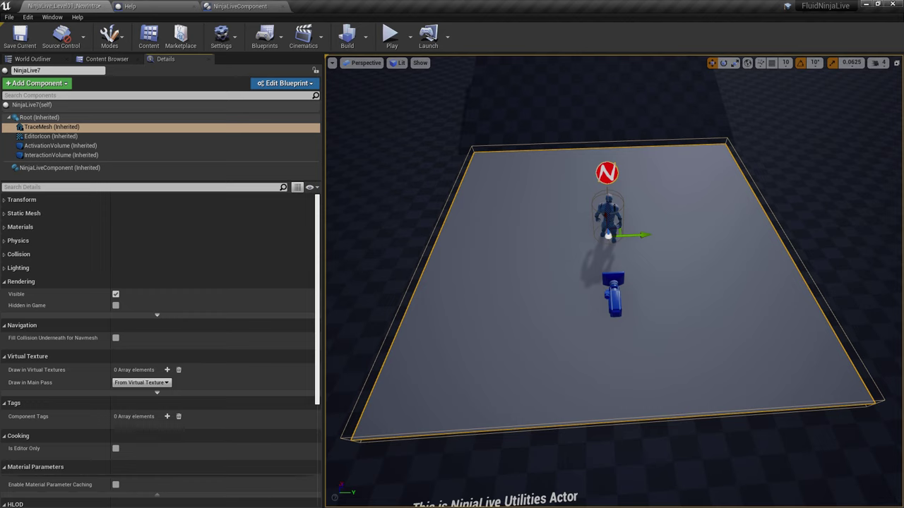
Select NinjaLive7's NinjaLiveComponent and examine the Live Generic output materials in relation to its trace mesh plane
click(142, 168)
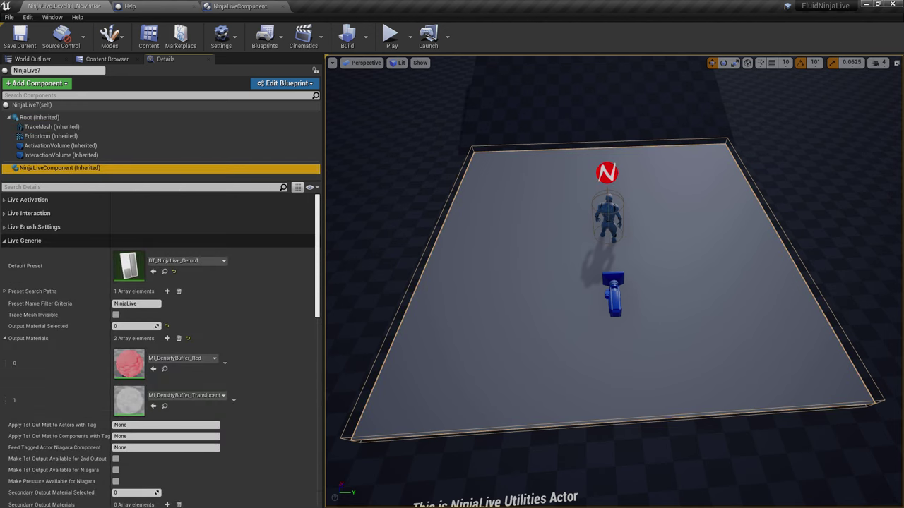
double_click(134, 364)
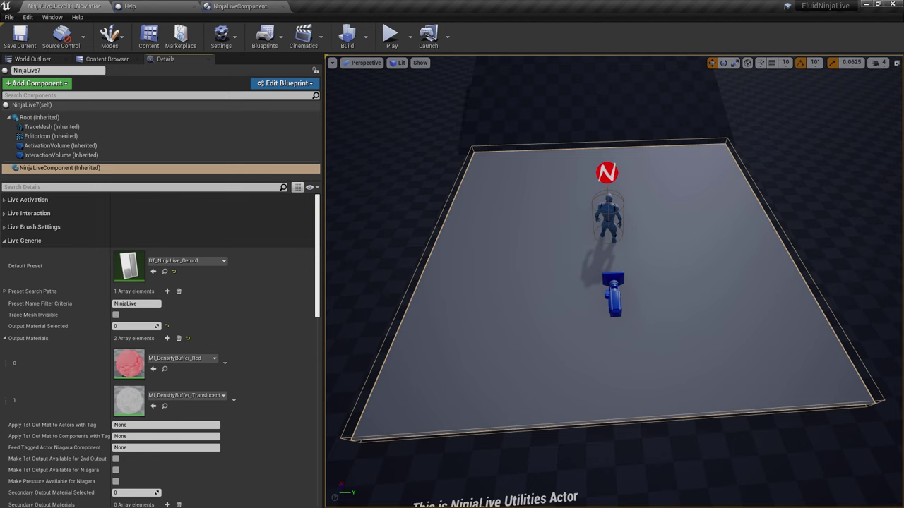
right_drag(613, 282, 798, 230)
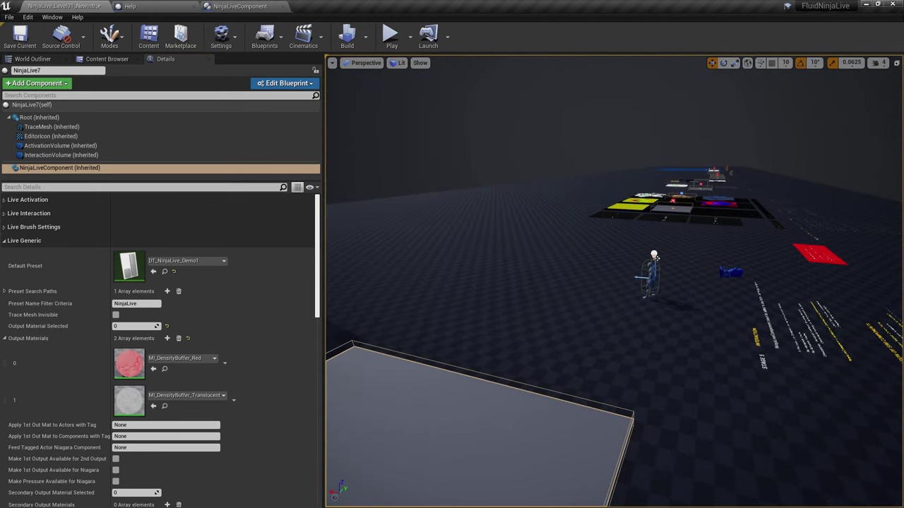
key(f)
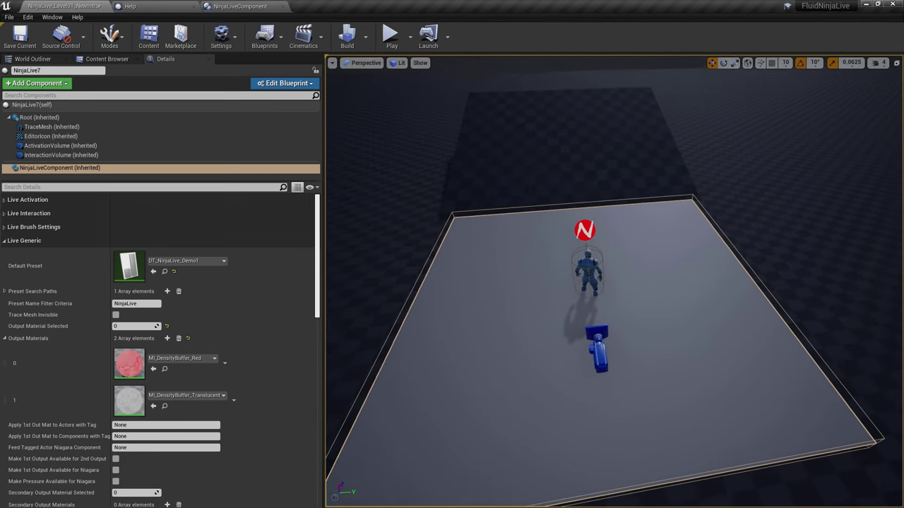
right_drag(613, 283, 604, 290)
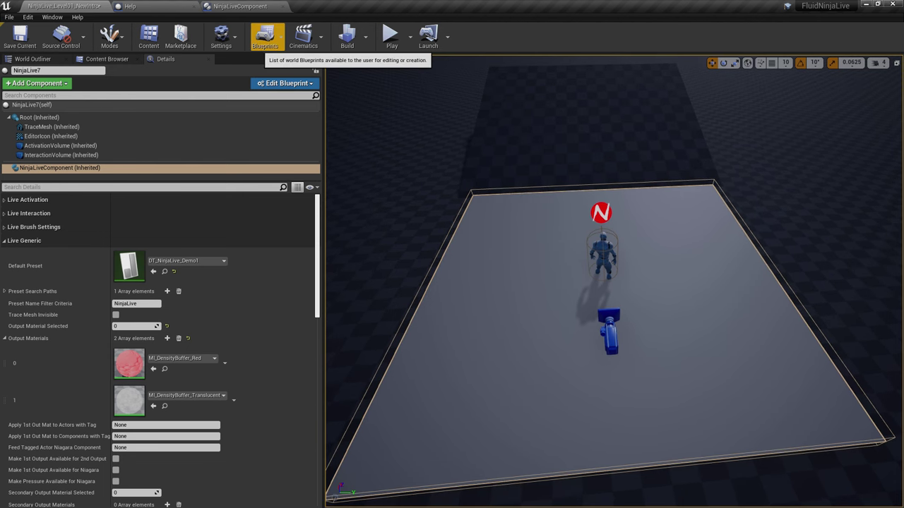
Consult the Fluid Simulation Data Flow chart in the Help blueprint, and return to the level
click(240, 5)
click(157, 5)
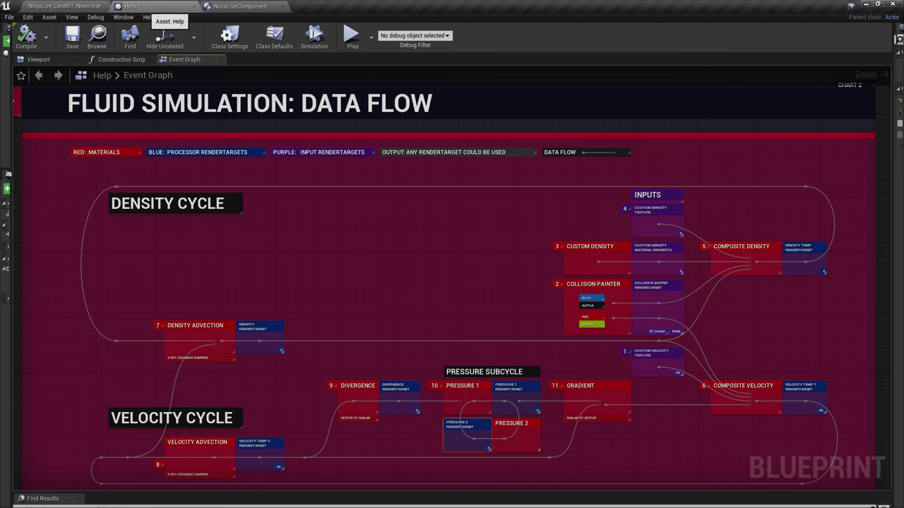
click(93, 10)
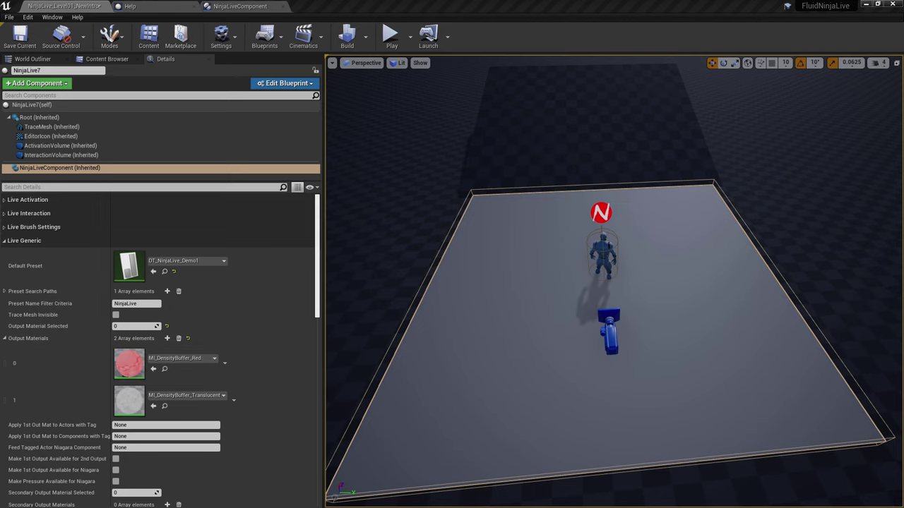
Examine NinjaLive7's first and second output material tag settings and the MI_DensityBuffer_Red output material
right_drag(613, 281, 608, 309)
scroll(612, 281, down, 4)
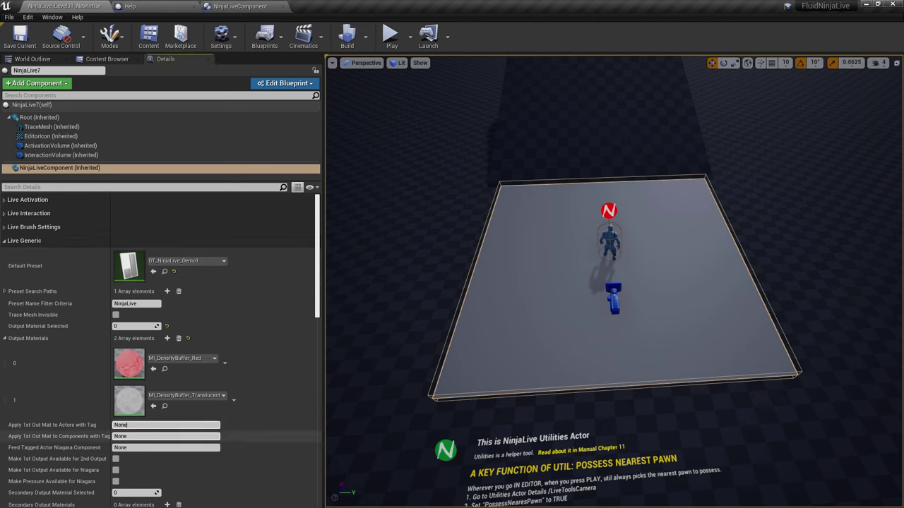
scroll(145, 442, down, 5)
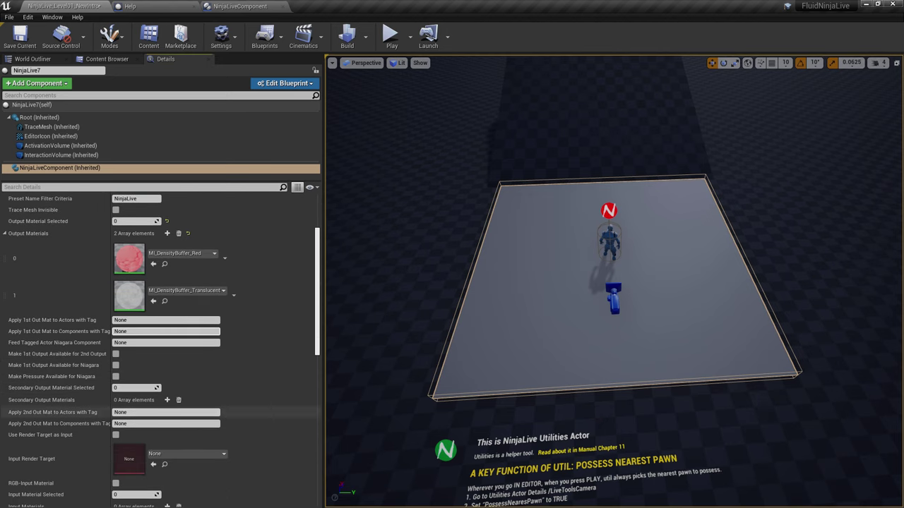
scroll(145, 422, up, 3)
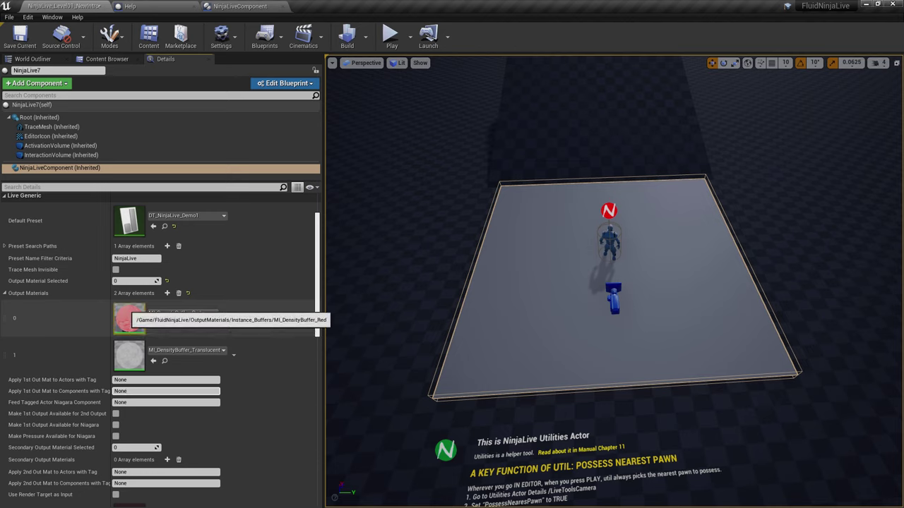
Play-test the character stage by stirring the fluid around the mannequin, stop the simulation and select the surrounding floor
key(alt+p)
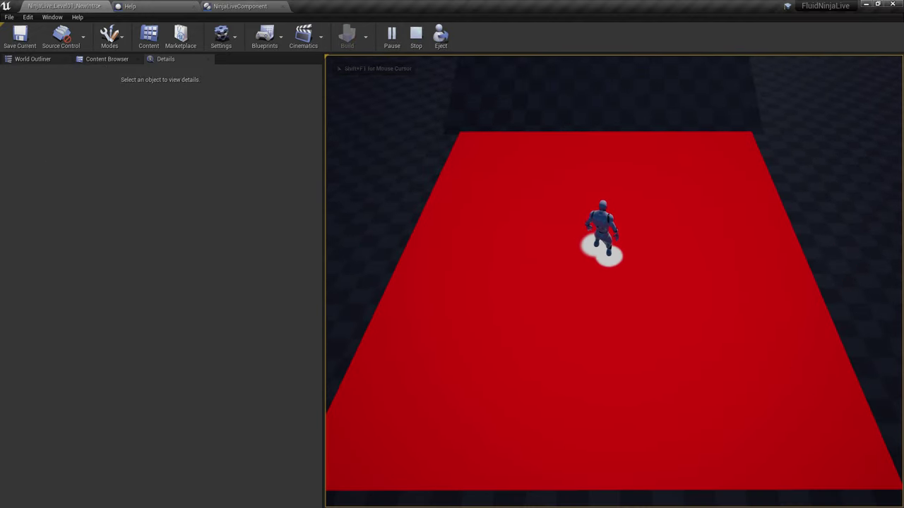
mouse_move(656, 281)
mouse_down()
mouse_move(555, 250)
mouse_move(660, 178)
mouse_up()
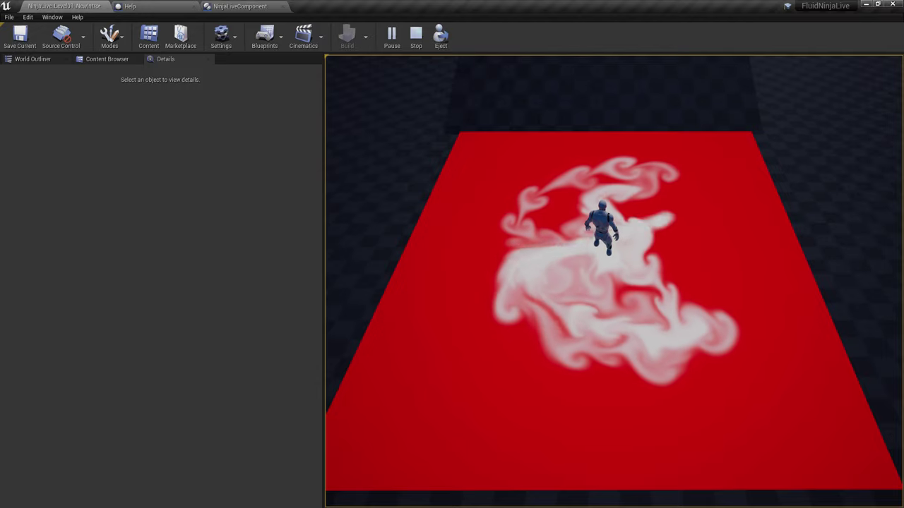
key(Escape)
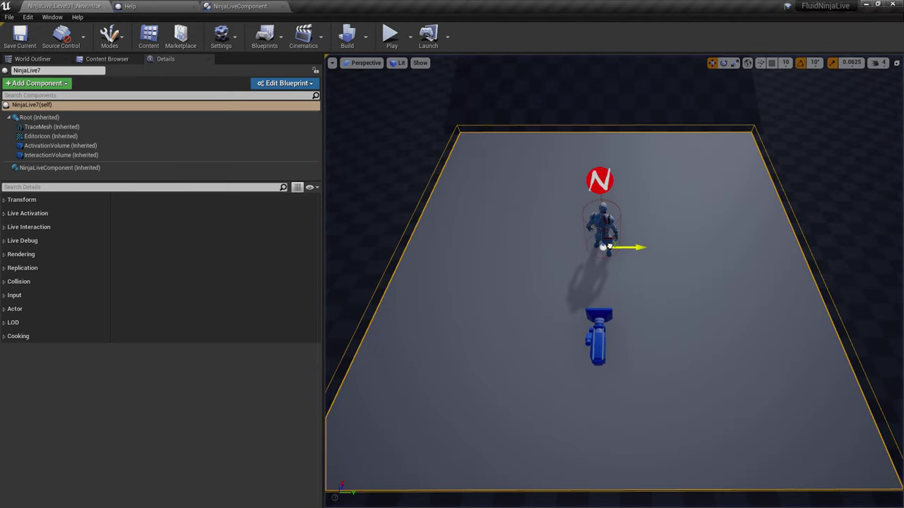
right_click(609, 246)
click(630, 102)
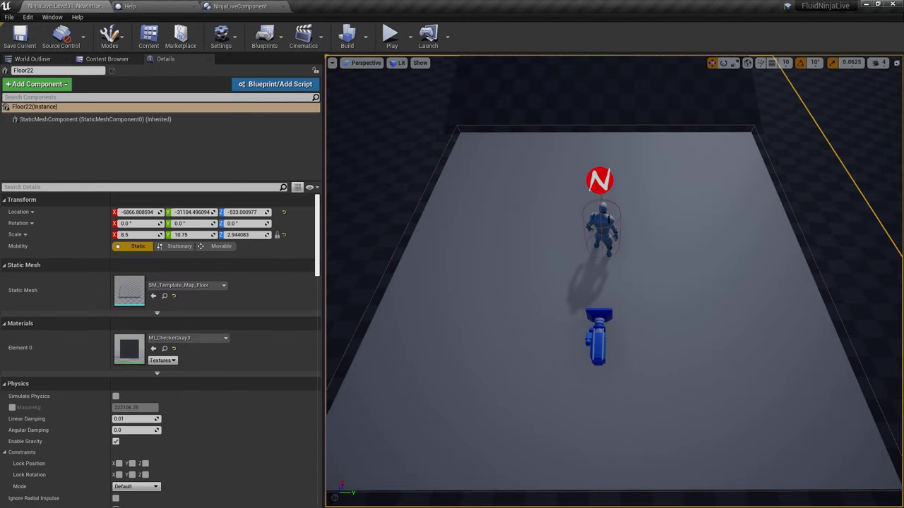
Go to the buffer visualisation stage, select its 3D Mesh Surface plane and compare it with the neighbouring Direct Drive stage
right_drag(613, 281, 736, 282)
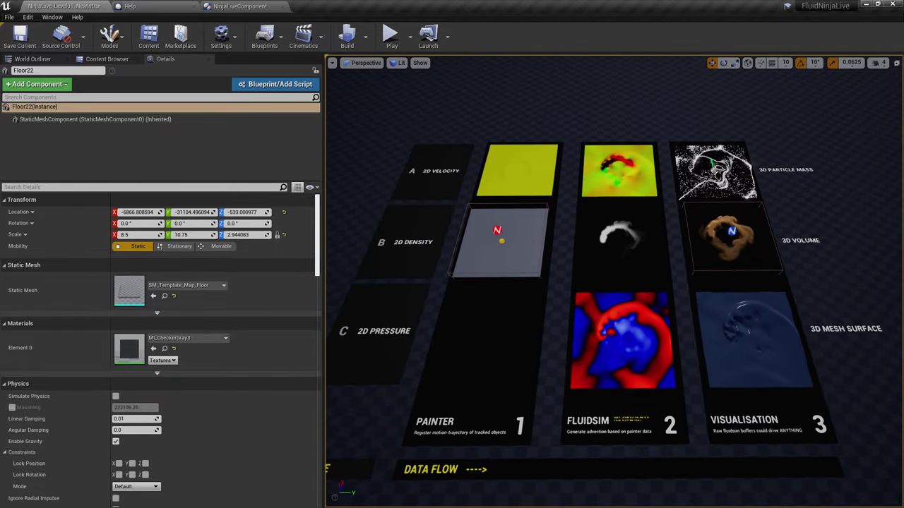
click(751, 327)
right_drag(751, 327, 757, 351)
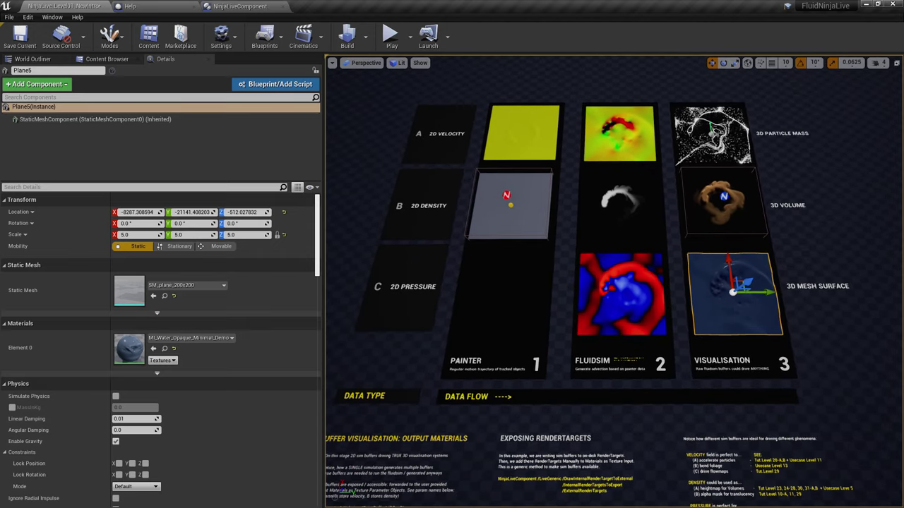
key(d)
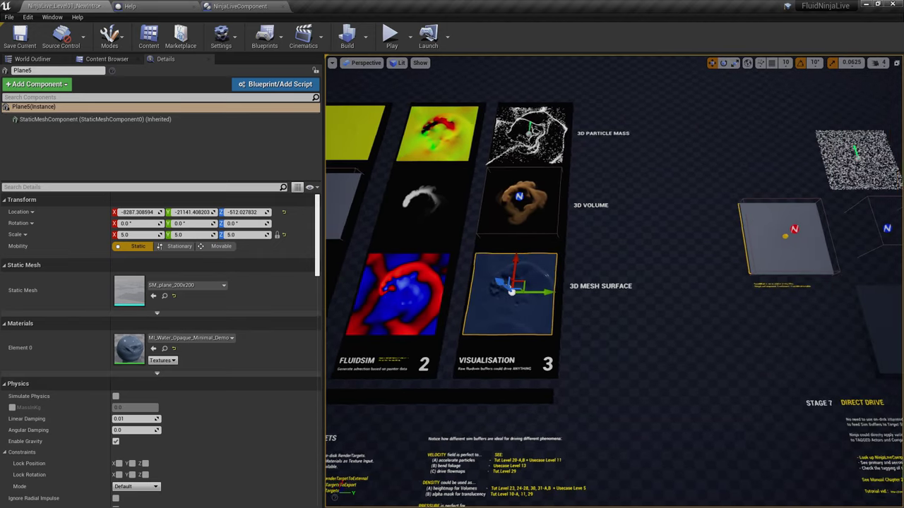
Go to the Stage 7 Direct Drive area and display the NinjaLiveComponent settings of the NinjaLive2 actor
key(d)
key(w)
mouse_move(756, 351)
right_down()
mouse_move(757, 360)
mouse_move(757, 352)
right_up()
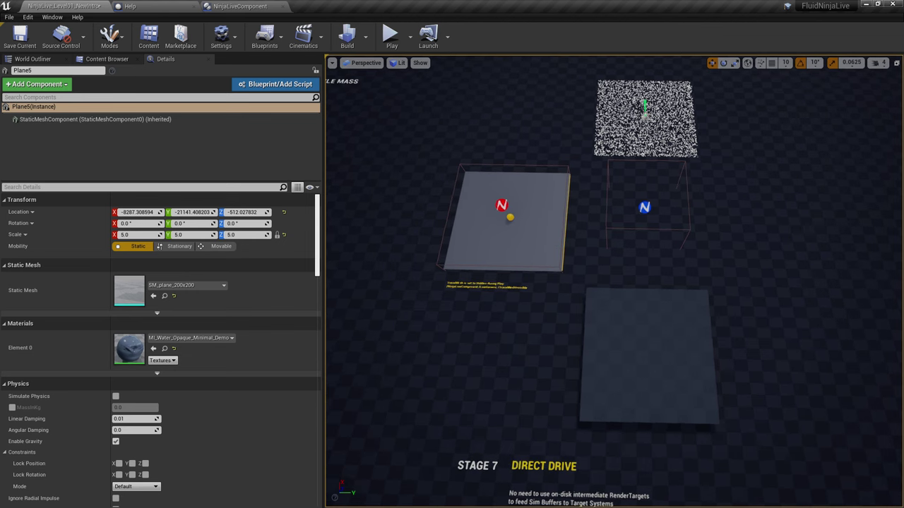
right_drag(646, 268, 646, 268)
click(498, 206)
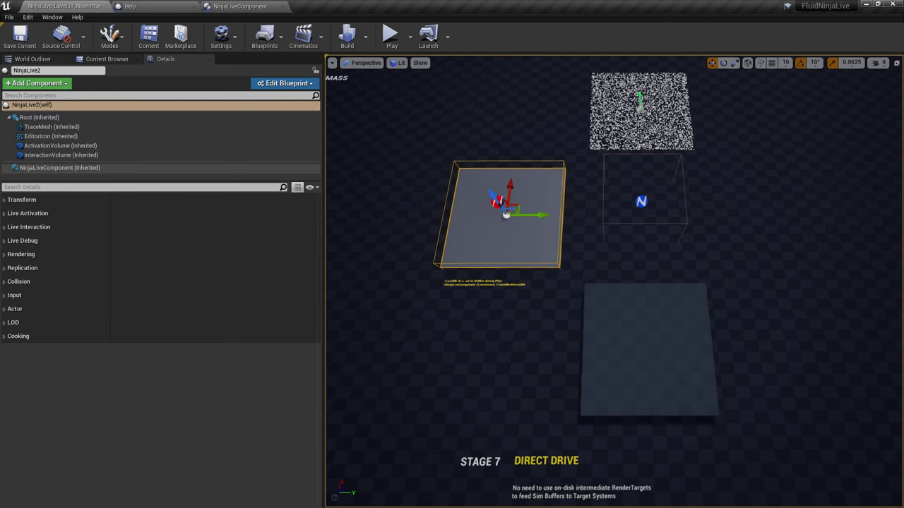
click(64, 168)
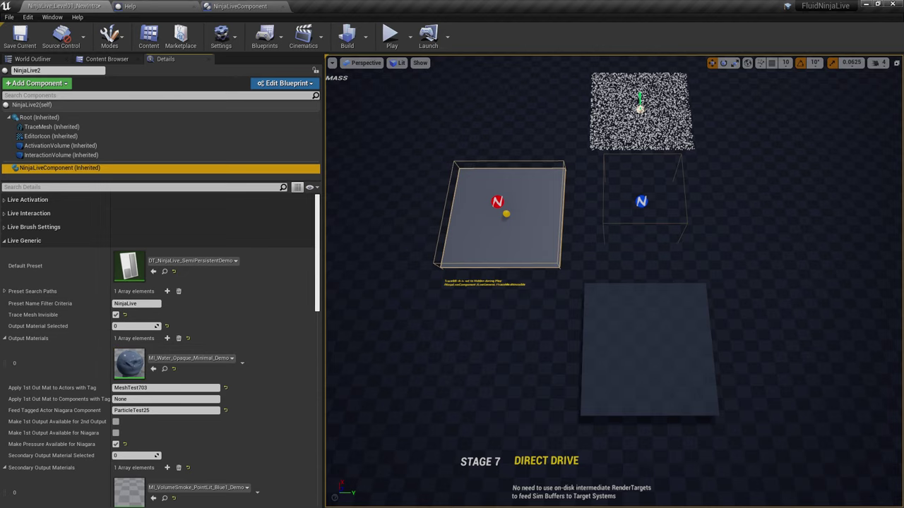
Run the level, examine how the moving ball drives the Stage 7 particles, volume smoke and mesh surface, and stop it
click(537, 325)
mouse_move(537, 324)
right_down()
mouse_move(535, 271)
mouse_move(531, 296)
mouse_move(494, 301)
mouse_move(531, 316)
right_up()
key(w)
key(s)
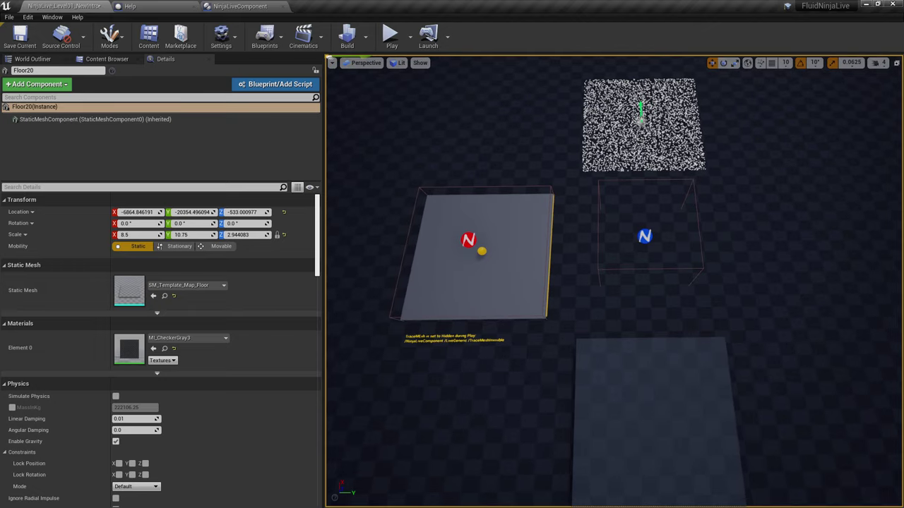
scroll(615, 283, down, 6)
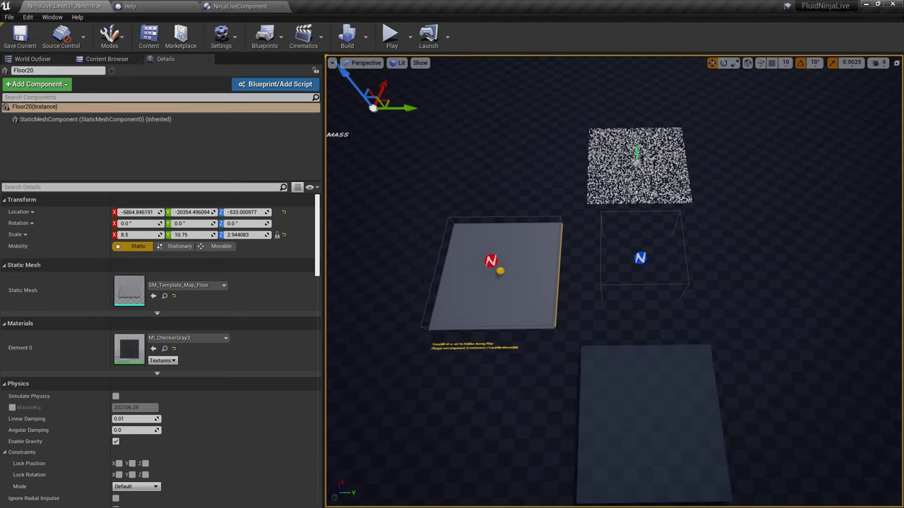
scroll(614, 282, down, 1)
scroll(614, 282, up, 6)
key(alt+p)
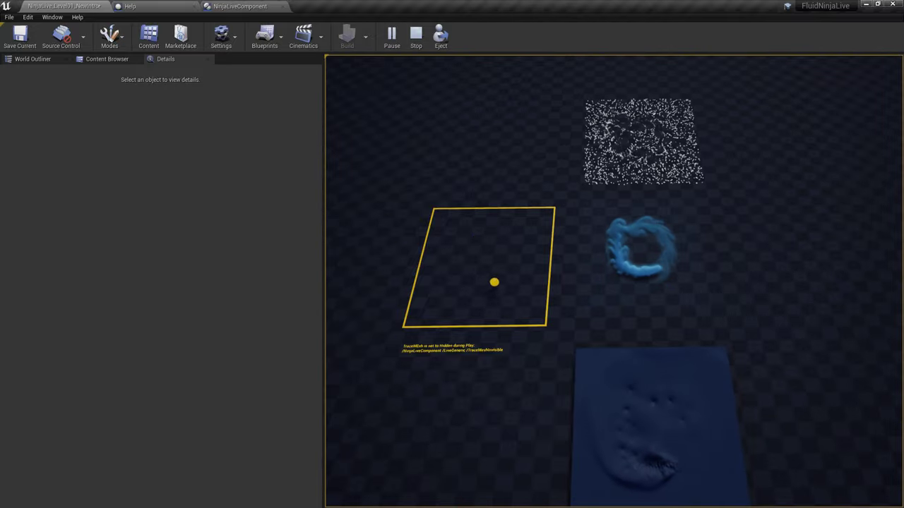
click(615, 282)
key(a)
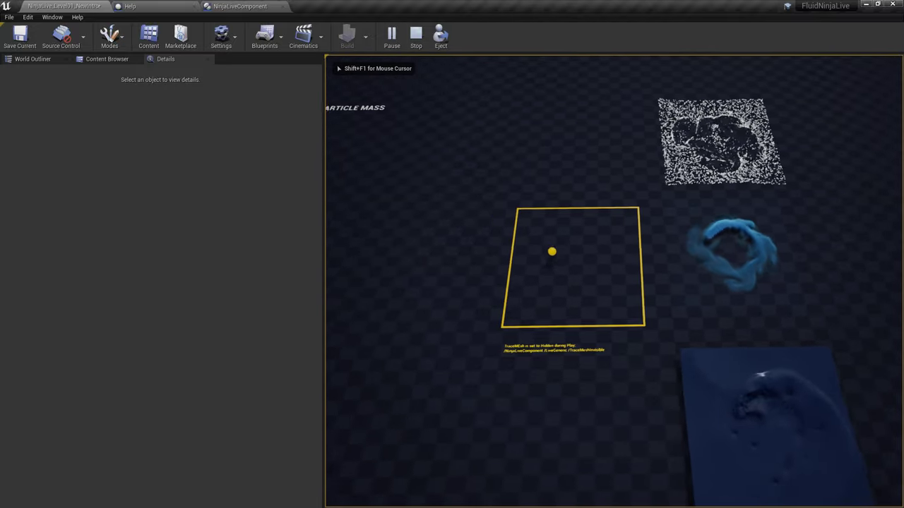
key(w)
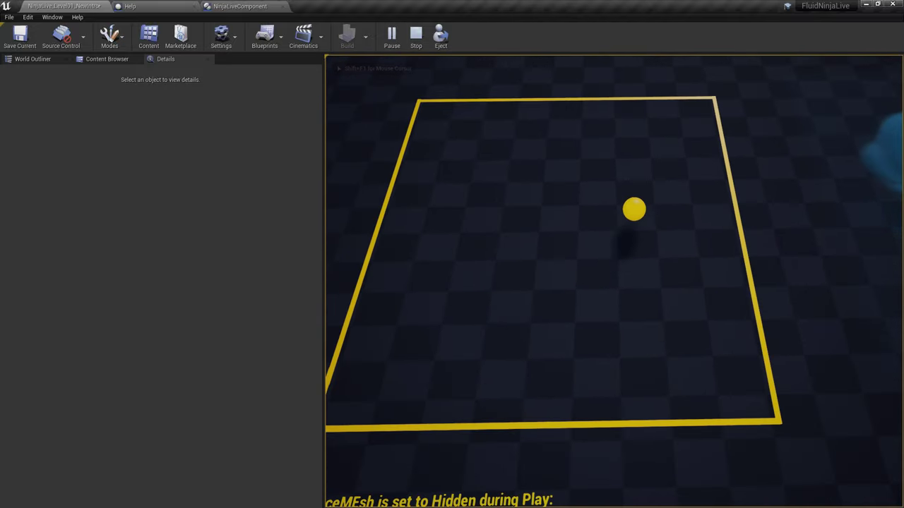
key(s)
key(d)
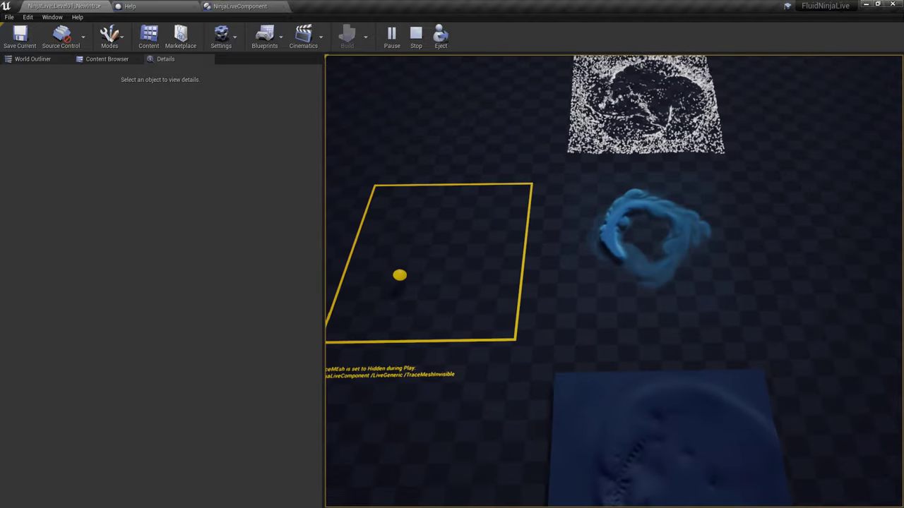
key(s)
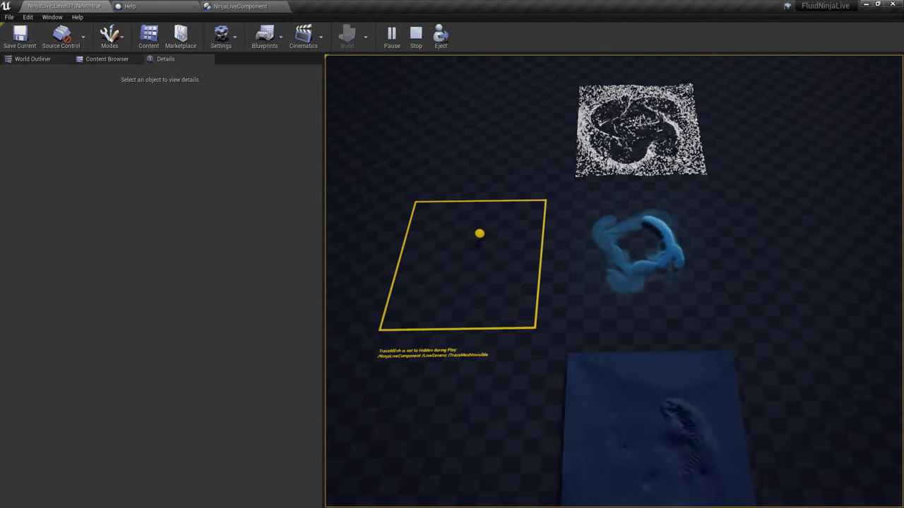
key(Escape)
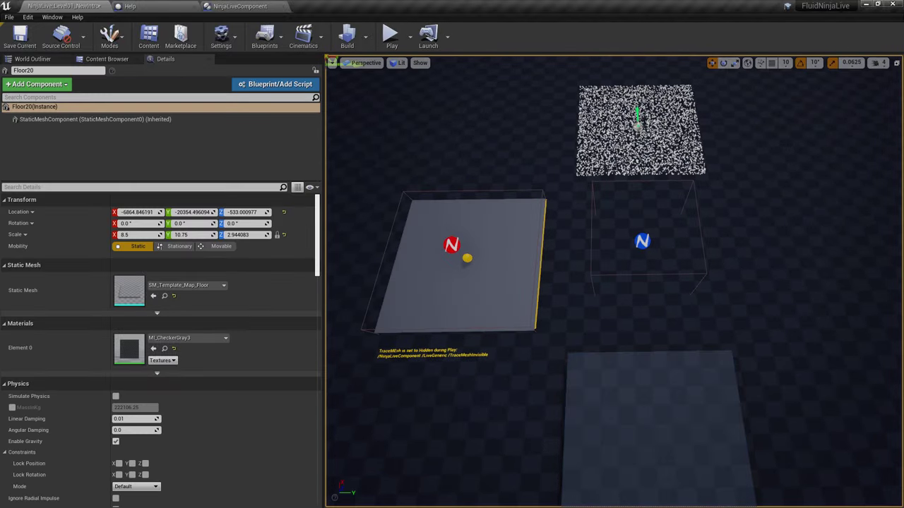
Inspect the output material and tags in NinjaLive2's NinjaLiveComponent, and the properties of the volume smoke container and Niagara particle targets
click(451, 245)
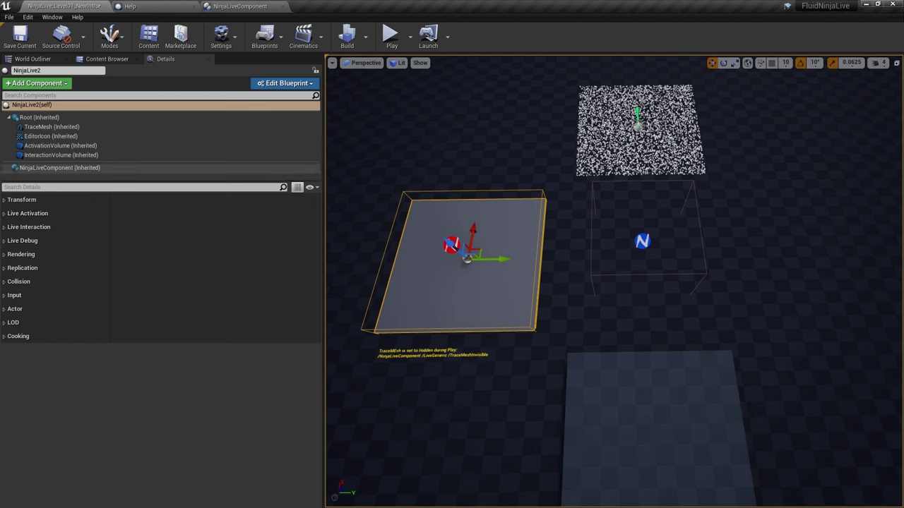
click(81, 168)
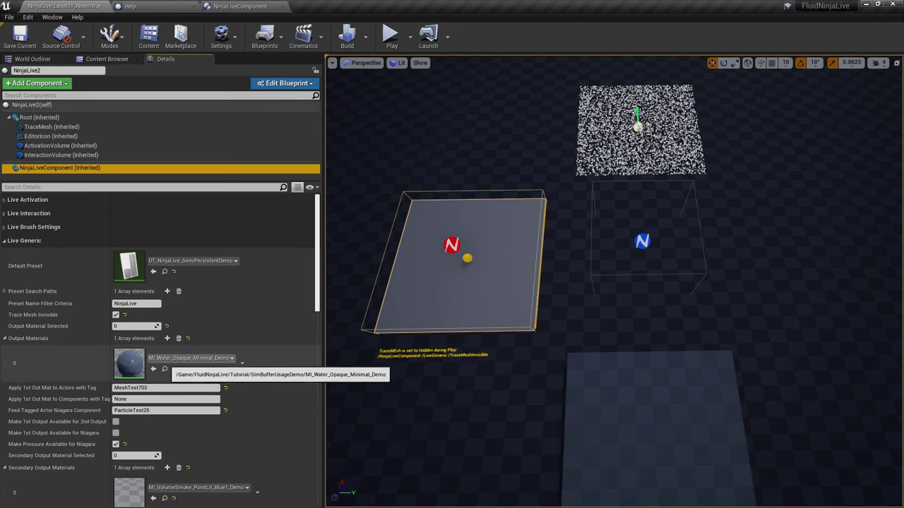
click(166, 388)
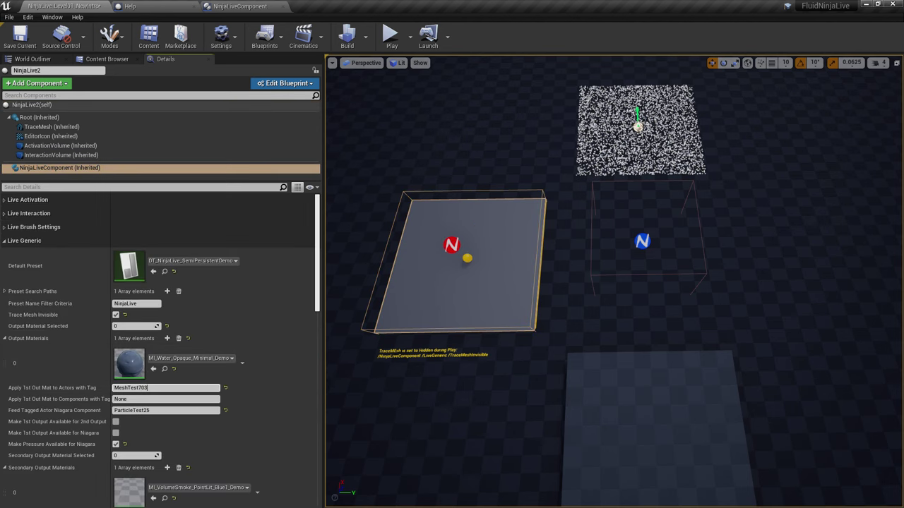
click(655, 445)
click(642, 241)
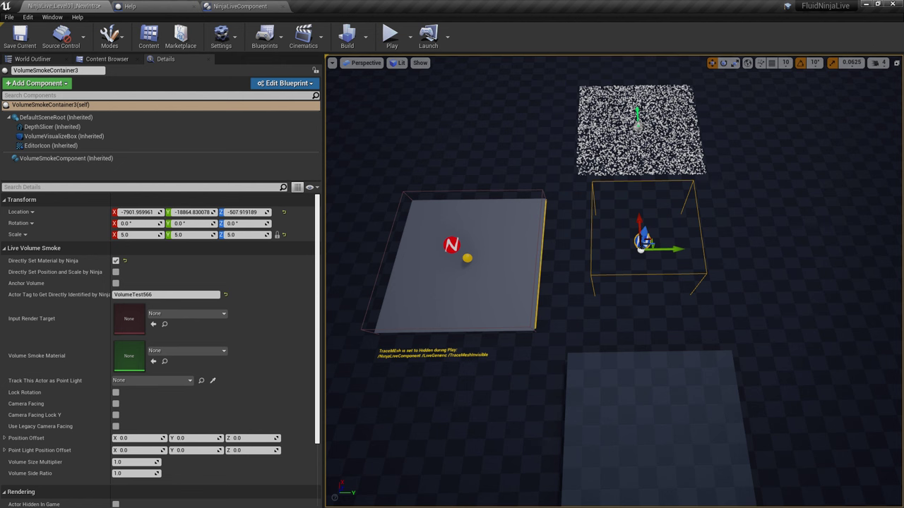
click(638, 127)
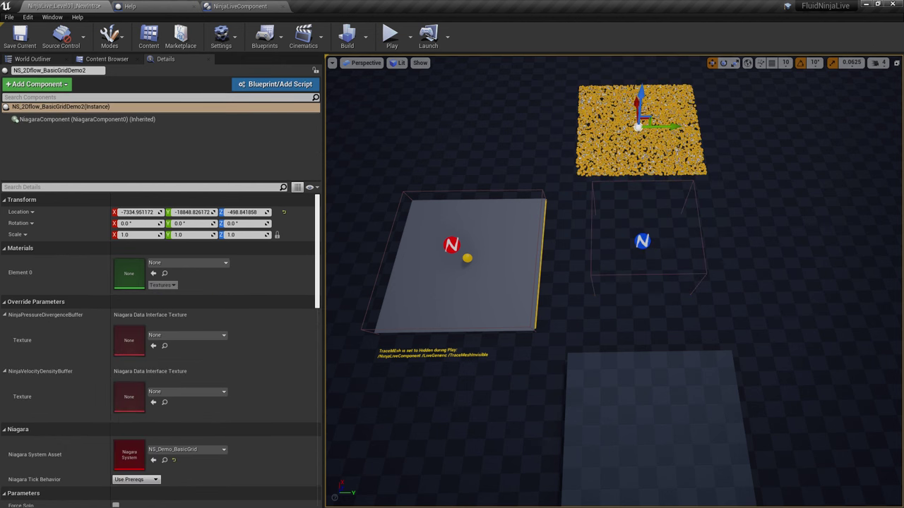
Turn off Trace Mesh Invisible in the NinjaLiveComponent of the NinjaLive2 actor
click(467, 258)
click(60, 168)
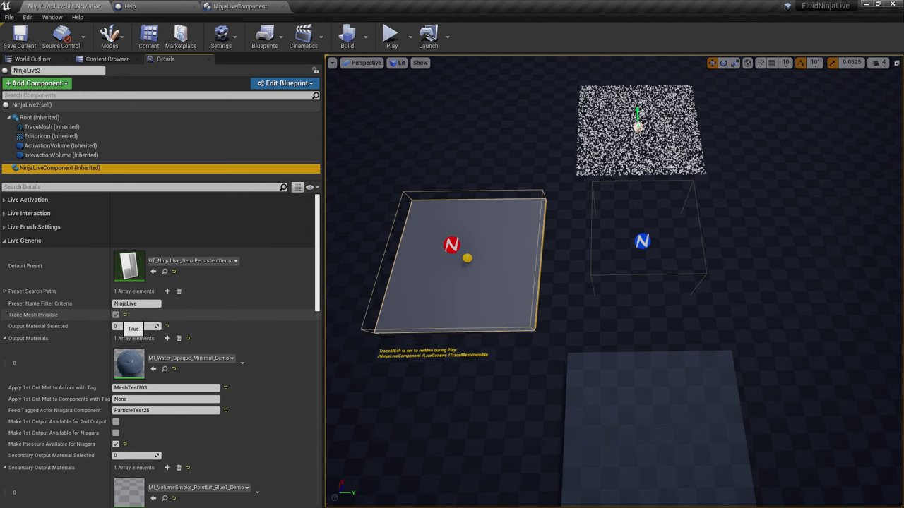
click(115, 315)
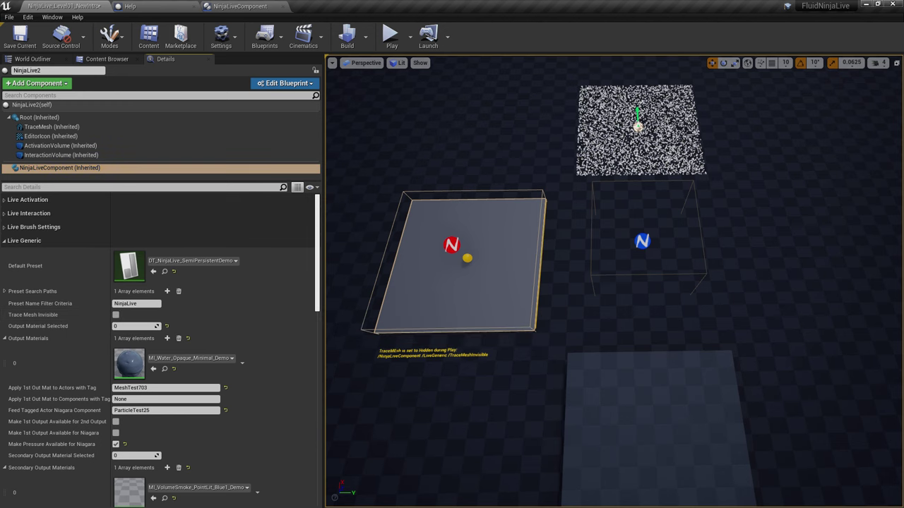
Run the level to compare the trace mesh surface with the target mesh plane, and stop it
key(alt+p)
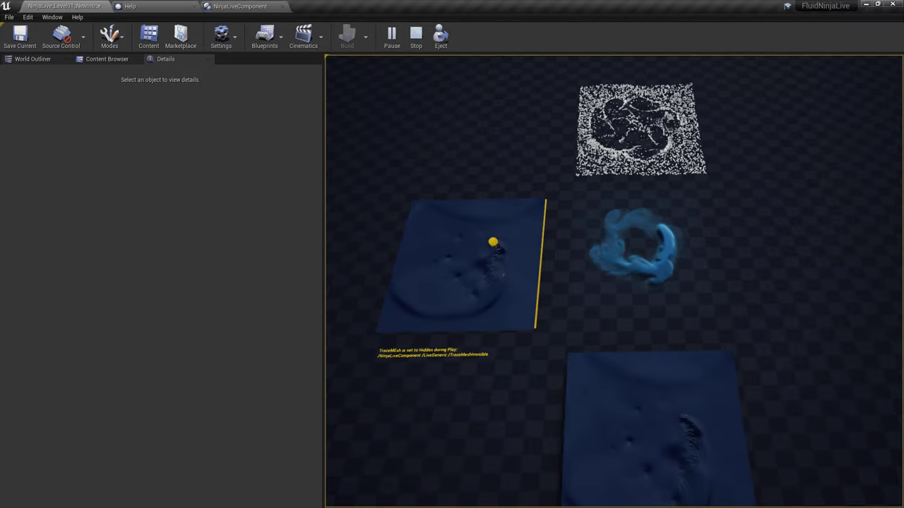
click(614, 281)
key(Escape)
right_drag(613, 282, 582, 272)
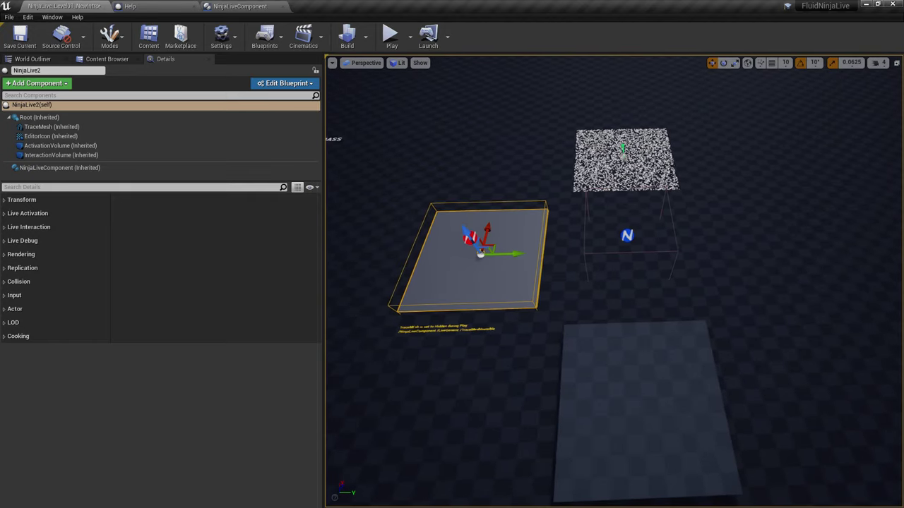
Inspect the output material of NinjaLive2's NinjaLiveComponent and the material assigned to the target plane Plane14
click(60, 168)
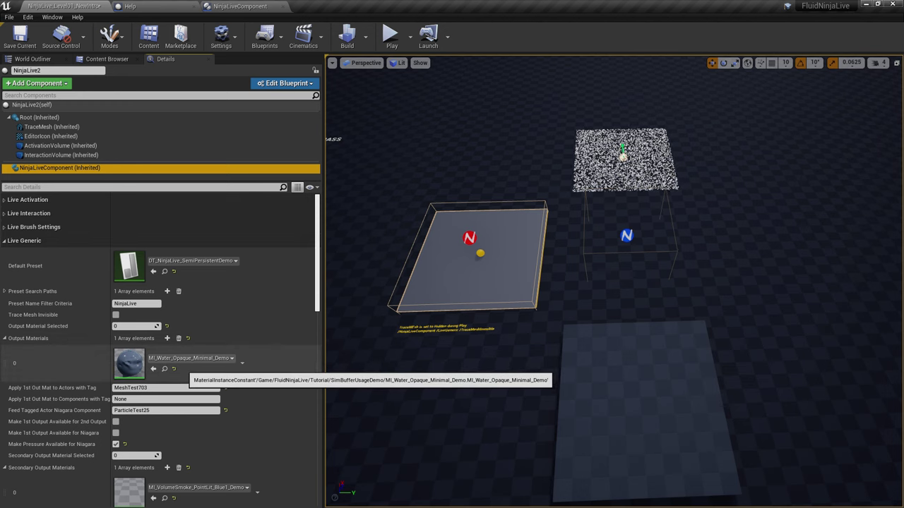
click(640, 397)
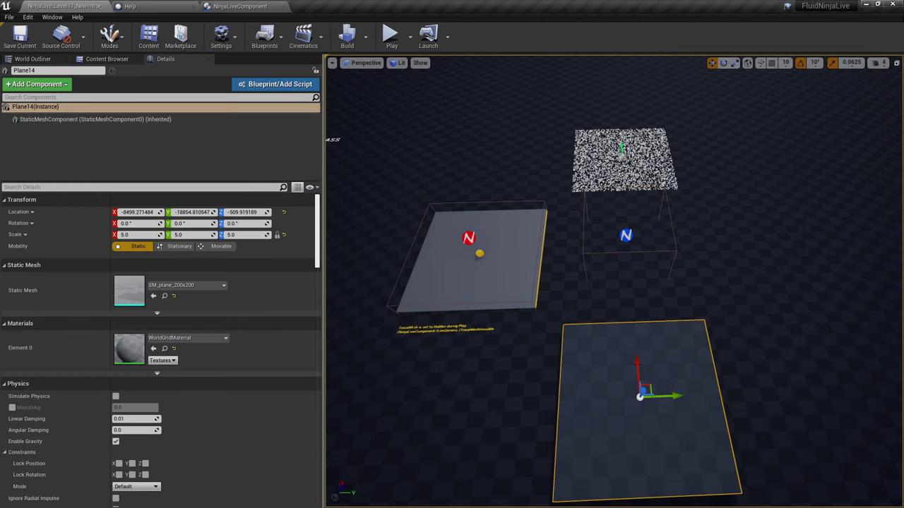
right_drag(640, 397, 664, 441)
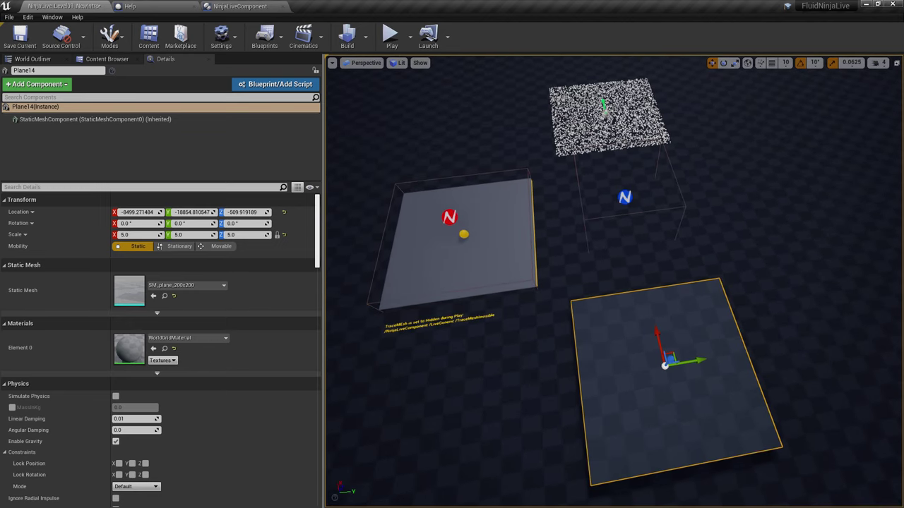
Turn on Trace Mesh Invisible in the NinjaLiveComponent of the NinjaLive2 actor
click(446, 247)
click(61, 168)
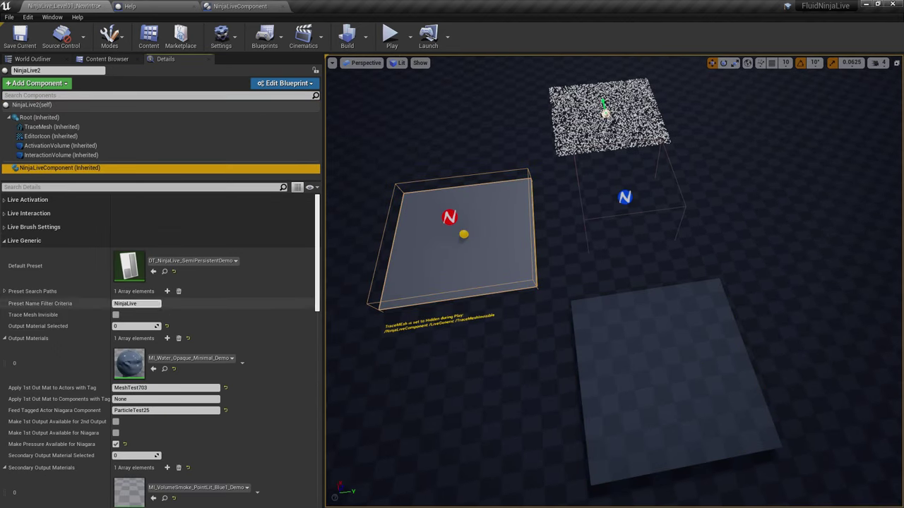
click(116, 315)
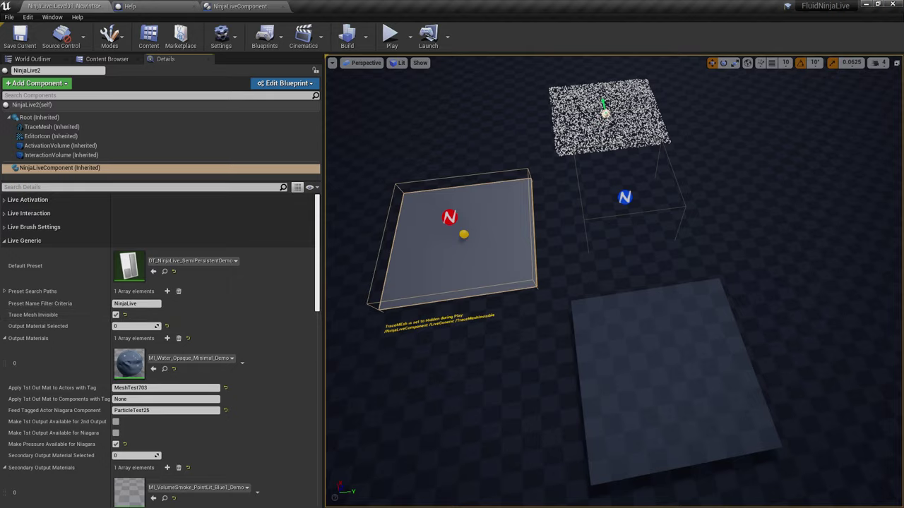
Run the level, view the outlined trace mesh area up close, and stop it
key(alt+p)
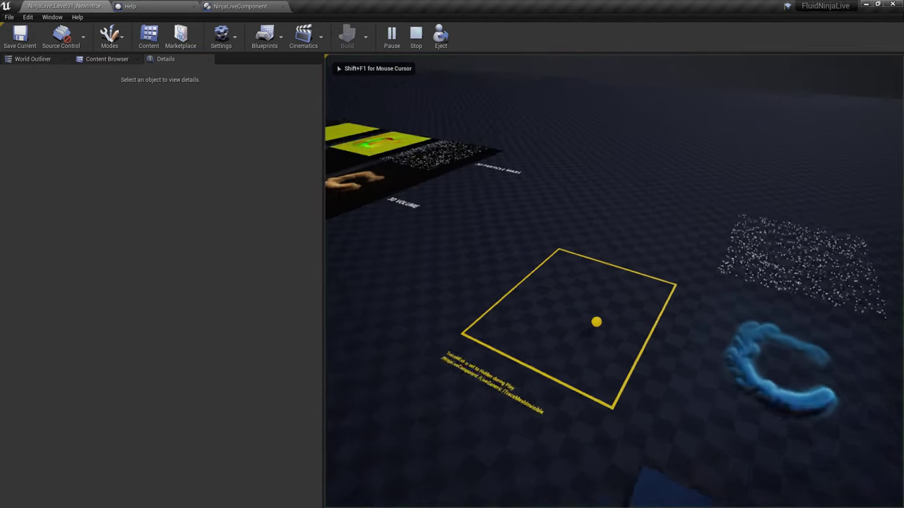
key(w)
key(s)
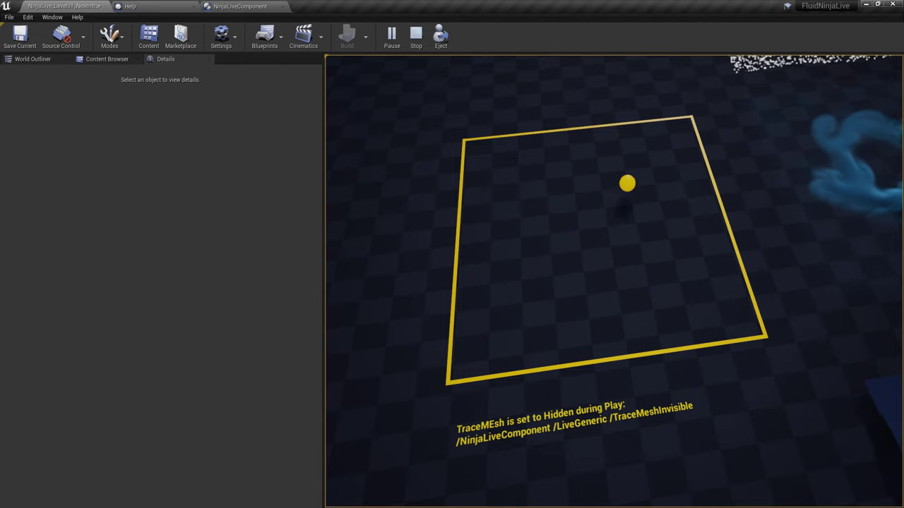
key(Escape)
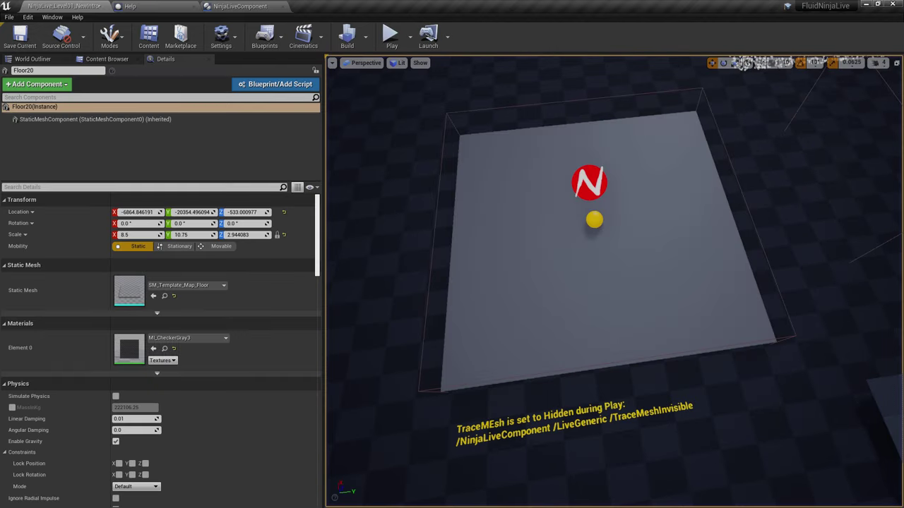
Select the yellow moving ball on the trace mesh and view its properties and surroundings
click(594, 220)
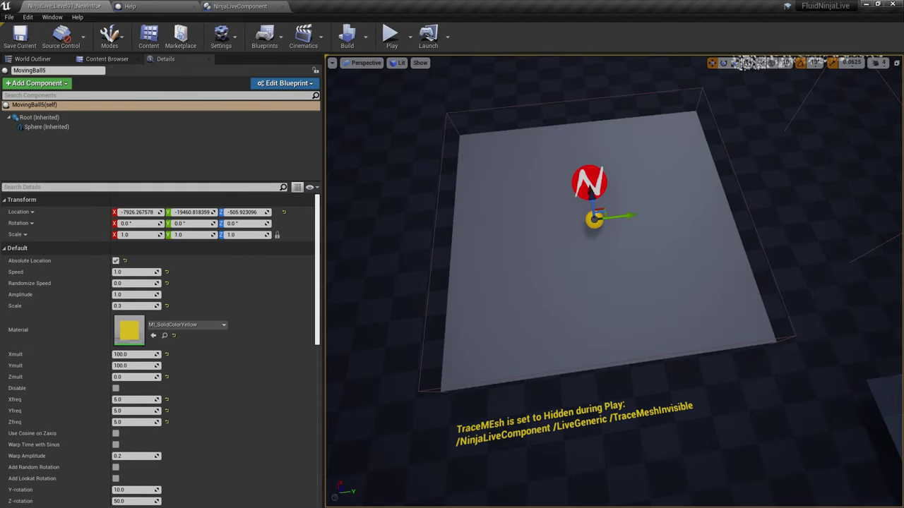
right_drag(594, 220, 679, 189)
key(s)
key(w)
key(s)
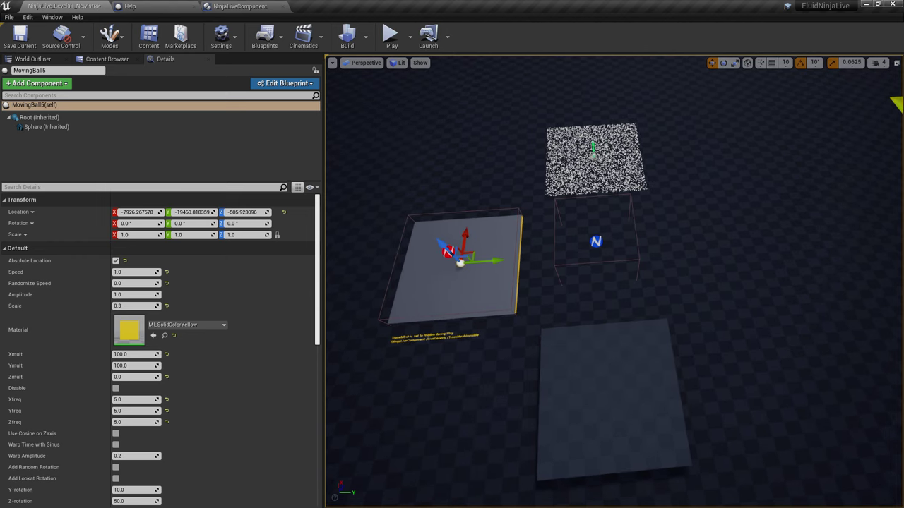
Select the checkered floor, run the level again to observe all three driven targets, and stop it
click(374, 261)
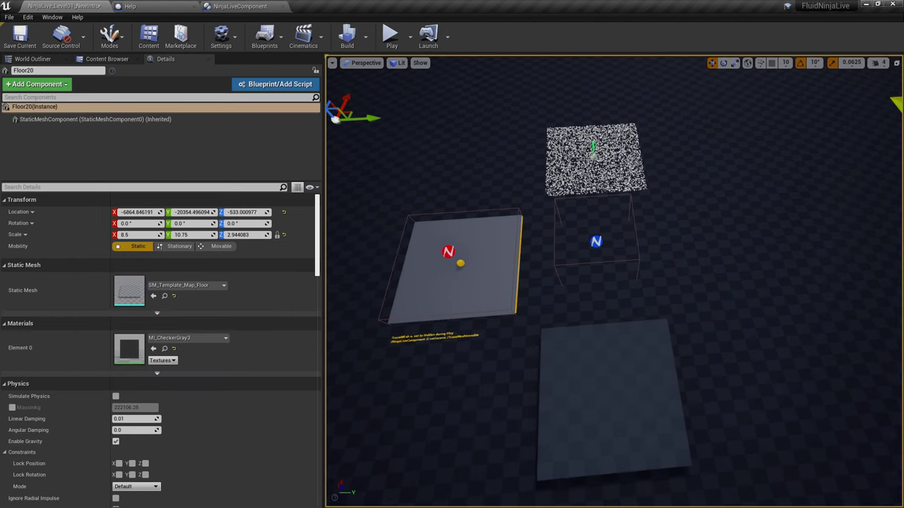
key(alt+p)
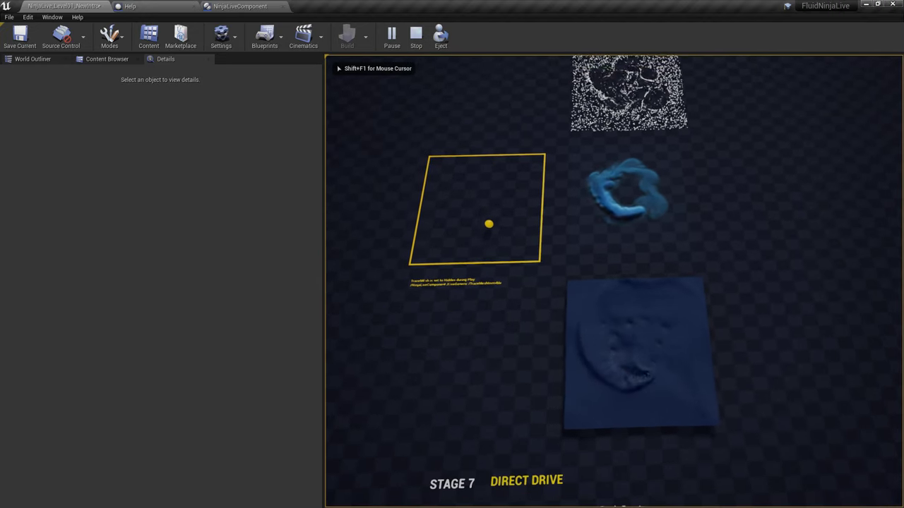
key(Escape)
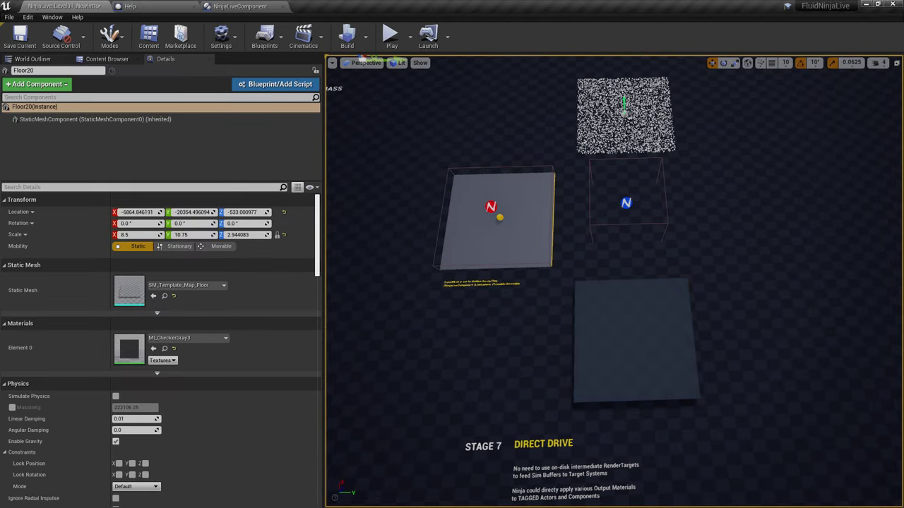
Switch to the web browser and show chapter 29, New features: Live 1.7, in FluidNinjaLiveManual_v65.pdf
key(alt+Tab)
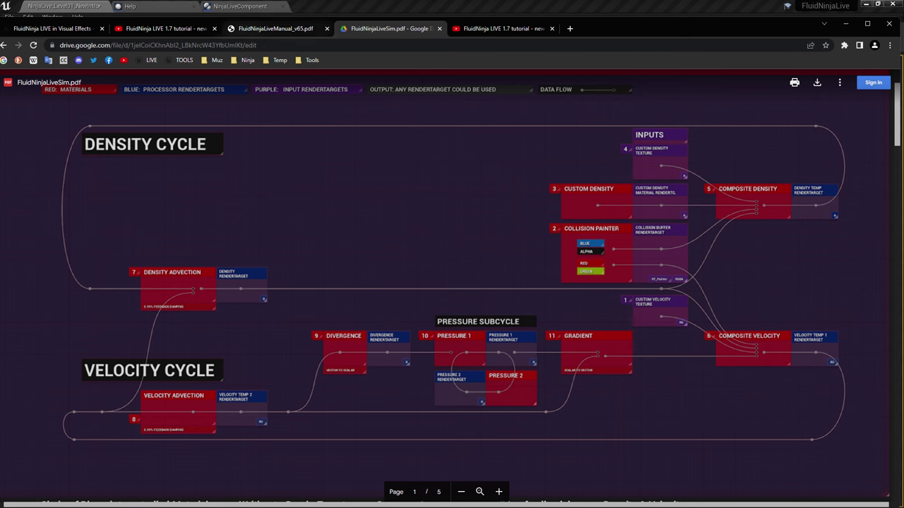
key(ctrl+shift+Tab)
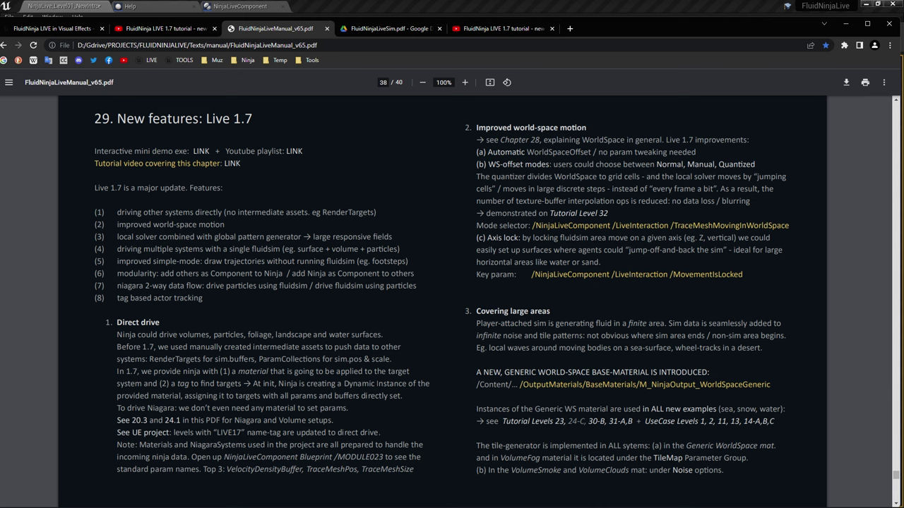
Show the YouTube video "FluidNinja LIVE 1.7 tutorial - new features" and seek through it to 5:15
click(178, 29)
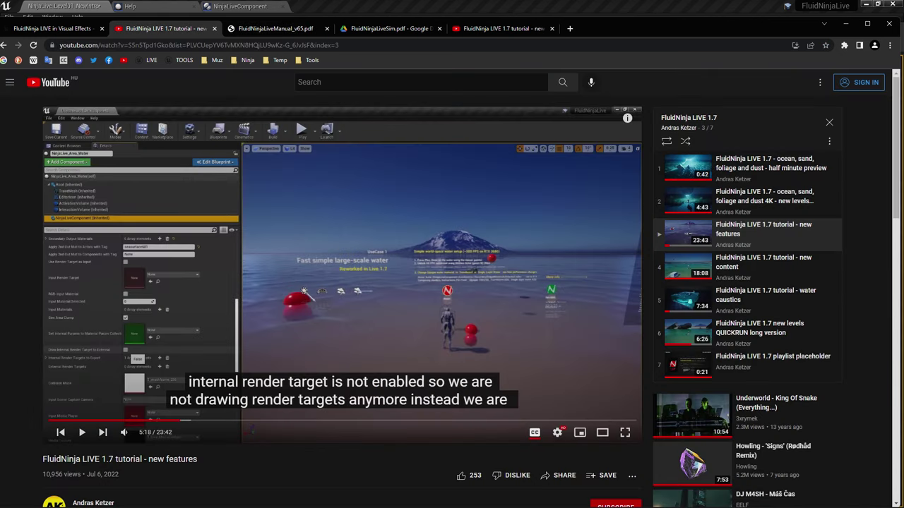
drag(102, 460, 198, 460)
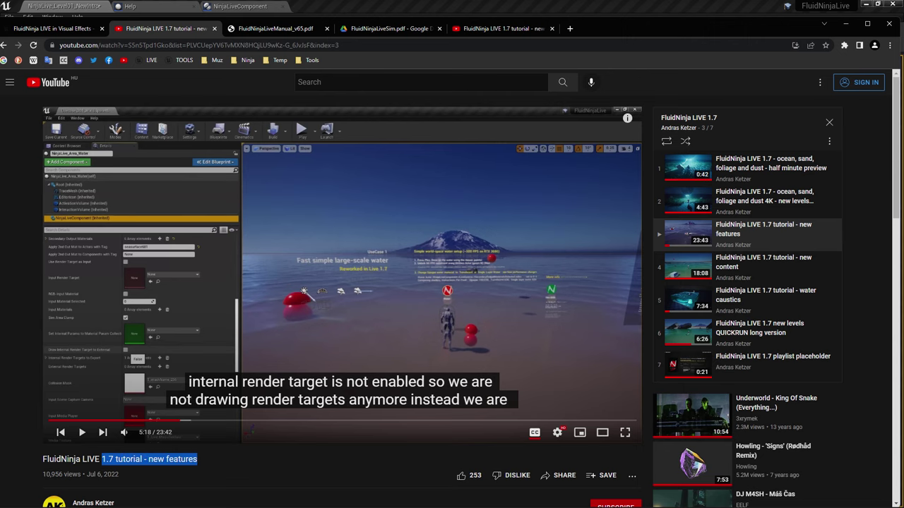
click(200, 461)
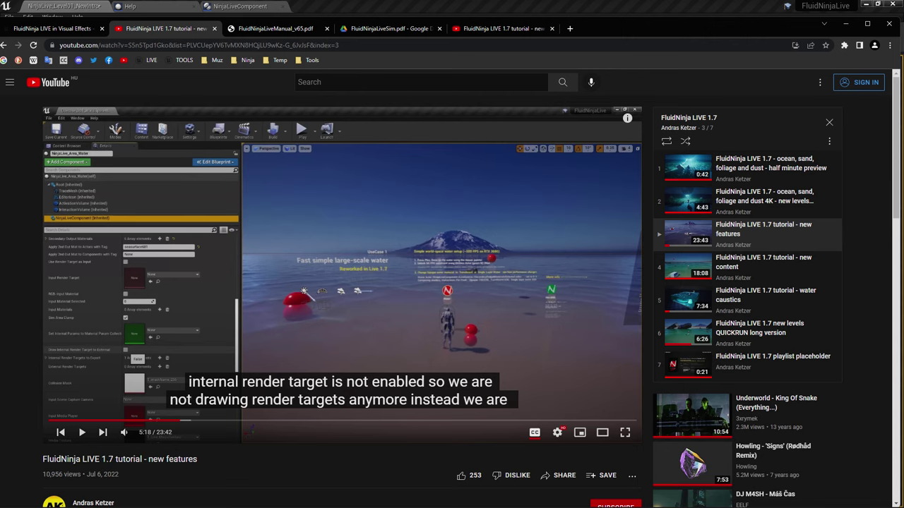
click(174, 420)
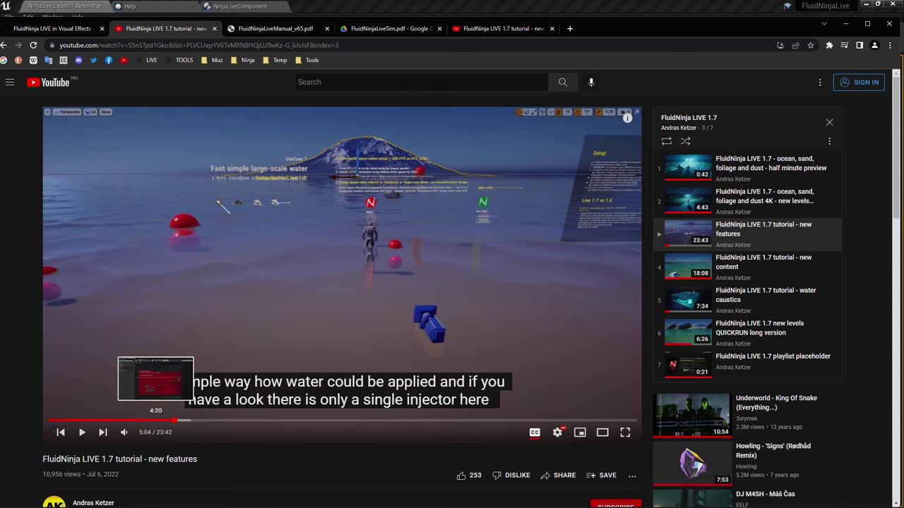
click(144, 420)
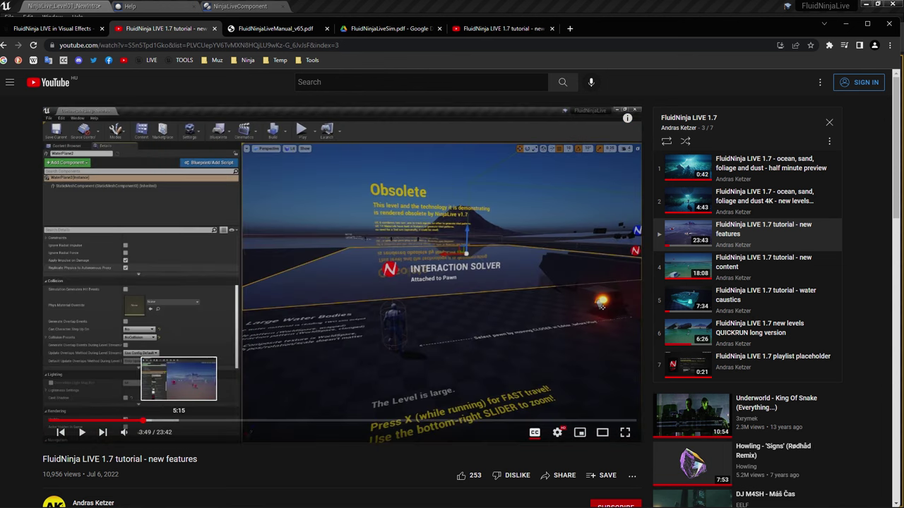
click(179, 421)
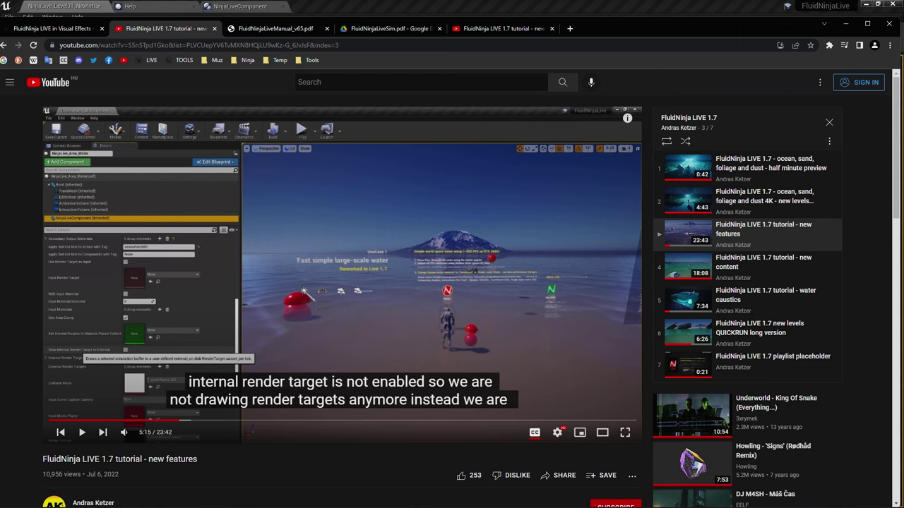
Switch back to Unreal Editor and compare the painter, fluidsim and visualisation data flow table with the Stage 7 Direct Drive setup
key(alt+Tab)
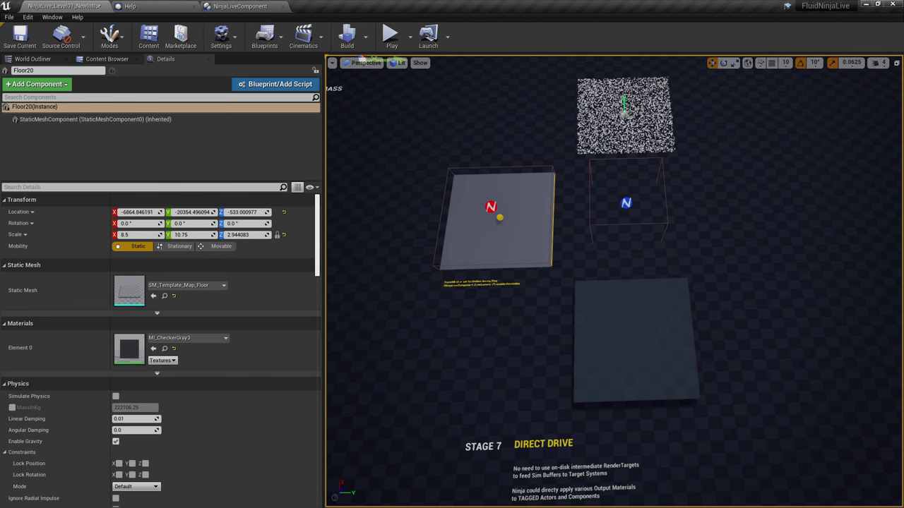
right_drag(613, 282, 478, 268)
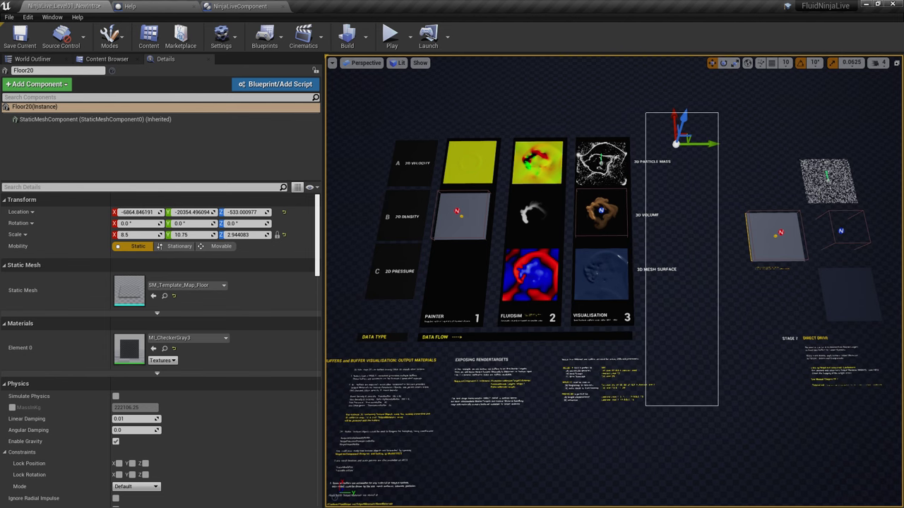
ctrl+alt+drag(869, 388, 651, 359)
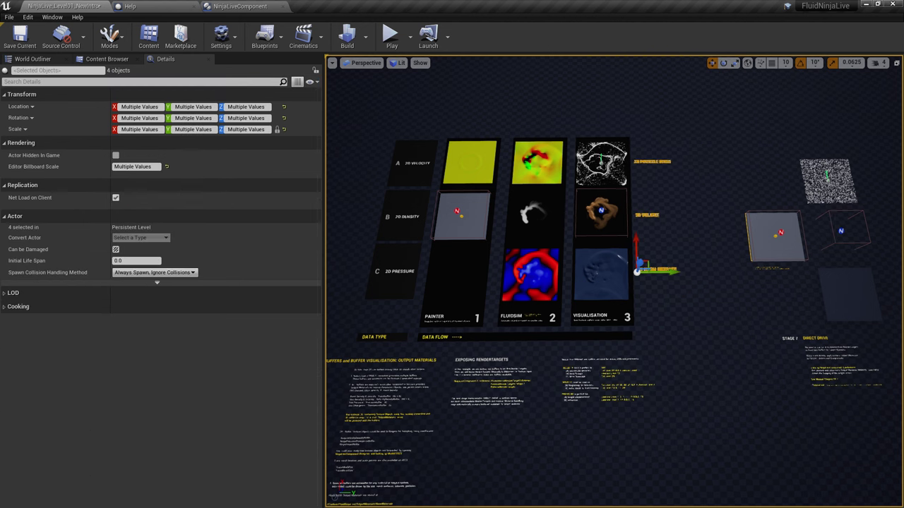
click(660, 353)
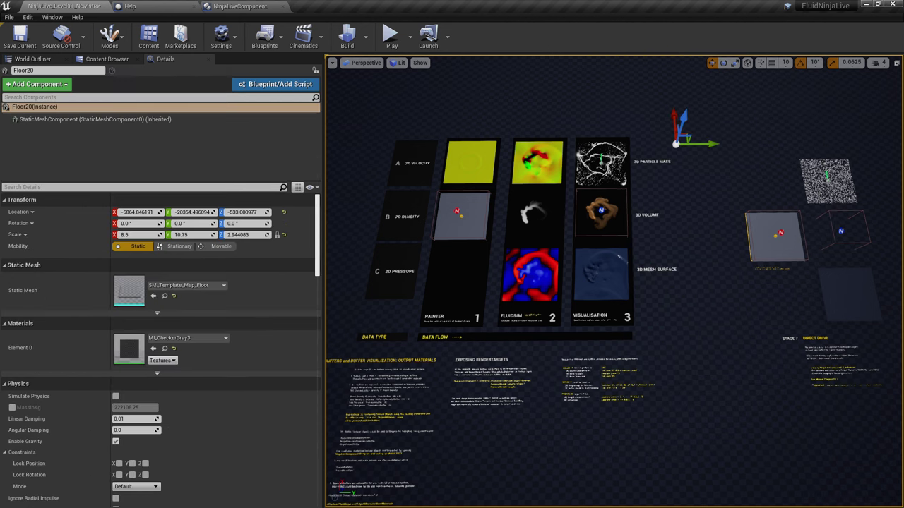
right_drag(660, 353, 695, 350)
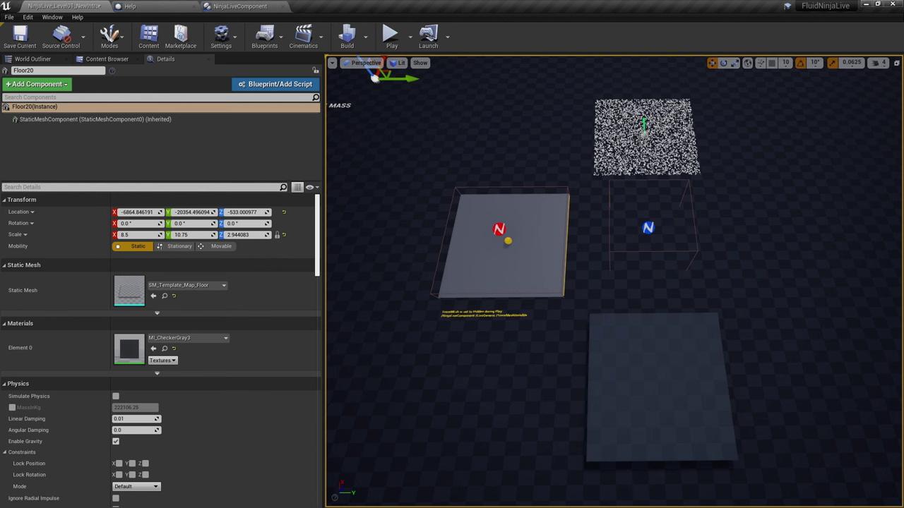
Select the NinjaLive2 actor's NinjaLiveComponent and locate its output materials MI_Water_Opaque_Minimal_Demo and MI_VolumeSmoke_PointLit_Blue1_Demo in the SimBufferUsageDemo folder
click(507, 241)
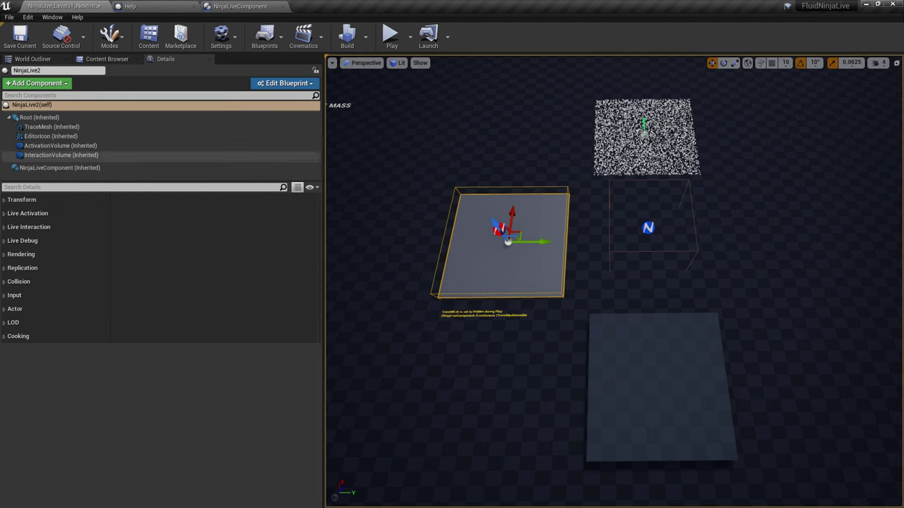
click(99, 168)
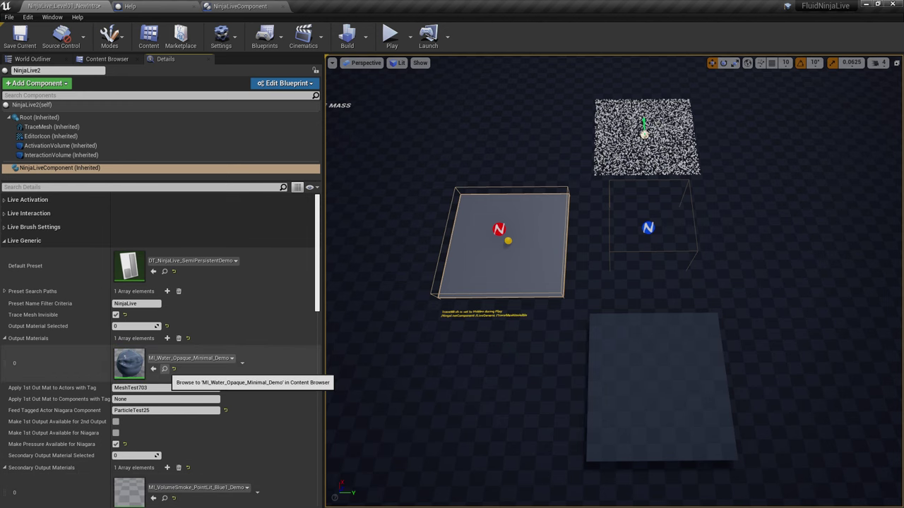
click(165, 368)
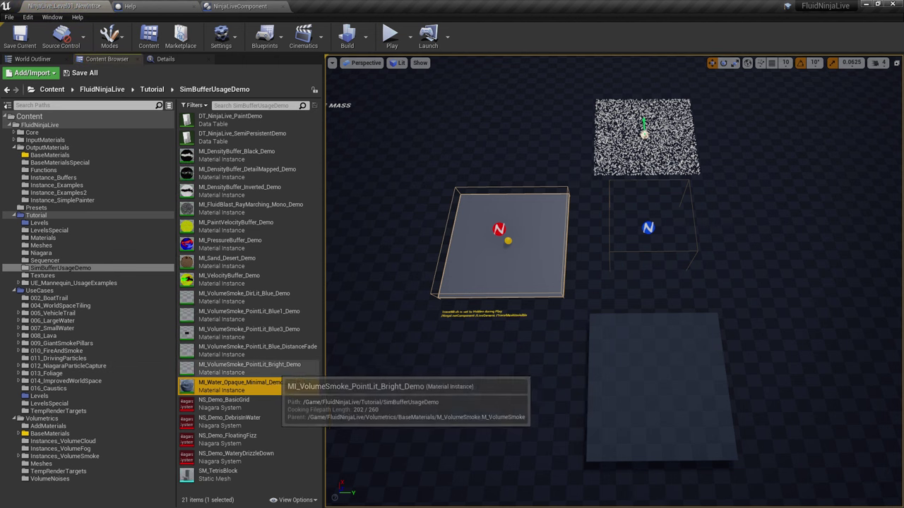
click(257, 365)
click(247, 346)
click(242, 313)
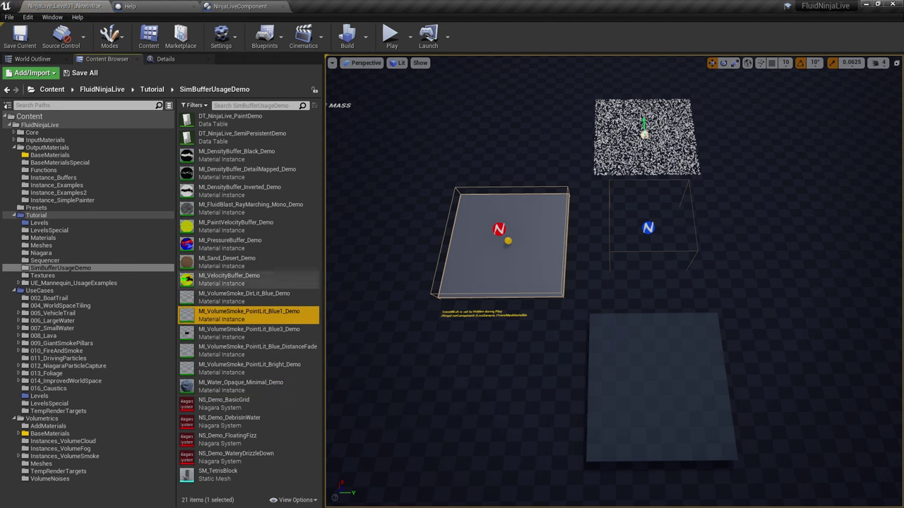
Show the FluidNinjaLive root folder's contents, and return to the NinjaLiveComponent settings of the NinjaLive2 actor
click(43, 125)
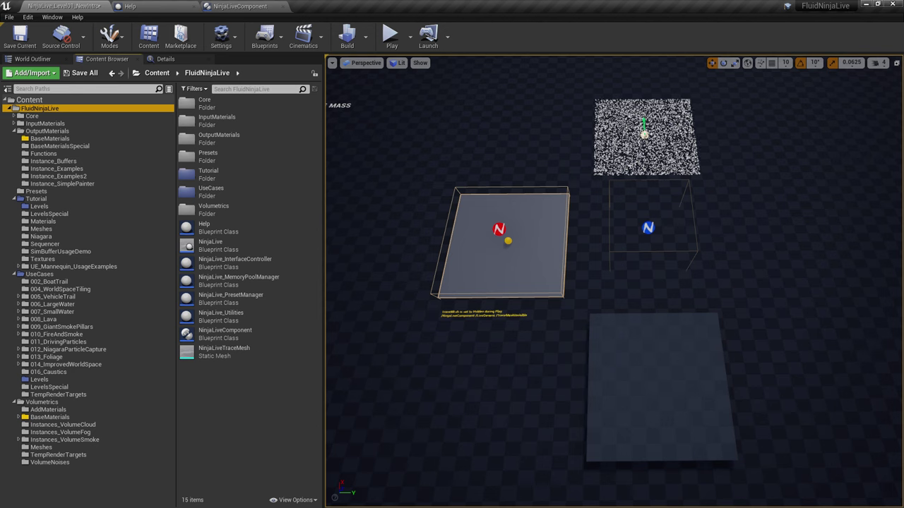
click(499, 228)
click(165, 58)
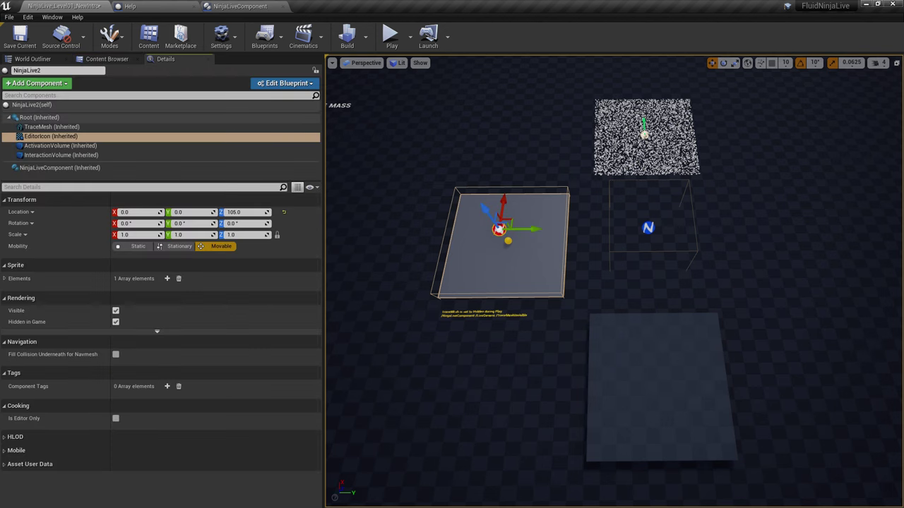
click(60, 168)
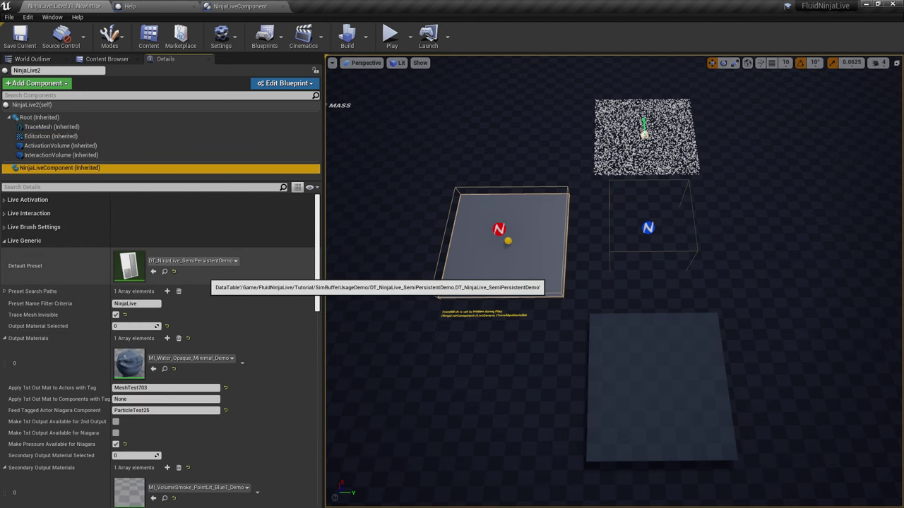
Examine the Fluid Simulation: Data Flow chart in the Help blueprint, including its pressure subcycle and inputs
click(158, 5)
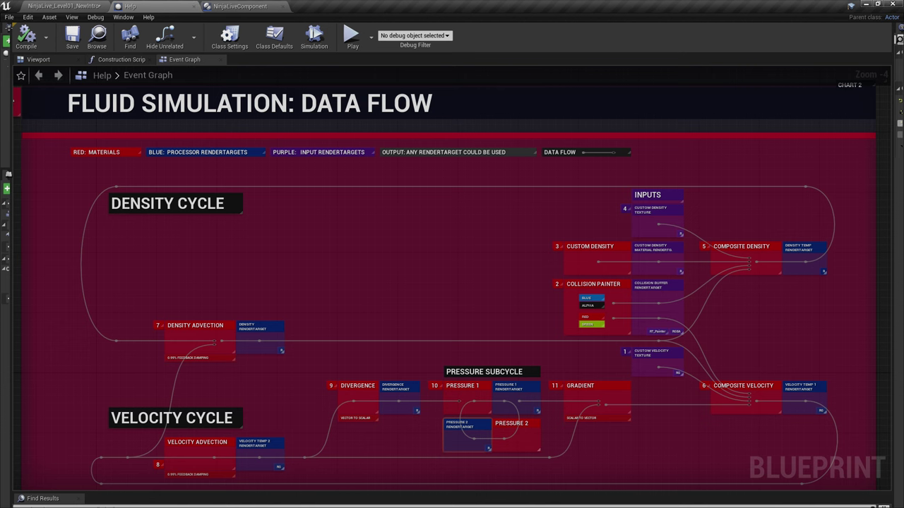
scroll(485, 250, up, 4)
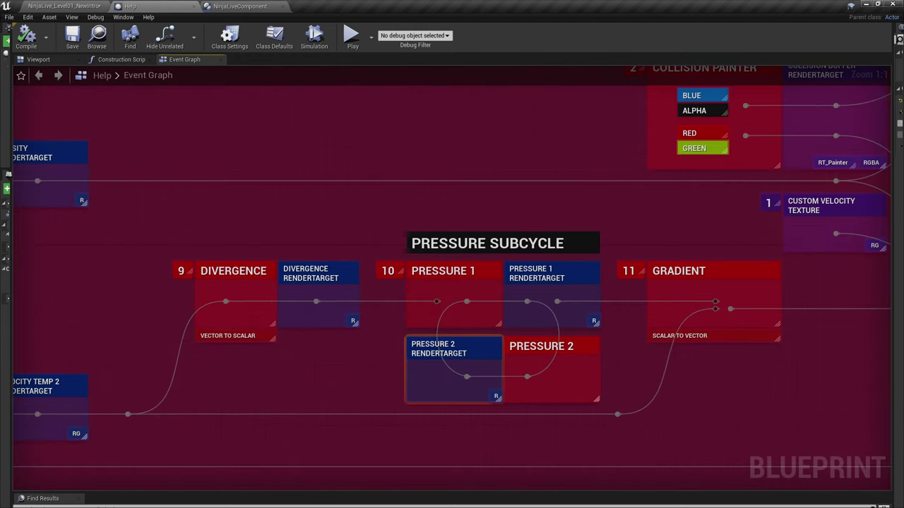
scroll(526, 293, down, 2)
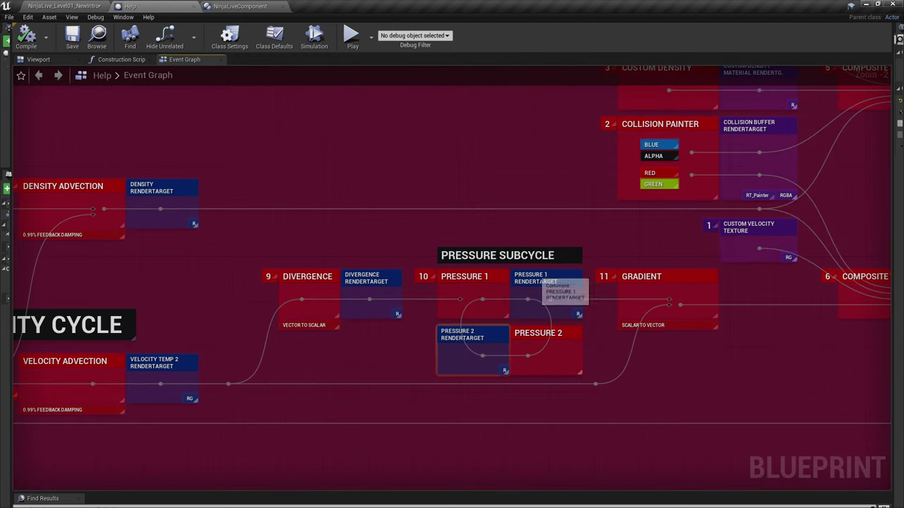
right_drag(482, 340, 432, 470)
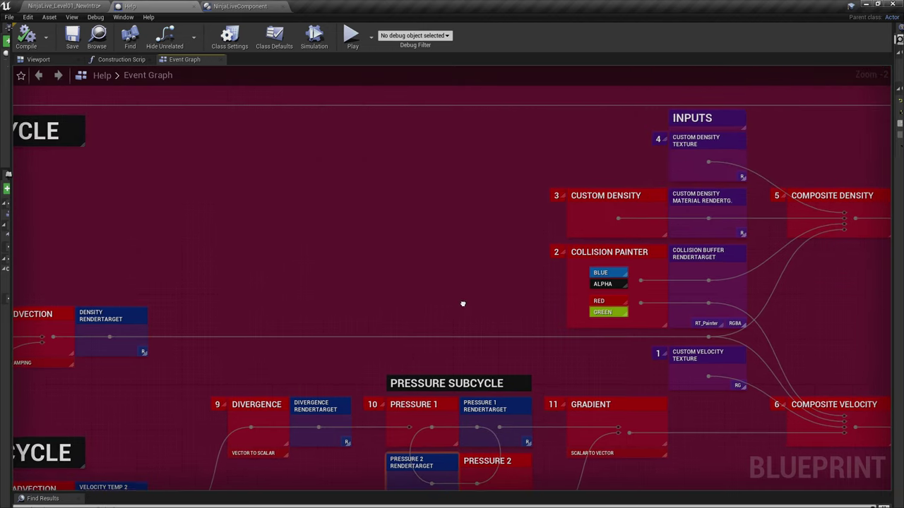
scroll(478, 289, down, 2)
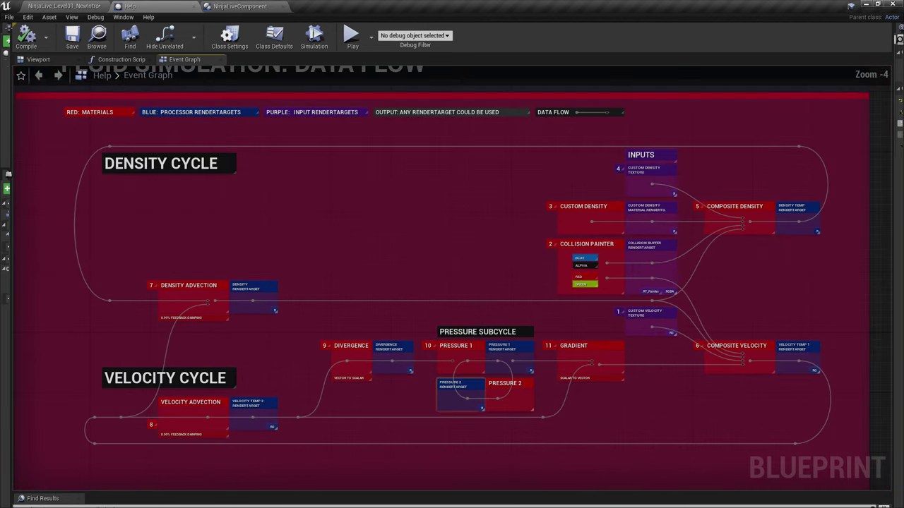
right_drag(477, 289, 497, 286)
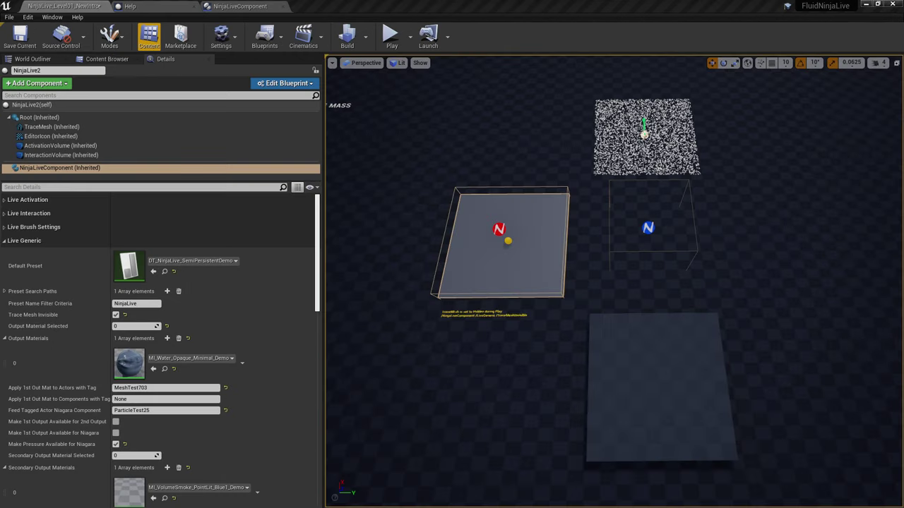
Open the material instance MI_Water_Opaque_Minimal_Demo, collapse its parameter groups and show the General section with its parent material
double_click(130, 364)
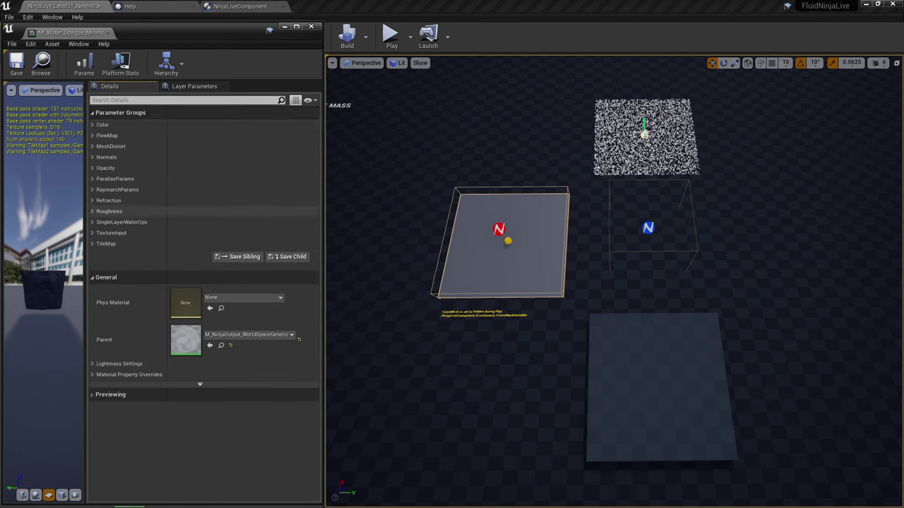
click(109, 211)
click(109, 212)
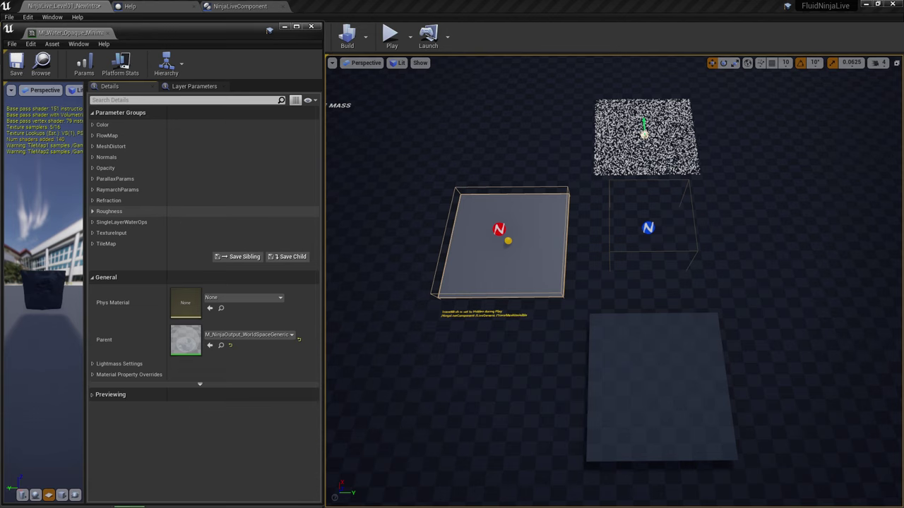
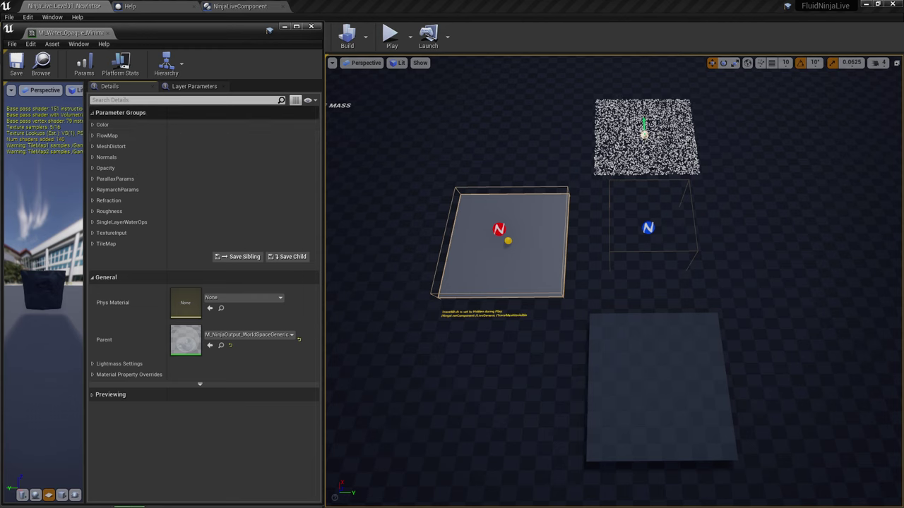
click(121, 112)
click(106, 126)
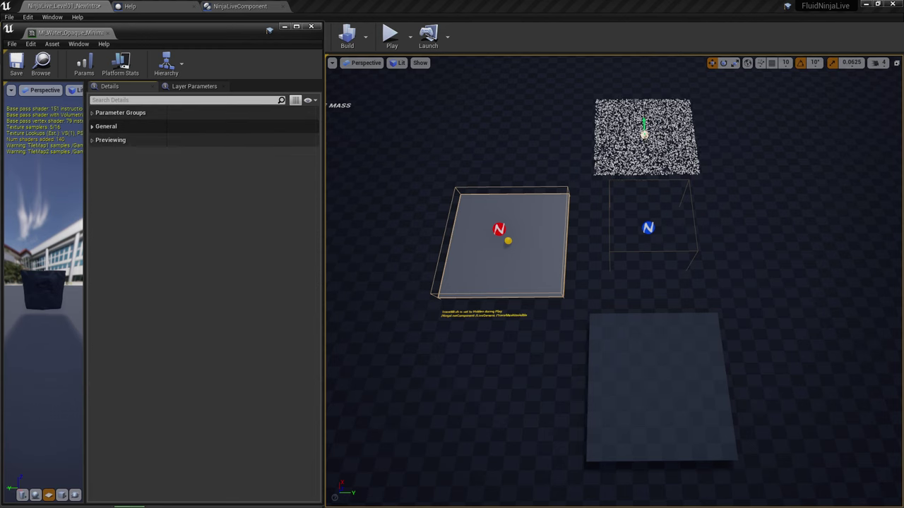
click(106, 127)
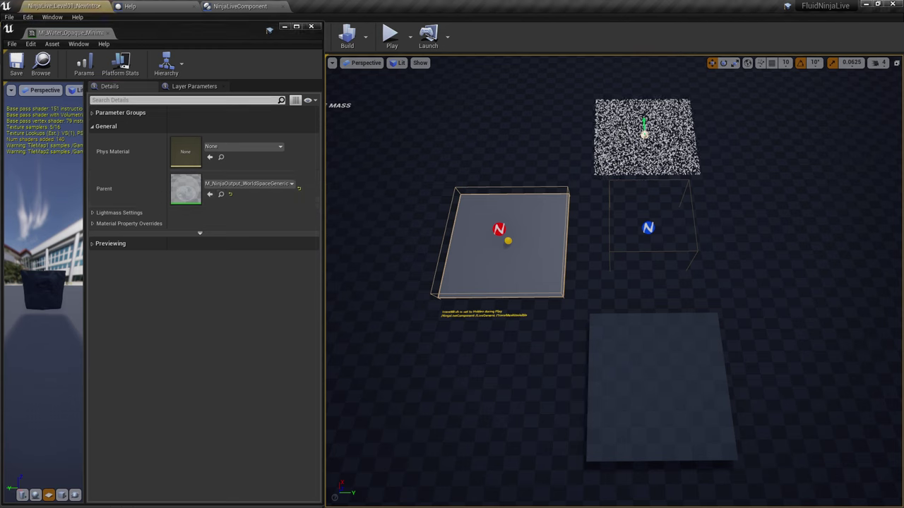
Locate the parent material M_NinjaOutput_WorldSpaceGeneric in the BaseMaterials folder and look over the other NinjaOutput base materials, including Basic and Advanced
click(221, 194)
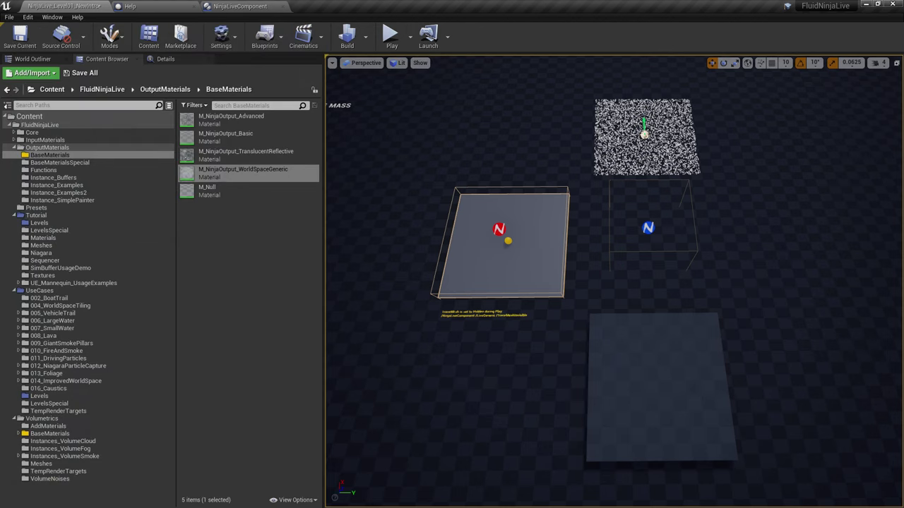
mouse_move(258, 173)
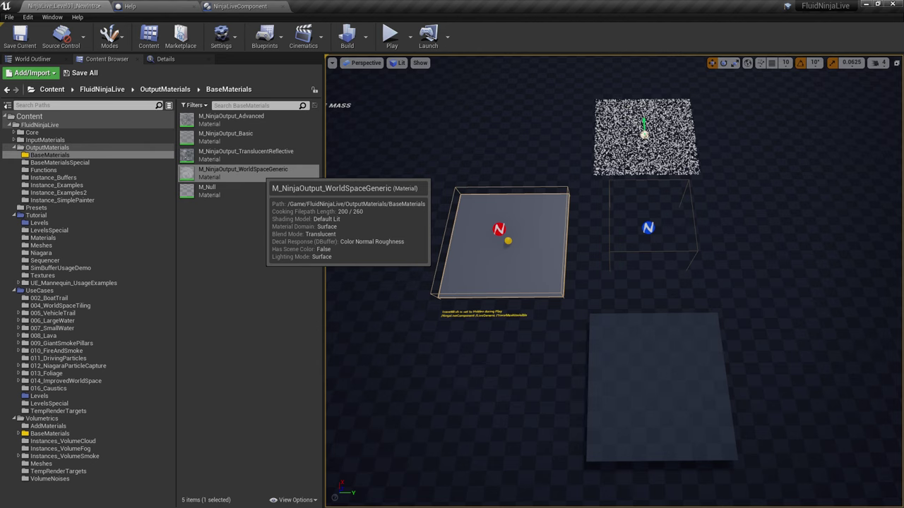
click(257, 173)
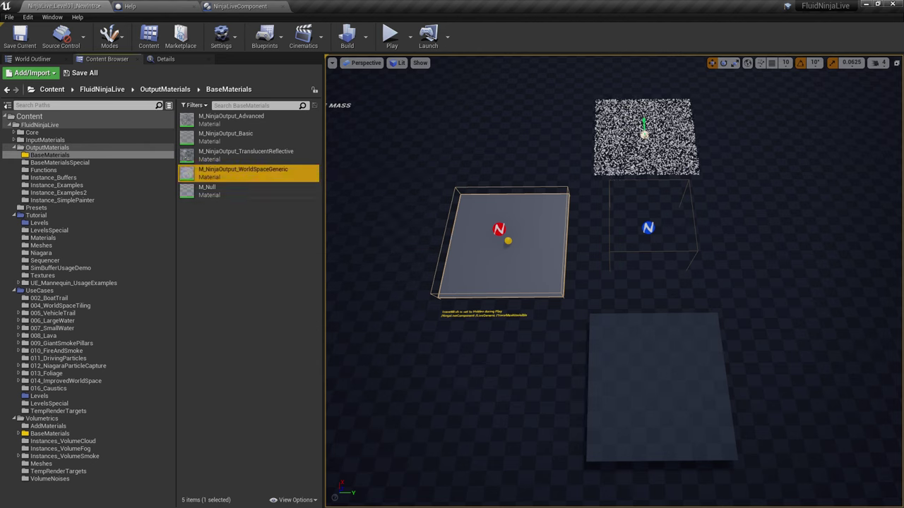
mouse_move(257, 173)
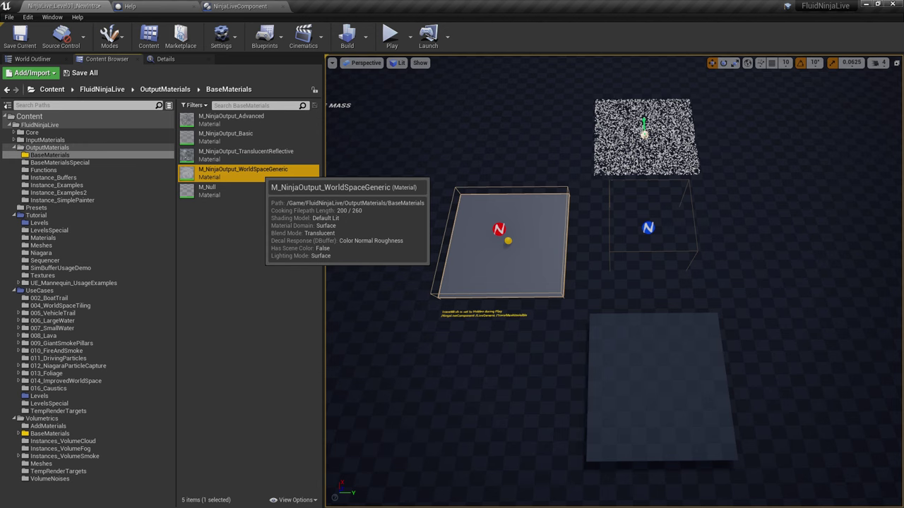
shift+click(240, 119)
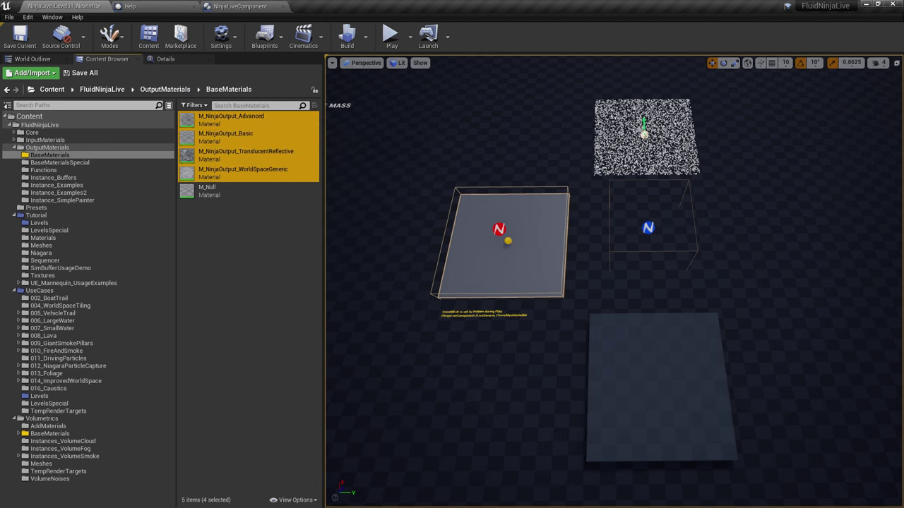
click(226, 137)
click(225, 119)
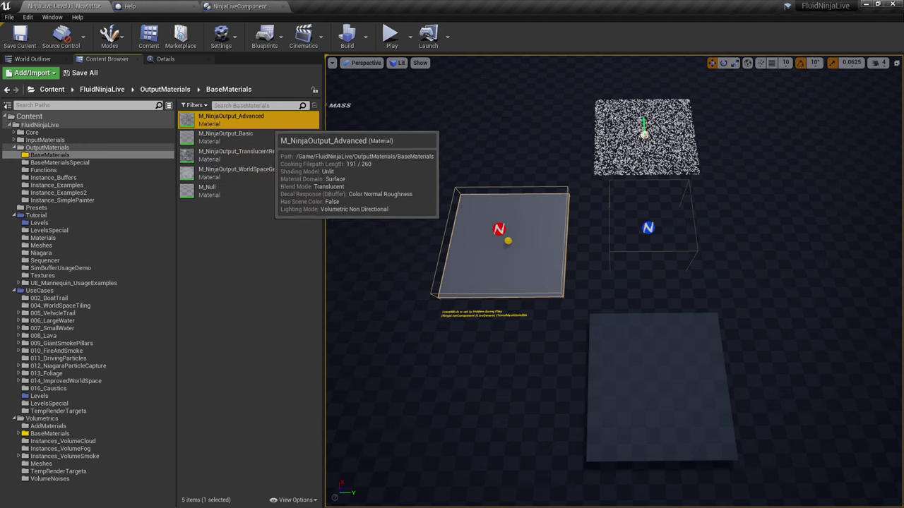
Point out the four NinjaOutput base materials in OutputMaterials/BaseMaterials by selecting them together, from Advanced to WorldSpaceGeneric, and clear the selection
click(279, 154)
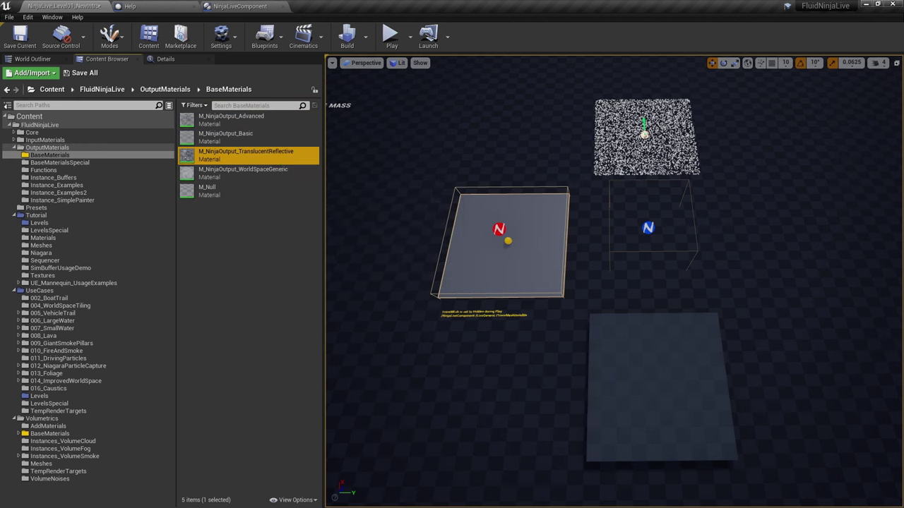
click(270, 174)
shift+click(265, 119)
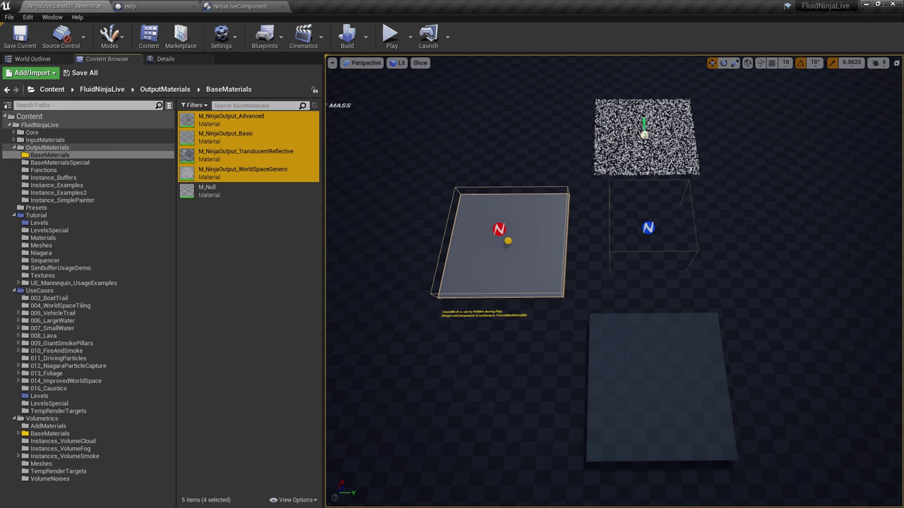
click(248, 282)
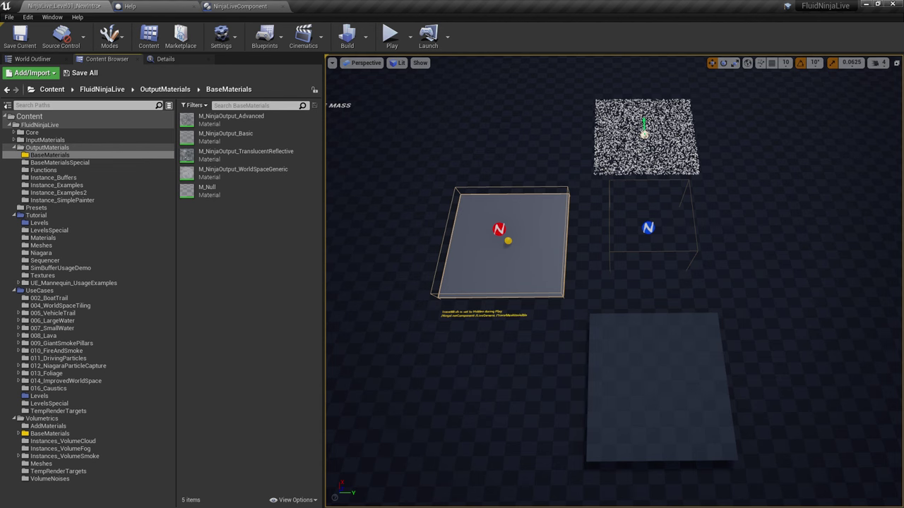
Show the Volumetrics BaseMaterials folder and select its M_VolumeCloud, M_VolumeFog and M_VolumeSmoke materials together
click(42, 418)
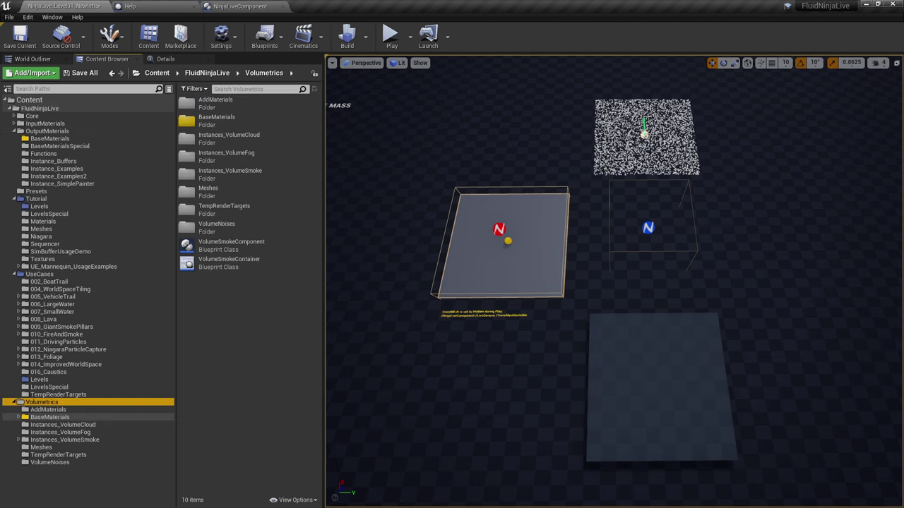
click(50, 417)
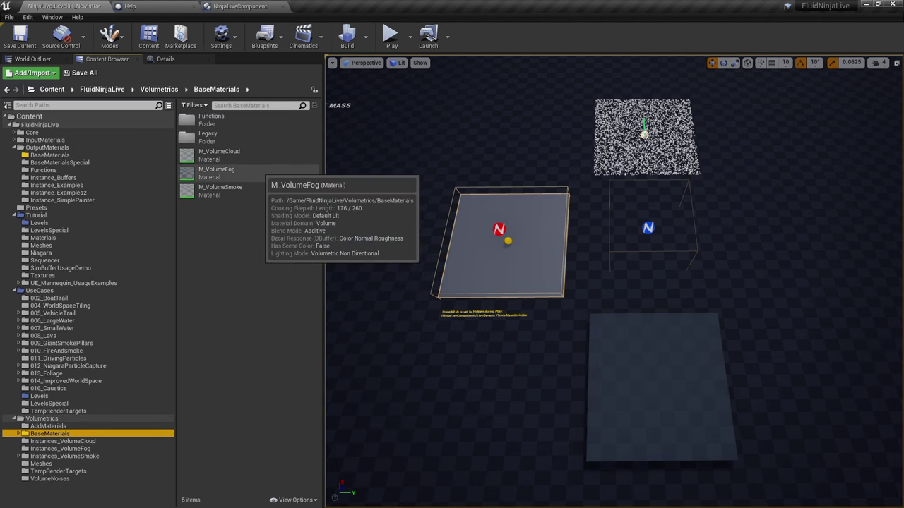
click(241, 174)
click(238, 156)
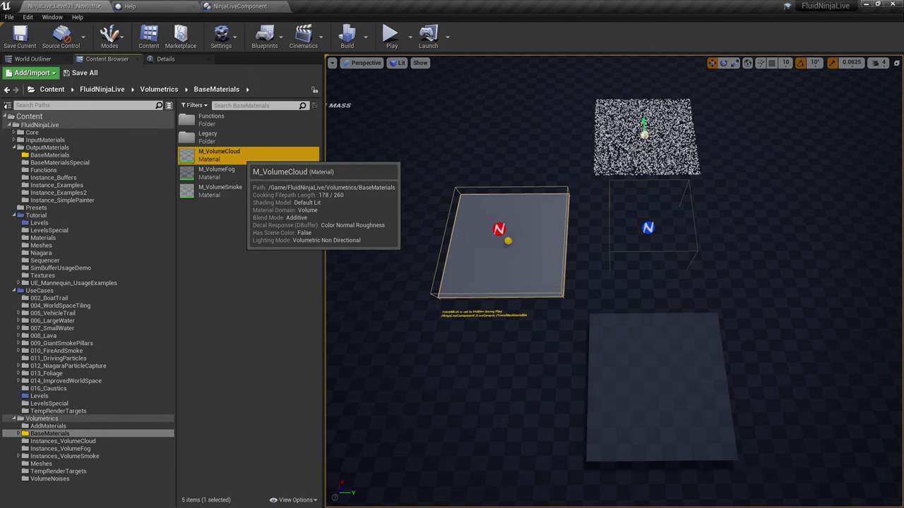
click(239, 193)
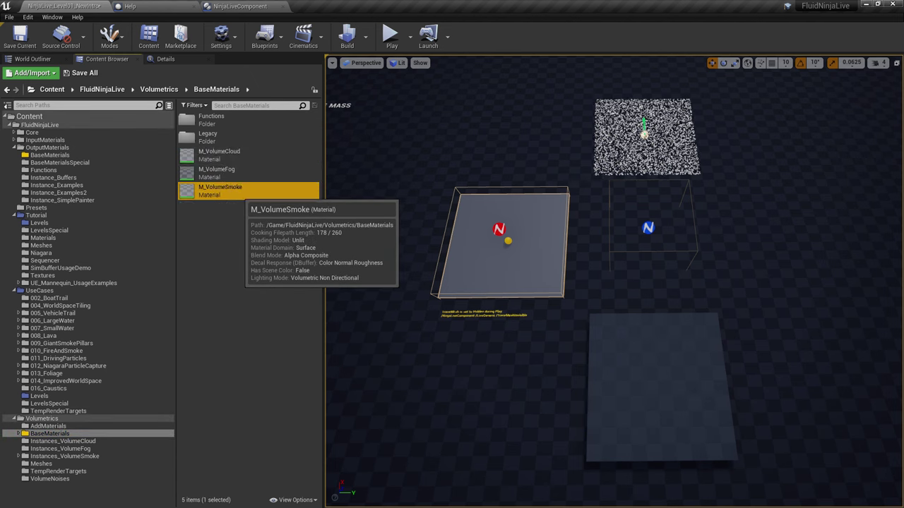
shift+click(226, 154)
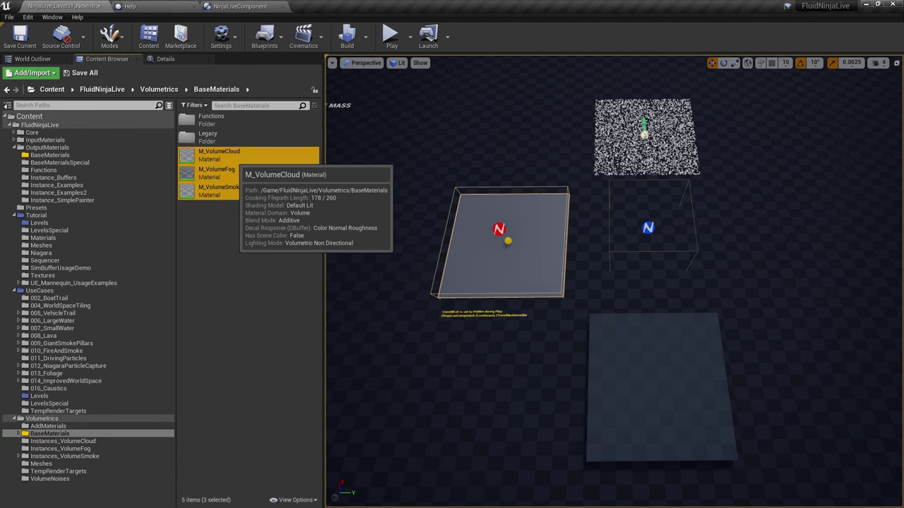
Return to the OutputMaterials BaseMaterials folder, highlight its four NinjaOutput materials as a group, and deselect them
click(50, 155)
click(244, 172)
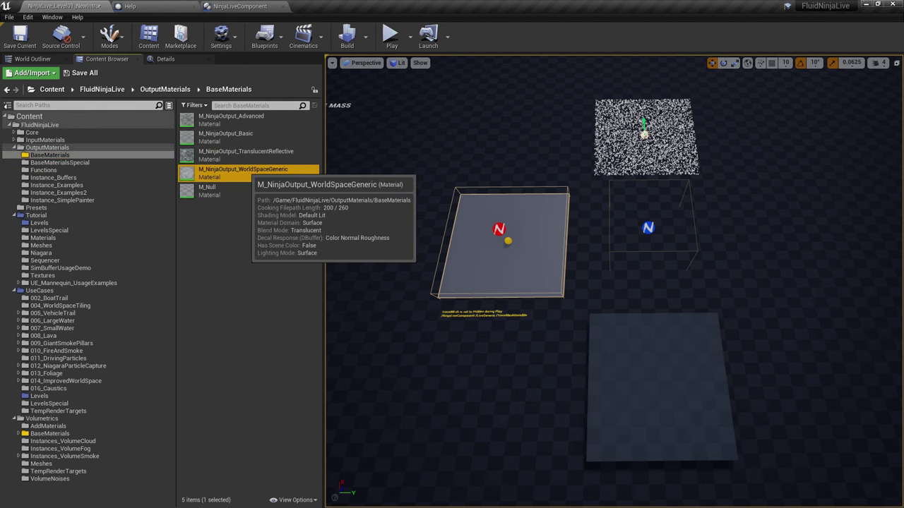
shift+click(226, 134)
shift+click(231, 117)
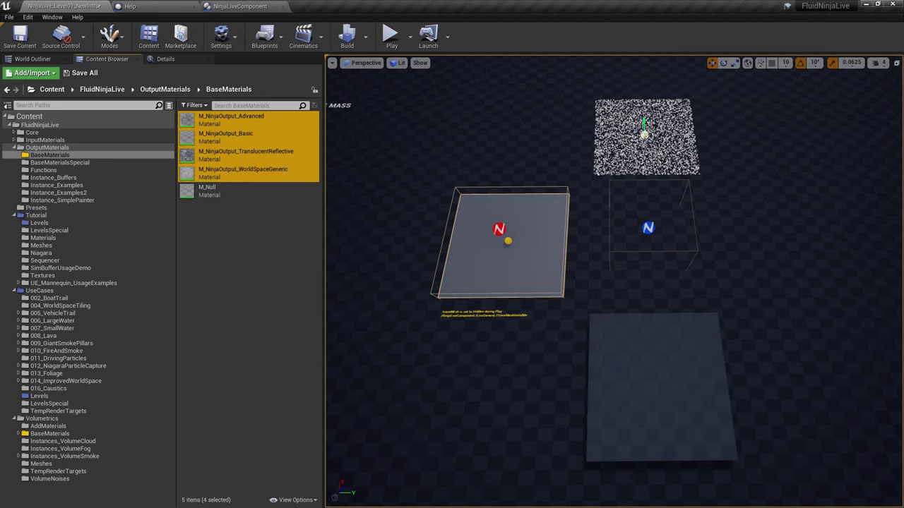
click(247, 254)
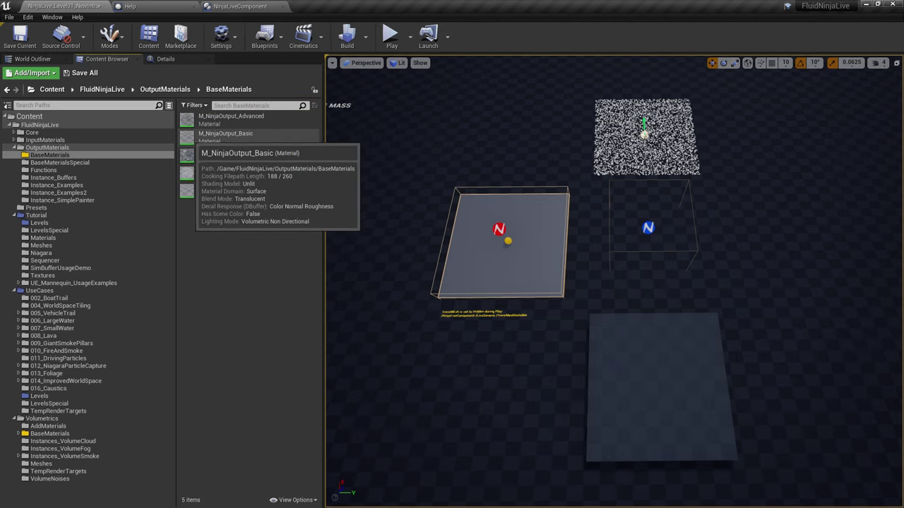
Open the M_NinjaOutput_Basic material and locate the VelocityDensityBuffer texture object at the start of its node graph
double_click(219, 137)
scroll(183, 265, down, 7)
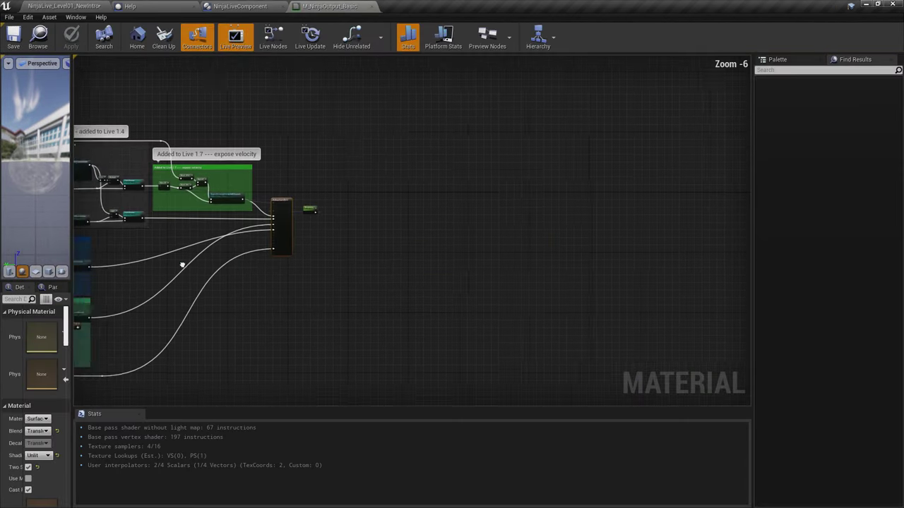
right_drag(182, 265, 615, 257)
right_drag(156, 252, 664, 271)
right_drag(212, 247, 436, 280)
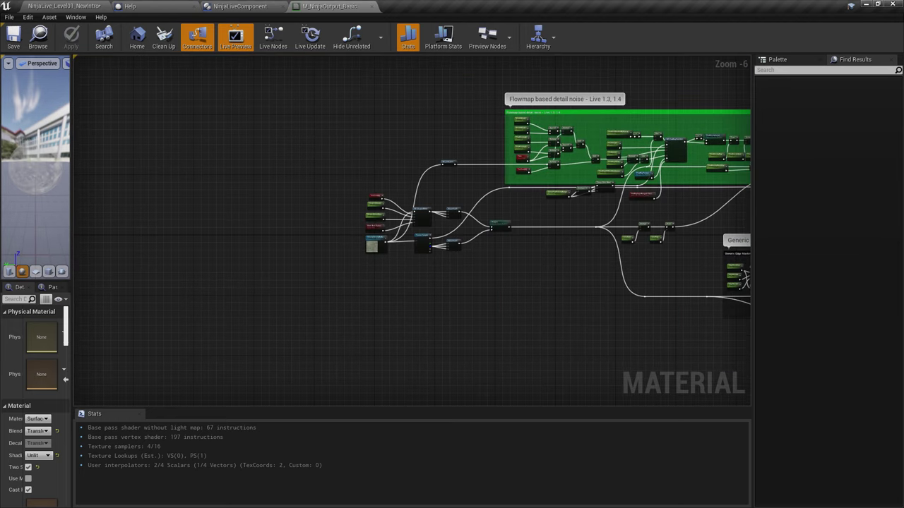
scroll(374, 244, up, 7)
right_drag(373, 244, 315, 282)
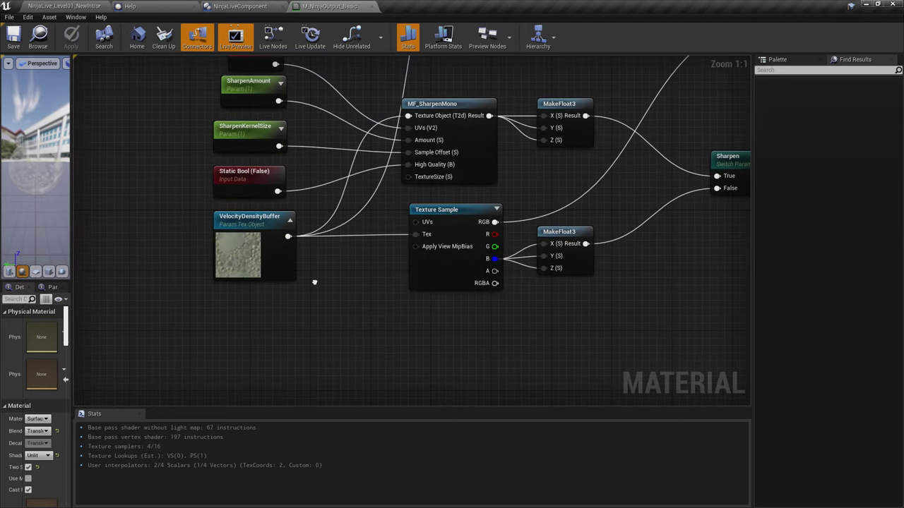
click(233, 229)
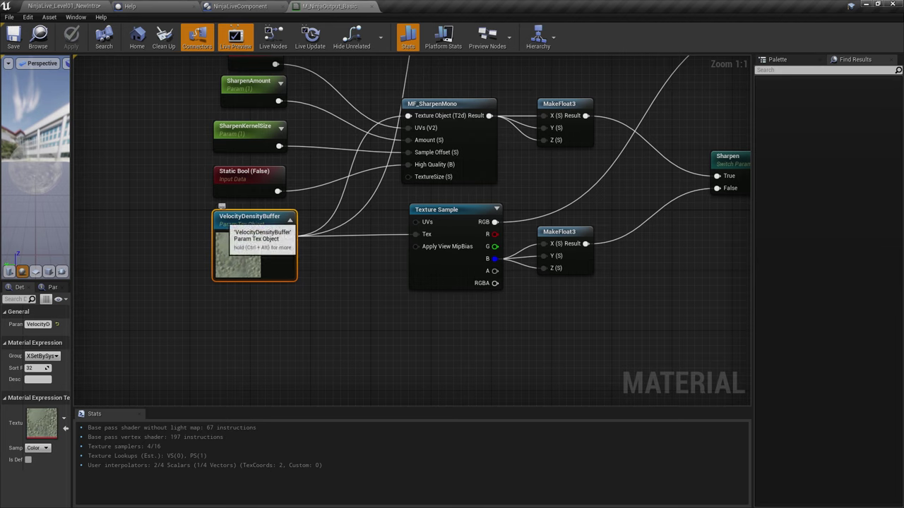
drag(178, 204, 312, 295)
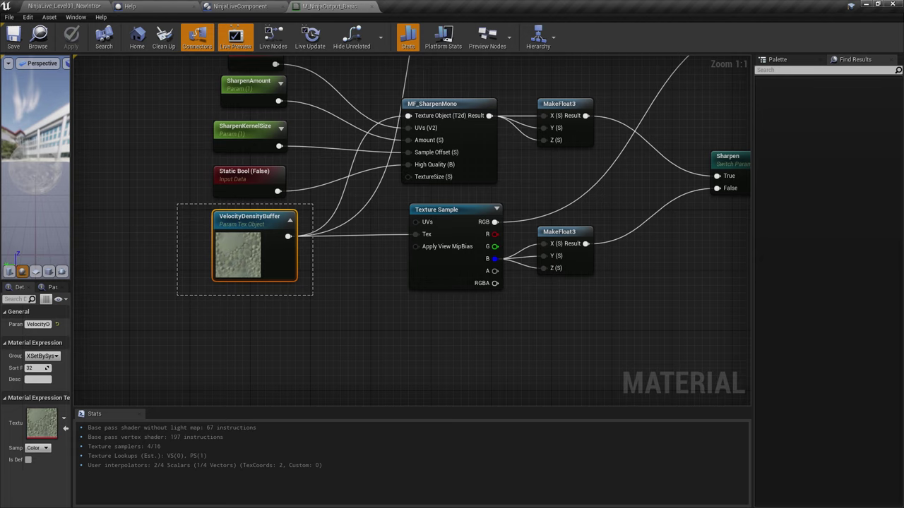
drag(313, 295, 313, 295)
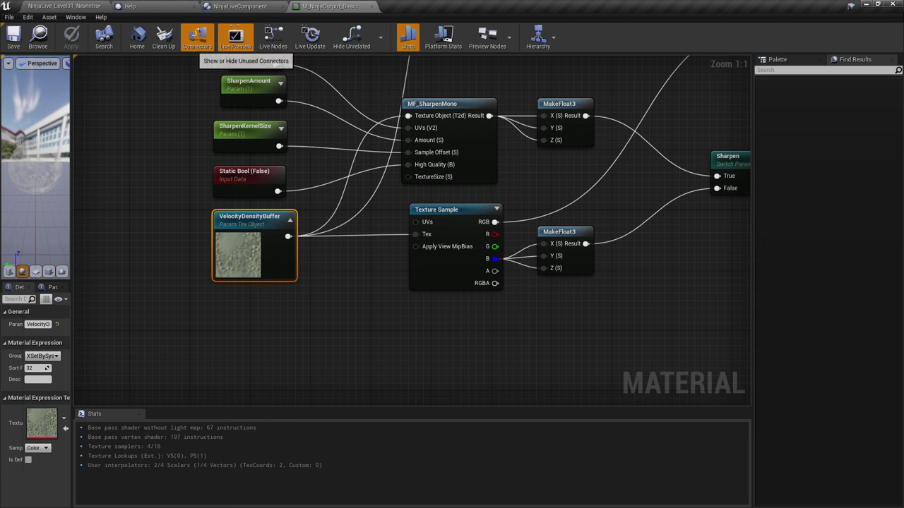
Revisit the Help data flow chart, and open the CreateOuputMaterialAndSetItOnTargets collapsed graph in NinjaLiveComponent's Output Materials + Niagara block
click(160, 5)
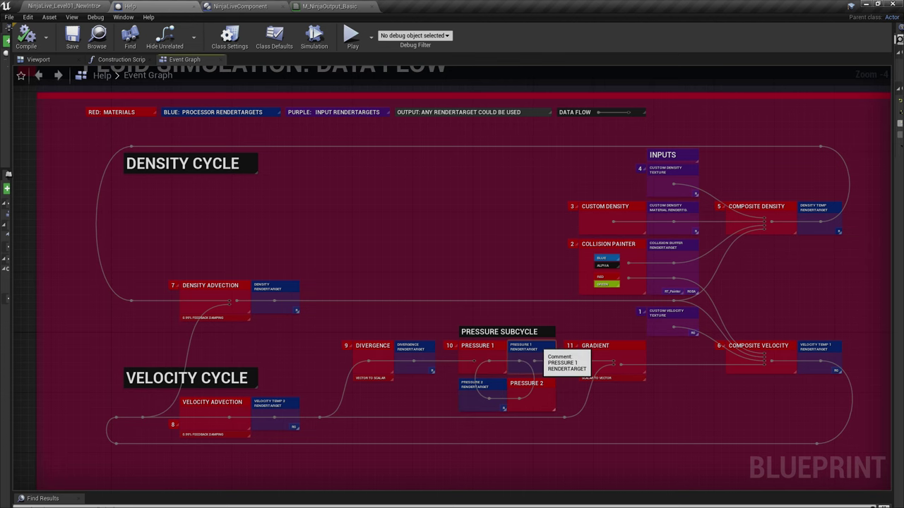
click(331, 7)
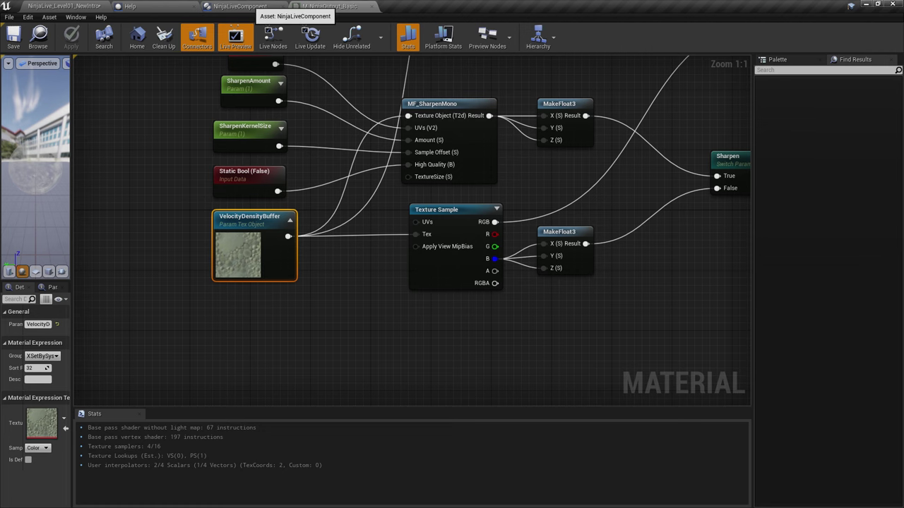
click(240, 7)
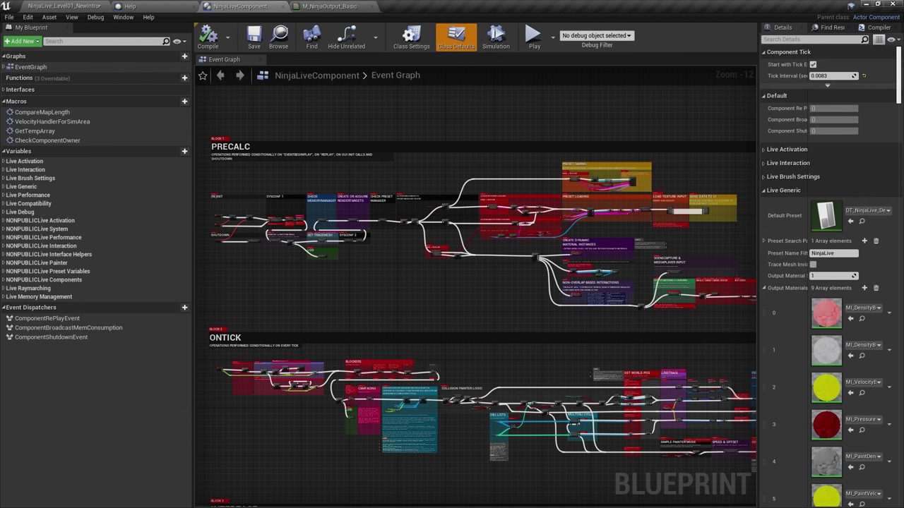
scroll(460, 265, up, 10)
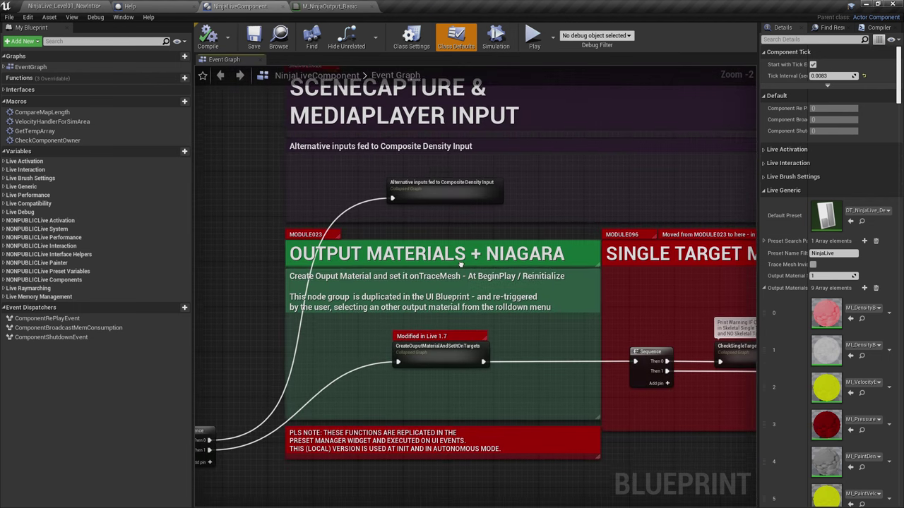
click(321, 254)
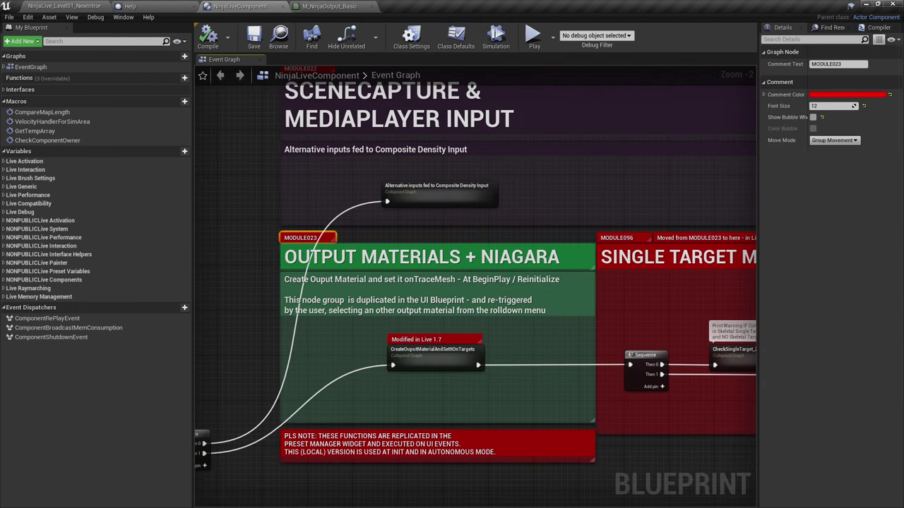
scroll(370, 286, up, 2)
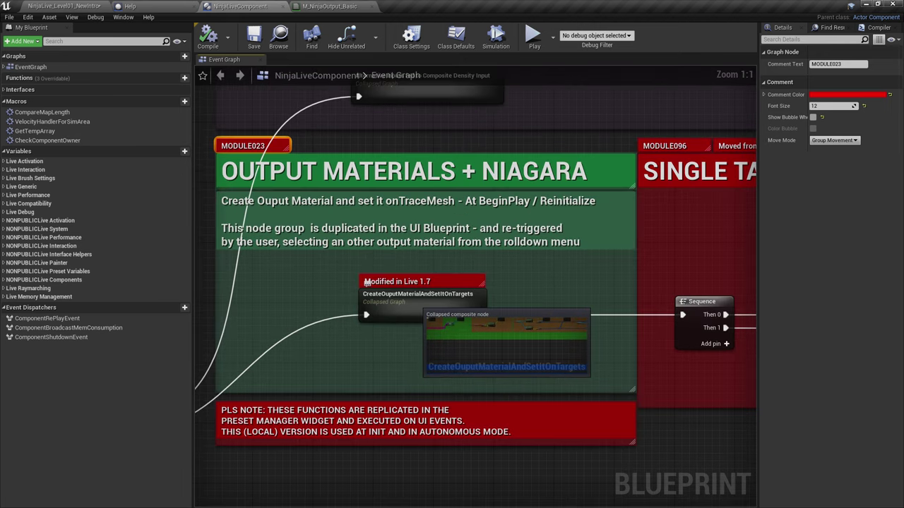
double_click(366, 283)
Examine how the Set Texture Parameter Value nodes pass the pressure and divergence render targets to PressureBuffer and DivergenceBuffer, plus the deprecated nodes
scroll(366, 282, up, 10)
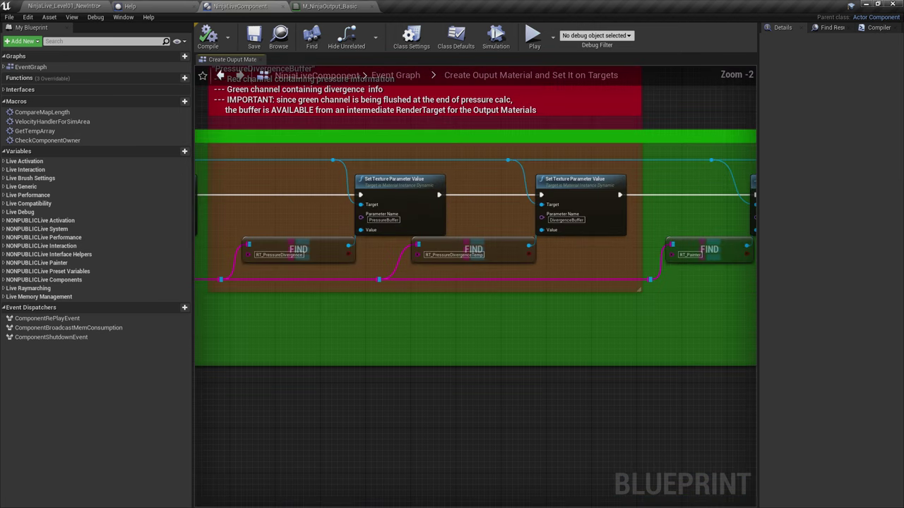
right_drag(525, 290, 514, 345)
right_drag(318, 327, 459, 311)
scroll(459, 311, up, 1)
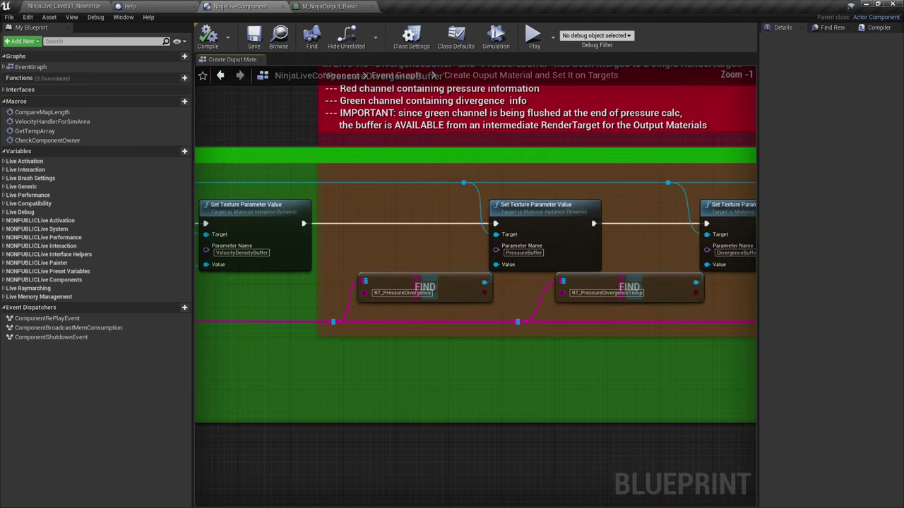
scroll(450, 315, up, 1)
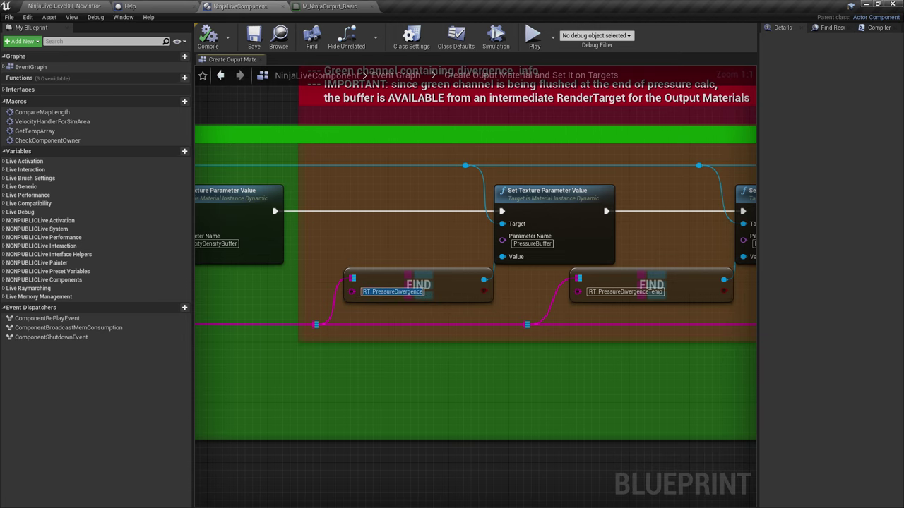
right_drag(641, 336, 496, 360)
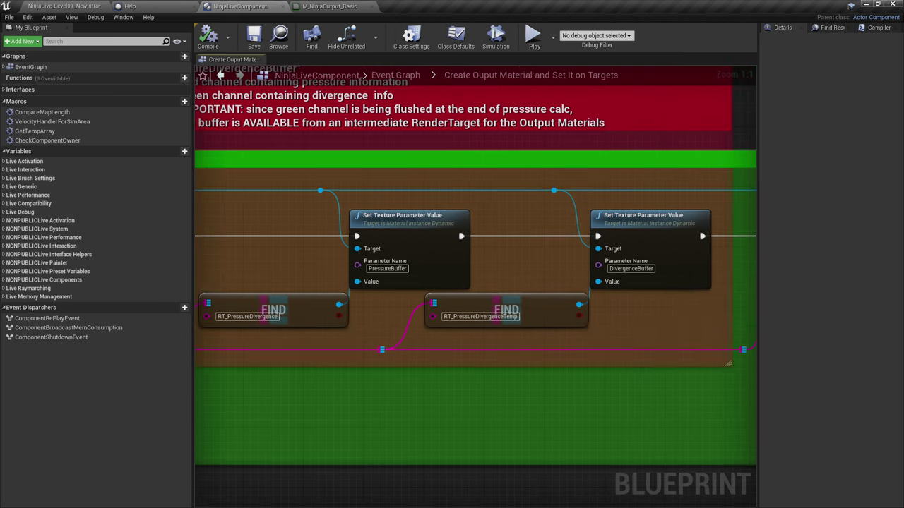
click(386, 269)
scroll(547, 271, down, 3)
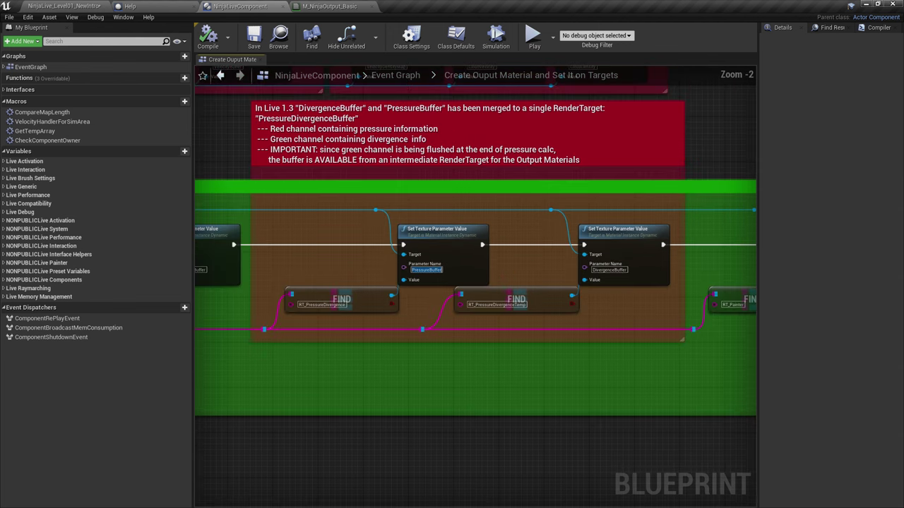
scroll(548, 271, down, 2)
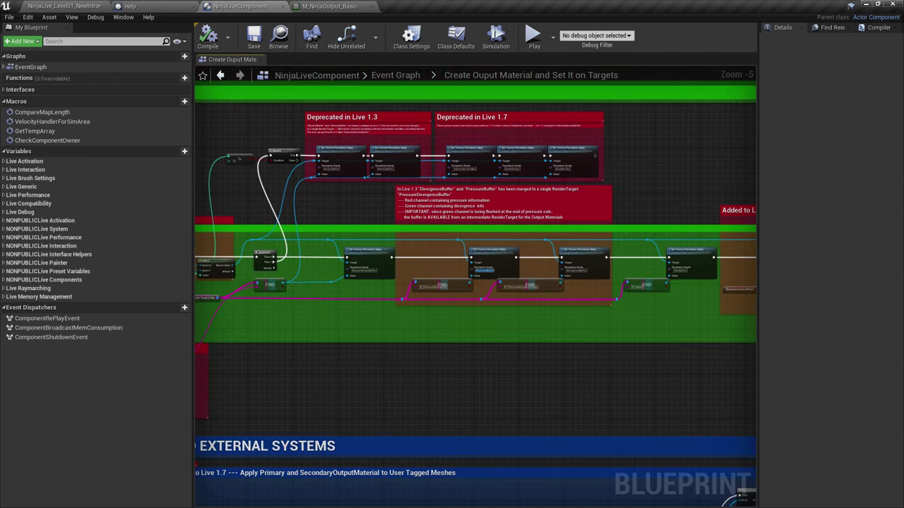
right_drag(352, 196, 362, 221)
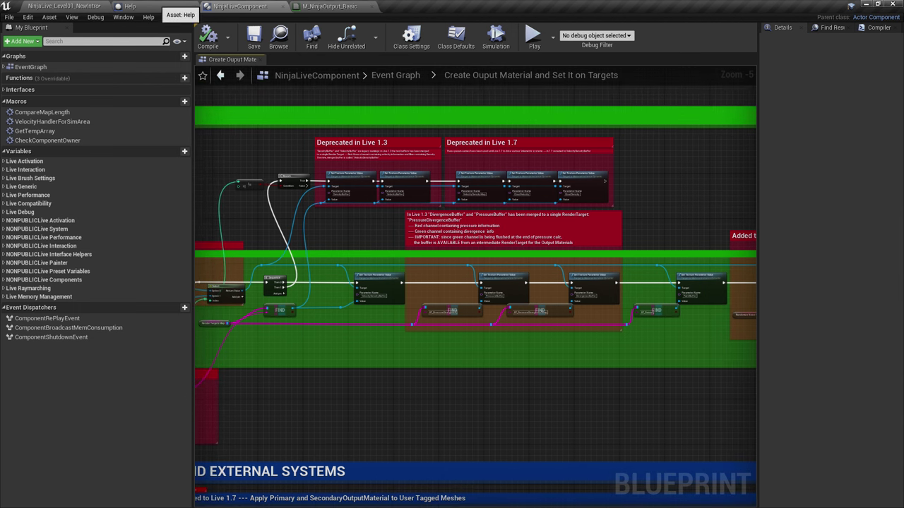
Return to the tutorial level and bring the "Buffers and Buffer Visualisation: Output Materials" notes into close view
click(65, 7)
right_drag(614, 283, 442, 201)
click(571, 211)
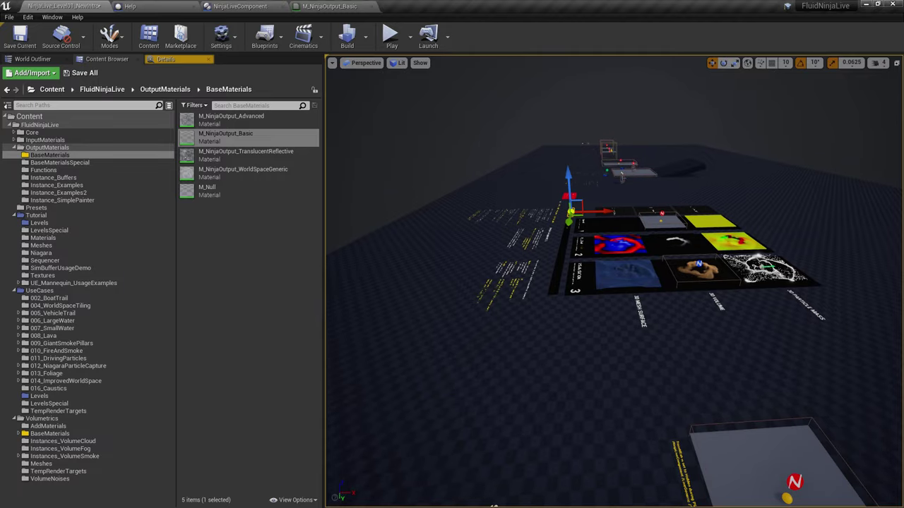
key(f)
right_drag(572, 211, 706, 268)
mouse_move(614, 282)
right_down()
mouse_move(735, 272)
mouse_move(714, 311)
mouse_move(642, 279)
mouse_move(646, 293)
mouse_move(635, 297)
mouse_move(614, 287)
right_up()
click(615, 286)
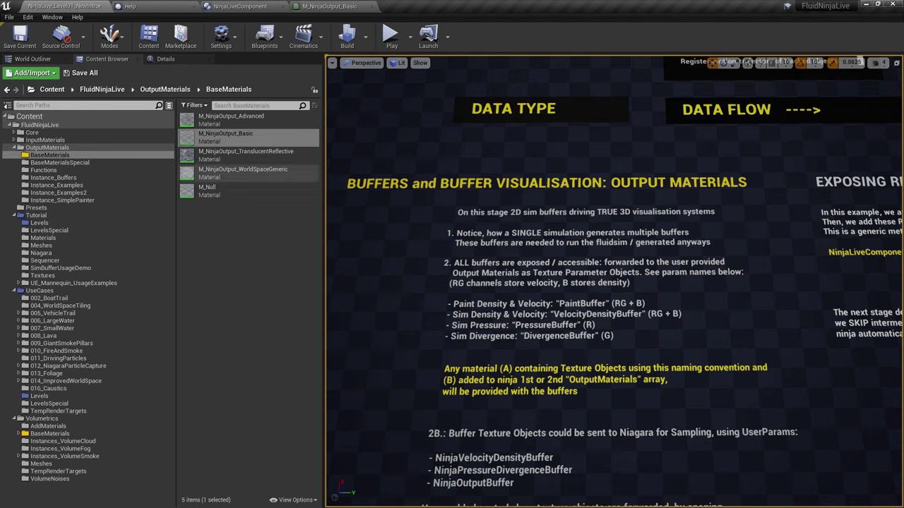
Show the Duplicate action for M_NinjaOutput_Basic in the OutputMaterials BaseMaterials folder, and open the material without duplicating it
click(54, 156)
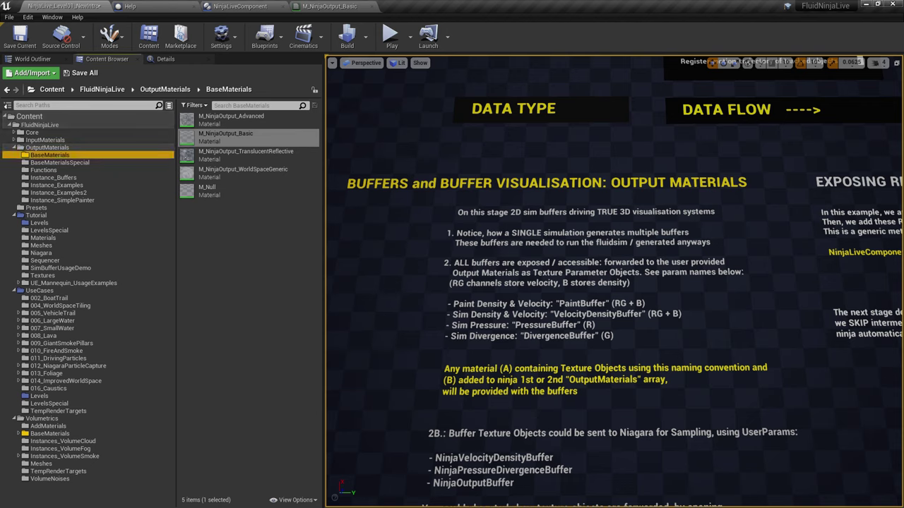
right_click(229, 139)
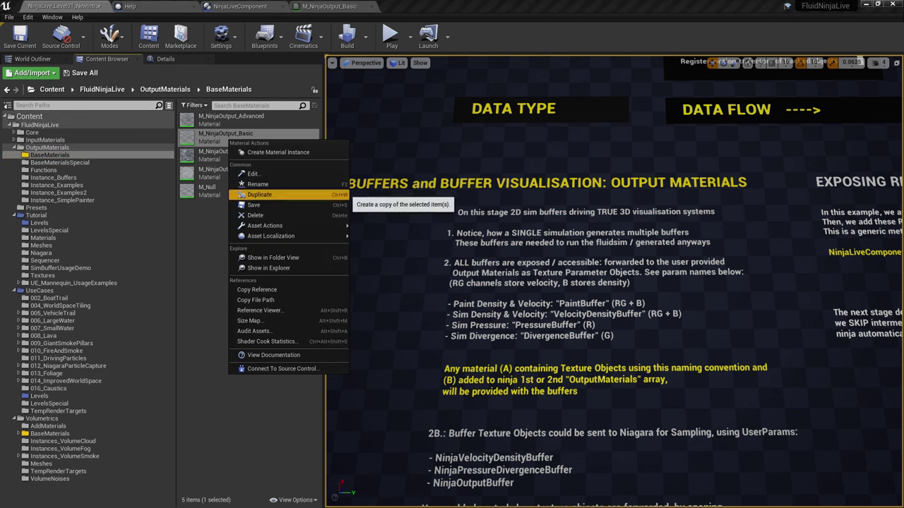
double_click(224, 134)
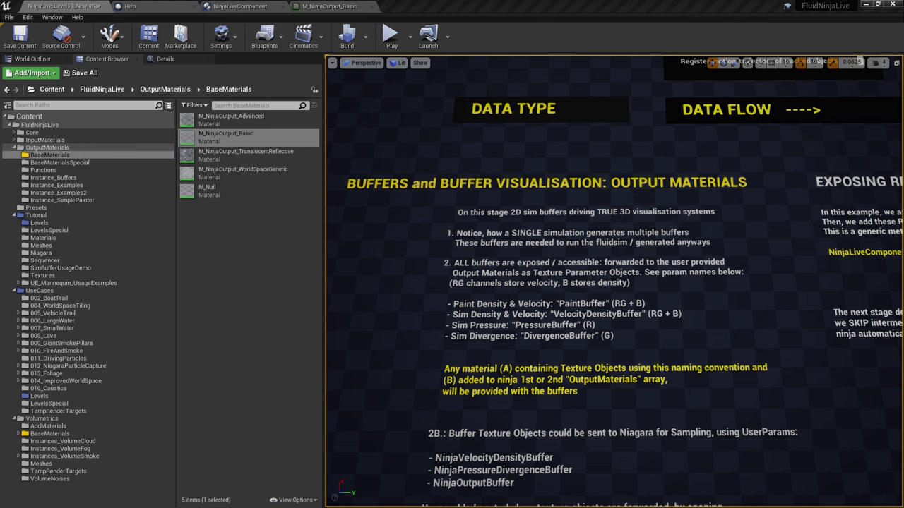
Select the water surface mesh in the Visualisation column and locate its material instance, MI_Water_Opaque_Minimal_Demo, among the SimBufferUsageDemo assets
ctrl+alt+drag(434, 296, 696, 345)
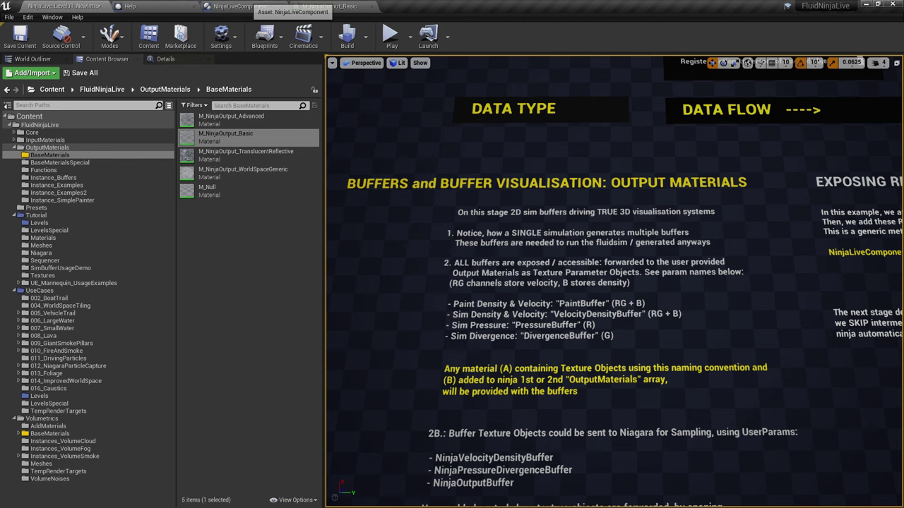
click(240, 5)
scroll(325, 207, up, 2)
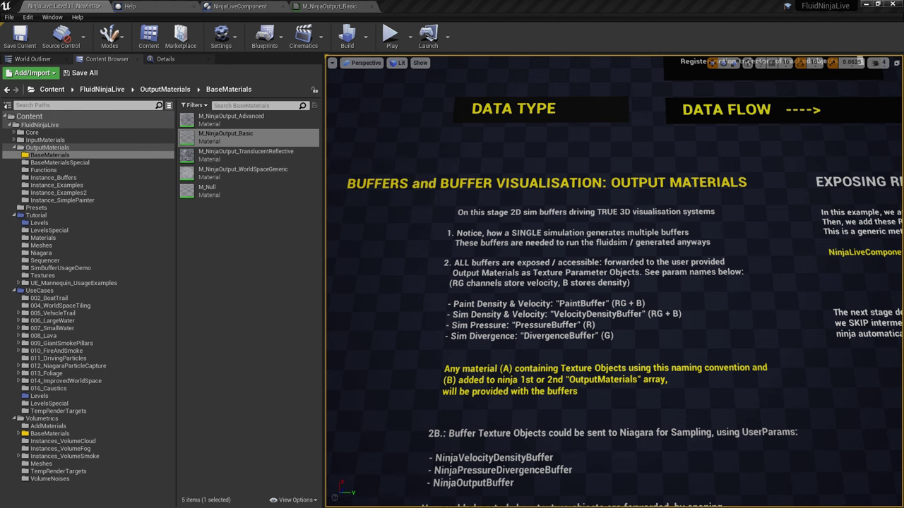
right_drag(614, 282, 661, 188)
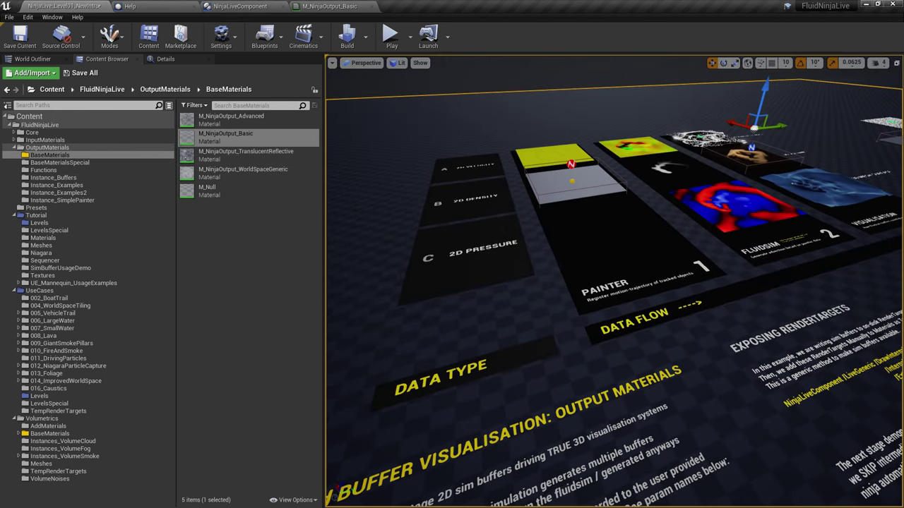
click(823, 189)
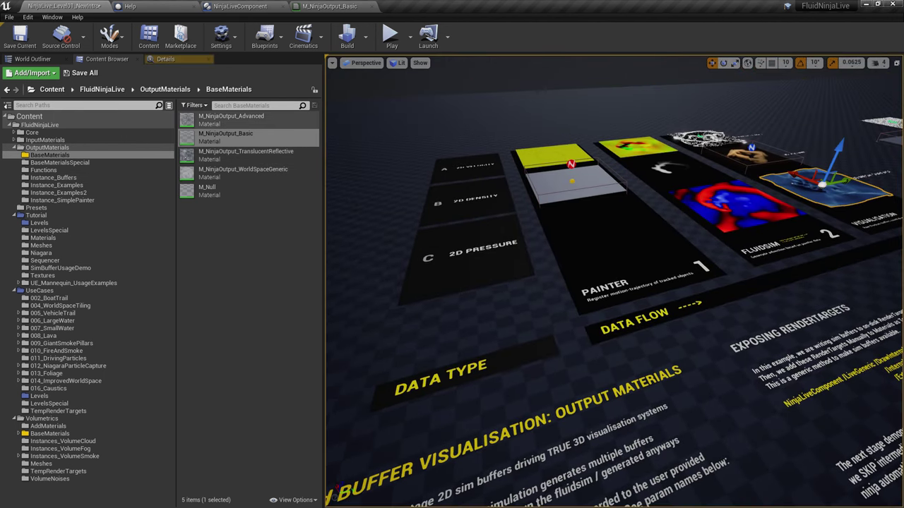
click(167, 59)
click(165, 348)
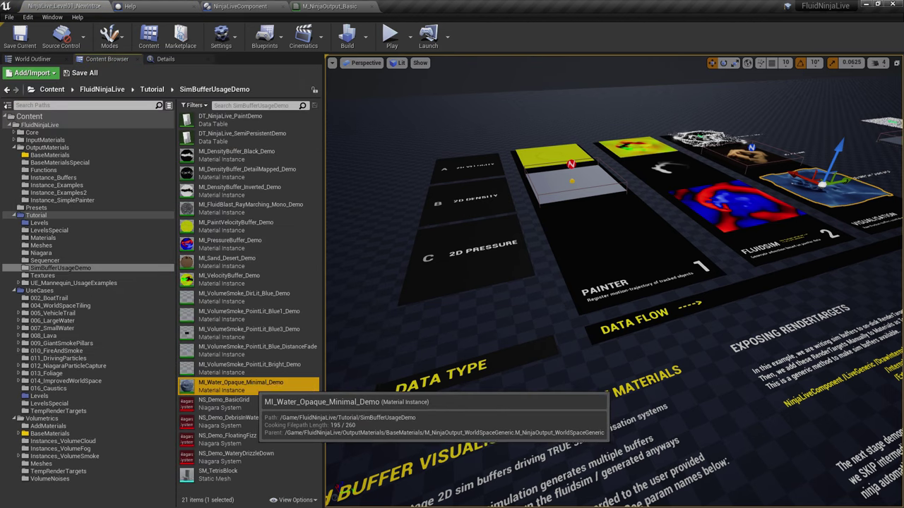
Open MI_Water_Opaque_Minimal_Demo for editing, look over its parameter groups including Color and MeshDistort, and close it
right_click(256, 385)
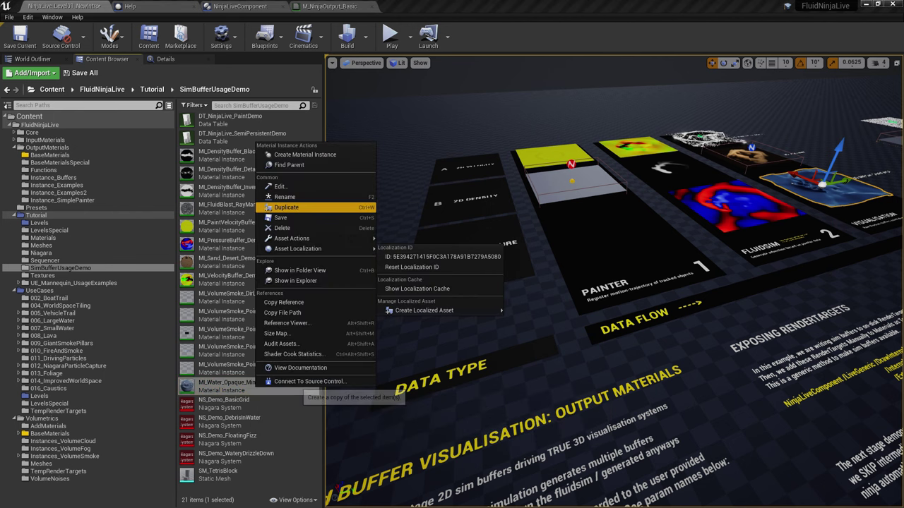
mouse_move(303, 238)
click(281, 186)
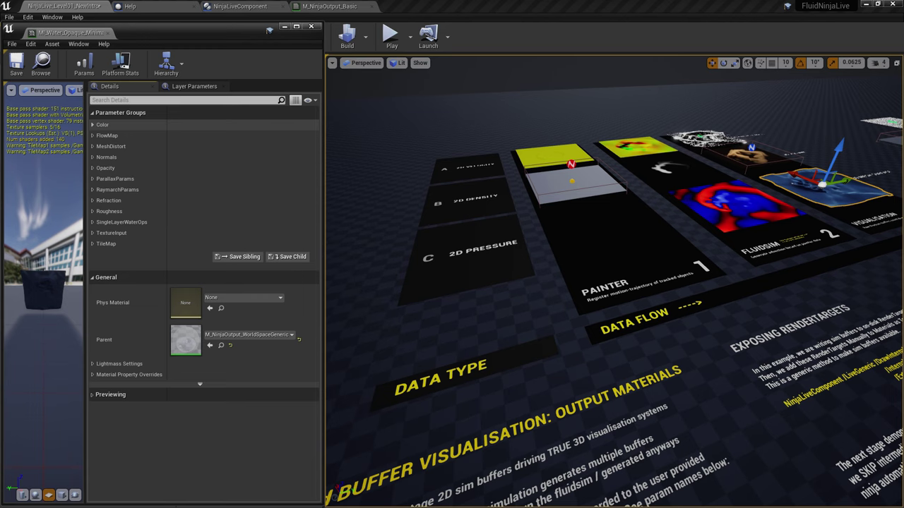
click(92, 125)
click(92, 125)
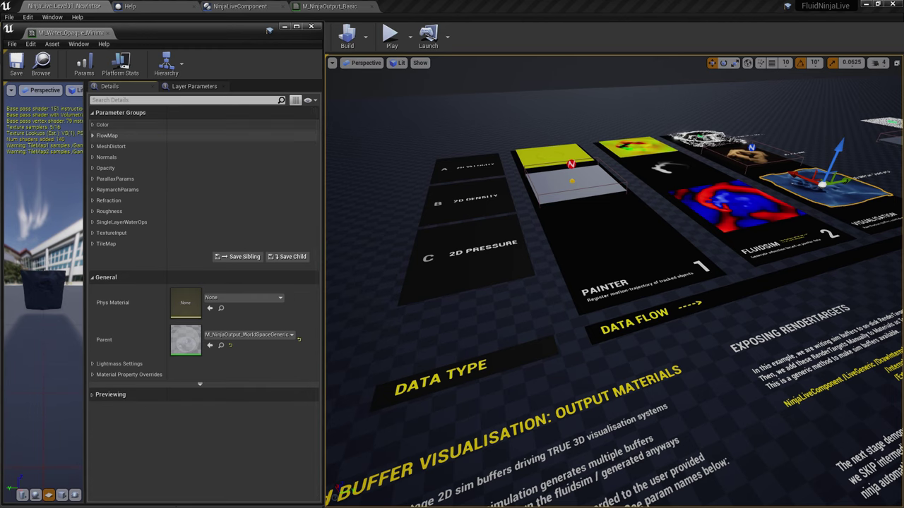
click(92, 146)
click(92, 146)
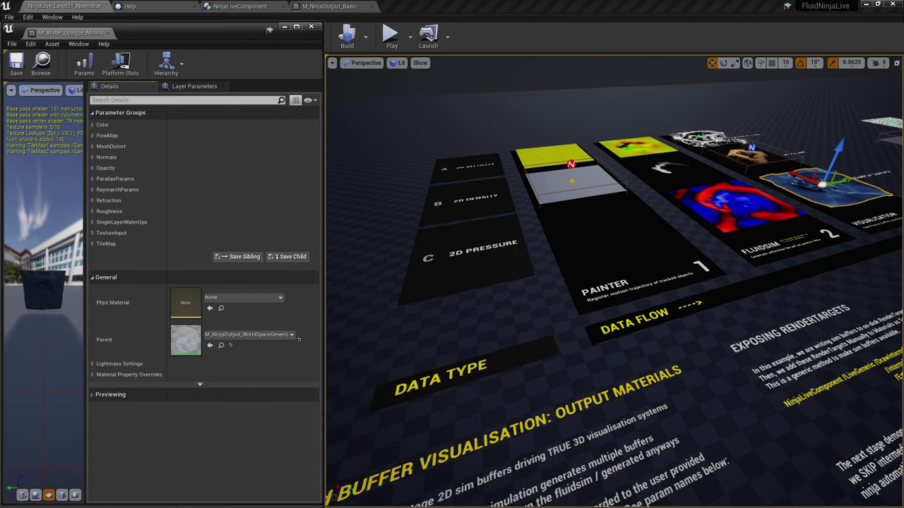
click(311, 26)
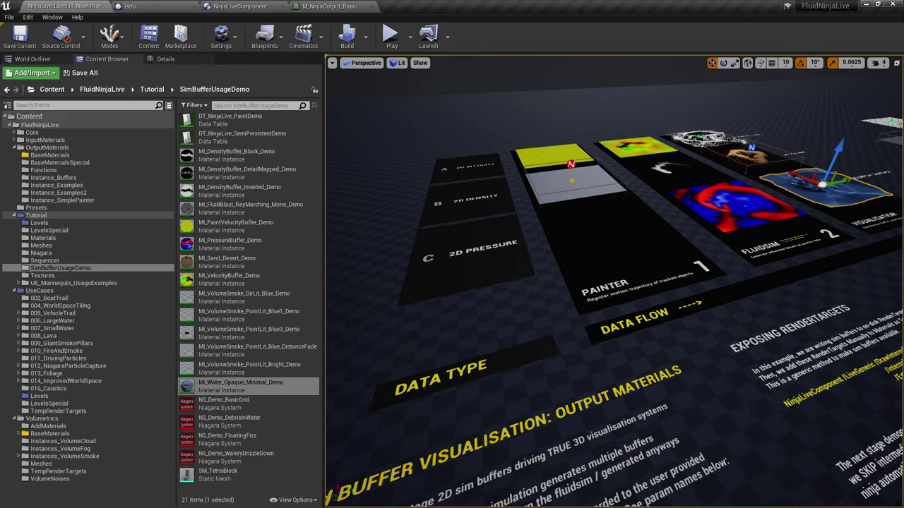
View the whole buffer stage from above, deselect the water mesh, and go to the Flow Detail Mapped Sim Density example on Stage 8
right_drag(614, 283, 692, 346)
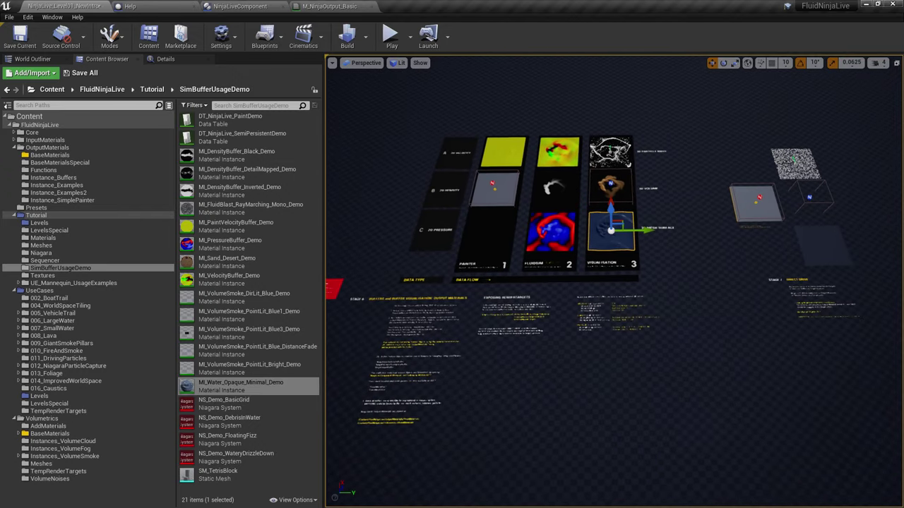
click(680, 127)
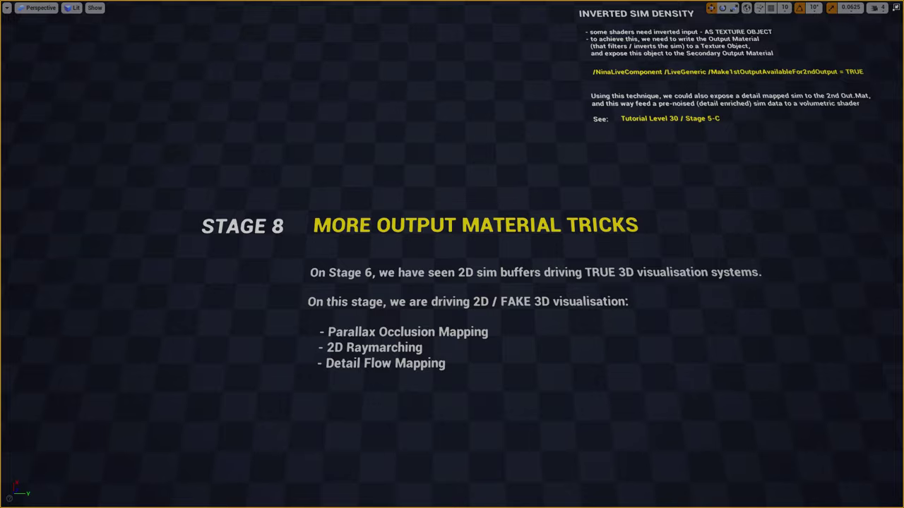
right_drag(452, 283, 451, 127)
key(w)
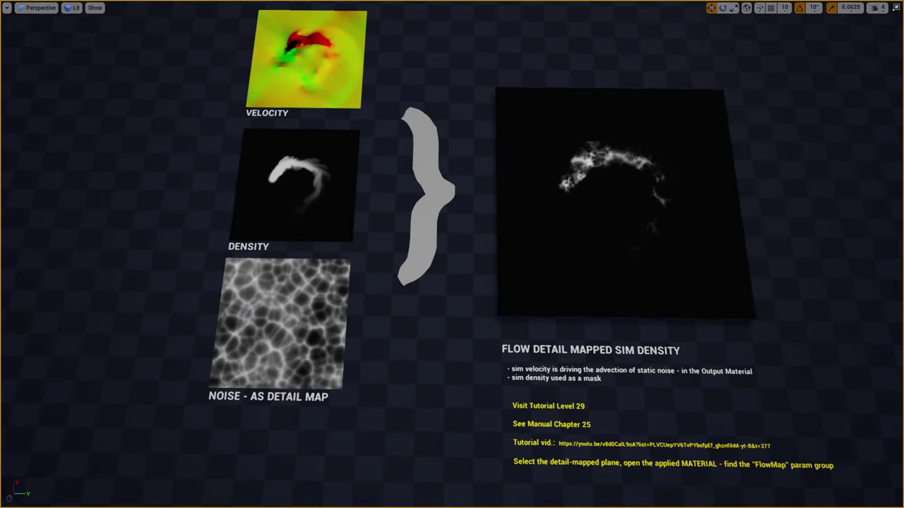
Play the level to watch the Flow Detail Mapped Sim Density example, and stop it
key(alt+p)
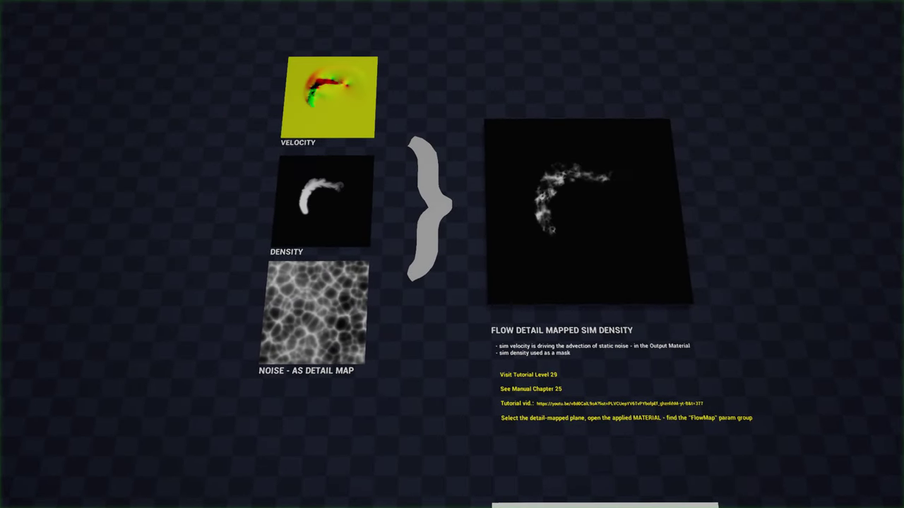
key(w)
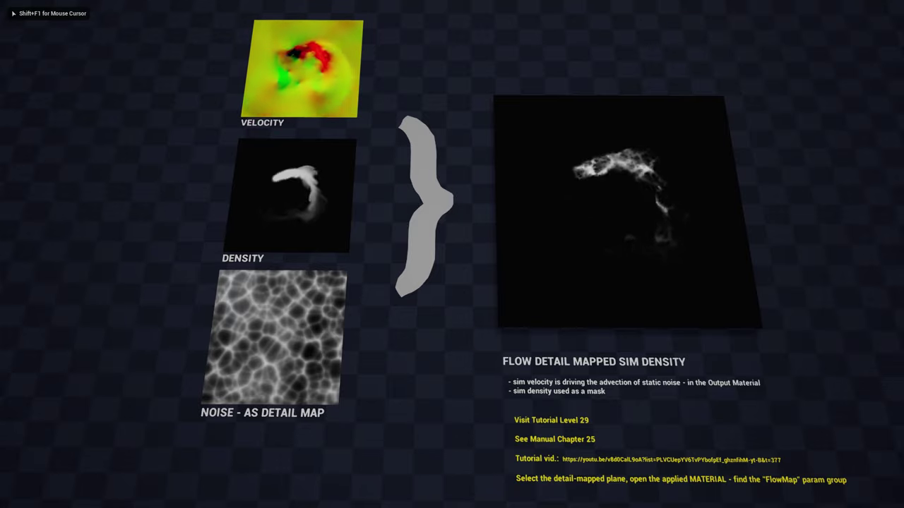
key(d)
key(a)
key(Escape)
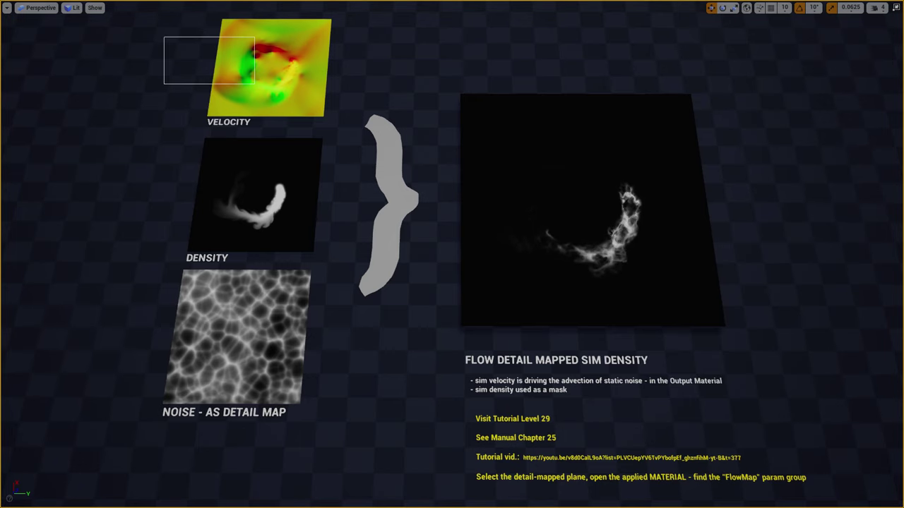
Point out the Velocity, Density and Noise inputs of the detail-mapped plane, and play the simulation again from a closer view
ctrl+alt+drag(318, 110, 162, 252)
click(271, 68)
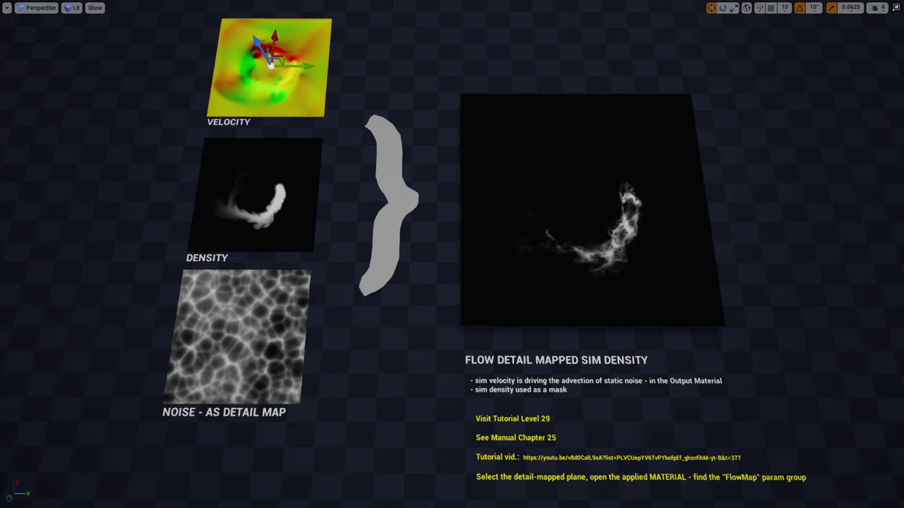
ctrl+alt+drag(302, 112, 130, 106)
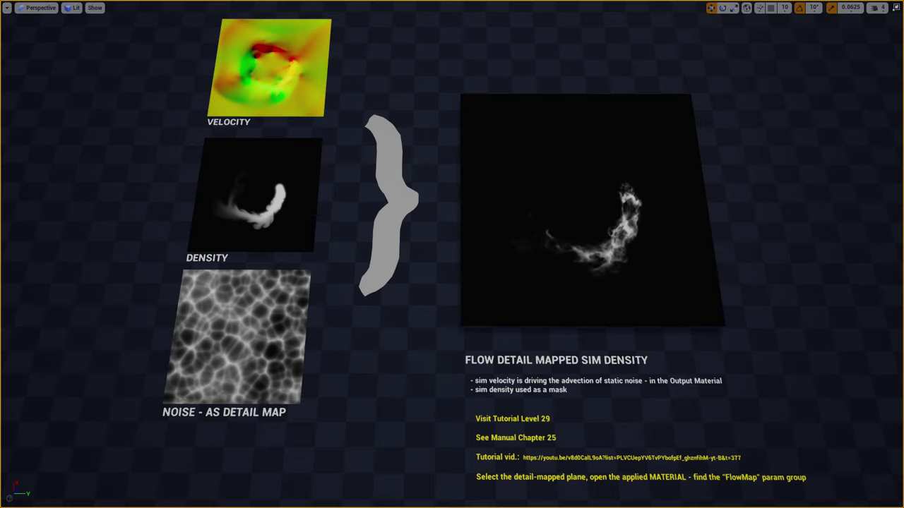
ctrl+alt+drag(121, 262, 334, 421)
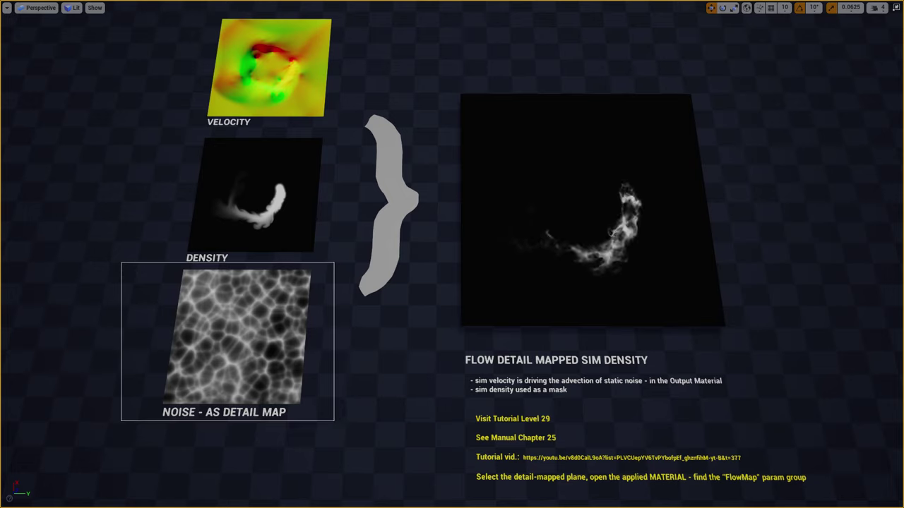
ctrl+alt+drag(334, 421, 335, 142)
key(Escape)
scroll(452, 255, up, 5)
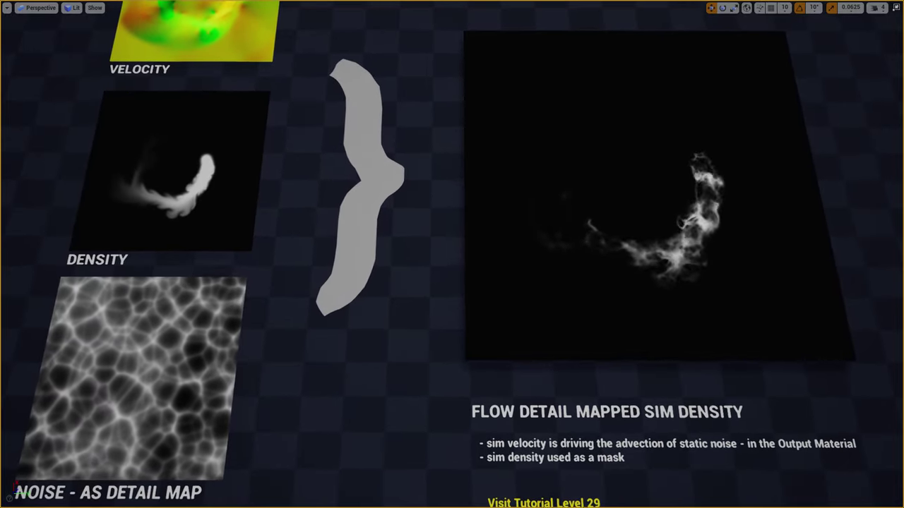
drag(452, 254, 452, 199)
key(alt+p)
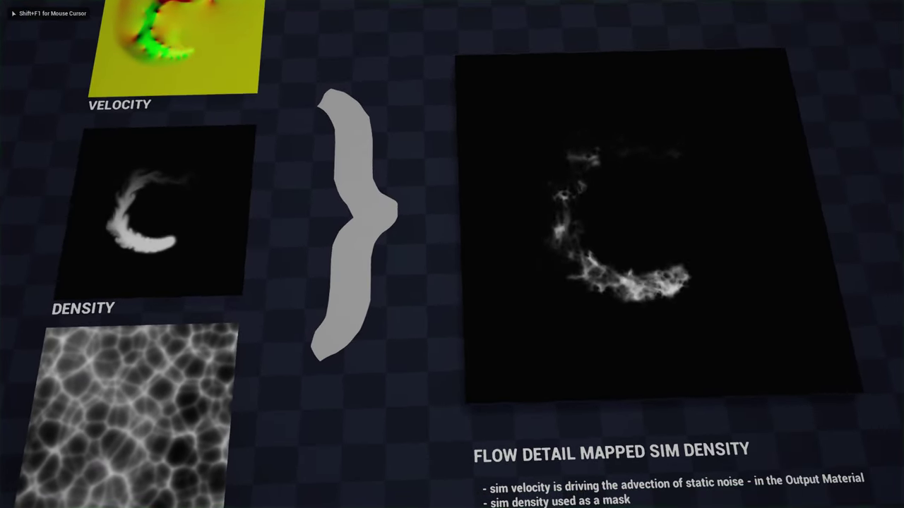
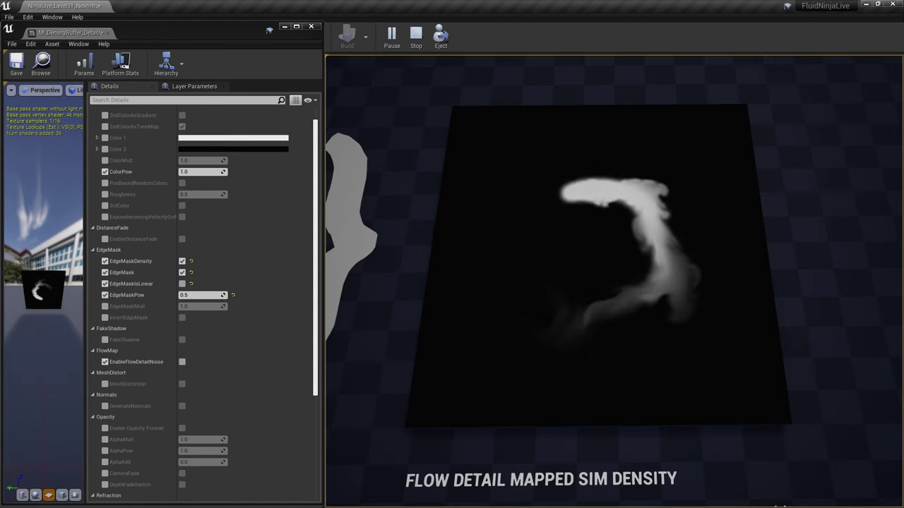
Turn on EnableFlowDetailNoise in the FlowMap group of MI_DensityBuffer_DetailMapped_Demo and inspect the plane while the level runs
scroll(177, 240, up, 2)
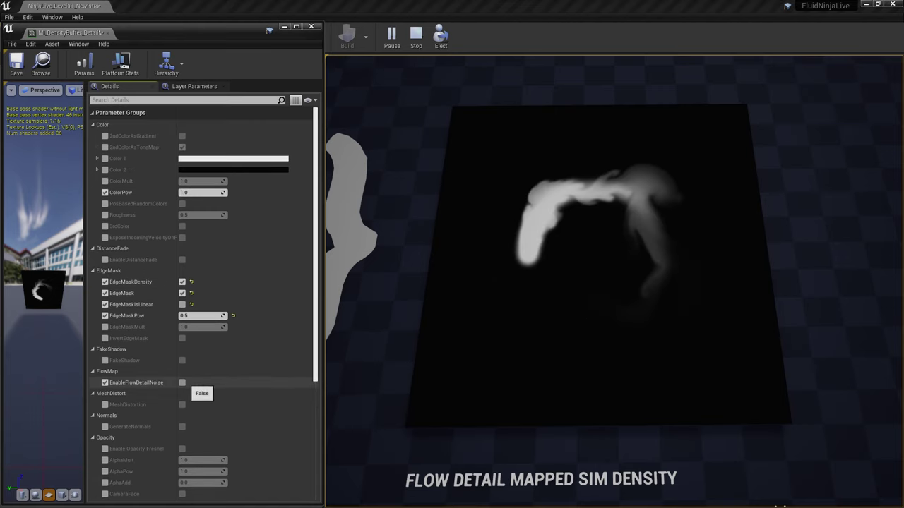
click(182, 382)
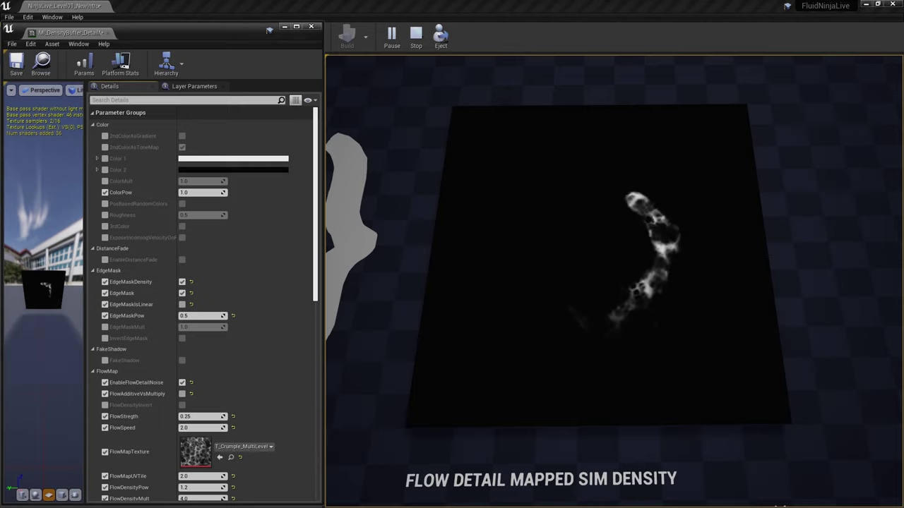
click(613, 281)
key(w)
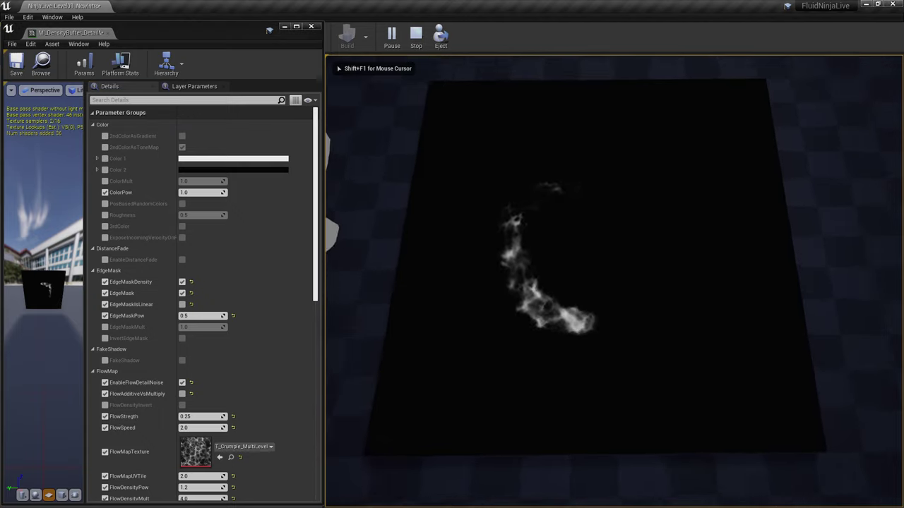
key(s)
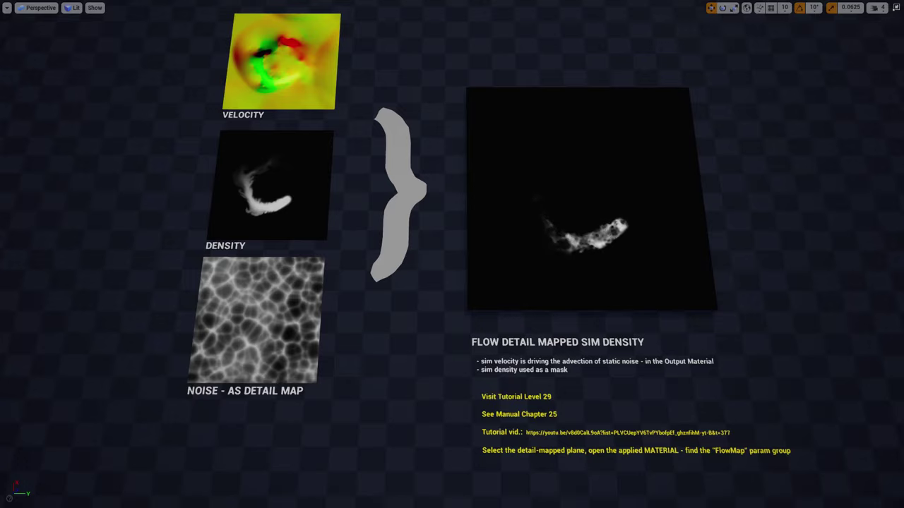
Go to the Inverted Sim Density example, play the level to compare both density planes, and stop it
drag(452, 255, 451, 361)
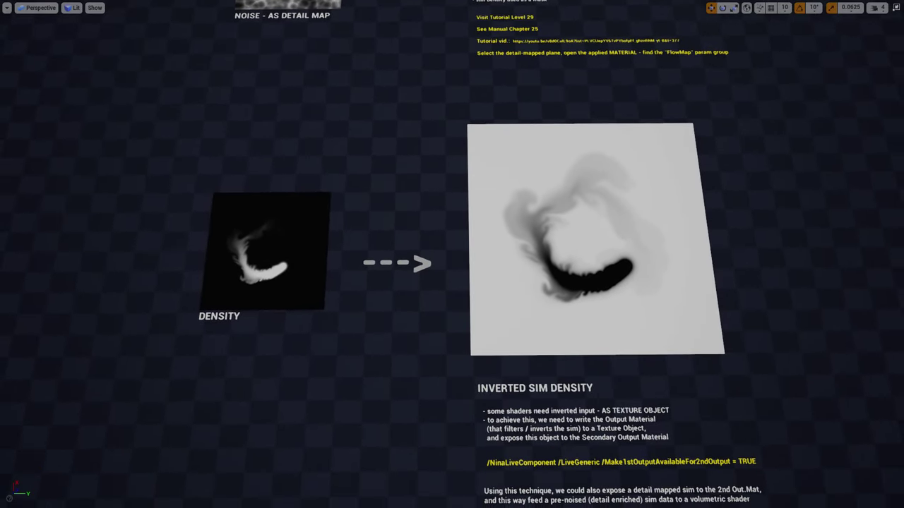
key(alt+p)
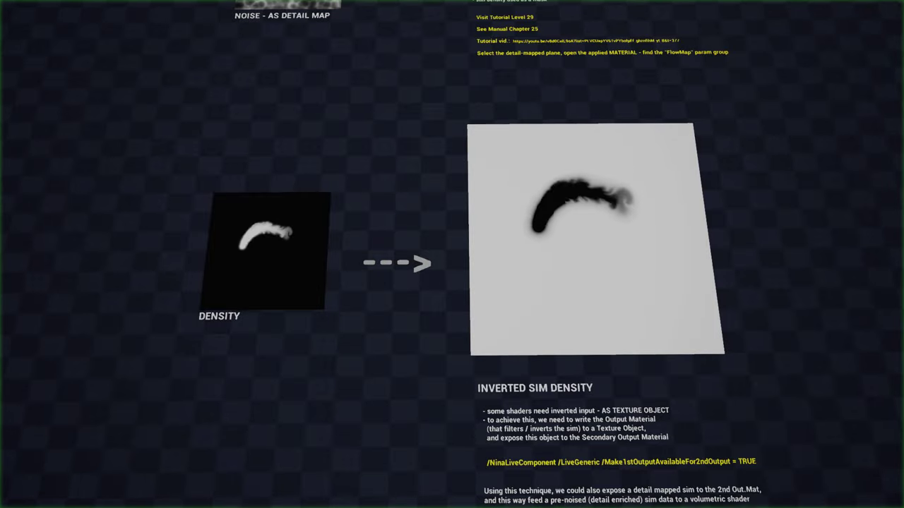
key(w)
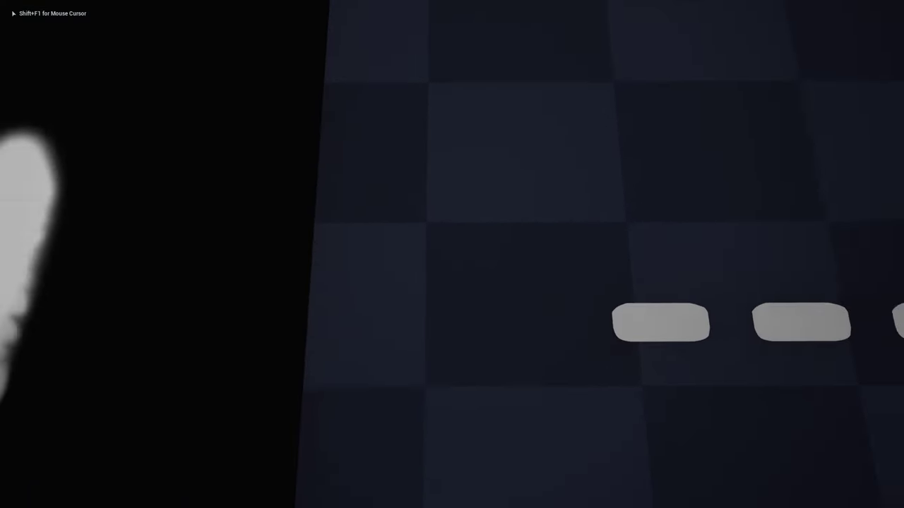
key(s)
key(d)
key(Escape)
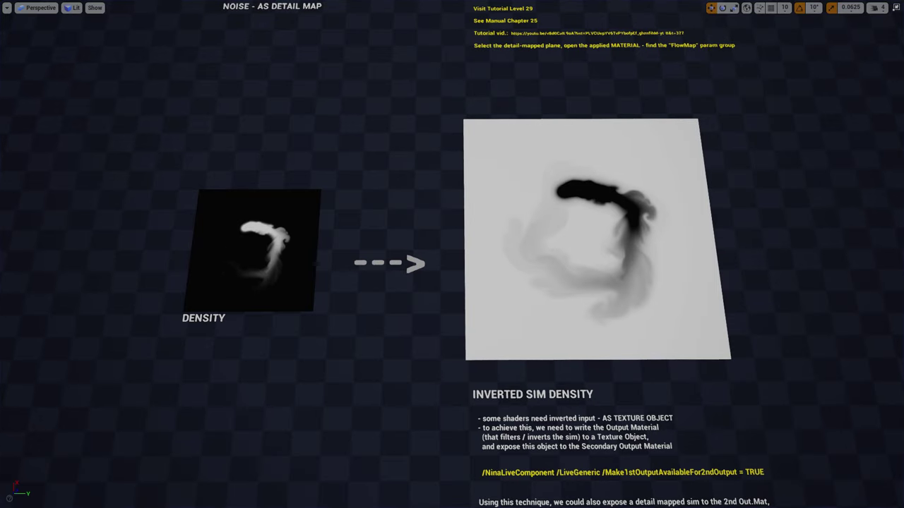
Open the inverted density plane's material instance, MI_DensityBuffer_Inverted_Demo, review its Color parameters, and close it
key(F11)
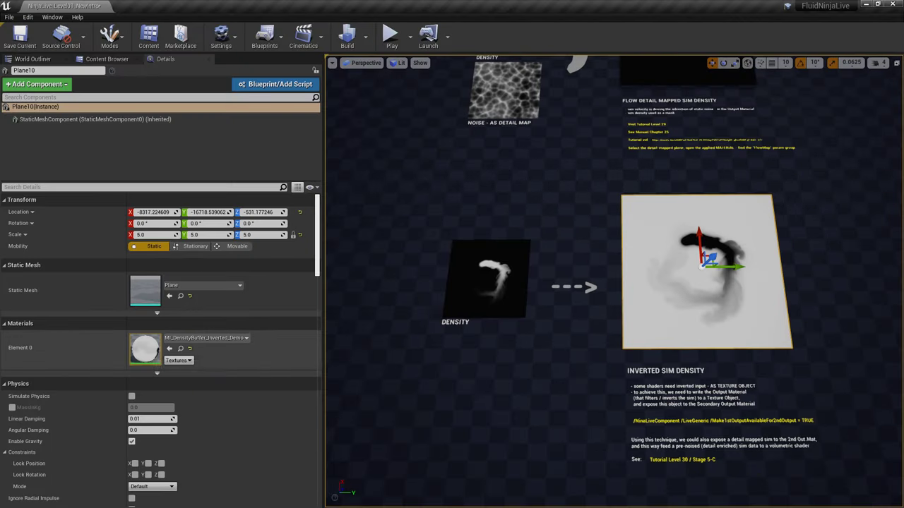
double_click(145, 350)
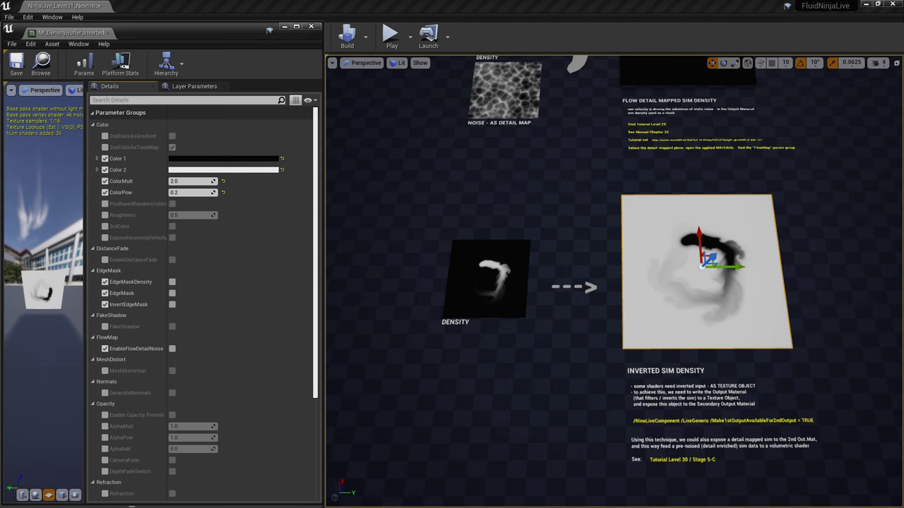
click(311, 26)
Play the level in a full-screen viewport and move from the inverted density example to the sand surface
key(alt+p)
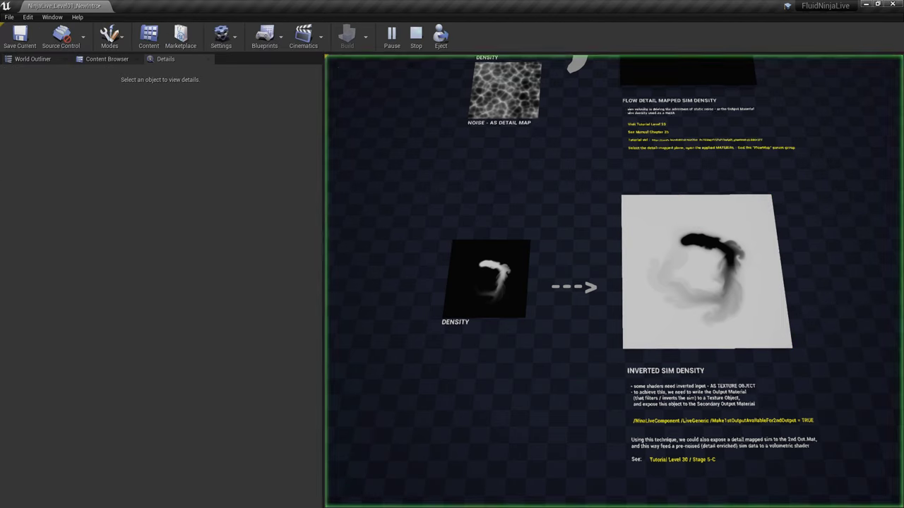
key(F11)
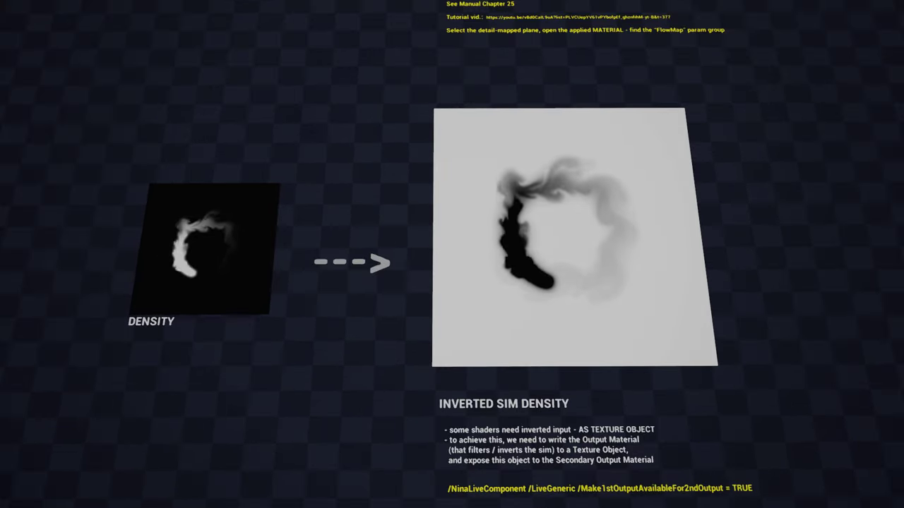
key(d)
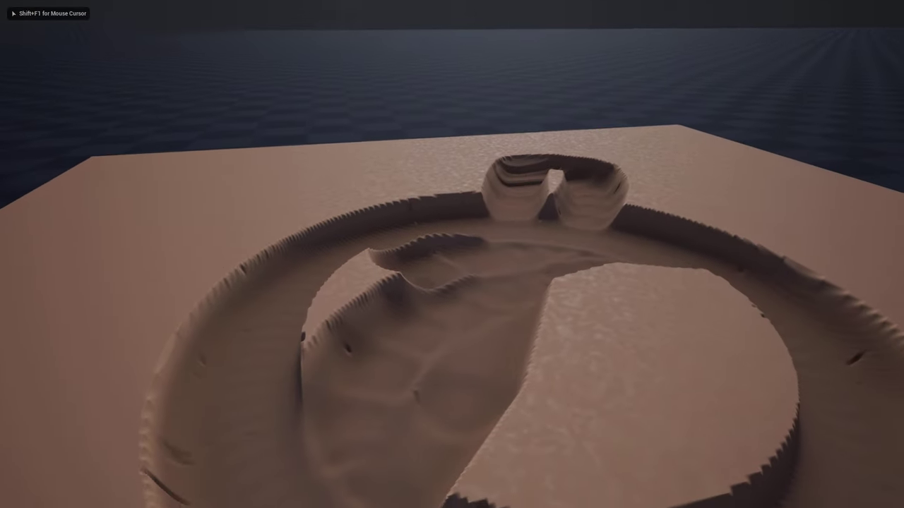
Switch the running sand plane to wireframe and back to lit shading, look at it from farther away, and stop the level
key(F1)
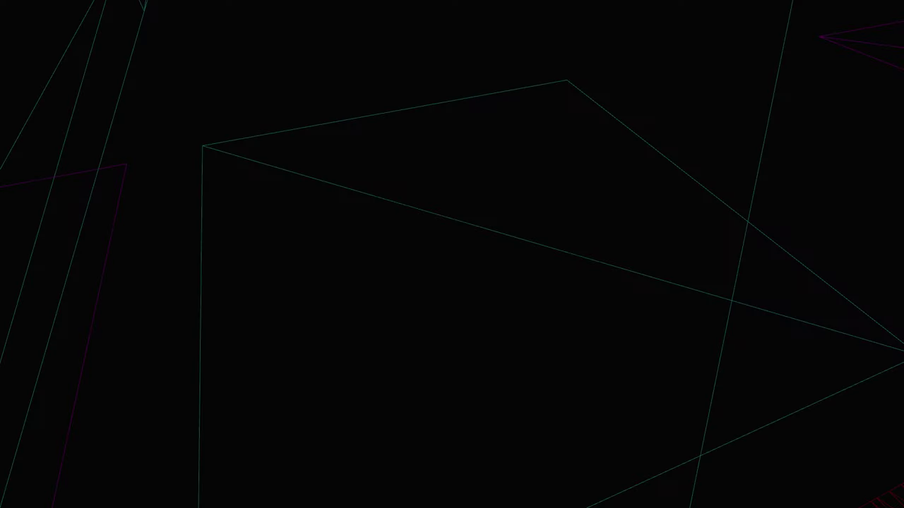
key(F3)
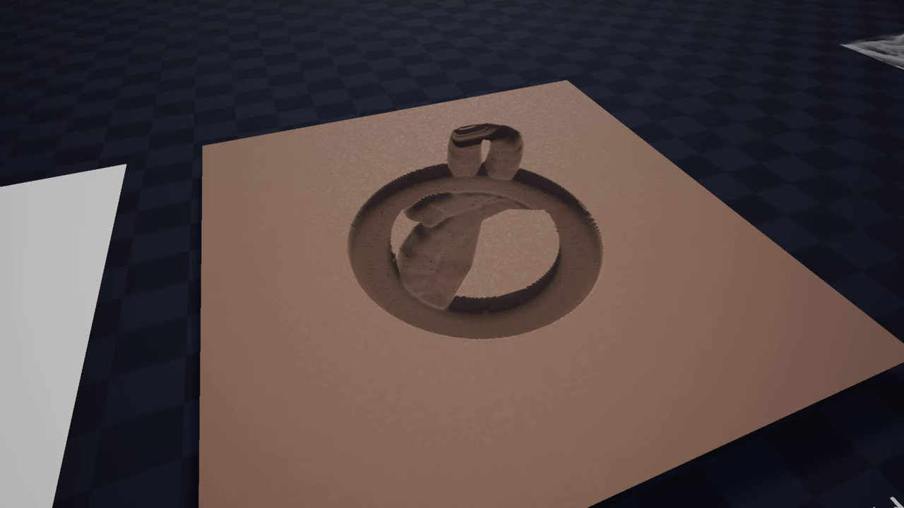
key(w)
key(s)
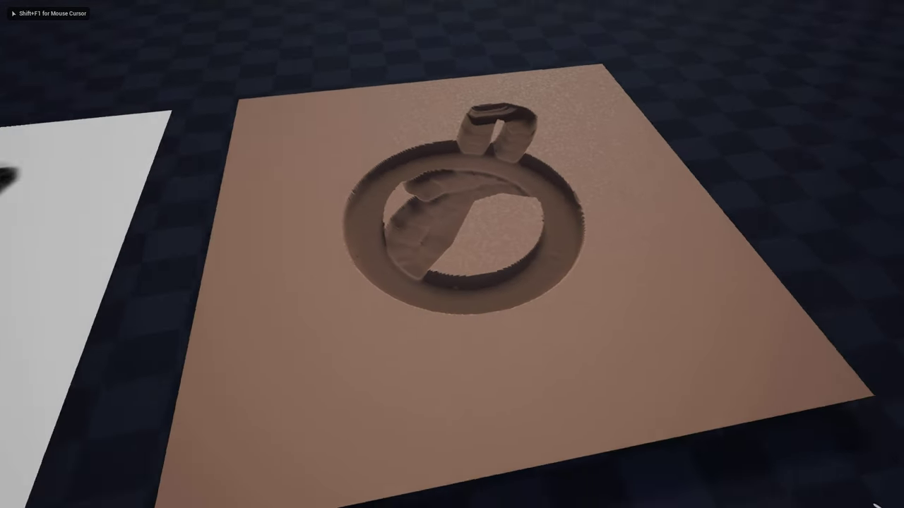
key(a)
key(Escape)
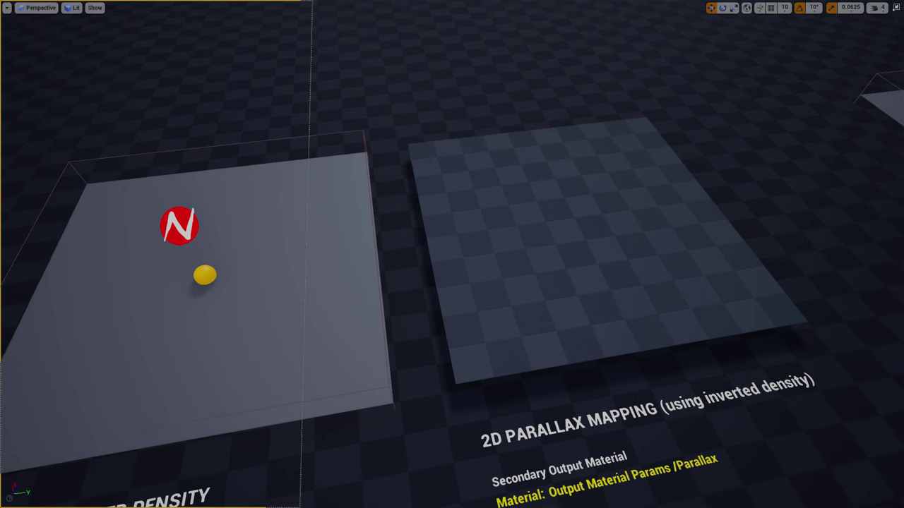
Select the Inverted Painter Density actor, play the level with both the density and 2D Parallax Mapping planes in view, and stop it
click(209, 274)
key(s)
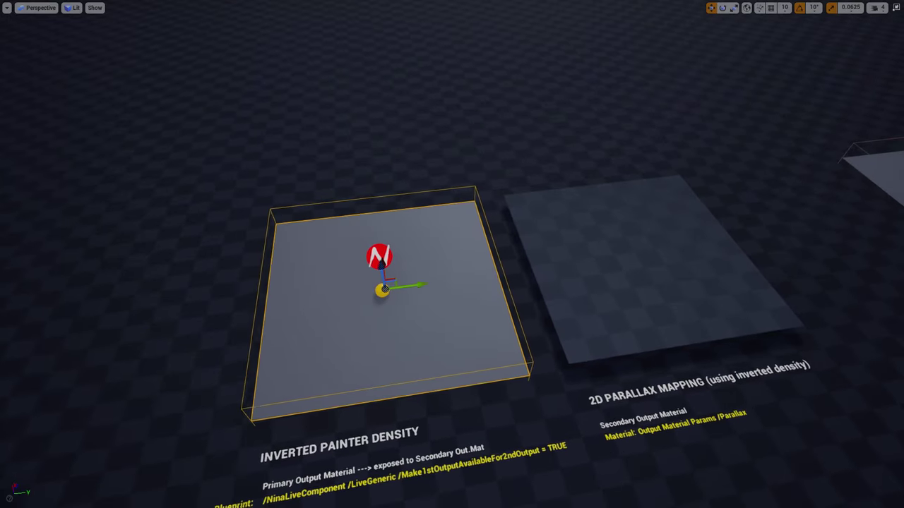
key(d)
key(alt+p)
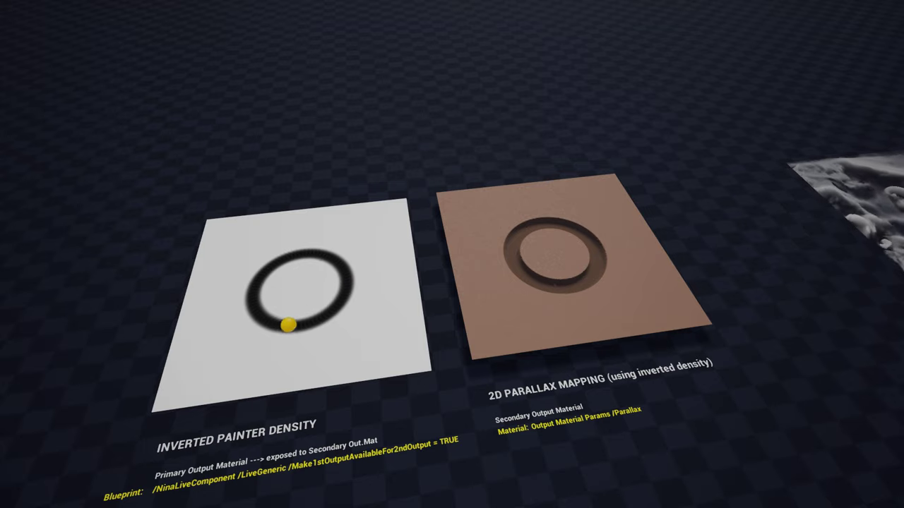
key(Escape)
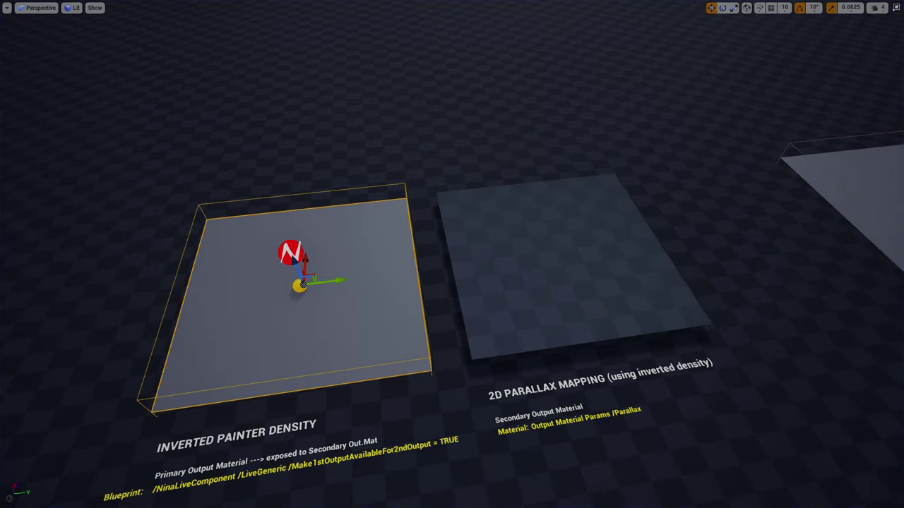
Leave the full-screen viewport and review the Live Interaction settings of the actor's NinjaLiveComponent, including Simple Painter Mode
key(F11)
click(74, 168)
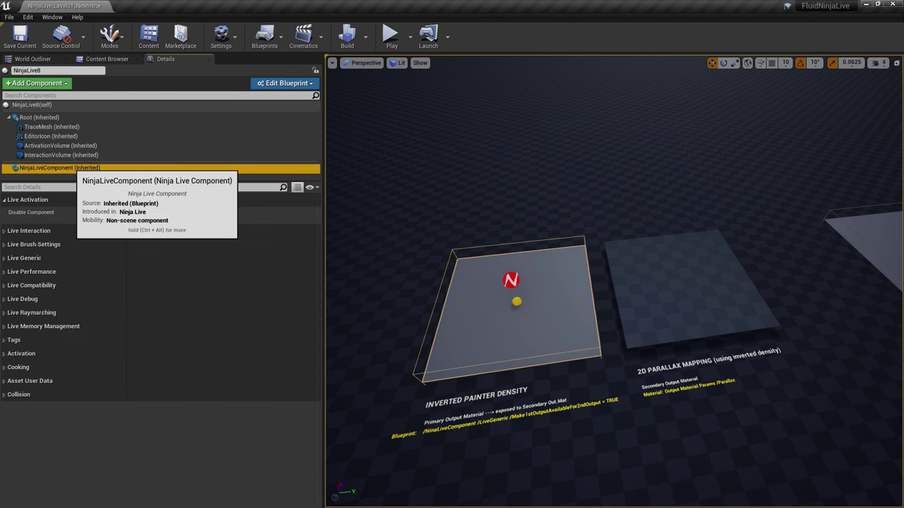
click(28, 231)
click(27, 200)
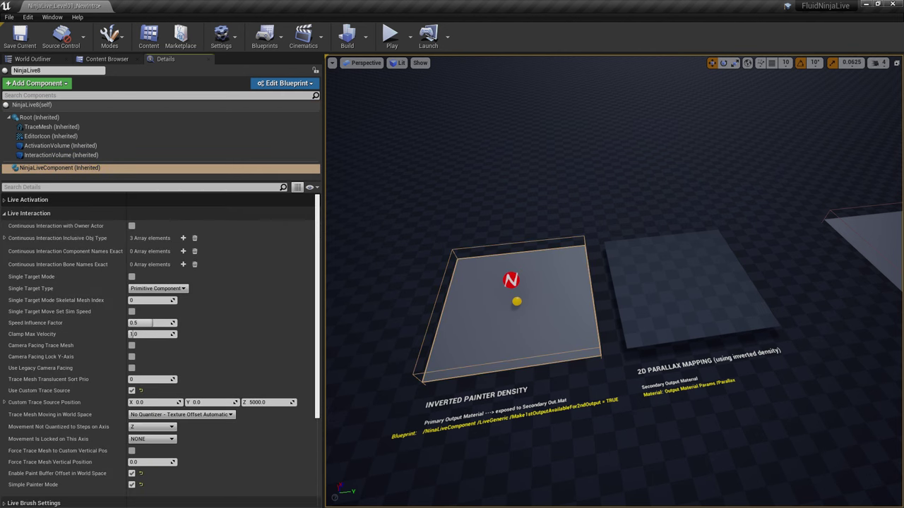
scroll(159, 339, down, 3)
mouse_move(43, 425)
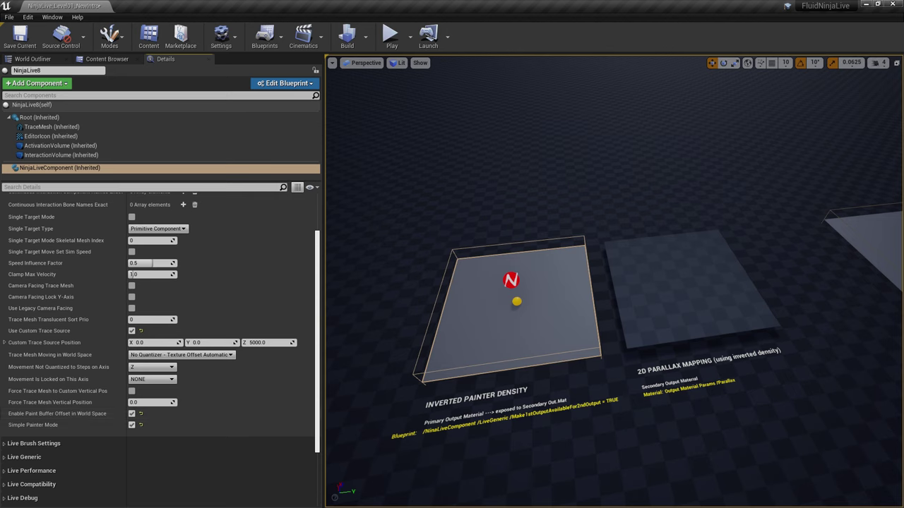
scroll(106, 229, up, 3)
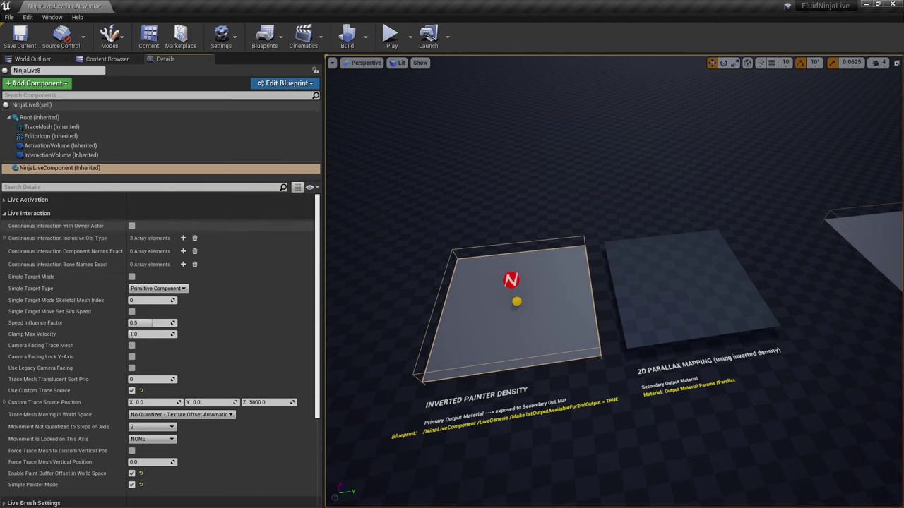
Expand Output Materials in the Live Generic settings, inspect the MI_DensityBuffer_Inverted_Demo material instance, and close it
click(29, 213)
click(24, 241)
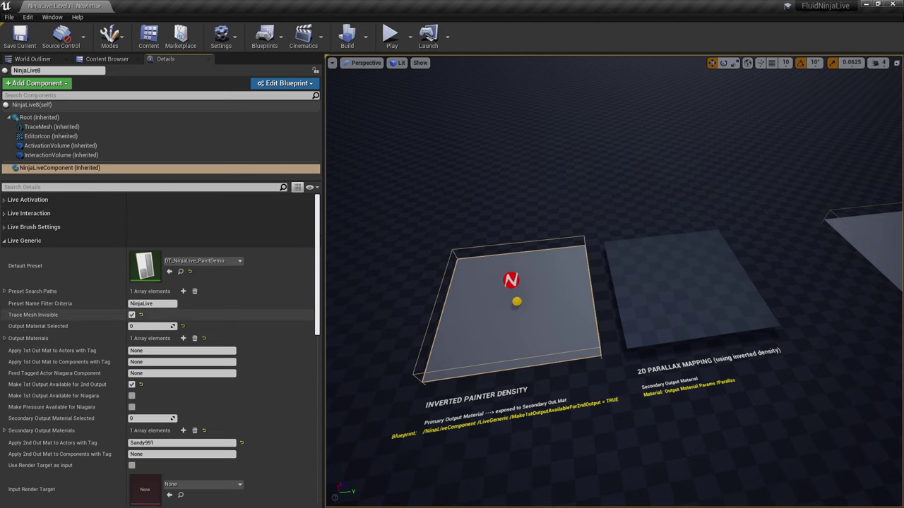
click(4, 339)
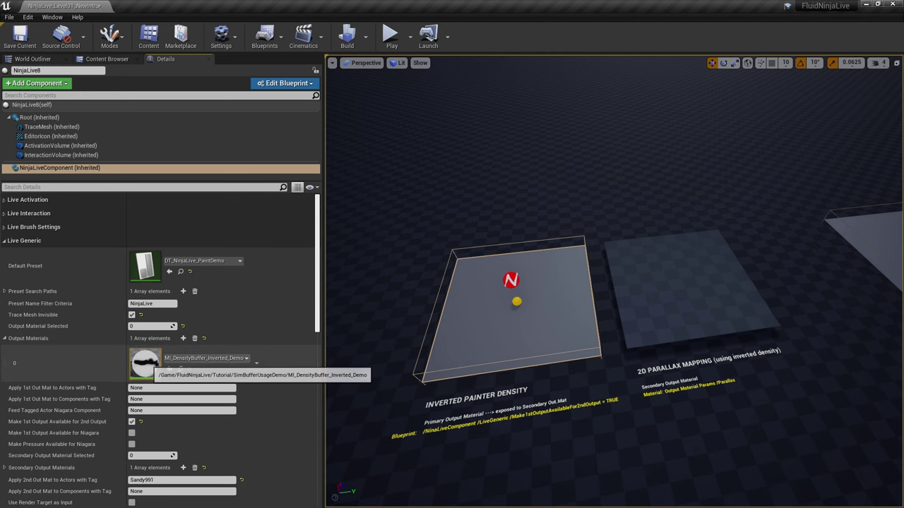
double_click(145, 362)
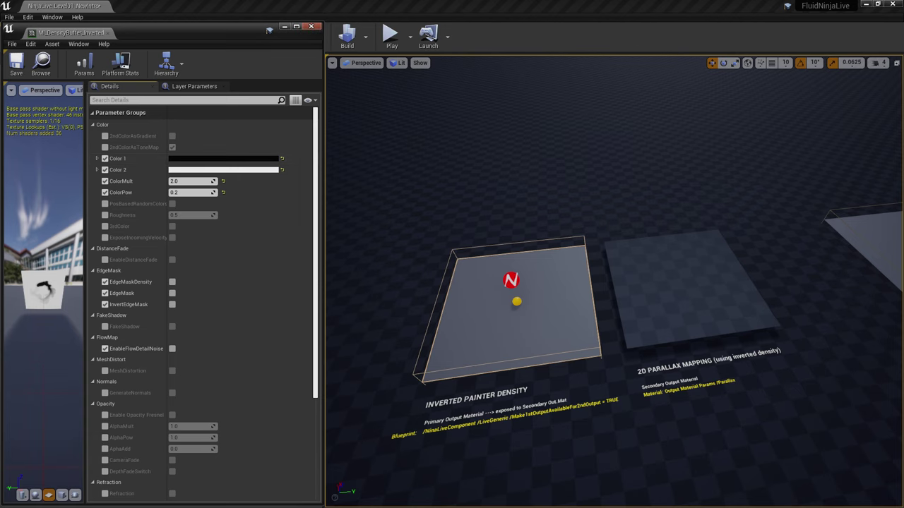
click(310, 26)
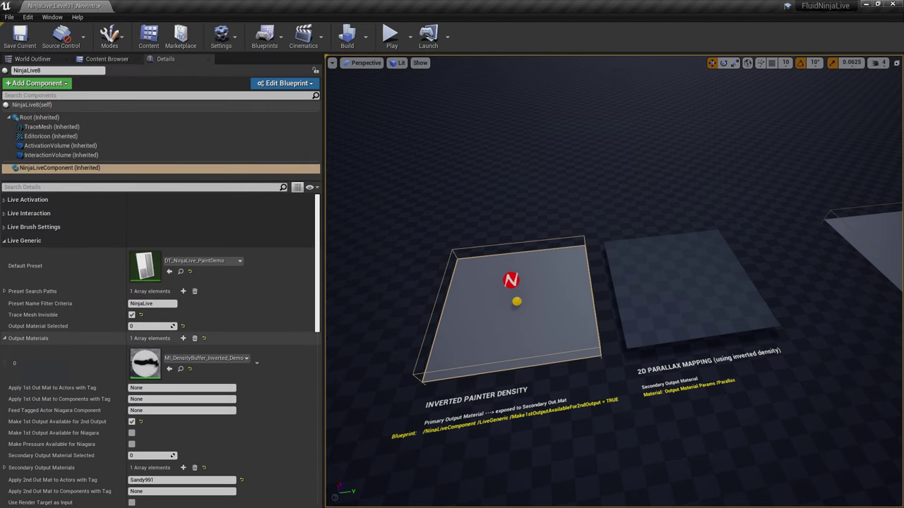
Review the secondary output settings, then play the level to inspect the painted density and parallax planes up close, and stop it
scroll(70, 381, down, 2)
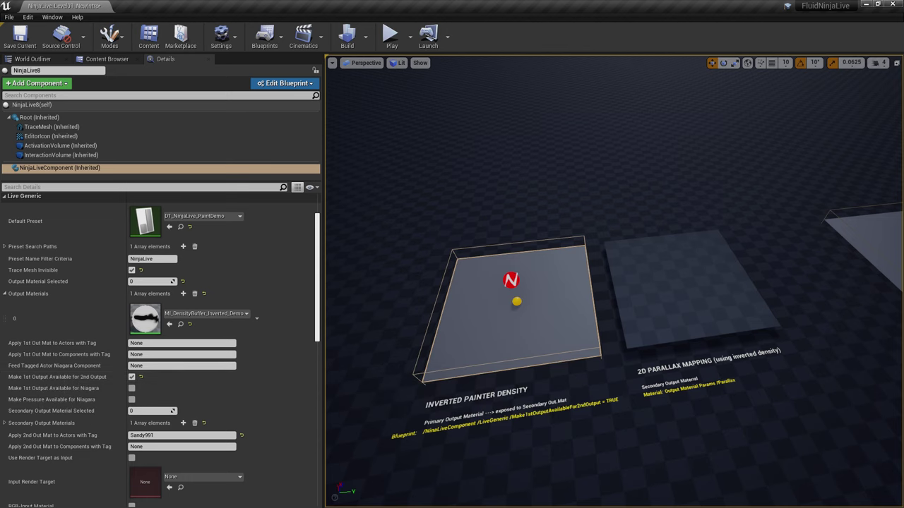
key(alt+p)
key(w)
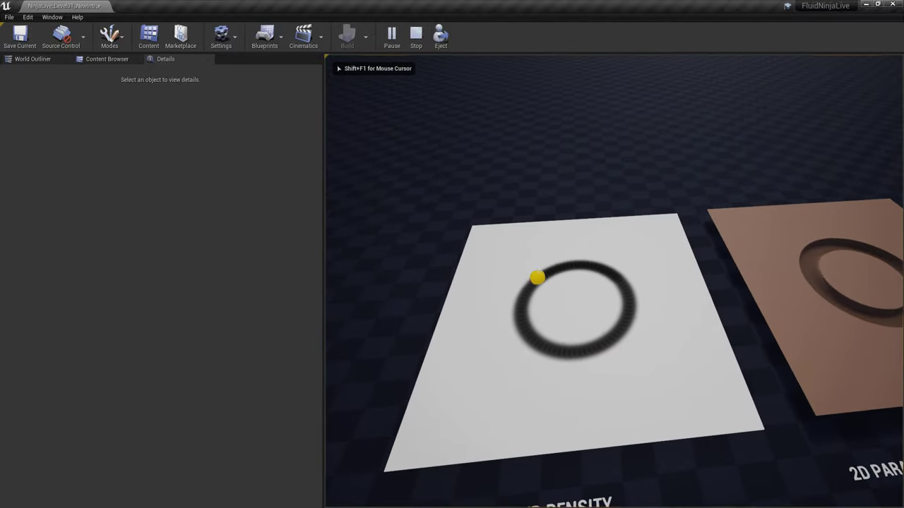
key(w)
key(s)
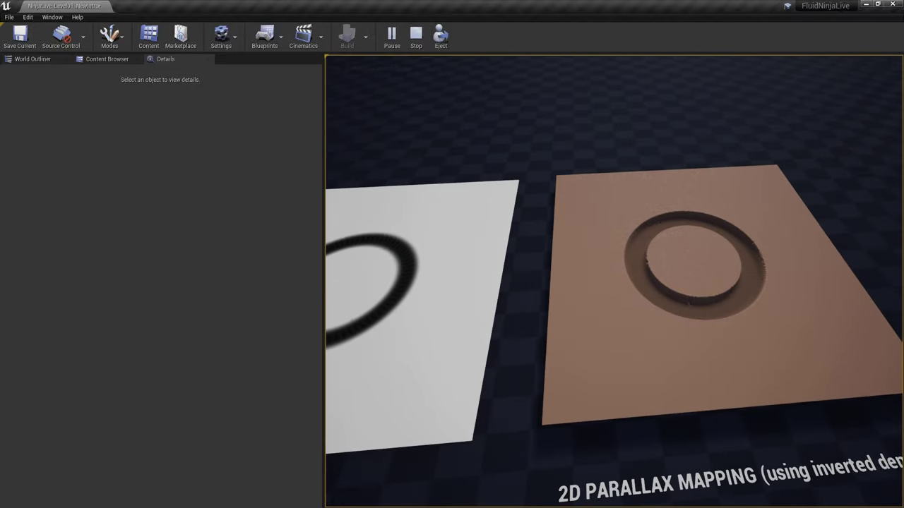
key(Escape)
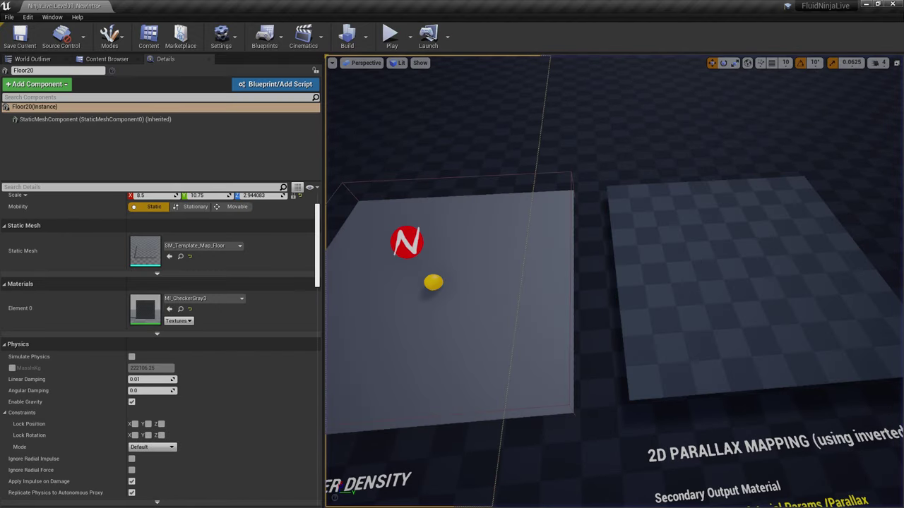
Review MI_Sand_Desert_Demo and the Sandy991 actor tag in NinjaLiveComponent's secondary output settings, and inspect the parallax plane's details
click(406, 242)
click(67, 169)
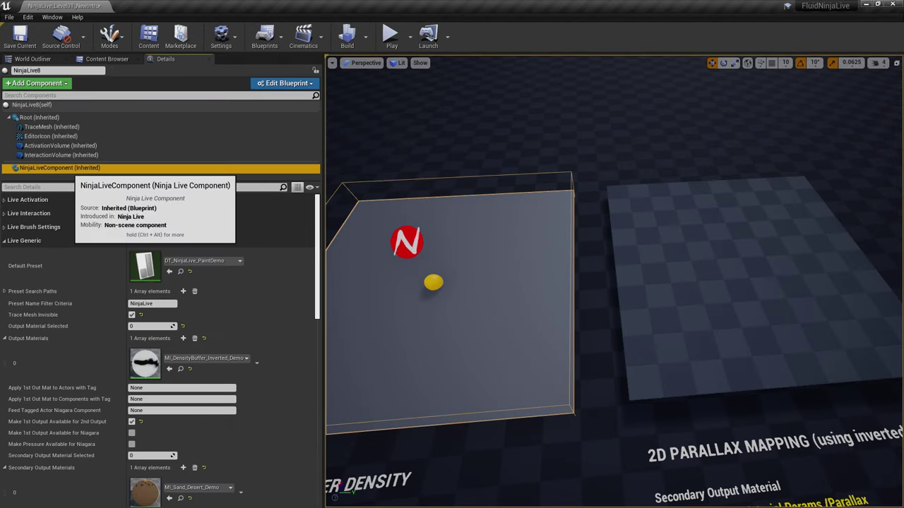
scroll(160, 318, down, 3)
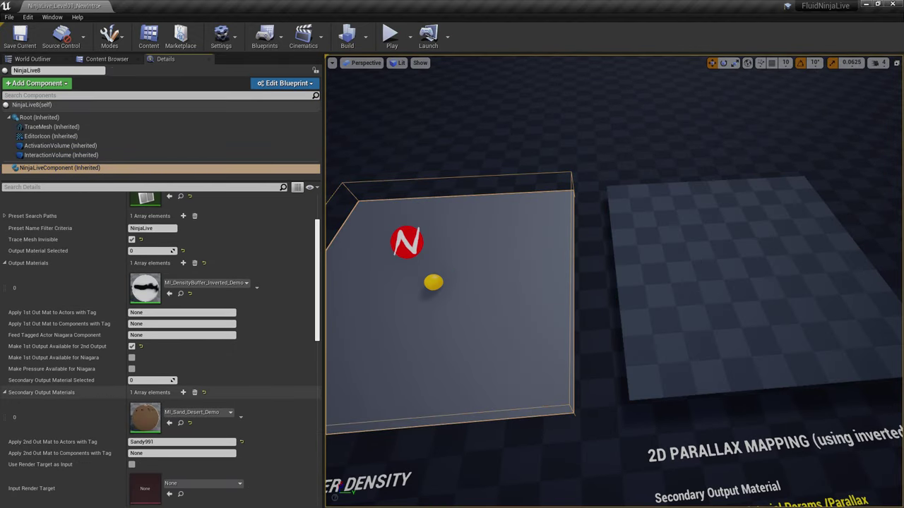
scroll(213, 384, down, 2)
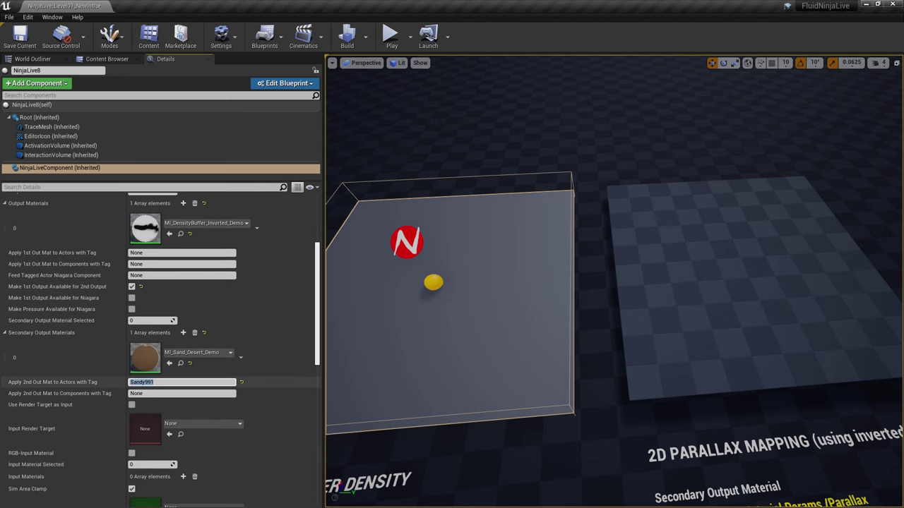
click(713, 296)
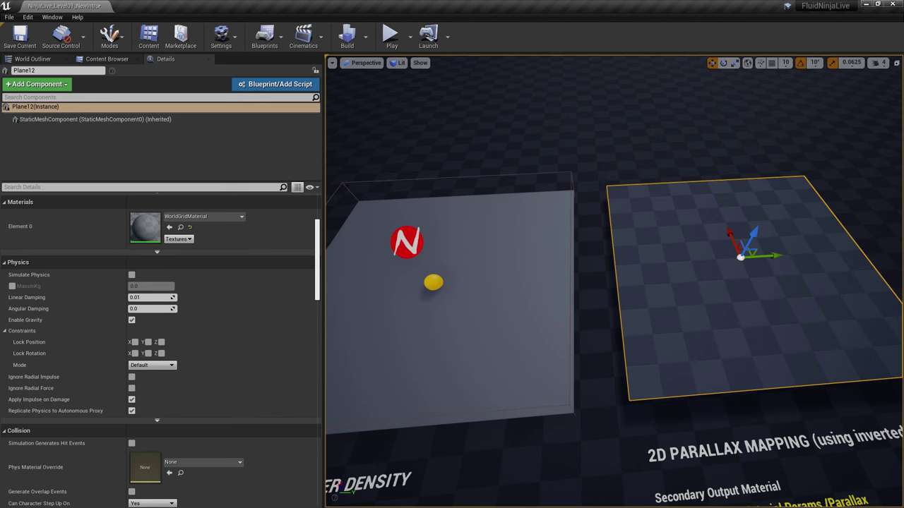
click(636, 134)
Play the level to watch the painted trail carve into the sand material on the parallax plane, and stop it
key(alt+p)
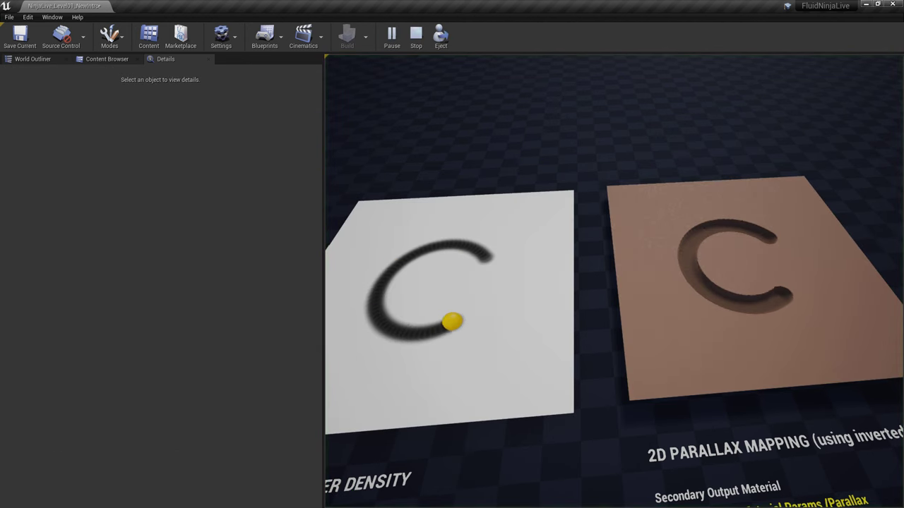
key(s)
key(Escape)
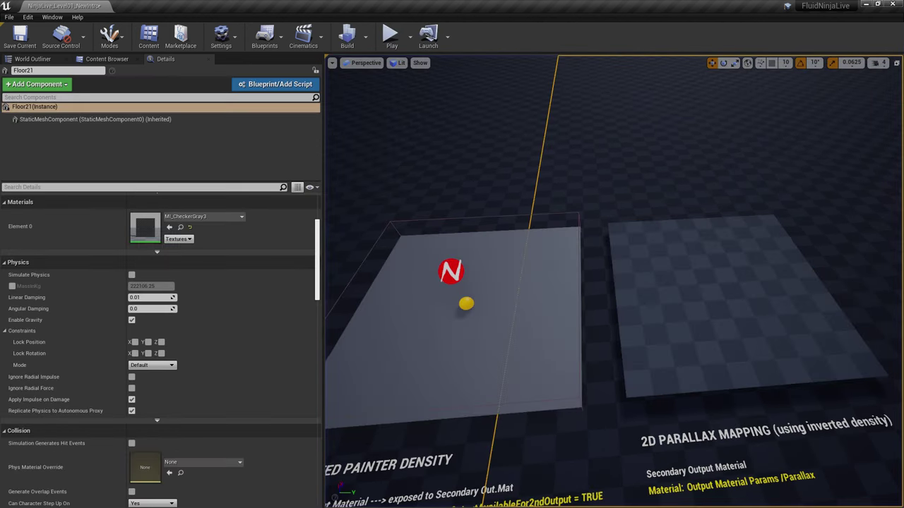
Review Make 1st Output Available for 2nd Output on the painter's NinjaLiveComponent, and play the level to see its effect before stopping
click(468, 302)
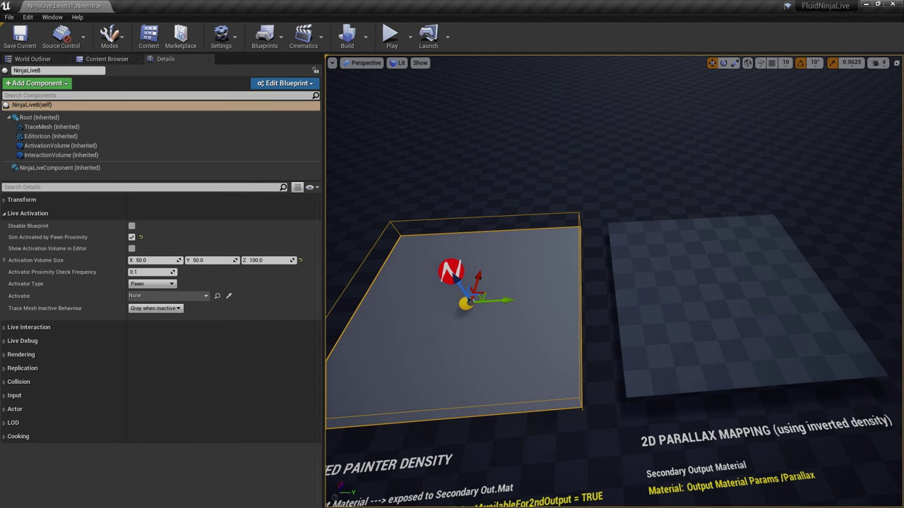
click(60, 168)
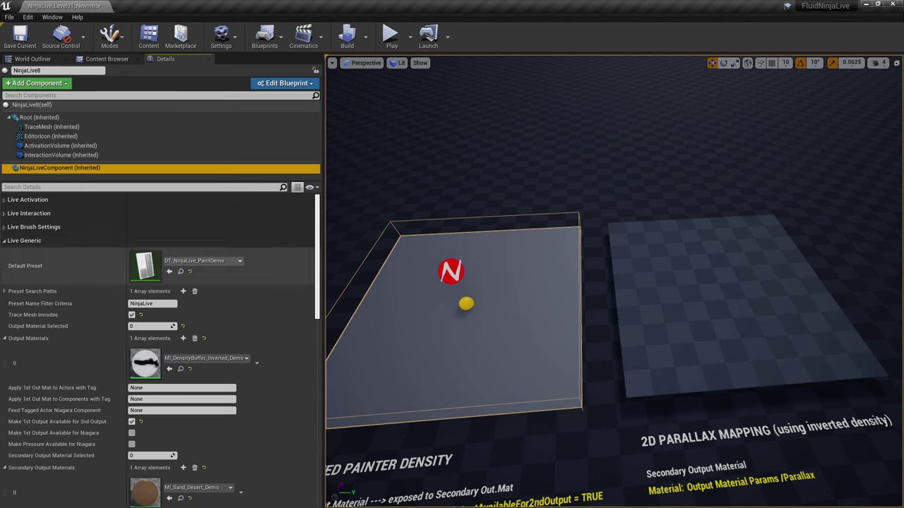
scroll(161, 353, down, 2)
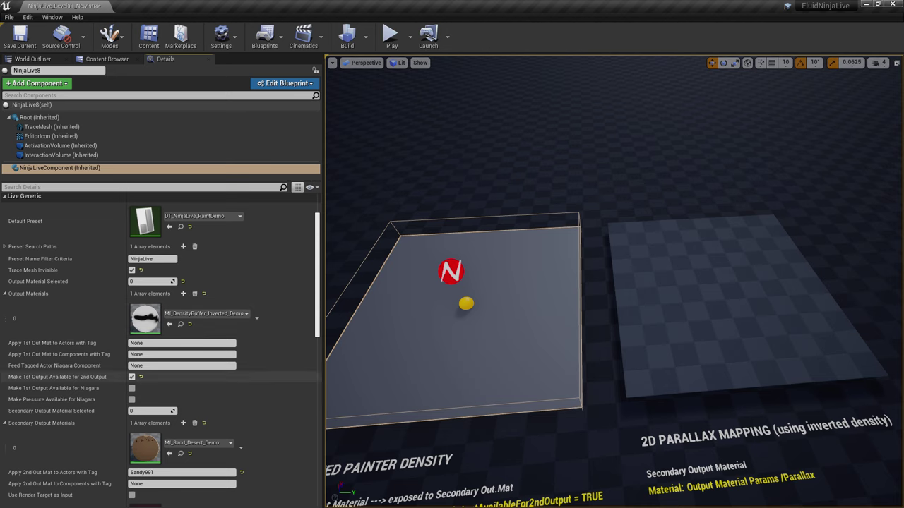
mouse_move(63, 377)
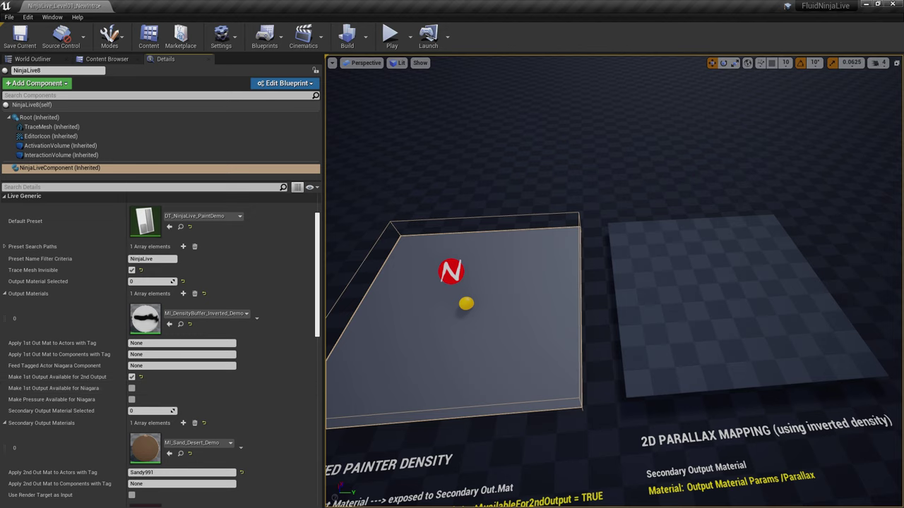
right_drag(614, 283, 579, 283)
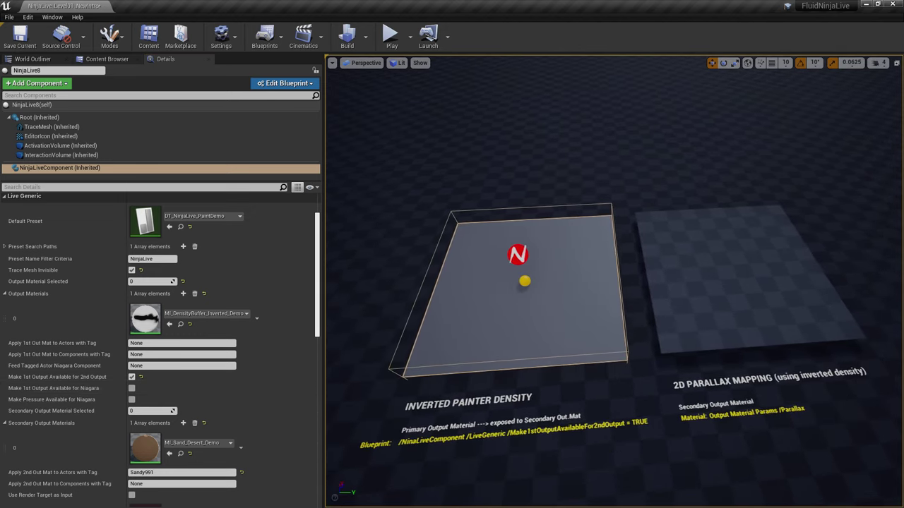
key(alt+p)
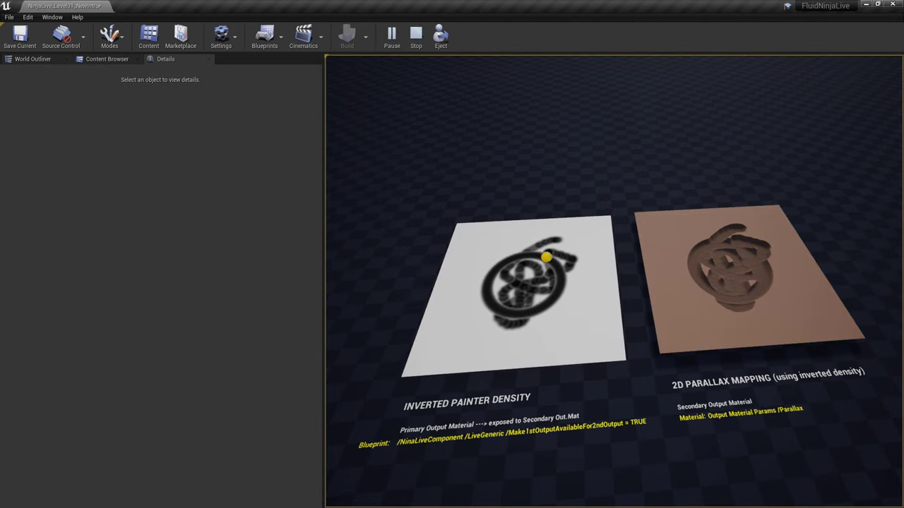
key(Escape)
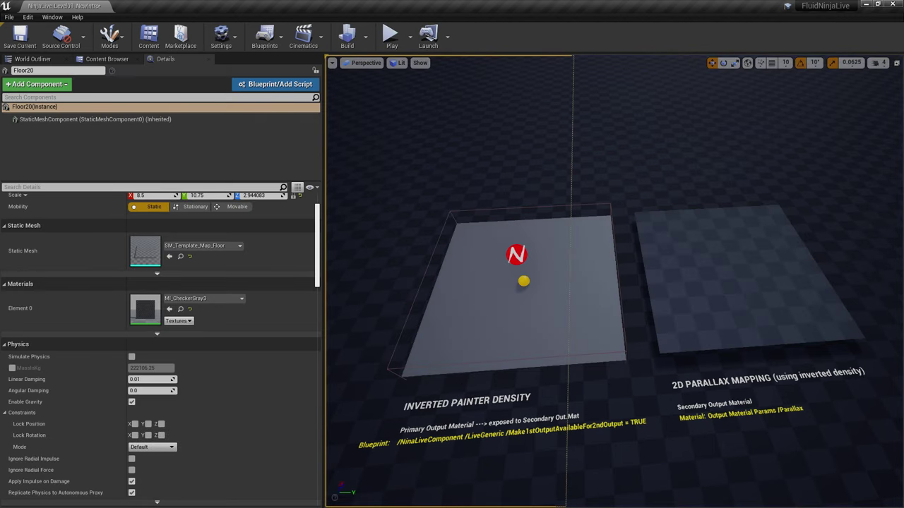
Review the Trace Mesh Invisible setting in the painter's NinjaLiveComponent, and play the level to check both planes before stopping it
click(517, 256)
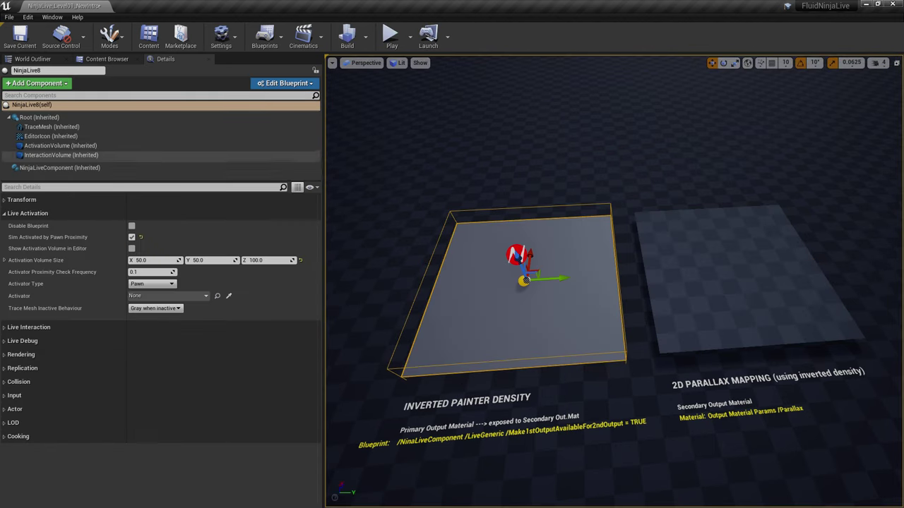
click(60, 167)
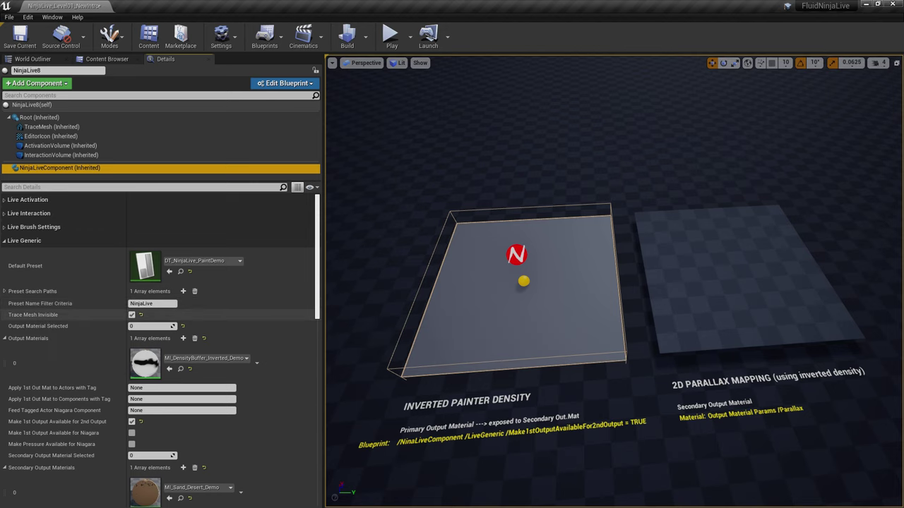
click(131, 314)
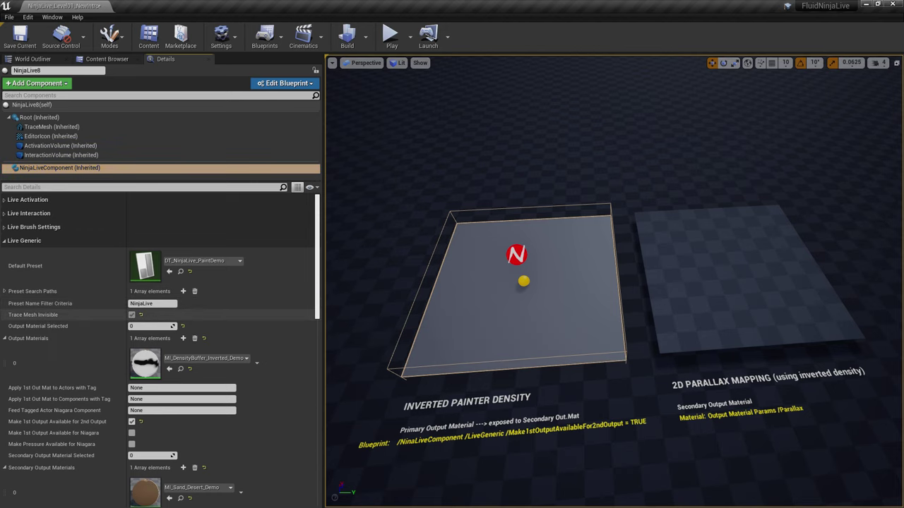
key(alt+p)
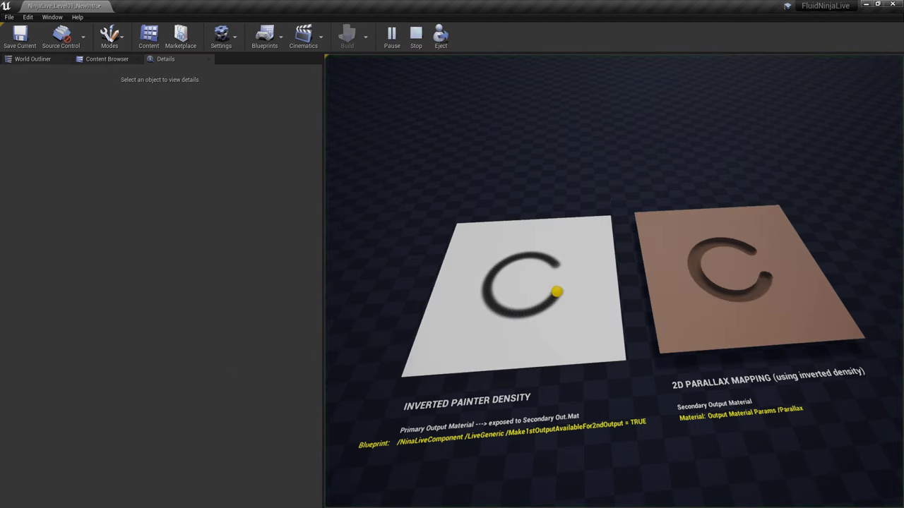
key(Escape)
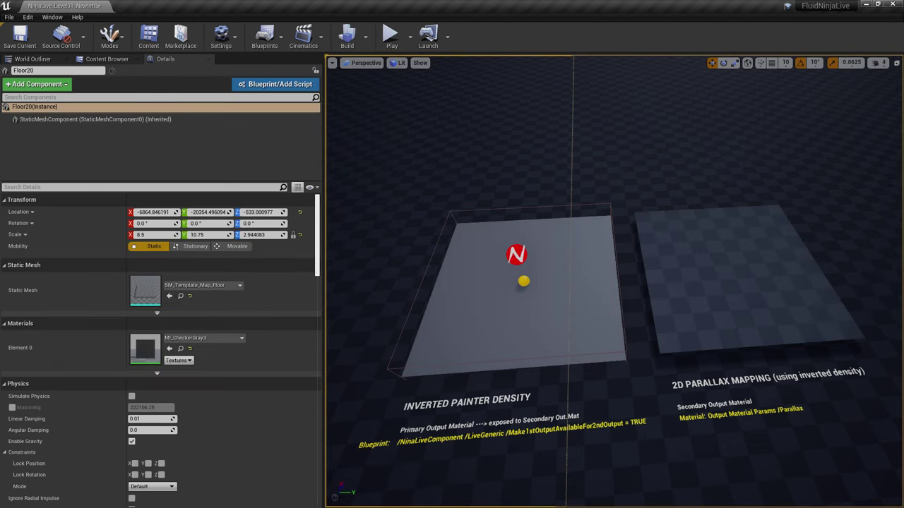
Review Sim Activated by Pawn Proximity in the painter's Live Activation settings, and play the level to watch the simulation before stopping it
click(517, 257)
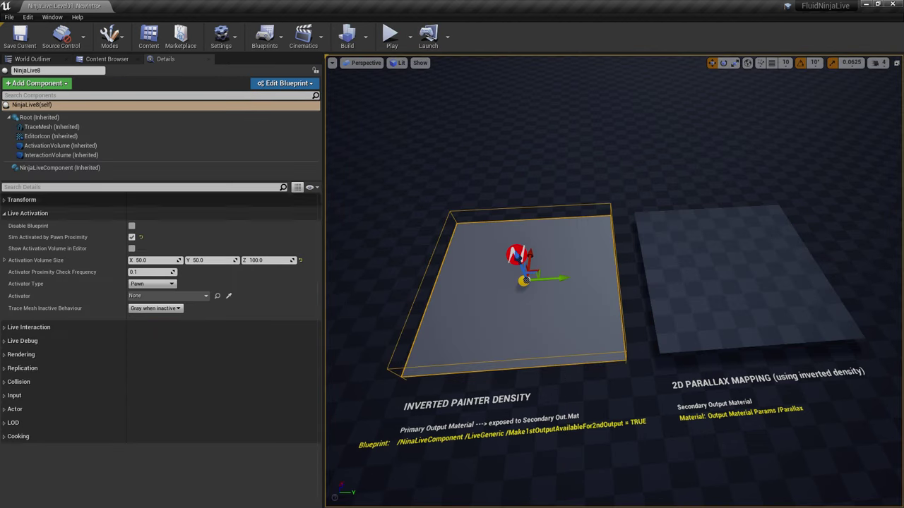
click(28, 213)
click(27, 214)
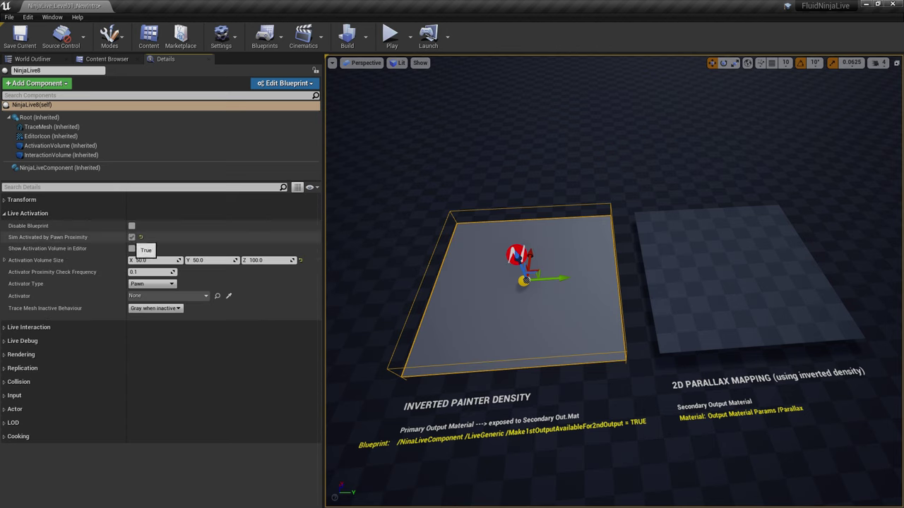
key(alt+p)
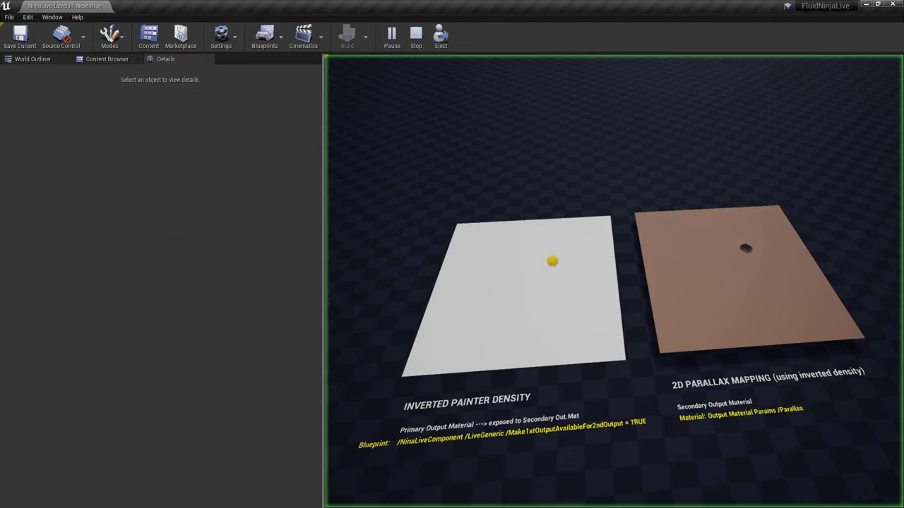
key(s)
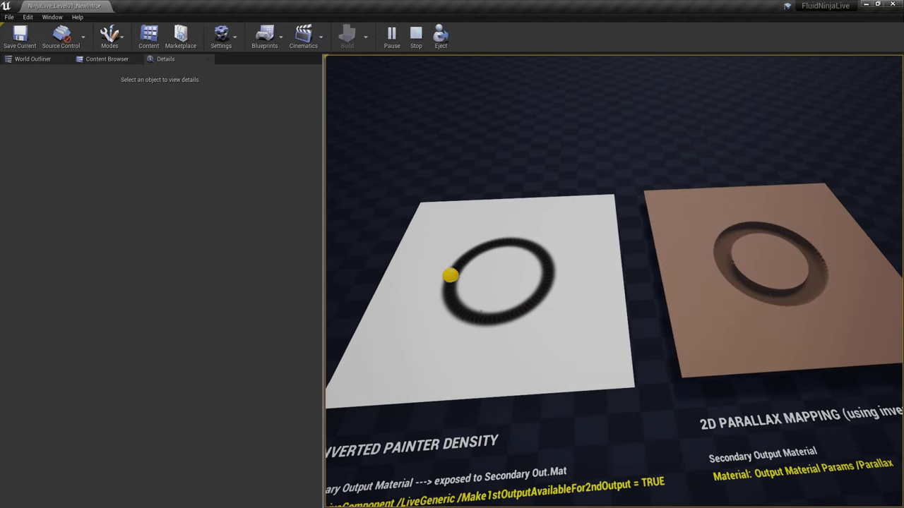
key(Escape)
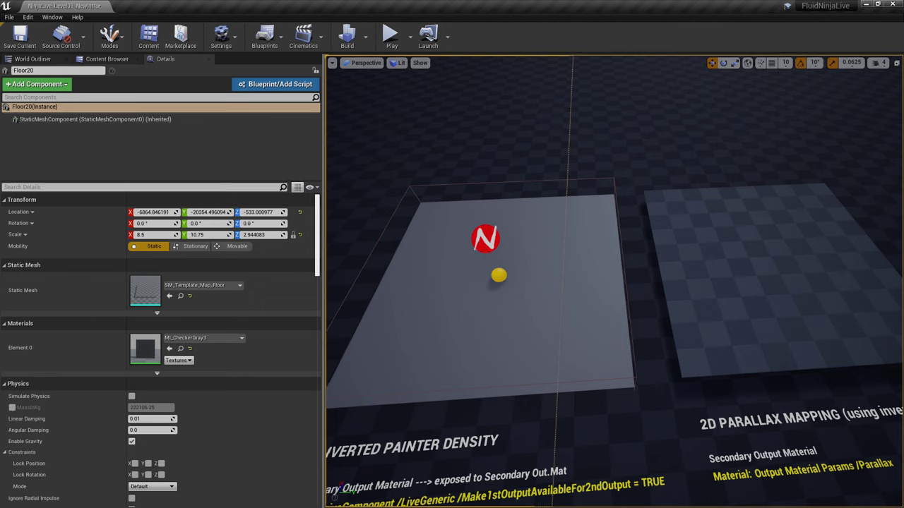
Set Trace Mesh Inactive Behaviour to Hidden when inactive for the Inverted Painter Density actor
click(485, 239)
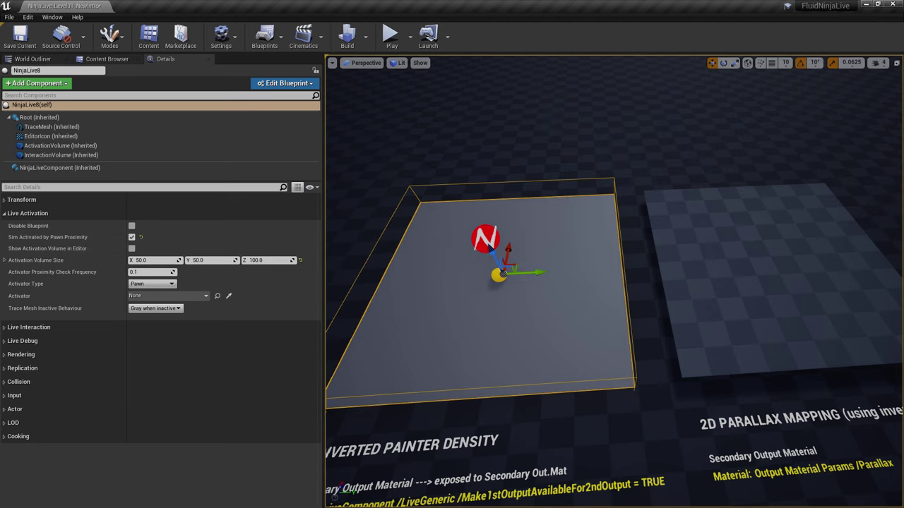
key(s)
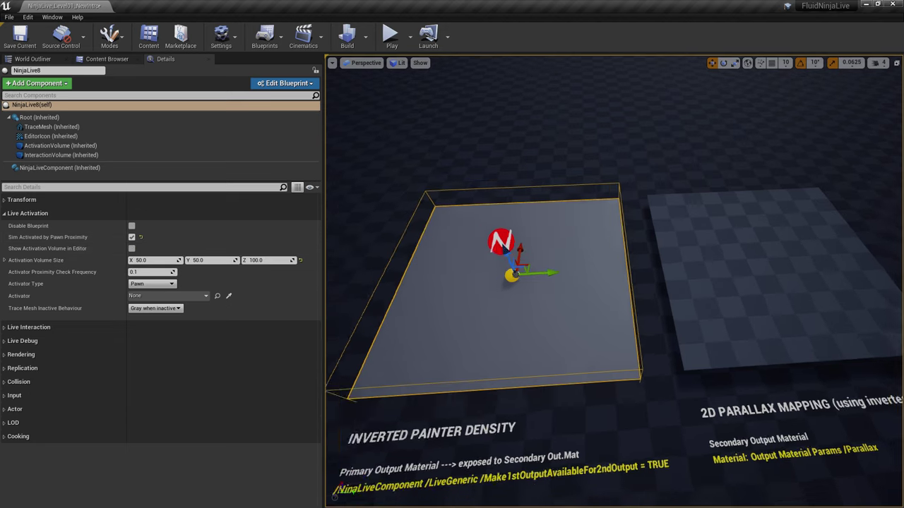
key(a)
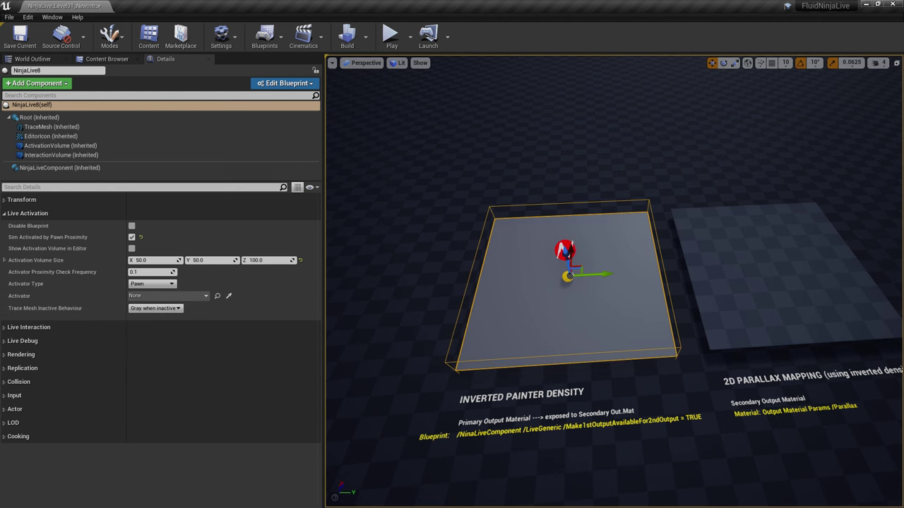
key(w)
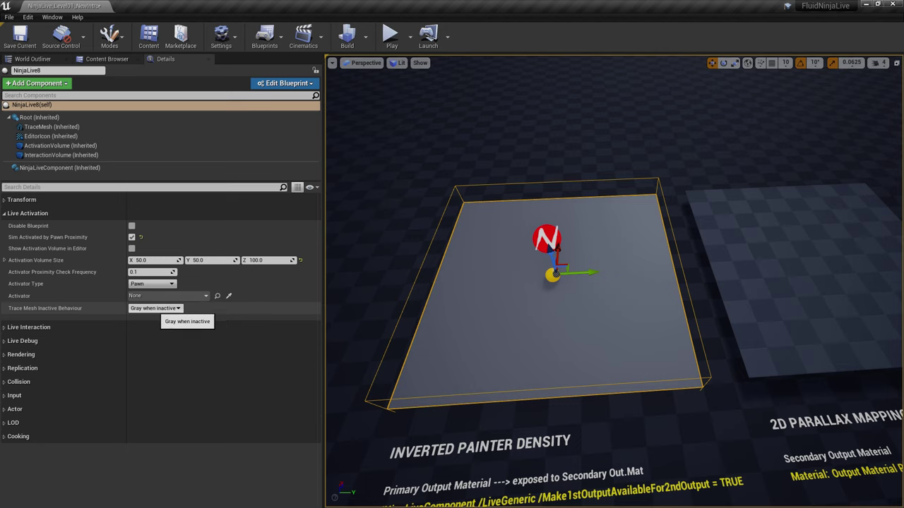
click(155, 308)
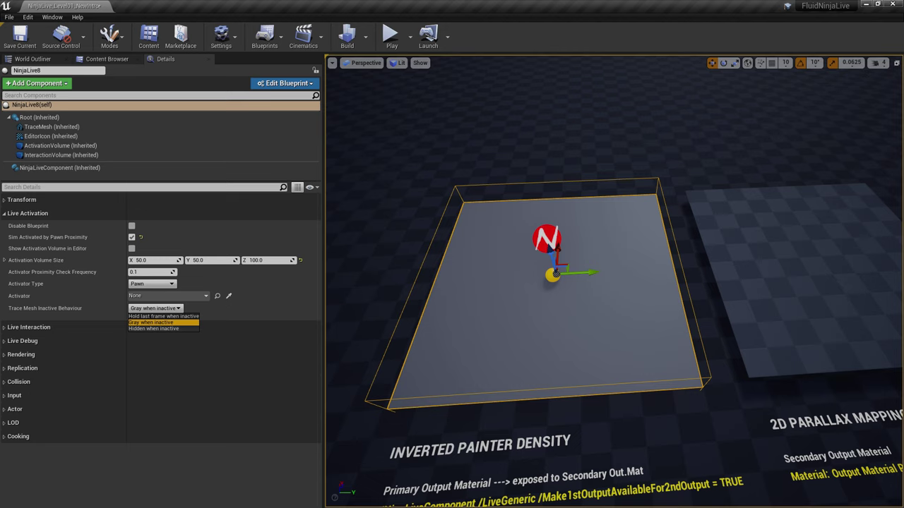
click(156, 329)
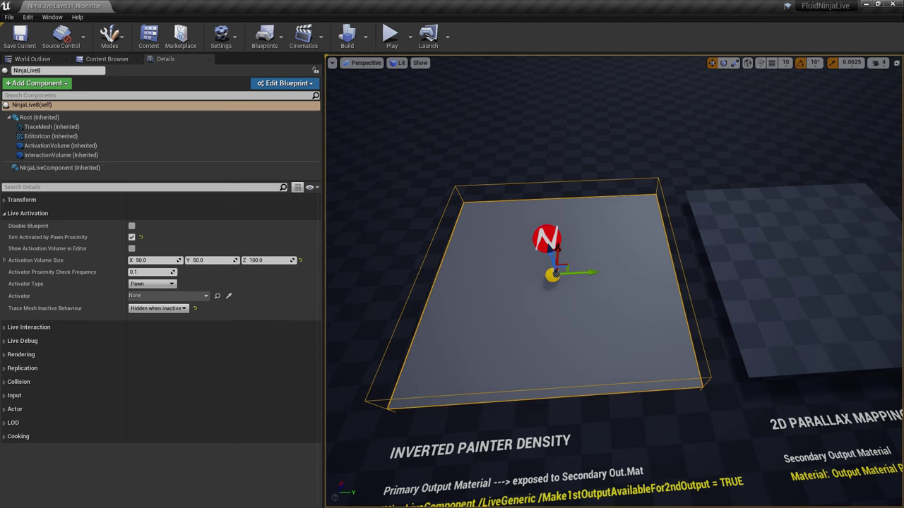
Play the level to check the painter's trace mesh and the parallax sand plane, and stop it
click(385, 254)
key(alt+p)
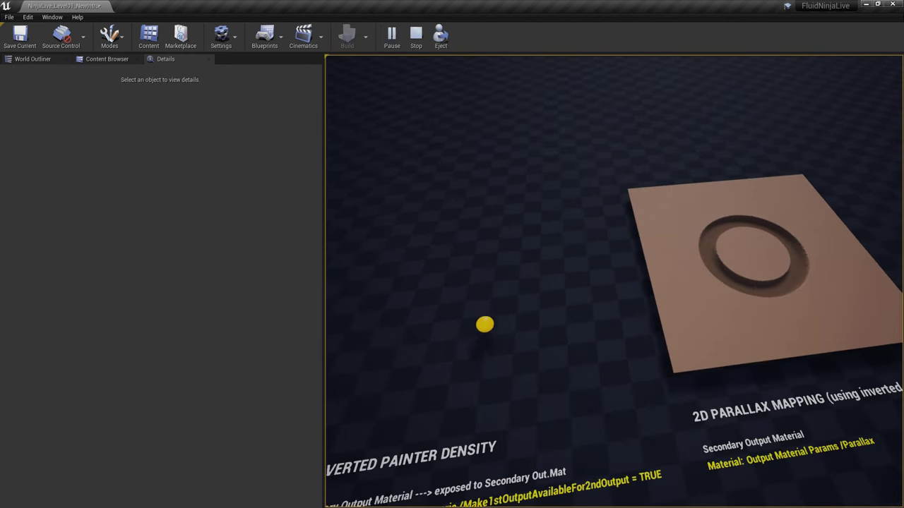
key(Escape)
key(f)
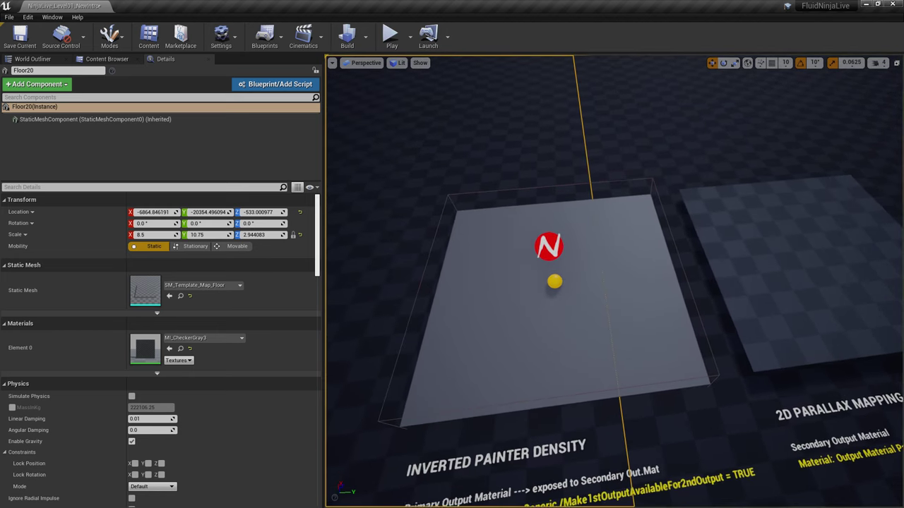
Move the parallax plane over the painter's trace mesh to about Y -15078, and raise it slightly to about Z -500
click(790, 276)
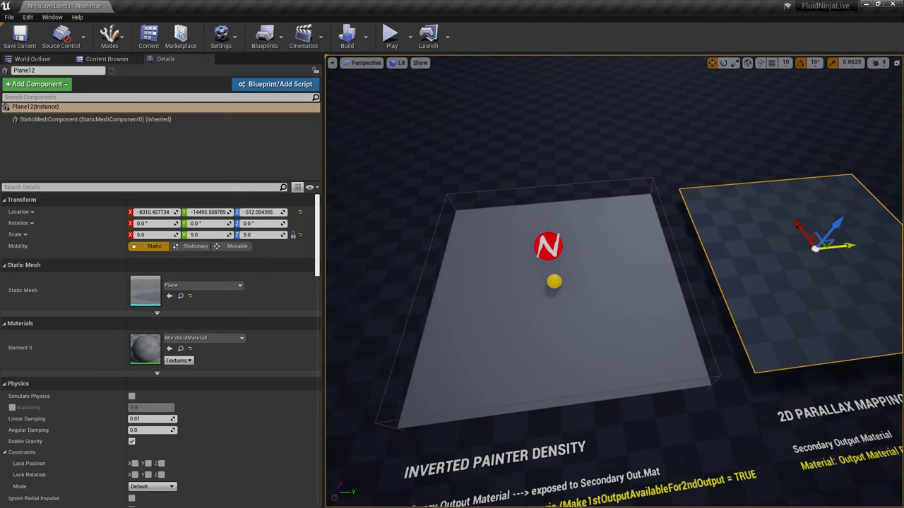
drag(851, 245, 597, 279)
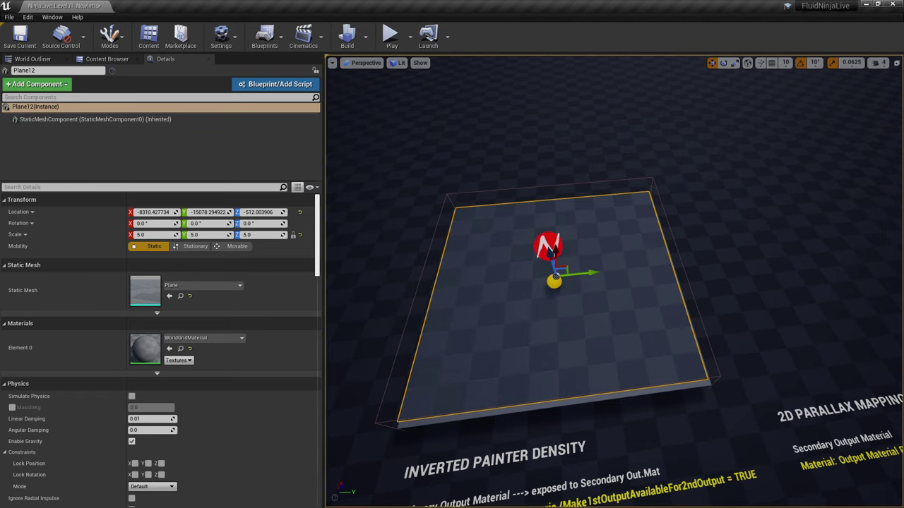
scroll(161, 350, down, 3)
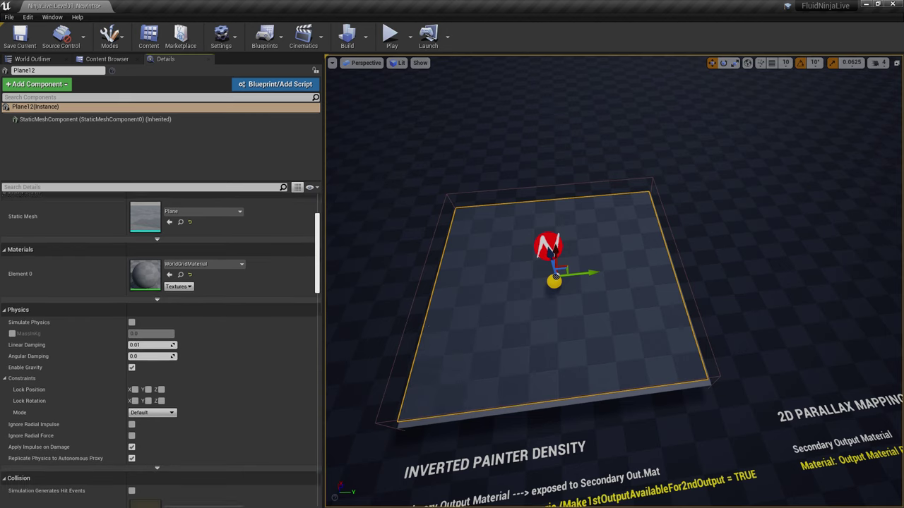
scroll(161, 351, down, 3)
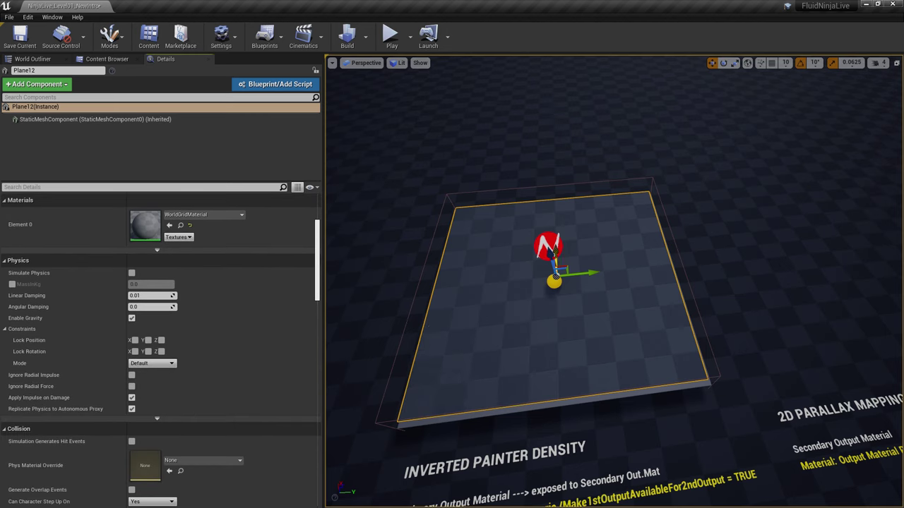
drag(551, 254, 549, 251)
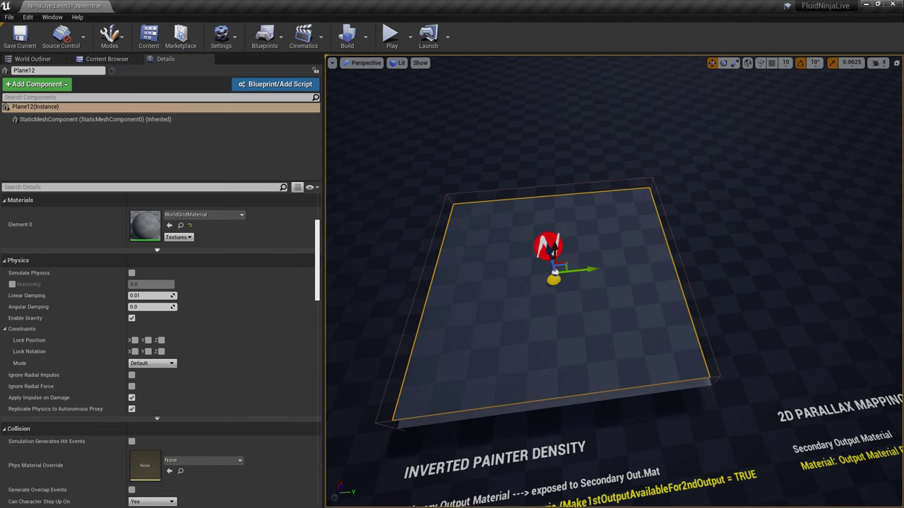
Set the moved plane's Collision Presets to NoCollision, and play the level to test painting into the overlaid sand before stopping it
scroll(151, 307, down, 5)
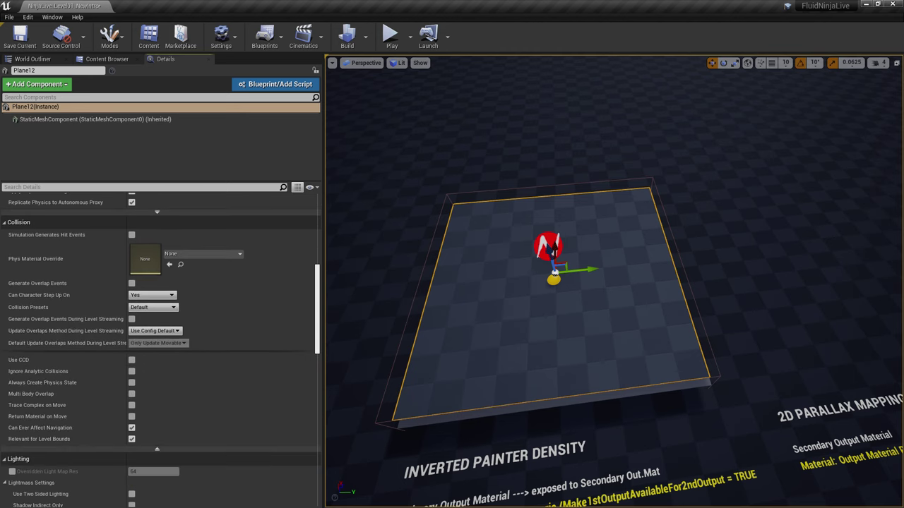
click(152, 307)
click(142, 327)
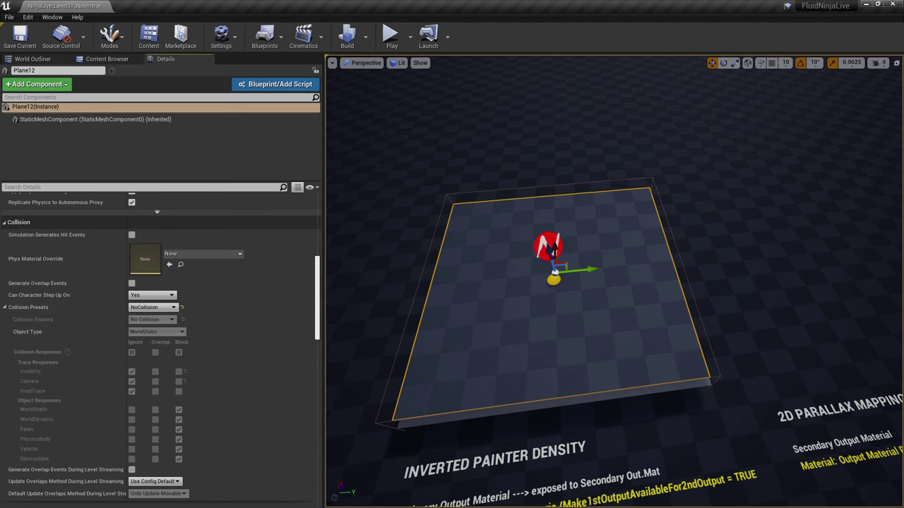
key(alt+p)
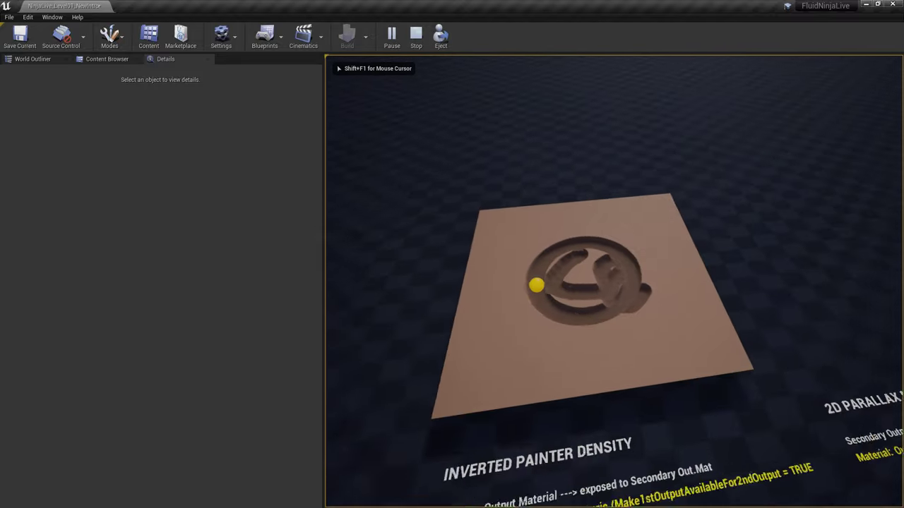
key(Escape)
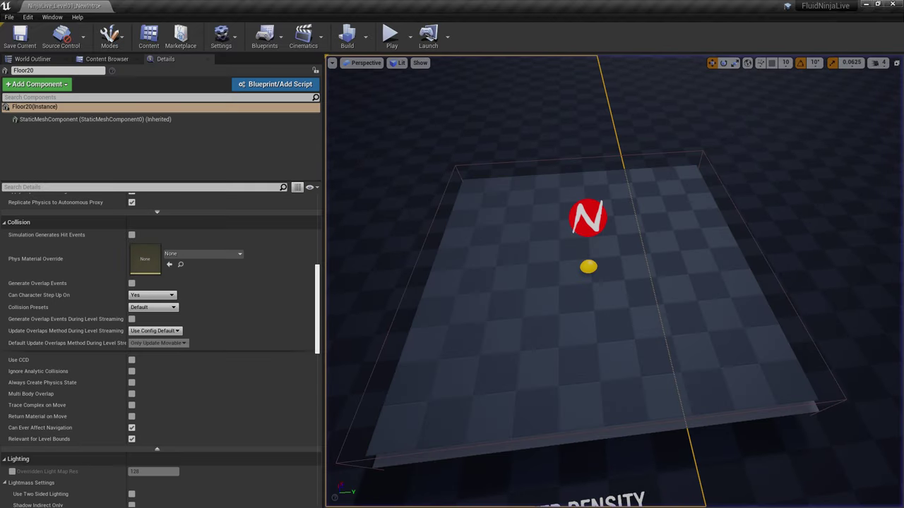
Inspect the painter actor and the overlaid plane, and play the level to examine the carved sand up close before stopping it
click(587, 218)
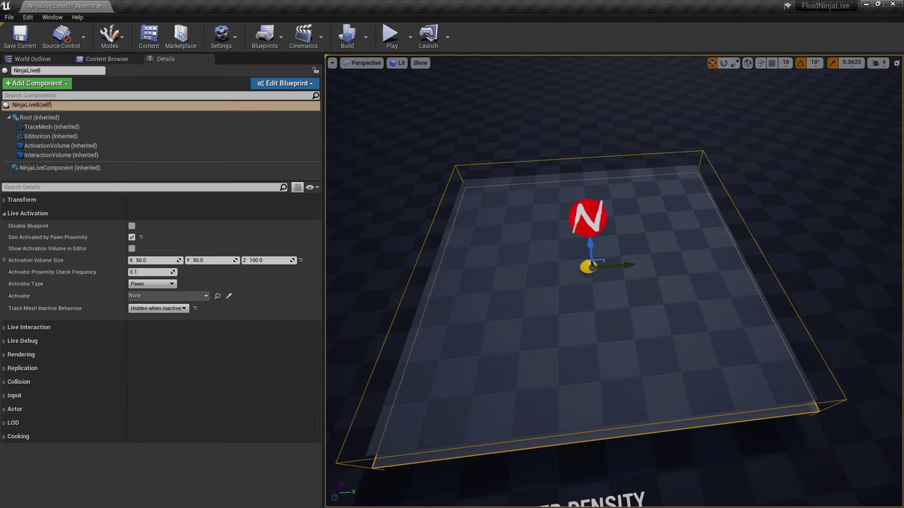
click(406, 219)
click(537, 318)
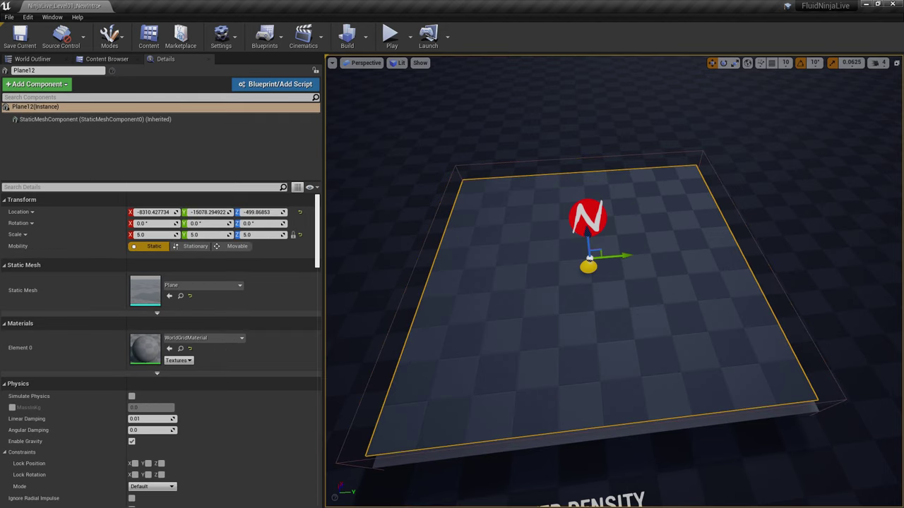
right_drag(588, 244, 540, 226)
key(alt+p)
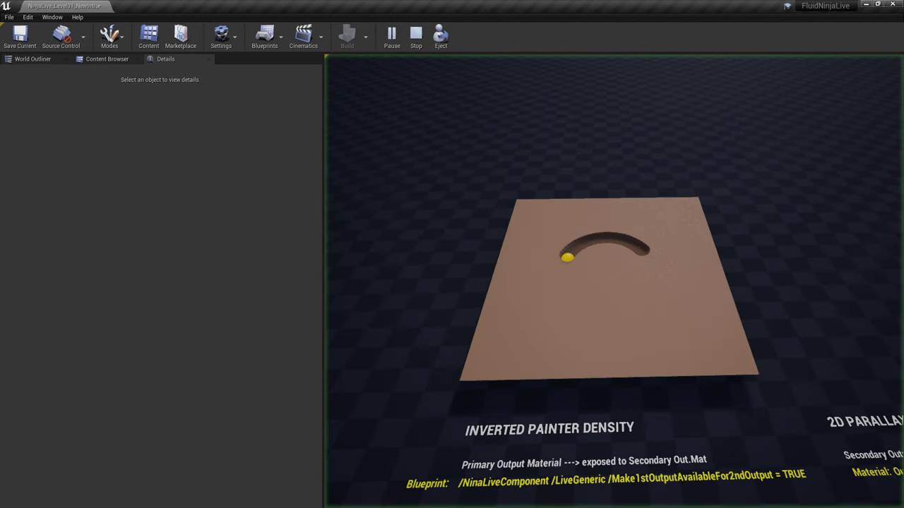
click(613, 281)
key(w)
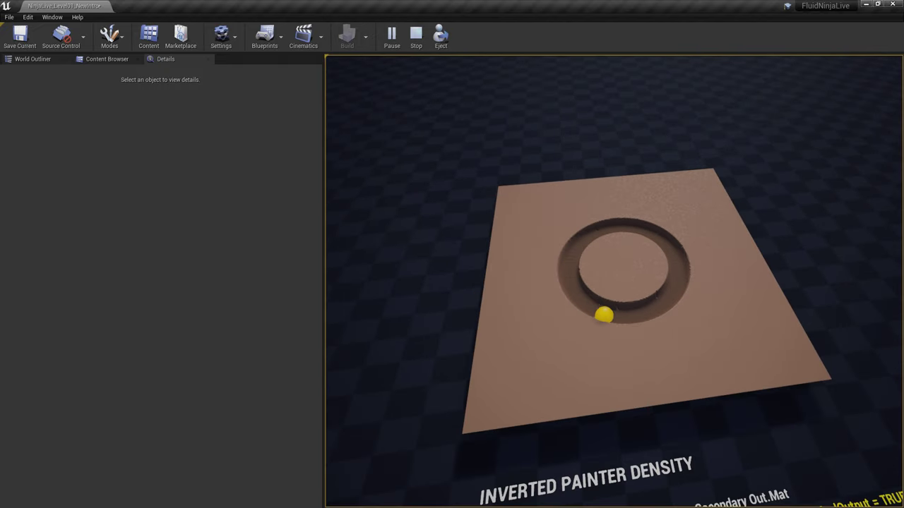
key(Escape)
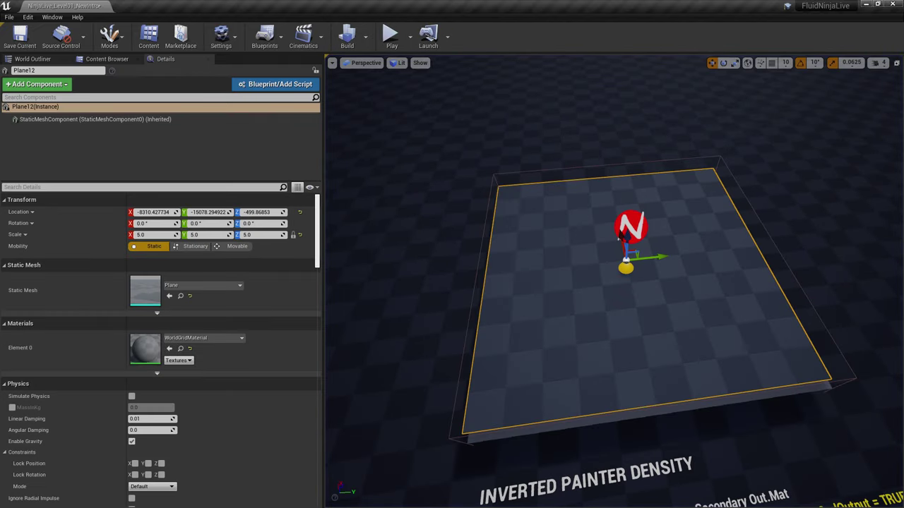
Go to the 2D Raymarching example and examine its simulation plane and description up close
click(424, 254)
right_drag(424, 254, 409, 254)
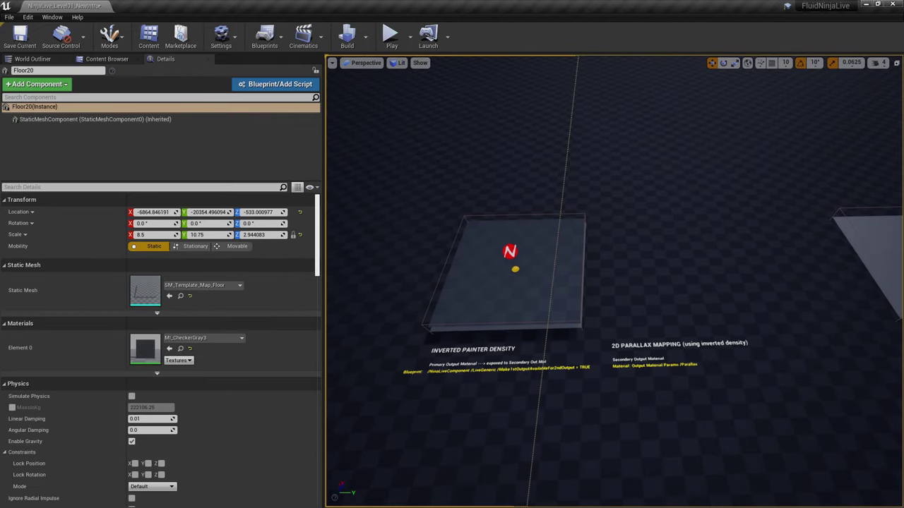
key(d)
key(w)
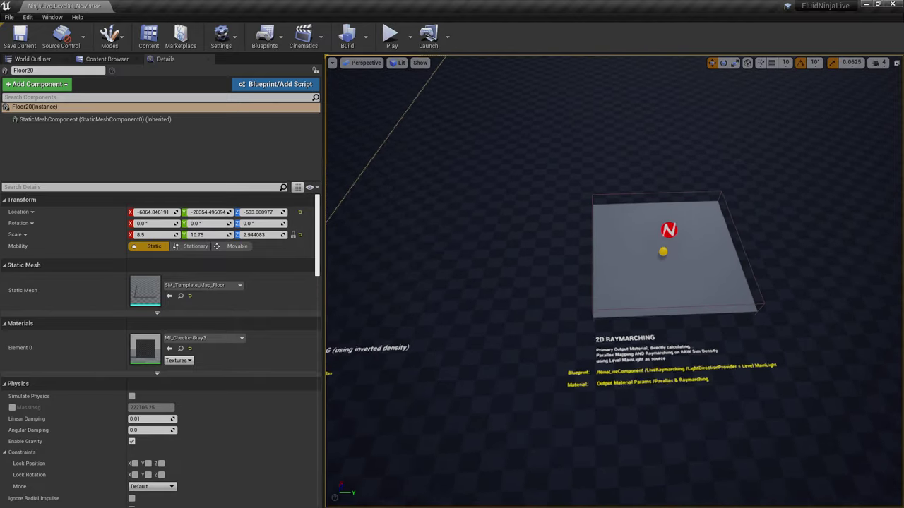
key(d)
key(w)
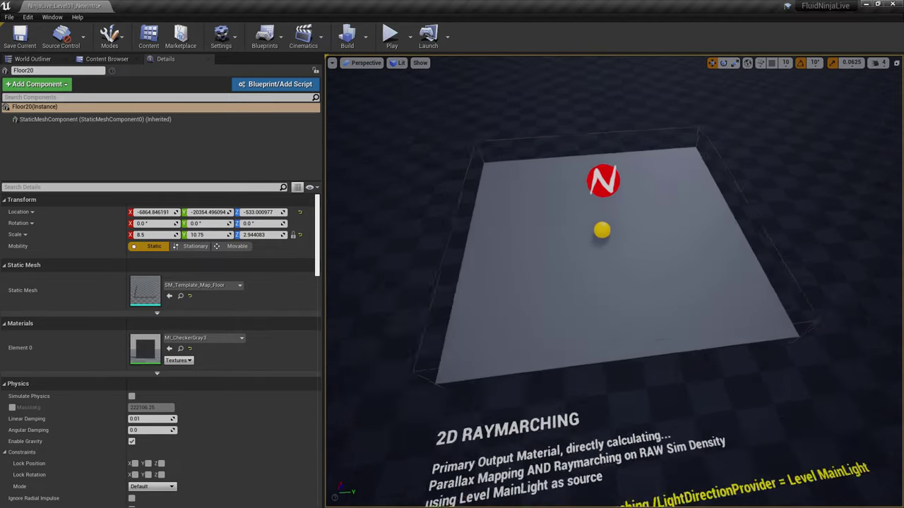
Open the NinjaLive_Level10A_FluidblastTranslucent level from the Tutorial/Levels folder
key(s)
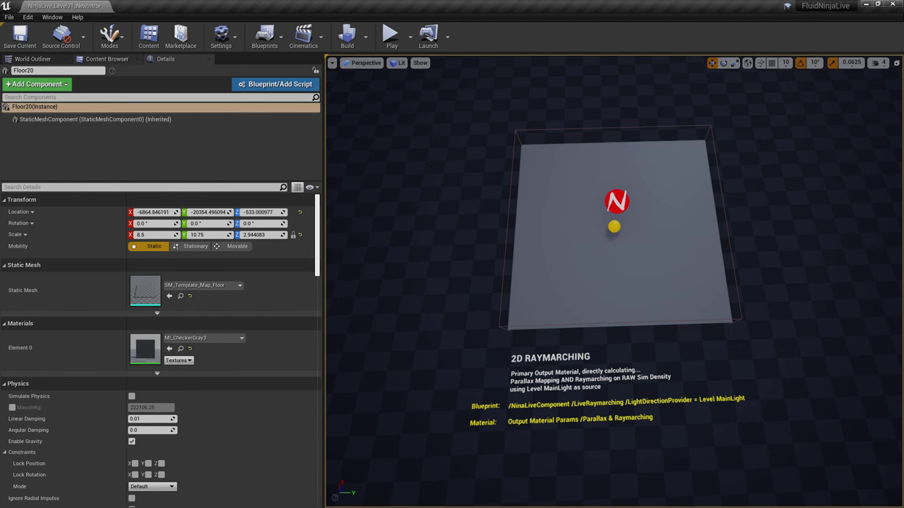
click(110, 59)
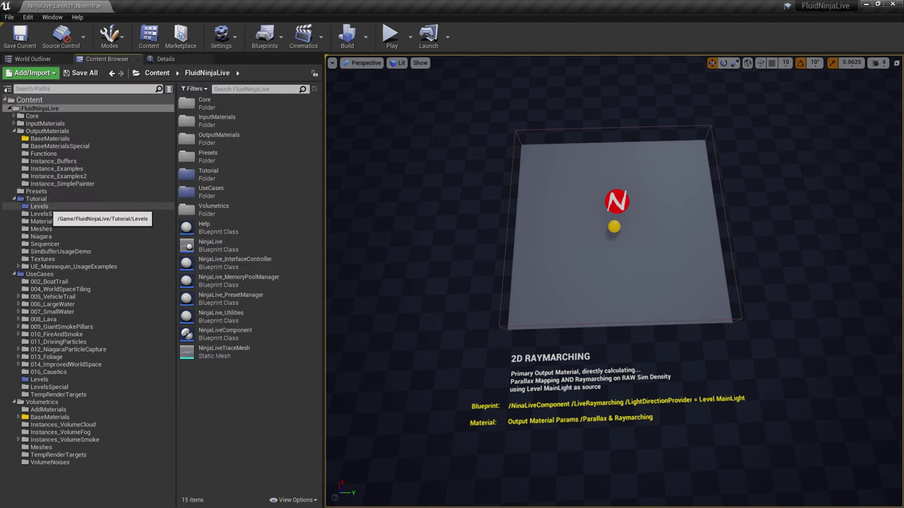
click(40, 206)
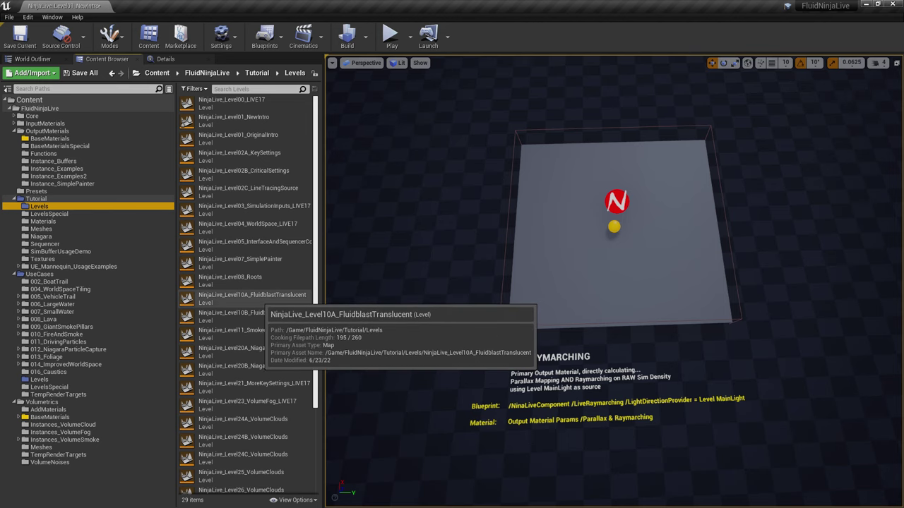
double_click(276, 298)
click(540, 346)
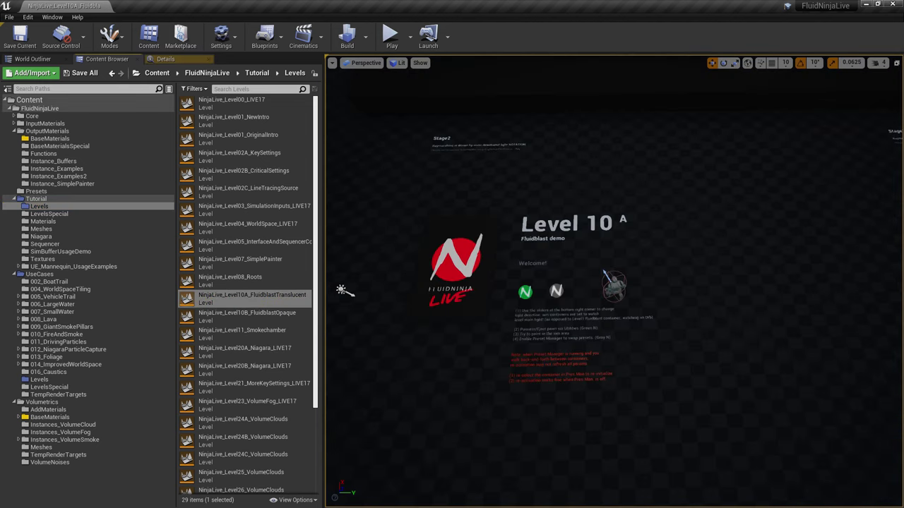
Play the Fluidblast level full screen, lower the third slider to near its minimum, and run the character through the raymarched fluid containers
key(F11)
key(alt+p)
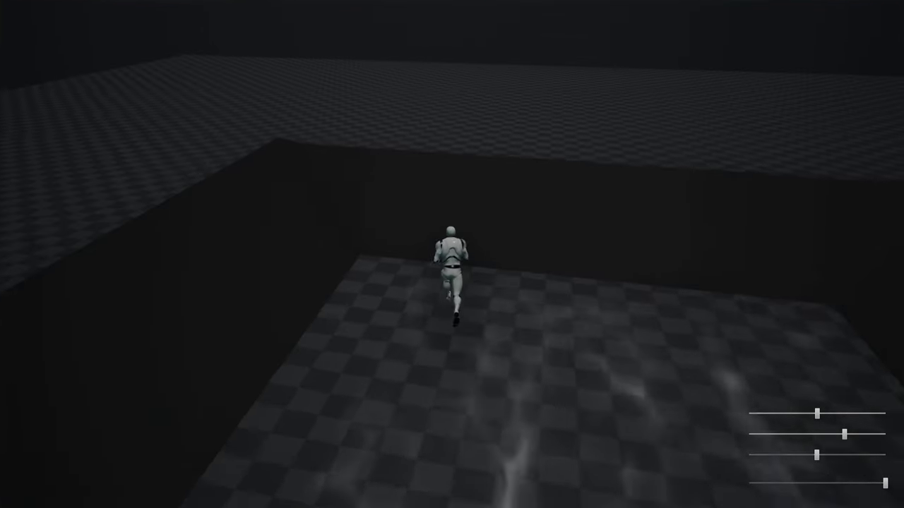
key(w)
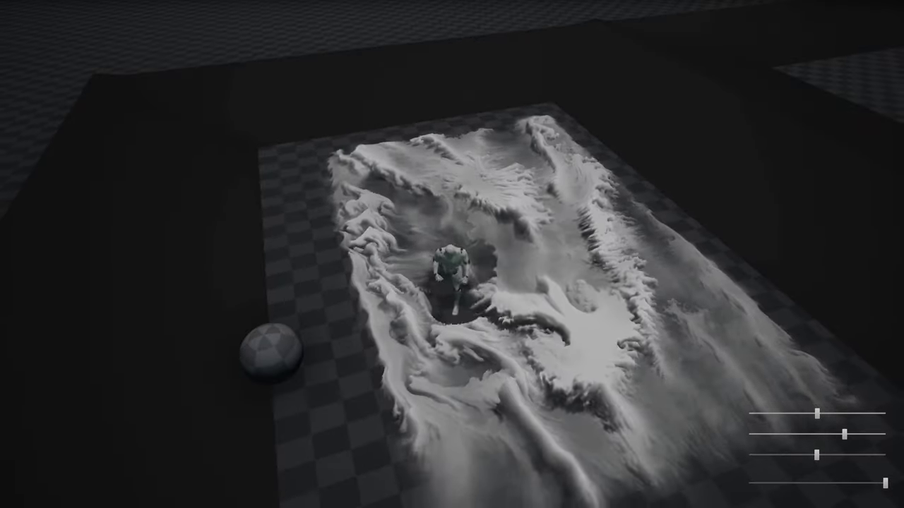
drag(817, 456, 766, 455)
key(w)
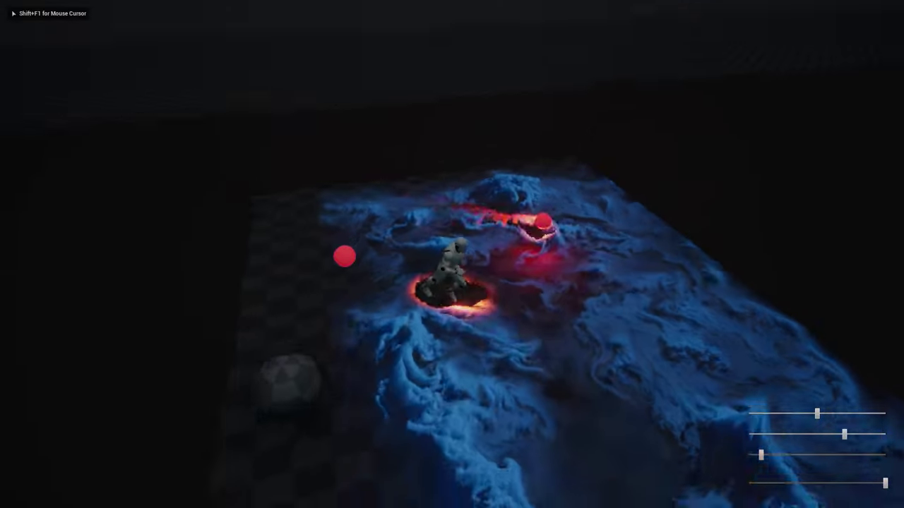
key(s)
key(a)
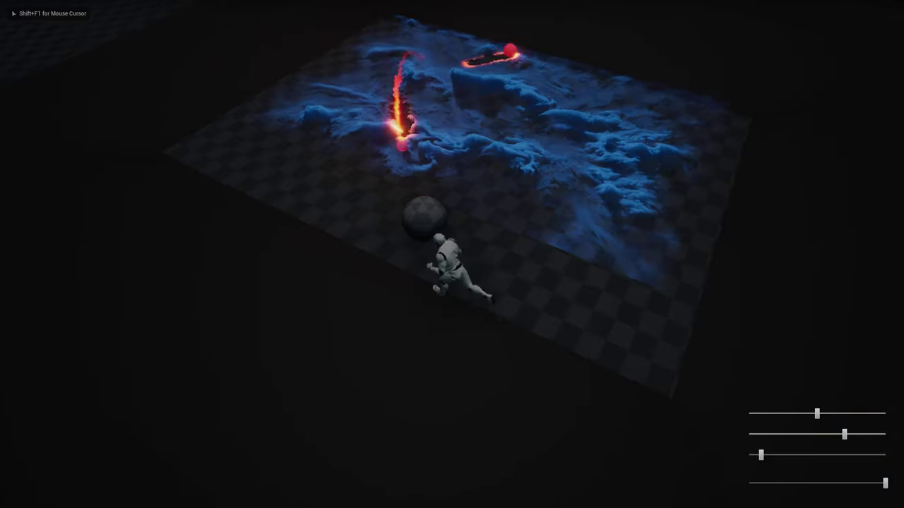
key(w)
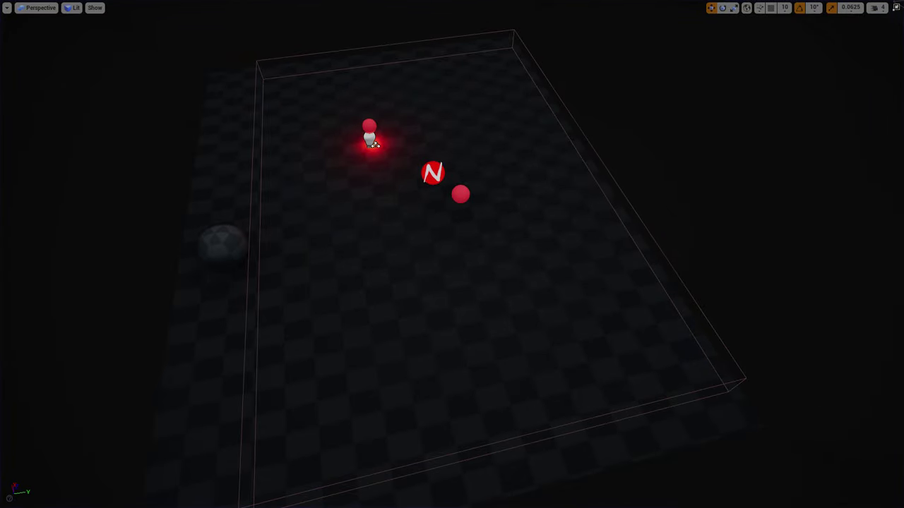
Select the Container2_FluidblastBlue actor and examine the Live Raymarching settings of its NinjaLiveComponent
click(433, 174)
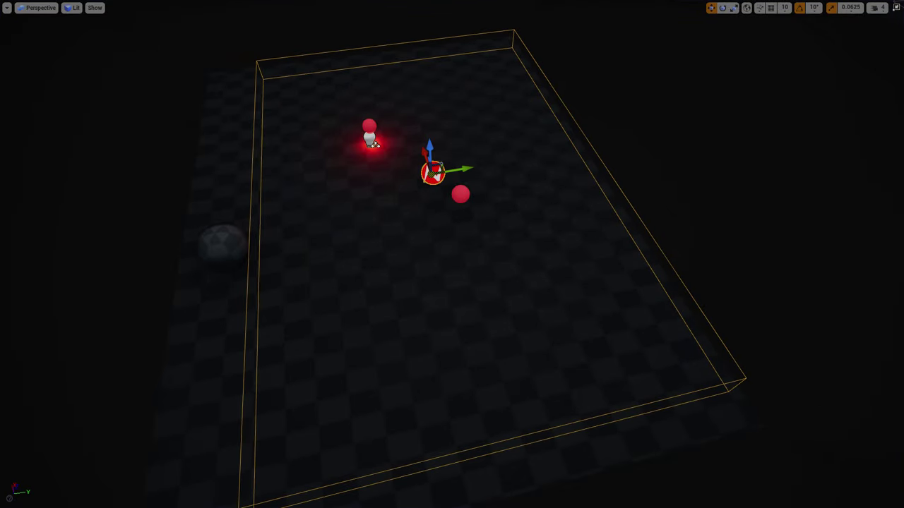
key(F11)
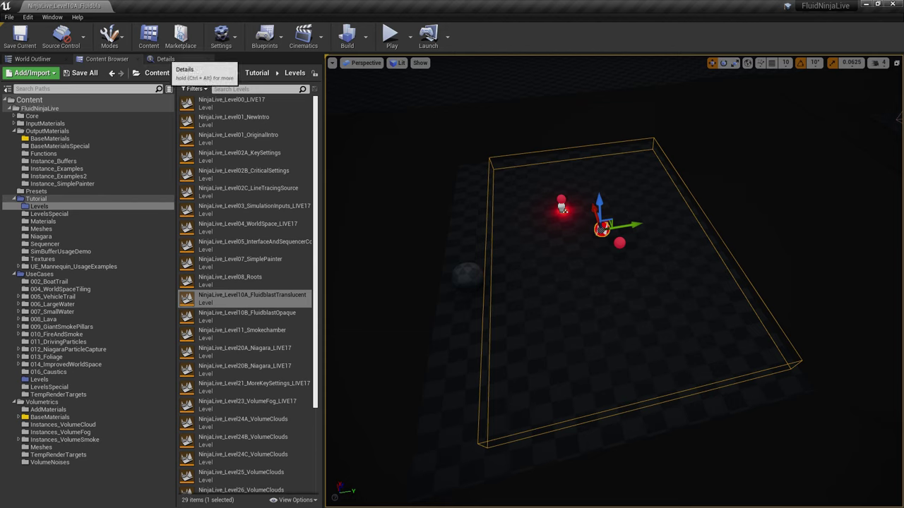
click(165, 59)
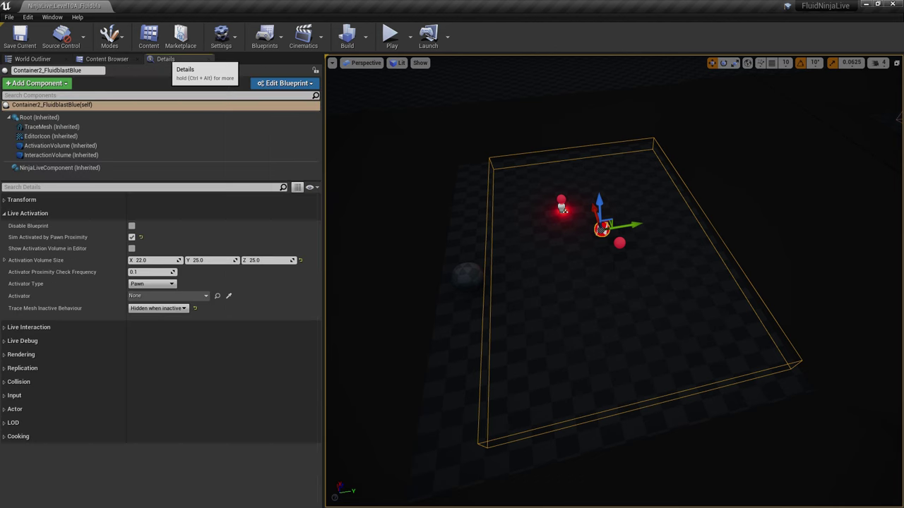
click(60, 168)
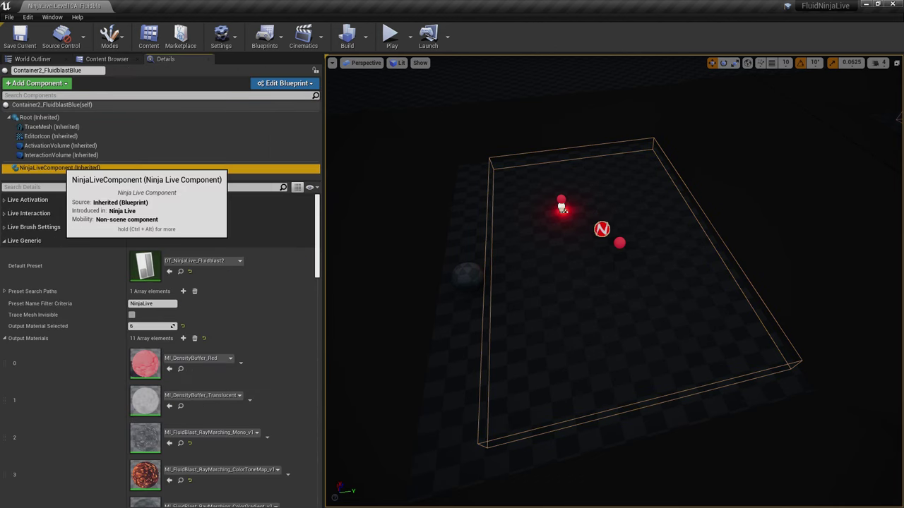
click(24, 240)
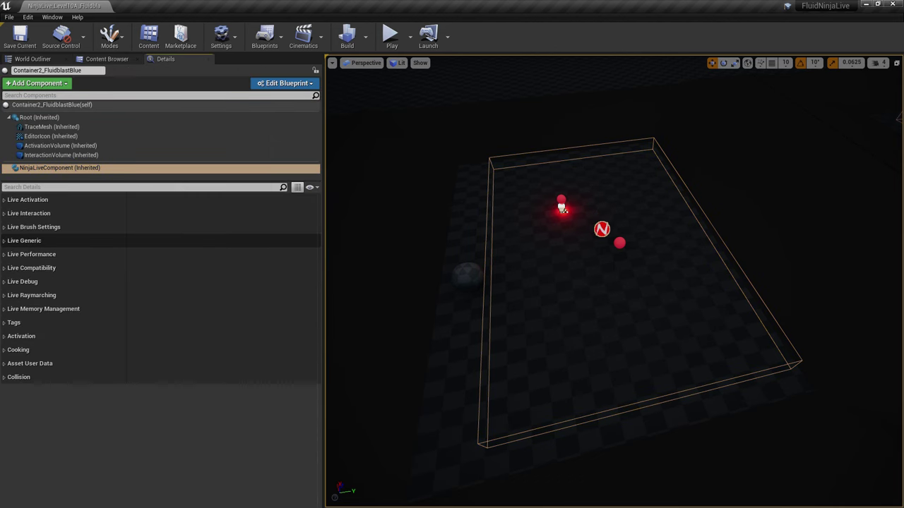
click(32, 295)
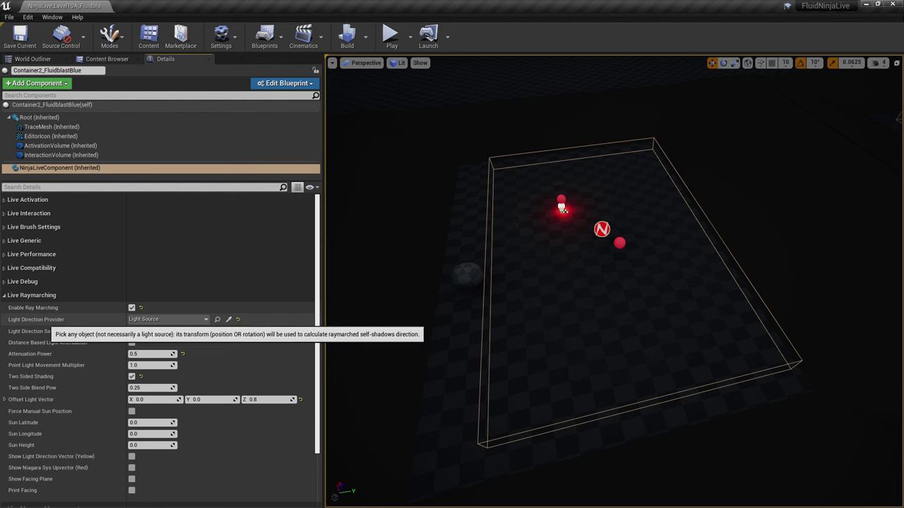
Reopen the NinjaLive_Level01_NewIntro level, and play it to watch the 2D Raymarching simulation before stopping it
click(107, 59)
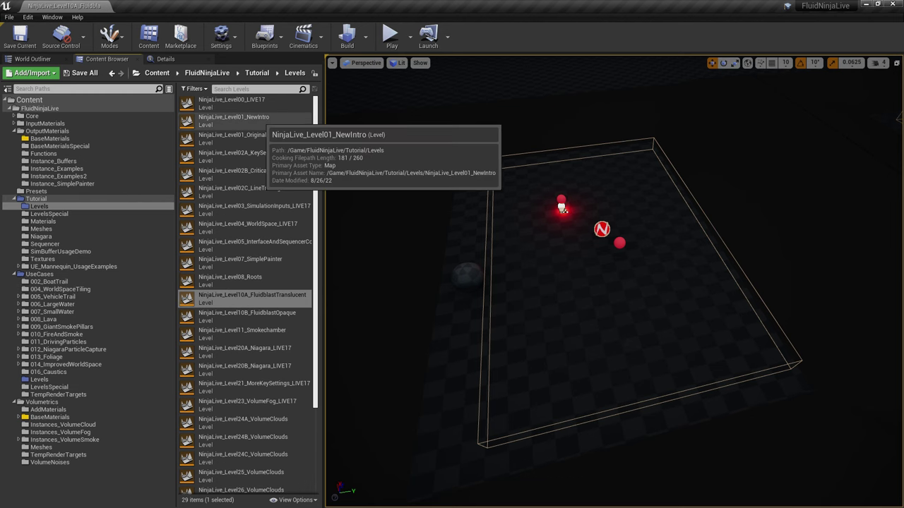
double_click(237, 121)
key(d)
mouse_move(613, 283)
right_down()
mouse_move(678, 271)
mouse_move(614, 275)
mouse_move(625, 275)
right_up()
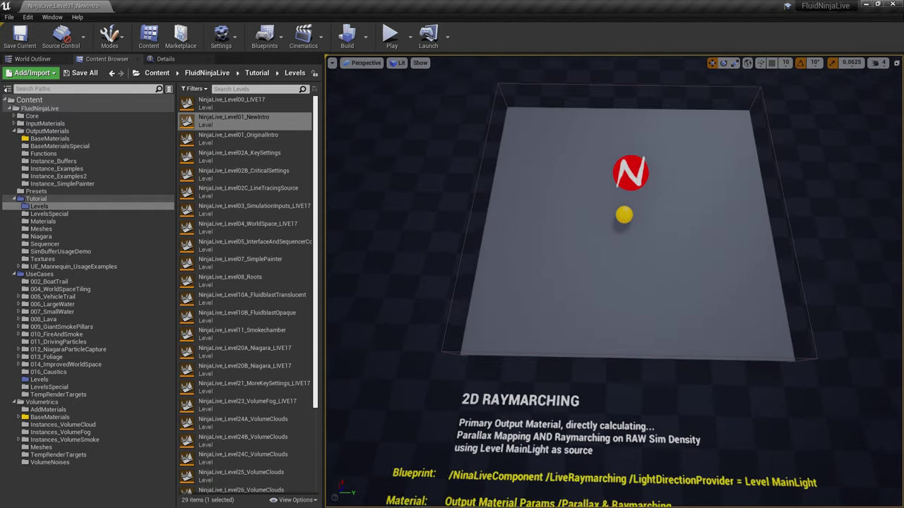
key(alt+p)
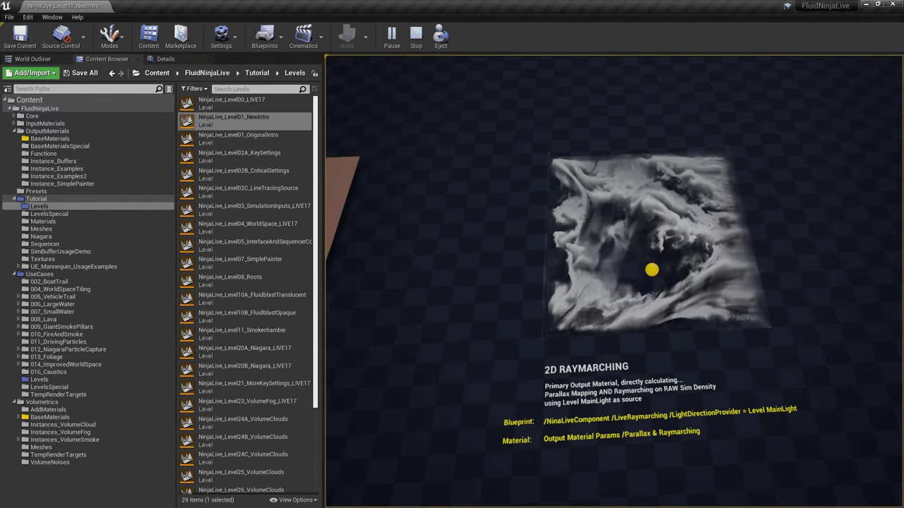
key(Escape)
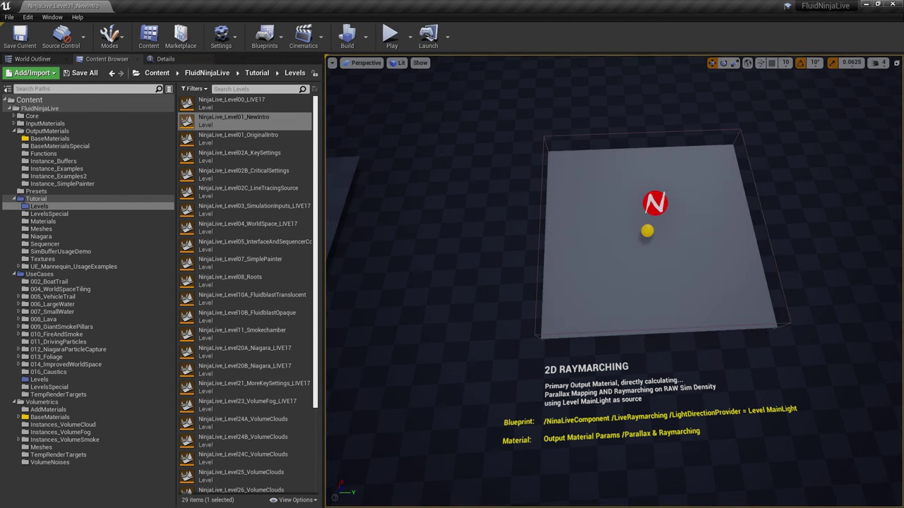
Select the 2D Raymarching actor and examine the Output Materials array in its NinjaLiveComponent's Live Generic settings
click(653, 207)
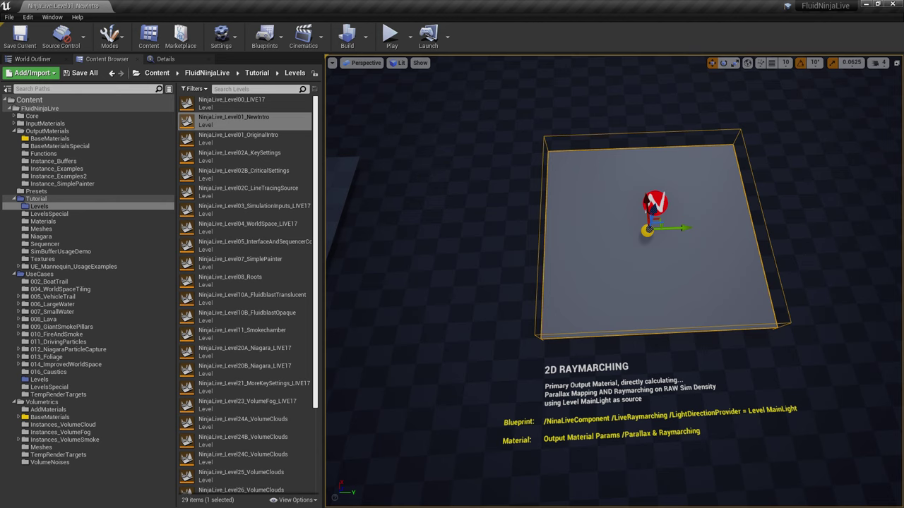
click(165, 59)
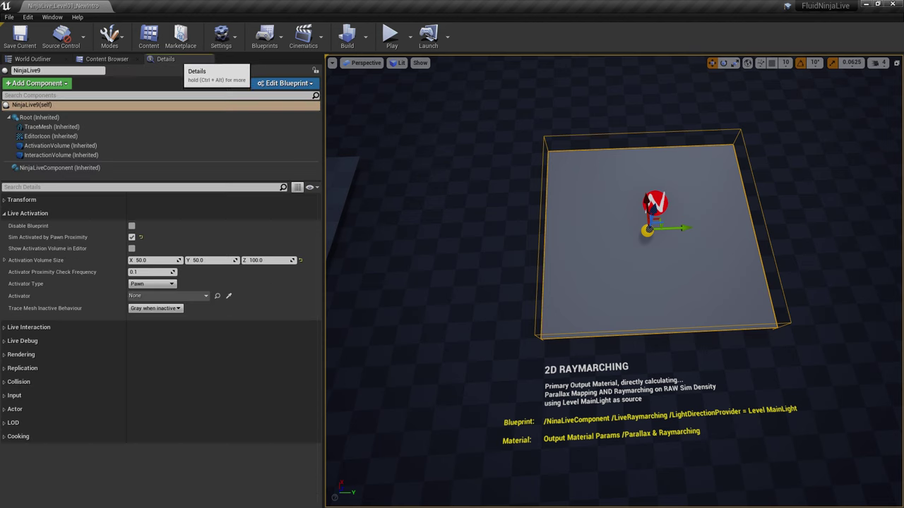
click(120, 168)
click(31, 295)
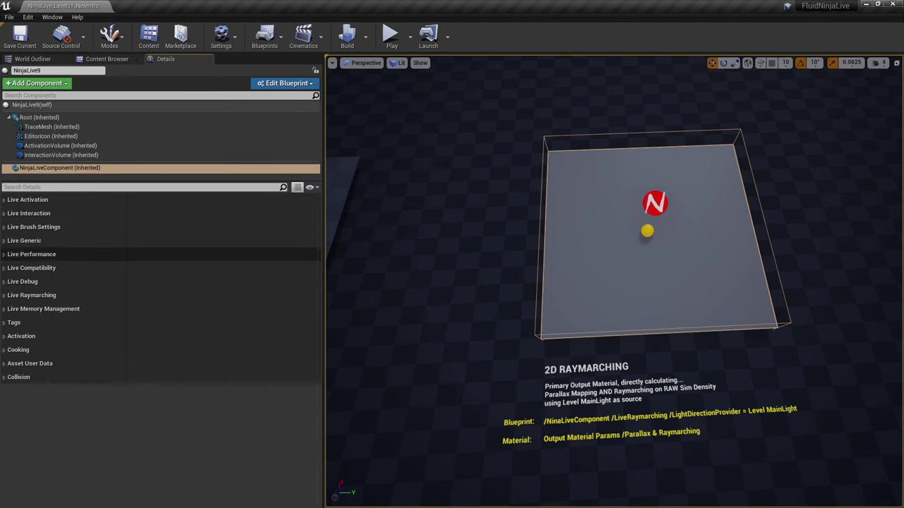
click(25, 241)
scroll(71, 353, down, 4)
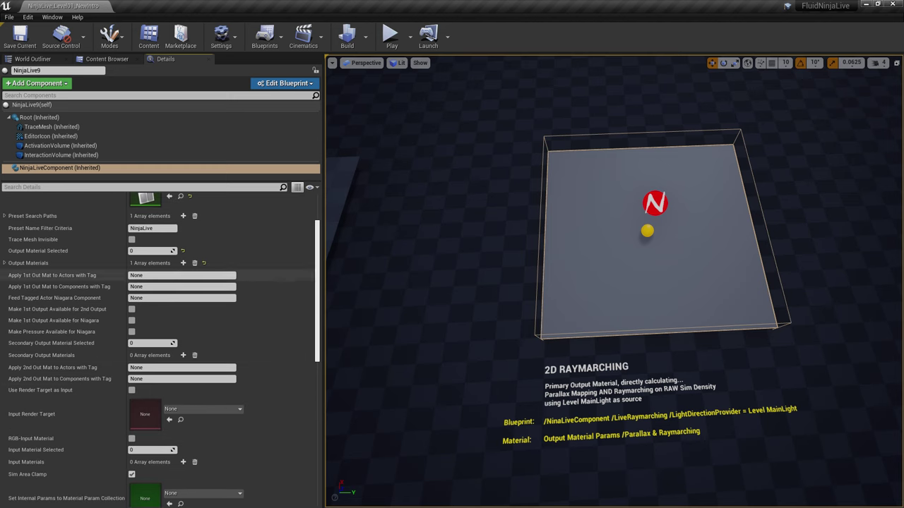
click(4, 262)
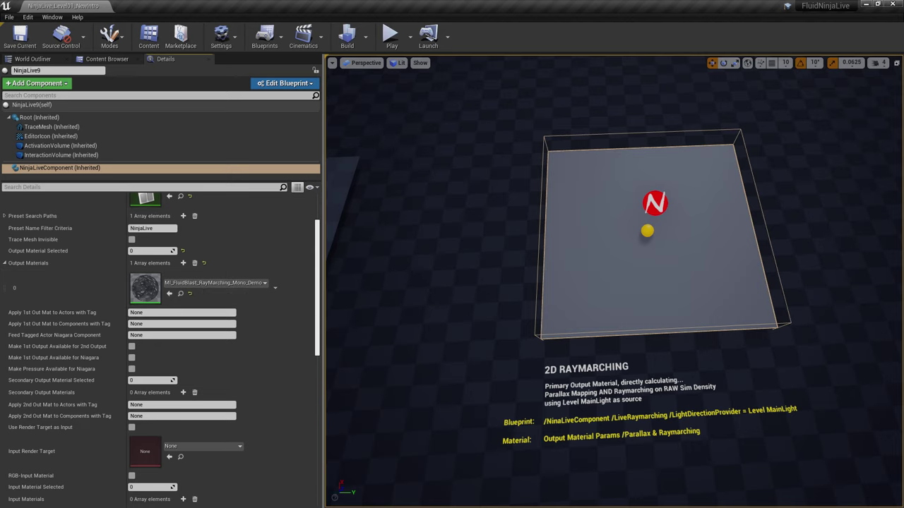
Examine the 2D Raymarching component's Live Raymarching settings and its light direction provider, and stop the playing level
scroll(161, 351, up, 2)
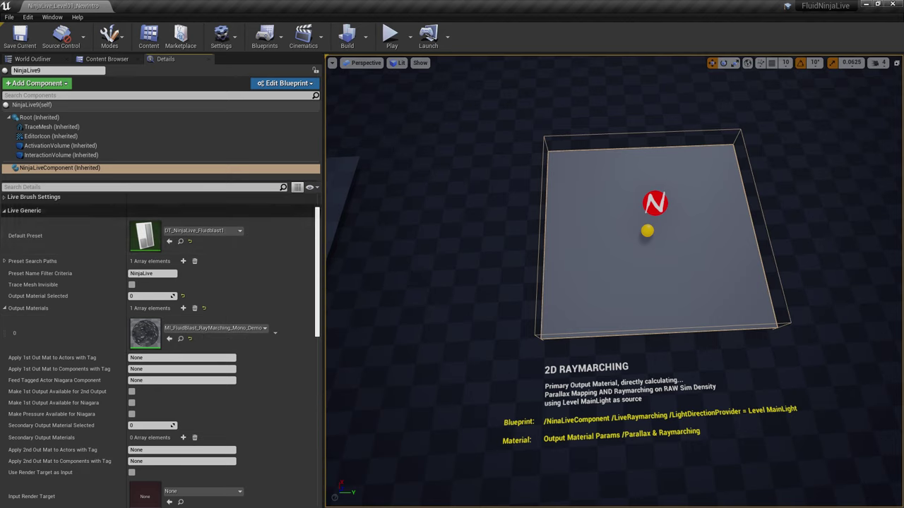
click(24, 210)
click(31, 295)
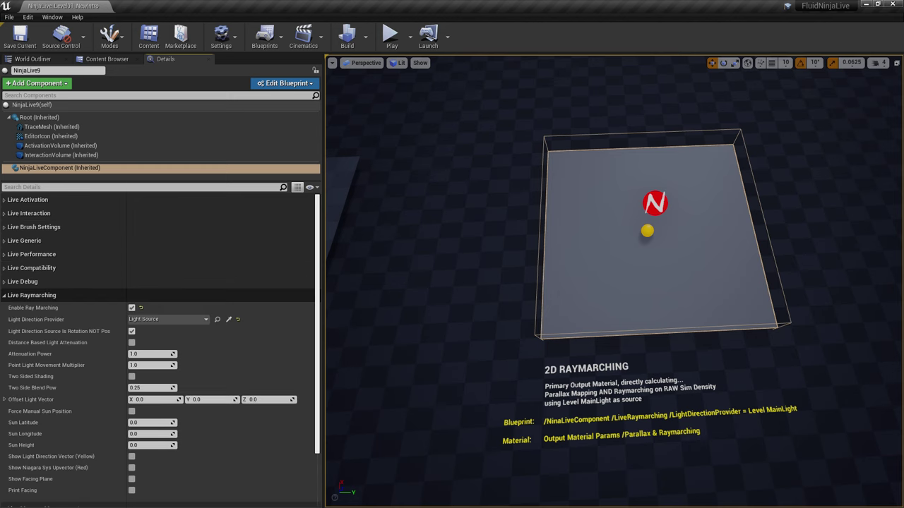
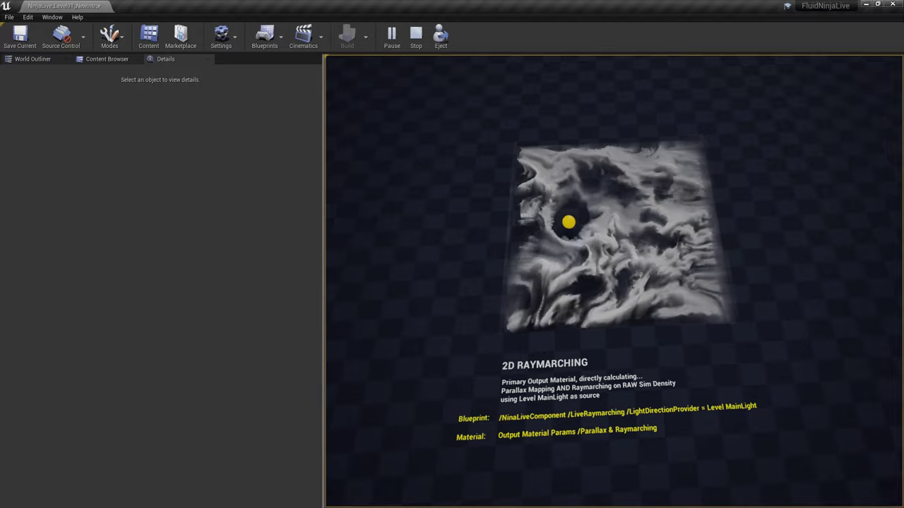
key(Escape)
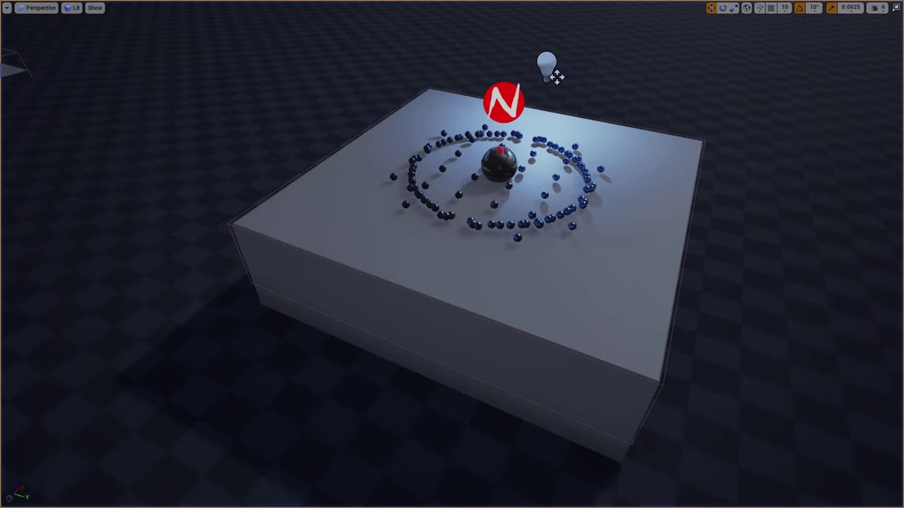
Select the box-shaped volume simulation actor and inspect its NinjaLiveComponent, VolumeSmokeComponent and NiagaraComponent settings
click(504, 103)
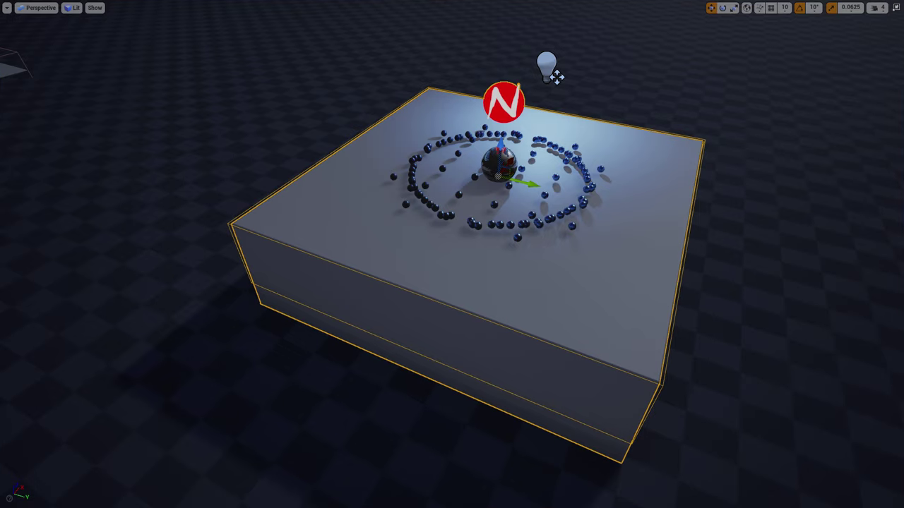
key(F11)
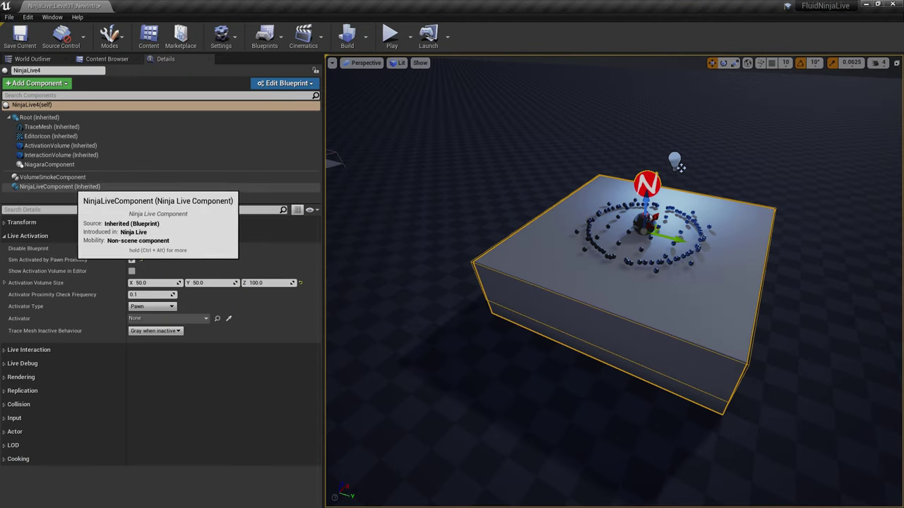
click(68, 187)
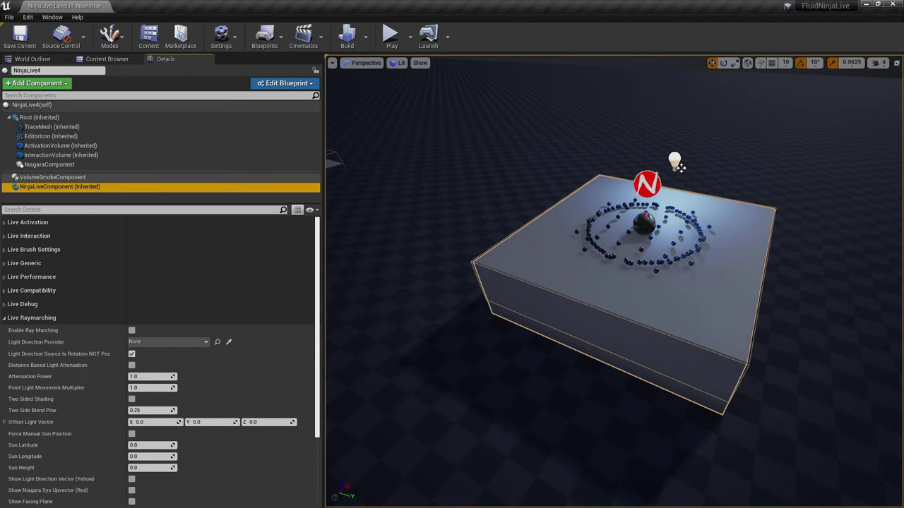
click(52, 177)
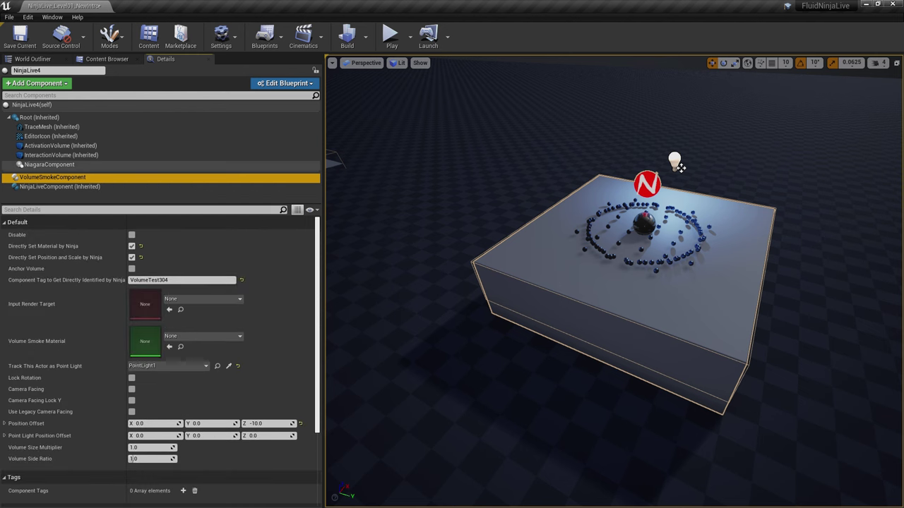
click(49, 165)
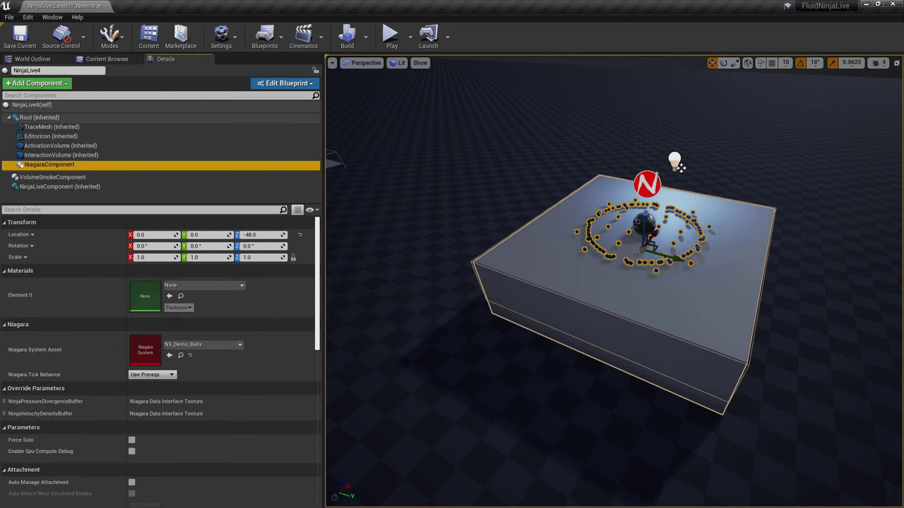
Go to the example with the hidden trace mesh and view it together with the neighbouring particle example full screen
right_drag(680, 168, 494, 106)
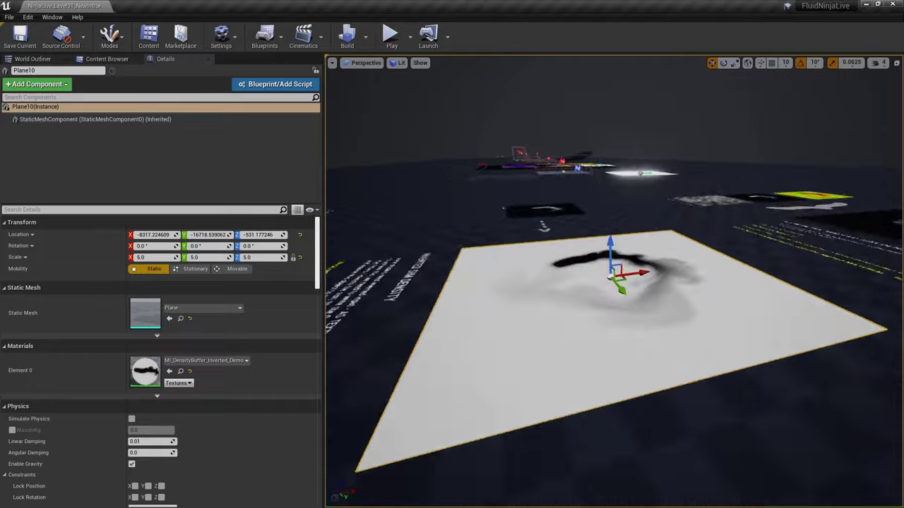
right_drag(615, 282, 567, 264)
key(F11)
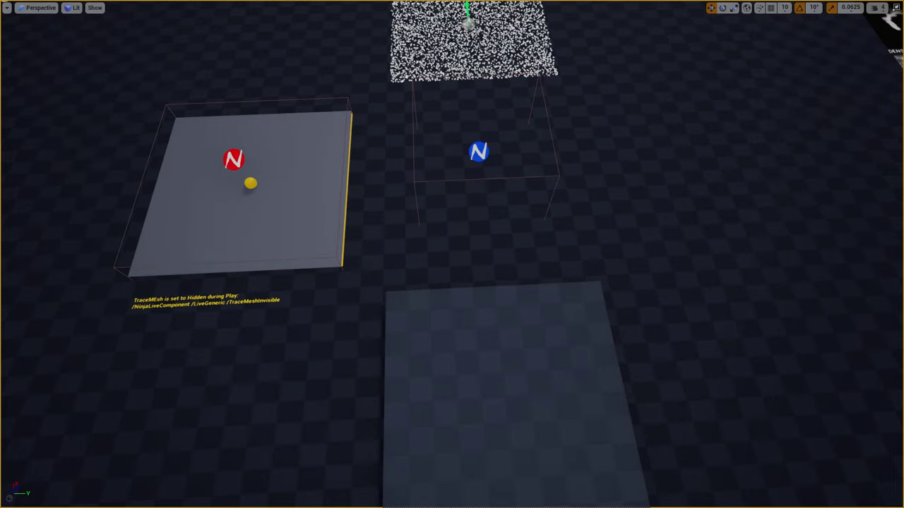
Play the level to watch the hidden trace mesh simulation drive the particles, volume smoke and surface, and stop it
key(alt+p)
key(s)
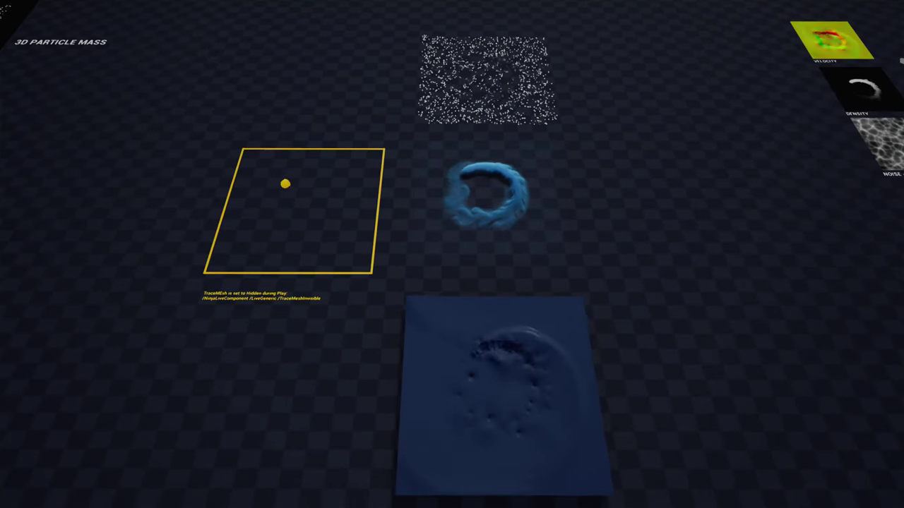
key(Escape)
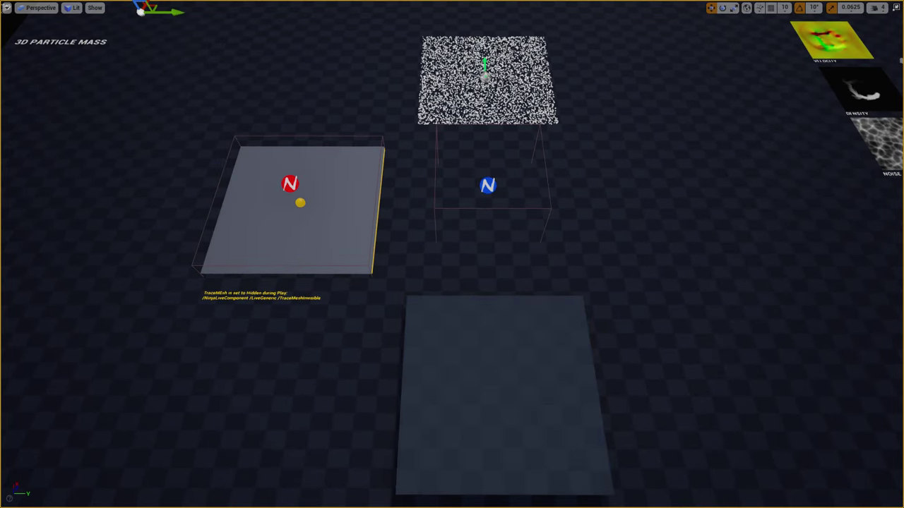
Inspect the Stage 7 simulation actor and its driven targets in turn: the plane, the volume smoke container and the Niagara particle grid
click(290, 184)
key(F11)
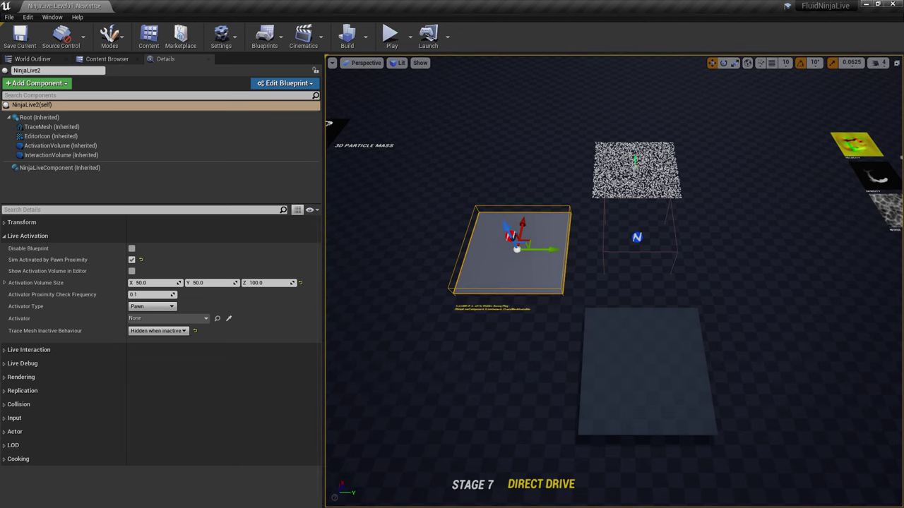
click(639, 374)
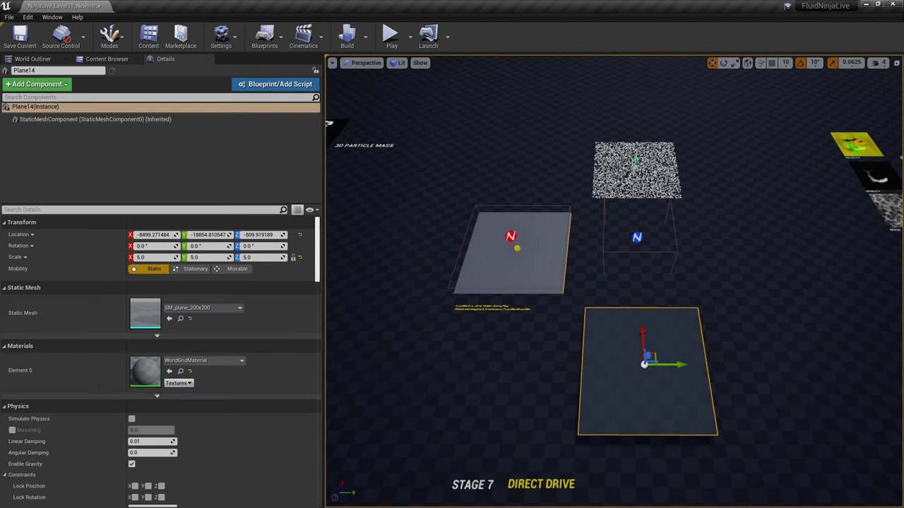
click(637, 237)
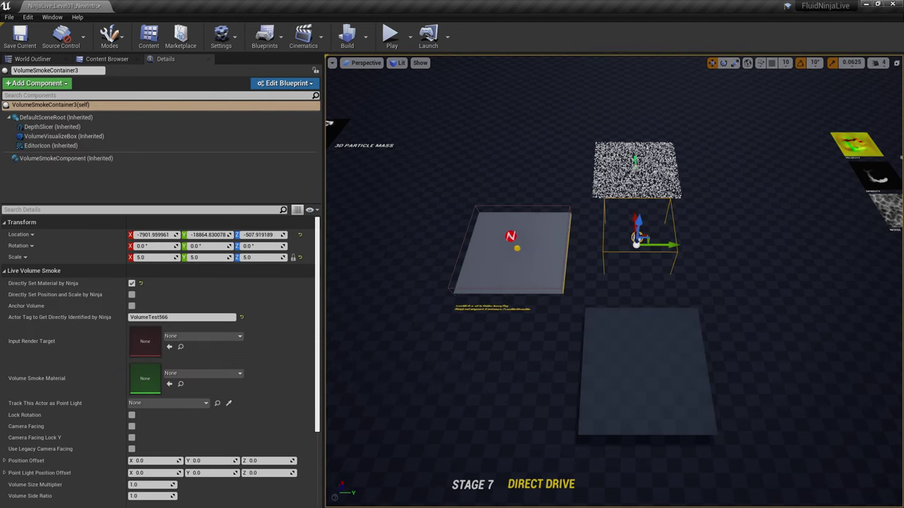
click(635, 165)
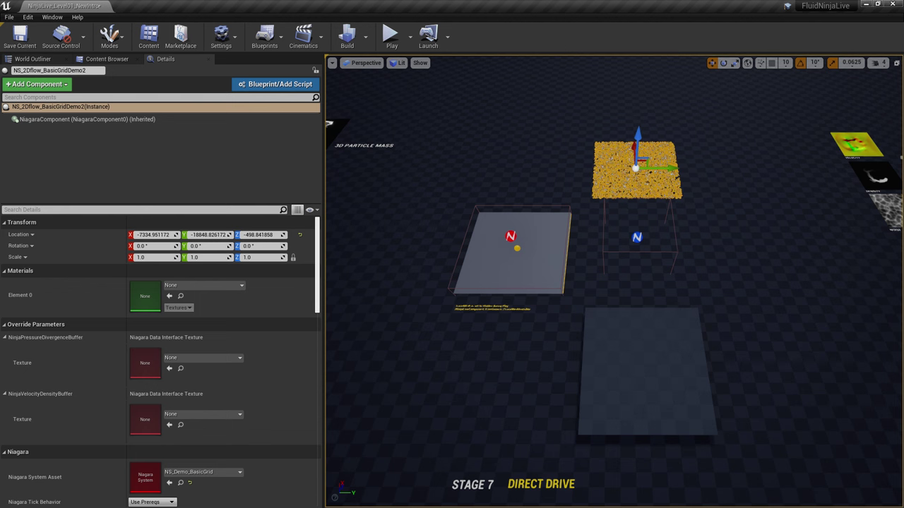
click(636, 161)
Select the Stage 7 simulation actor, and select its plane, smoke container and Niagara targets as a group
ctrl+alt+drag(521, 380, 758, 279)
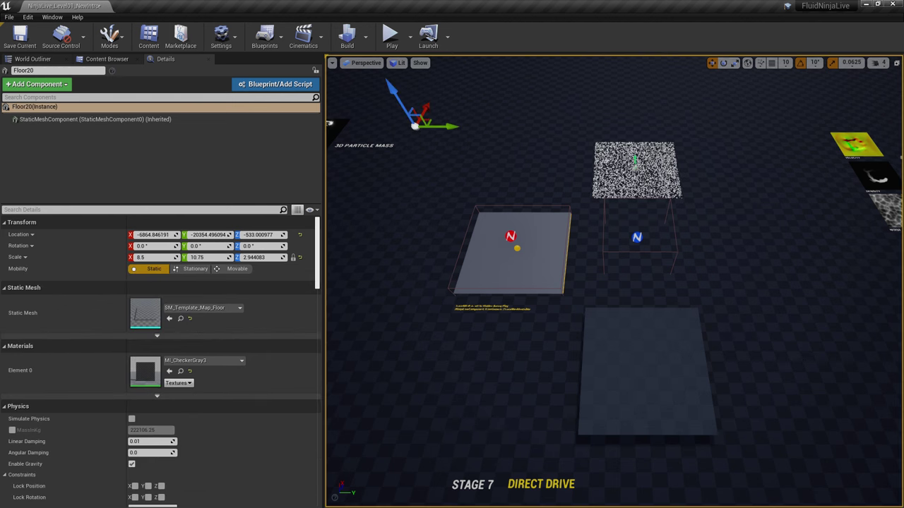
click(511, 237)
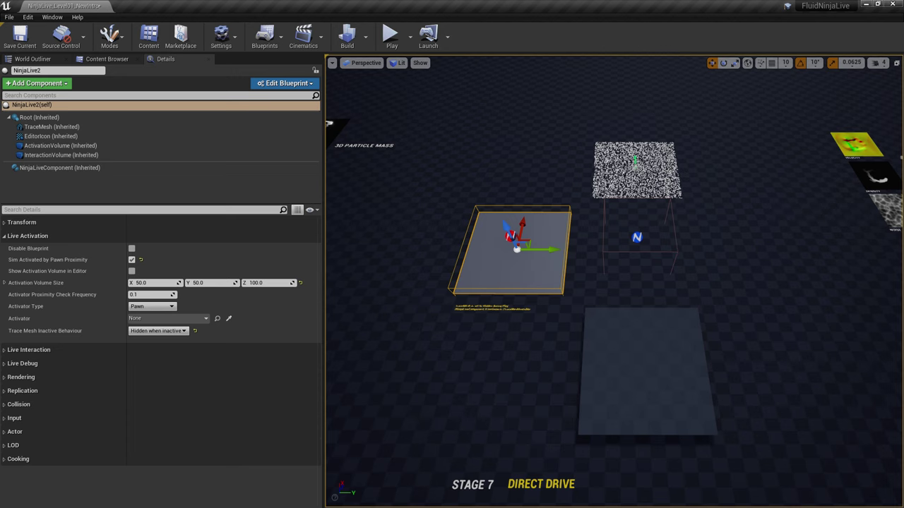
ctrl+alt+drag(579, 428, 579, 428)
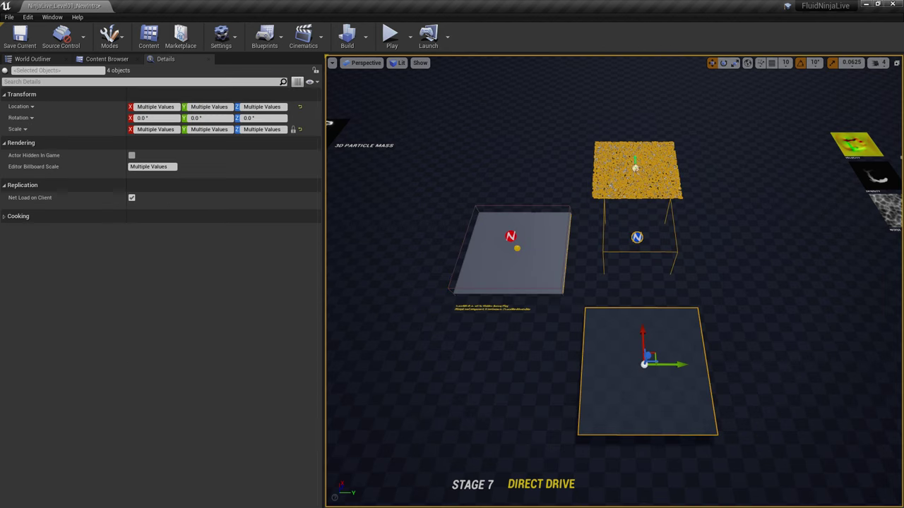
Go to the Stage 9 box-shaped simulation actor, select it and frame it up close
click(544, 396)
right_drag(544, 395, 695, 308)
click(698, 200)
key(f)
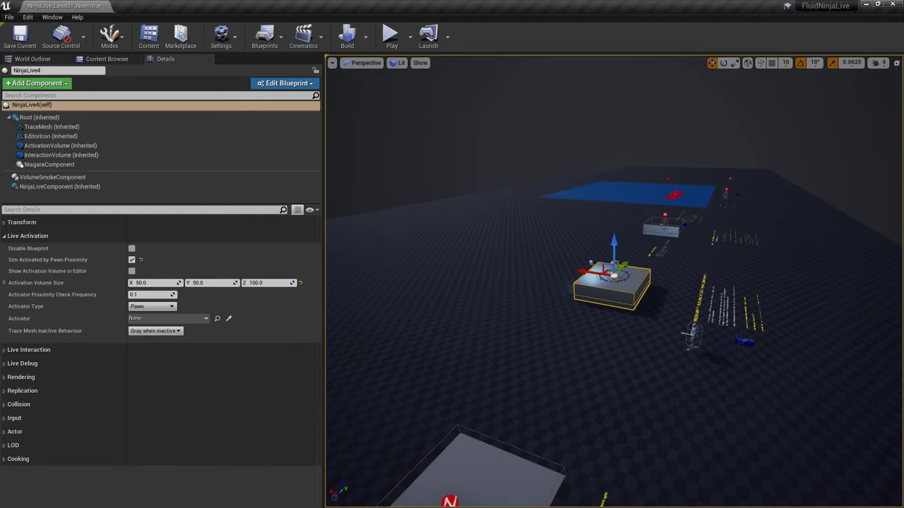
right_drag(698, 200, 635, 291)
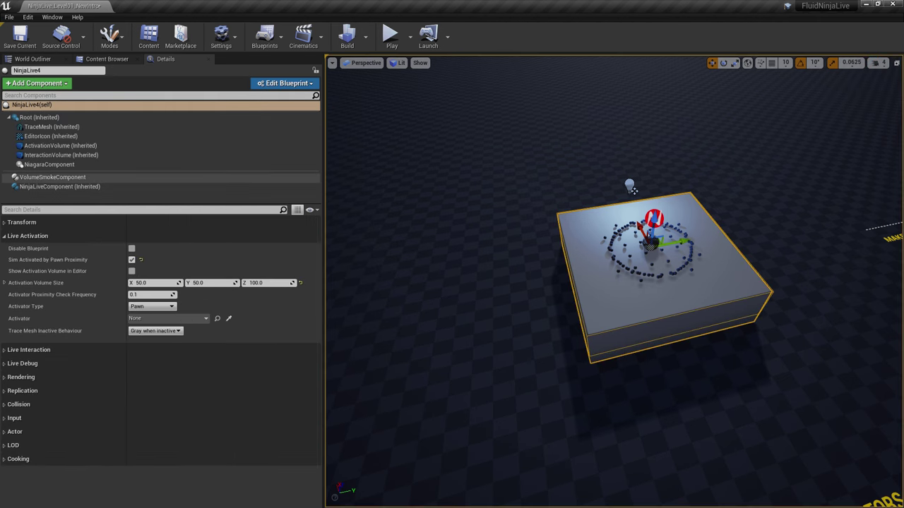
Inspect the Stage 9 actor's VolumeSmokeComponent, NiagaraComponent and TraceMesh
click(77, 178)
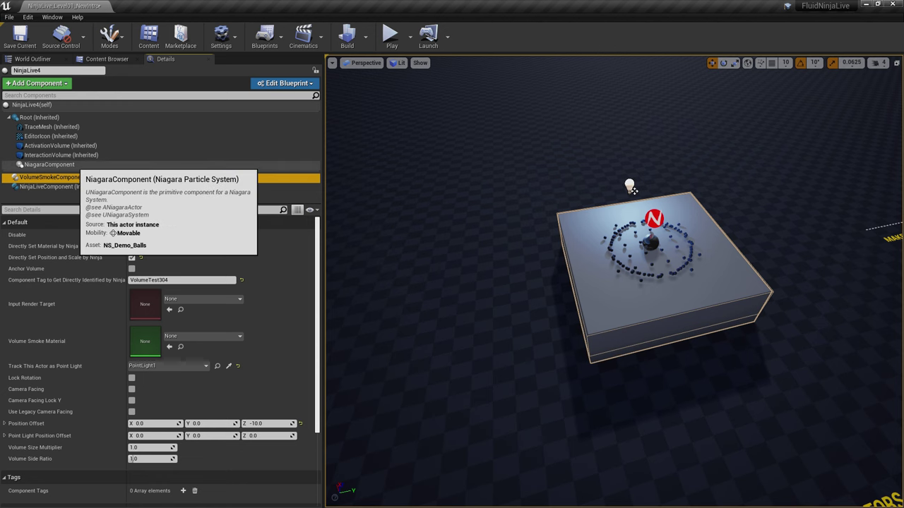
click(70, 164)
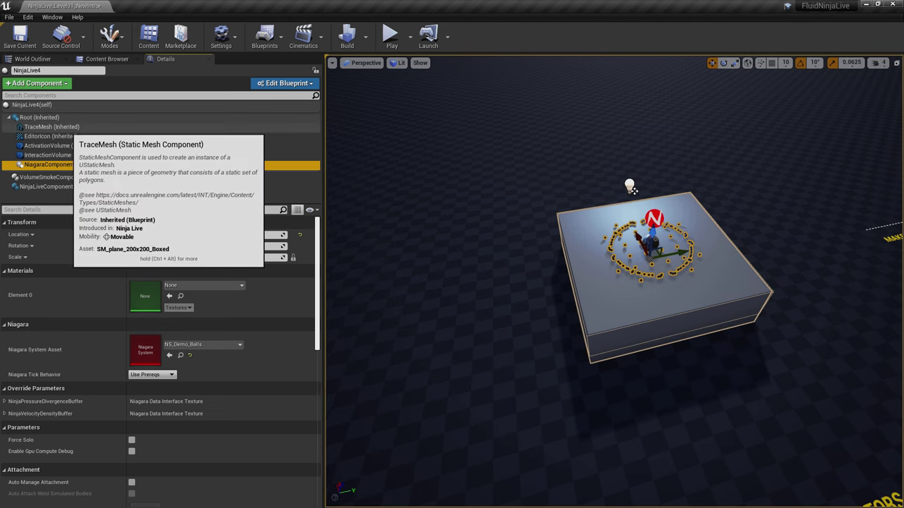
click(66, 127)
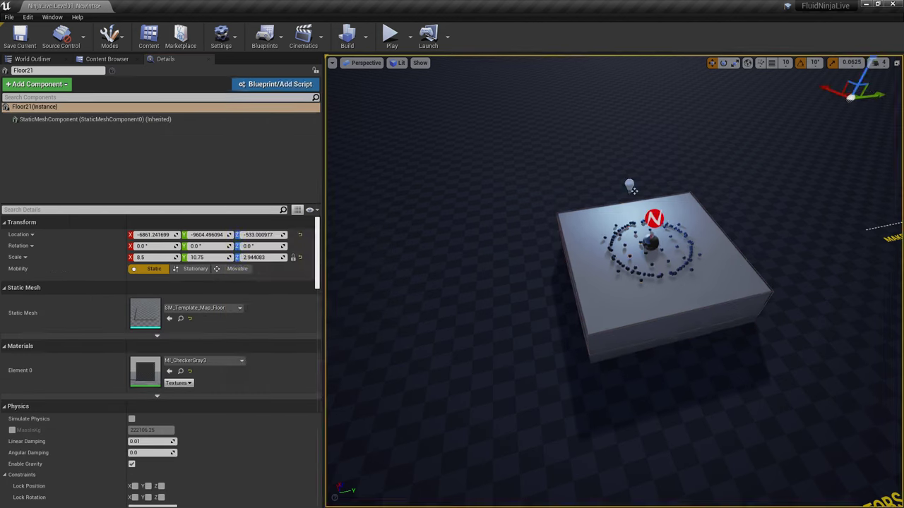
Play the Stage 9 box simulation full screen, stop it, and select its actor in the normal editor layout
key(F11)
key(alt+p)
key(w)
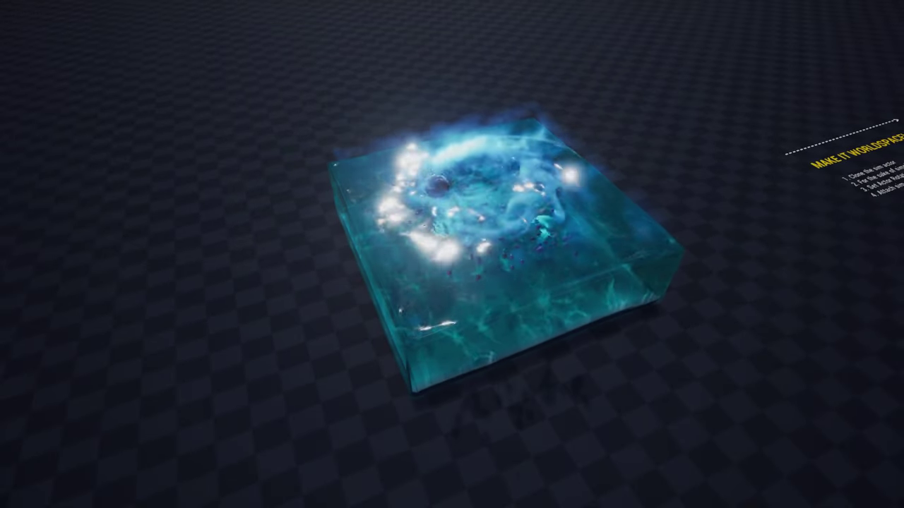
key(Escape)
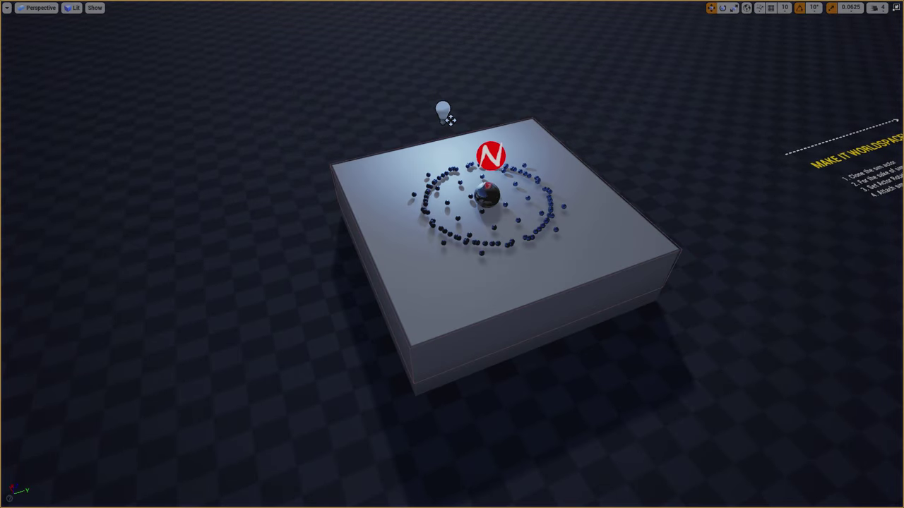
click(447, 117)
key(F11)
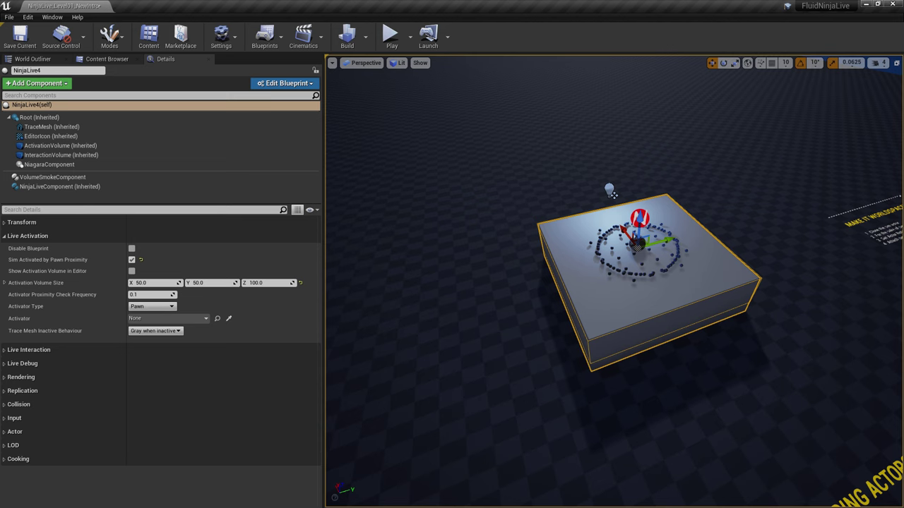
Switch to the browser, review the Live 1.7 features in the manual and the new features tutorial video, and return to Unreal Editor
key(alt+Tab)
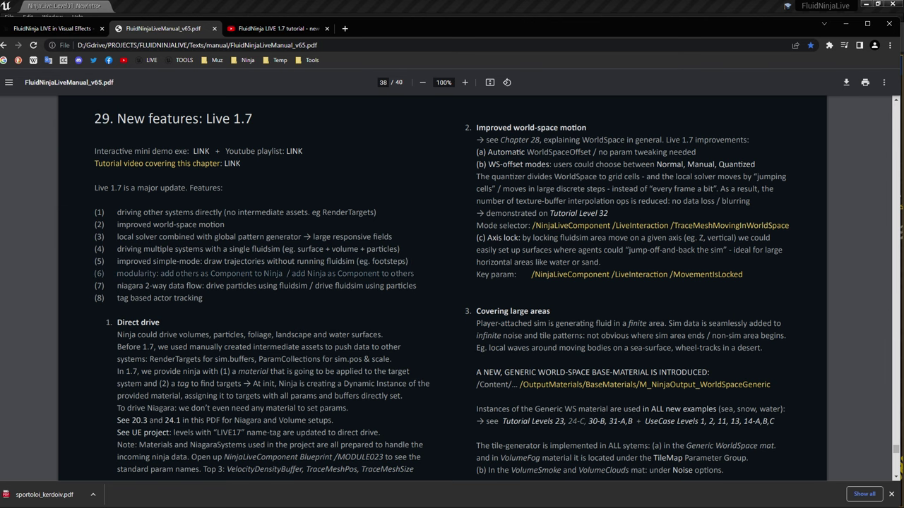
scroll(442, 289, down, 10)
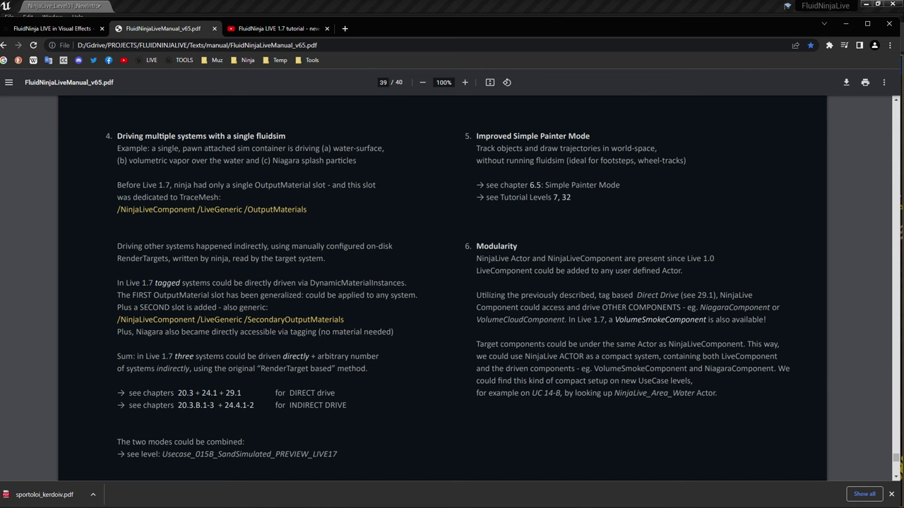
click(275, 29)
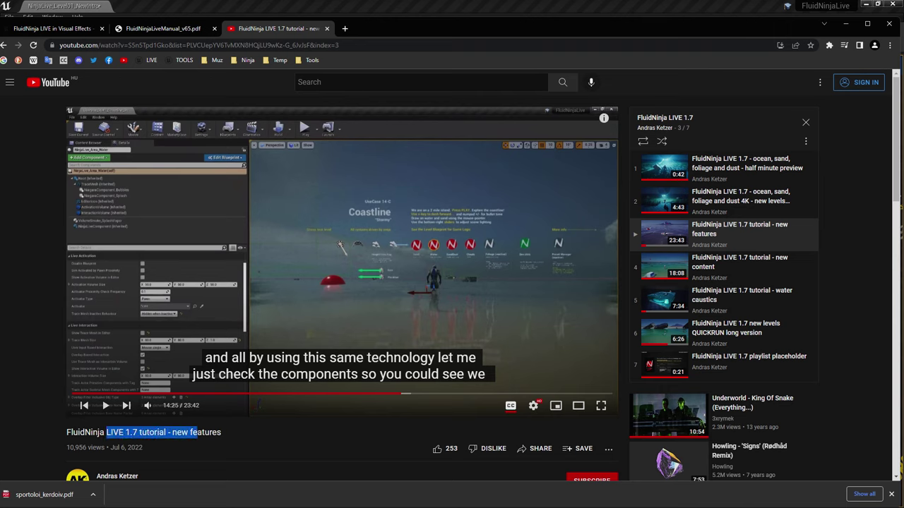
click(233, 433)
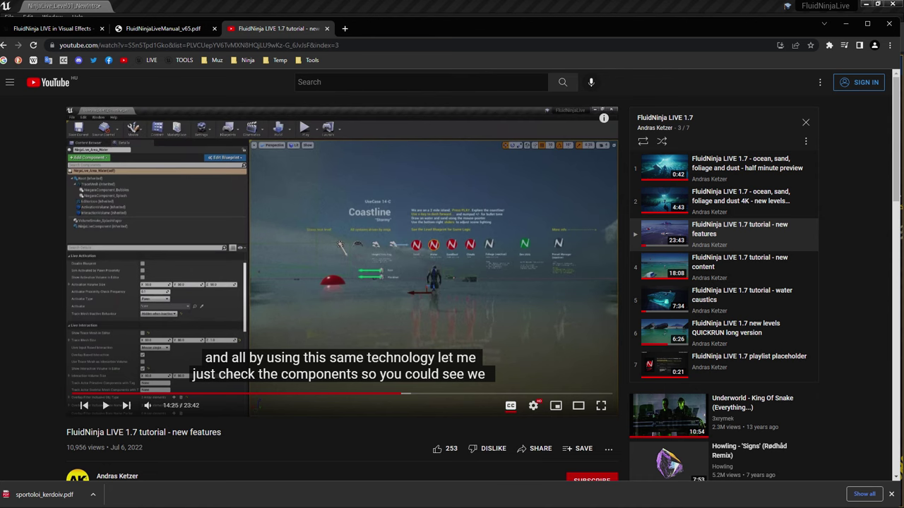
key(alt+Tab)
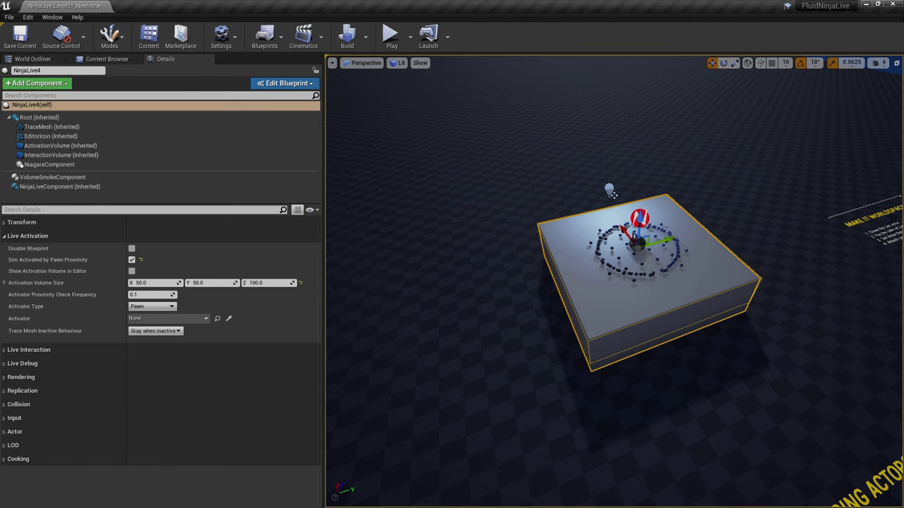
Run the Stage 9 box simulation full screen once more, stop it and restore the editor layout
key(alt+s)
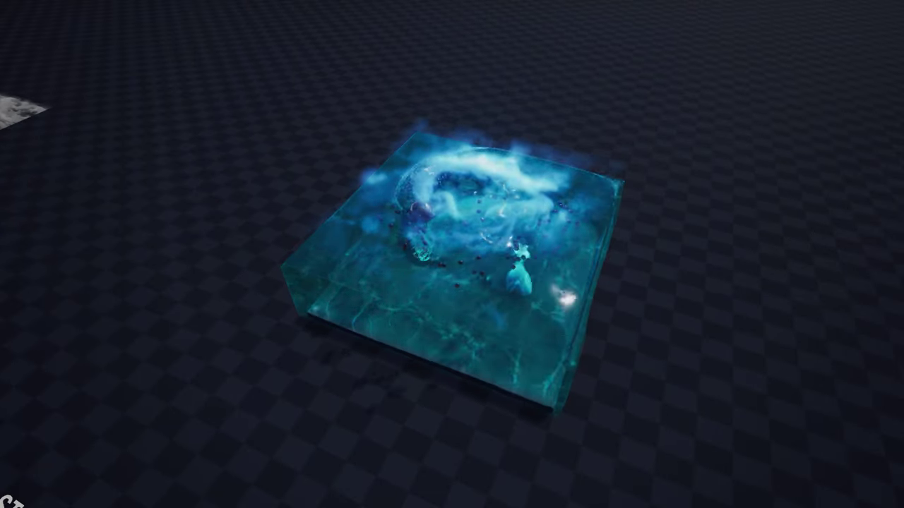
key(Escape)
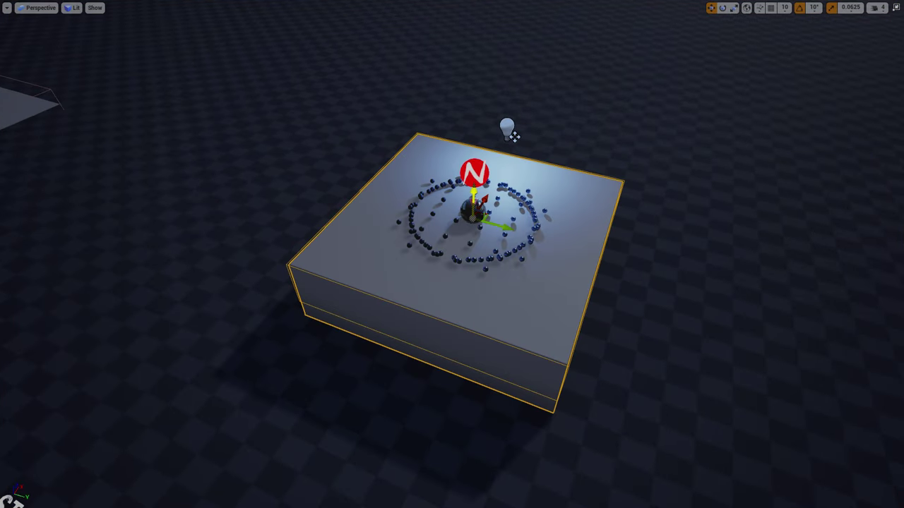
key(F11)
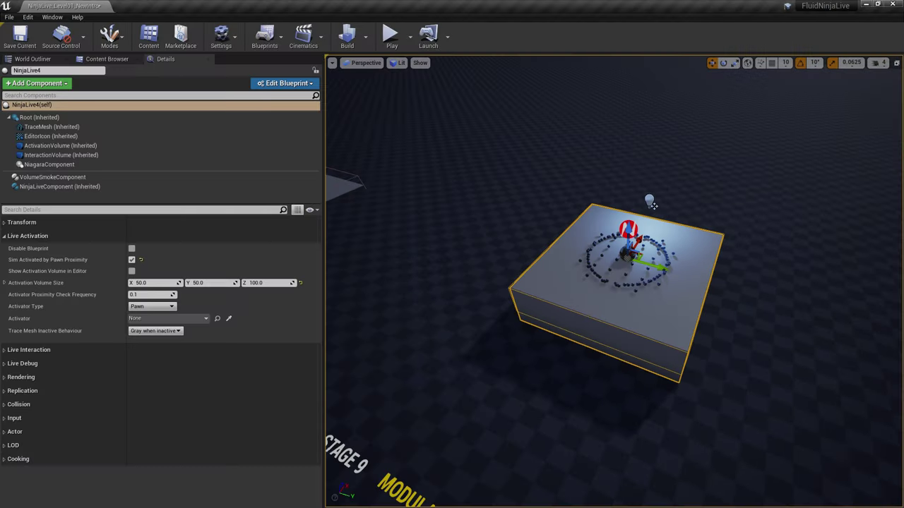
Examine the Stage 9 modularity notes and the Make It Worldspace instructions, and return to the selected box-shaped actor
right_drag(514, 136, 597, 161)
key(s)
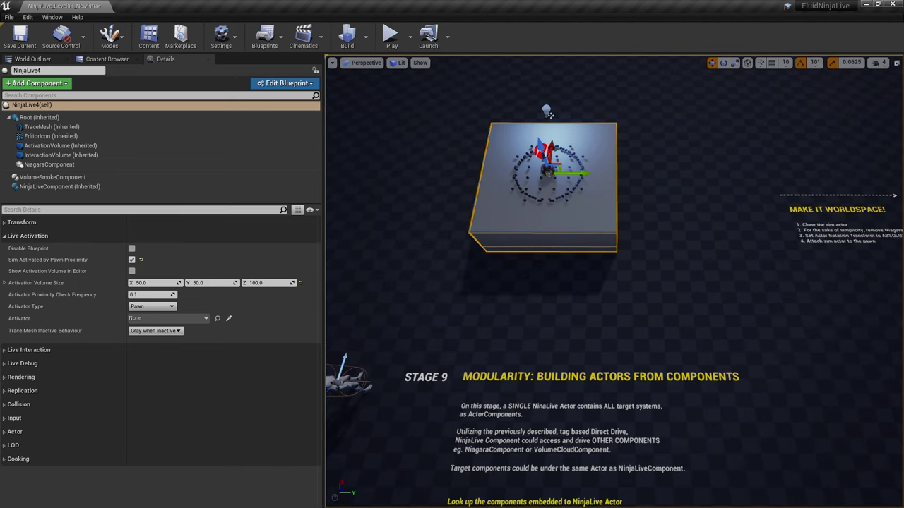
right_drag(597, 161, 611, 117)
key(d)
key(w)
key(s)
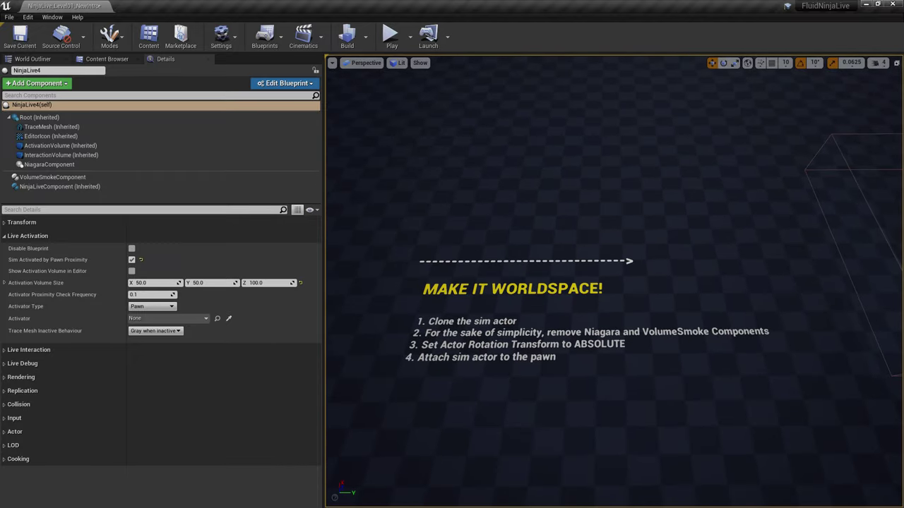
key(f)
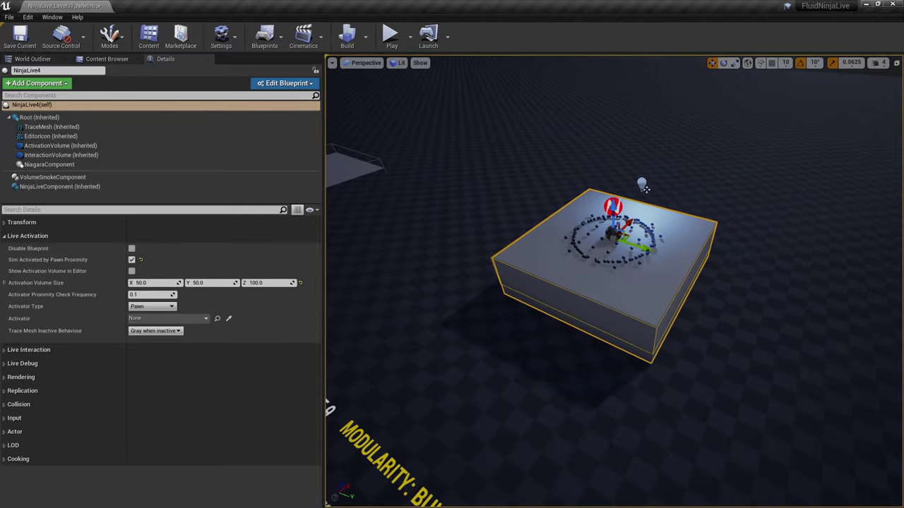
Play the level, travel from the Stage 9 box to the pawn-attached worldspace simulation, and stop playing
key(alt+p)
key(d)
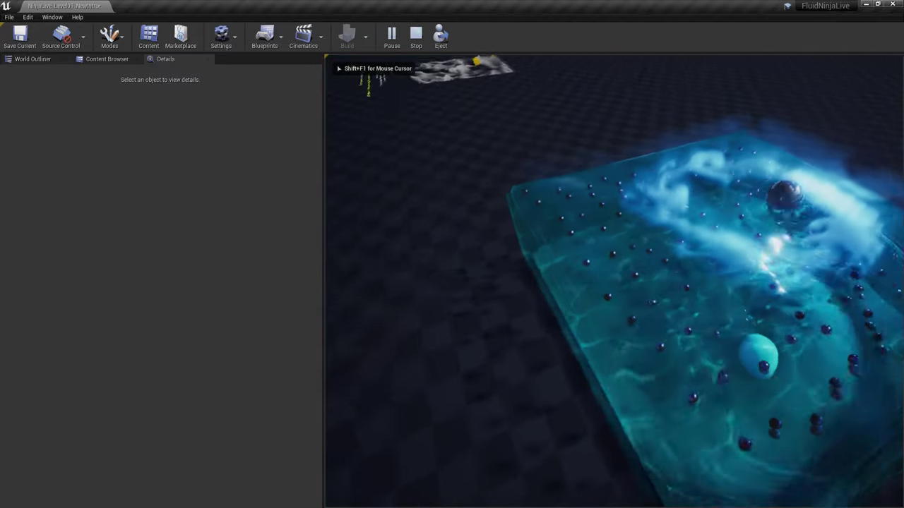
key(a)
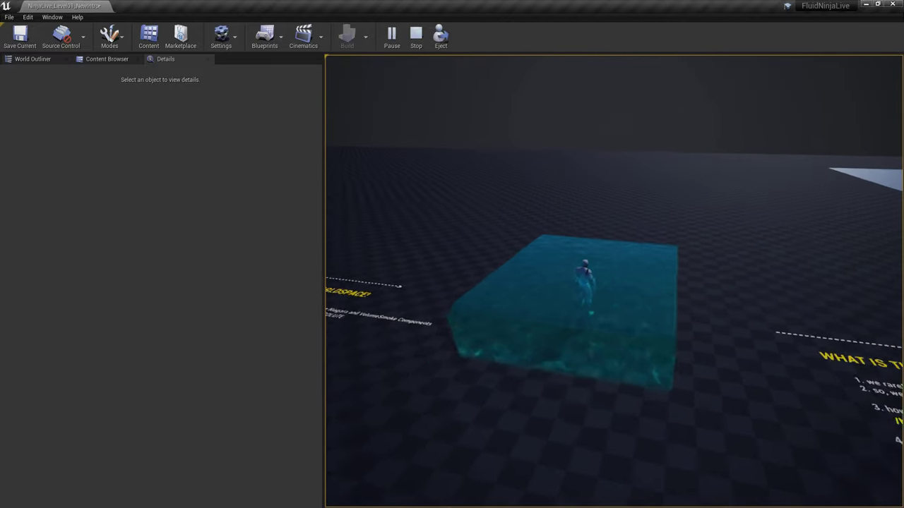
key(Escape)
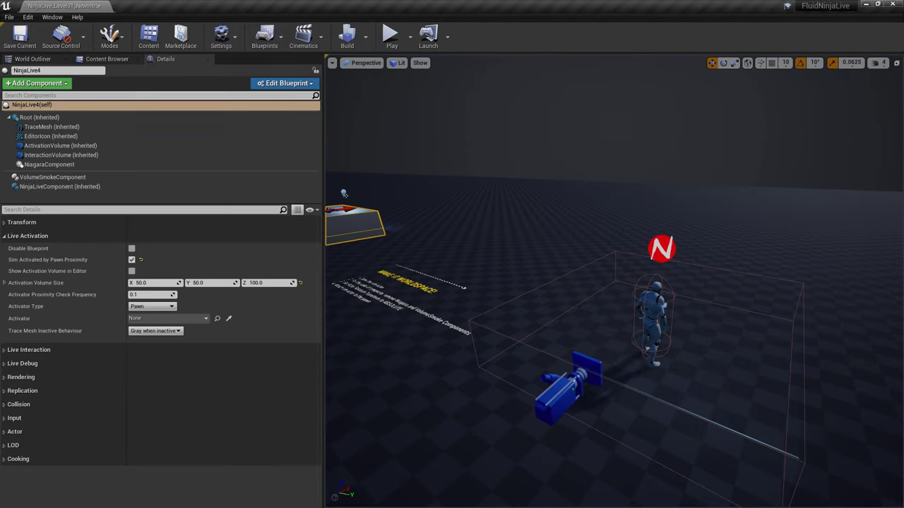
Find NinjaLive_Utilities by searching the level's actors for "uti", examine its Possess Nearest Pawn setting, and view the pawn full screen
click(48, 60)
click(78, 73)
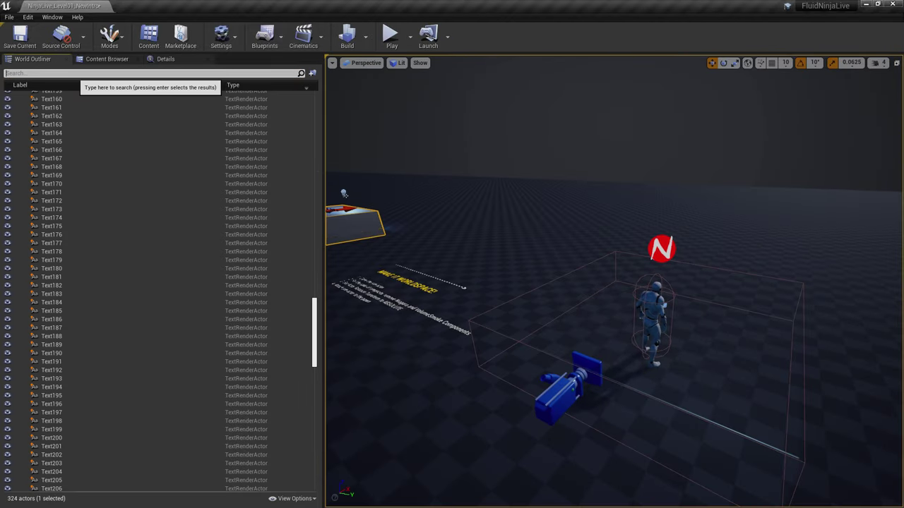
text(uti)
click(64, 112)
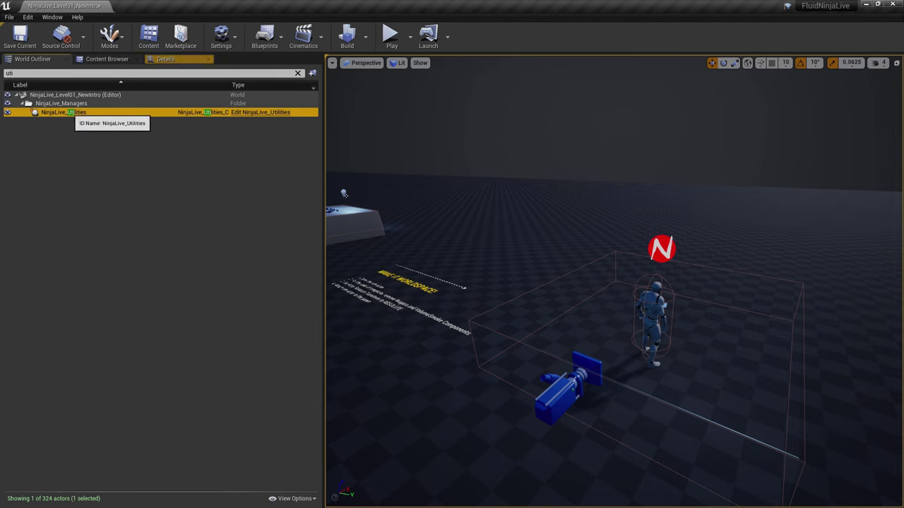
click(165, 59)
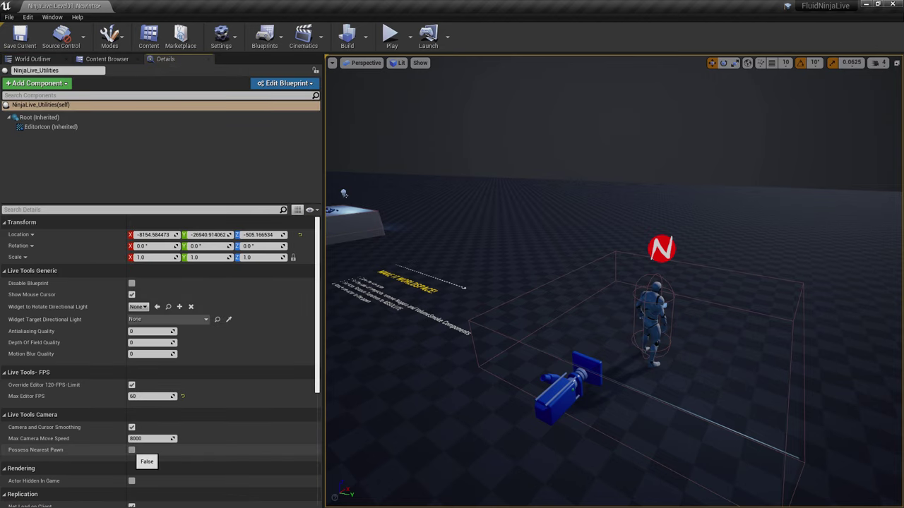
click(344, 193)
key(F11)
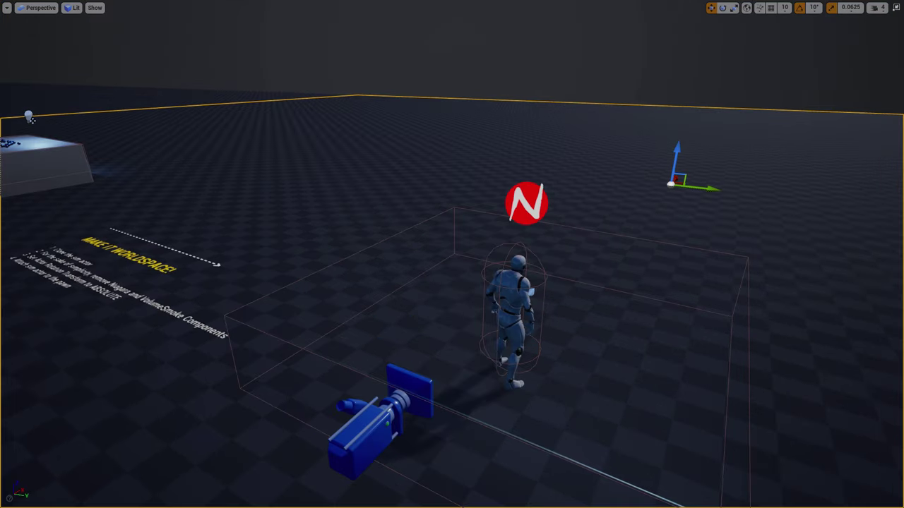
Play the level from the selected pawn, run in all directions with the attached Stage 10 water box, and stop playing
click(517, 303)
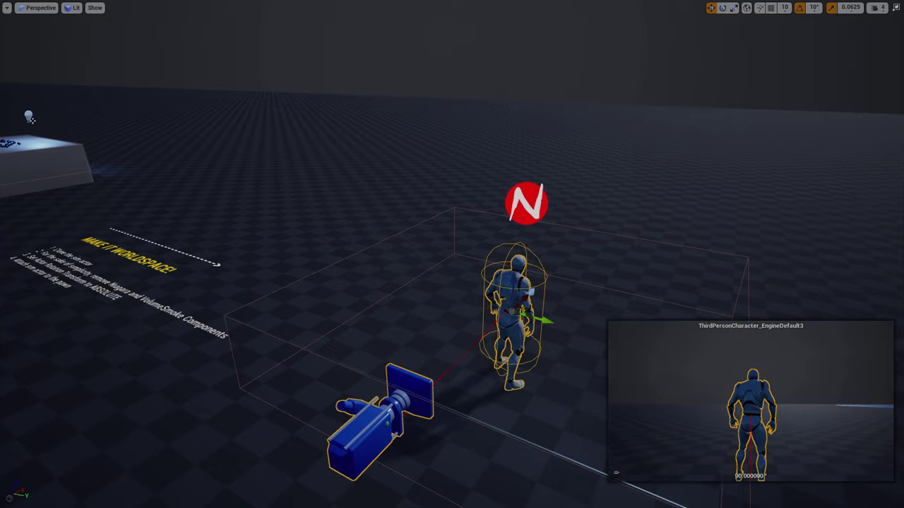
key(alt+p)
mouse_move(451, 254)
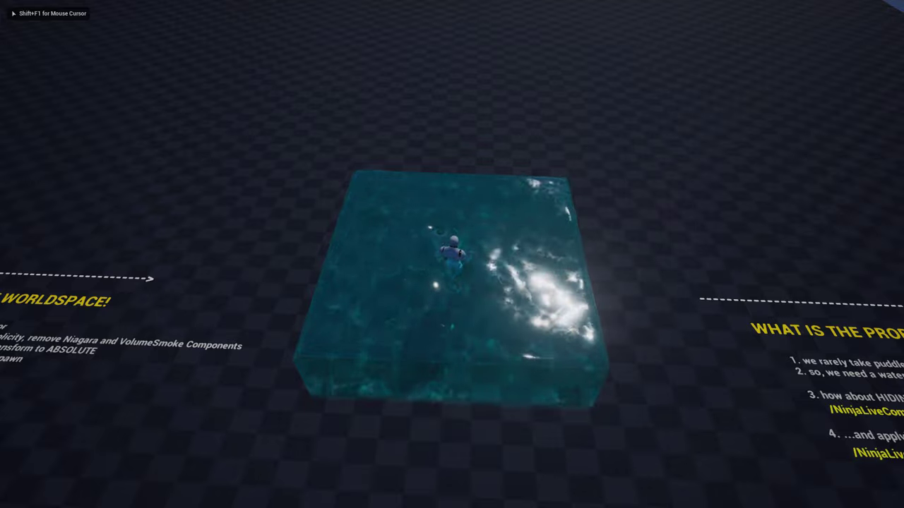
key(d)
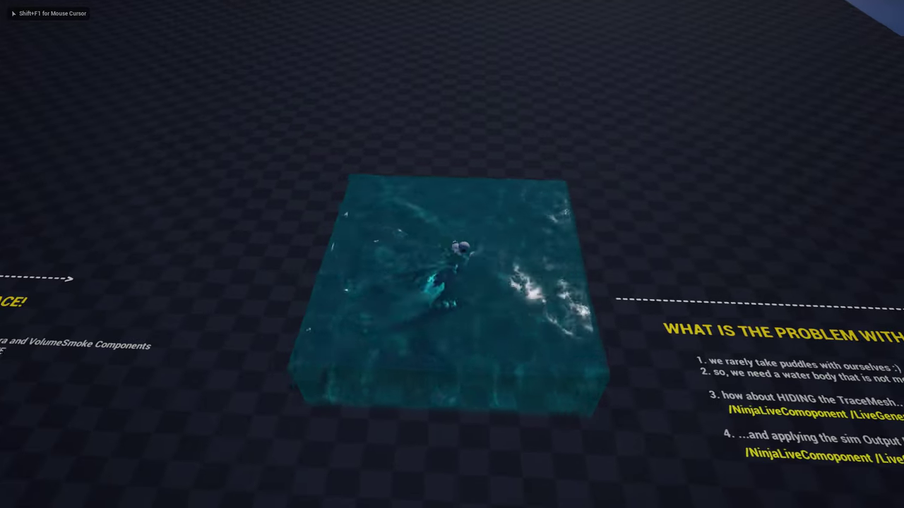
key(w)
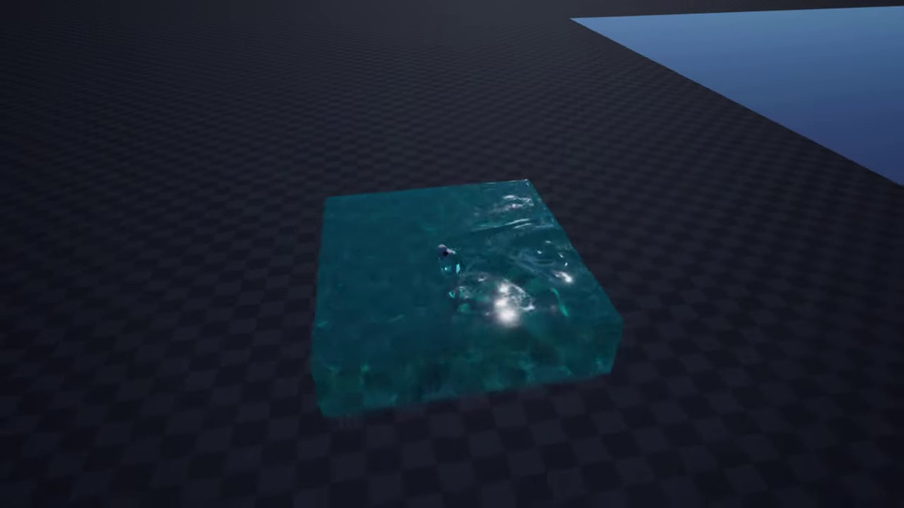
key(a)
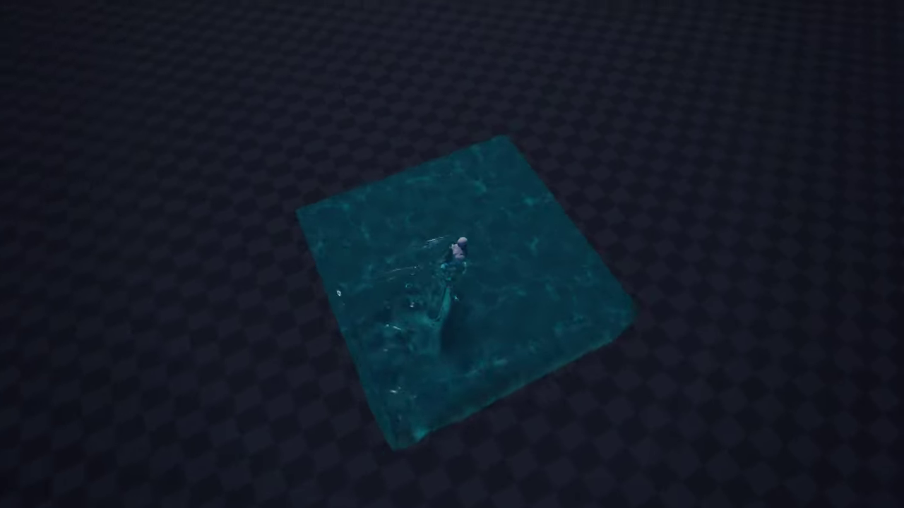
key(s)
mouse_move(452, 254)
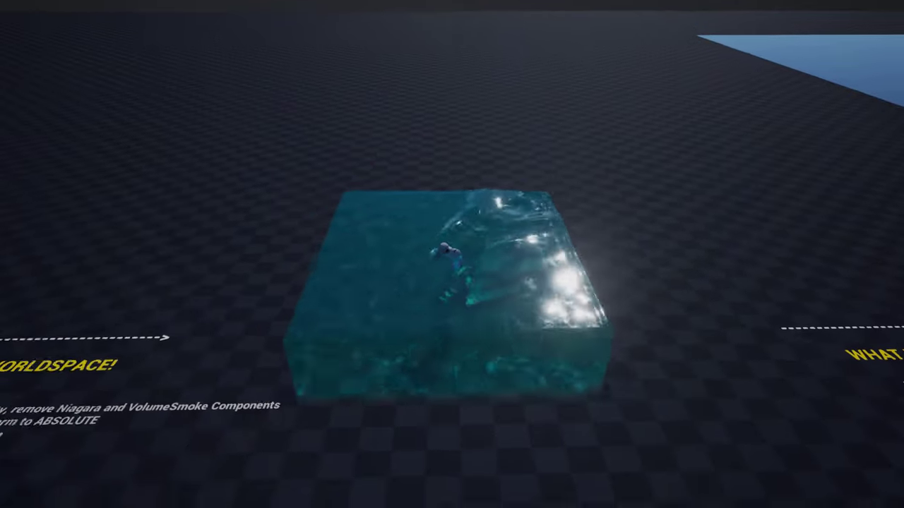
key(a)
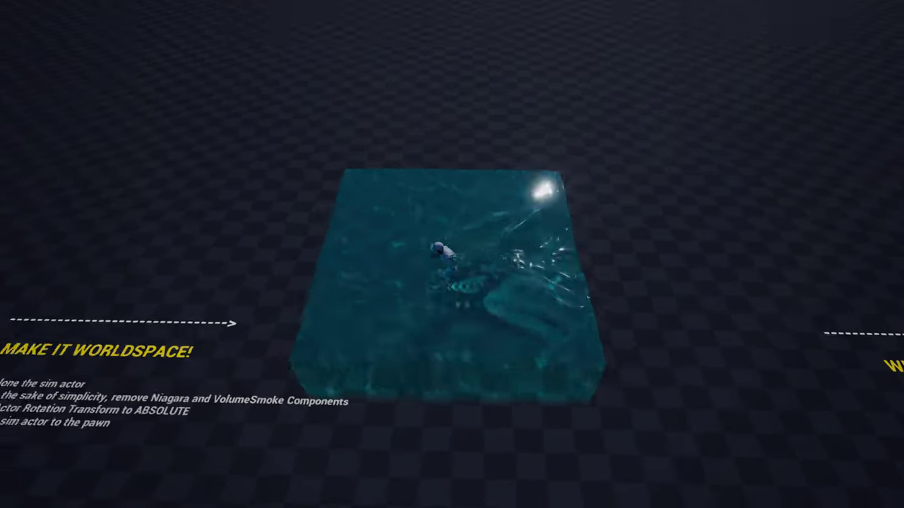
key(w)
key(d)
key(s)
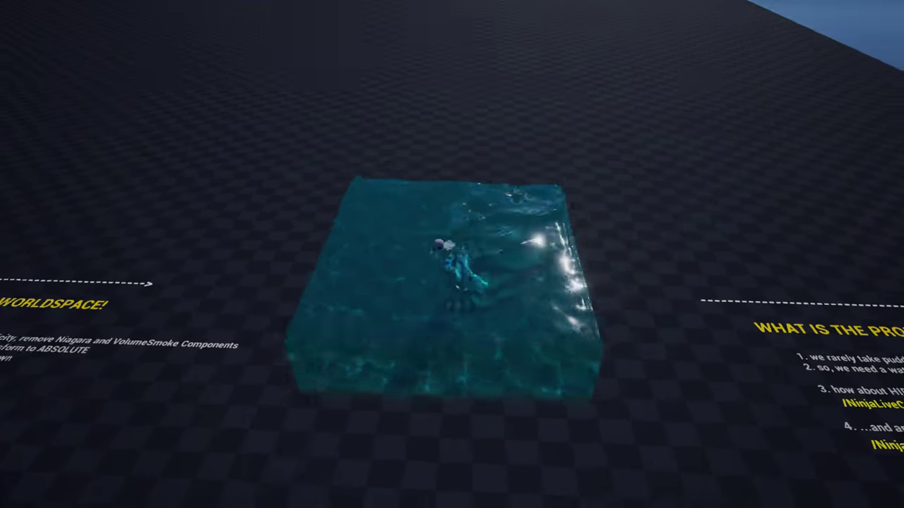
key(a)
key(d)
key(s)
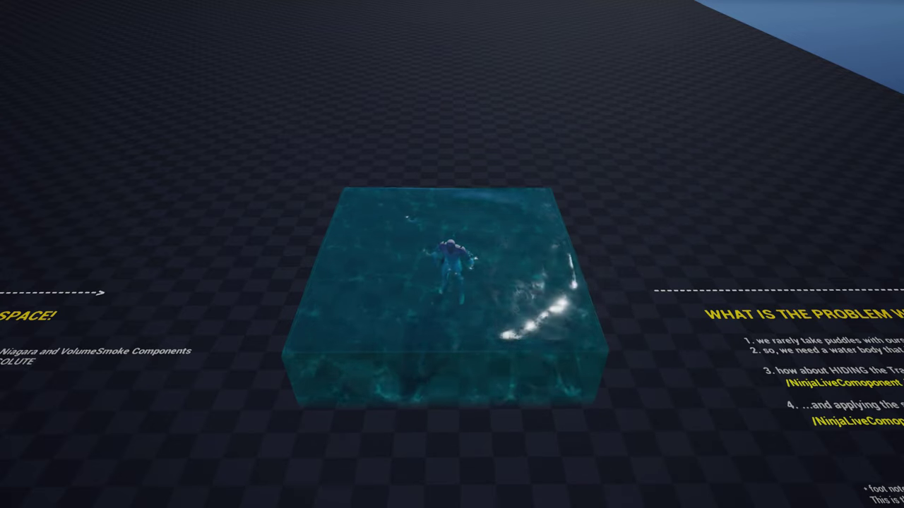
key(Escape)
Select the pawn's simulation box actor, restore the editor layout, and examine the Live Interaction settings of its NinjaLiveComponent
click(408, 203)
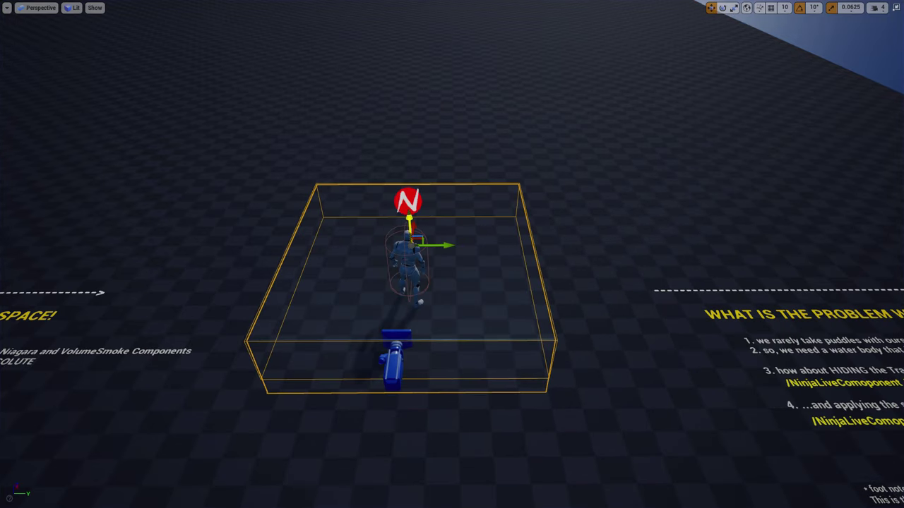
key(F11)
click(60, 168)
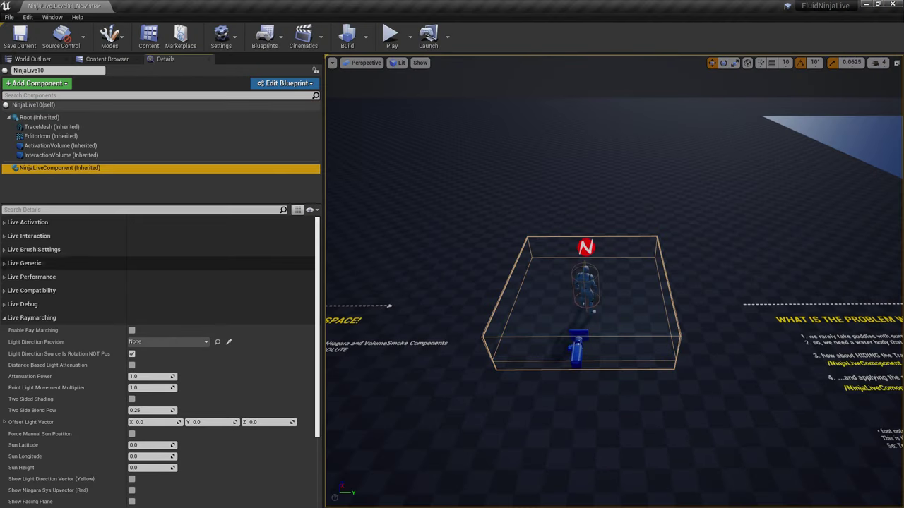
click(32, 318)
click(29, 237)
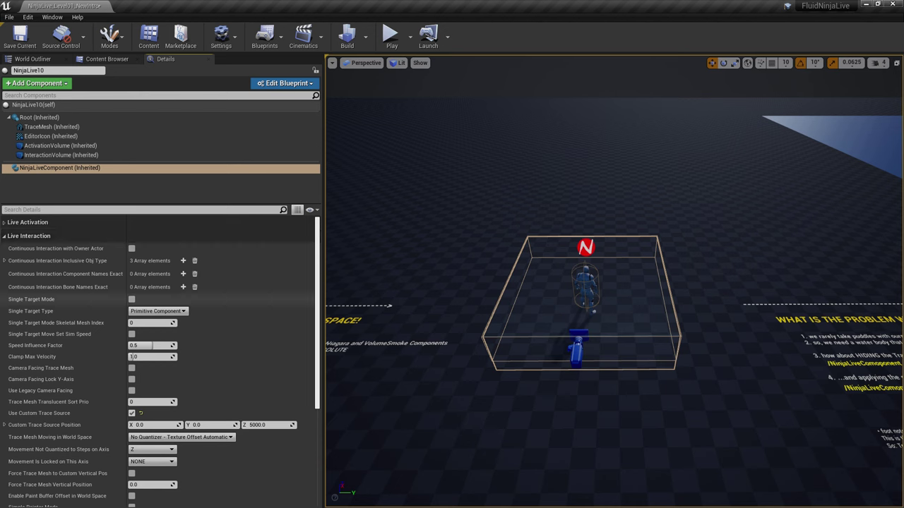
scroll(161, 353, down, 3)
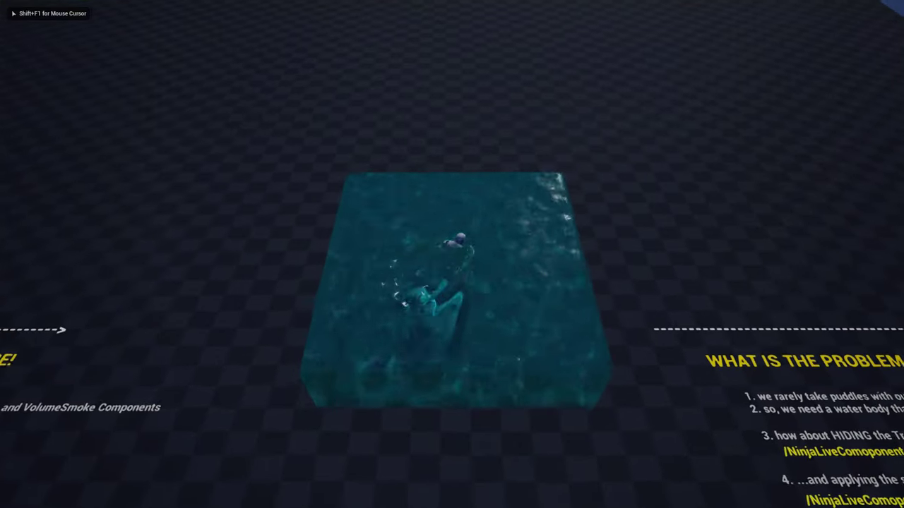
Run the pawn around once more with the Stage 10 water box and stop the level
key(d)
key(a)
key(w)
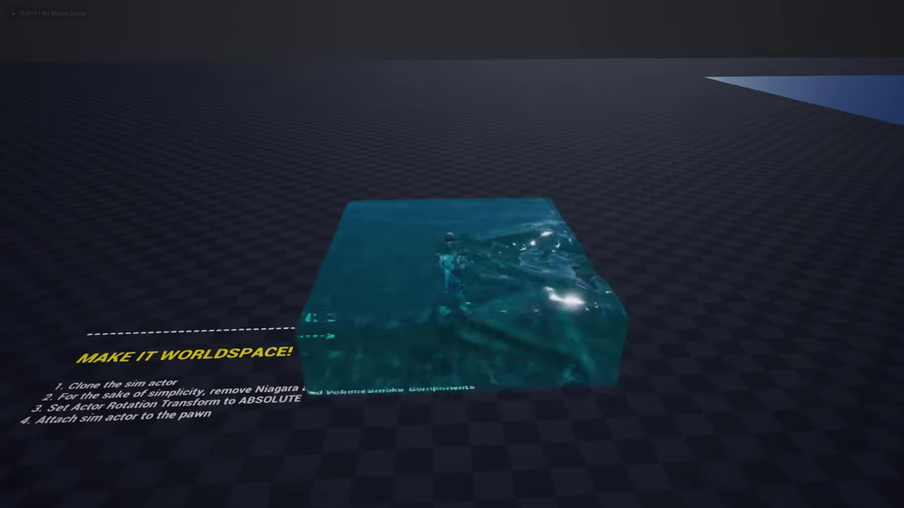
key(d)
key(Escape)
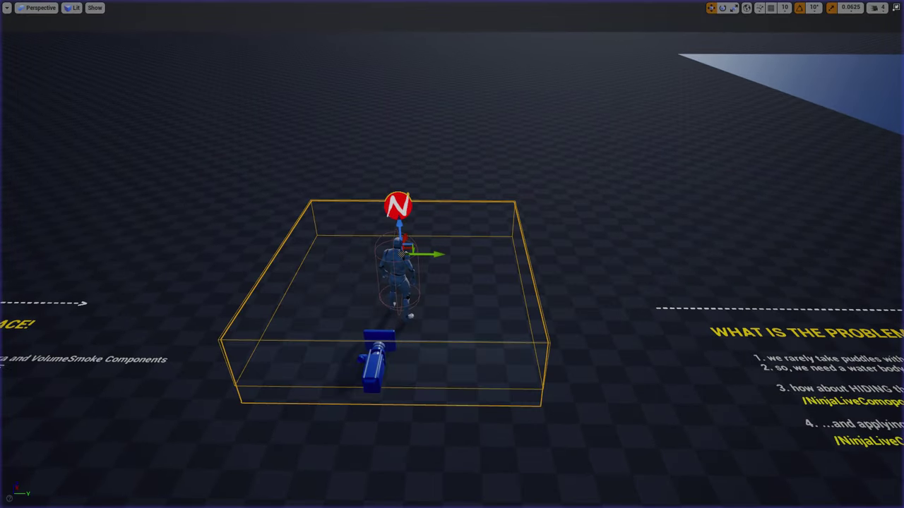
Examine the notes on the Stage 10 box-of-water problem and the Stage 11 Typical Worldspace Setup beside the large water plane
key(w)
right_drag(452, 254, 422, 265)
key(s)
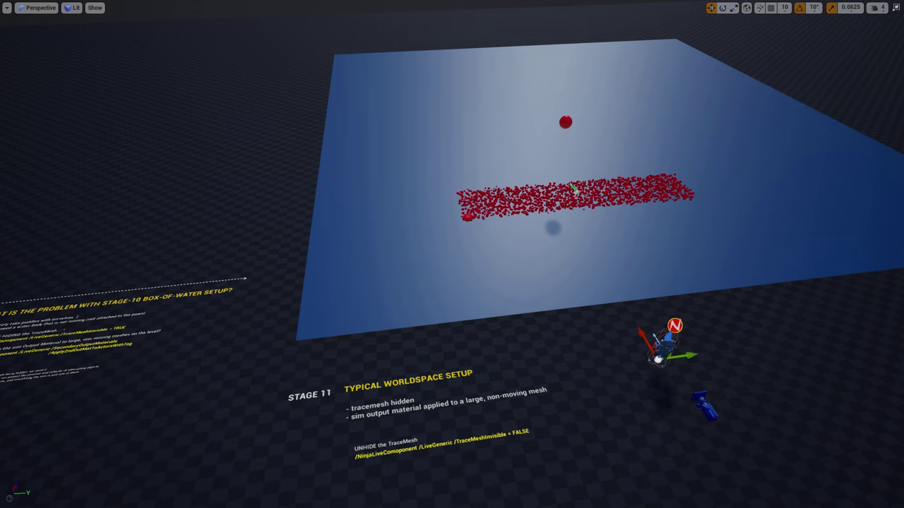
right_drag(452, 255, 430, 299)
key(w)
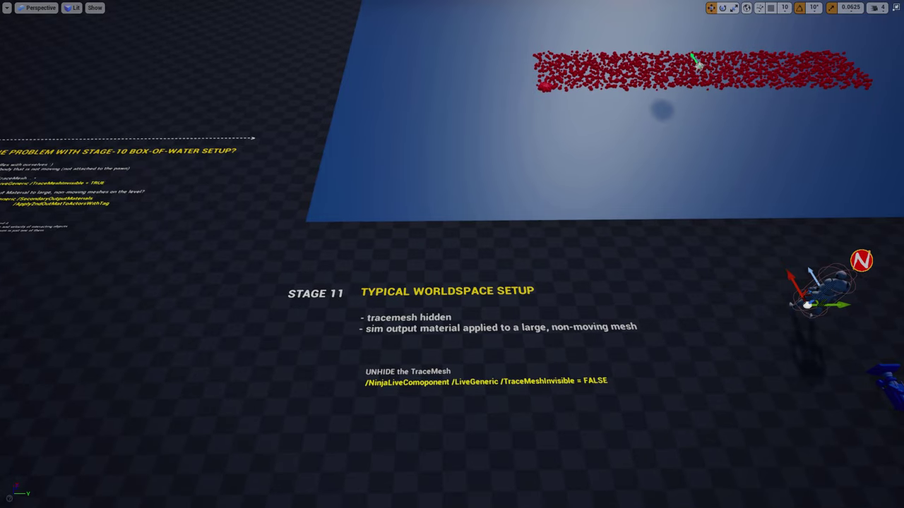
key(w)
mouse_move(452, 254)
right_down()
mouse_move(375, 236)
mouse_move(407, 236)
mouse_move(384, 218)
mouse_move(313, 206)
mouse_move(455, 249)
right_up()
key(s)
key(s)
key(w)
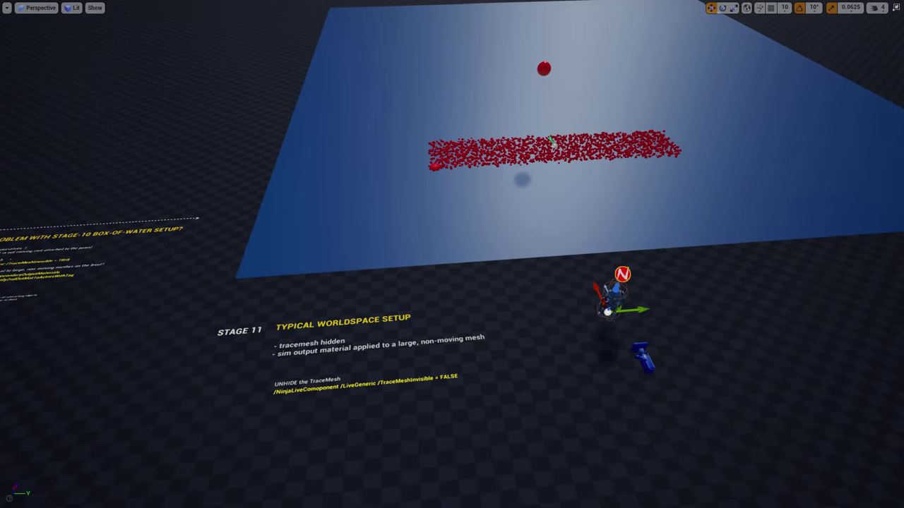
Play Stage 11, run the pawn across the large water surface through the red particles, and stop playing
key(alt+p)
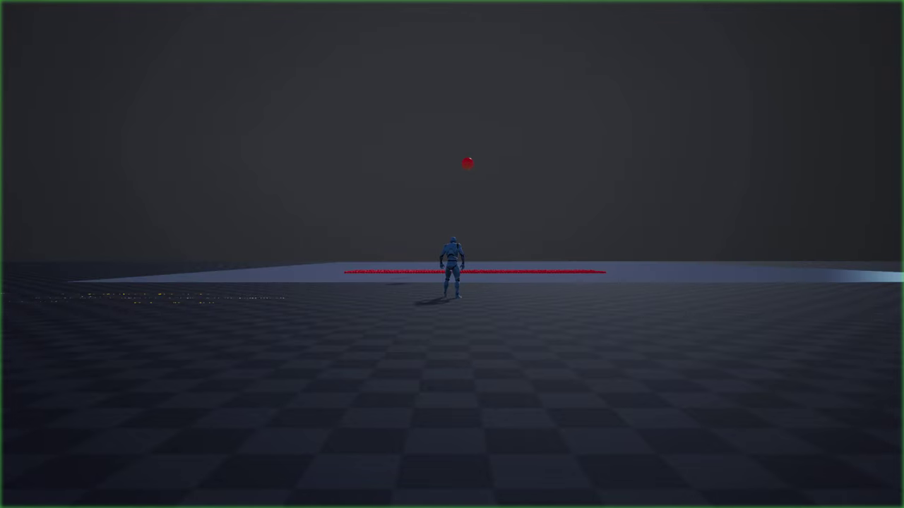
key(w)
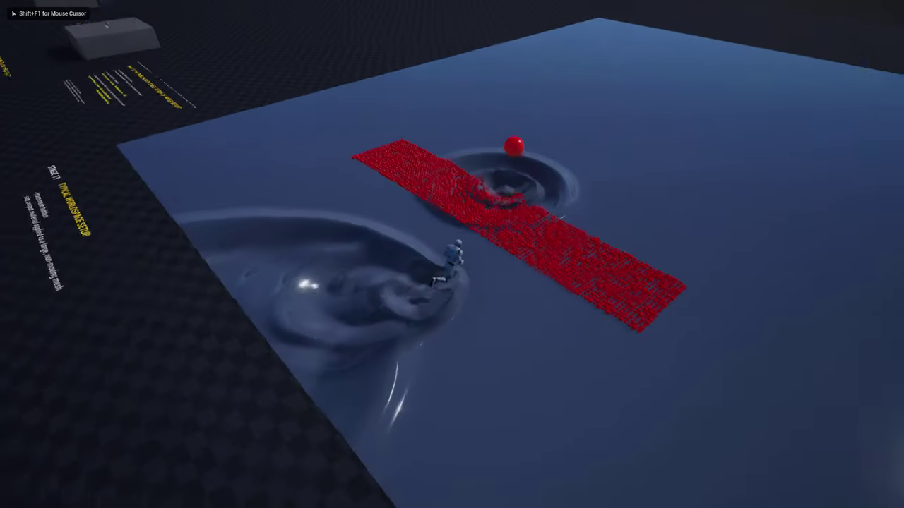
key(a)
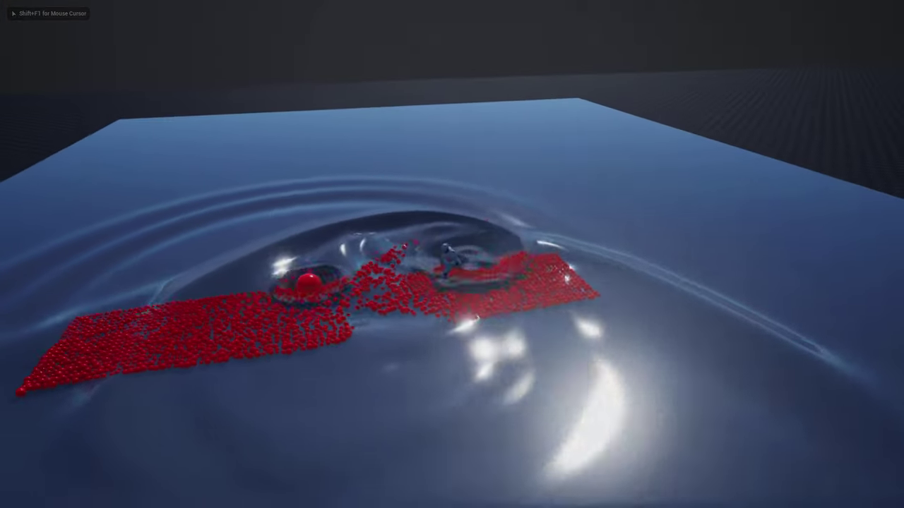
key(w)
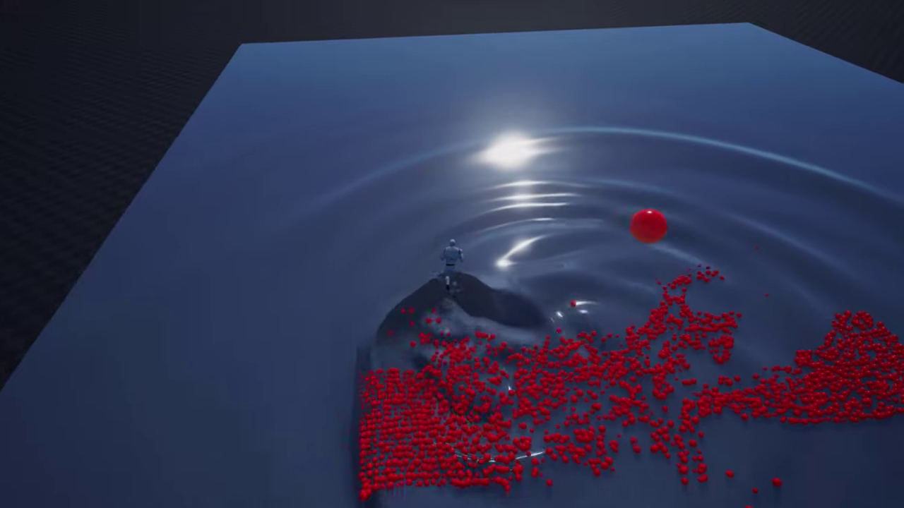
key(d)
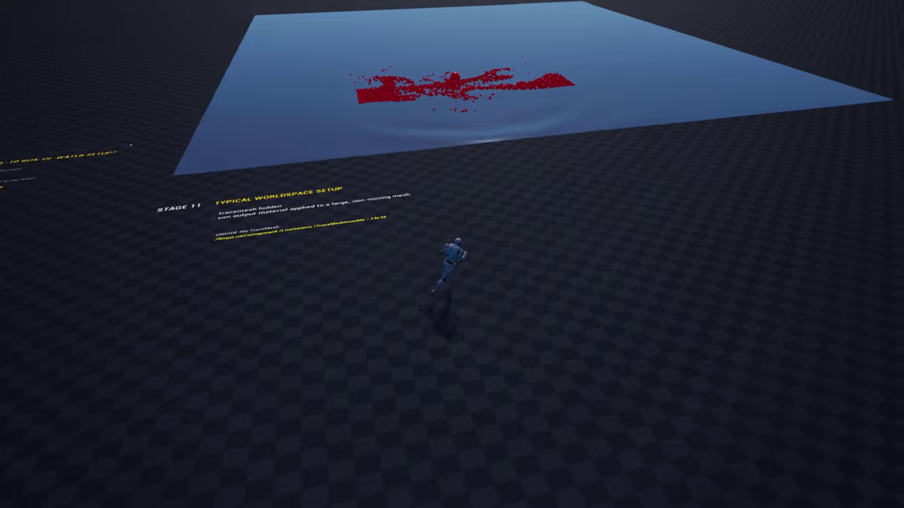
key(F8)
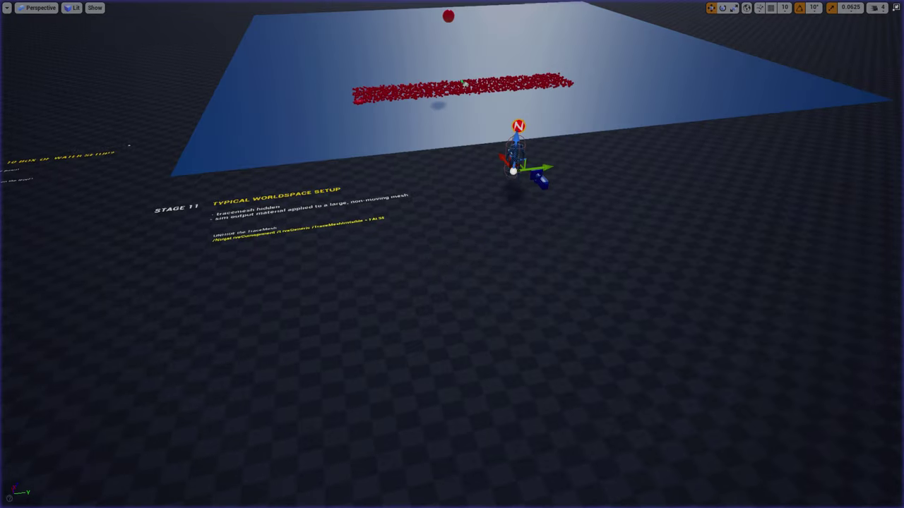
Unhide the Stage 11 simulation actor's trace mesh by disabling Trace Mesh Invisible in its NinjaLiveComponent's Live Generic settings
key(w)
right_drag(452, 255, 459, 205)
key(s)
key(s)
mouse_move(452, 254)
right_down()
mouse_move(452, 268)
mouse_move(445, 255)
right_up()
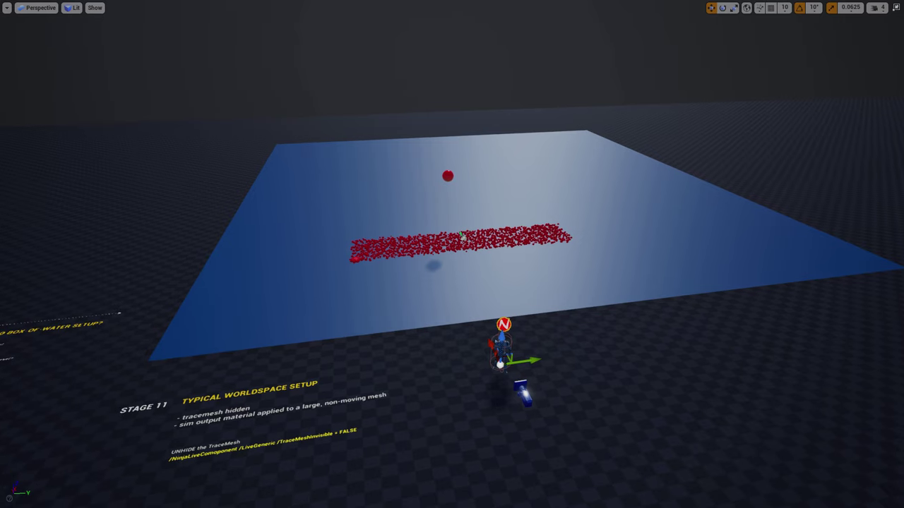
key(F11)
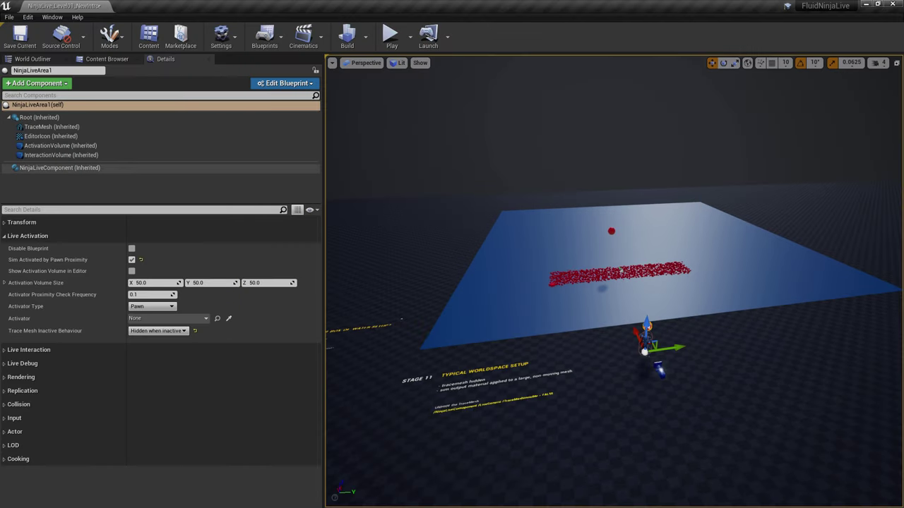
click(78, 168)
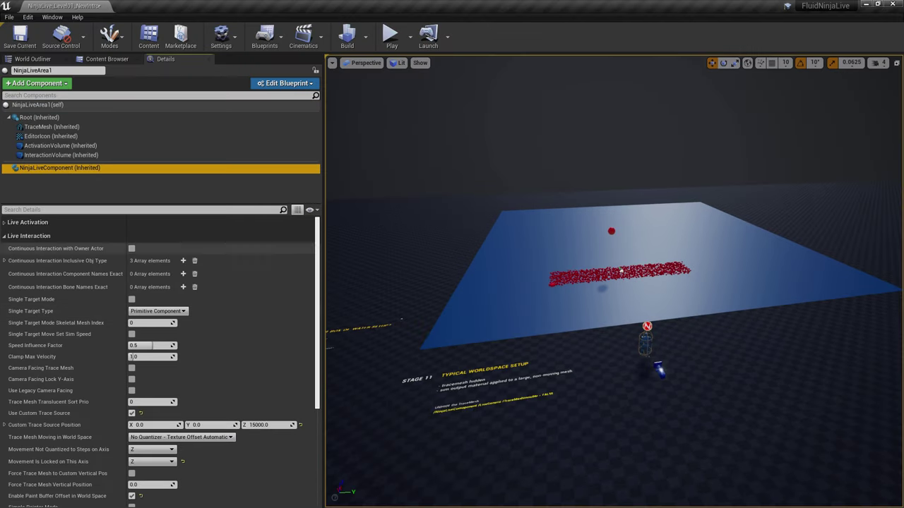
click(28, 236)
click(24, 262)
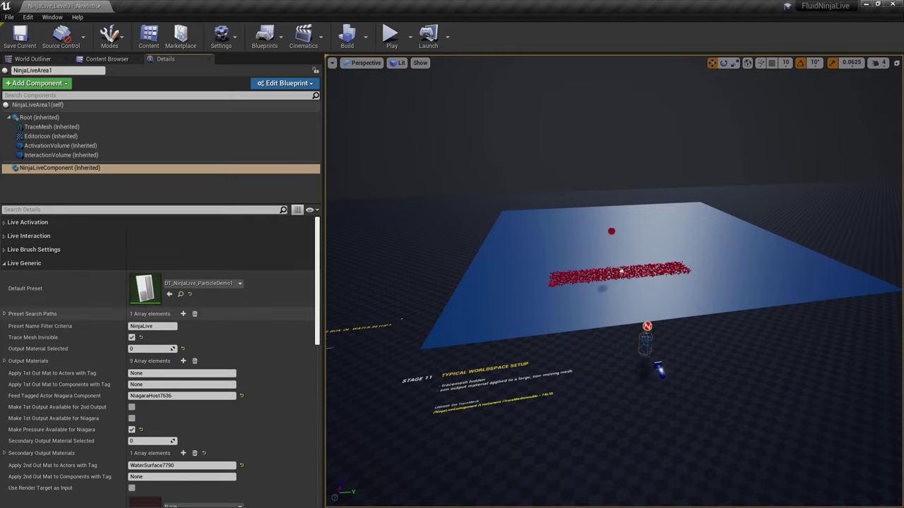
click(132, 337)
Play Stage 11 full screen and run the pawn in changing directions across the red trace mesh beside the water plane
key(F11)
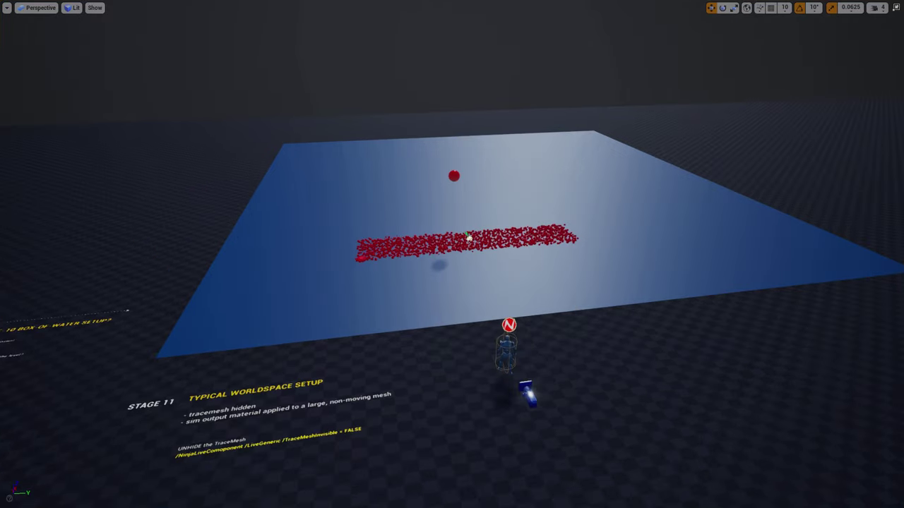
key(alt+p)
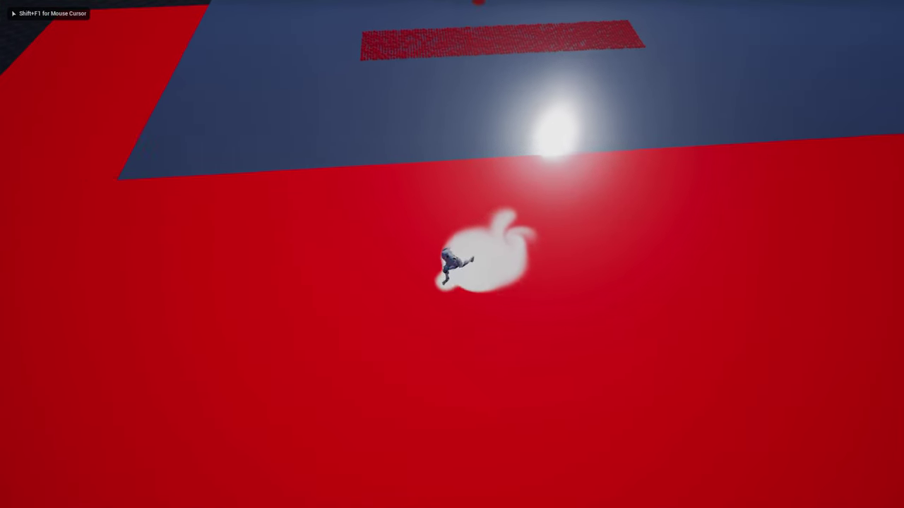
key(w)
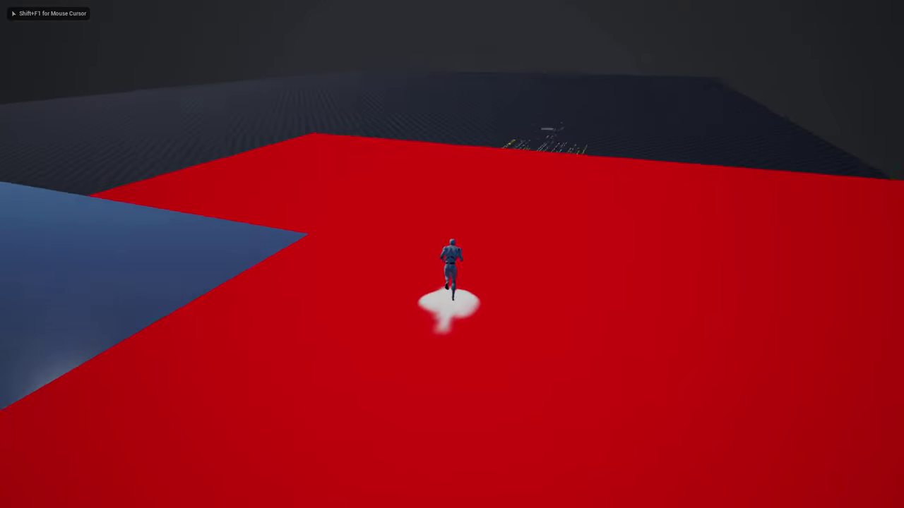
key(a)
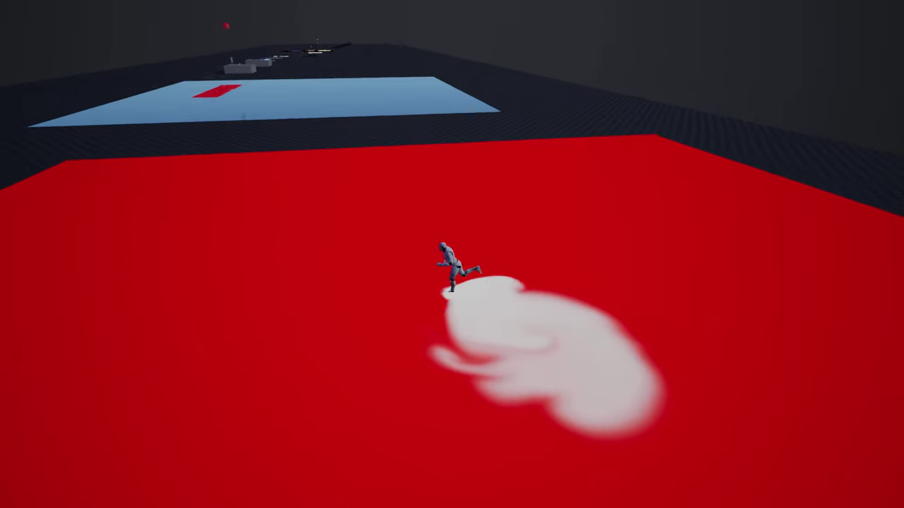
key(a)
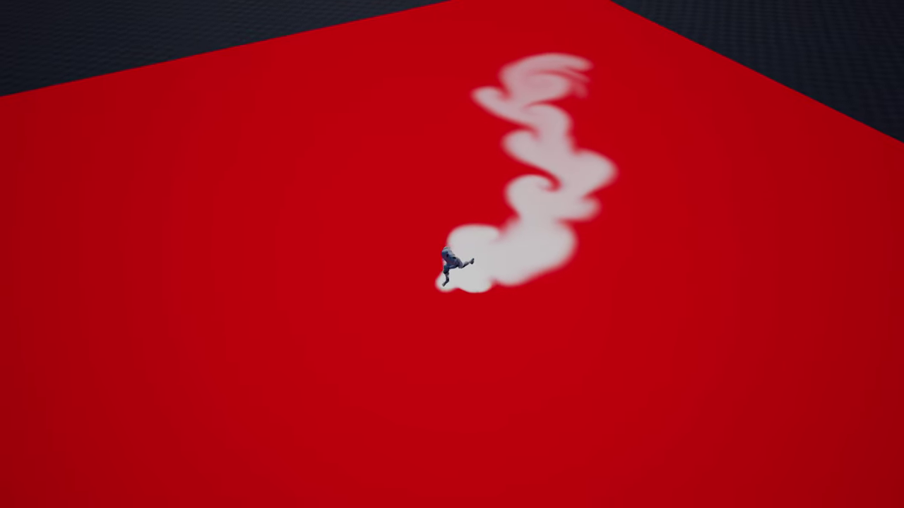
key(d)
key(w)
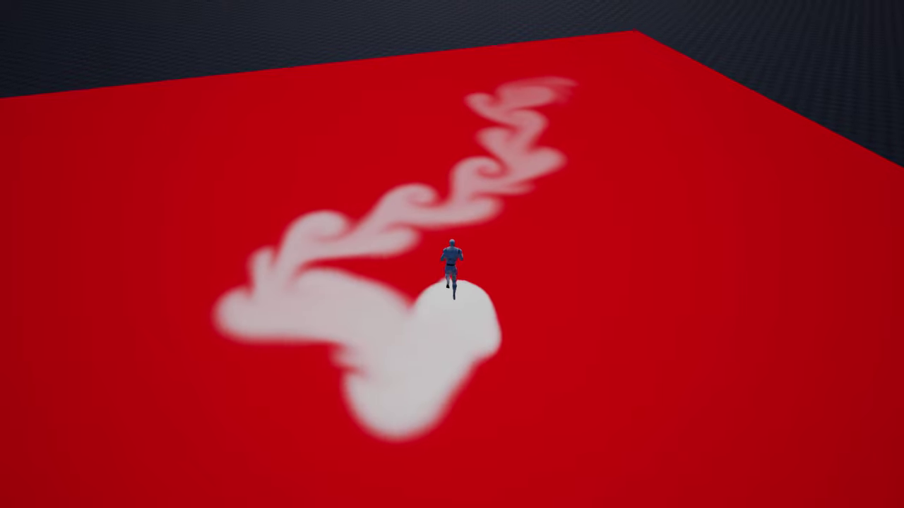
key(a)
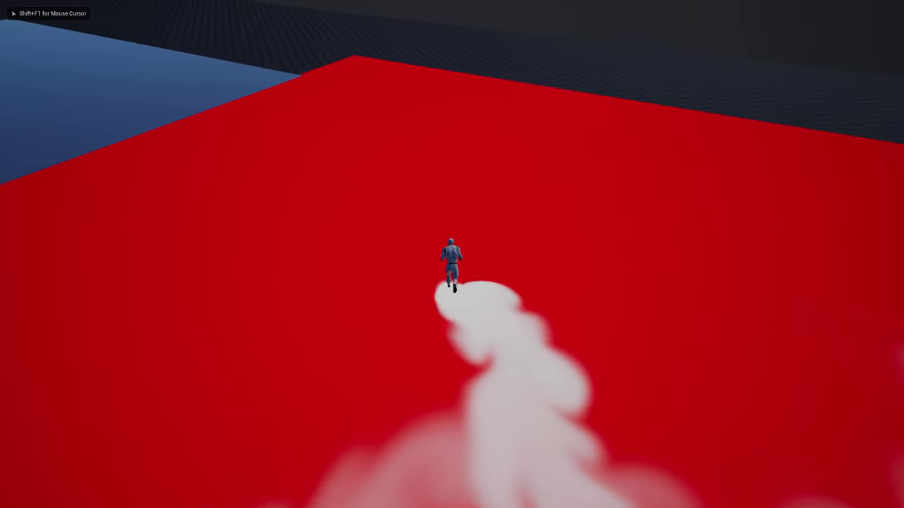
key(d)
key(s)
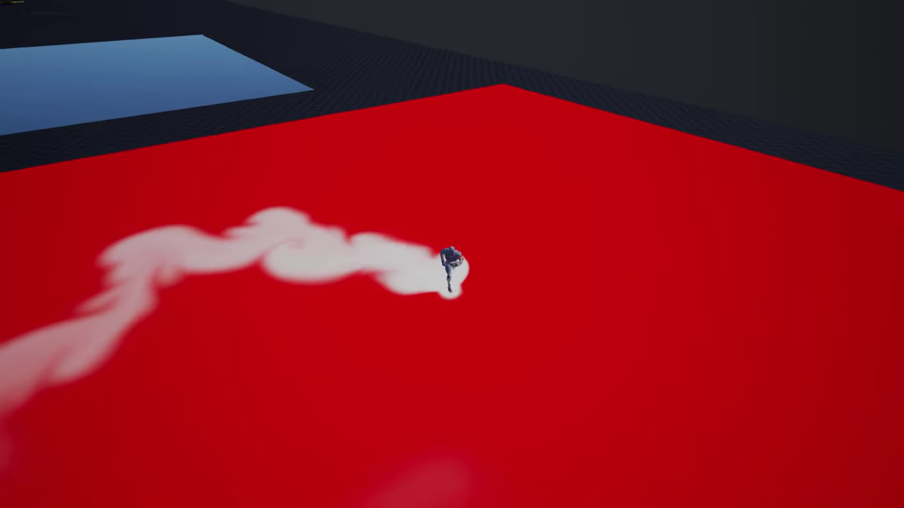
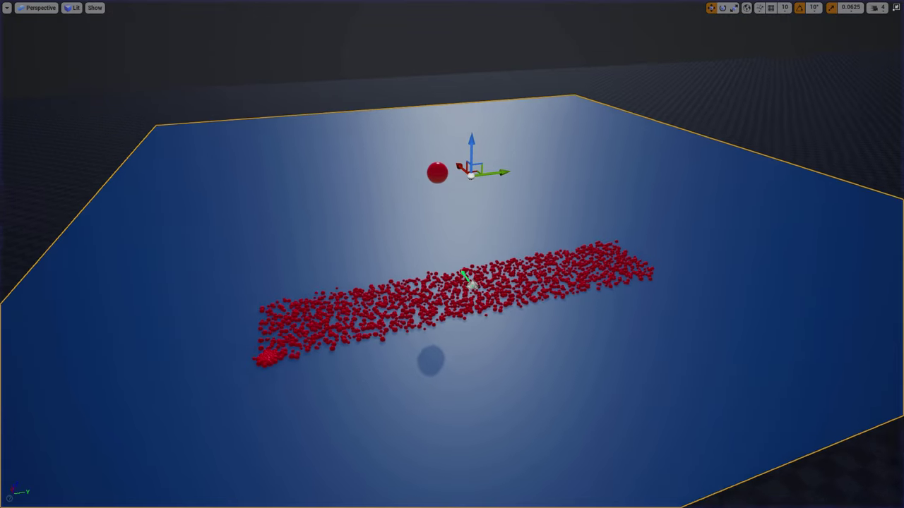
Clear the details filter on the Stage 11 simulation actor and examine its NinjaLiveComponent's Live Generic output settings and the water plane's materials
key(w)
key(s)
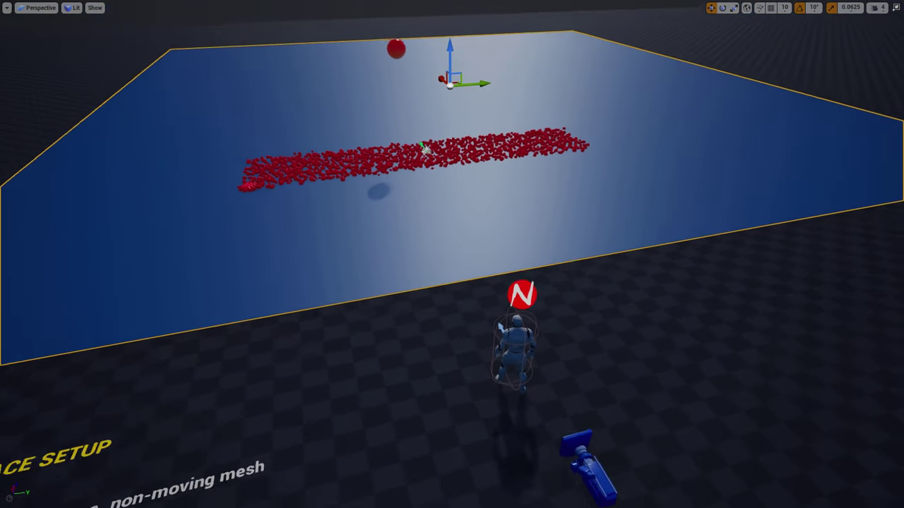
click(511, 290)
key(F11)
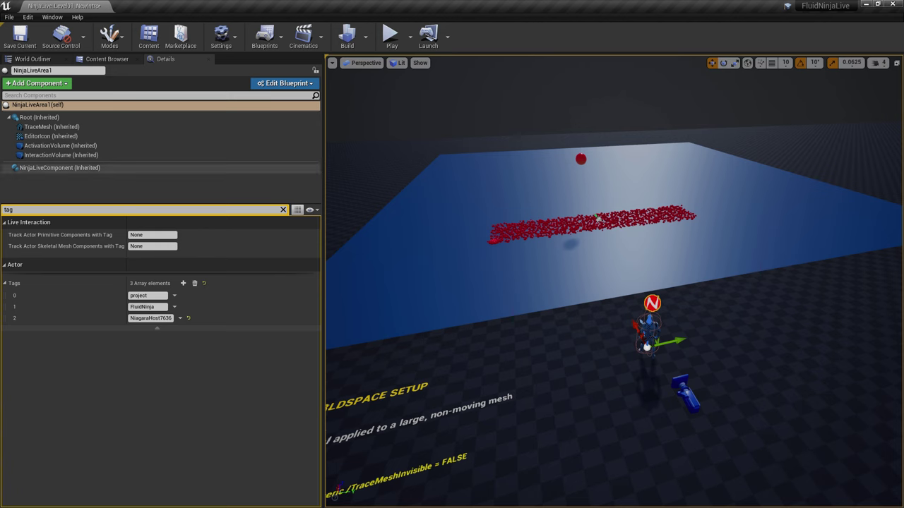
click(283, 210)
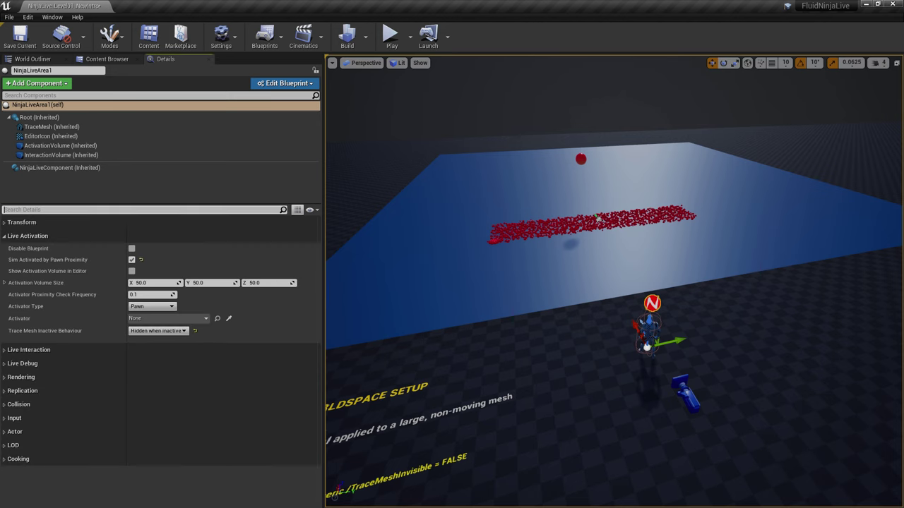
click(22, 222)
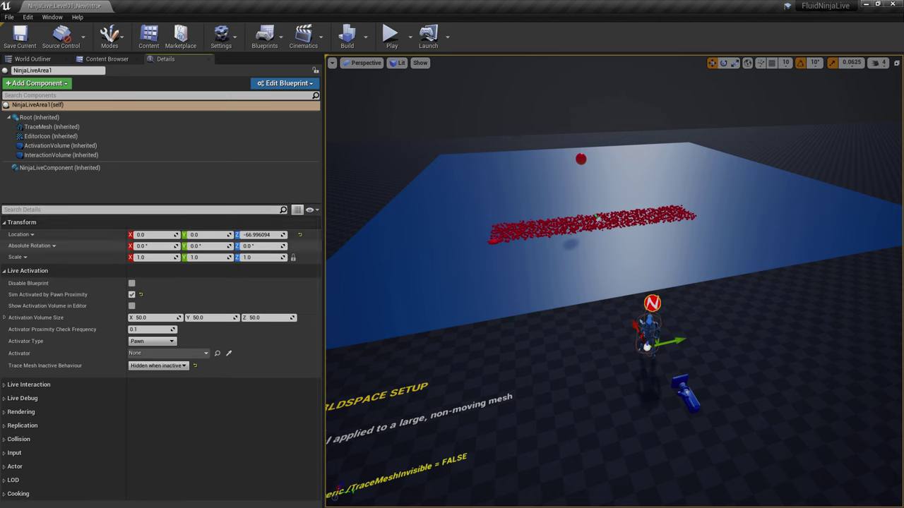
click(59, 168)
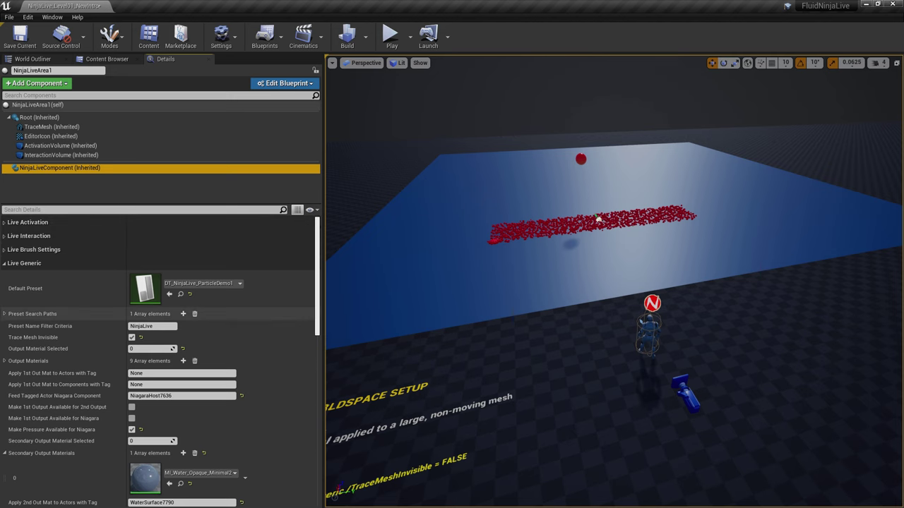
scroll(159, 353, down, 3)
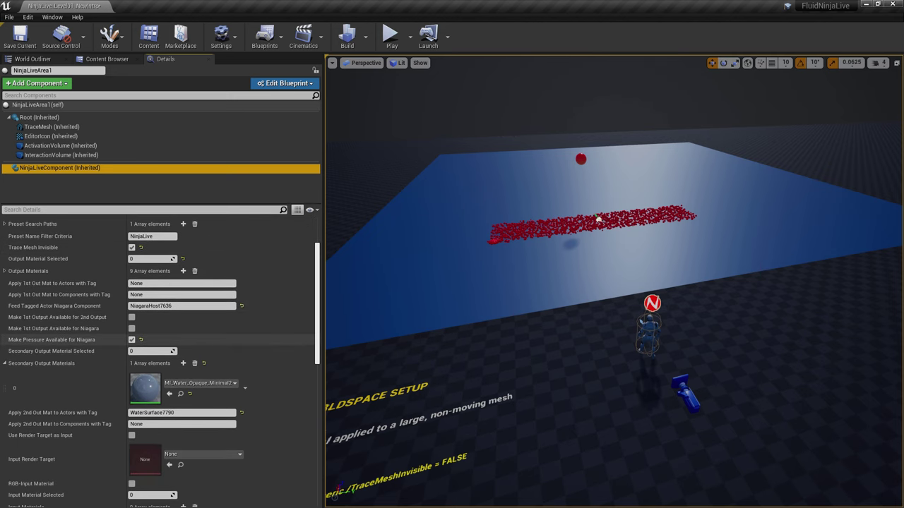
click(598, 219)
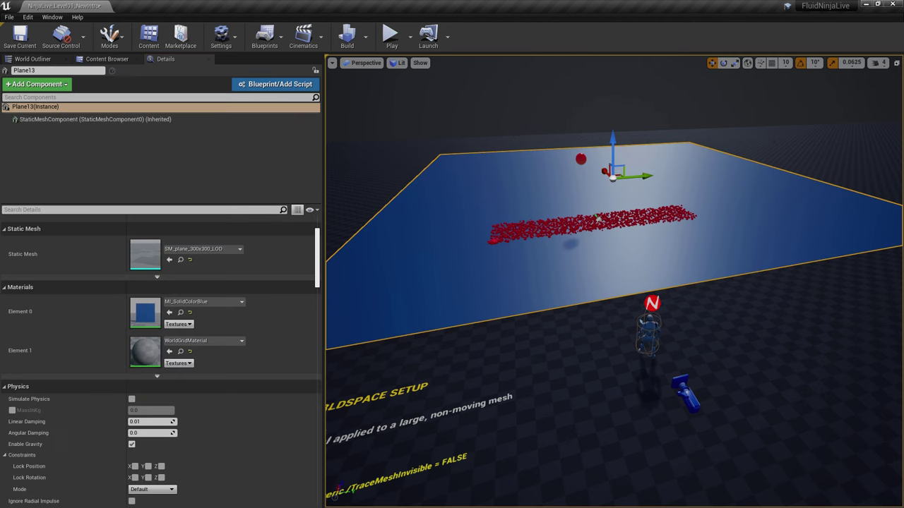
click(565, 103)
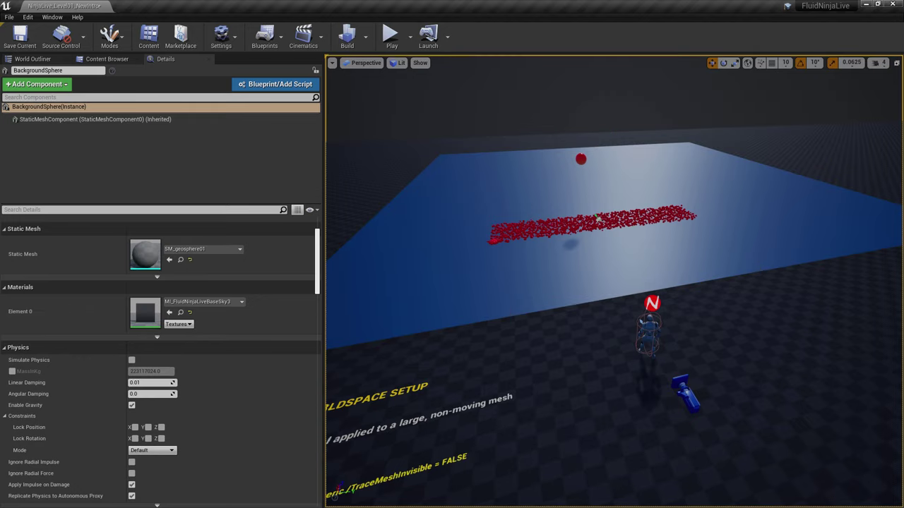
Frame the whole Stage 11 setup full screen, play it with the pawn running through the floating red particles, and stop playing
key(F11)
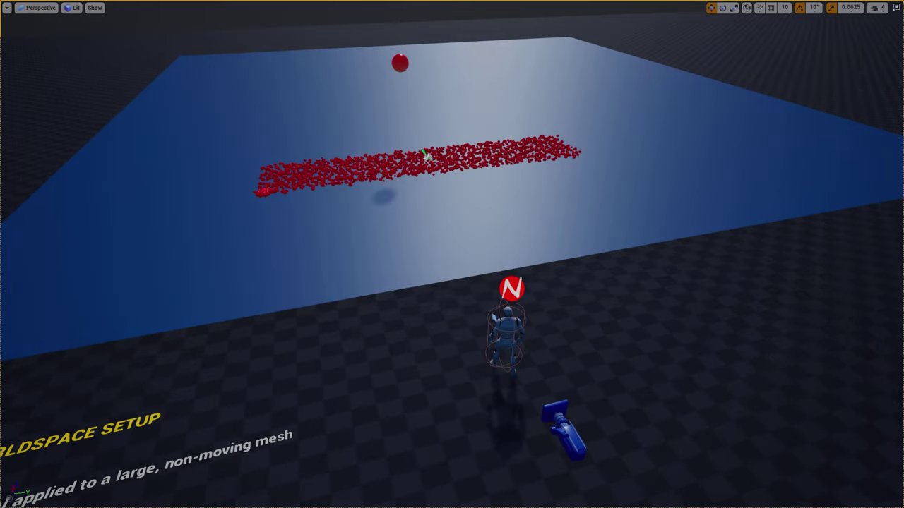
right_drag(452, 254, 452, 212)
key(w)
key(s)
key(s)
key(s)
key(s)
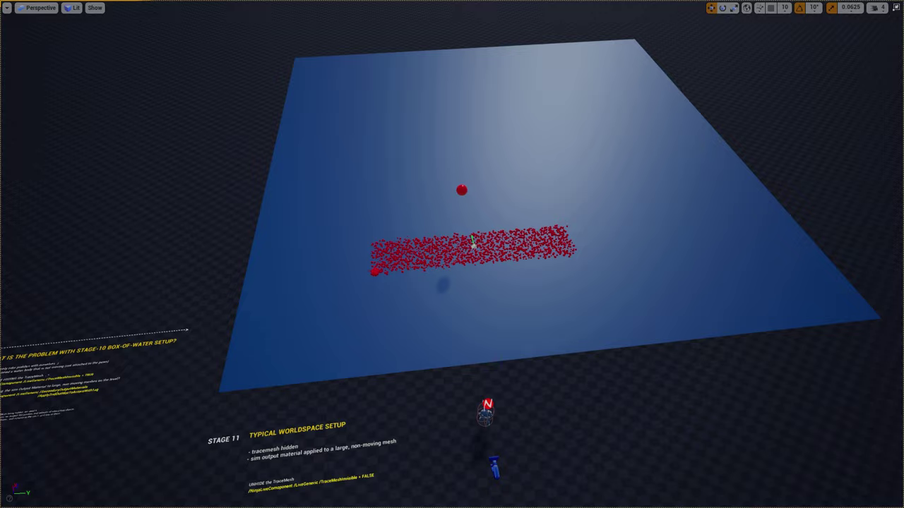
key(alt+p)
key(w)
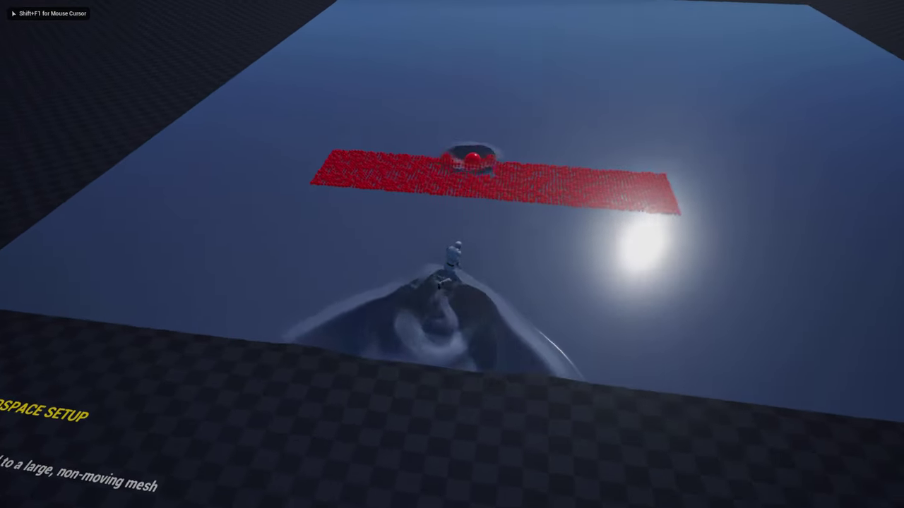
key(w)
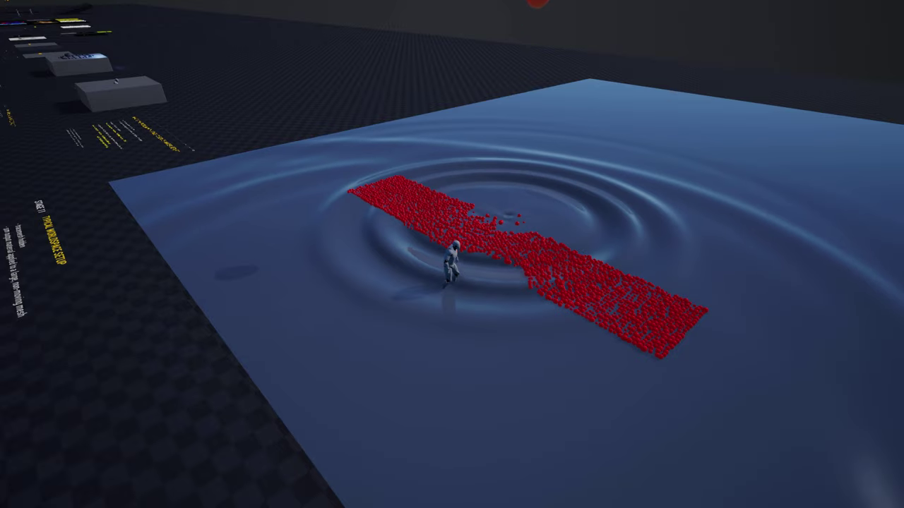
key(Escape)
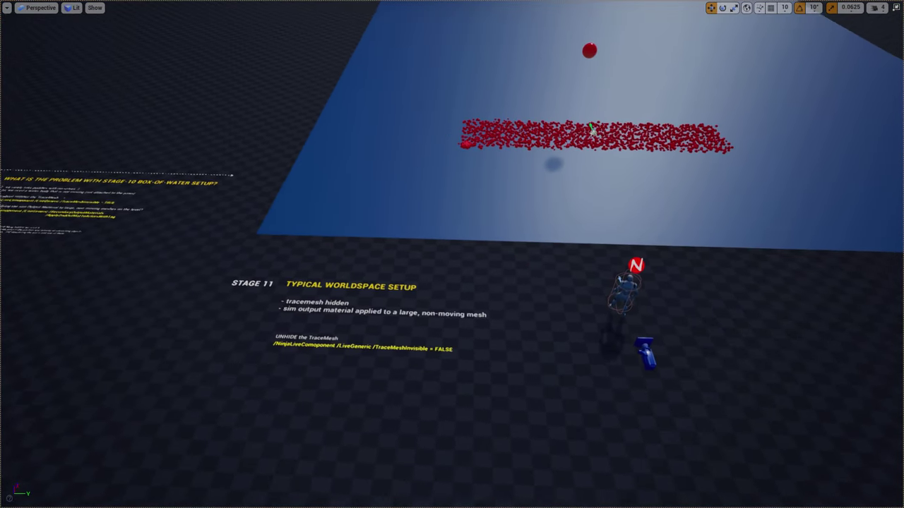
Reselect the Stage 11 simulation actor, show its NinjaLiveComponent settings, and look back along the row of earlier stages
right_drag(452, 254, 547, 235)
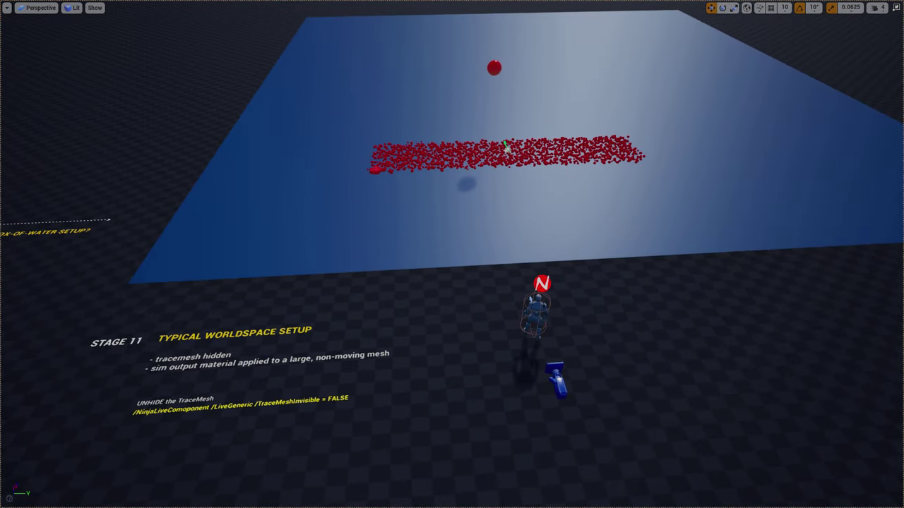
click(541, 284)
key(F11)
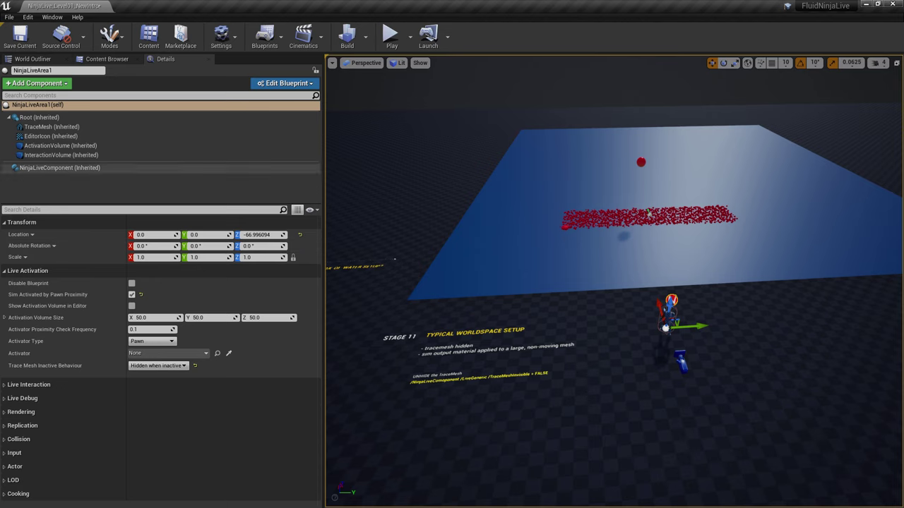
click(60, 168)
right_drag(564, 282, 381, 230)
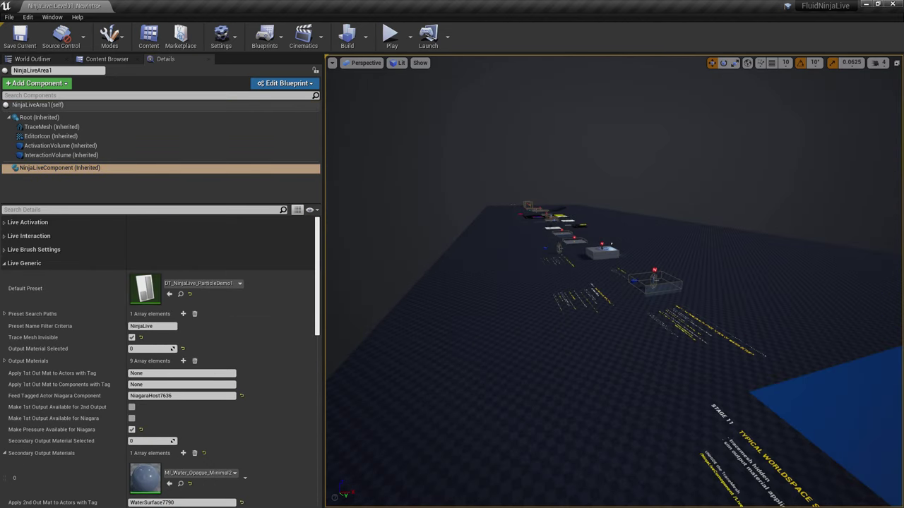
key(f)
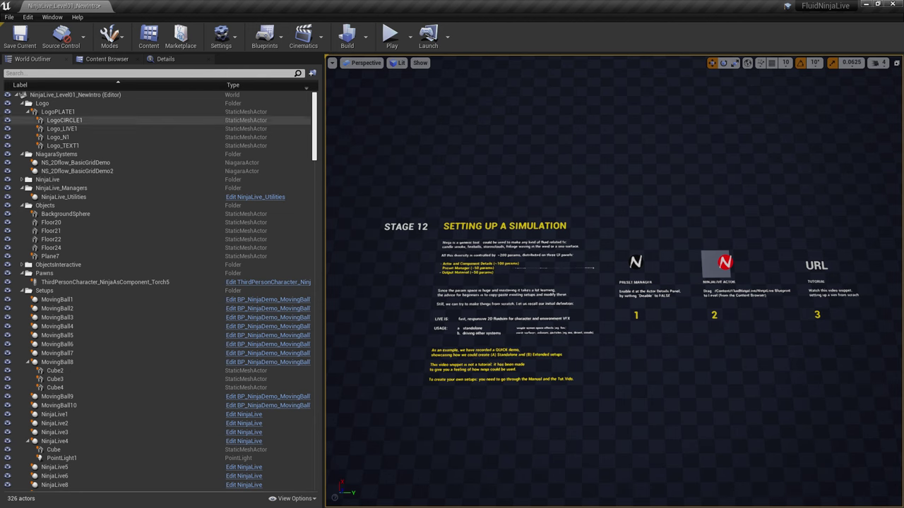
Browse the Tutorial and UseCases level folders and open Usecase_001_WorldSpaceWater_LIVE17 without saving the current level
click(106, 60)
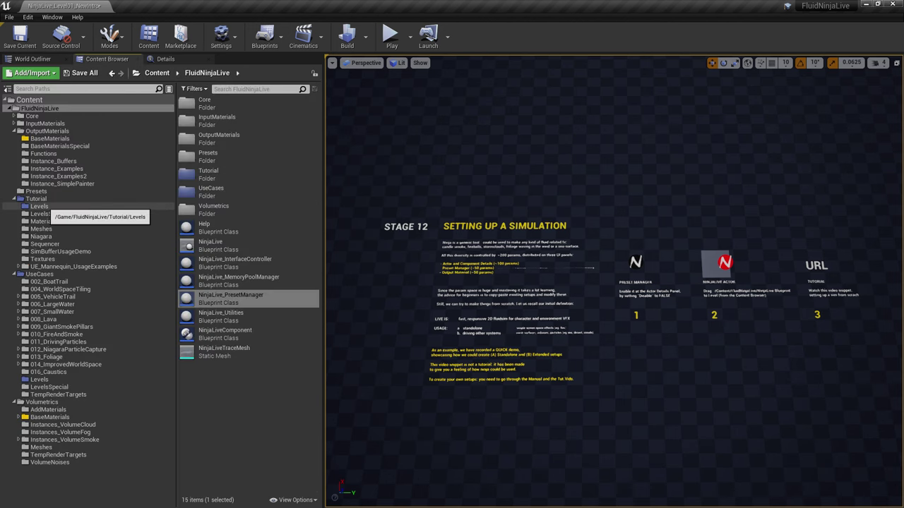
click(40, 206)
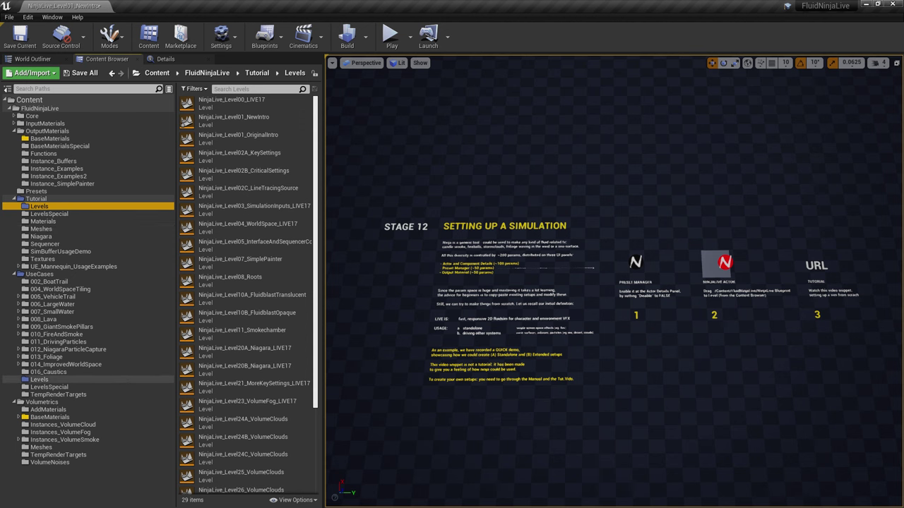
click(39, 379)
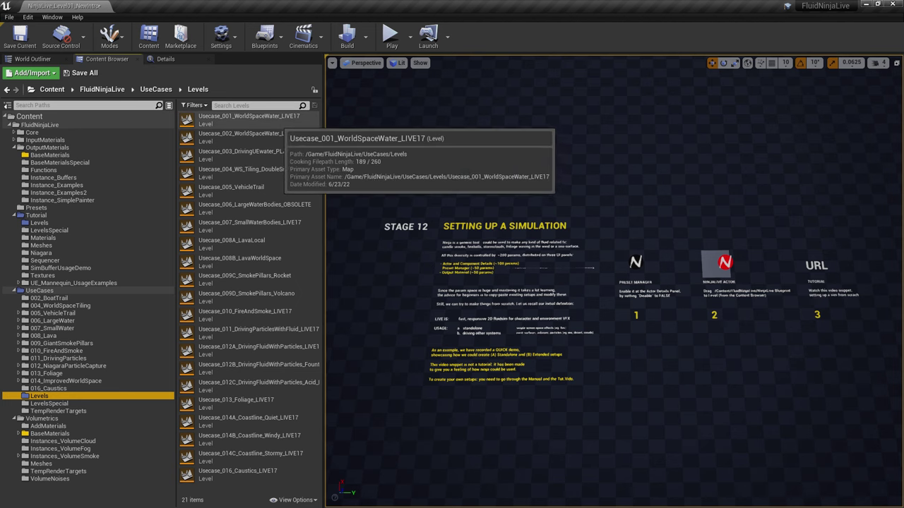
double_click(260, 119)
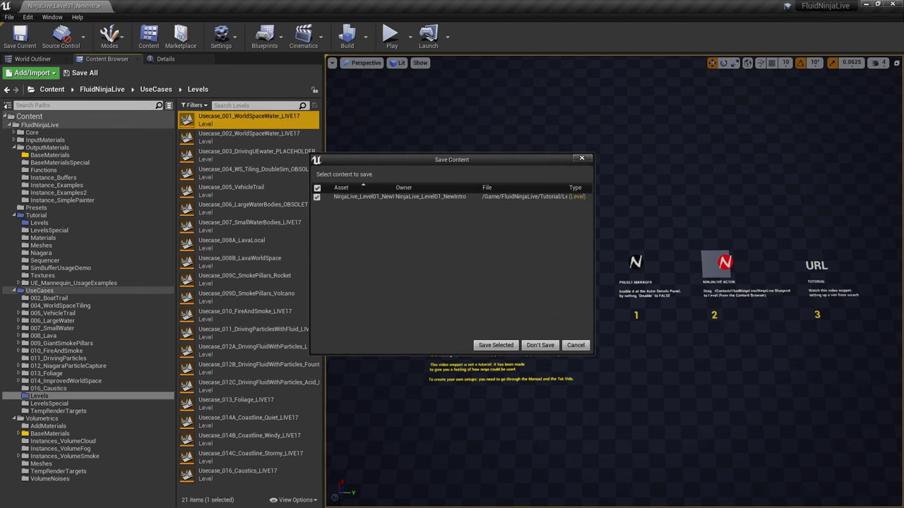
click(539, 344)
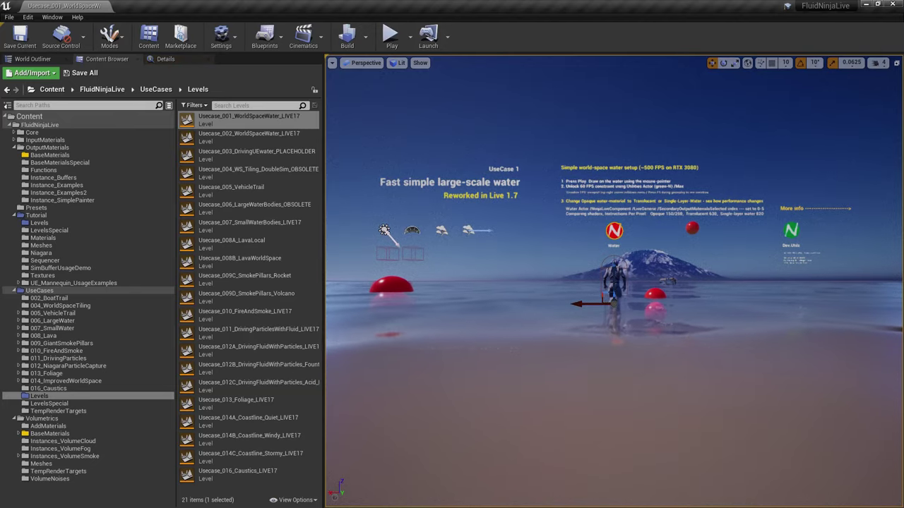
Examine the Use Case 1 large-scale water scene from several distances, including its instructions, pawn, Ninja actors and red spheres
key(w)
mouse_move(613, 281)
right_down()
mouse_move(613, 272)
mouse_move(611, 347)
mouse_move(613, 304)
mouse_move(572, 262)
mouse_move(614, 282)
right_up()
key(s)
key(w)
key(s)
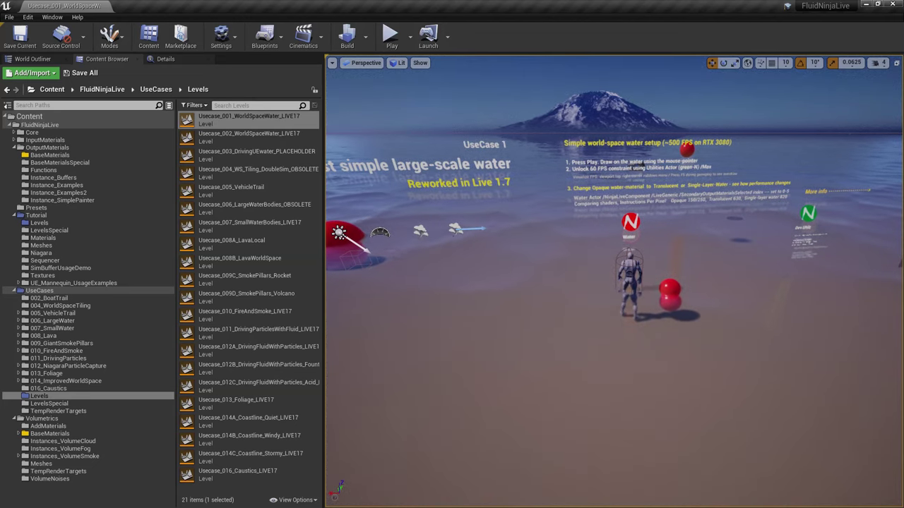
right_drag(614, 282, 617, 307)
key(s)
key(d)
key(w)
key(s)
key(s)
key(d)
key(s)
key(w)
key(s)
click(567, 270)
key(s)
right_drag(567, 270, 567, 311)
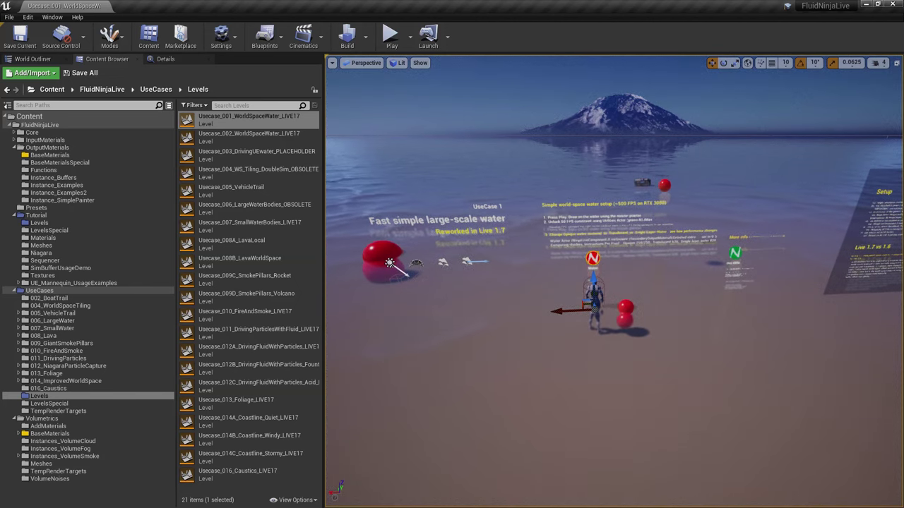
Copy the large water surface actor from the Use Case 1 level
click(564, 338)
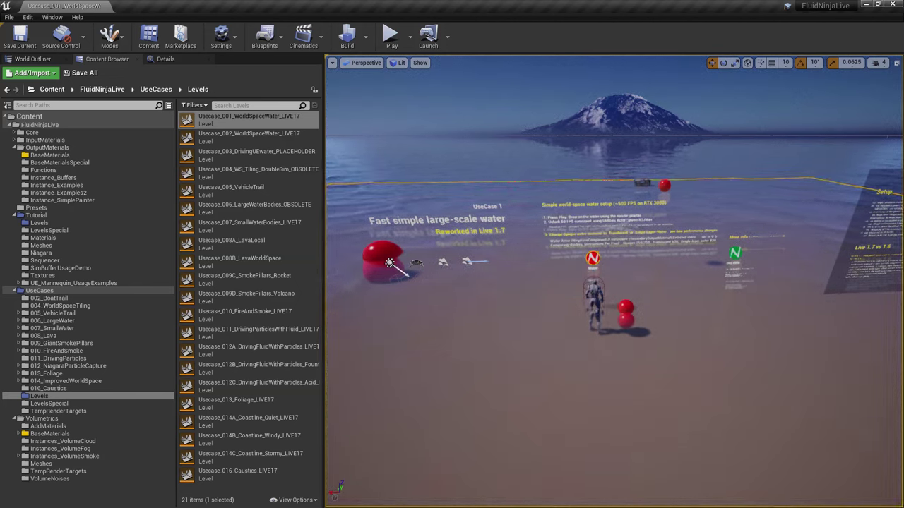
click(27, 17)
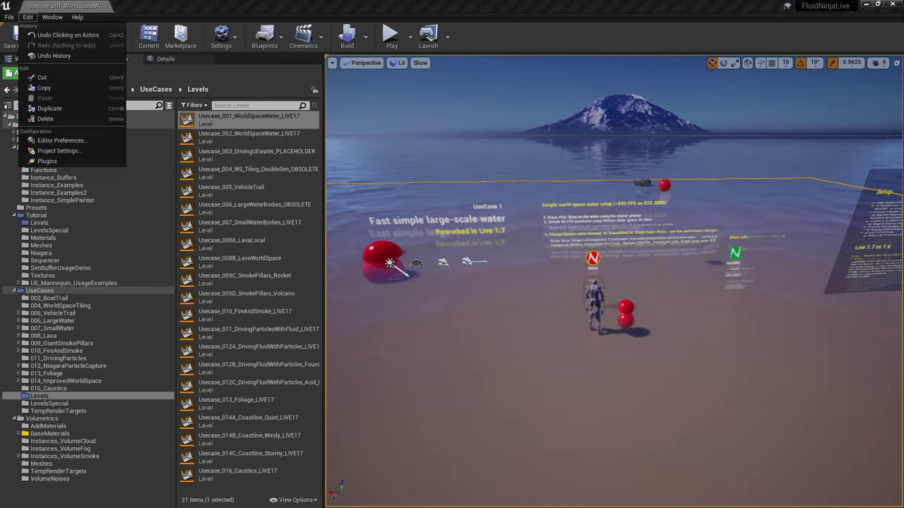
click(116, 86)
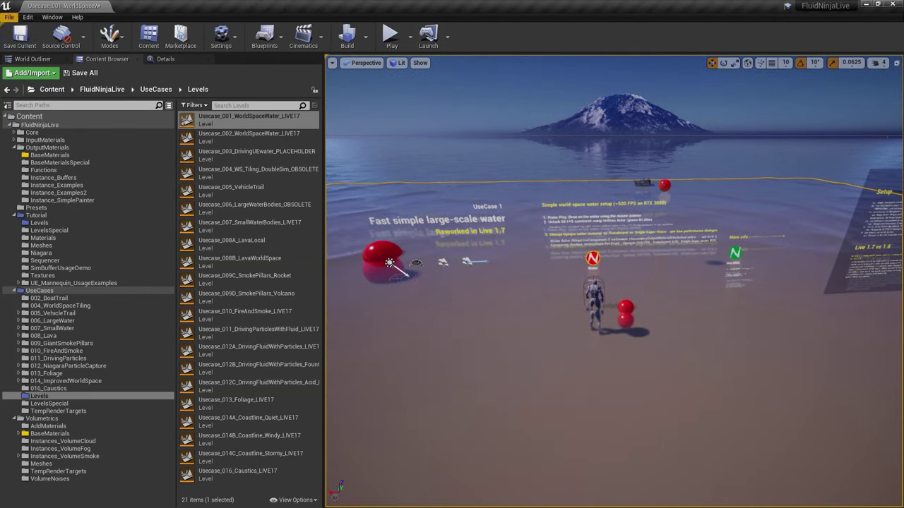
Create a new level from the Default template and paste the copied water surface into it
click(9, 17)
click(32, 33)
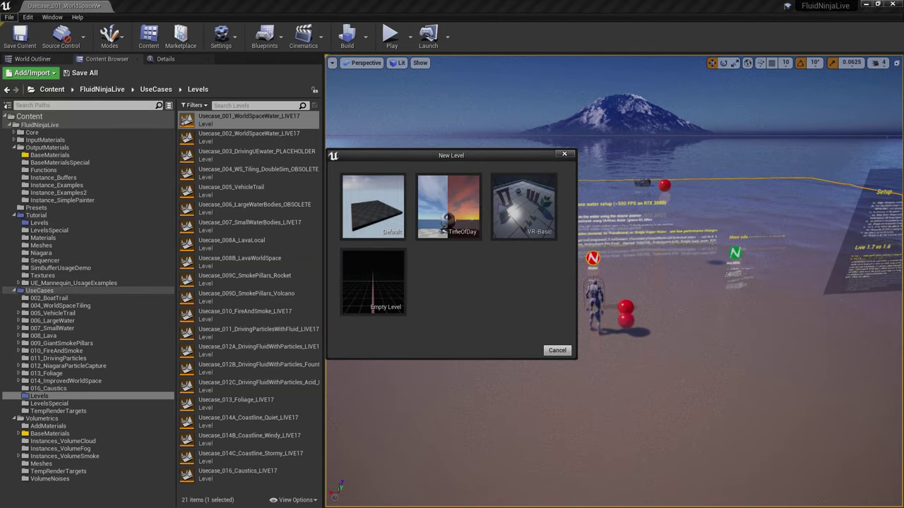
click(373, 207)
click(541, 345)
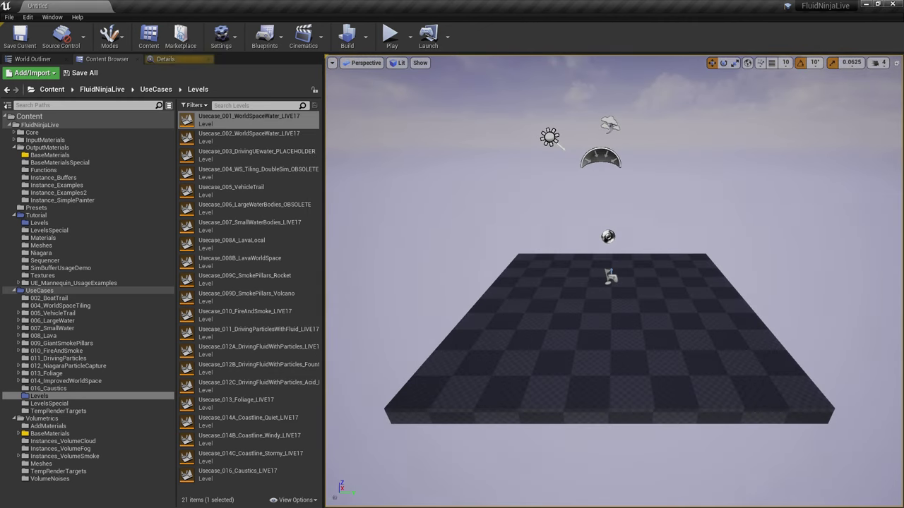
click(28, 16)
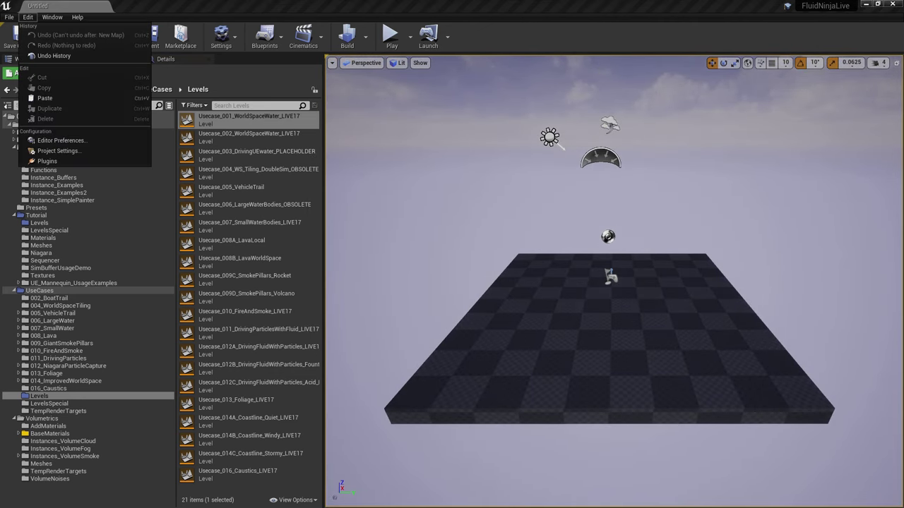
click(42, 99)
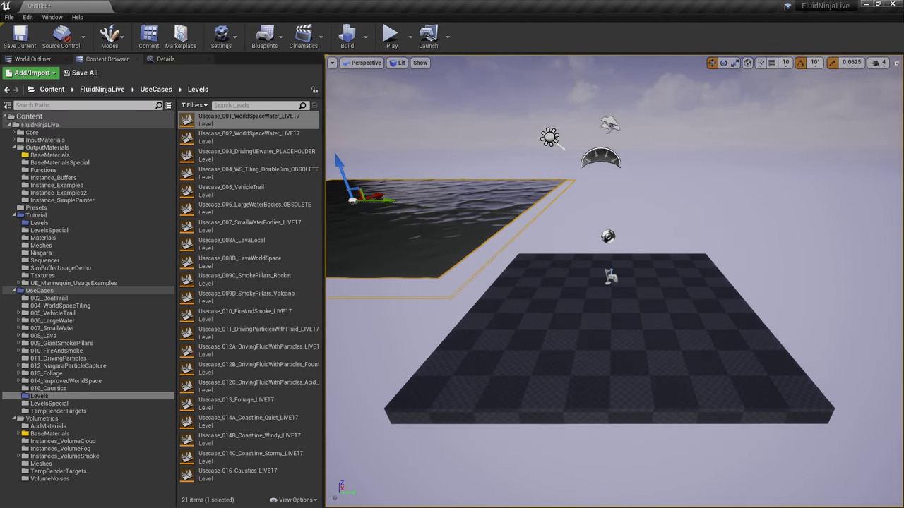
Move the checkered floor slab across to the near corner of the pasted water surface
click(609, 339)
right_drag(609, 339, 565, 388)
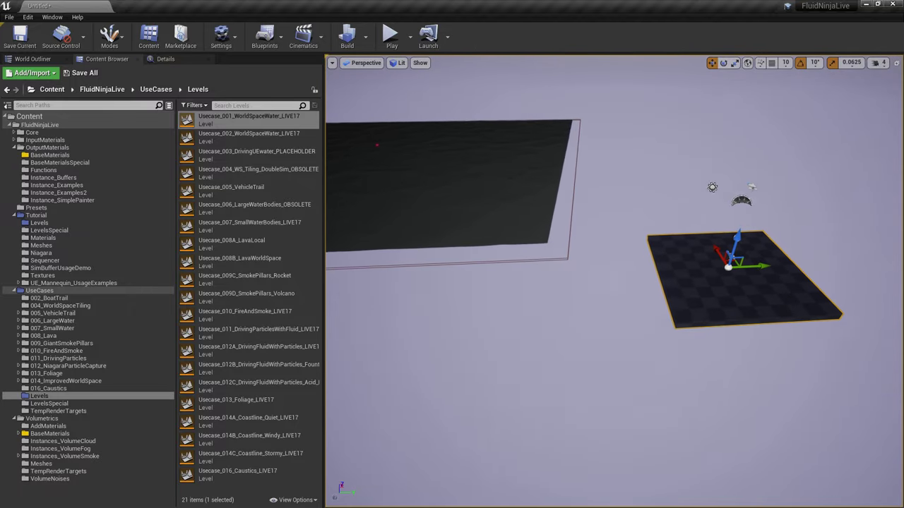
drag(763, 267, 424, 281)
drag(372, 256, 461, 180)
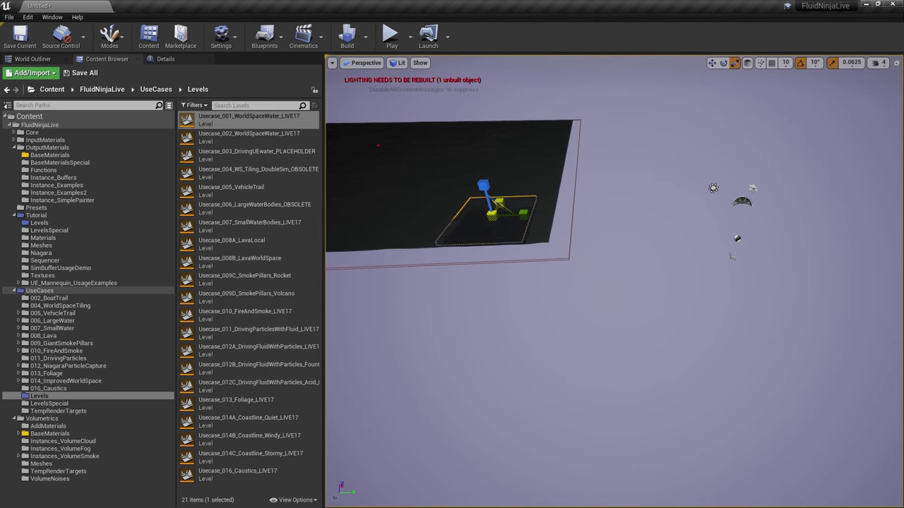
Scale up the selected checkered floor plane and move it across the water area so it spans the surface's width
drag(500, 205, 526, 158)
drag(523, 213, 622, 214)
key(w)
drag(526, 214, 377, 168)
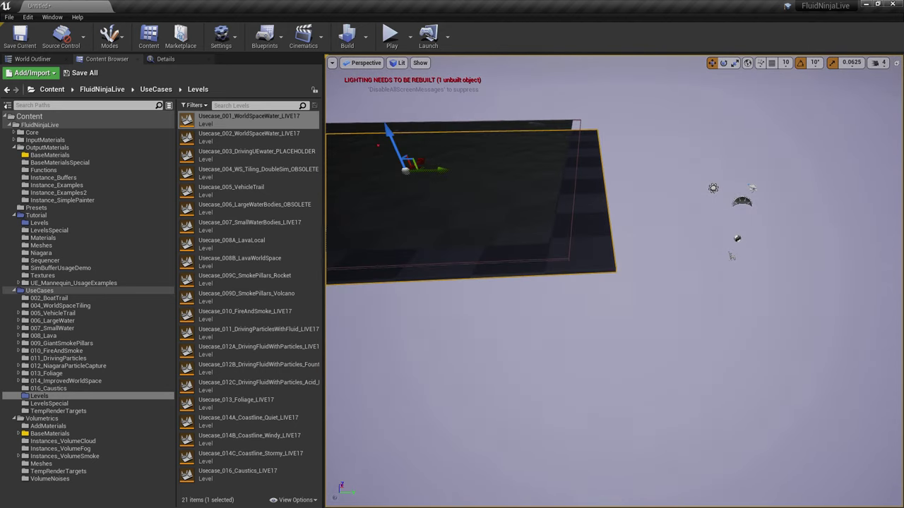
right_drag(377, 168, 330, 152)
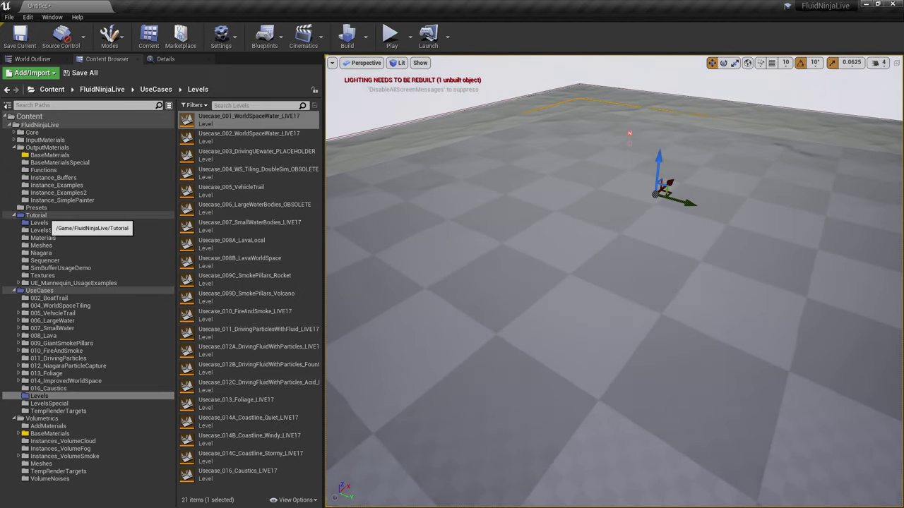
Place a ThirdPersonCharacter_EngineDefault blueprint from the UE_Mannequin_UsageExamples folder on the floor plane
click(74, 282)
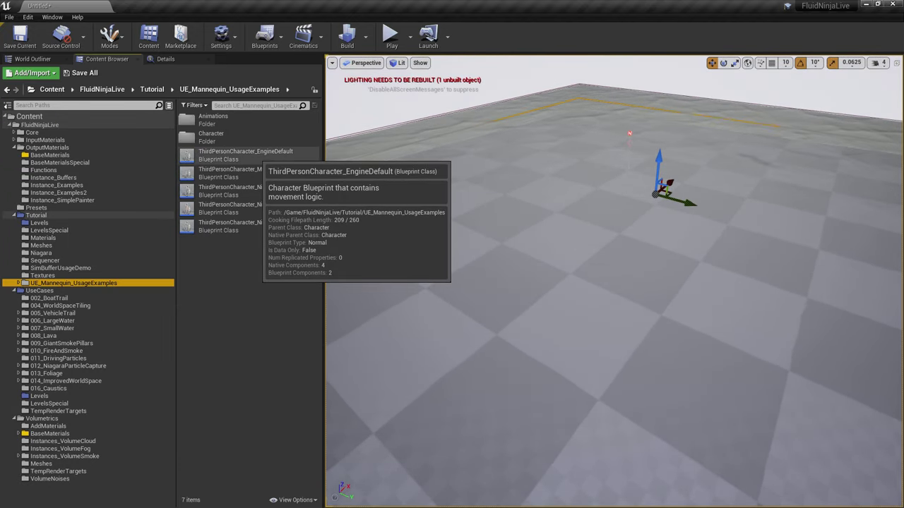
drag(246, 154, 547, 241)
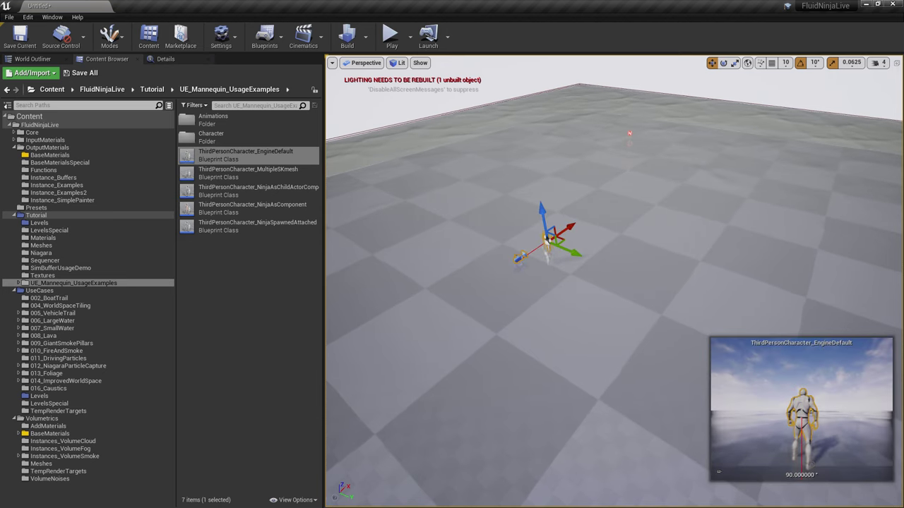
right_drag(547, 241, 538, 213)
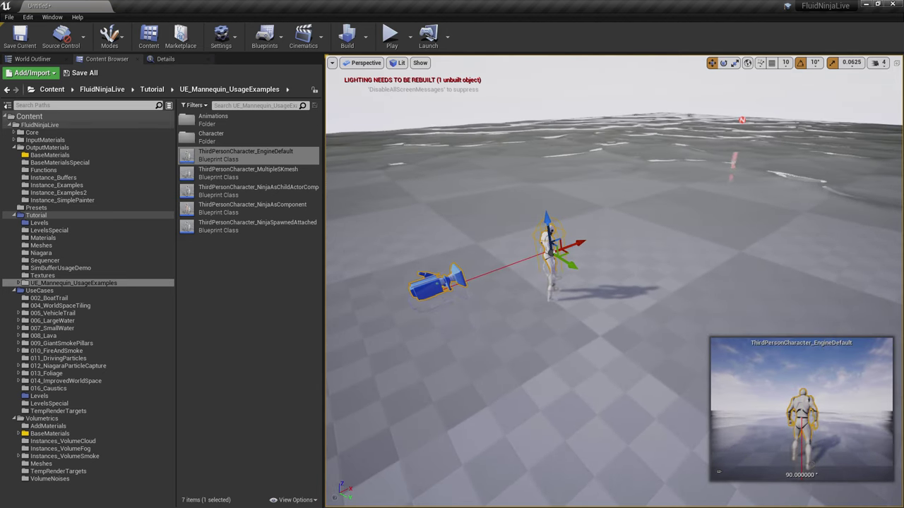
Place the NinjaLive_Utilities blueprint beside the character and enable Possess Nearest Pawn on it
click(40, 124)
drag(216, 317, 496, 289)
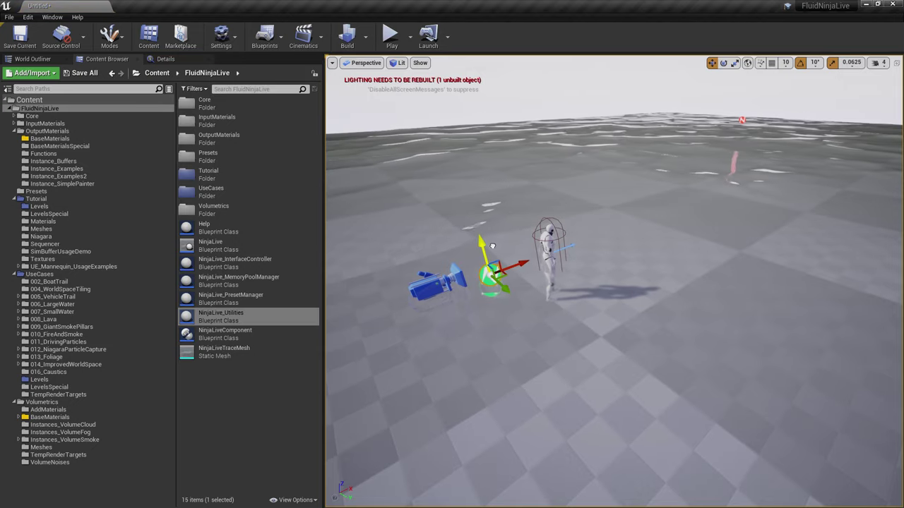
click(166, 59)
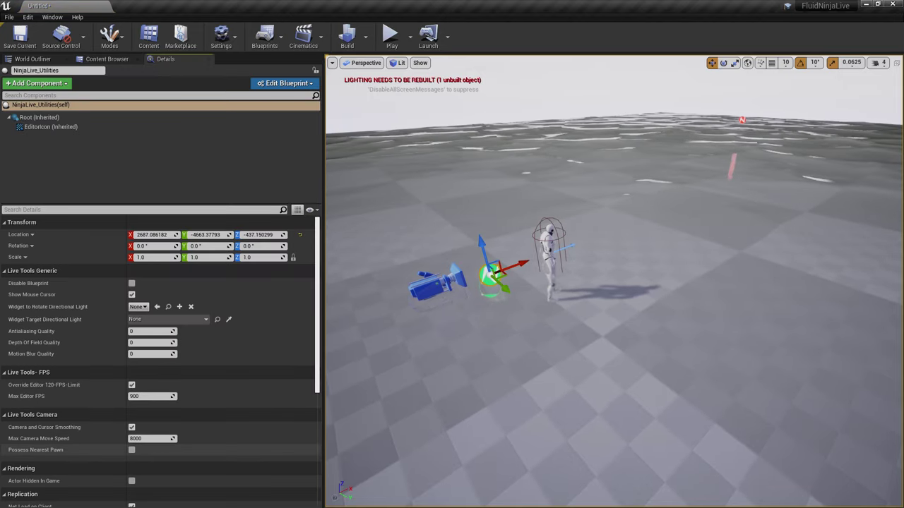
click(132, 451)
Play the level full screen, run the character through the water in several directions, and stop the session
click(410, 389)
key(F11)
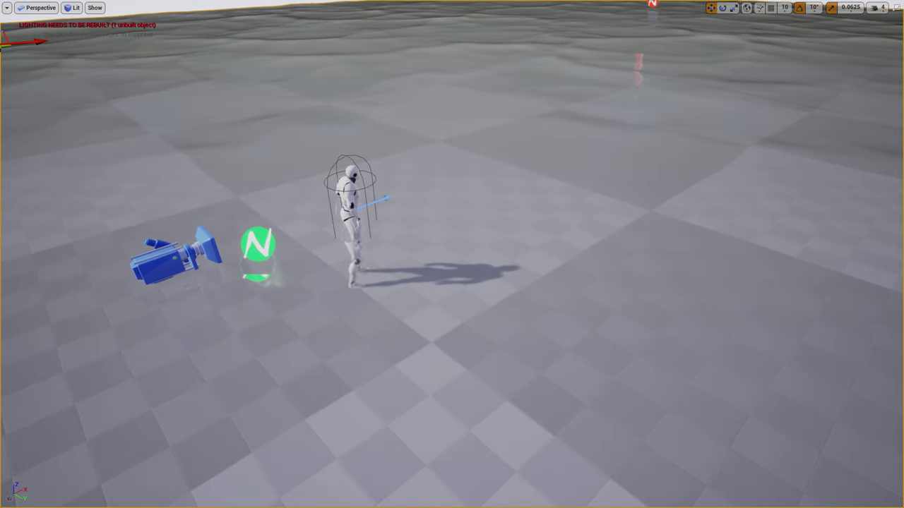
key(alt+p)
key(w)
key(d)
key(s)
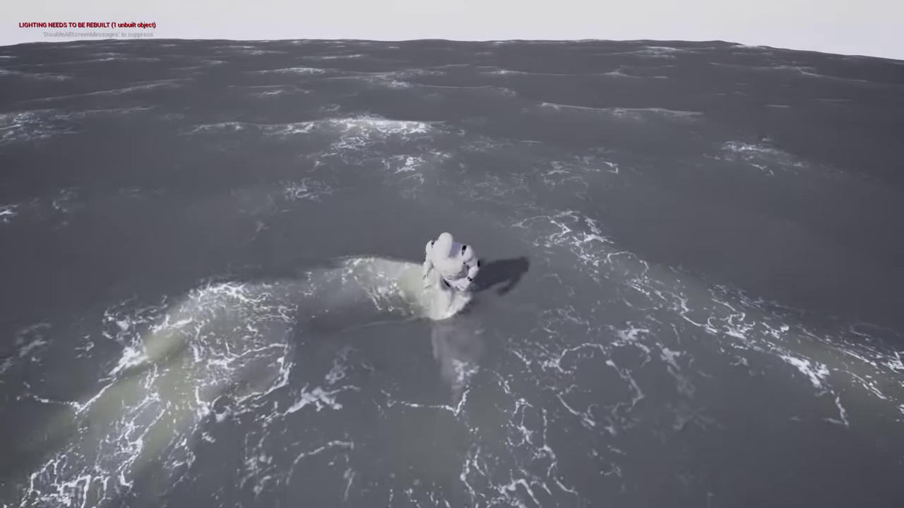
key(a)
key(w)
key(w)
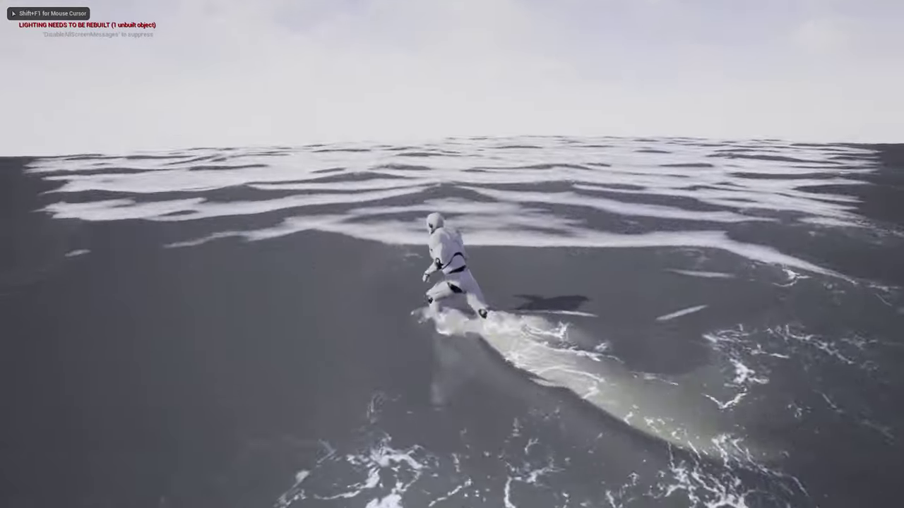
key(w)
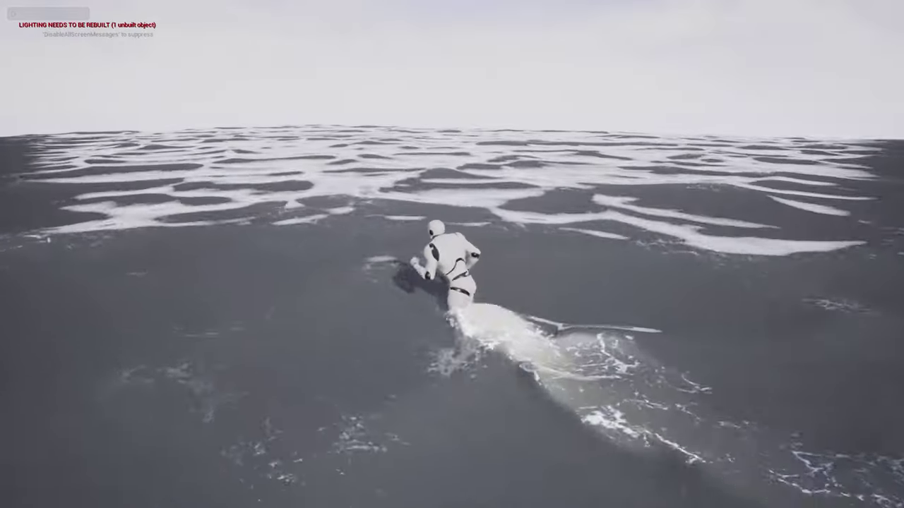
key(d)
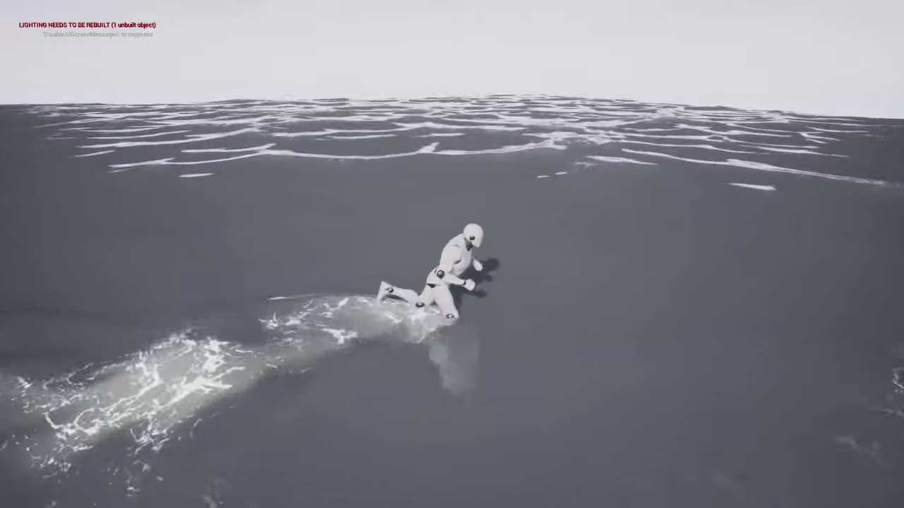
key(a)
key(w)
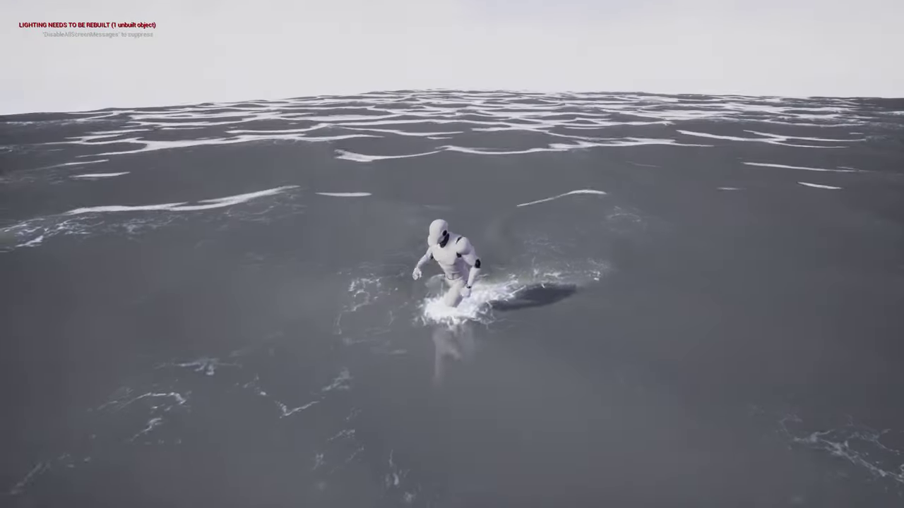
key(Escape)
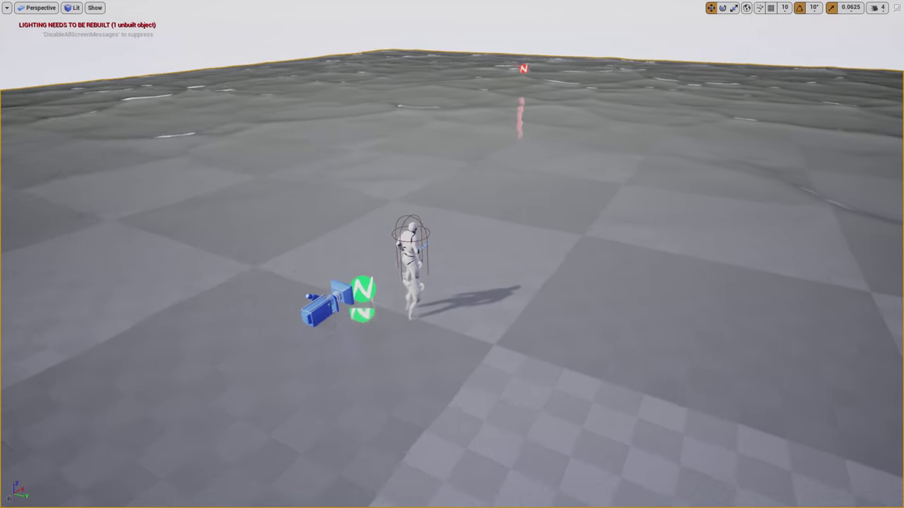
Locate NinjaLive_Area_Water's secondary output material MI_Water_Opaque_Quiet in its content folder and bring up the actions available for it
right_click(485, 220)
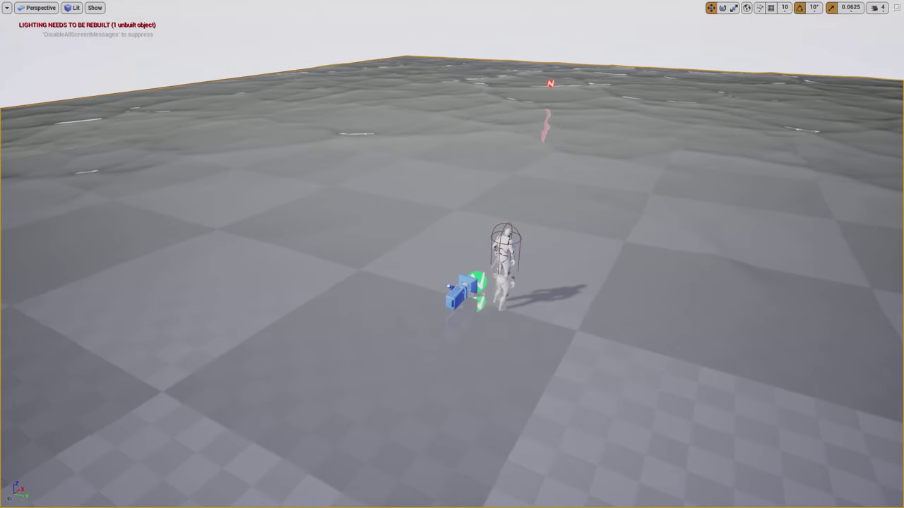
key(F11)
click(565, 120)
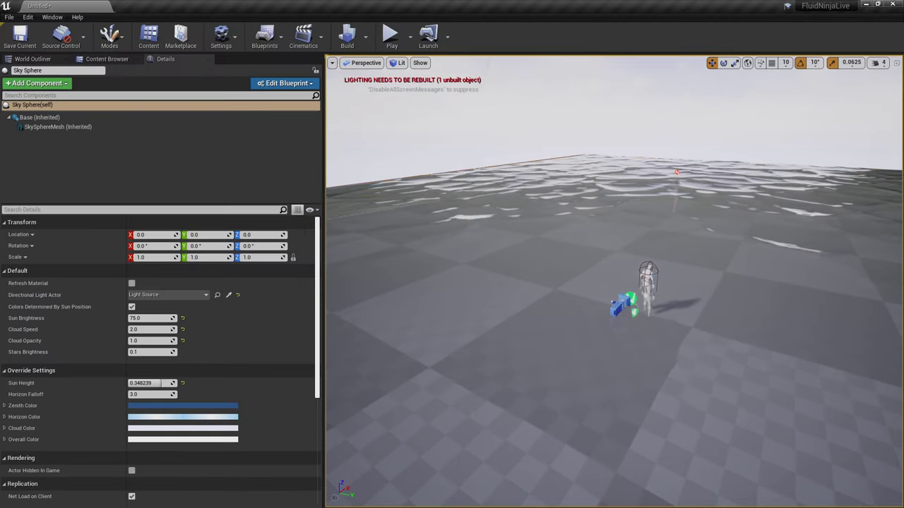
click(677, 173)
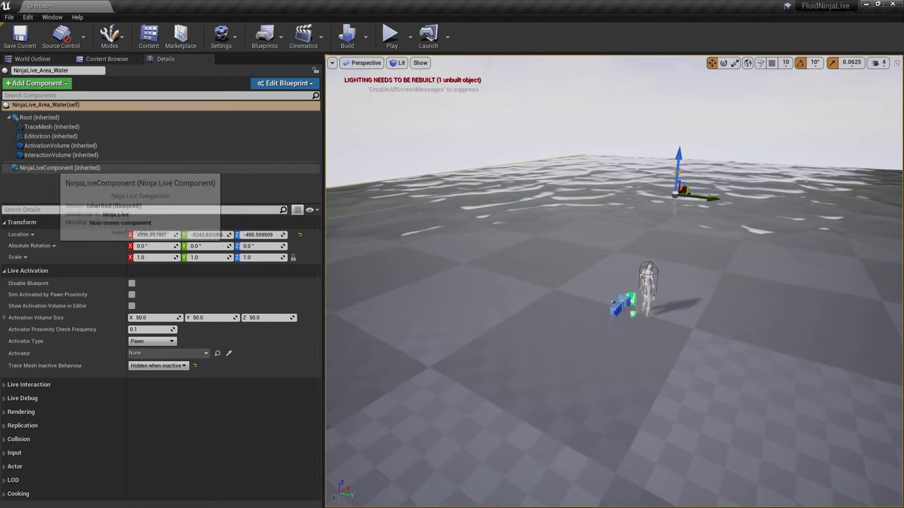
click(106, 167)
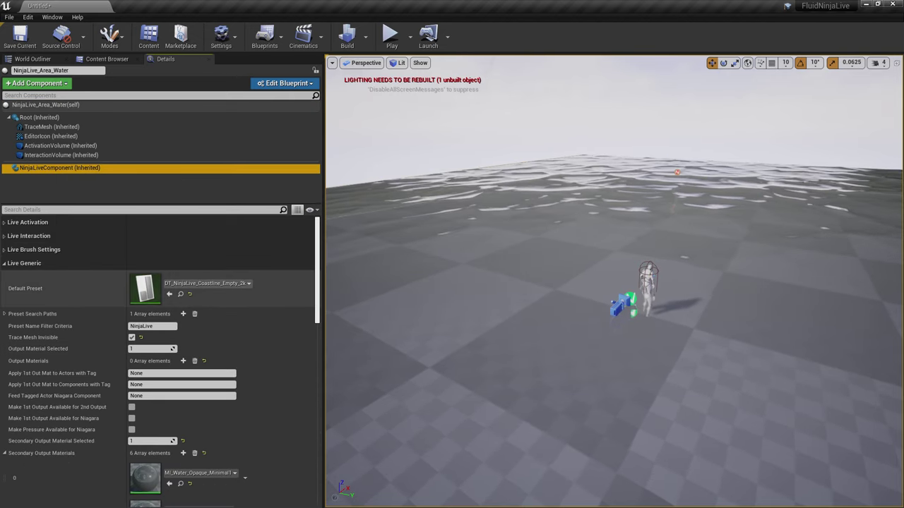
scroll(159, 353, down, 5)
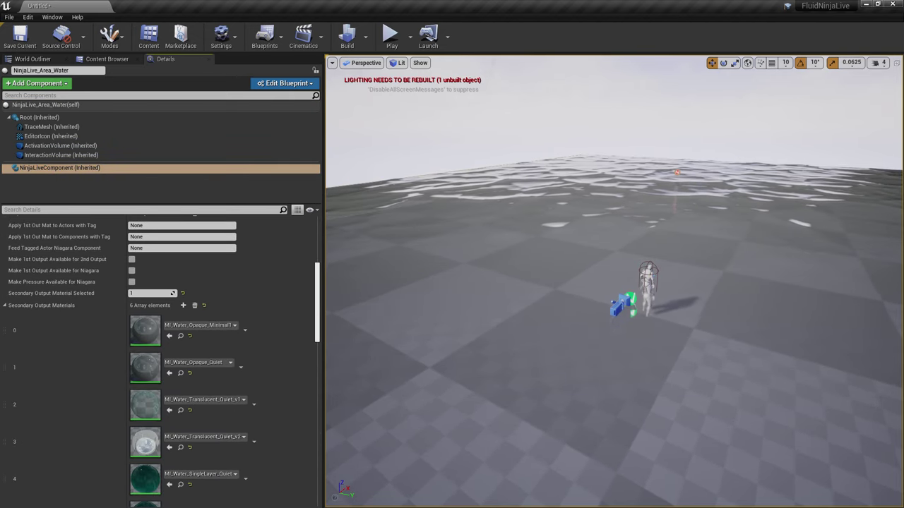
scroll(159, 353, down, 1)
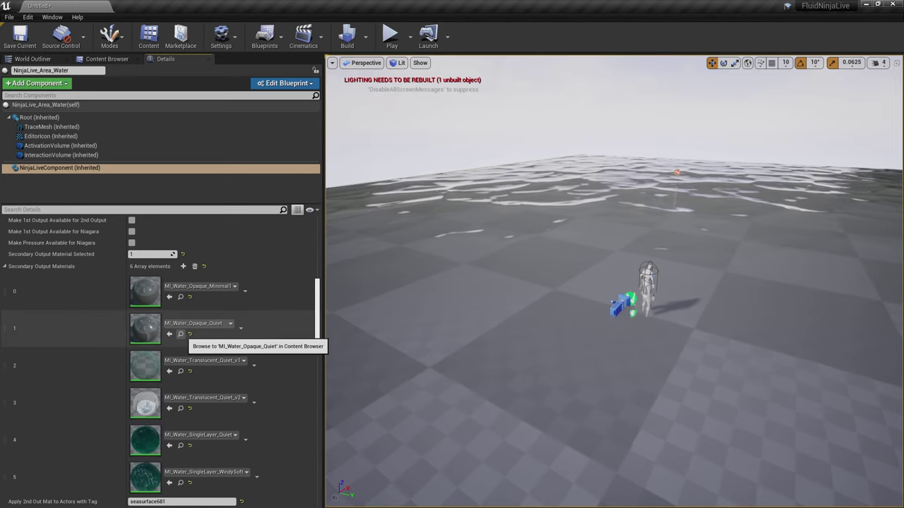
click(180, 334)
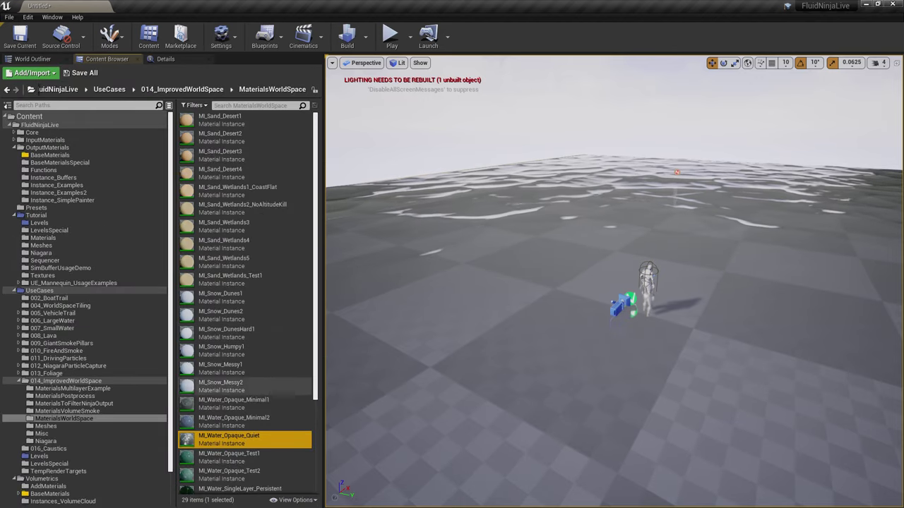
right_click(248, 439)
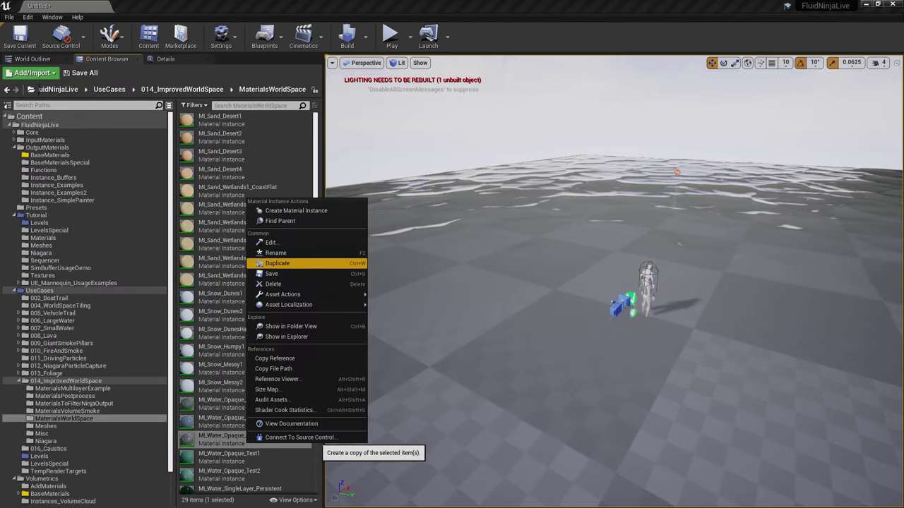
click(452, 262)
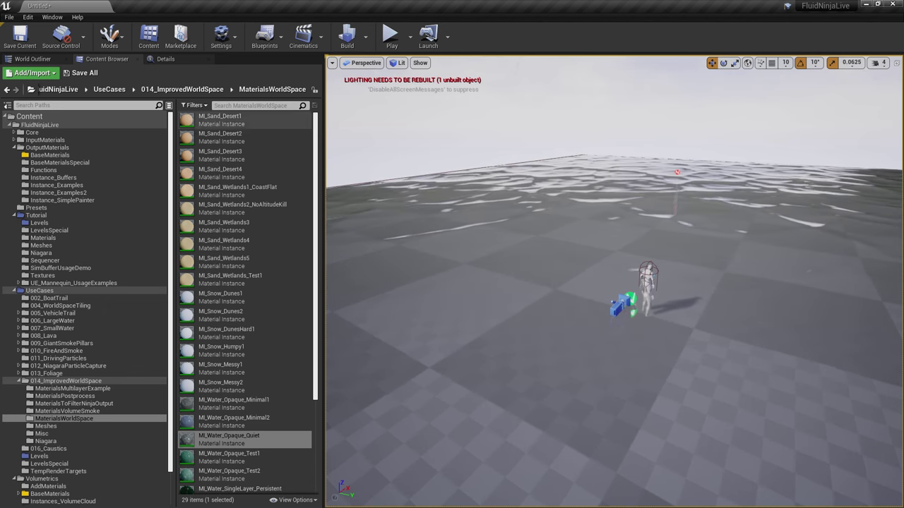
Open the tutorial level NinjaLive_Level01_NewIntro and view its Stage 12 board full screen
click(40, 222)
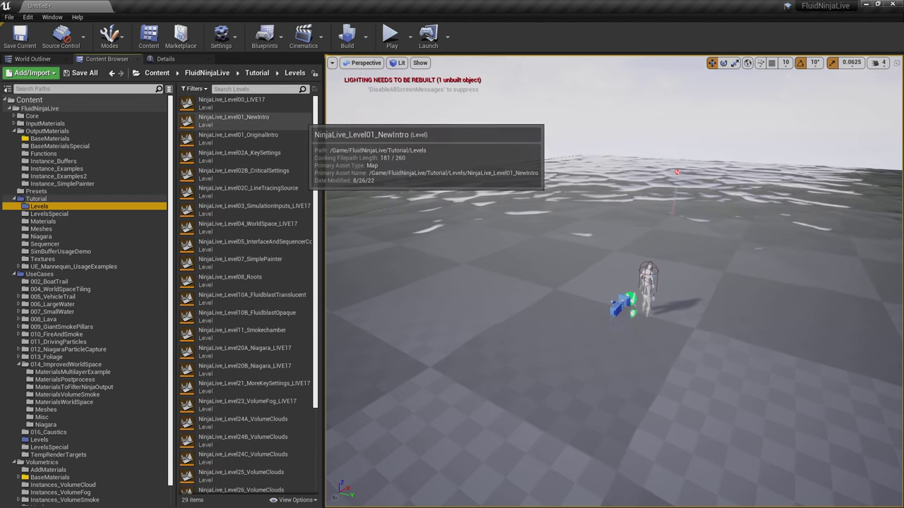
double_click(233, 120)
click(539, 344)
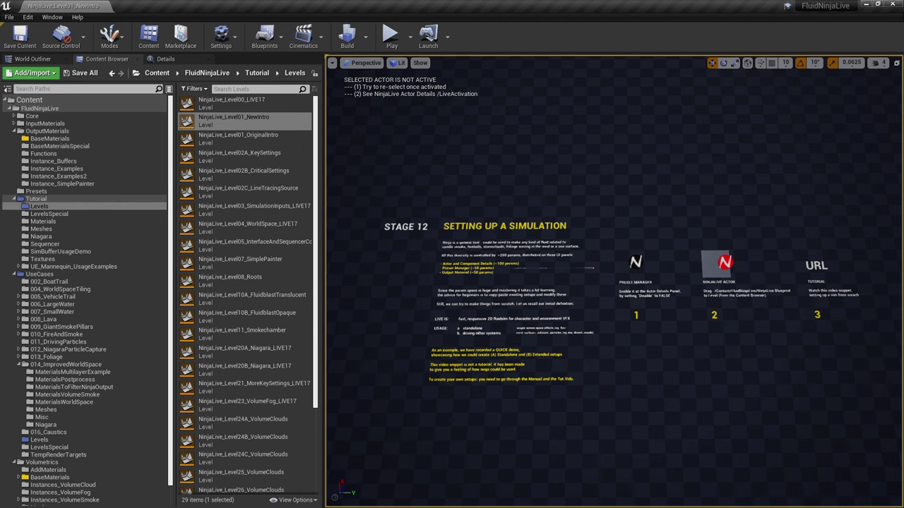
key(F11)
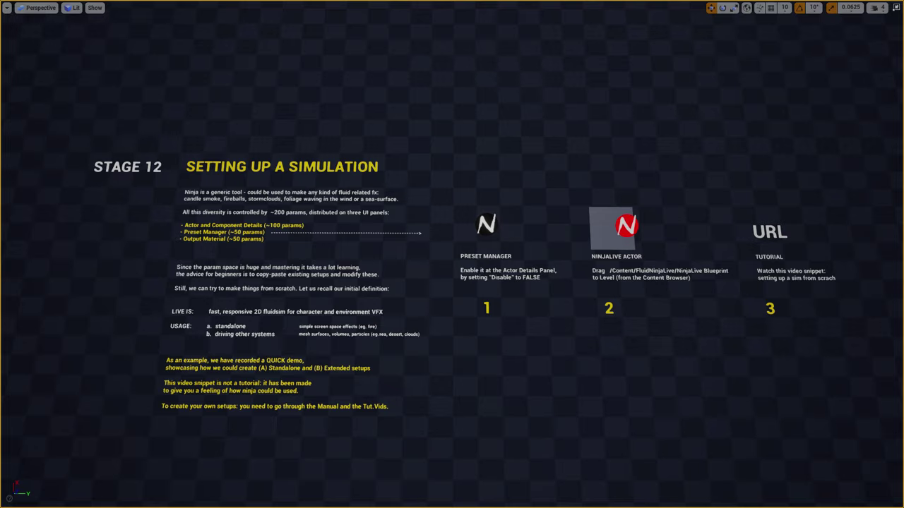
right_drag(452, 254, 370, 247)
key(w)
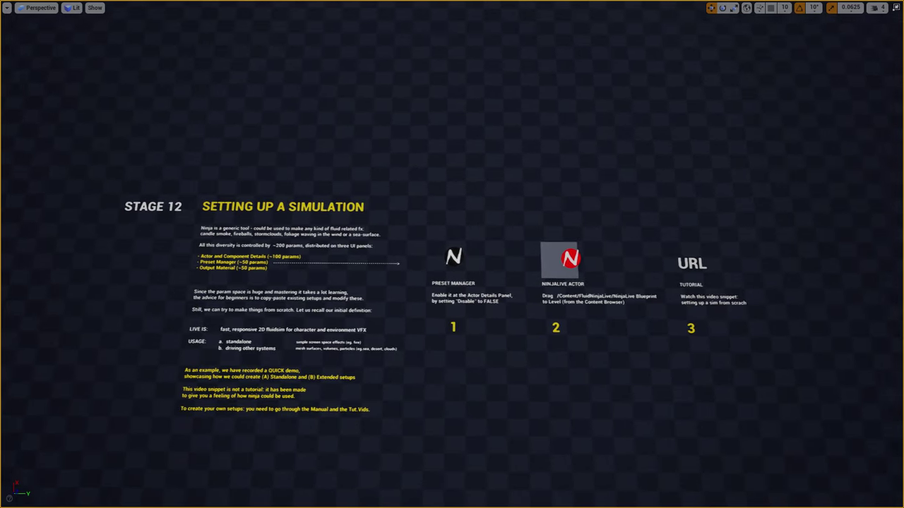
Select the NinjaLive actor on the Stage 12 board and examine its Live Activation and Live Interaction settings
click(578, 259)
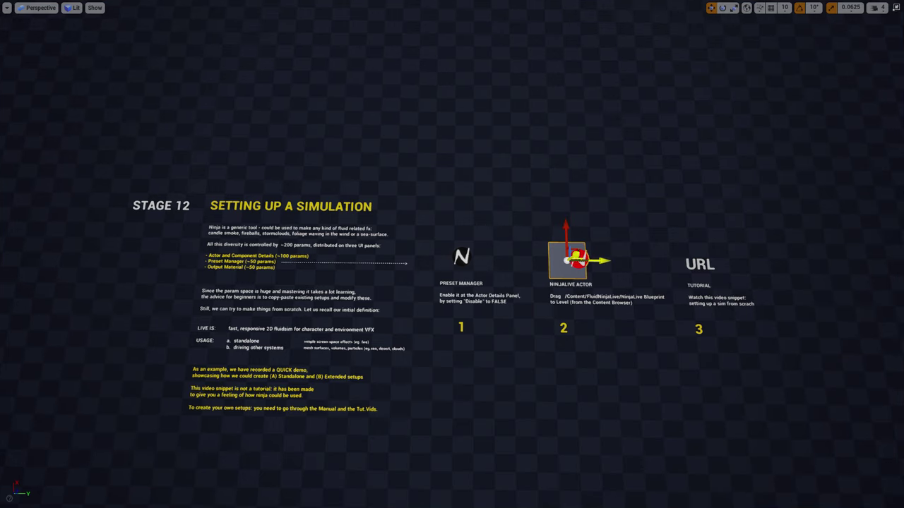
key(F11)
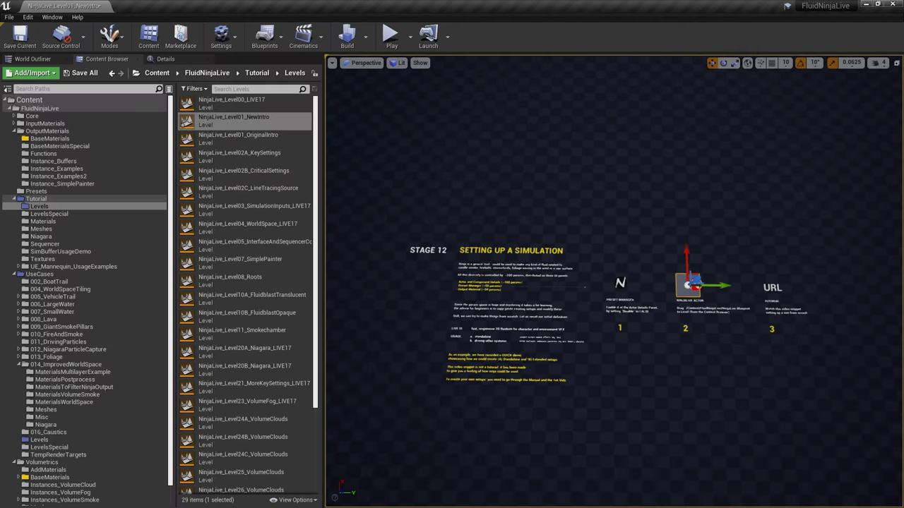
click(170, 59)
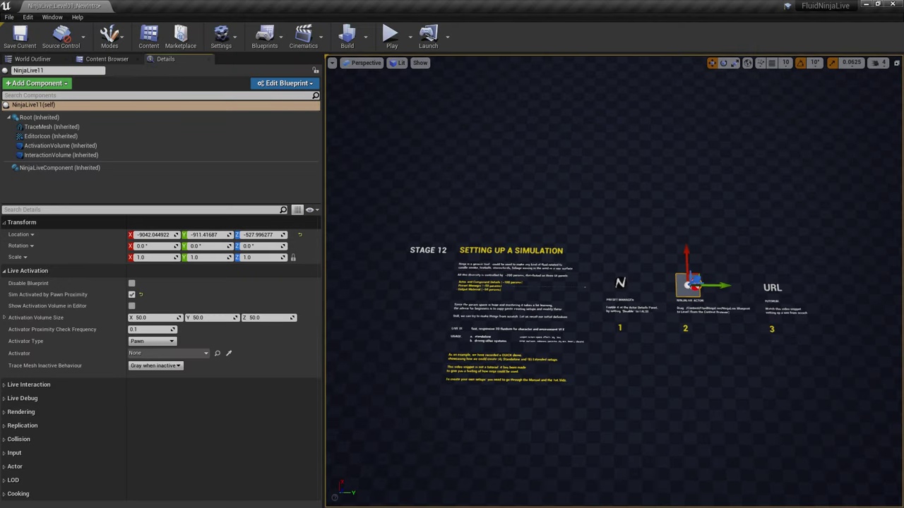
click(64, 222)
click(28, 236)
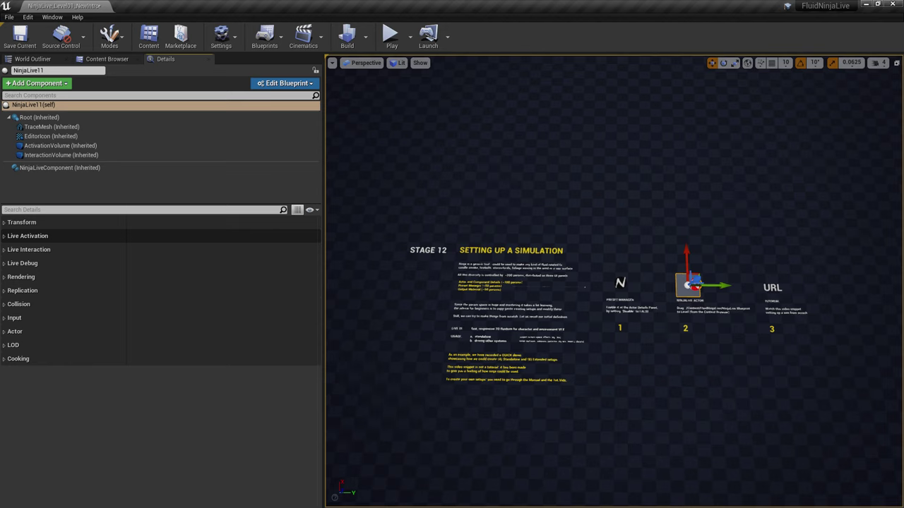
click(28, 235)
click(28, 236)
click(28, 249)
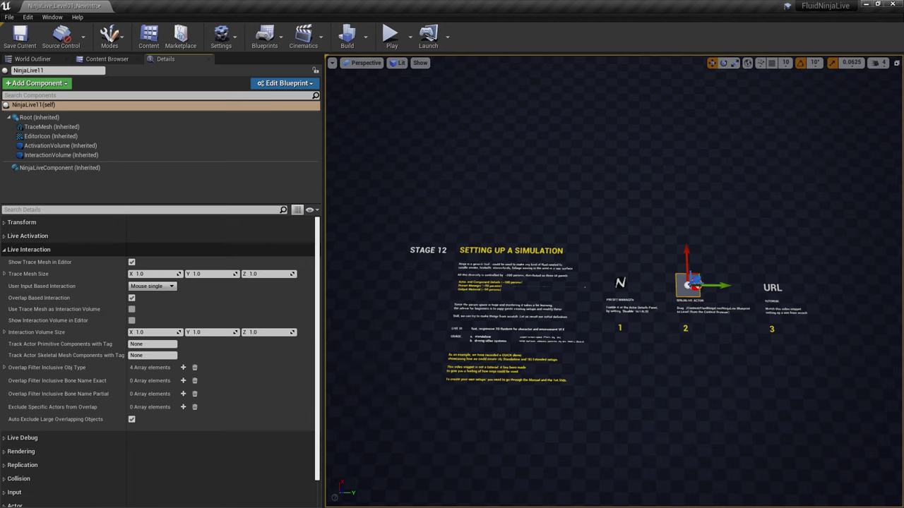
click(28, 249)
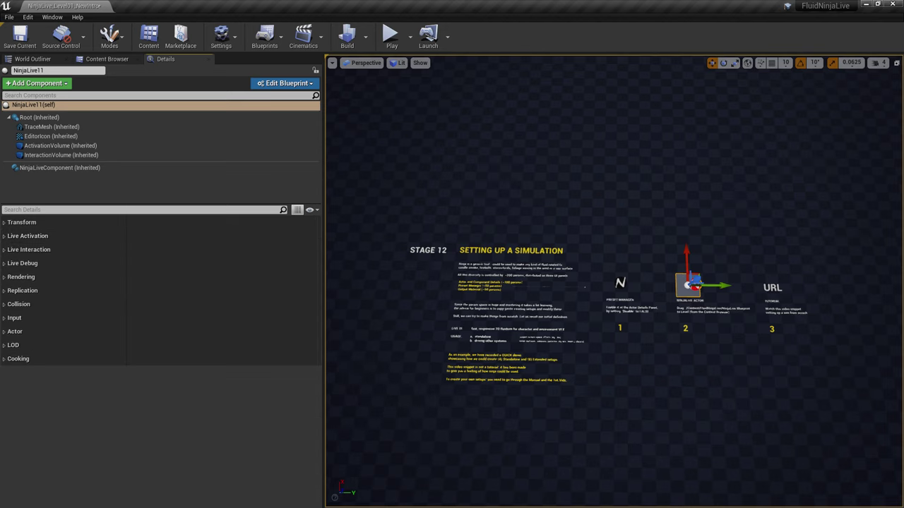
Display the actor's NinjaLiveComponent settings with the categories collapsed into an overview
click(60, 168)
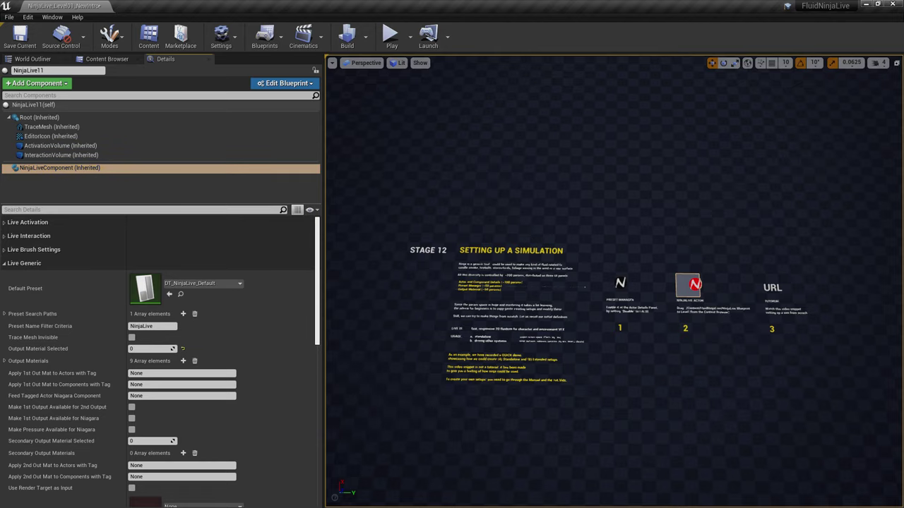
drag(60, 204, 59, 186)
click(25, 245)
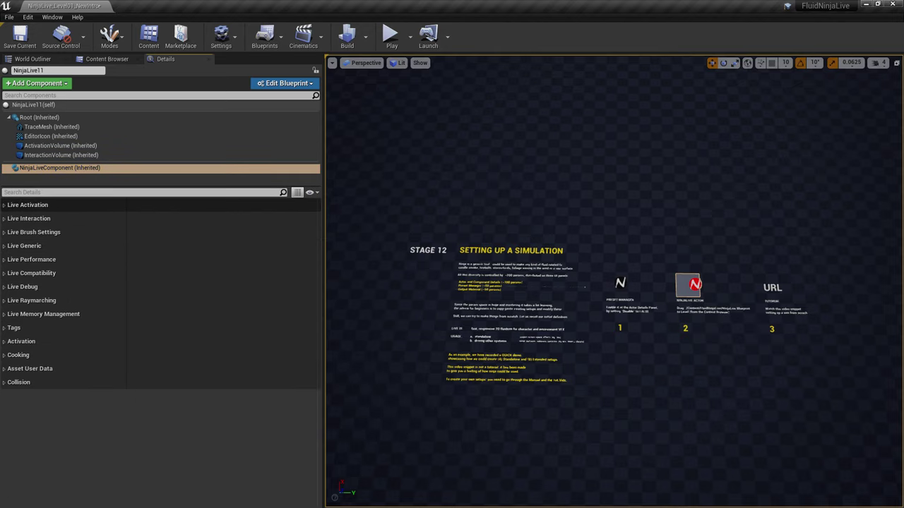
Select the Preset Manager actor on the Stage 12 board and display its details
key(w)
right_drag(613, 282, 575, 275)
key(a)
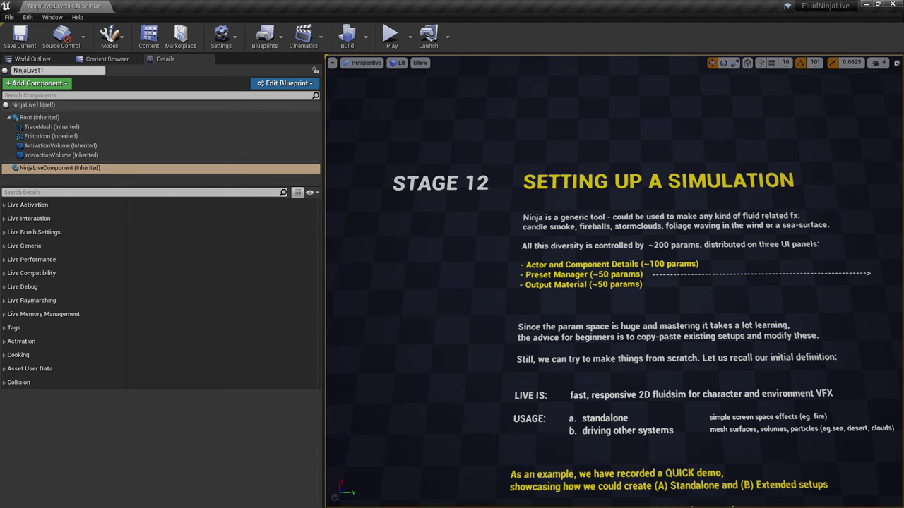
key(d)
key(s)
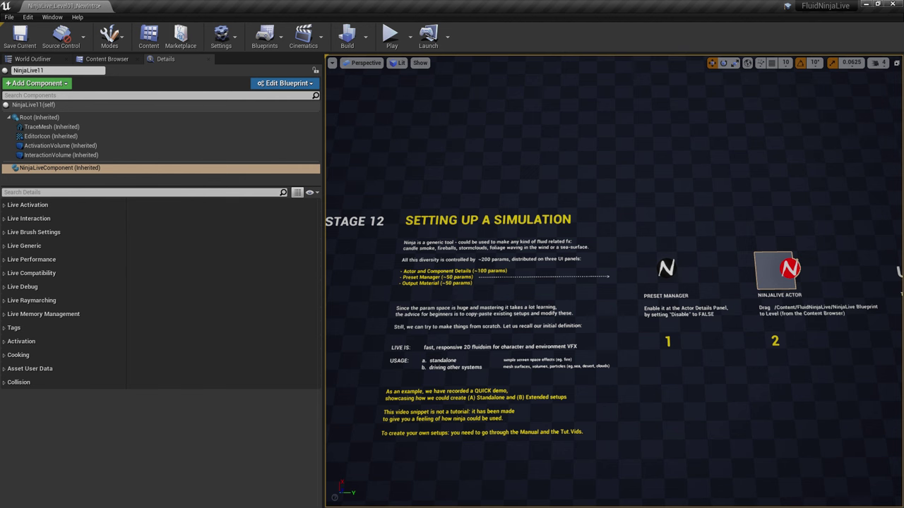
click(666, 268)
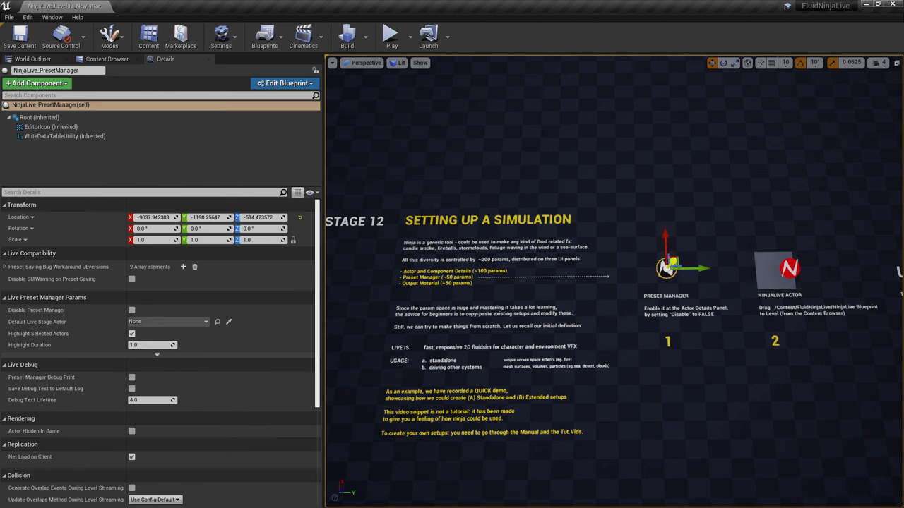
Select the NinjaLive actor on the Stage 12 board and show its entry in the World Outliner
click(106, 58)
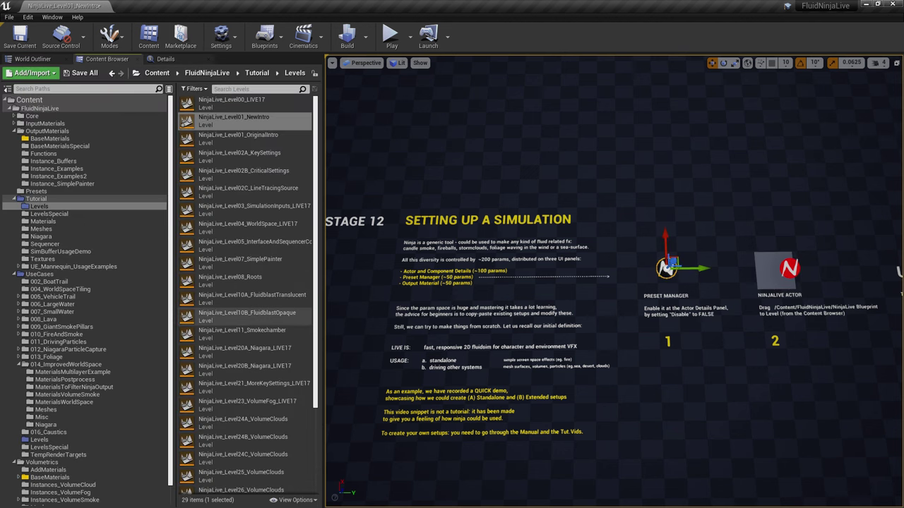
key(Escape)
key(F11)
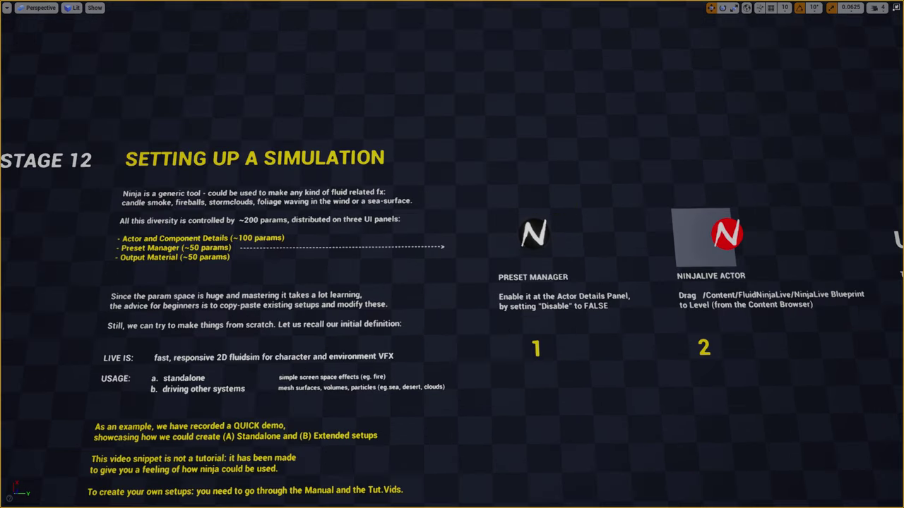
click(699, 239)
key(F11)
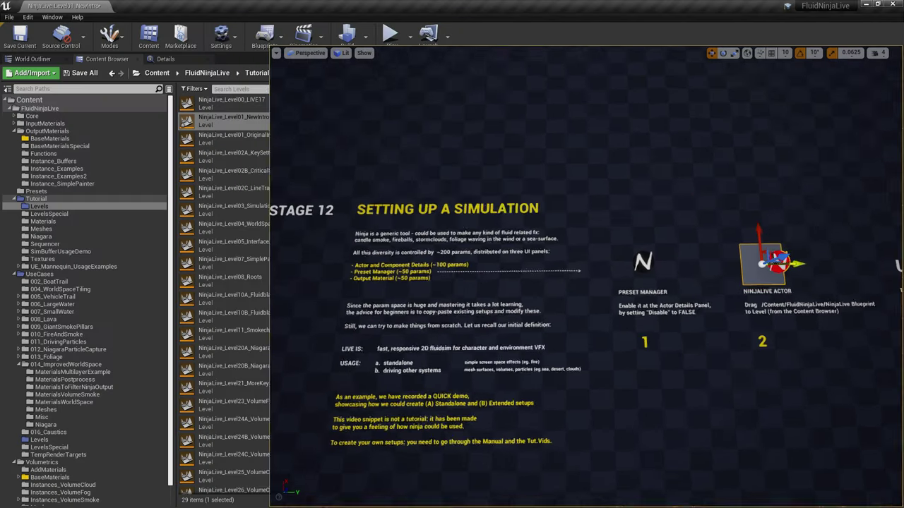
click(48, 59)
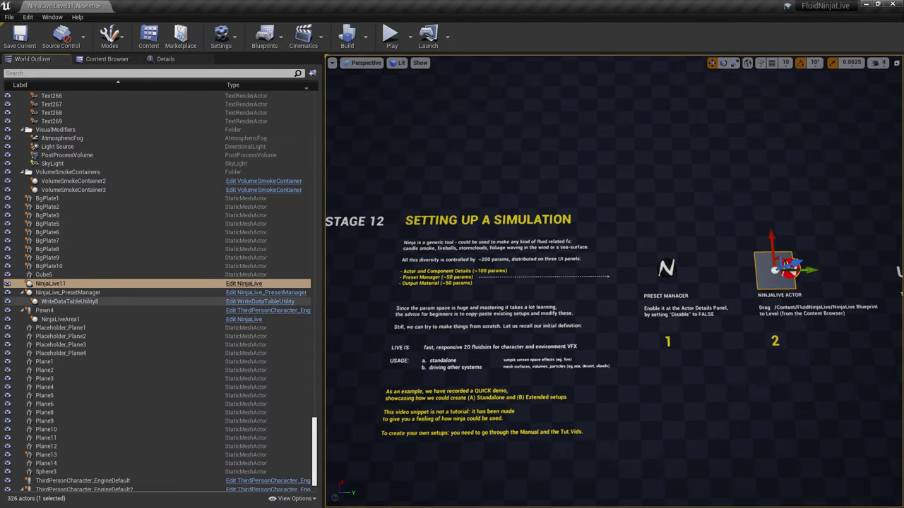
Play the level full screen and choose NinjaLive11 as the actor in the in-game Preset Manager
key(F11)
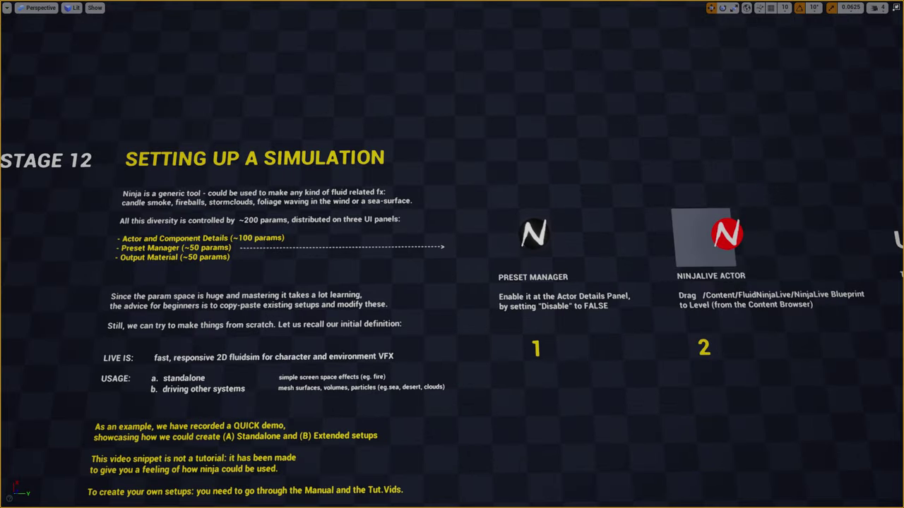
click(126, 64)
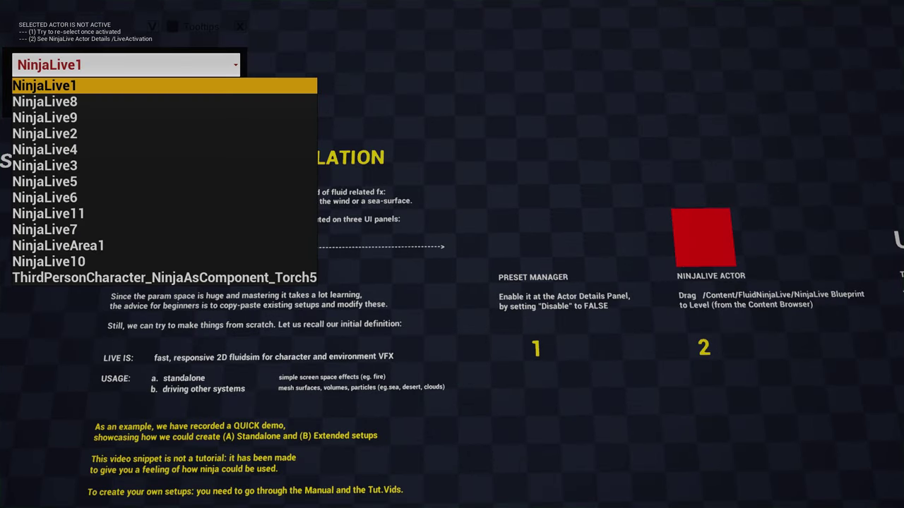
click(48, 213)
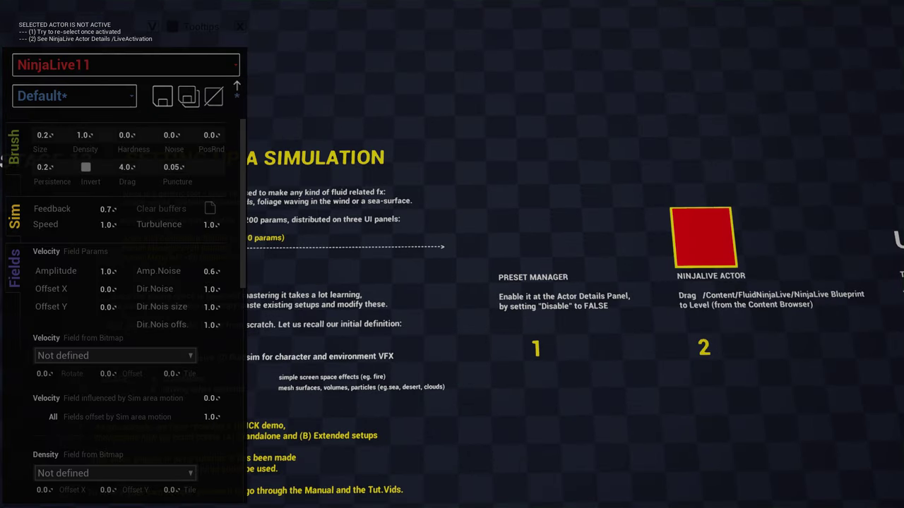
Look through NinjaLive11's Preset Manager parameters, from the Brush, Sim and Fields sections down to Output
key(a)
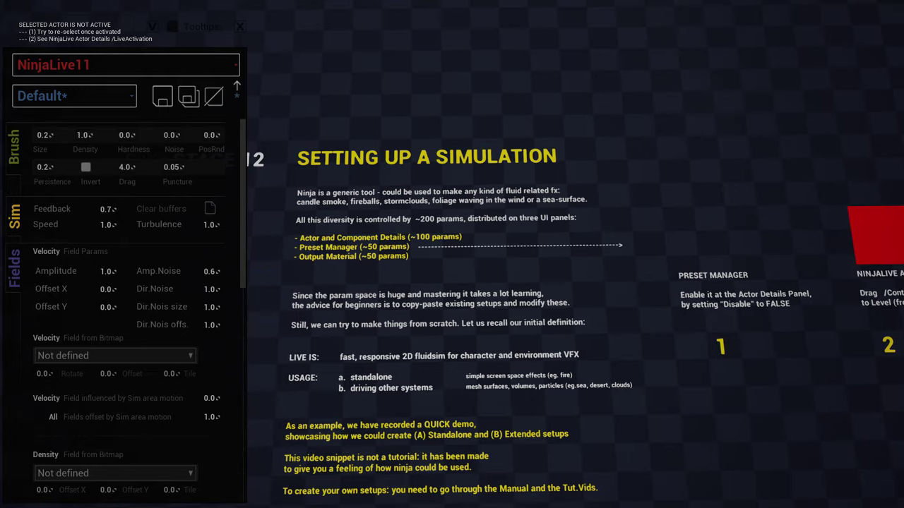
scroll(123, 311, down, 6)
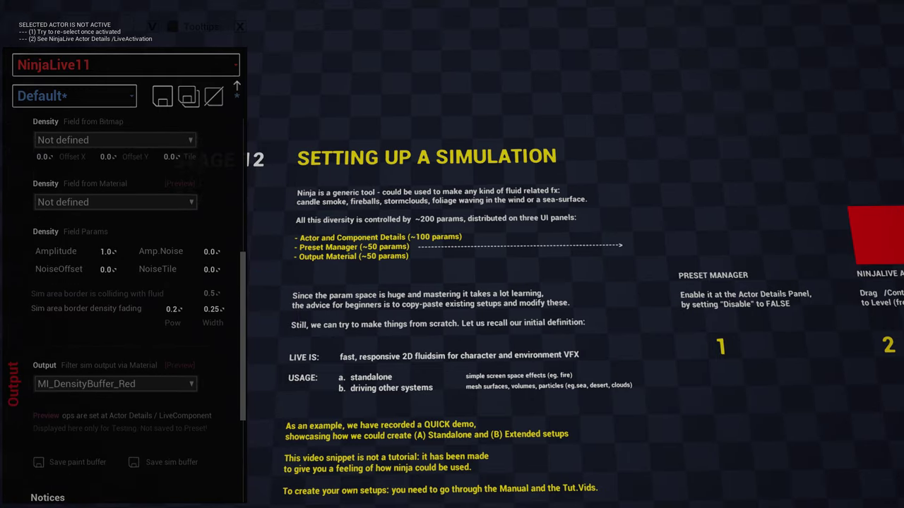
scroll(123, 311, up, 6)
scroll(123, 311, up, 1)
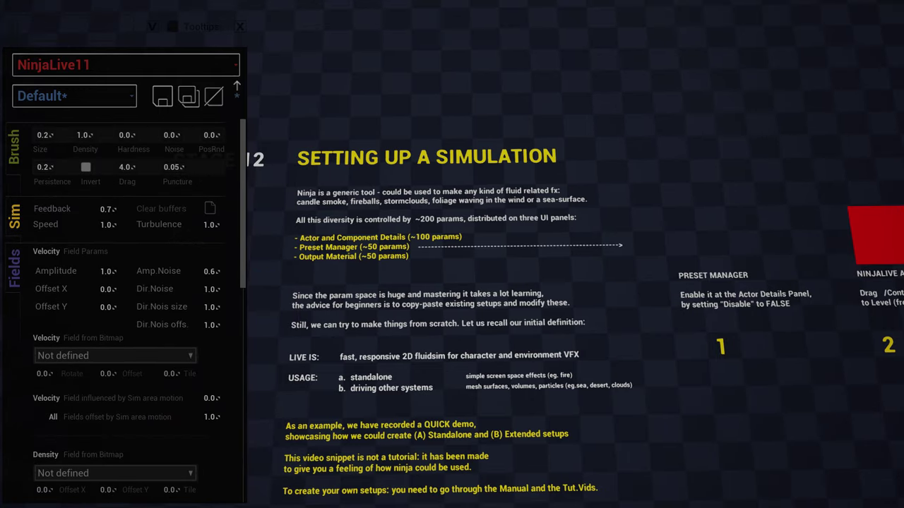
scroll(123, 311, down, 6)
scroll(123, 310, up, 6)
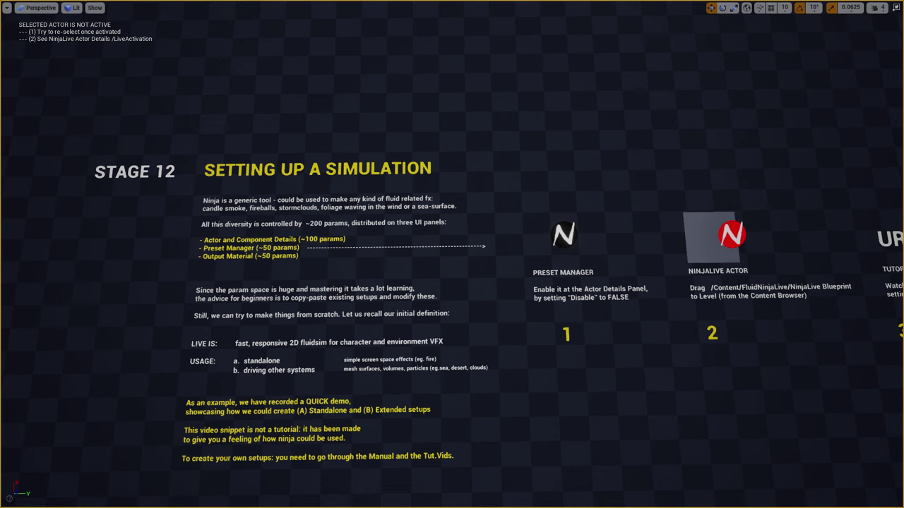
Leave play mode and list the Output Materials under Live Generic in NinjaLive11's NinjaLiveComponent
key(F11)
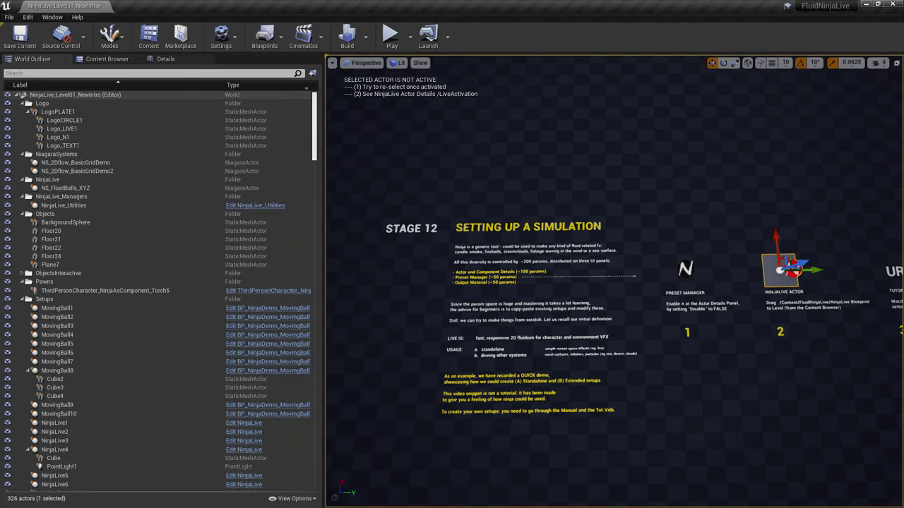
click(167, 60)
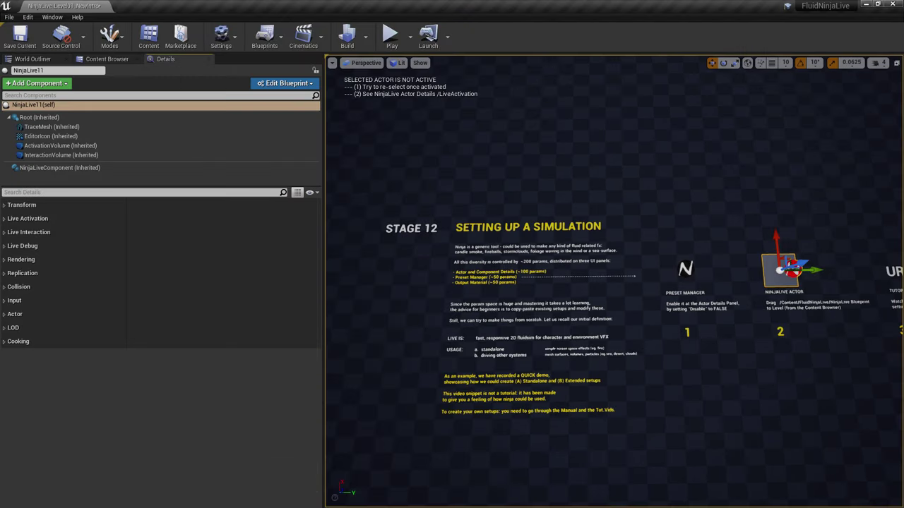
click(60, 168)
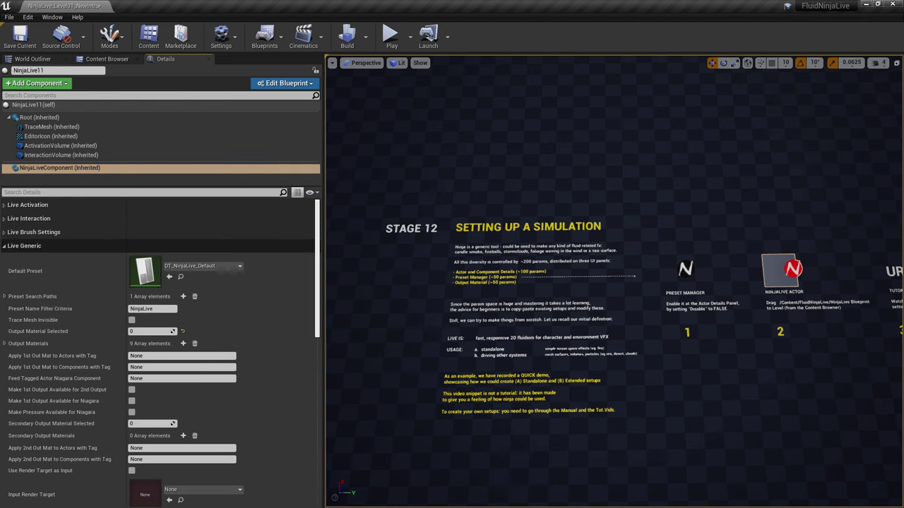
scroll(64, 322, down, 7)
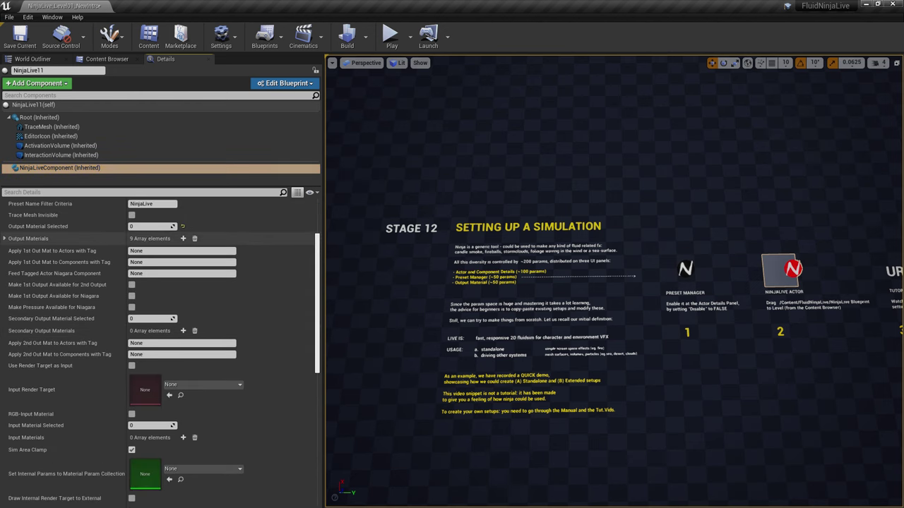
click(5, 239)
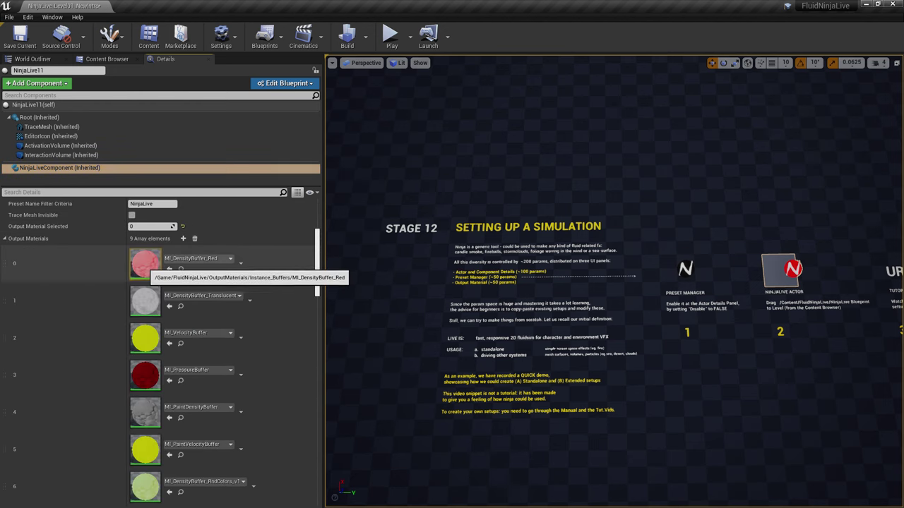
Open the MI_DensityBuffer_Red output material and collapse all of its parameter groups into an overview
double_click(145, 263)
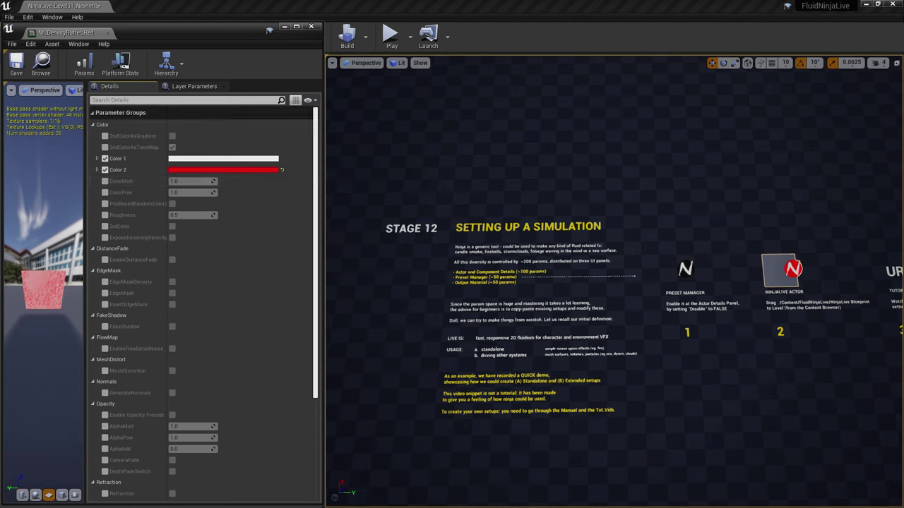
click(92, 113)
click(92, 127)
click(93, 113)
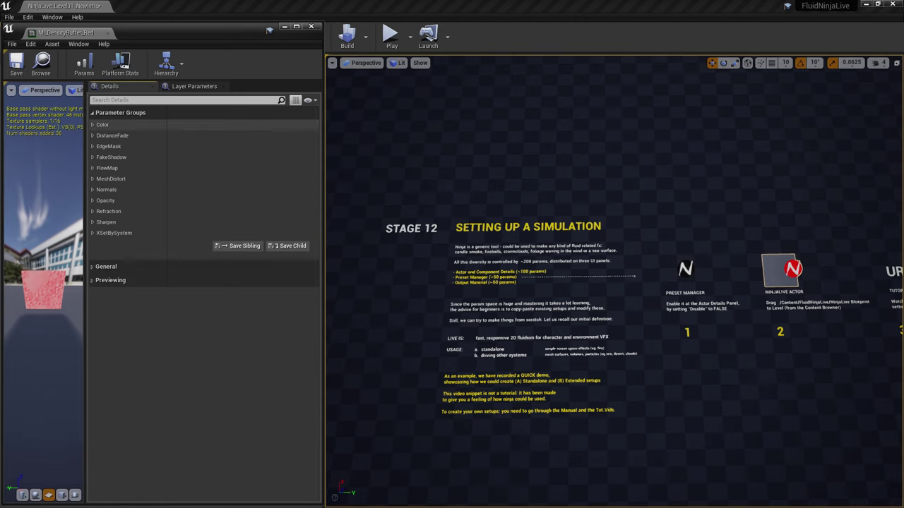
Examine the material's Color, DistanceFade, EdgeMask, FakeShadow, FlowMap and Normals parameter groups one by one
click(92, 125)
click(93, 125)
click(93, 135)
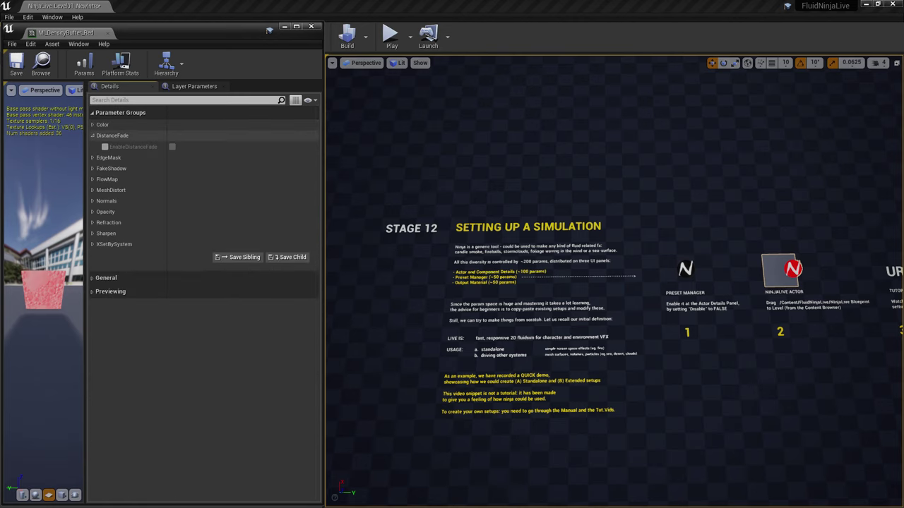
click(93, 135)
click(93, 146)
click(92, 146)
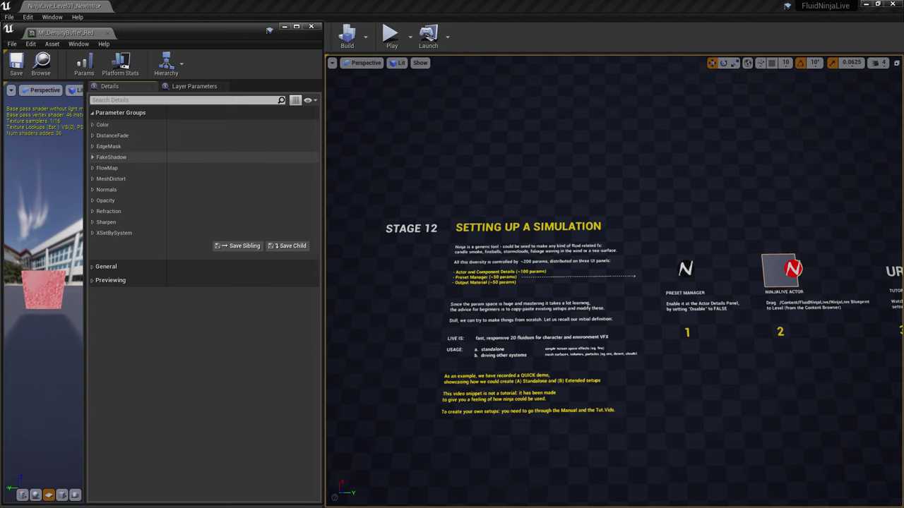
click(92, 157)
click(92, 156)
click(92, 168)
click(92, 168)
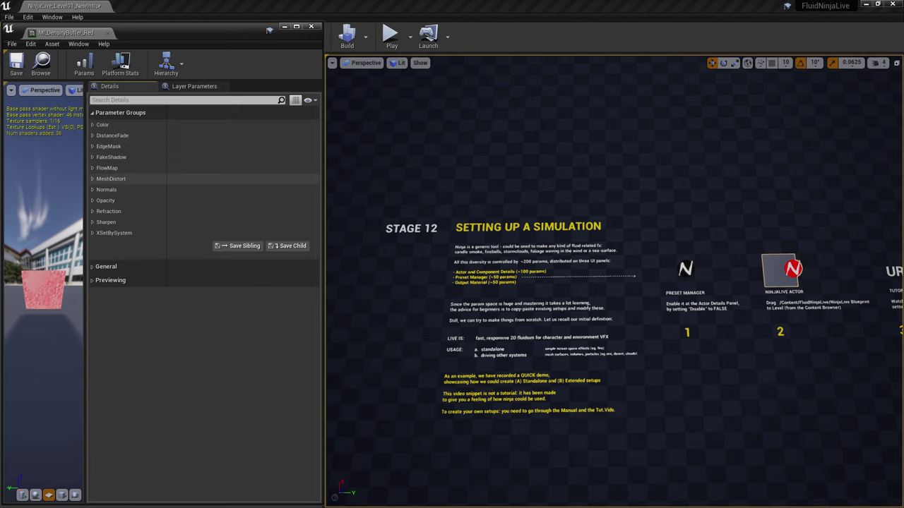
click(93, 190)
click(92, 190)
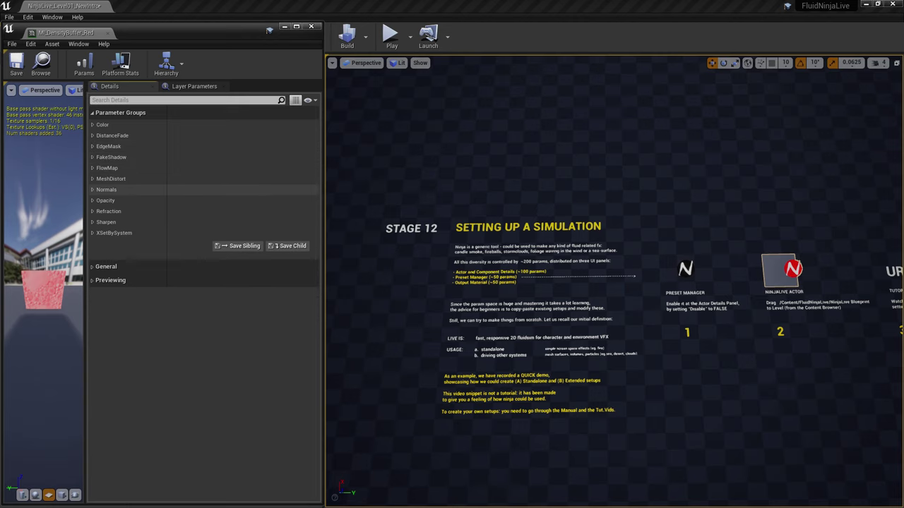
Switch GenerateNormals on and off again to examine its dependent Normals parameters, and close the material editor
click(92, 190)
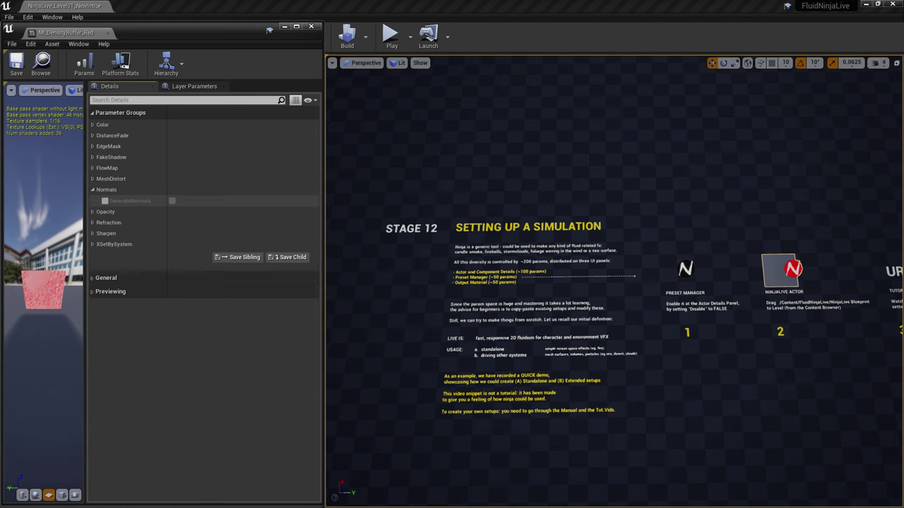
click(172, 201)
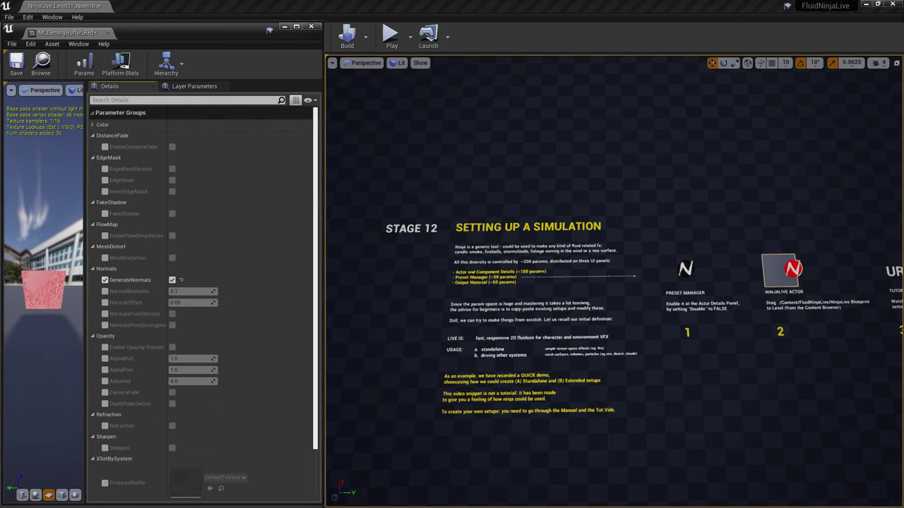
click(105, 190)
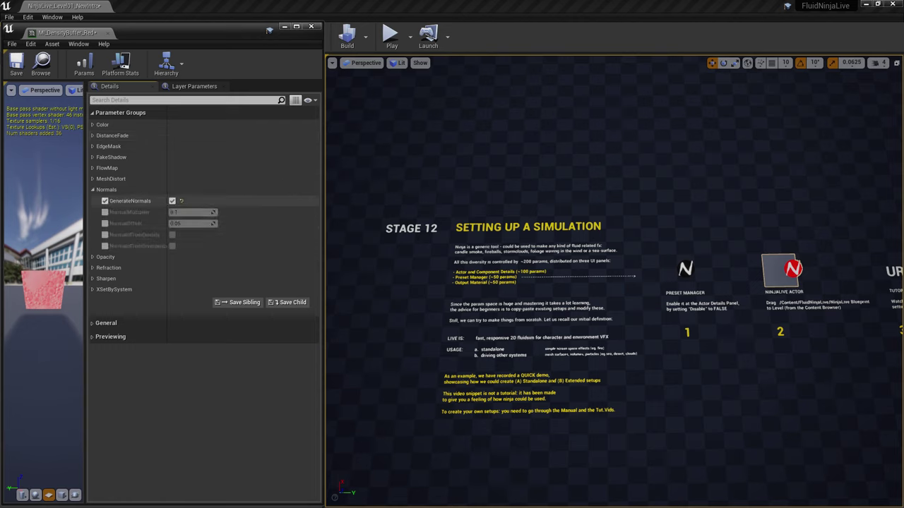
click(172, 202)
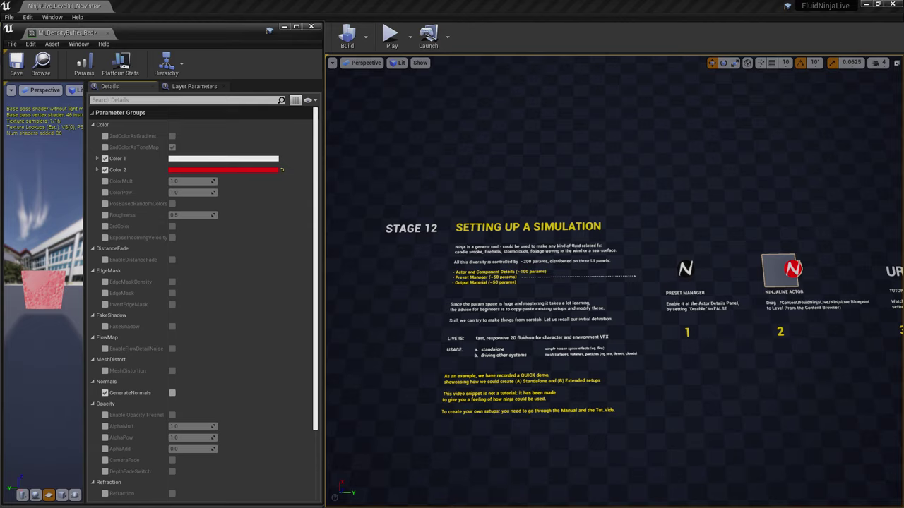
click(120, 113)
click(311, 26)
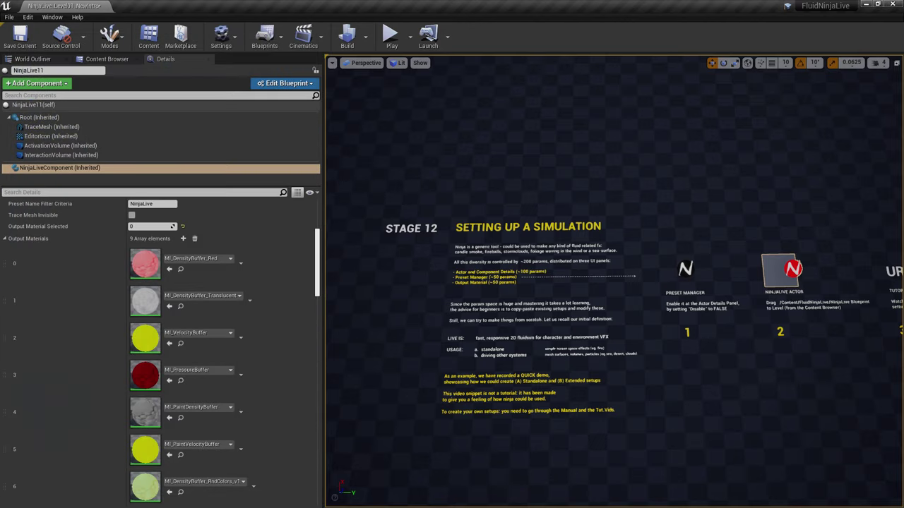
Read the Stage 12 board's text on setting up a simulation in full screen, and return to the regular editor layout
click(536, 191)
right_drag(536, 191, 489, 189)
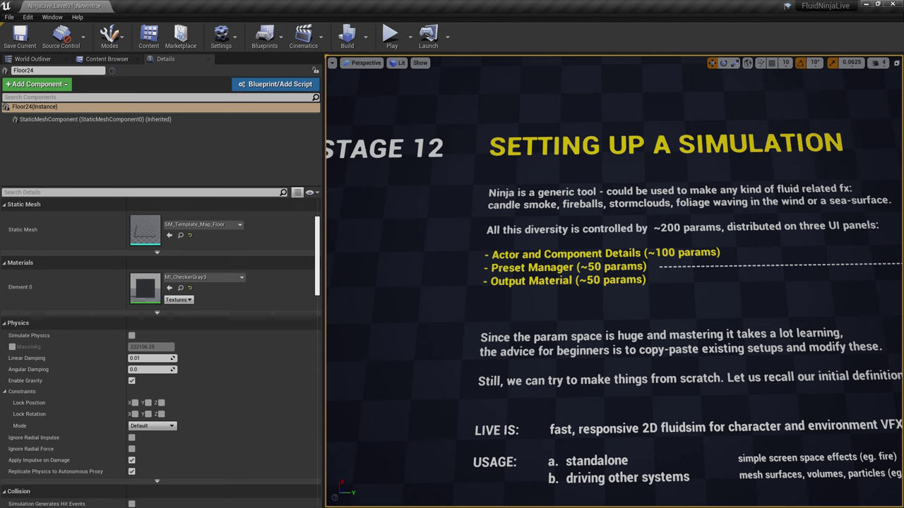
key(F11)
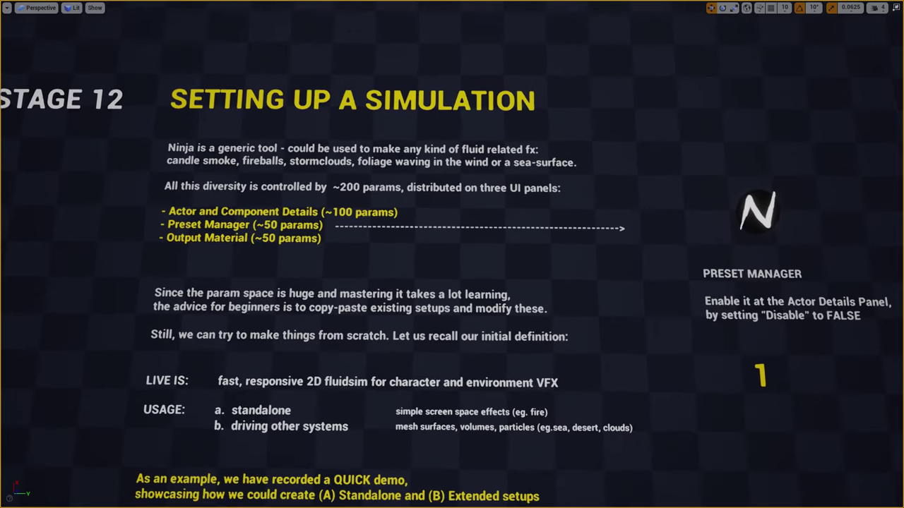
right_drag(452, 254, 478, 255)
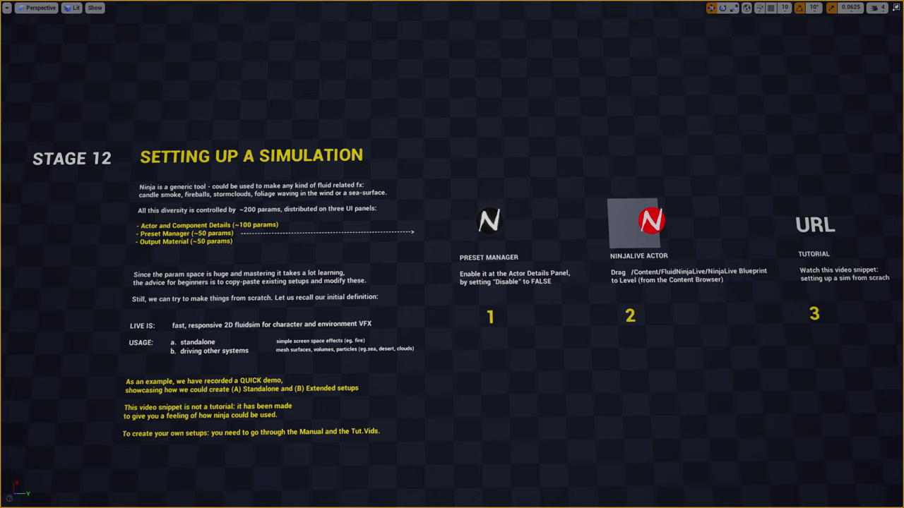
right_drag(452, 255, 389, 264)
key(w)
ctrl+alt+drag(172, 179, 252, 196)
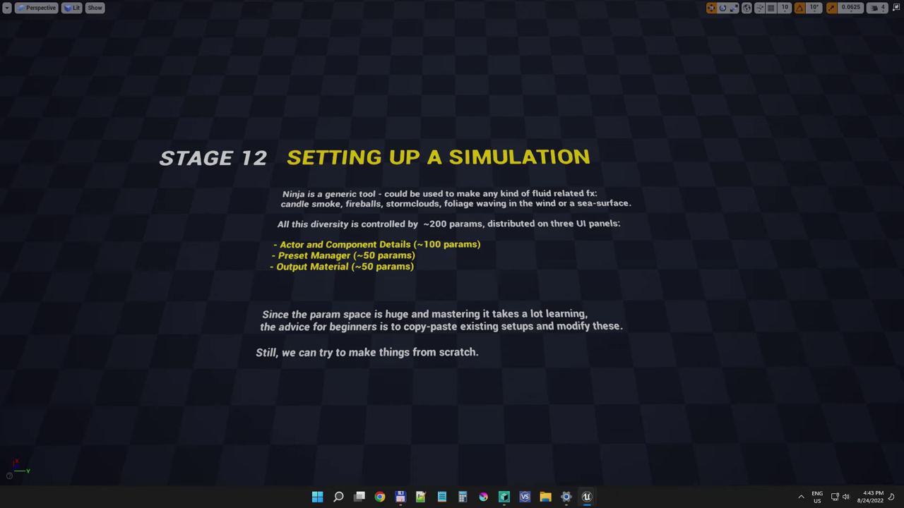
key(F11)
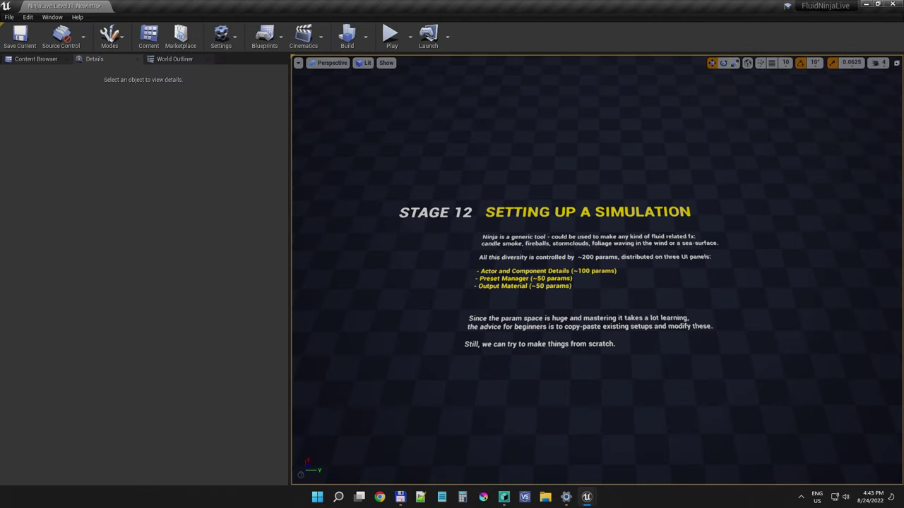
Place a NinjaLive actor beside the Stage 12 text and a ThirdPersonCharacter_EngineDefault character from UE_Mannequin_UsageExamples near it
click(36, 59)
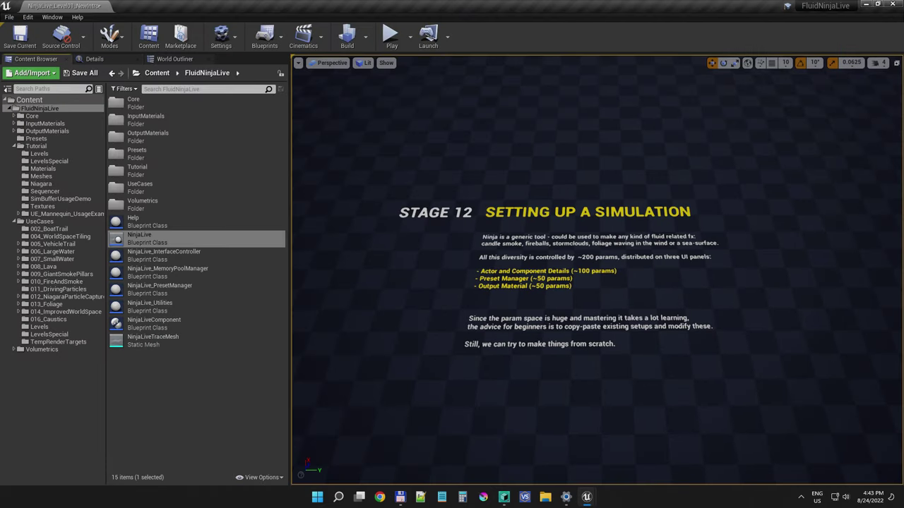
drag(139, 238, 780, 245)
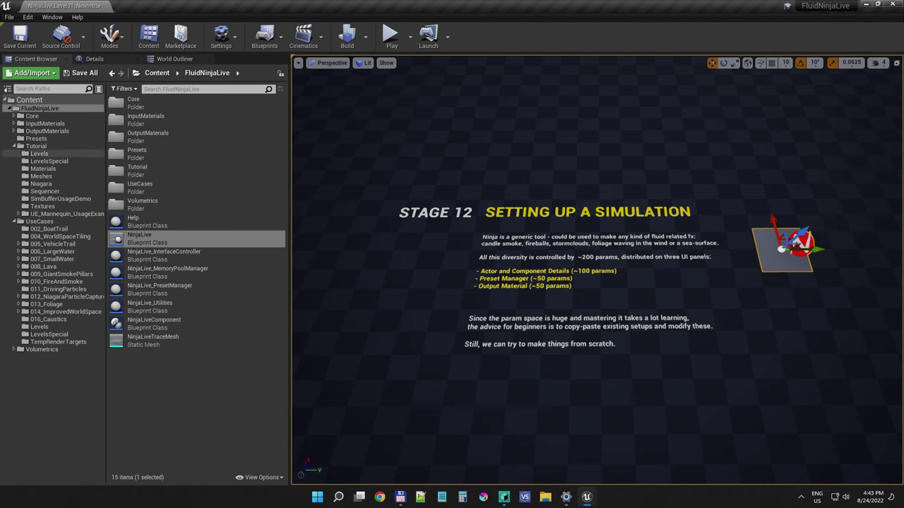
click(60, 214)
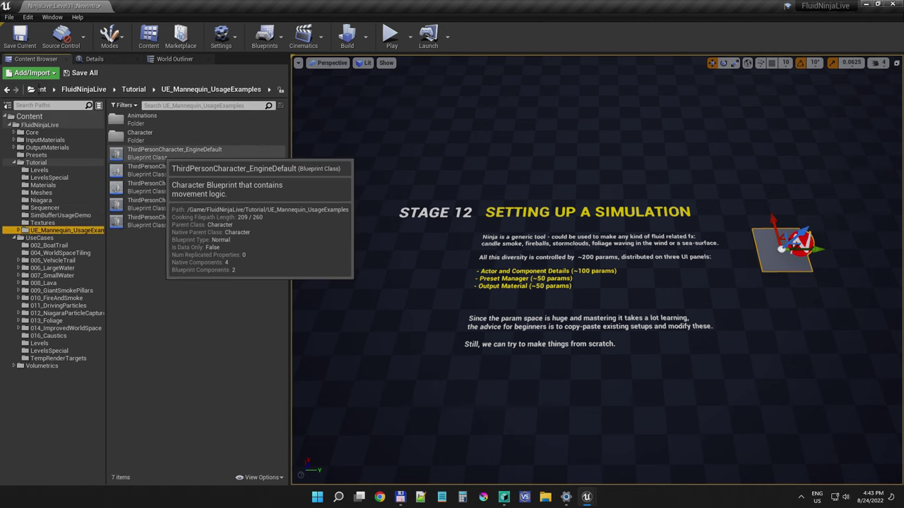
drag(173, 153, 870, 217)
right_drag(870, 218, 892, 216)
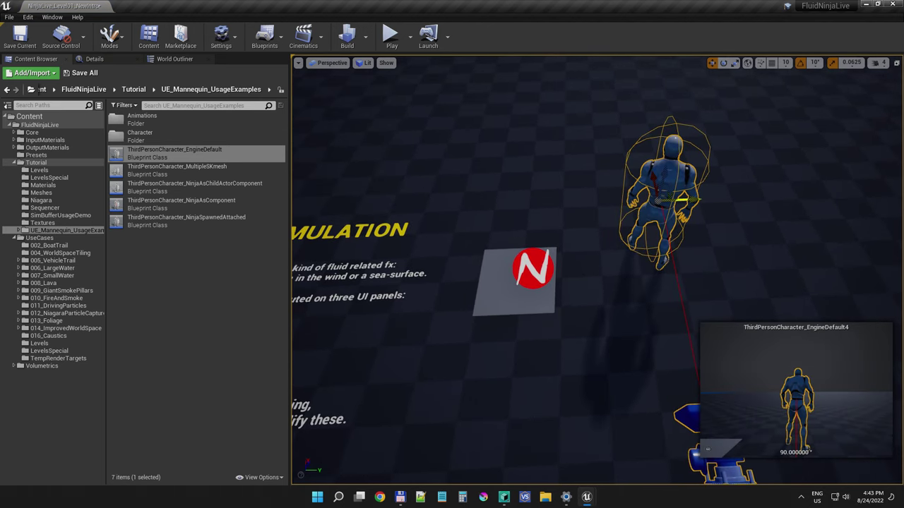
Move the mannequin character farther away along Y and shift the NinjaLive actor closer to it
drag(682, 200, 825, 198)
click(524, 279)
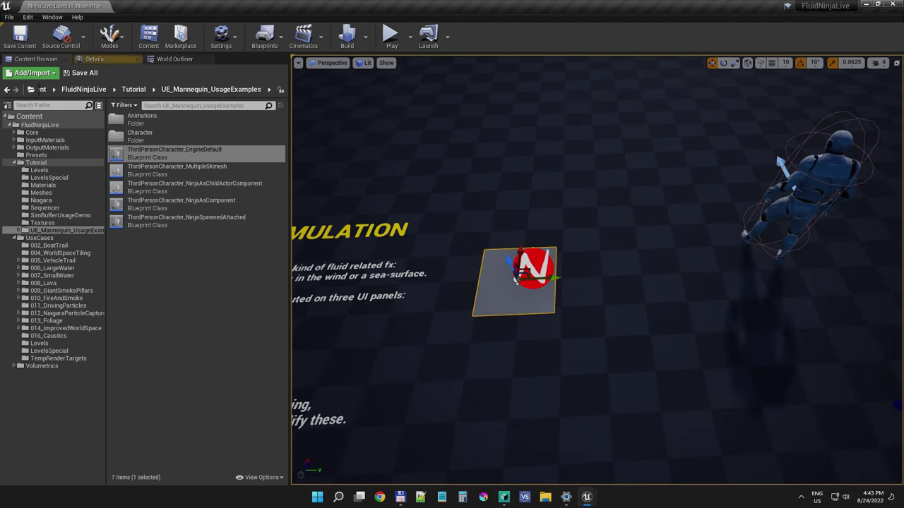
drag(520, 277, 603, 236)
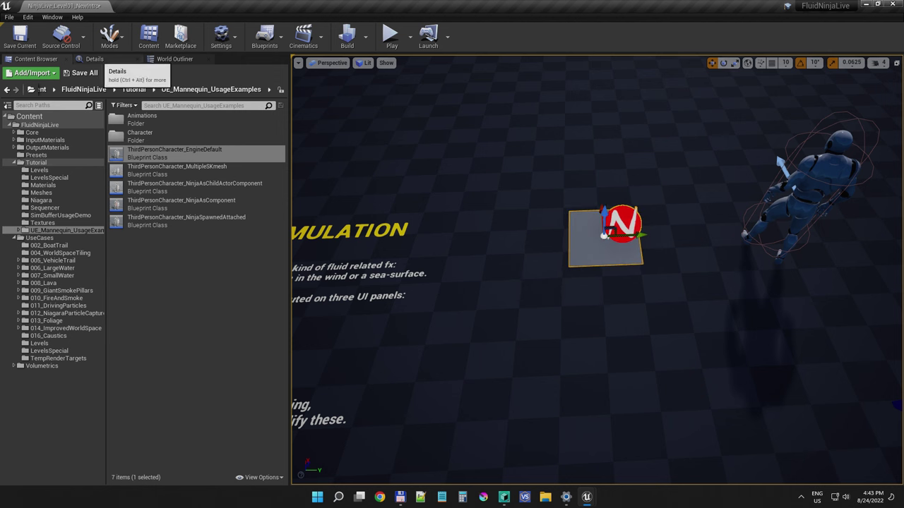
Set the NinjaLive actor's Trace Mesh Size and Interaction Volume Size to 5.0 in X and Y
click(94, 59)
click(152, 286)
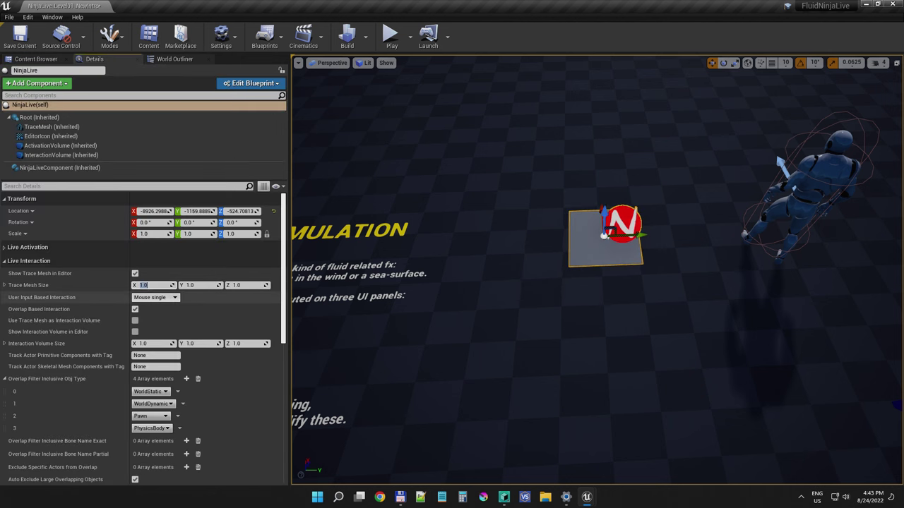
text(5)
key(Return)
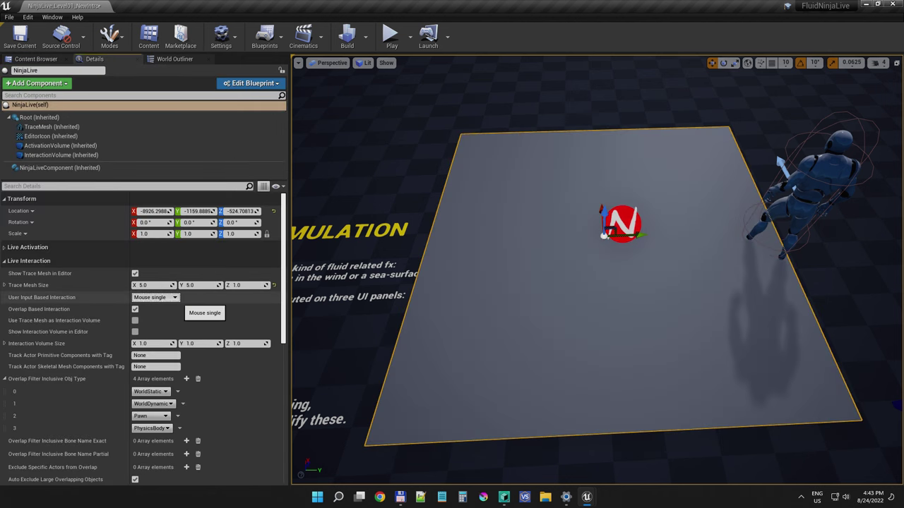
key(Tab)
text(5)
key(Tab)
text(5)
key(Tab)
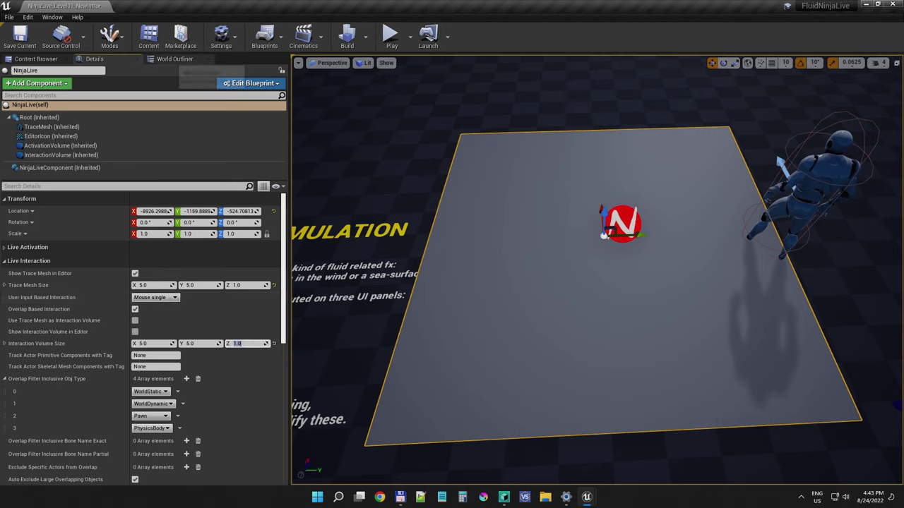
Rename the NinjaLive actor to NinjaLiveFire and attach it to ThirdPersonCharacter_EngineDefault4
click(174, 59)
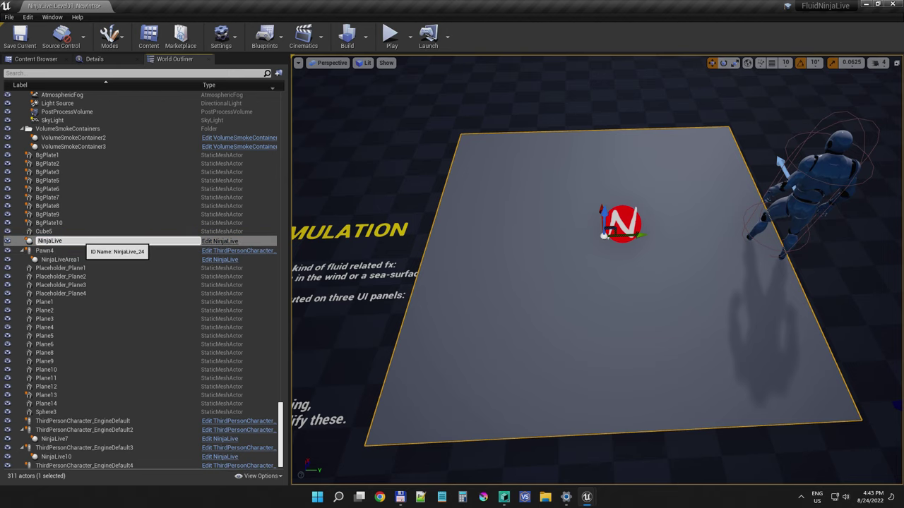
drag(82, 241, 126, 466)
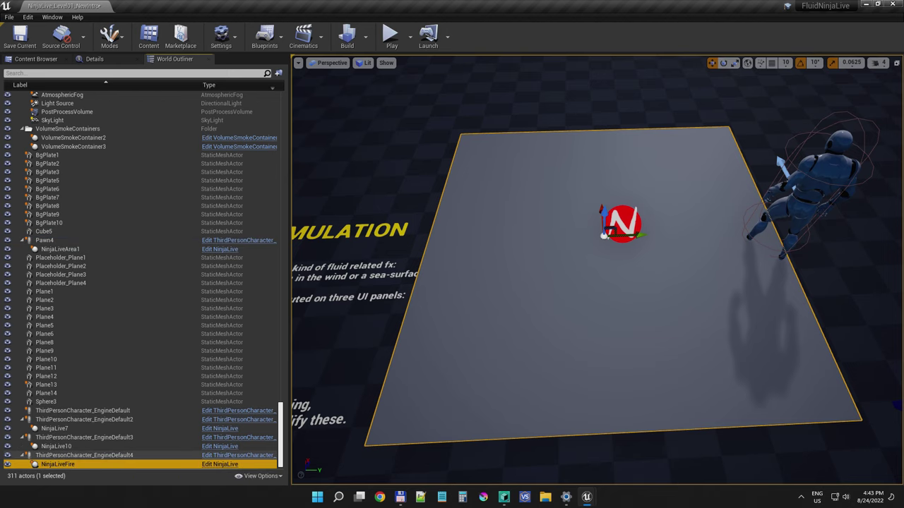
right_drag(600, 282, 688, 254)
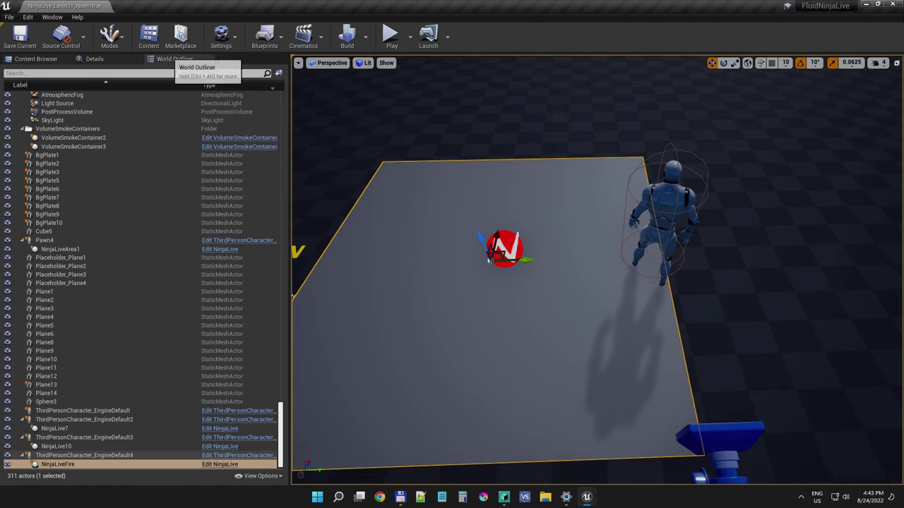
Set NinjaLiveFire's relative location to X 0, Y 0, Z -50 under the character, and deselect it
click(95, 58)
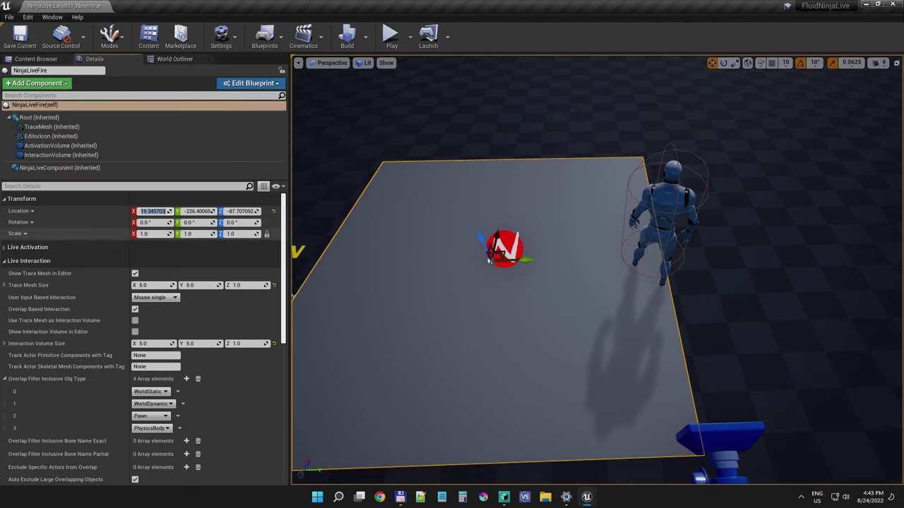
text(0)
key(Tab)
text(0)
key(Tab)
text(-5)
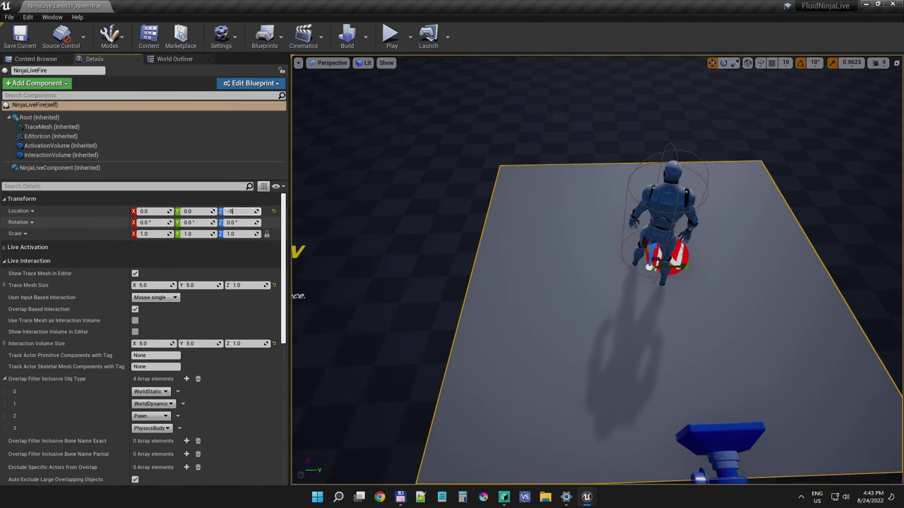
text(0)
key(Return)
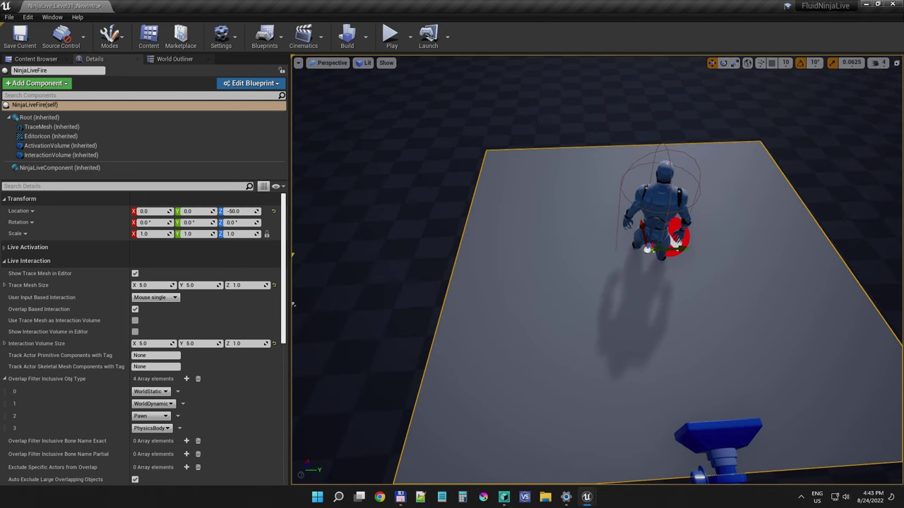
right_drag(596, 269, 625, 271)
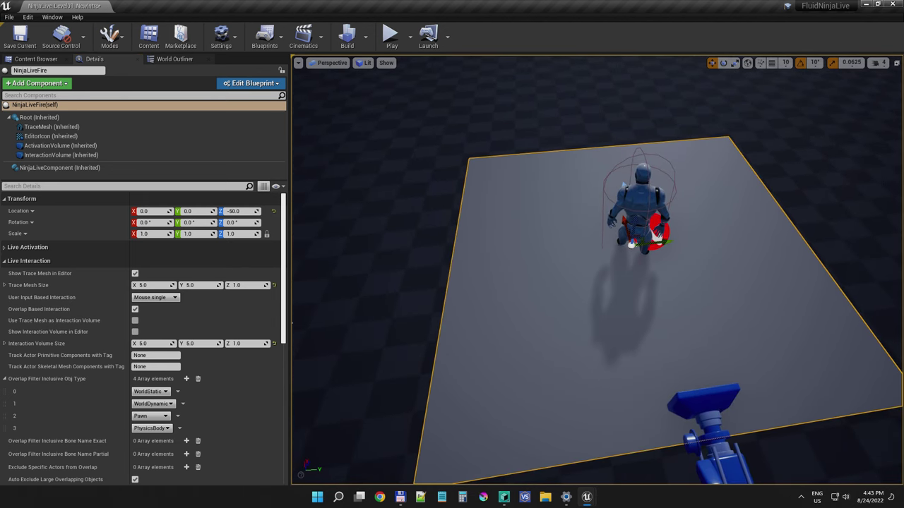
click(402, 233)
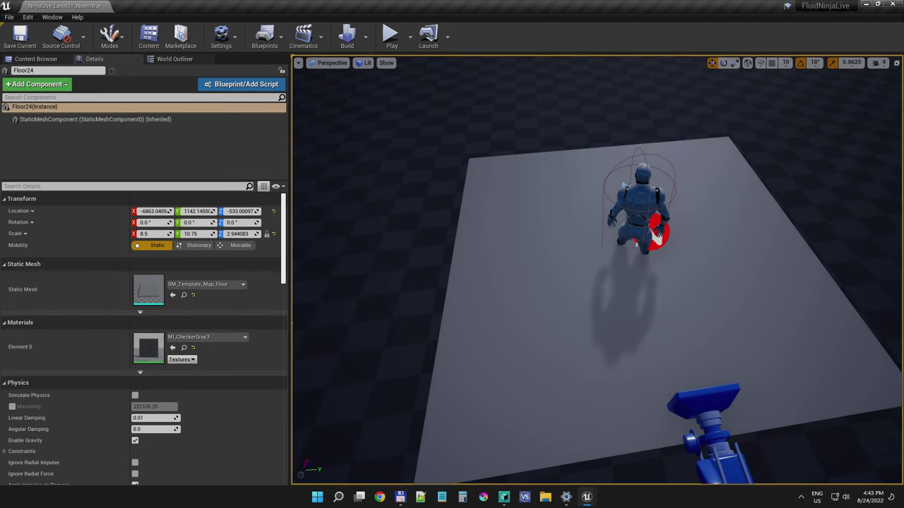
Set Output Material Selected to 0 on NinjaLiveFire's NinjaLiveComponent to use MI_DensityBuffer_Red
click(522, 261)
click(60, 168)
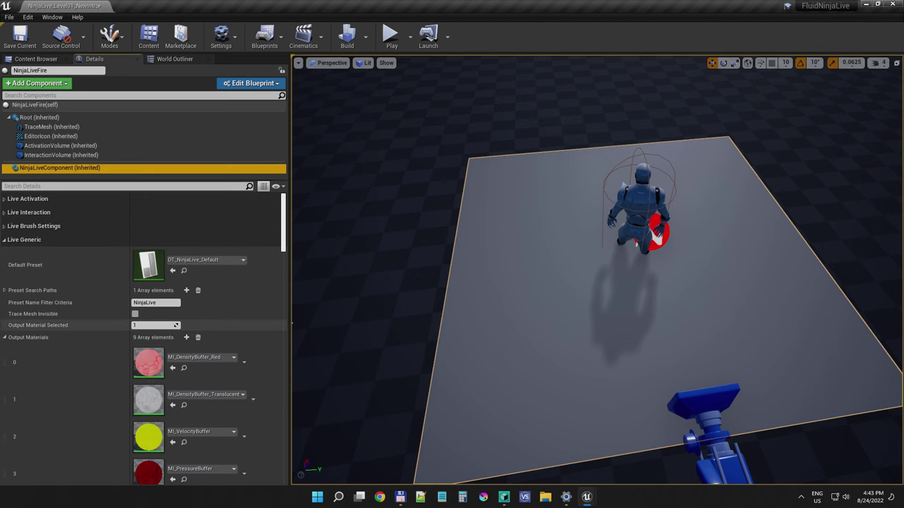
scroll(141, 339, down, 3)
click(167, 251)
text(0)
key(Return)
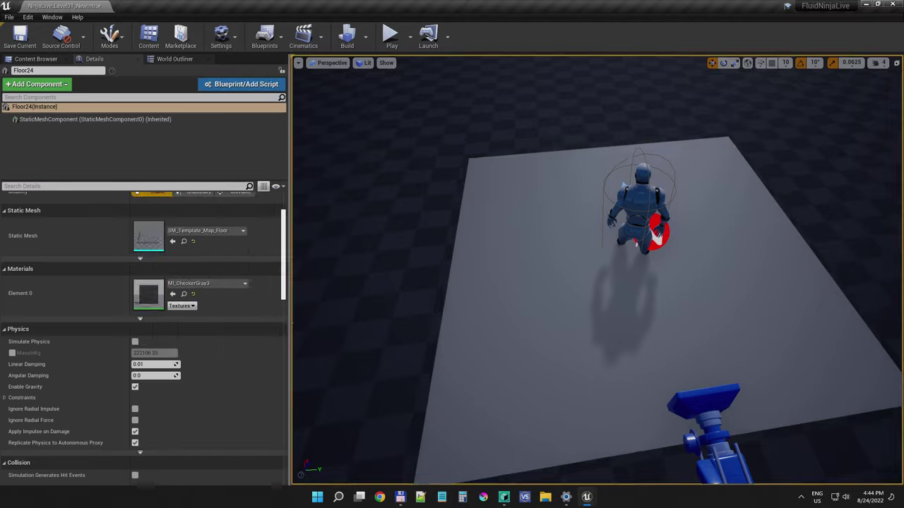
Play the level in full screen, walk the character sideways to test the fluid trail, and stop the session
key(F11)
key(alt+p)
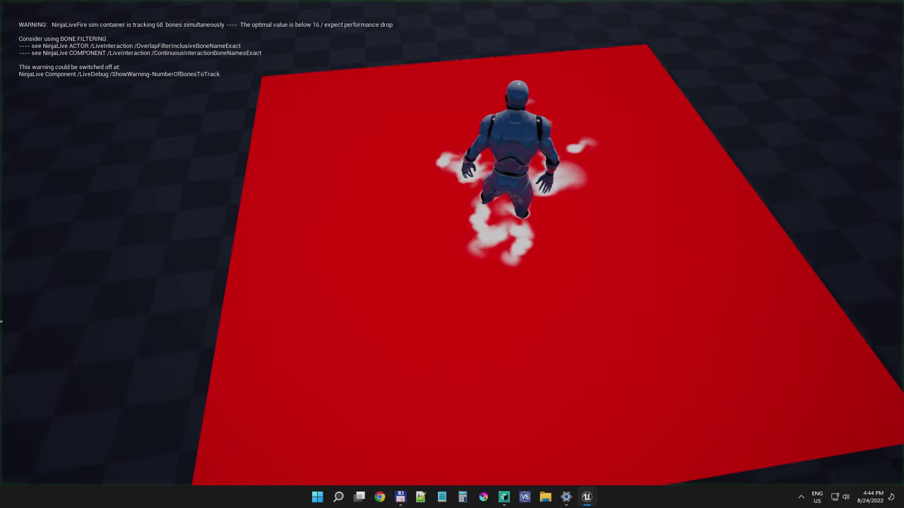
key(a)
key(d)
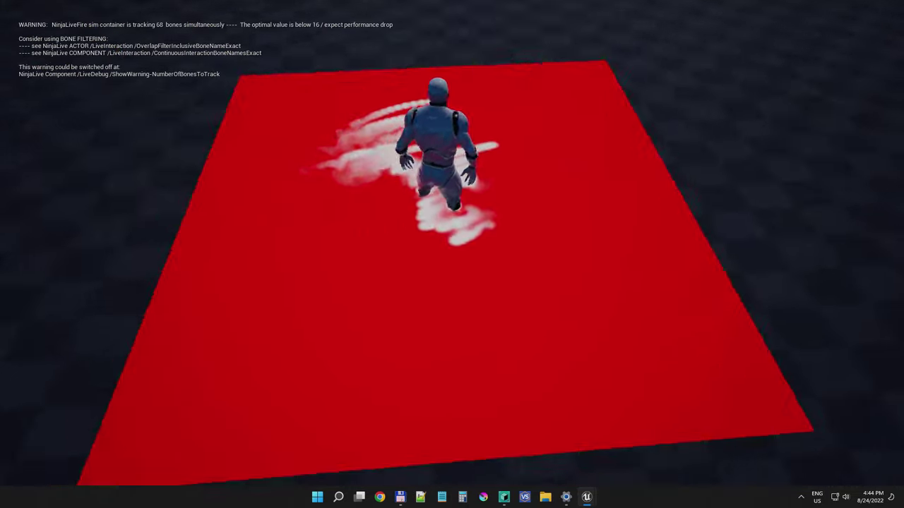
key(a)
key(d)
key(a)
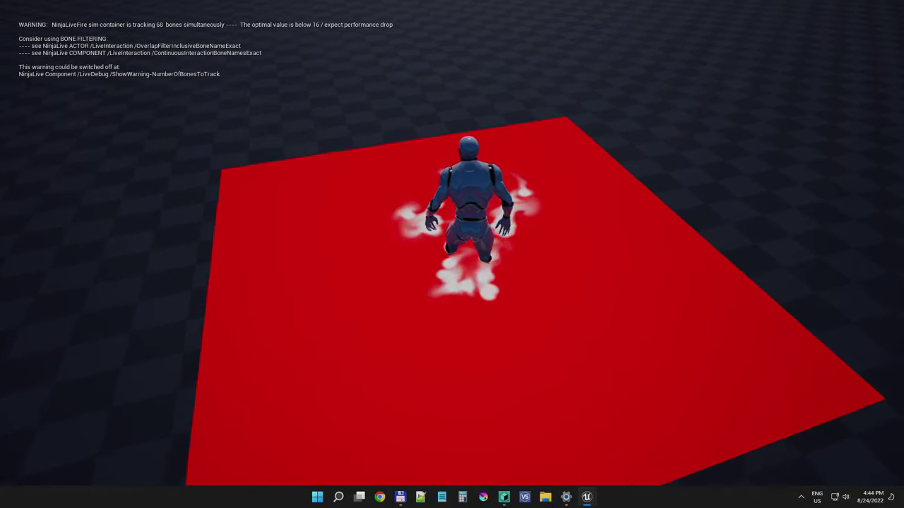
key(F11)
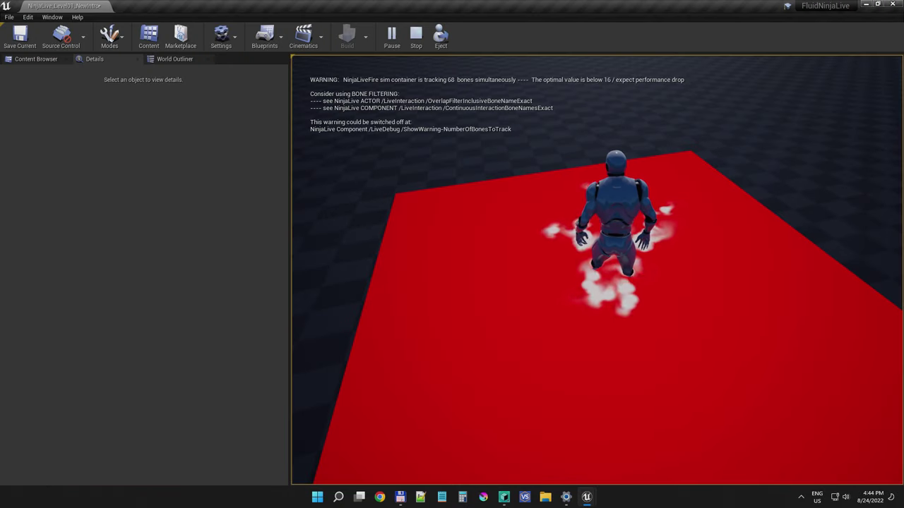
key(Escape)
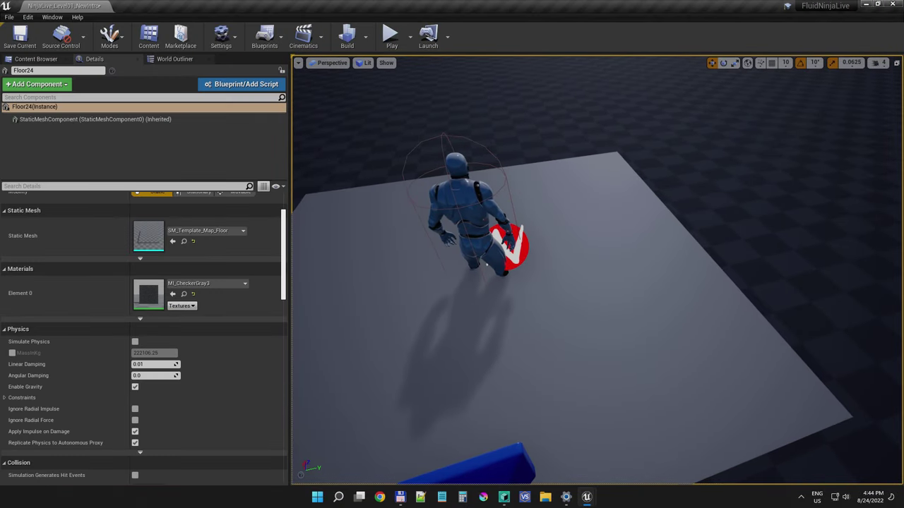
Open the SK_Mannequin skeletal mesh asset from the third-person character's Mesh component
click(600, 296)
right_drag(601, 296, 569, 297)
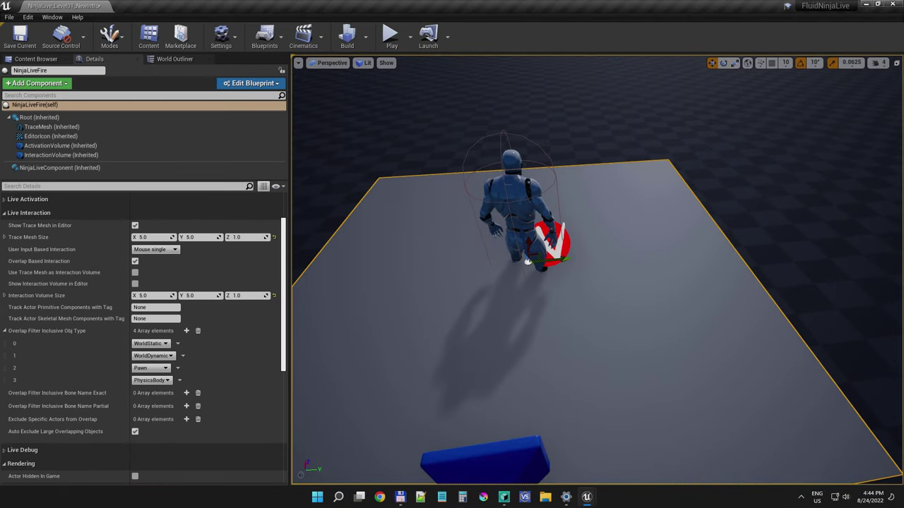
click(526, 262)
click(63, 126)
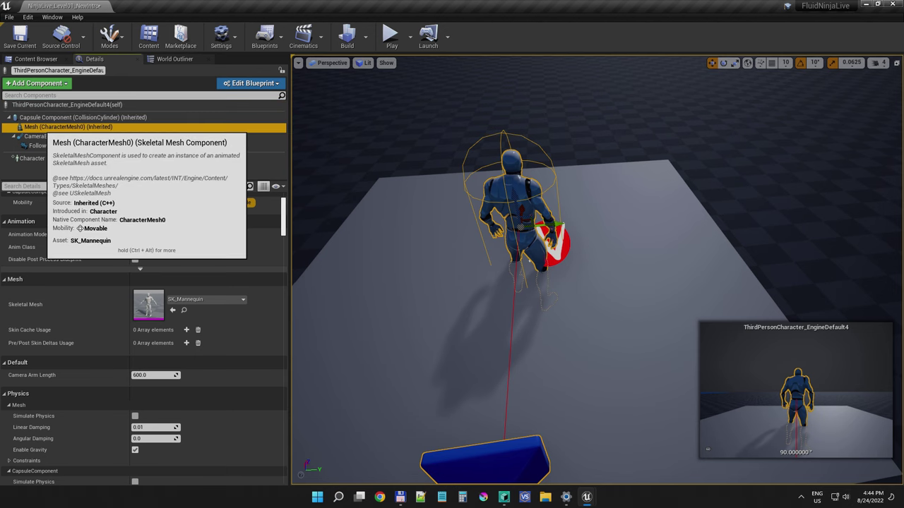
double_click(145, 289)
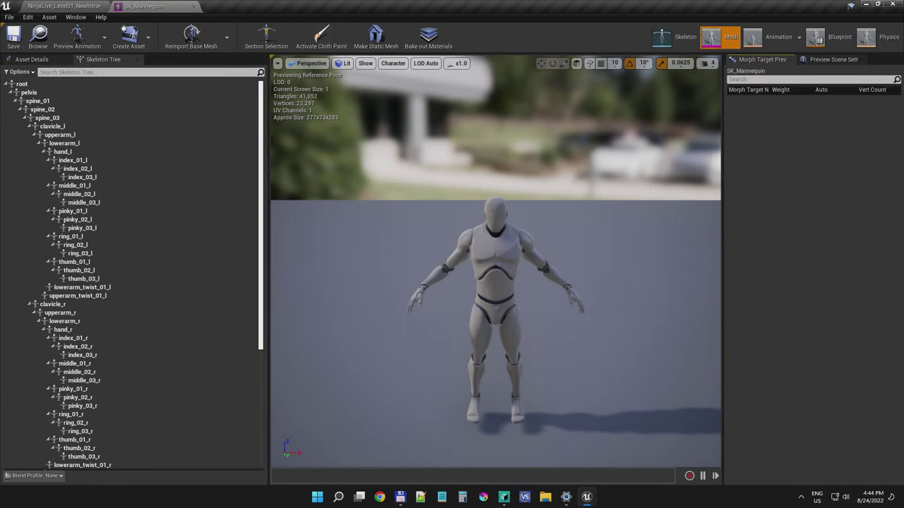
Display the bone names on the mannequin preview, examine them up close, and close the mesh editor
click(393, 63)
mouse_move(394, 103)
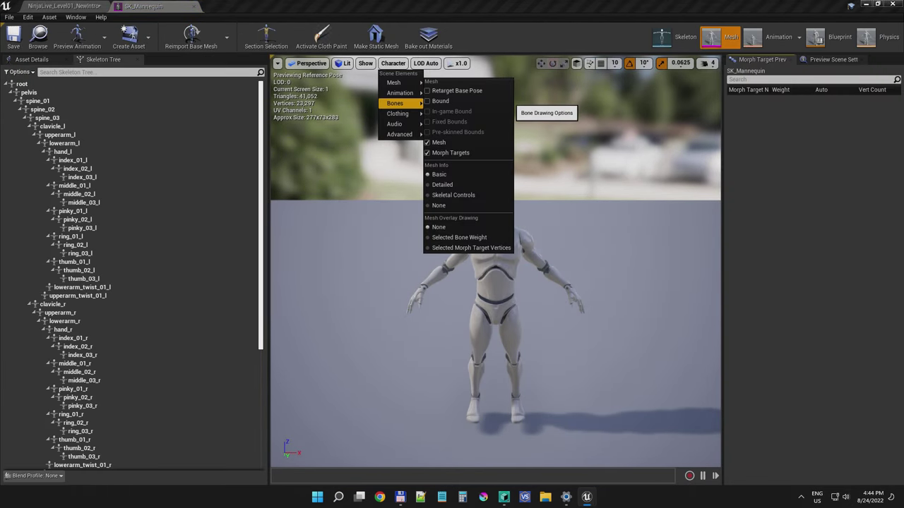
click(446, 122)
mouse_move(459, 148)
right_down()
mouse_move(461, 167)
mouse_move(462, 135)
right_up()
key(w)
key(w)
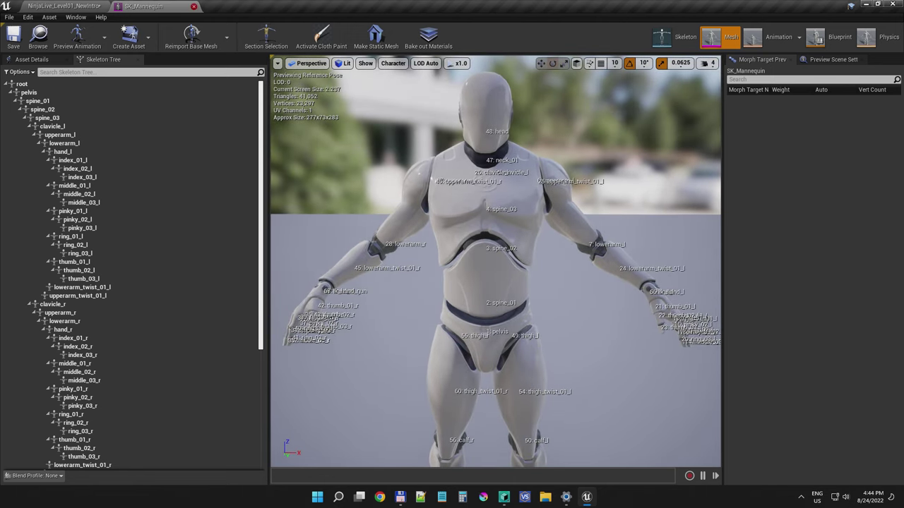
click(194, 6)
Add five elements to NinjaLiveFire's Overlap Filter Inclusive Bone Name Exact array
click(409, 262)
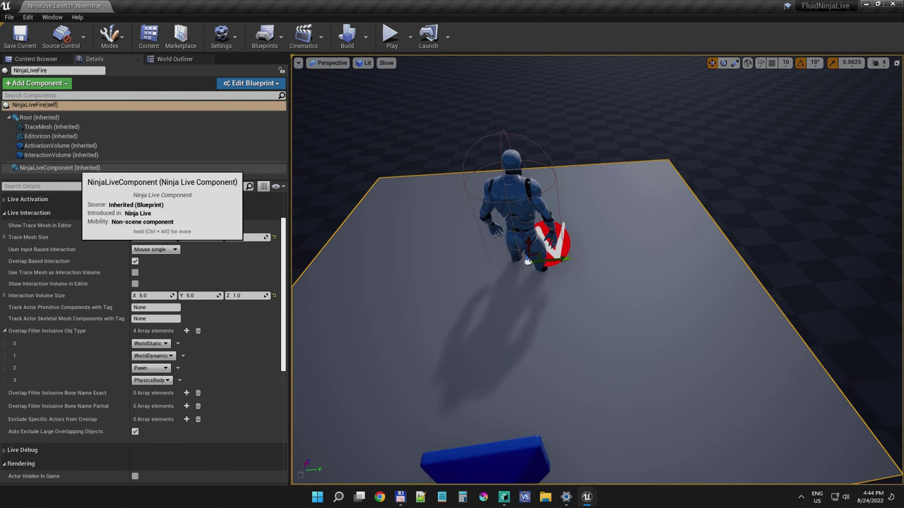
scroll(70, 353, down, 3)
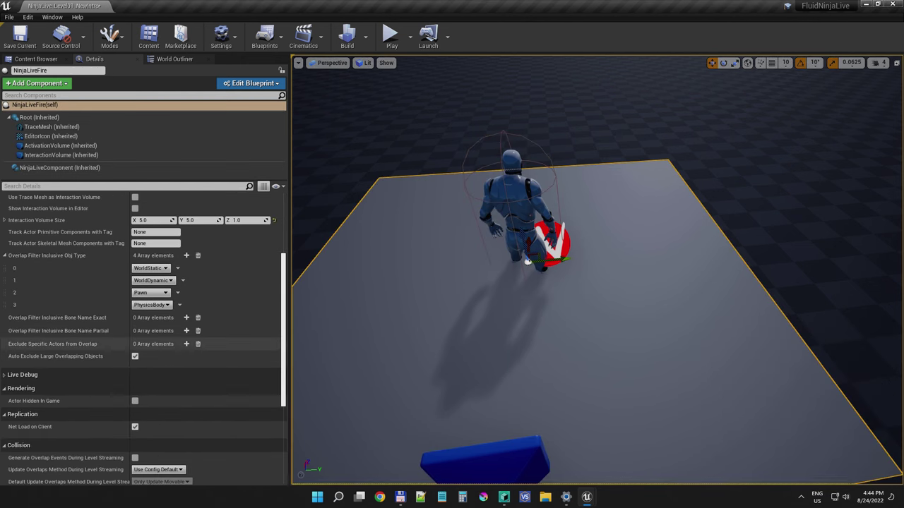
click(186, 317)
click(186, 318)
click(186, 318)
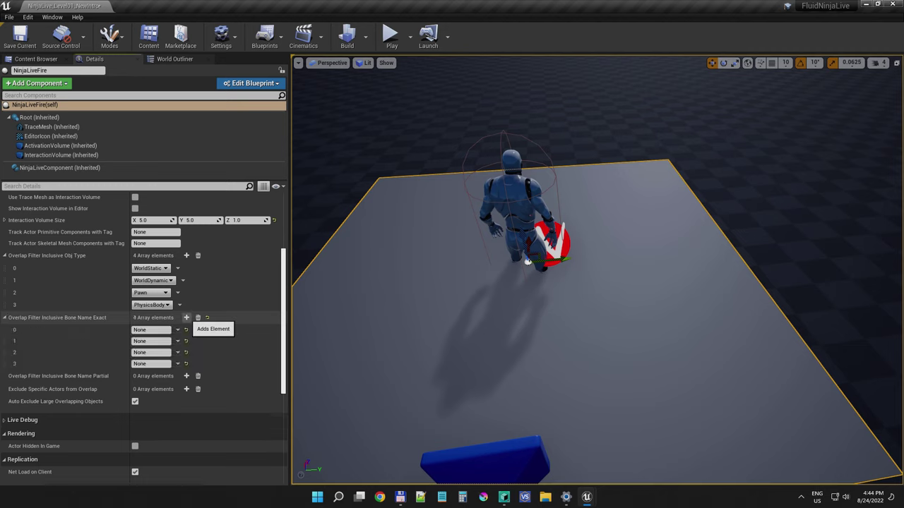
click(186, 318)
click(186, 317)
Fill the exact bone name filter with head, lowerarm_l, lowerarm_r, thumb_01_l and thumb_01_r
click(145, 330)
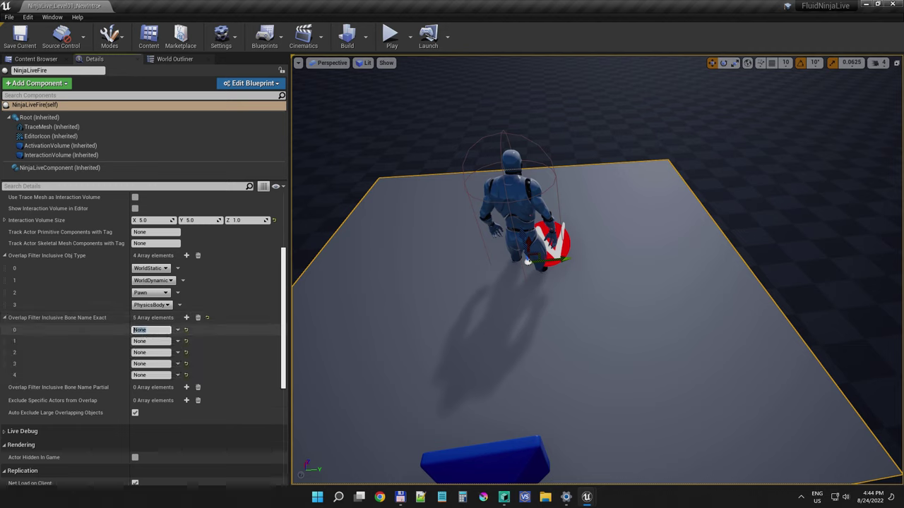
key(Tab)
text(lowera)
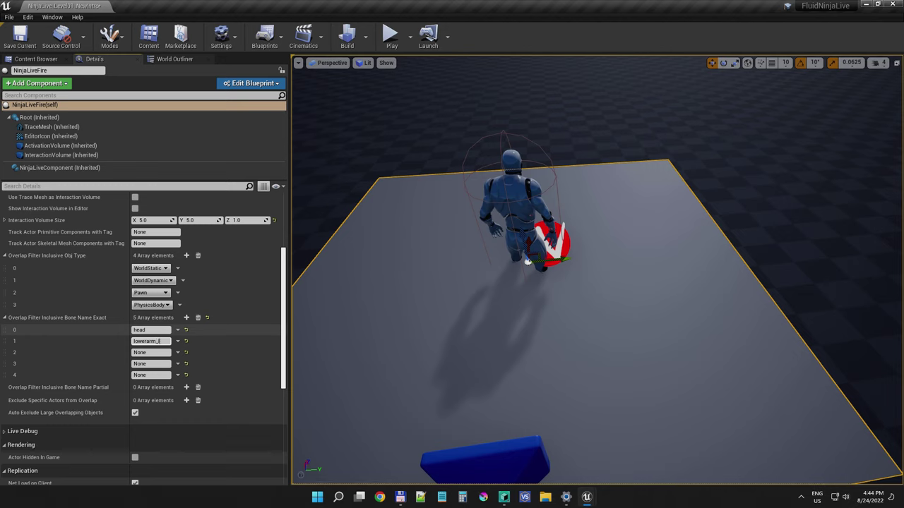
key(Return)
key(Tab)
key(Tab)
key(Tab)
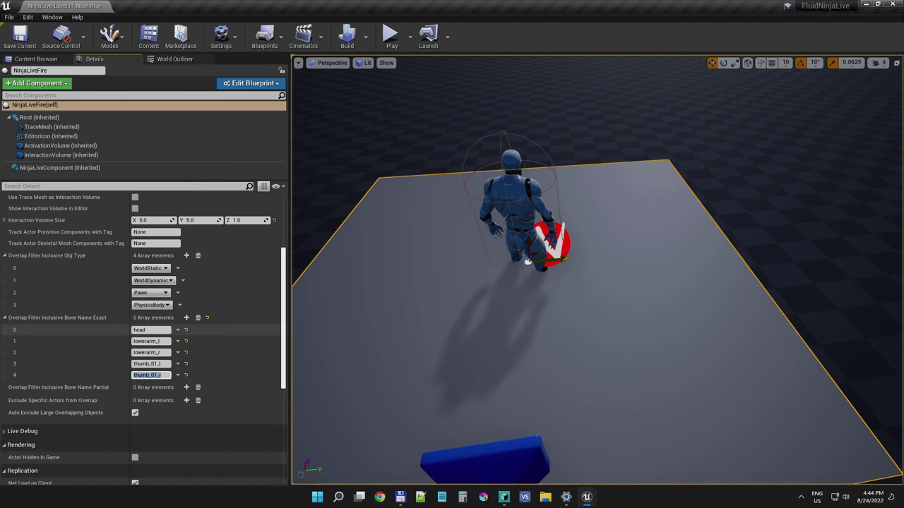
Play-test the character briefly with the five-bone overlap filter and stop the simulation
key(alt+p)
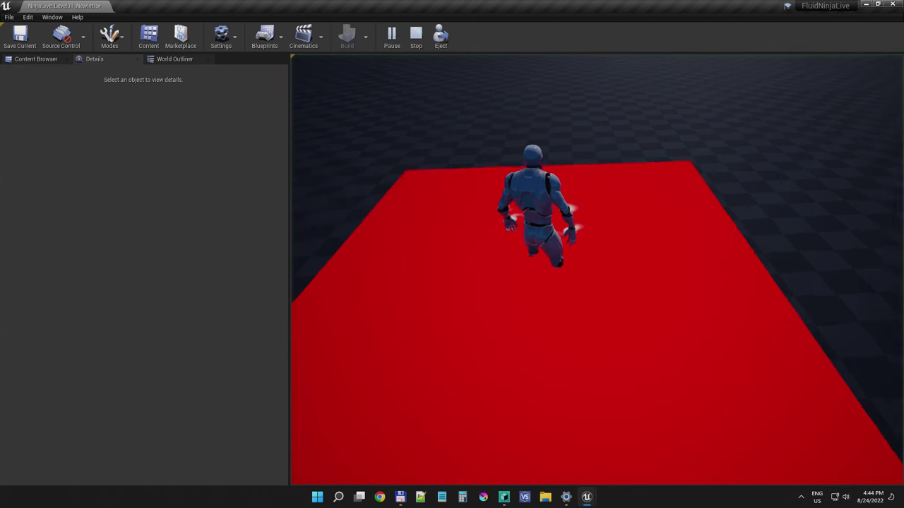
key(Escape)
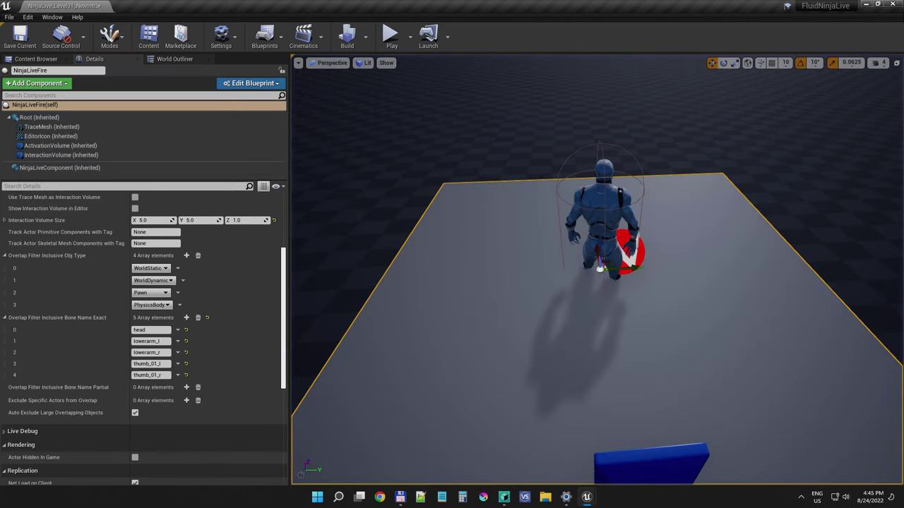
Enable Camera Facing Trace Mesh in the Live Interaction settings of NinjaLiveFire's NinjaLiveComponent
click(60, 167)
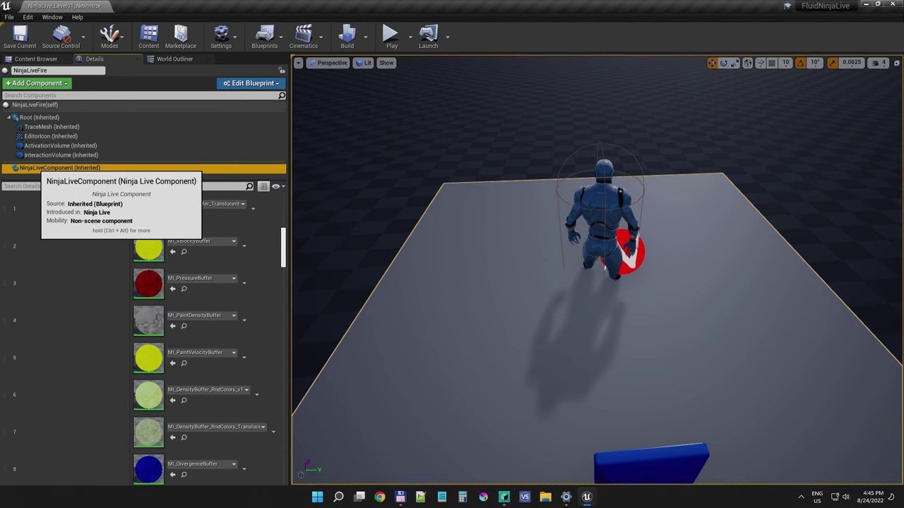
scroll(99, 245, up, 3)
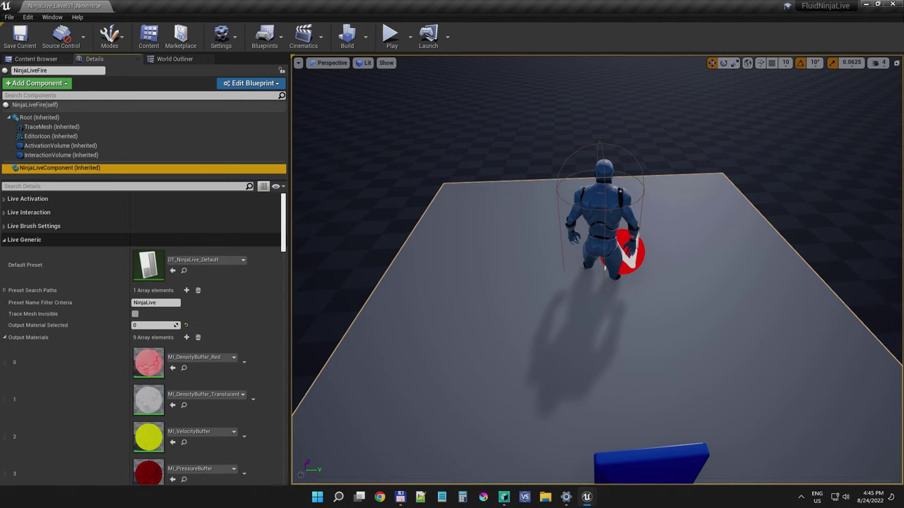
click(24, 239)
click(28, 212)
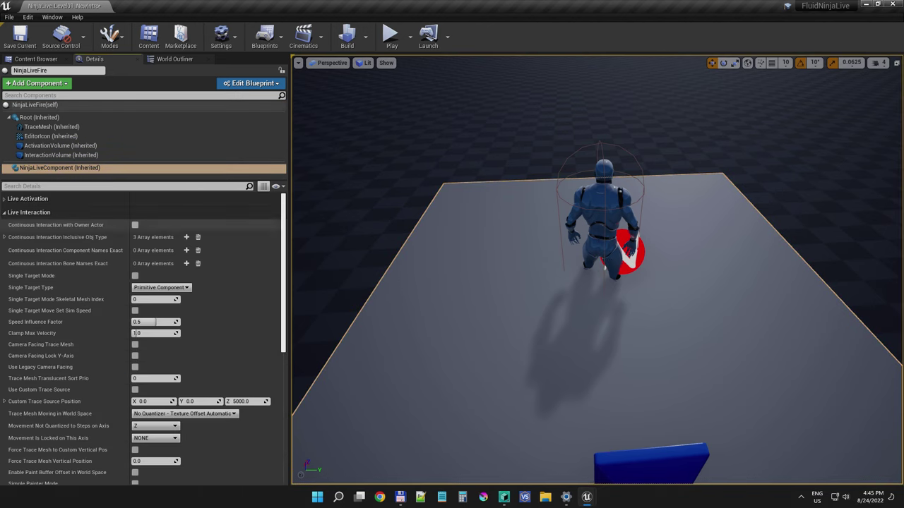
click(135, 344)
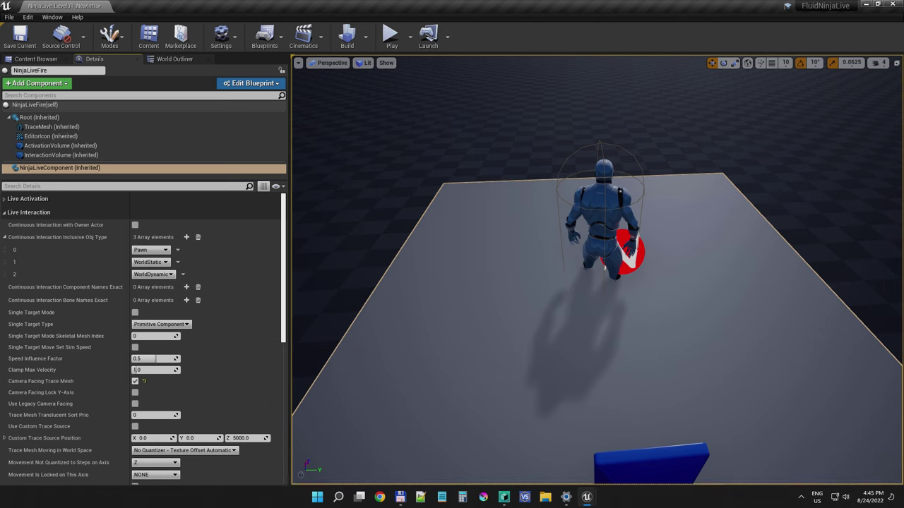
Place the NinjaLive_Utilities blueprint from the FluidNinjaLive folder into the level beside the character's trace mesh
key(s)
key(a)
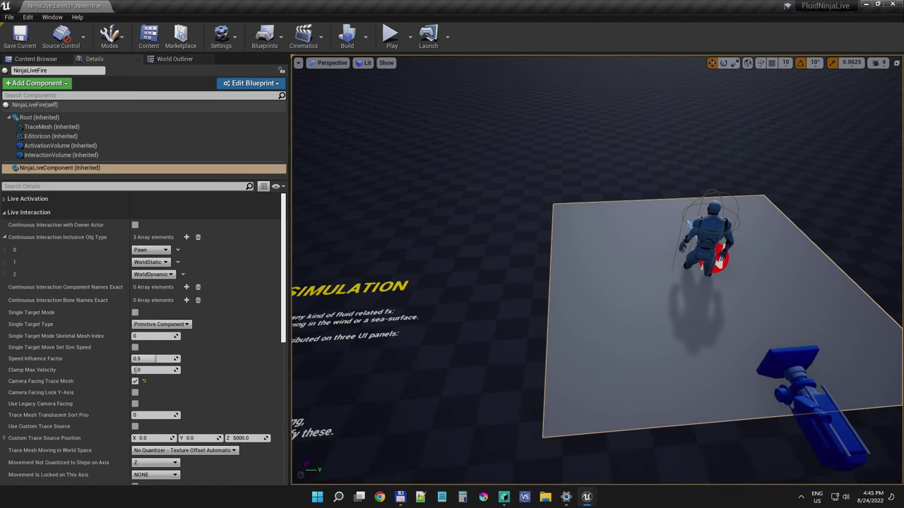
click(36, 59)
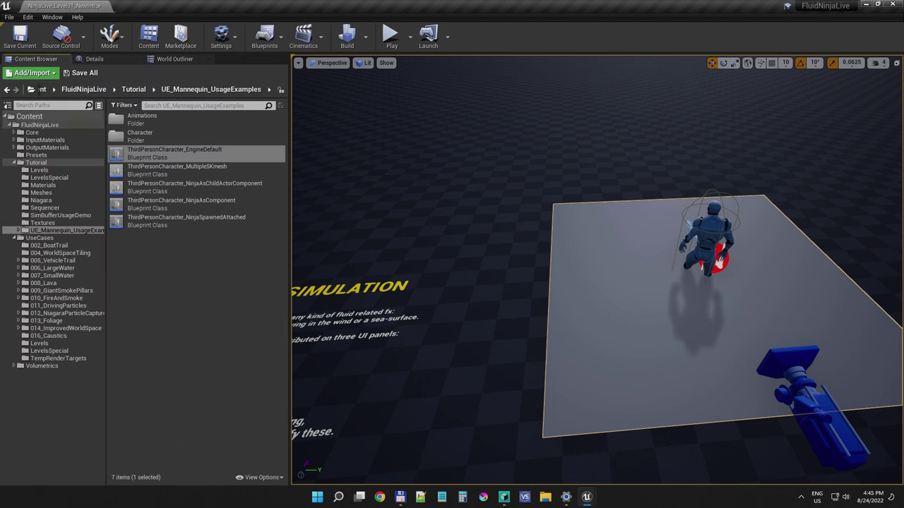
click(39, 124)
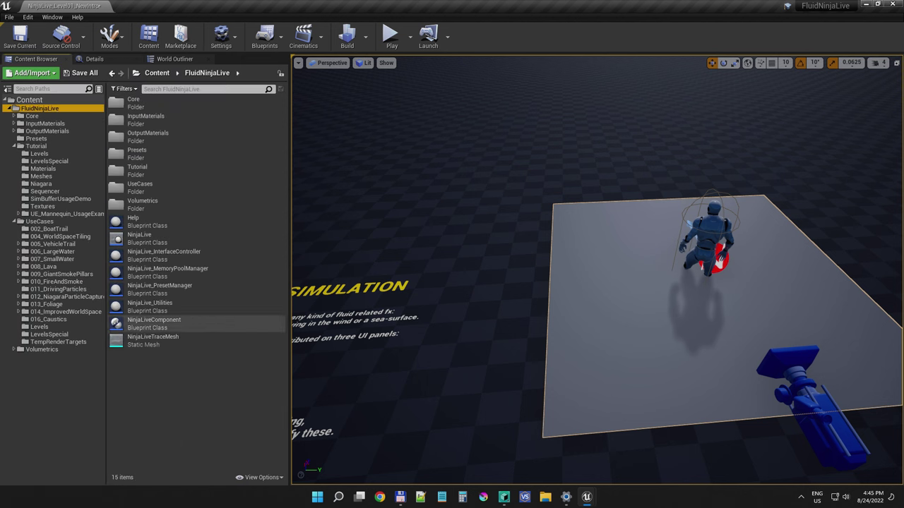
click(150, 305)
drag(150, 305, 486, 227)
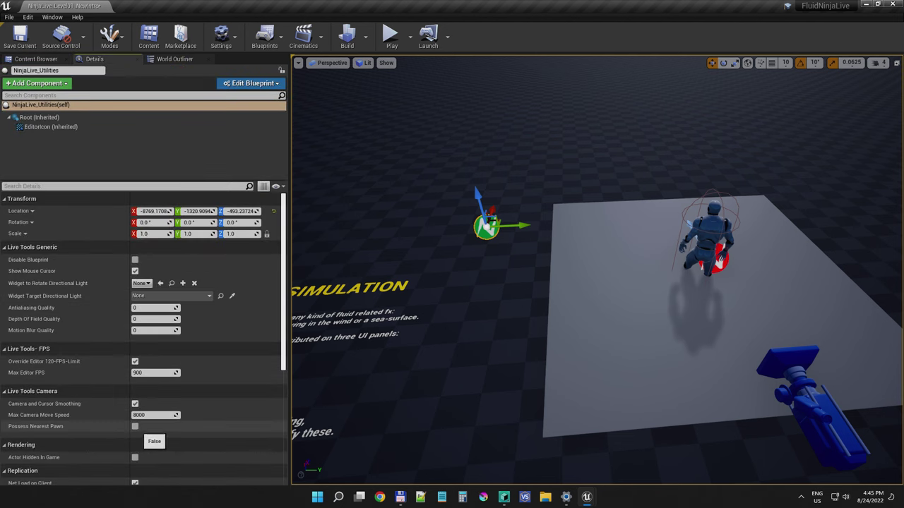
Configure NinjaLive_Utilities with Possess Nearest Pawn enabled, Max Editor FPS 60, and Viewport_LightRotatorWidget targeting the Light Source directional light
click(145, 373)
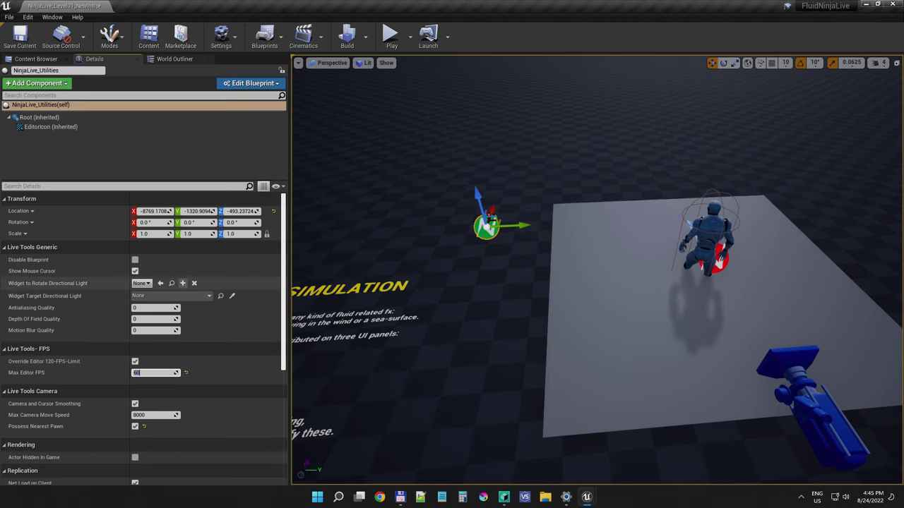
click(141, 283)
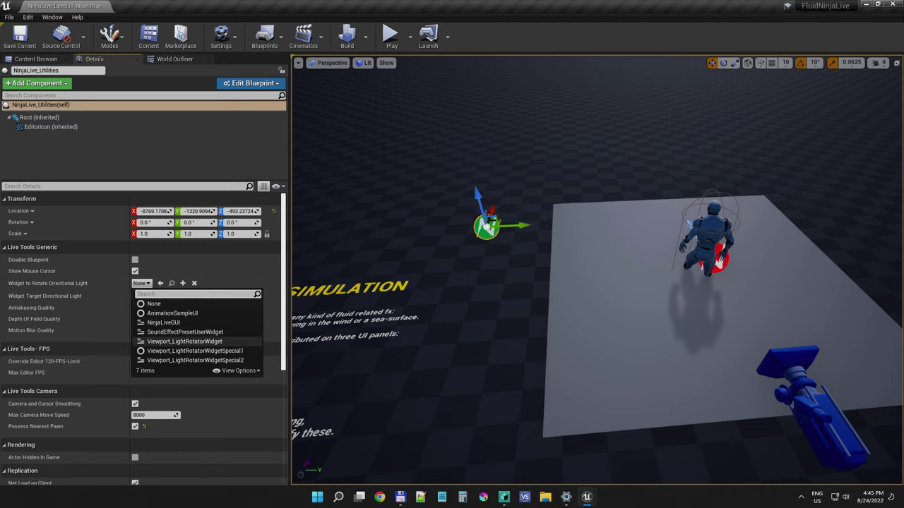
click(184, 341)
click(169, 296)
click(174, 182)
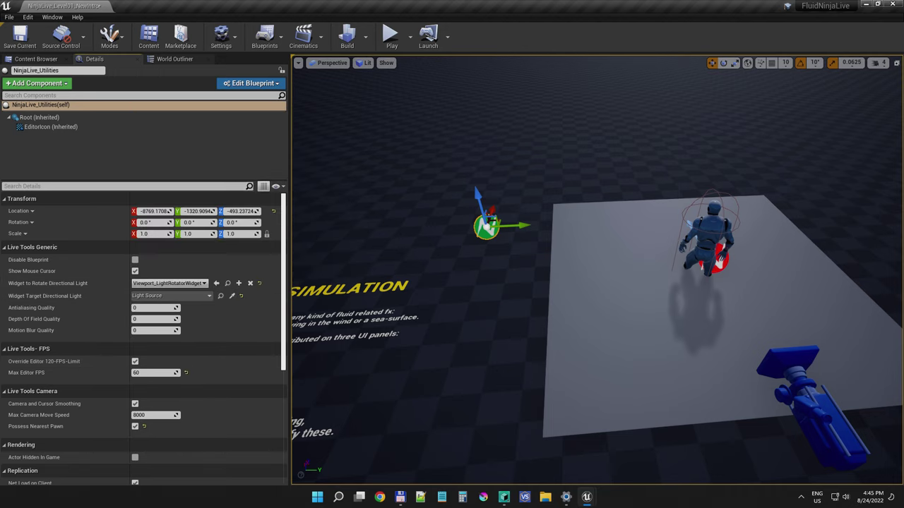
Play-test the level full screen, running the character around at different camera distances to examine the camera-facing simulation plane, and stop playing
click(409, 169)
key(F11)
key(alt+p)
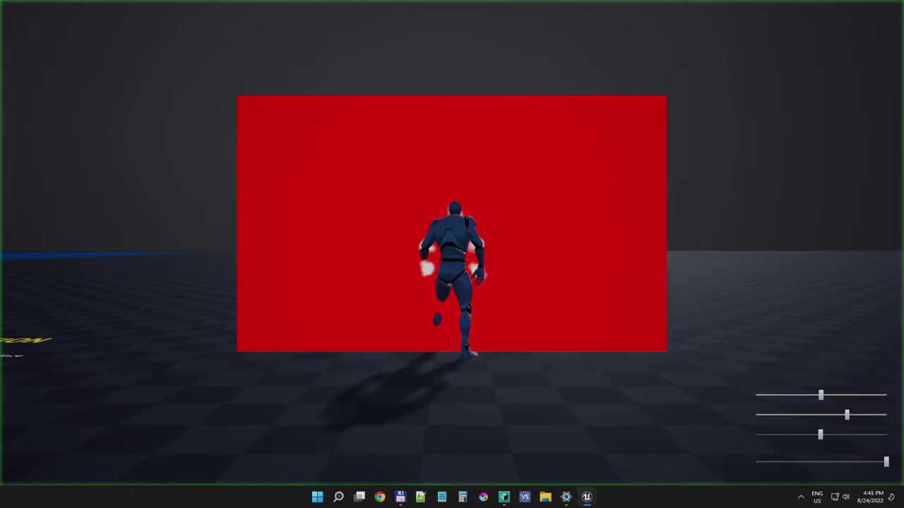
scroll(451, 254, up, 5)
scroll(452, 254, down, 7)
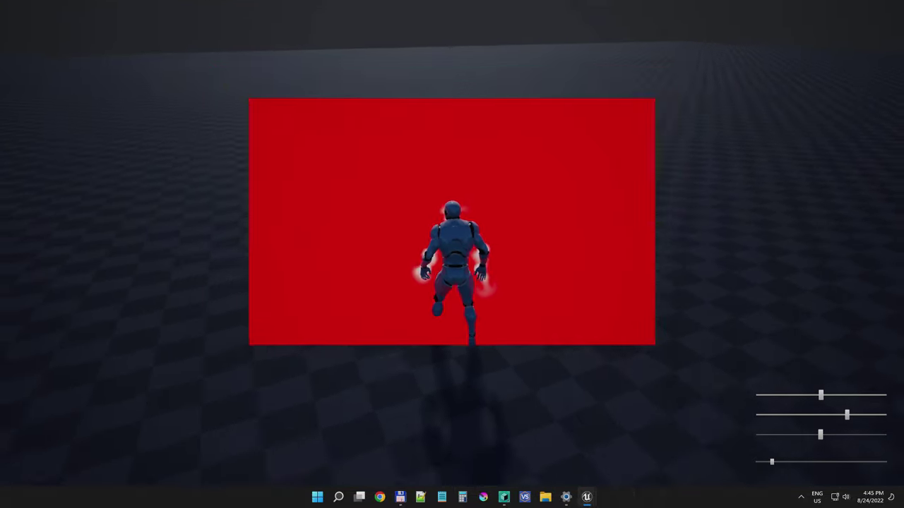
scroll(452, 255, up, 6)
scroll(452, 254, down, 7)
scroll(452, 254, up, 6)
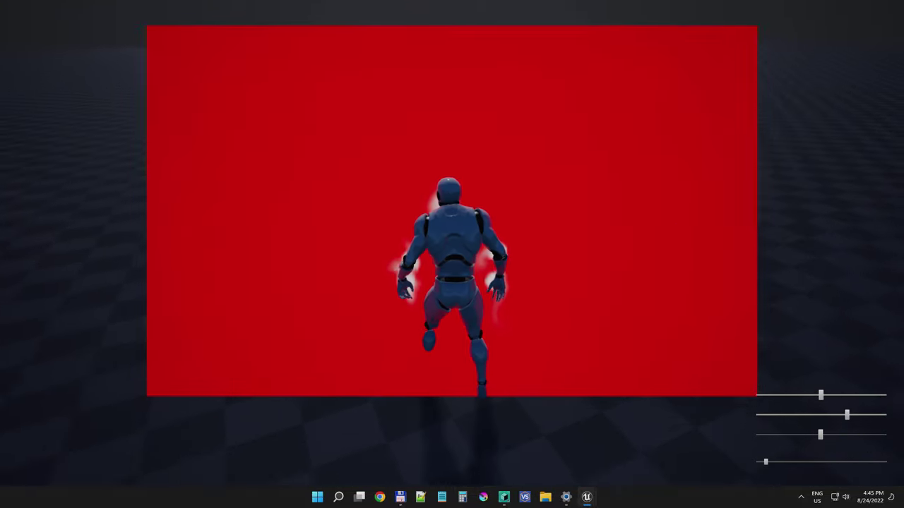
scroll(452, 254, down, 3)
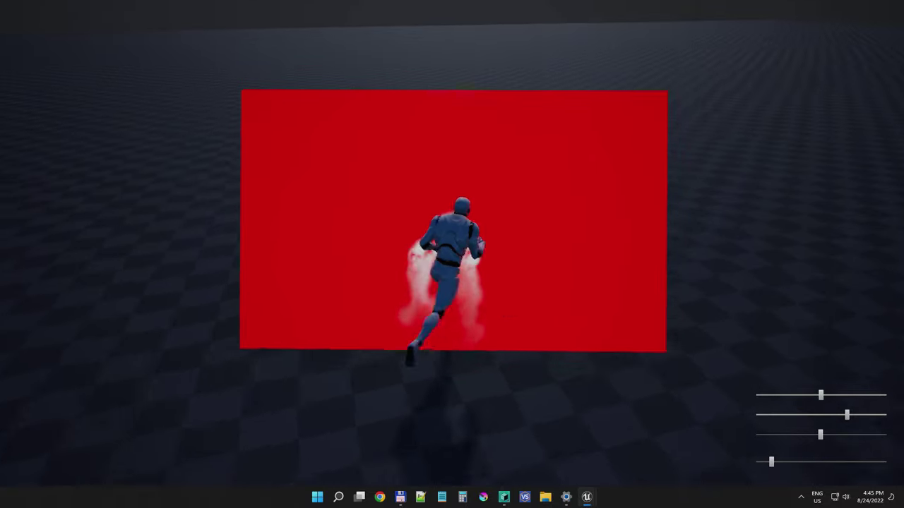
key(a)
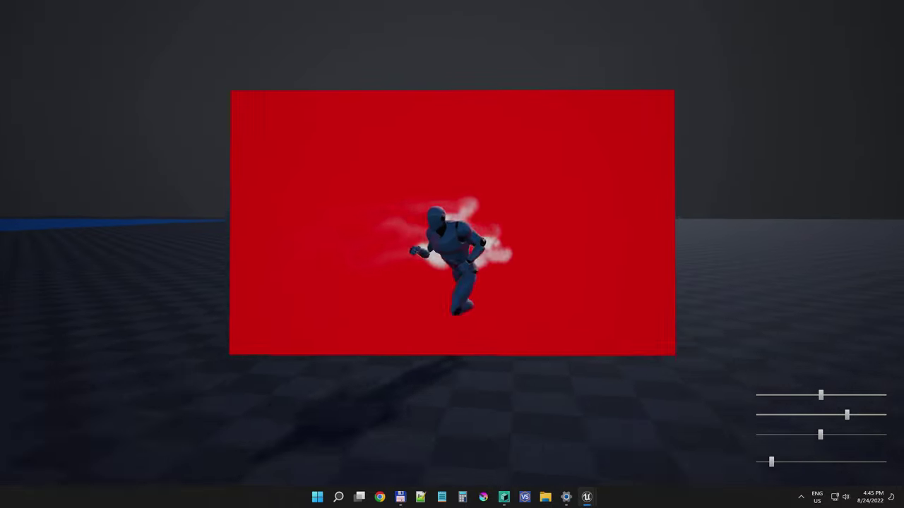
key(w)
key(d)
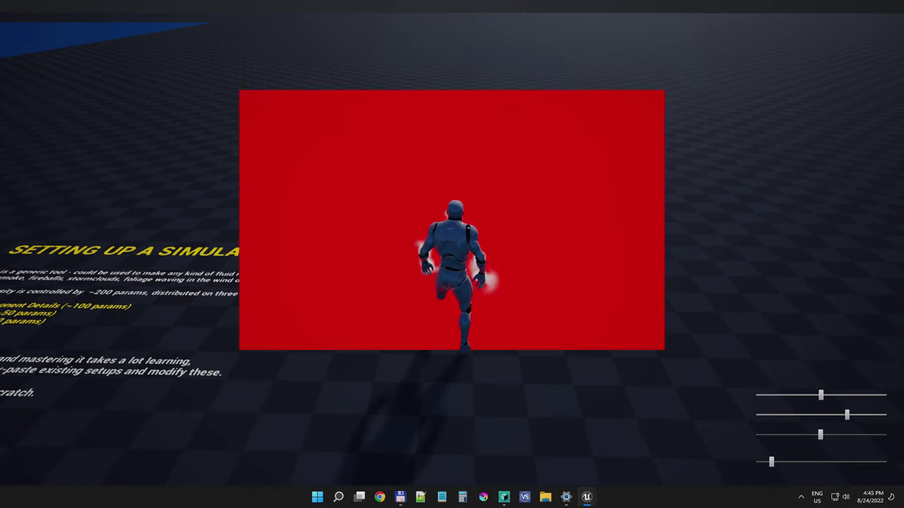
key(F11)
key(Escape)
Select NinjaLiveFire's NinjaLiveComponent in the level and assign or locate its default preset DT_NinjaLive_Default among the preset assets
right_drag(597, 270, 634, 284)
key(w)
key(s)
key(w)
key(s)
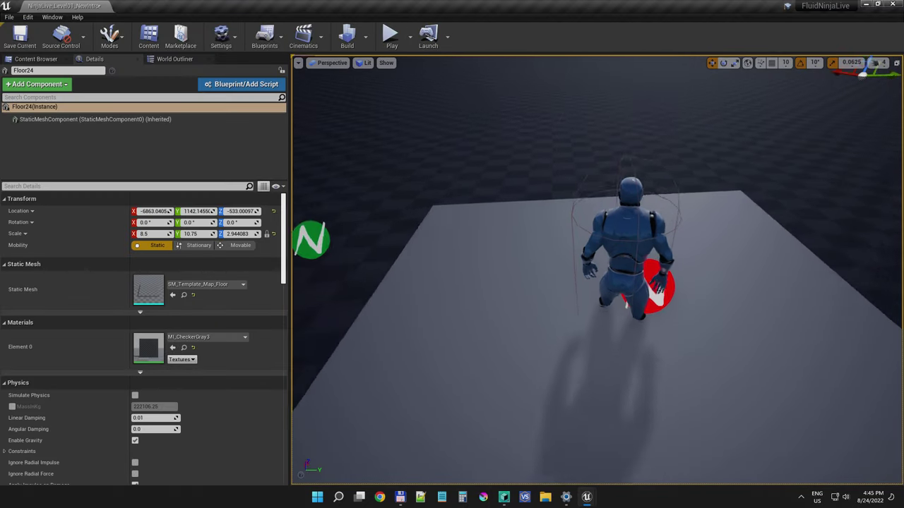
key(s)
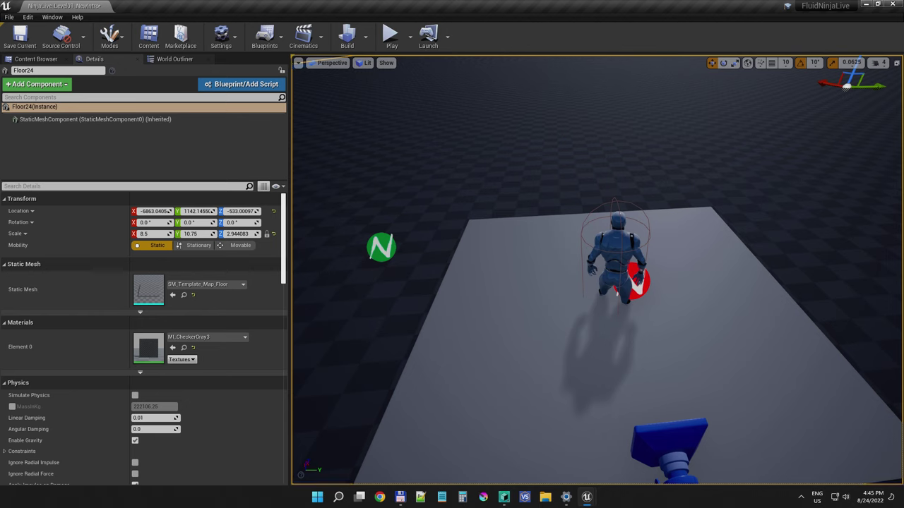
click(639, 284)
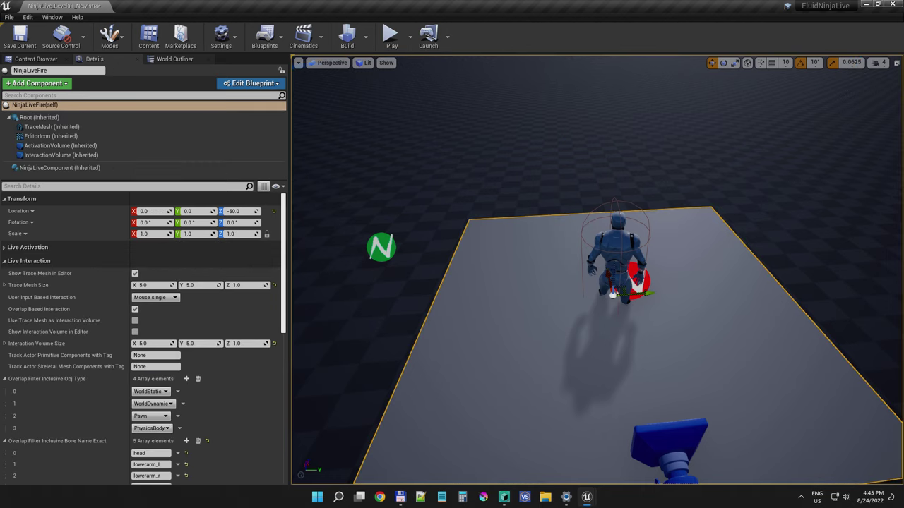
click(99, 168)
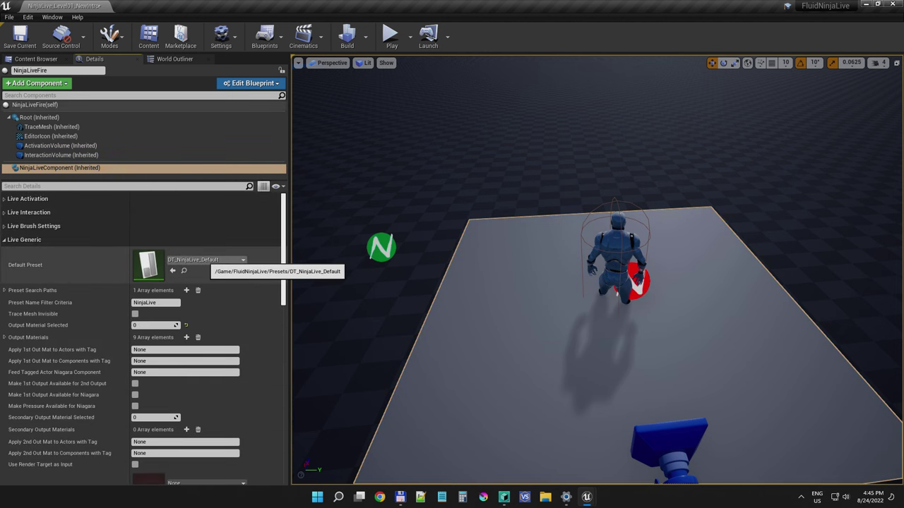
click(173, 271)
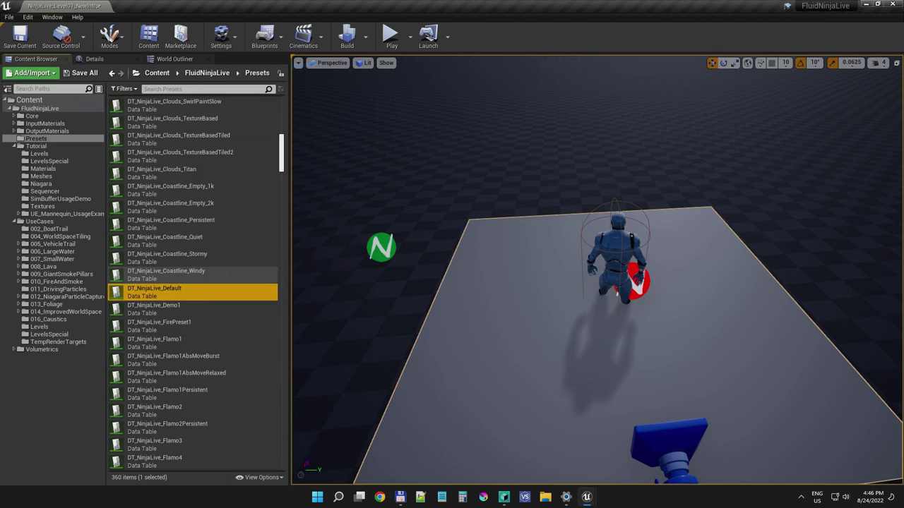
Duplicate the DT_NinjaLive_Default preset as DT_NinjaLive_Fire1 and assign the copy as the component's Default Preset
right_click(179, 291)
click(209, 319)
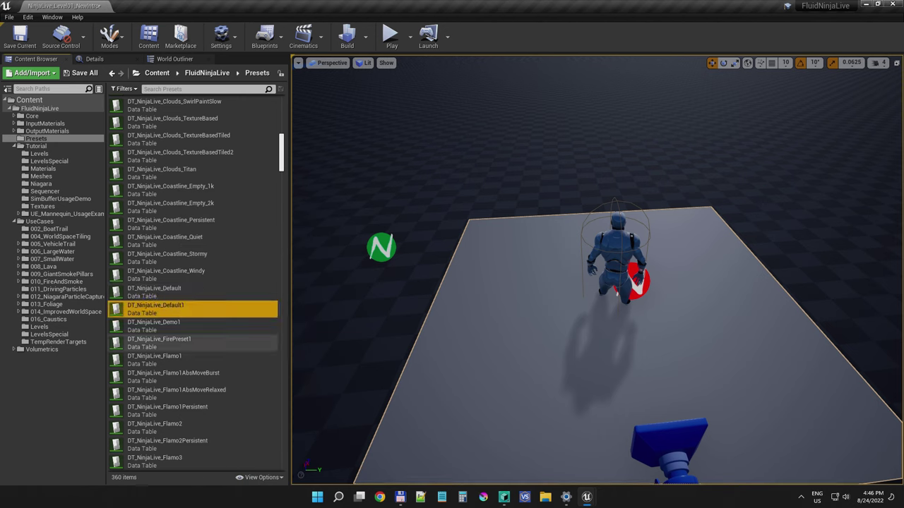
click(166, 305)
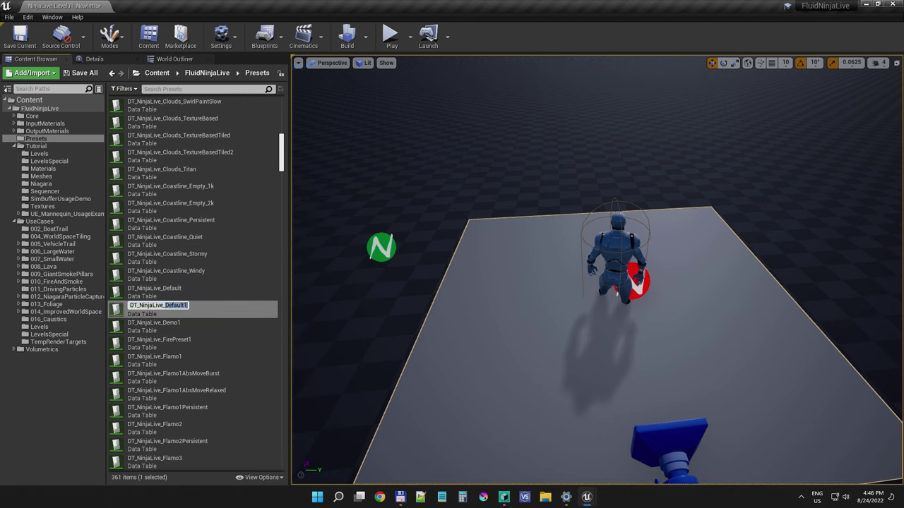
text(Fire)
key(Return)
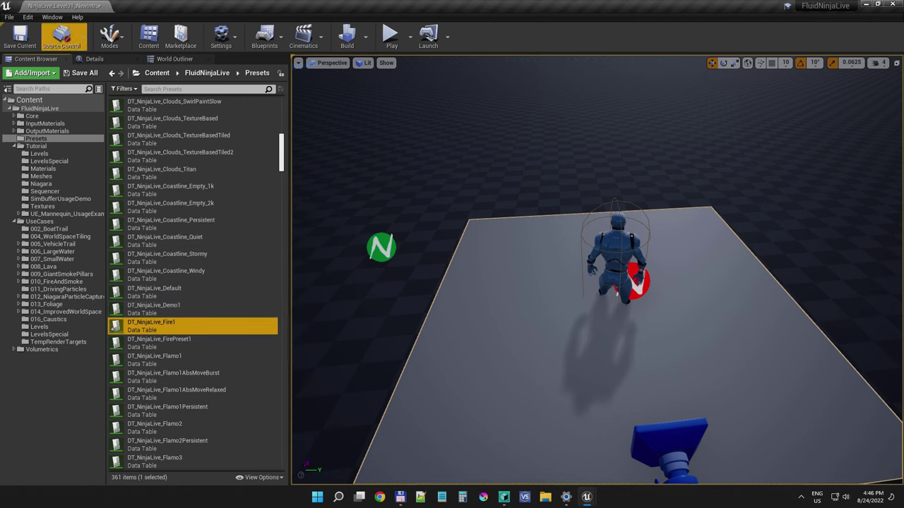
click(94, 59)
click(173, 271)
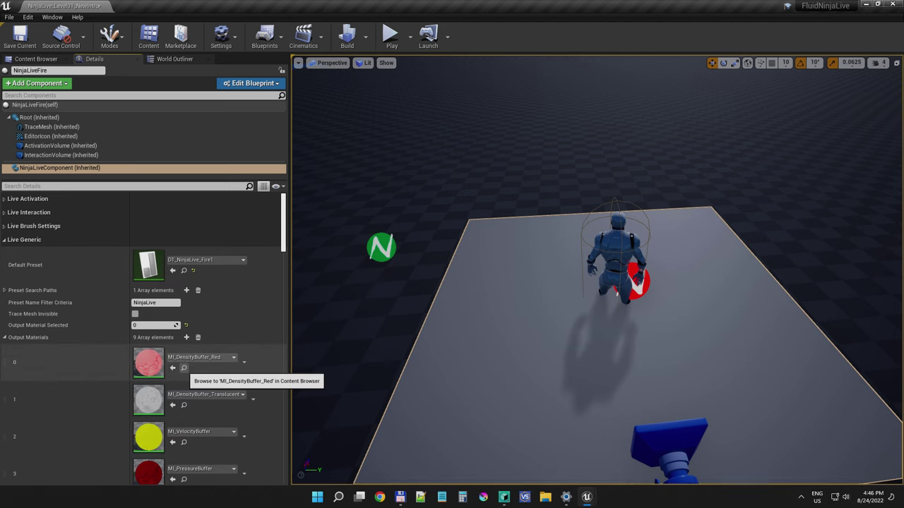
Duplicate the MI_DensityBuffer_Red material instance as MI_DensityBuffer_Fire2 and assign the copy to Output Materials element 0
click(184, 368)
right_click(185, 308)
mouse_move(223, 160)
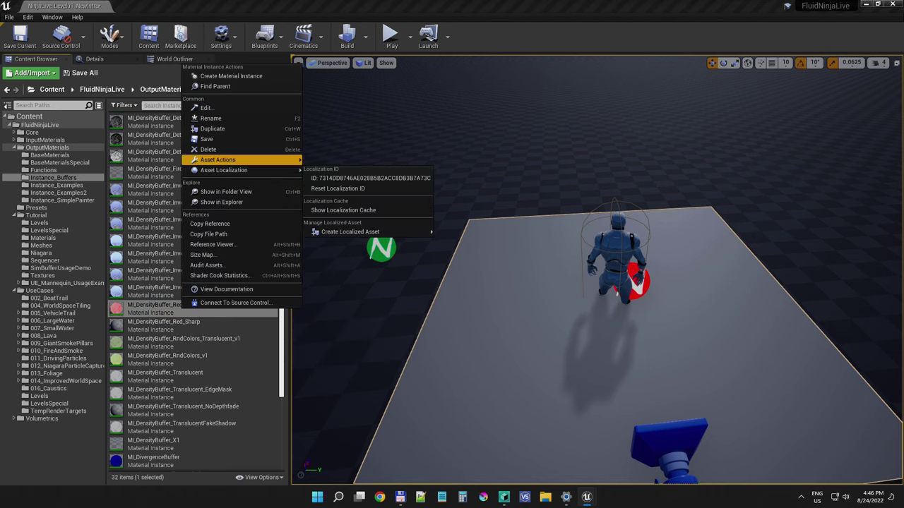
click(212, 129)
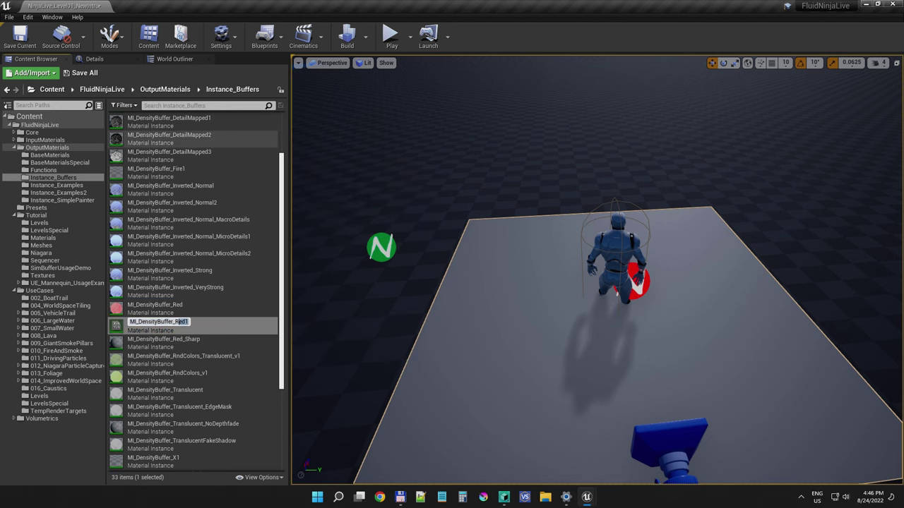
text(Fire1)
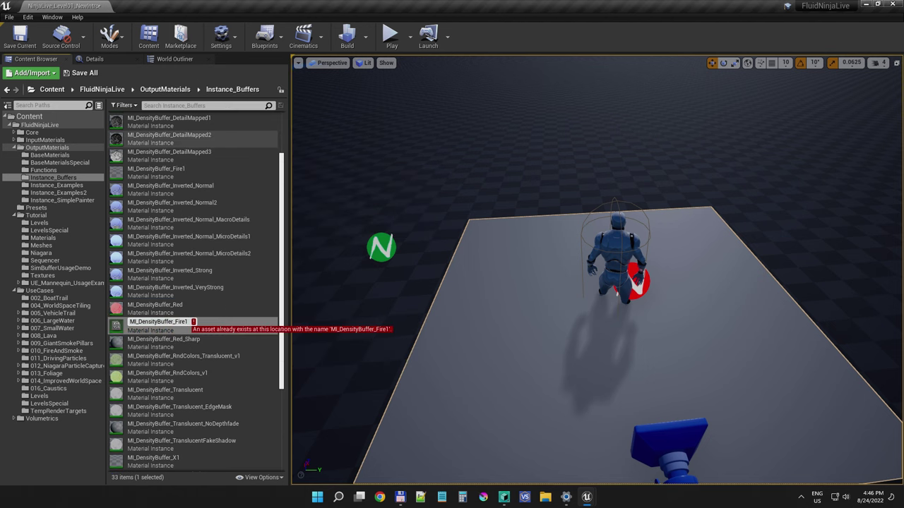
key(BackSpace)
text(2)
key(Return)
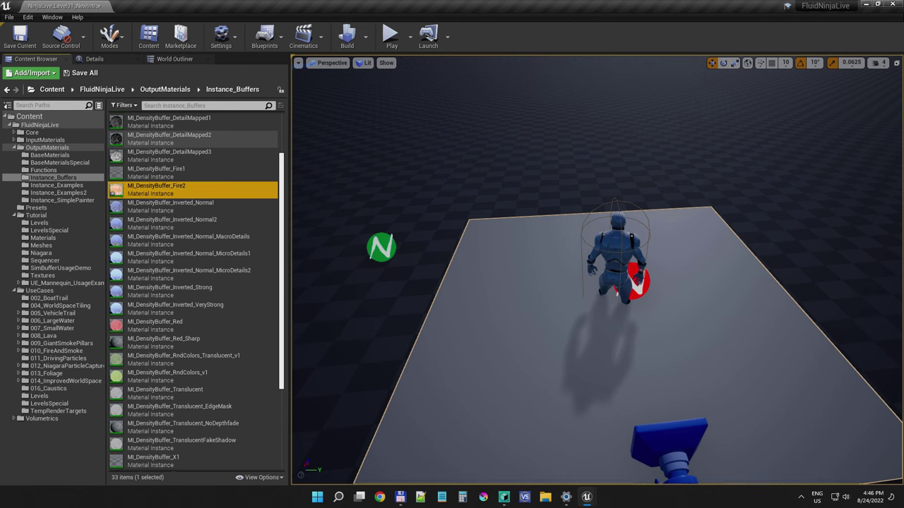
click(95, 59)
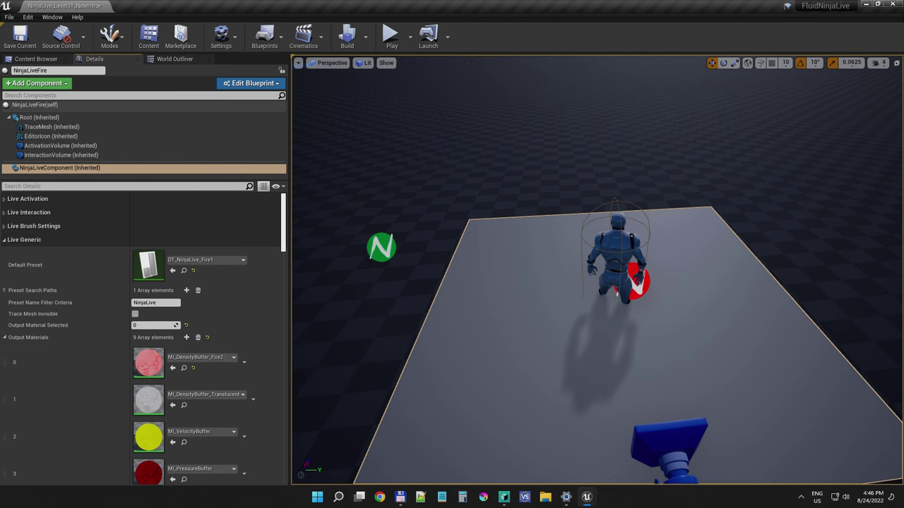
Open the MI_DensityBuffer_Fire2 material instance, briefly play-test the level with it, stop playing and put the material editor away
double_click(150, 363)
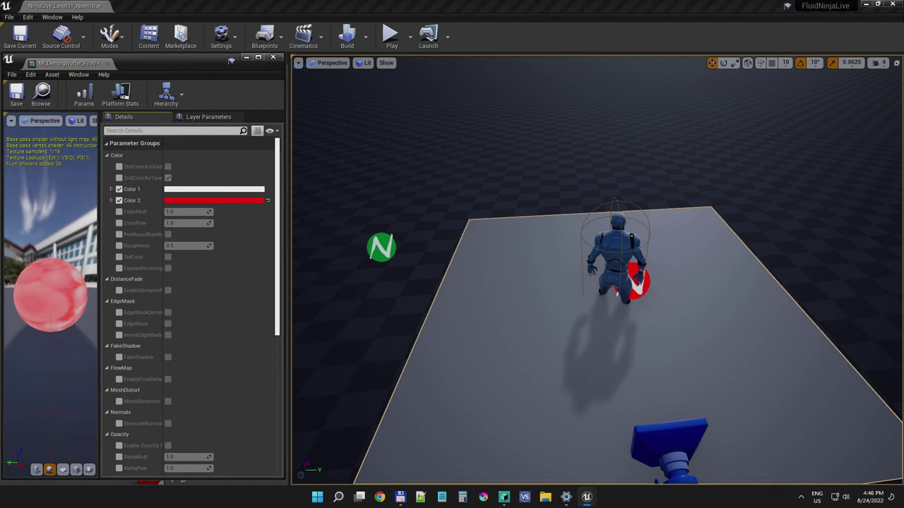
key(alt+p)
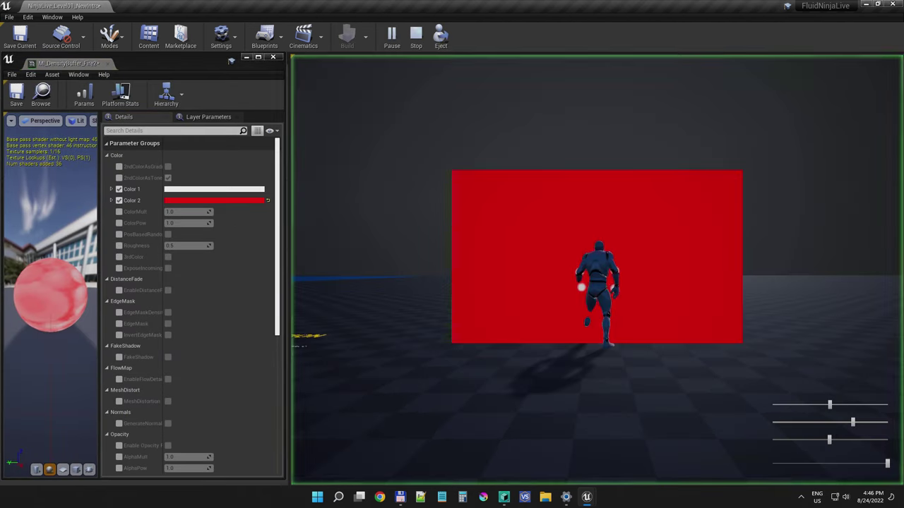
key(Escape)
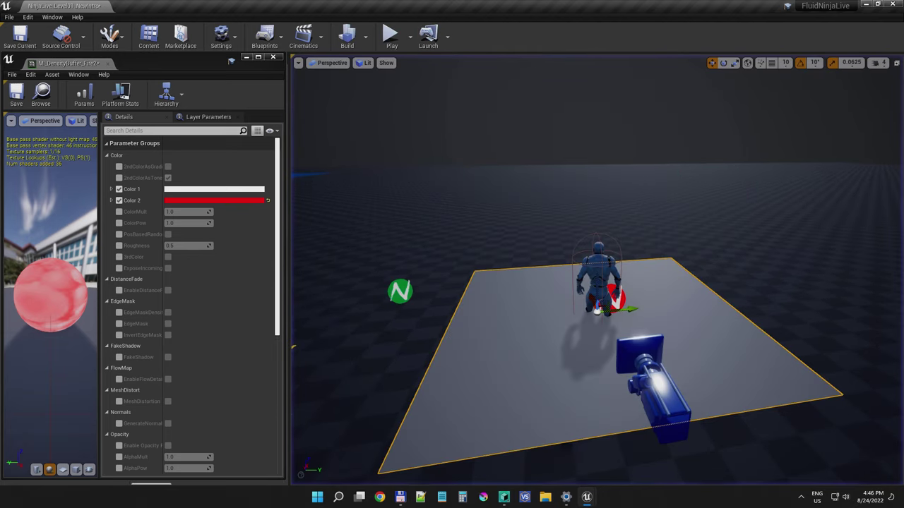
key(alt+F4)
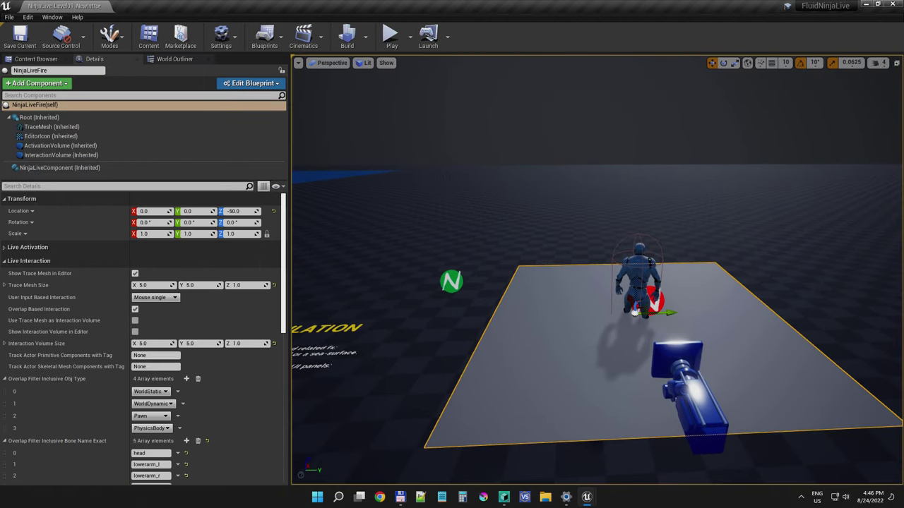
Place a NinjaLive_PresetManager actor from the FluidNinjaLive content folder into the level beside the trace mesh plane
click(37, 58)
click(41, 125)
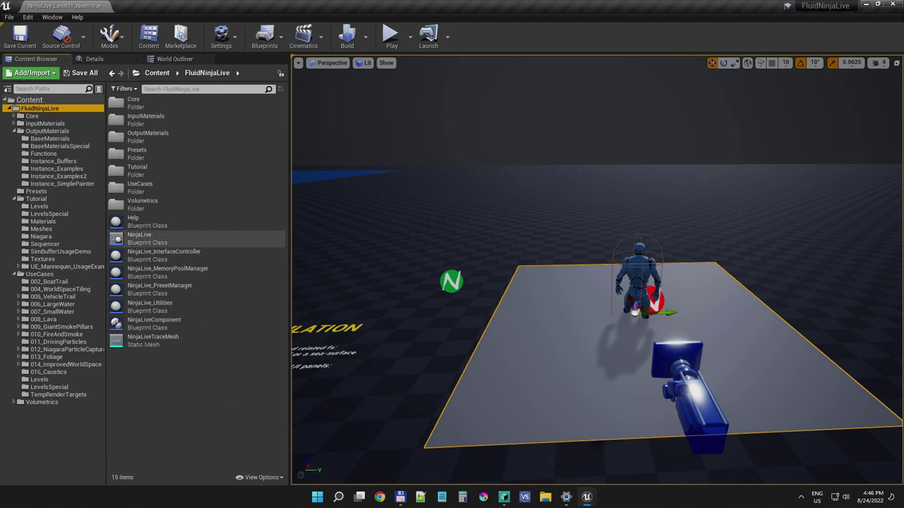
drag(159, 286, 427, 305)
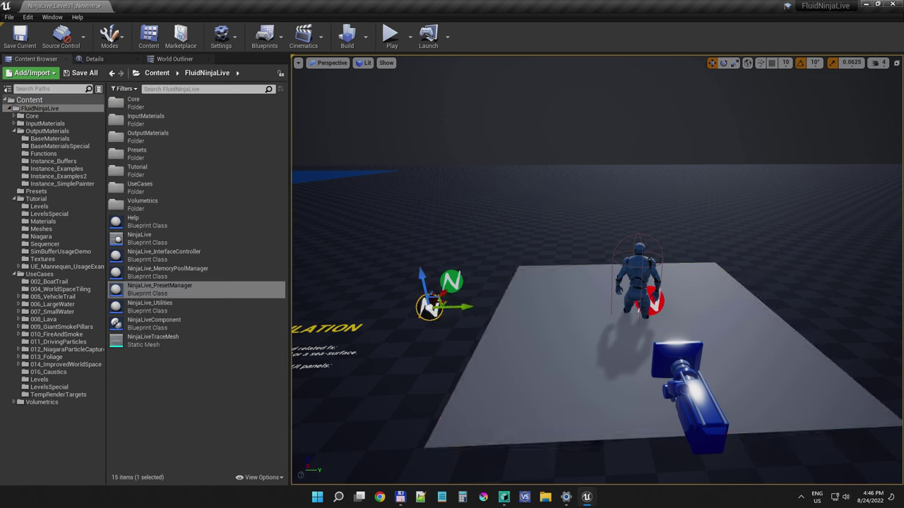
click(480, 236)
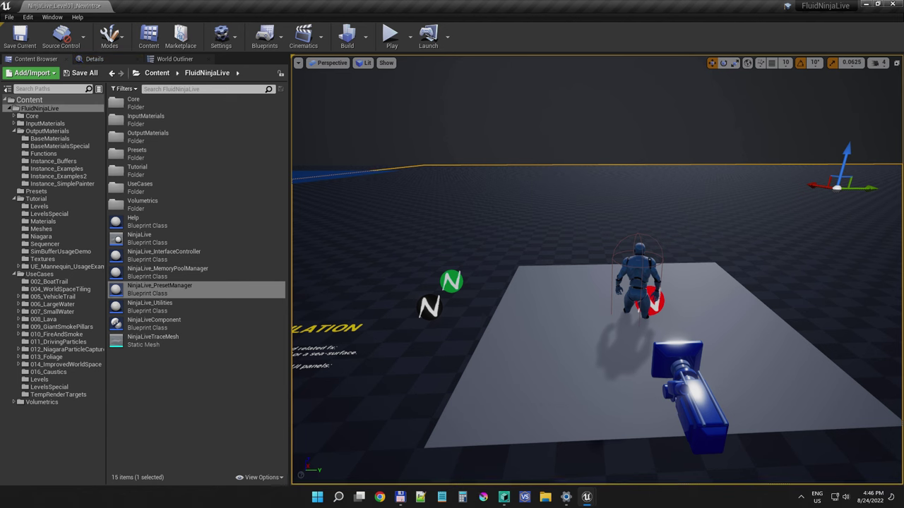
Bring back the MI_DensityBuffer_Fire2 editor, play the level, expand the in-game preset manager and select NinjaLiveFire as its actor
key(alt+Tab)
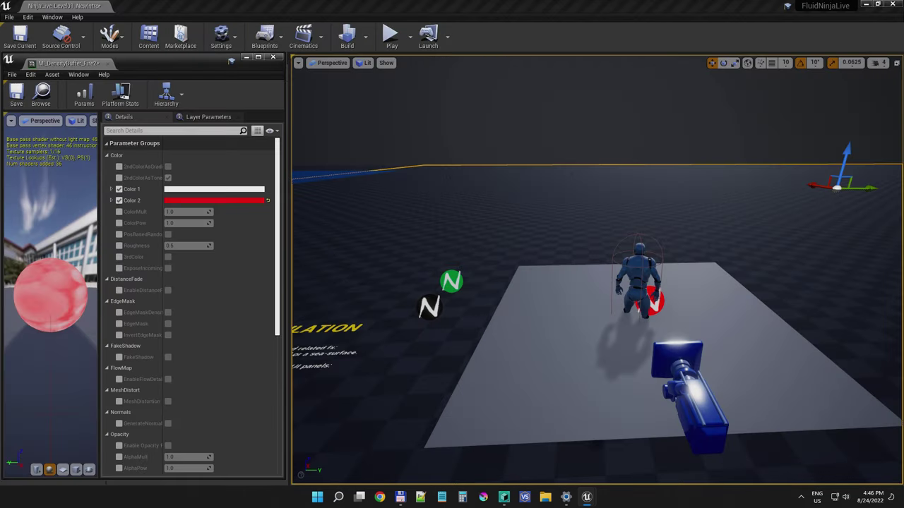
click(391, 36)
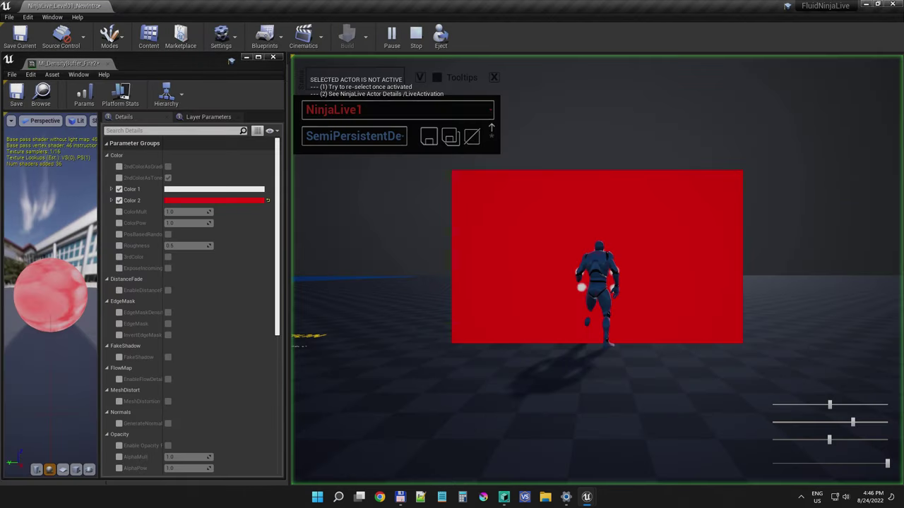
click(491, 129)
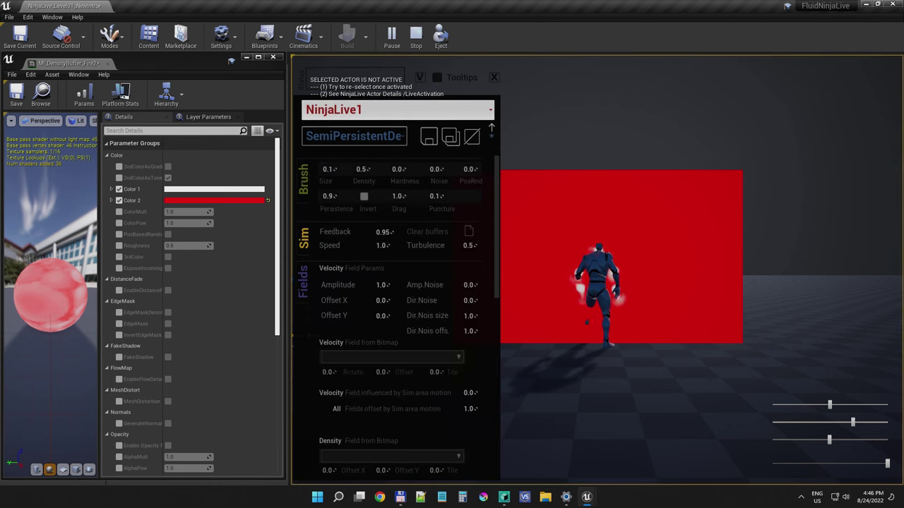
click(420, 110)
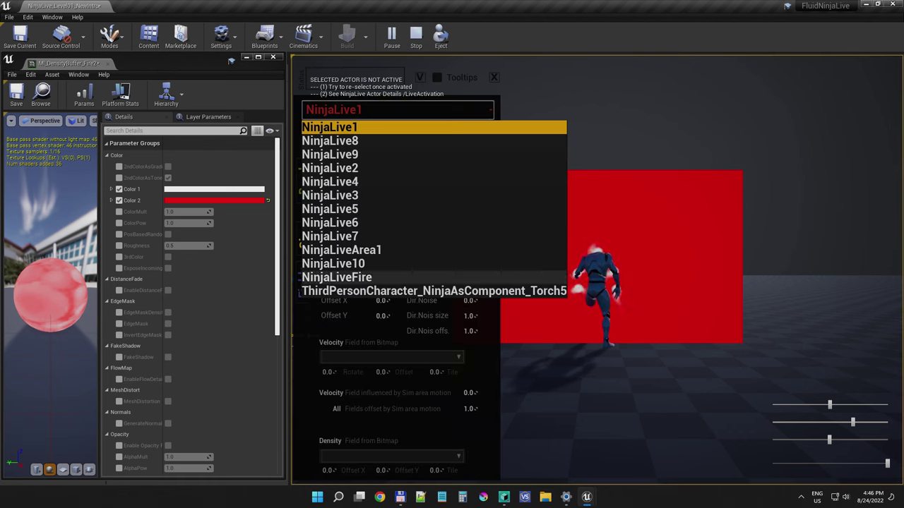
click(337, 277)
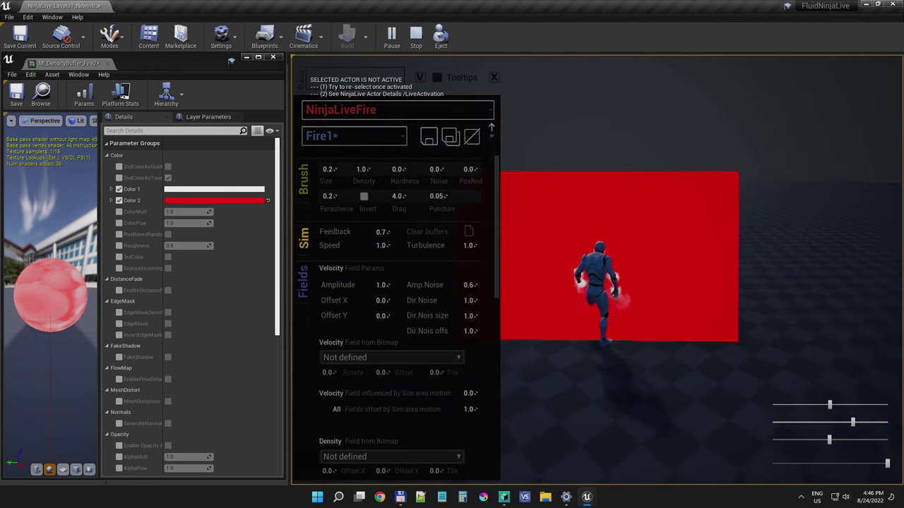
Adjust the camera distance, lower the last in-game slider to near its minimum and run the character to observe the simulation trail
scroll(597, 269, down, 5)
drag(795, 464, 782, 464)
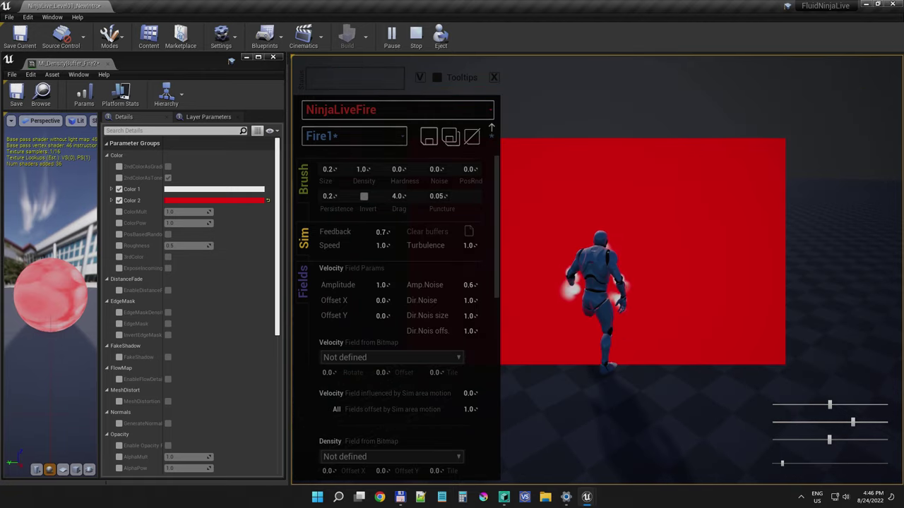
key(w)
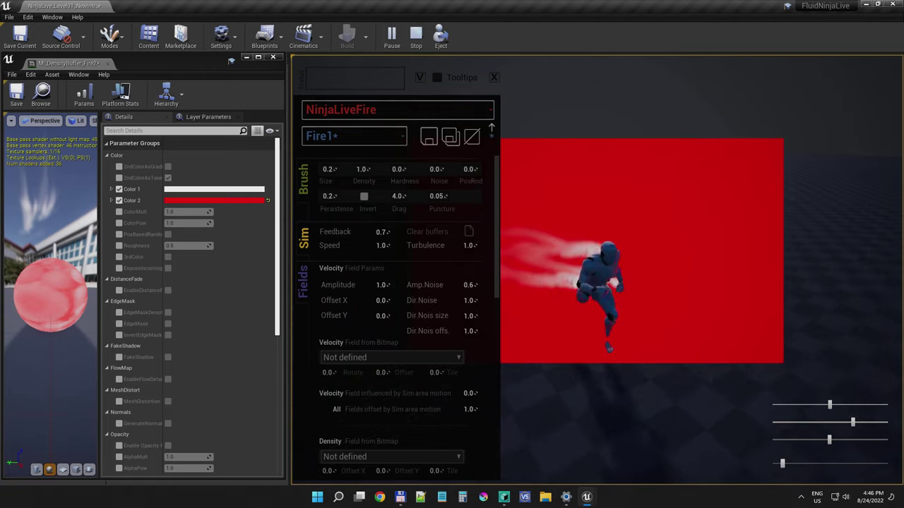
Tune the Fire1 preset: brush Noise 0.25, PosRnd 0.02, Persistence 0.0; sim Feedback 0.9, Turbulence 0.5; velocity Offset Y 0.5
drag(621, 269, 622, 258)
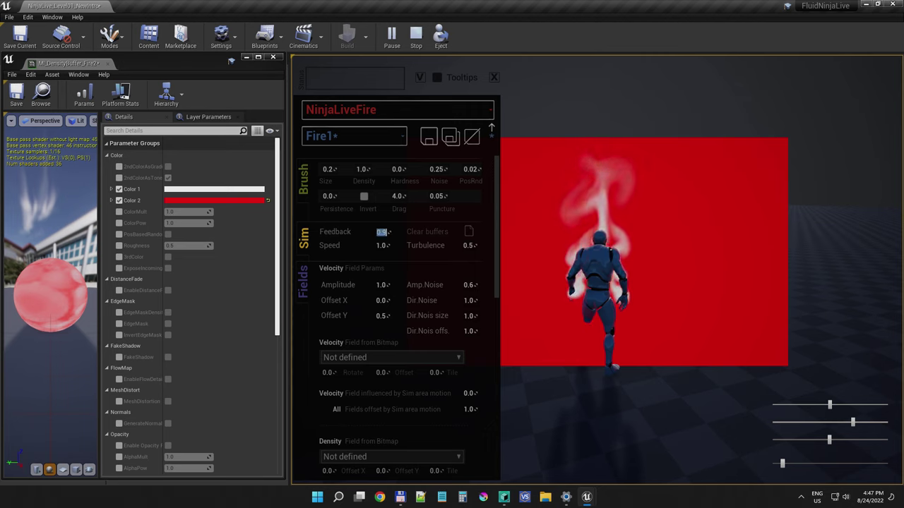
key(Return)
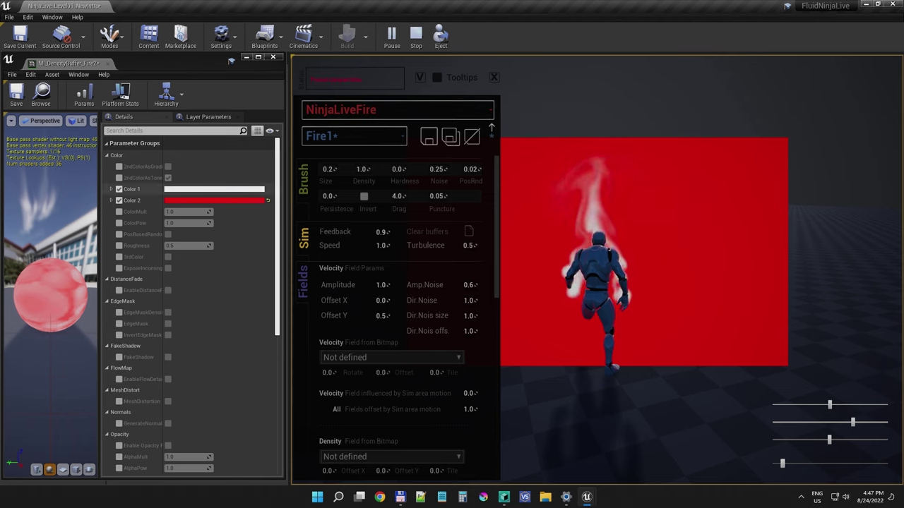
Set Color 1 of MI_DensityBuffer_Fire2 to a saturated yellow, hex sRGB FFD200FF
click(221, 189)
drag(281, 269, 316, 297)
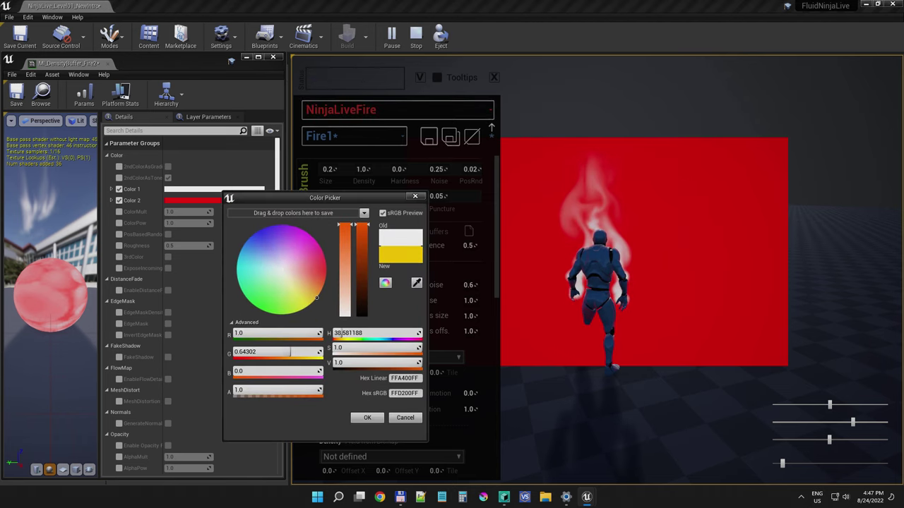
click(367, 417)
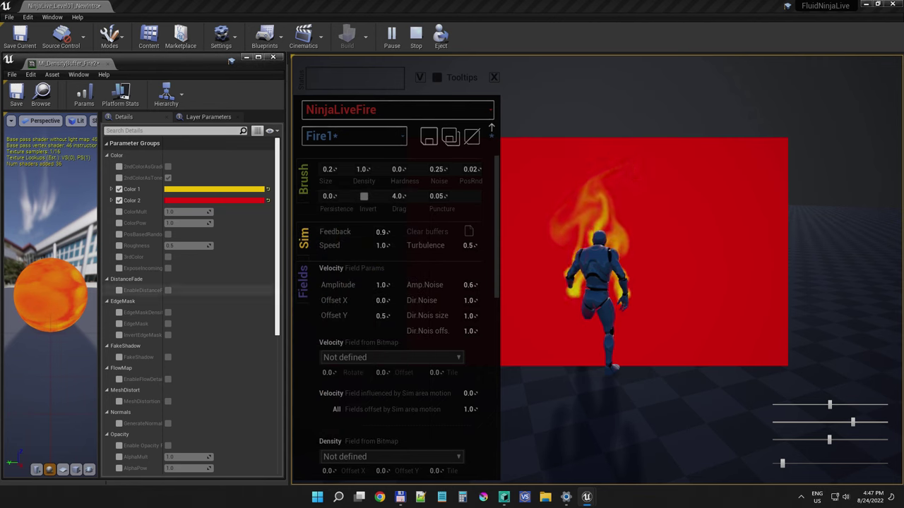
Turn on EnableFlowDetailNoise in the material's FlowMap group and override FlowMapTexture with T_Crumple
scroll(190, 318, down, 2)
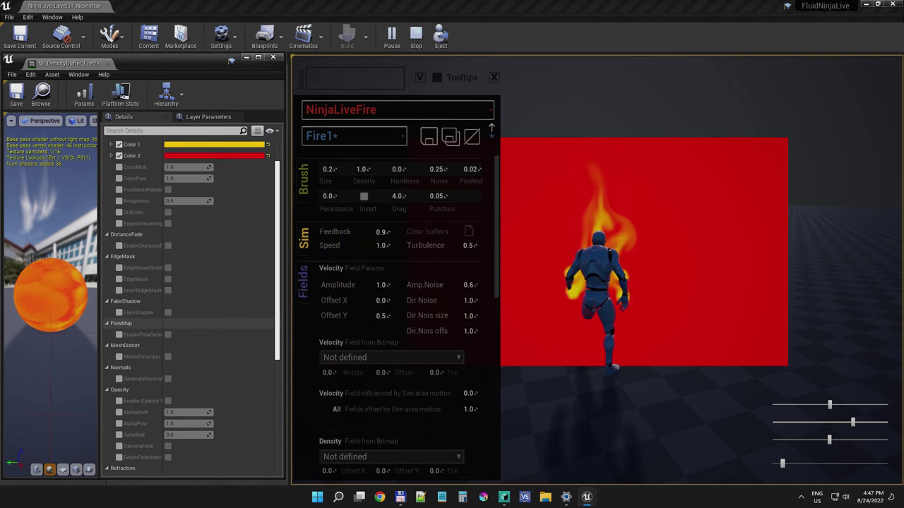
drag(163, 324, 195, 324)
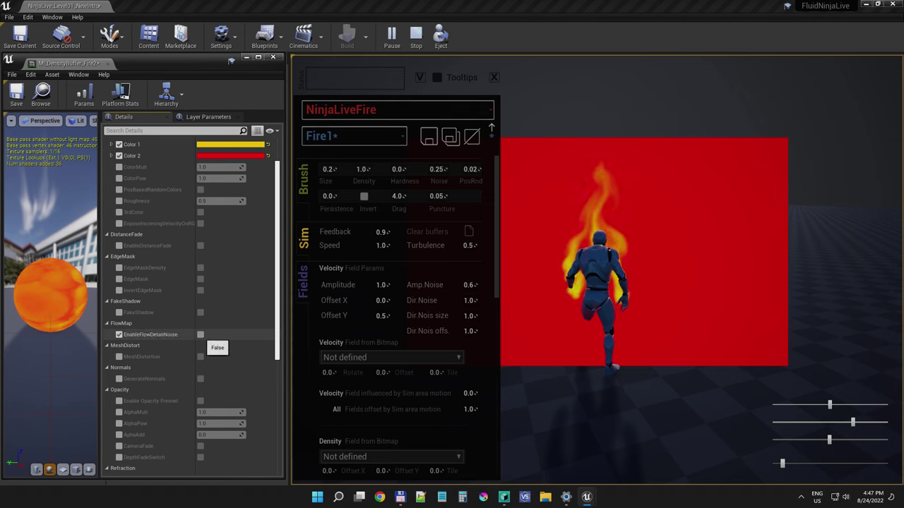
click(200, 334)
scroll(191, 318, down, 1)
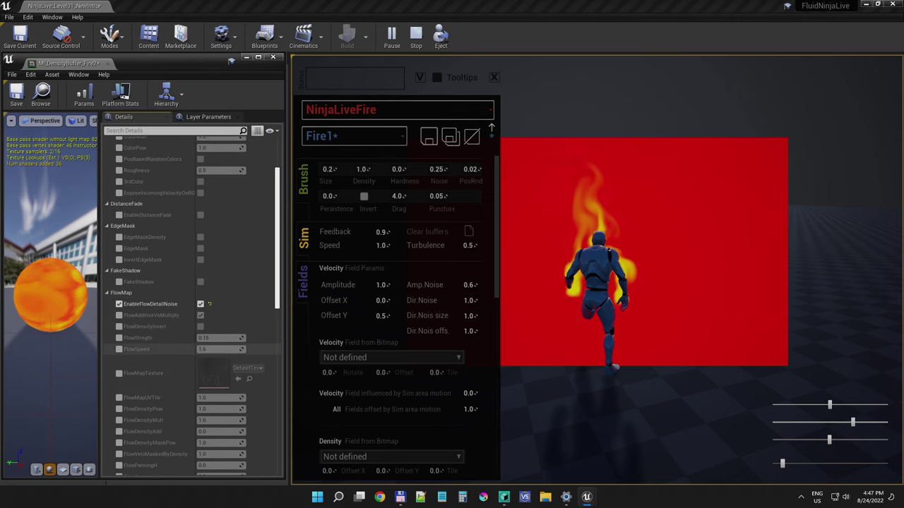
click(119, 373)
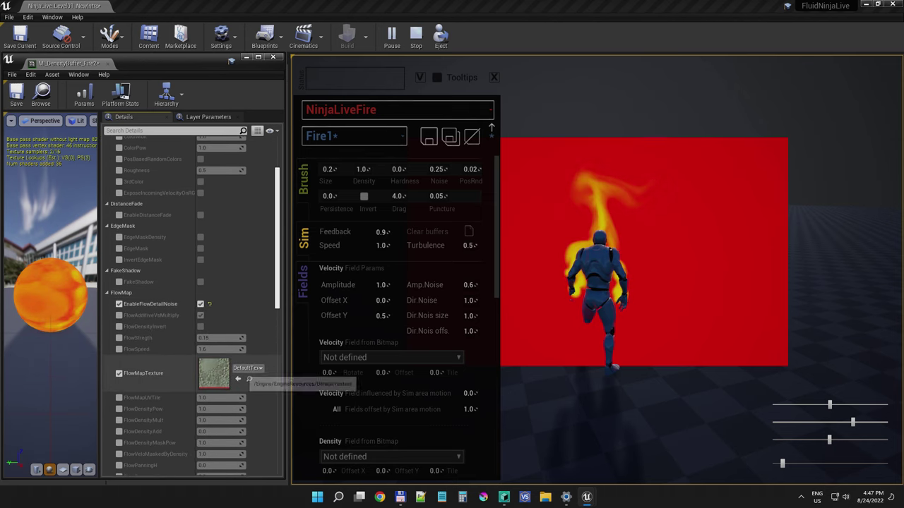
click(247, 367)
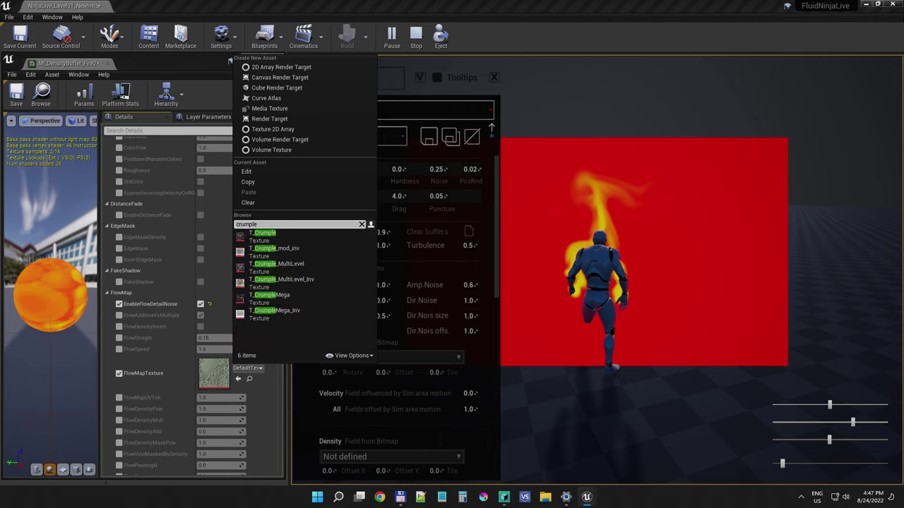
click(262, 237)
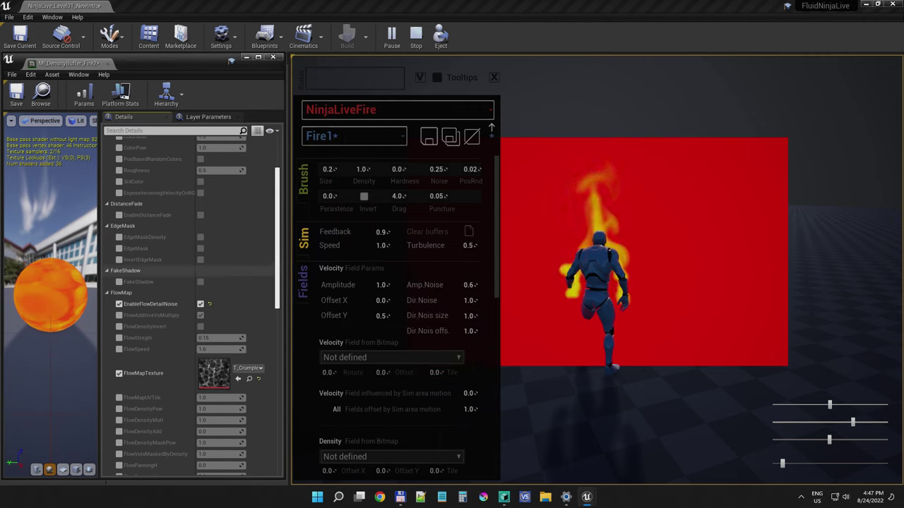
Override FlowAdditiveVsMultiply to off and set FlowDensityMult to 20
scroll(176, 275, down, 1)
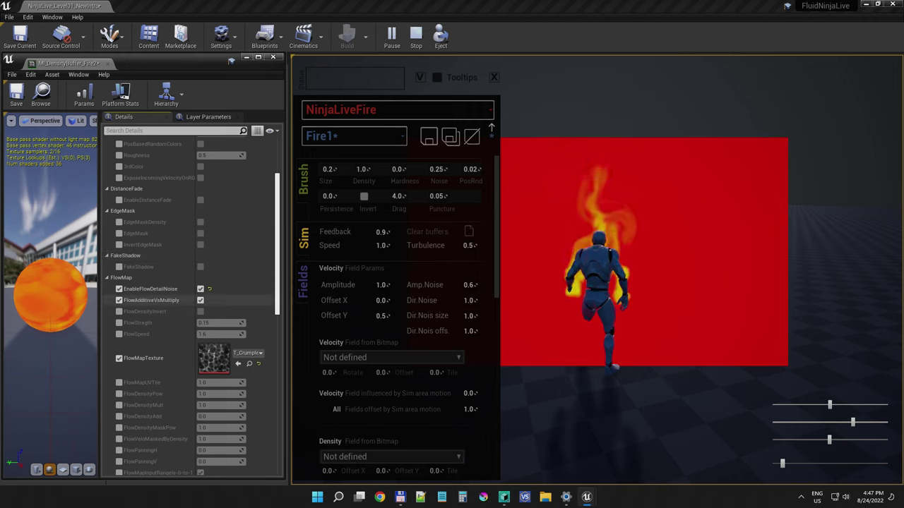
click(200, 300)
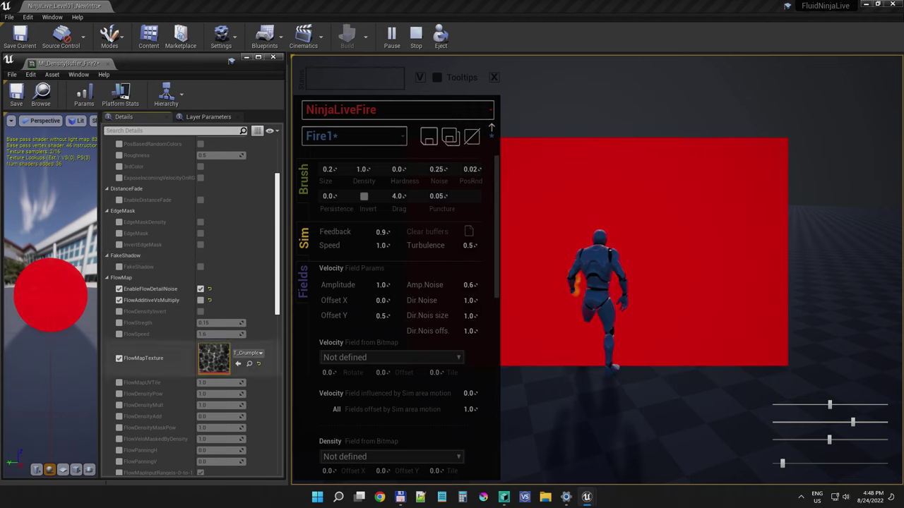
click(120, 405)
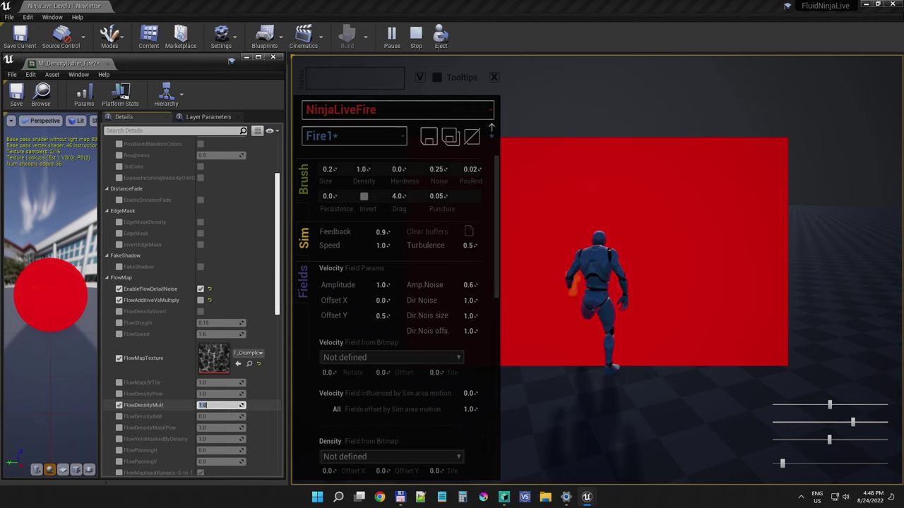
text(20)
key(Return)
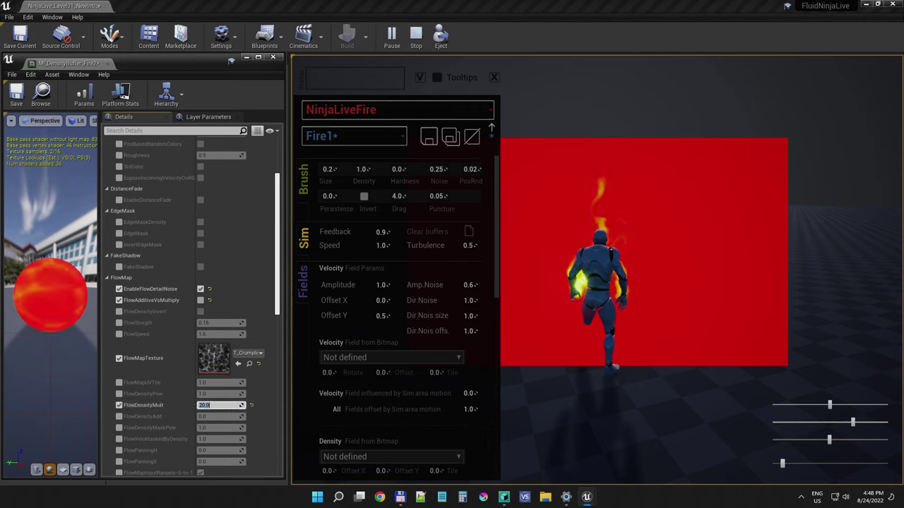
Set the Fire1 preset's brush Size to 0.5 and the fire material's FlowMapUVTile to 5
drag(687, 210, 673, 325)
drag(662, 220, 668, 291)
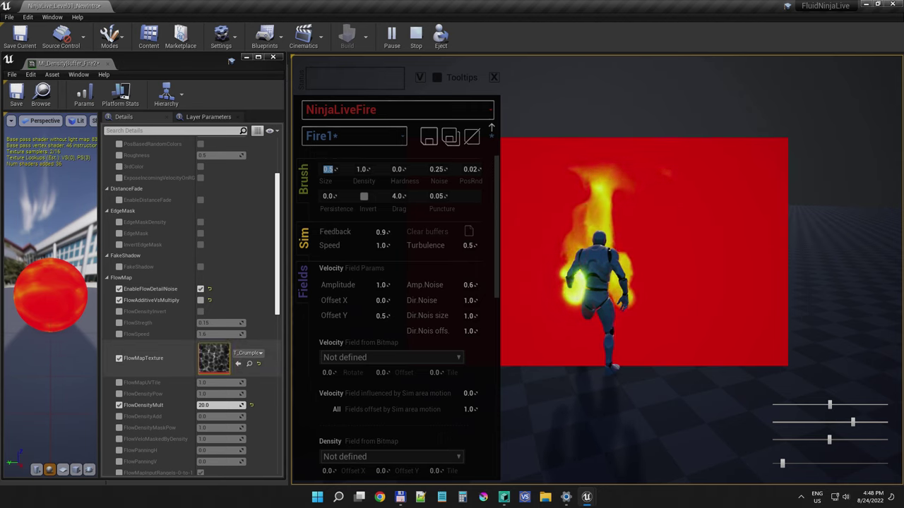
click(118, 382)
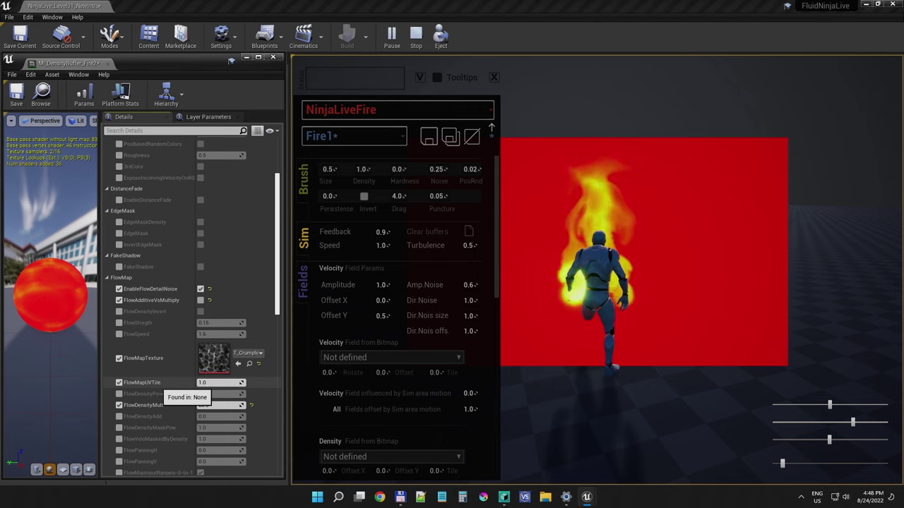
click(219, 383)
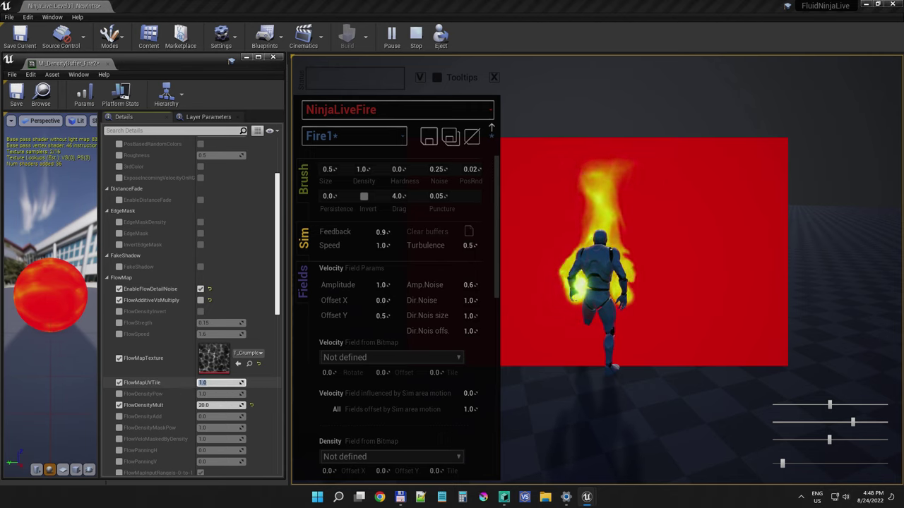
text(5)
key(Return)
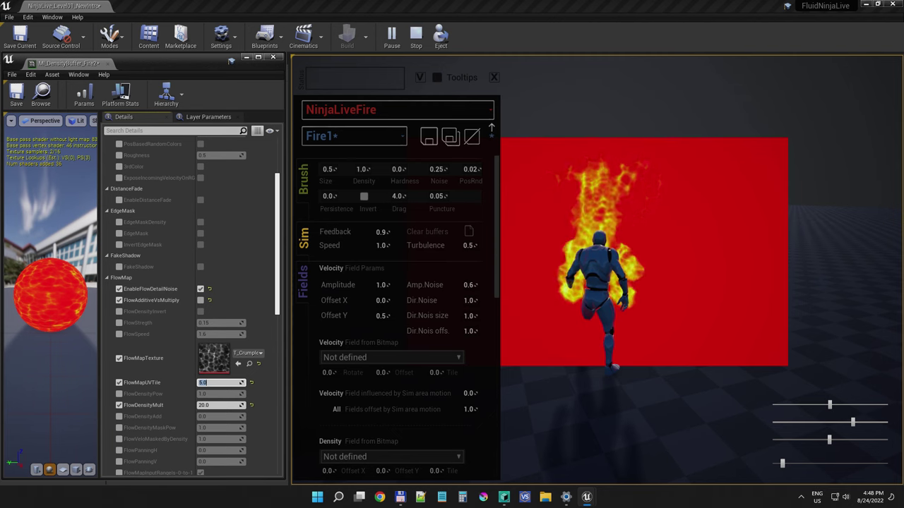
Set FlowVeloMaskedByDensity to 0.1 and enable the overrides for flow strength and FlowSpeed
scroll(191, 304, down, 3)
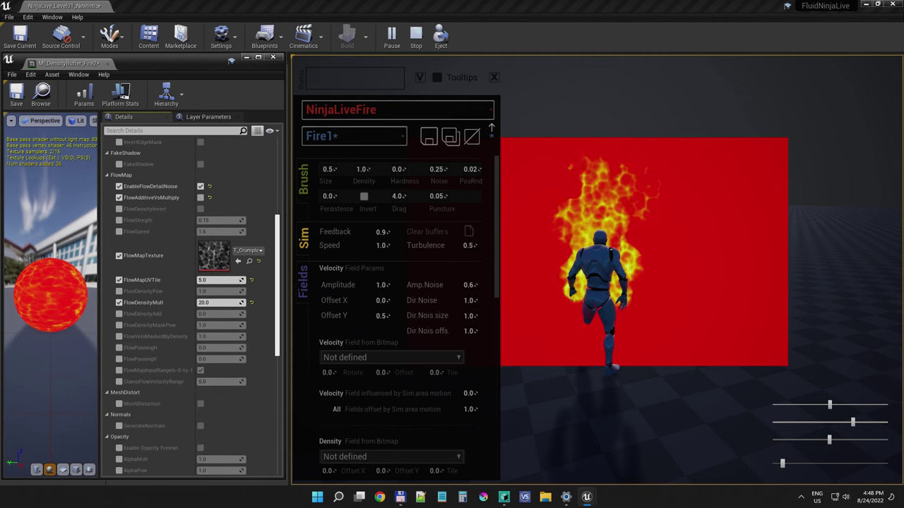
click(119, 337)
click(212, 336)
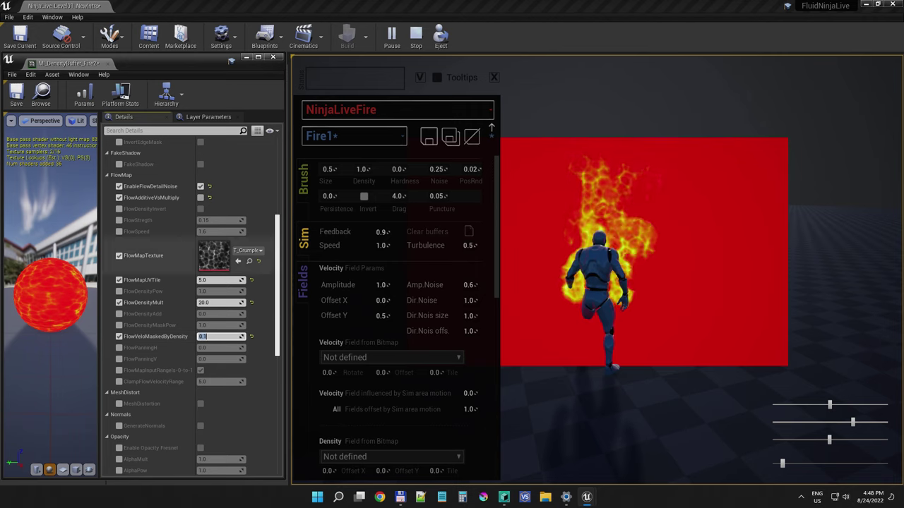
click(118, 221)
click(118, 231)
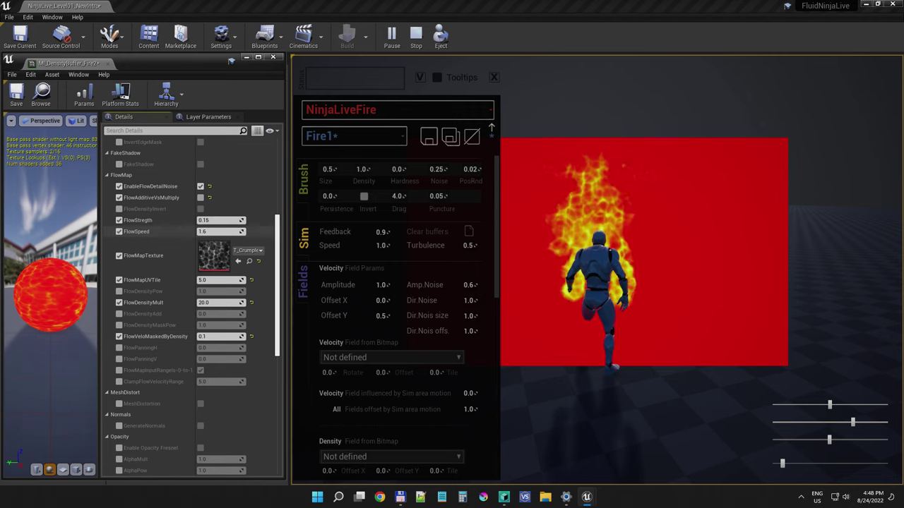
Set the fire material's FlowStrength to 1 and FlowSpeed to 2, and save the material
click(214, 220)
text(1)
click(219, 231)
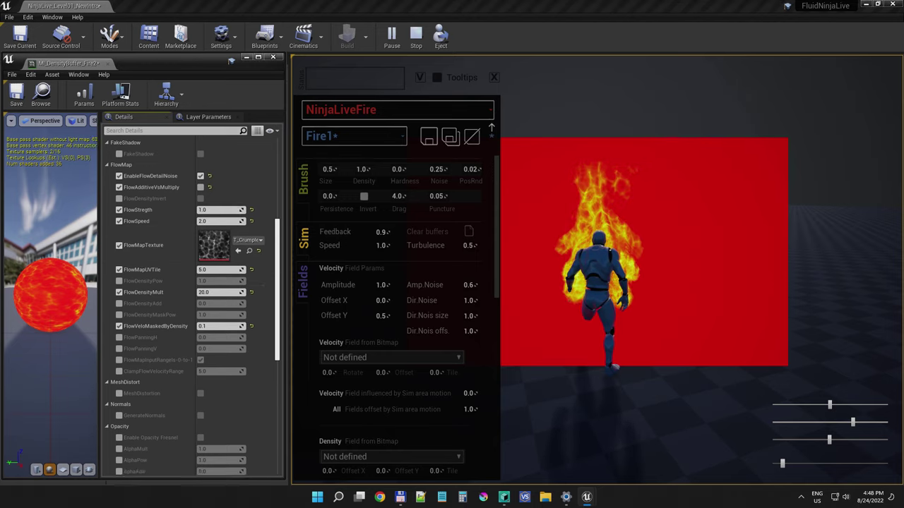
scroll(192, 303, down, 15)
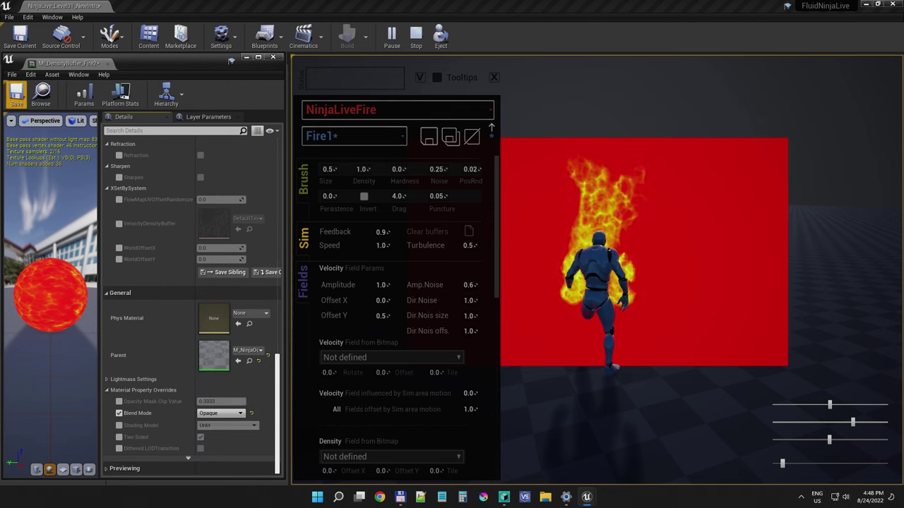
click(17, 94)
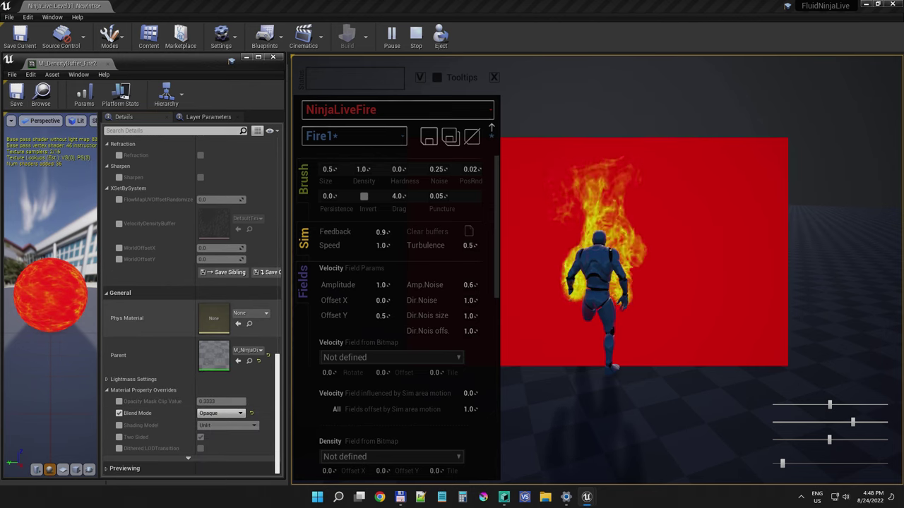
Change the fire material's Blend Mode to Translucent, override AlphaPow with 2, and save the material
click(220, 413)
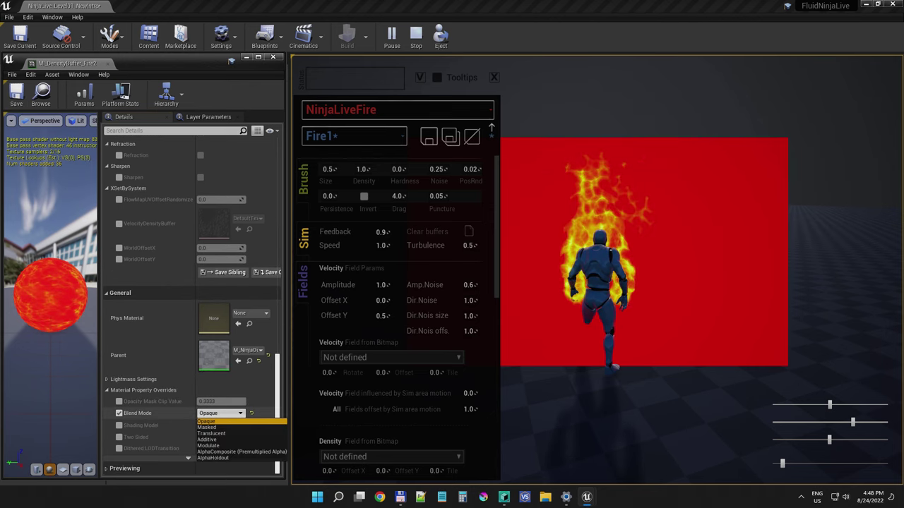
click(216, 432)
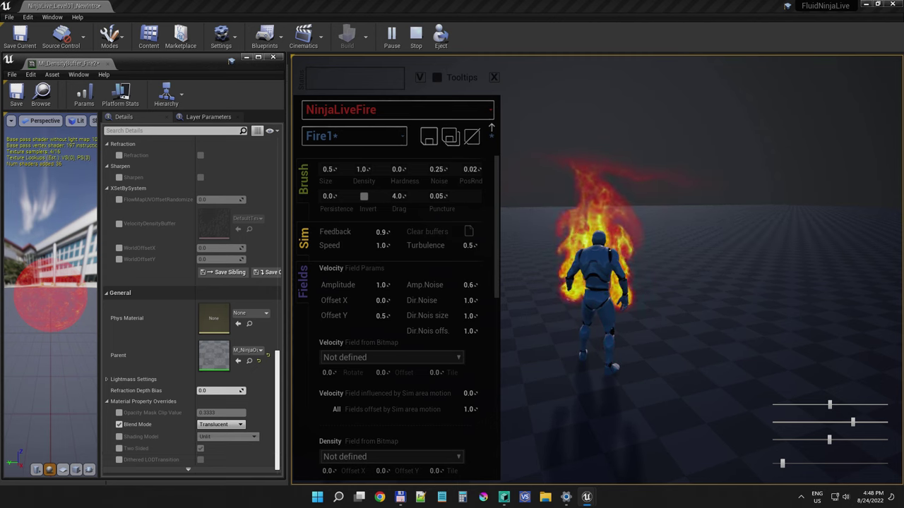
scroll(191, 303, up, 10)
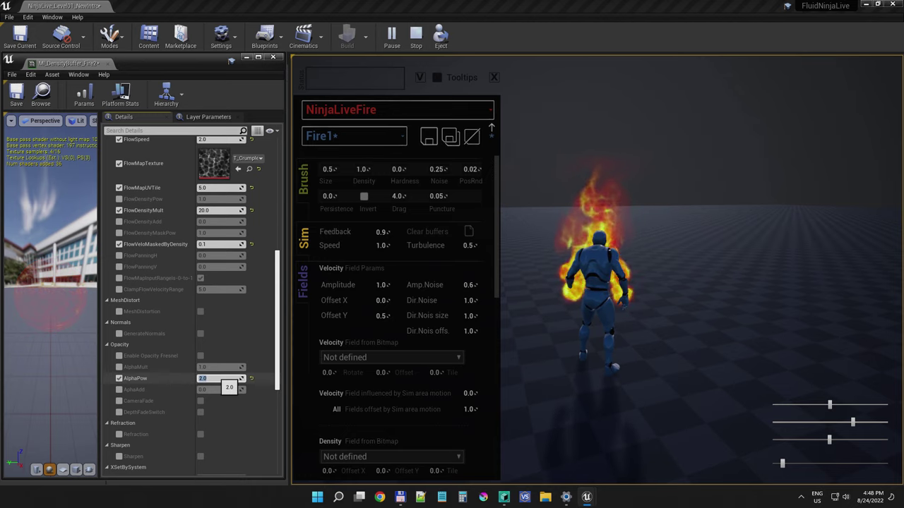
click(16, 95)
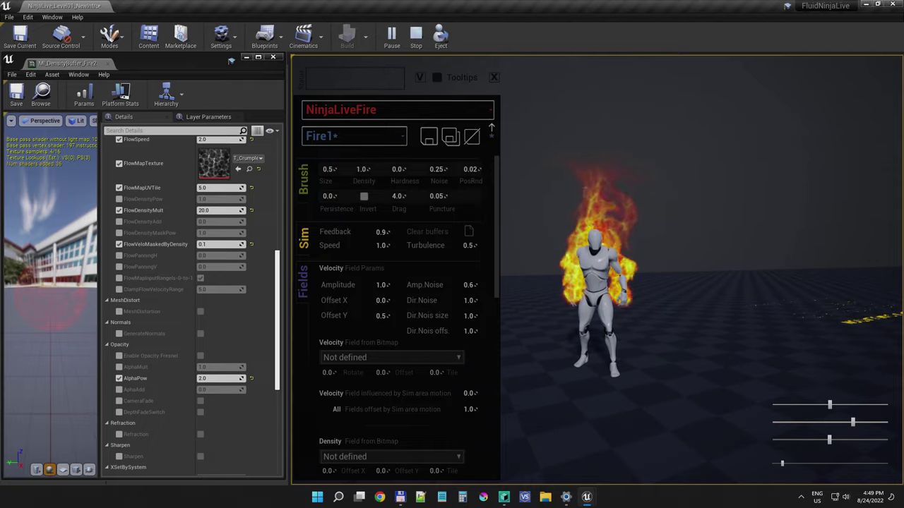
scroll(597, 303, up, 3)
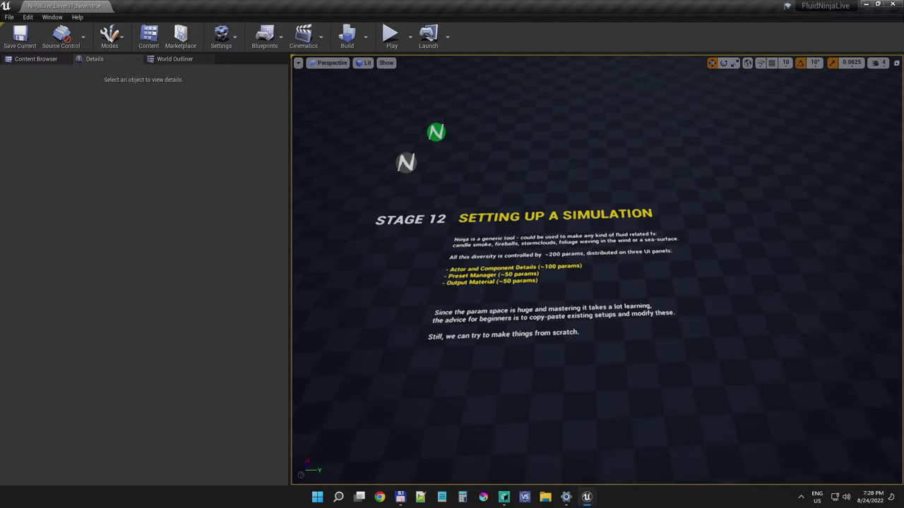
Place a NinjaLive actor from the FluidNinjaLive folder on the floor beside the Stage 12 text
click(35, 59)
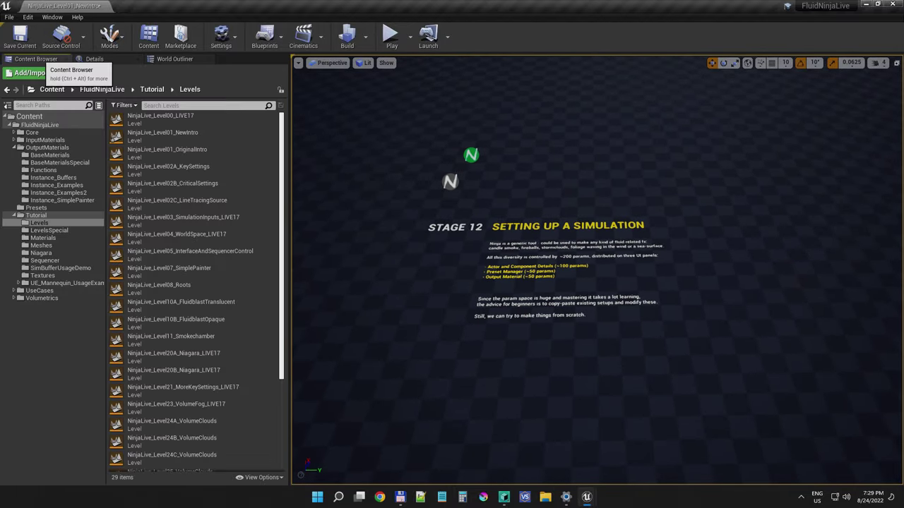
click(40, 125)
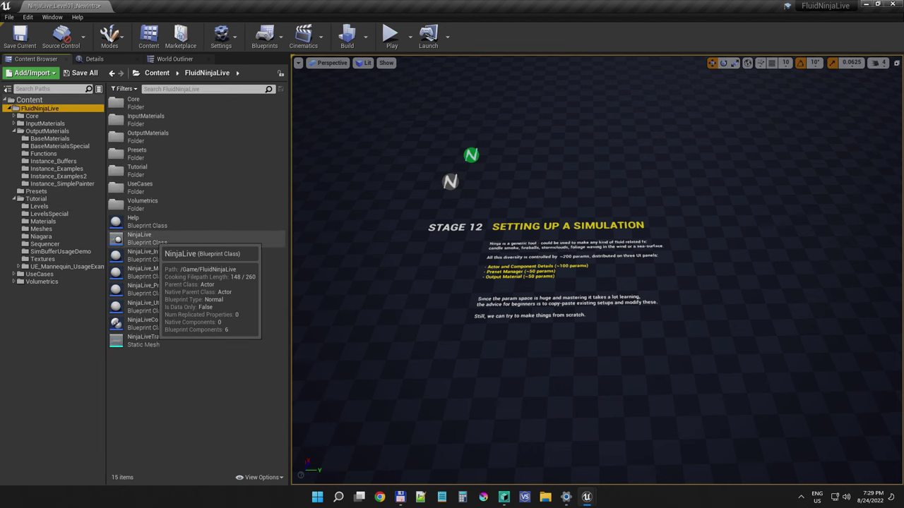
drag(139, 238, 821, 216)
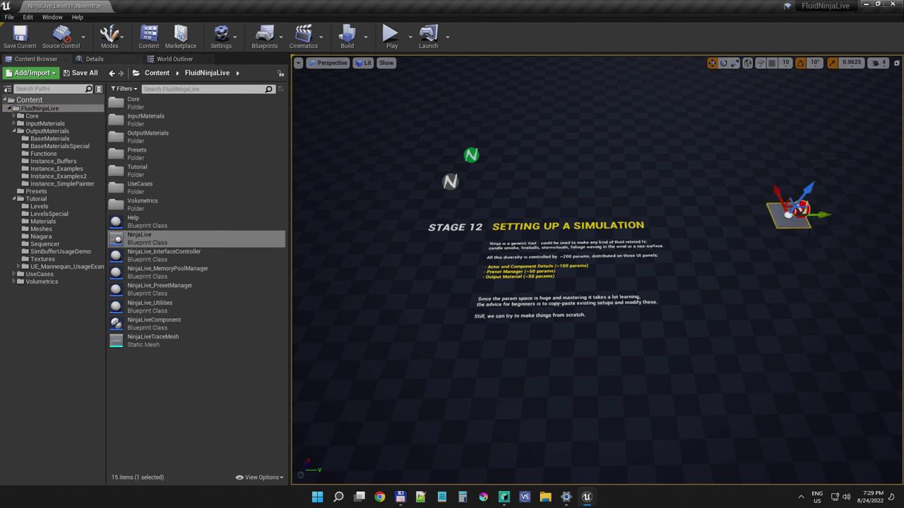
Set the NinjaLive actor's Trace Mesh Size and Interaction Volume Size to 20 in X and Y, and shift the actor along Y
click(94, 59)
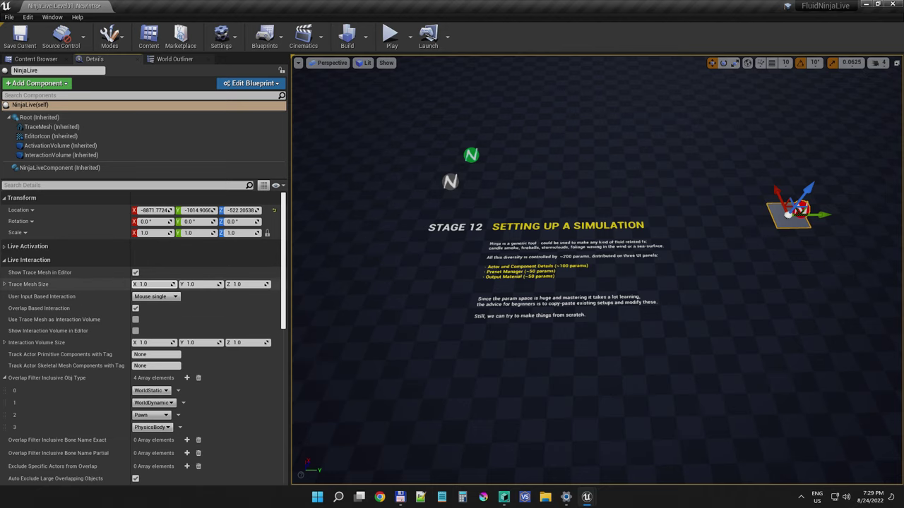
click(152, 285)
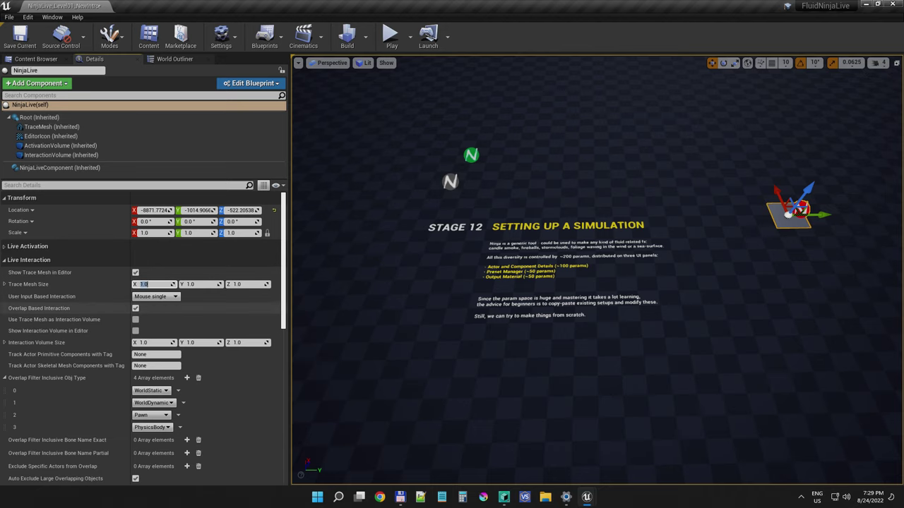
text(20)
key(Return)
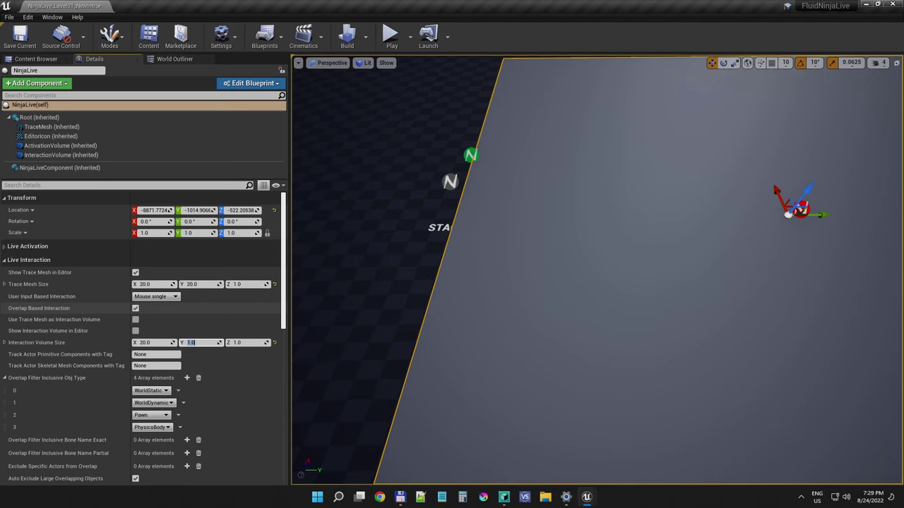
right_drag(607, 269, 607, 268)
drag(664, 229, 776, 231)
Set the NinjaLiveComponent's Resolution X and Resolution Y to 1024
click(60, 168)
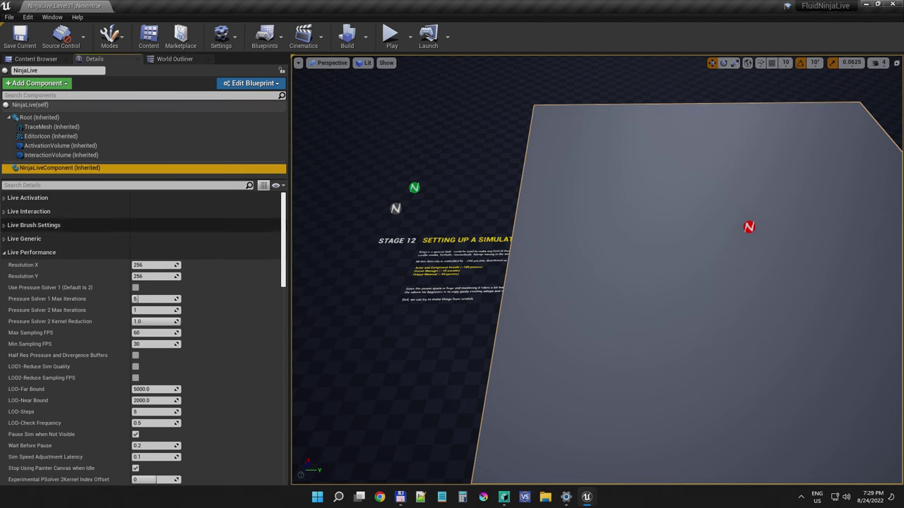
click(152, 264)
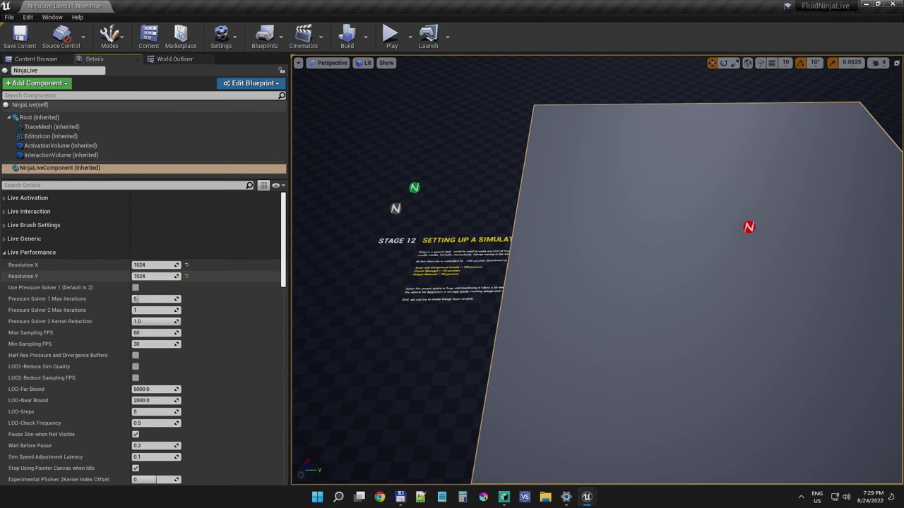
click(31, 252)
Set Output Material Selected to 0 in the component's Live Generic settings so that MI_DensityBuffer_Red is used
click(25, 239)
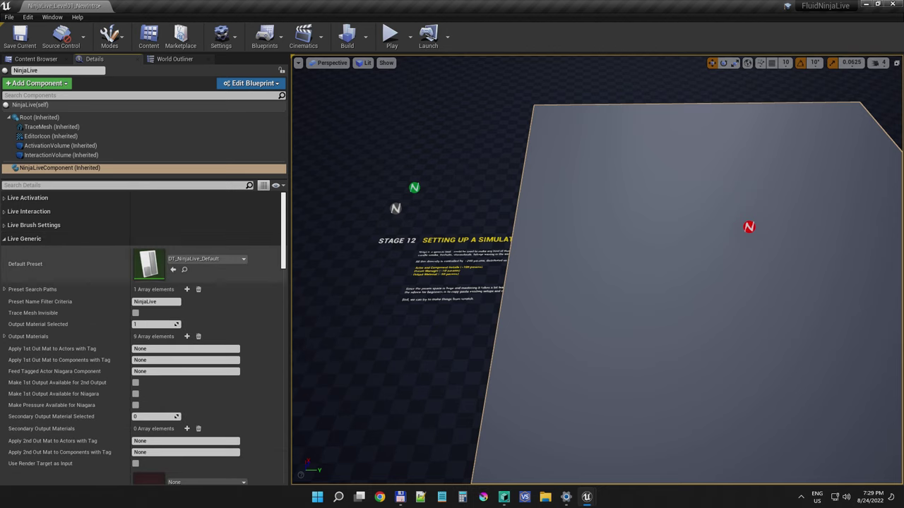
click(5, 336)
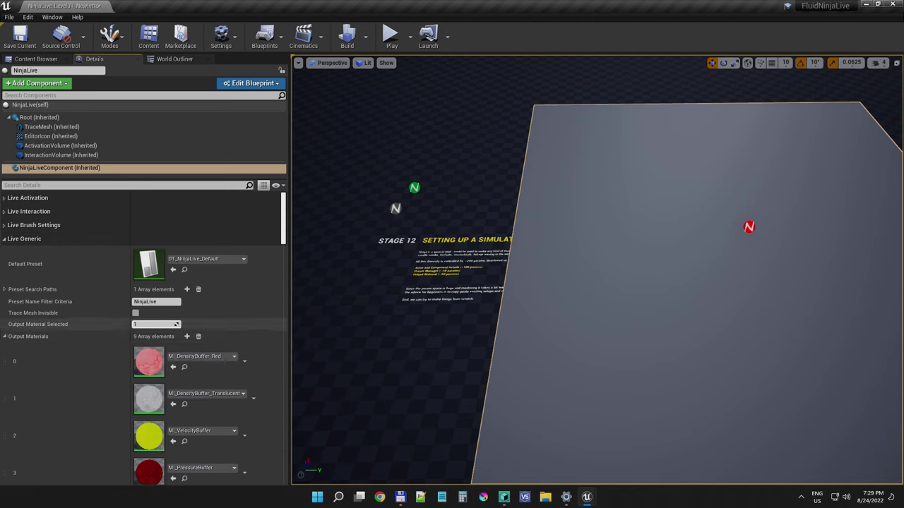
text(0)
key(Return)
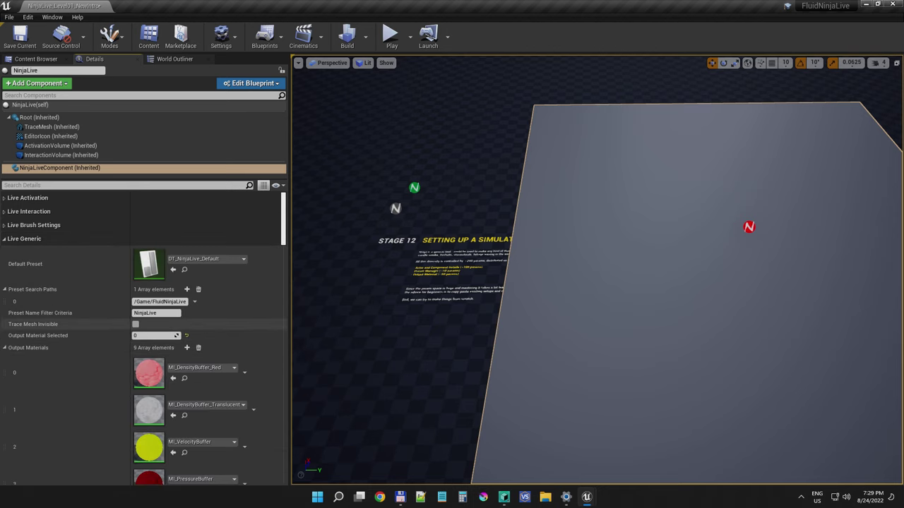
Review the Live Brush Settings of the NinjaLive actor's NinjaLiveComponent
click(377, 350)
key(d)
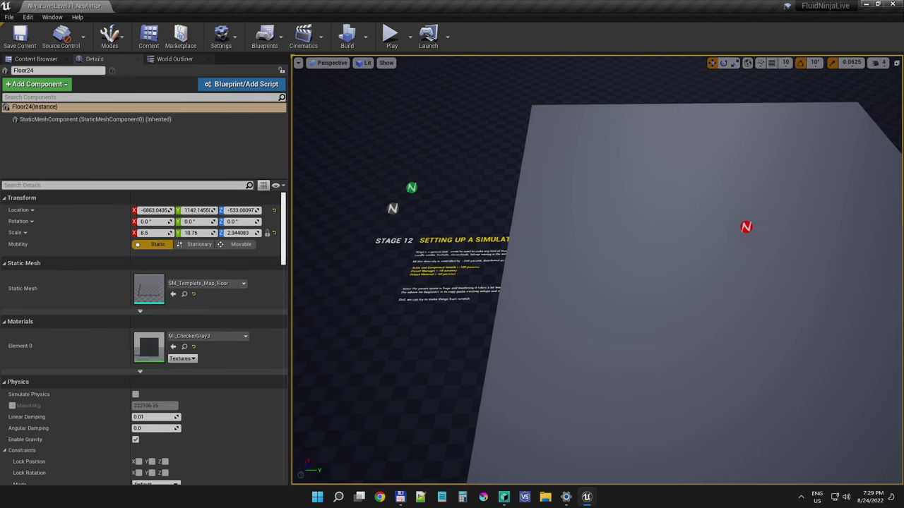
click(626, 228)
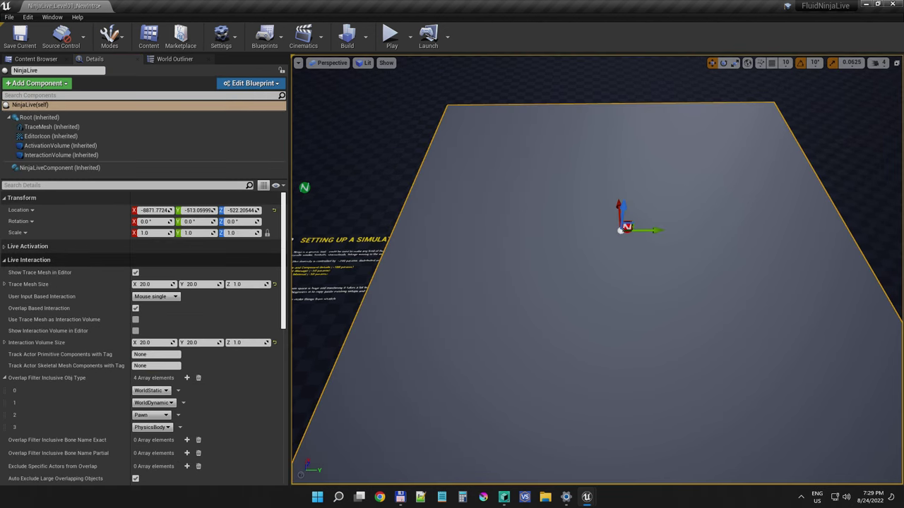
click(28, 260)
click(21, 197)
click(60, 167)
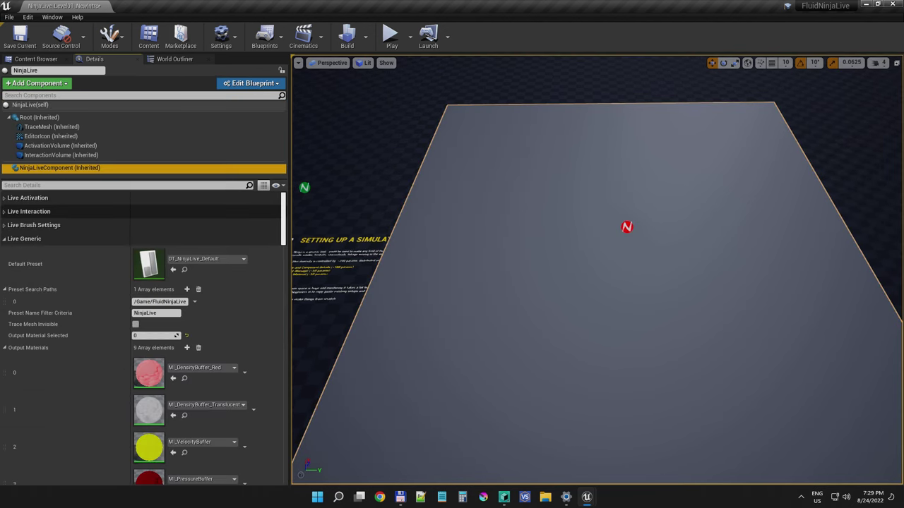
click(34, 224)
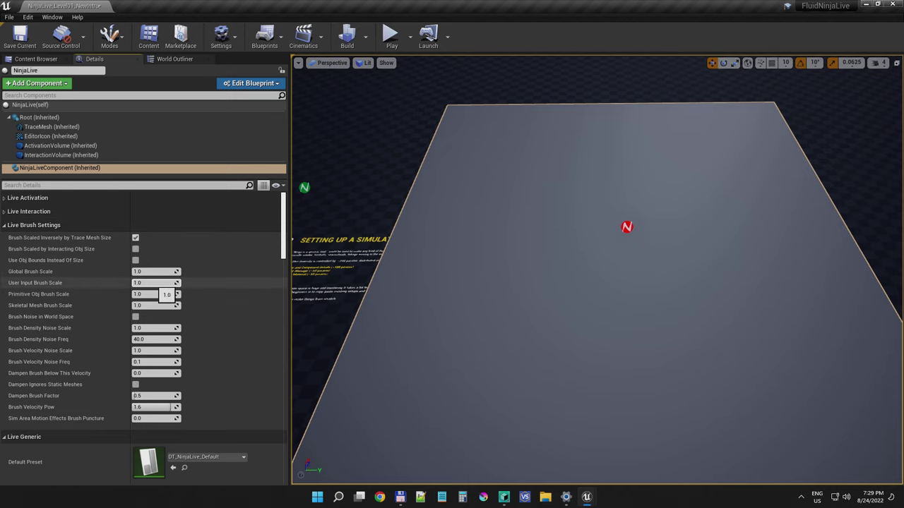
Run the level, paint several strokes on the simulation plane to test it, and stop the play session
click(374, 148)
key(alt+p)
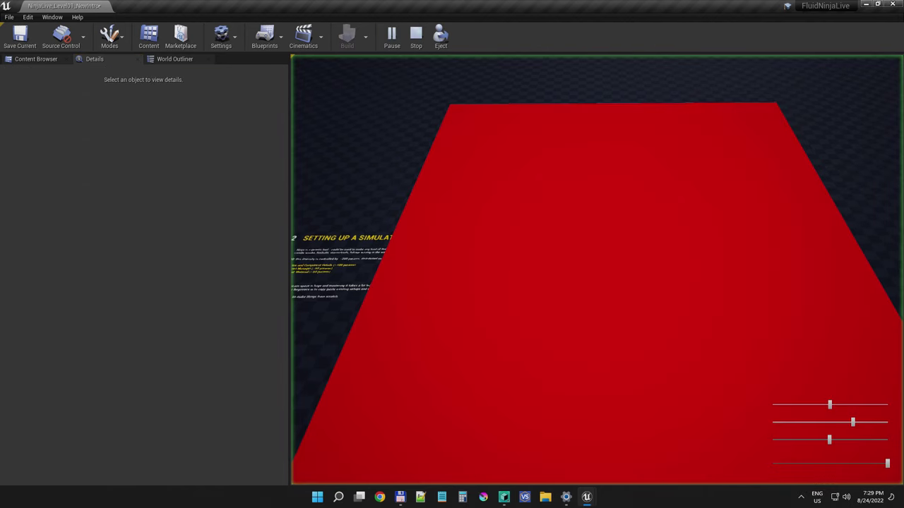
mouse_move(565, 201)
mouse_down()
mouse_move(580, 250)
mouse_move(555, 283)
mouse_move(598, 282)
mouse_move(611, 254)
mouse_up()
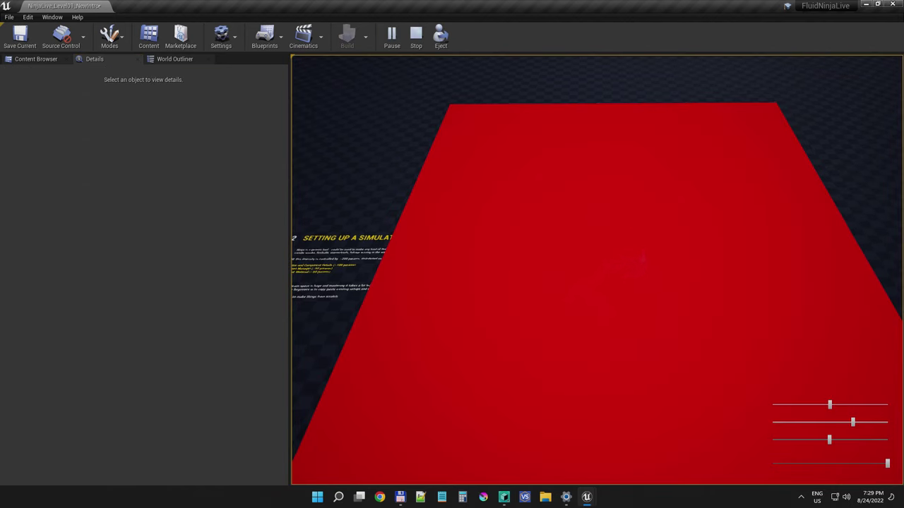
drag(616, 219, 623, 258)
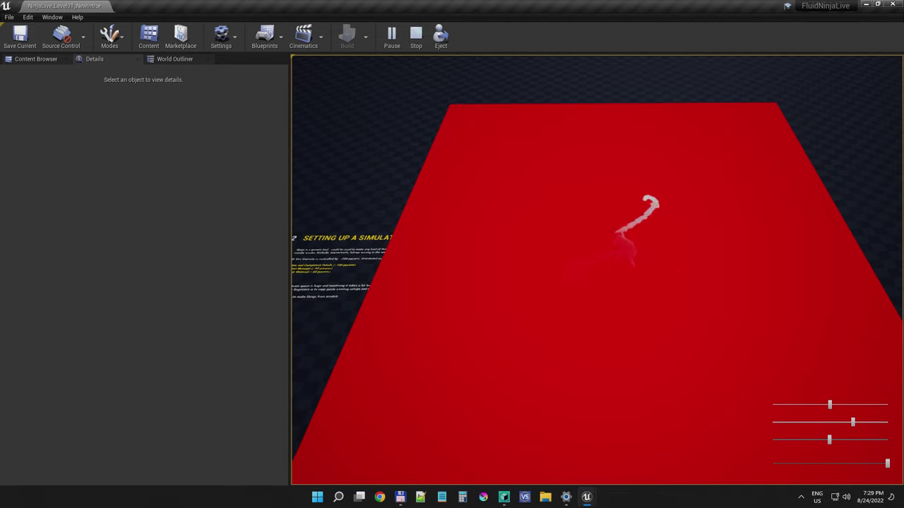
drag(637, 171, 666, 293)
key(Escape)
key(a)
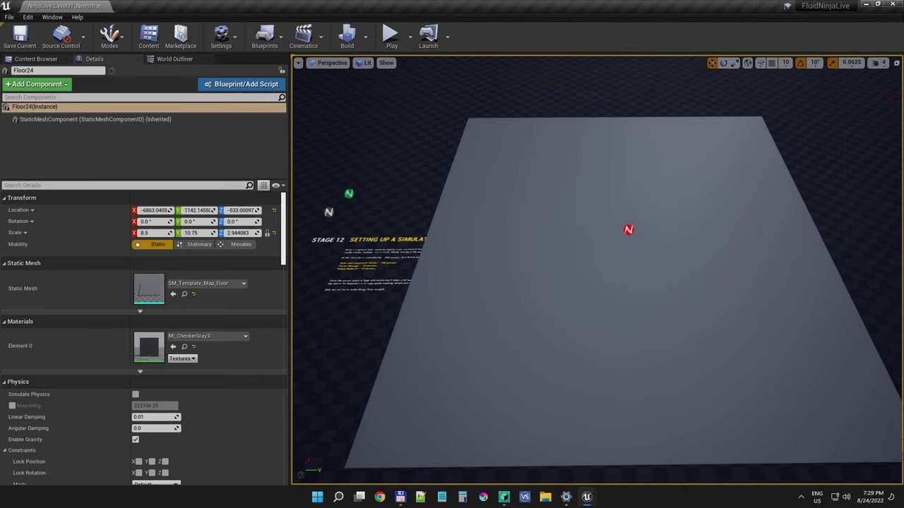
Place ThirdPersonCharacter_EngineDefault from the UE_Mannequin_UsageExamples folder on the simulation plane
click(36, 59)
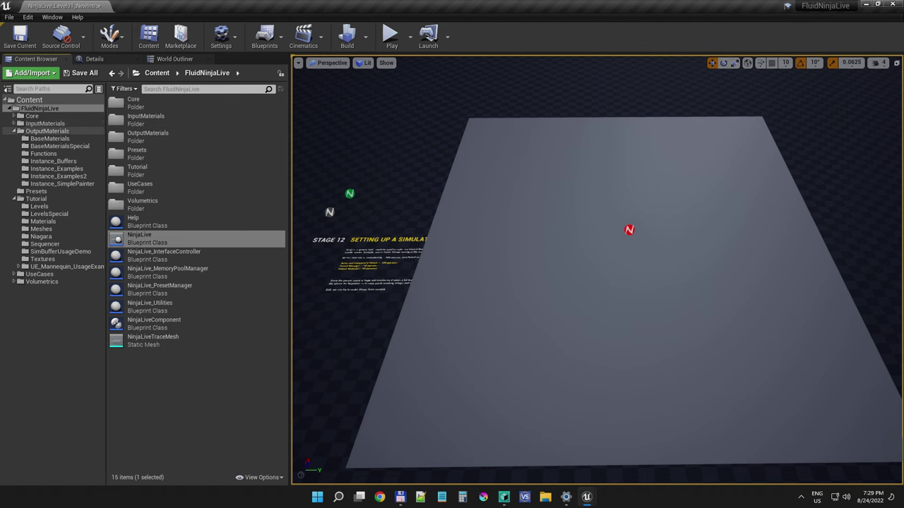
click(65, 267)
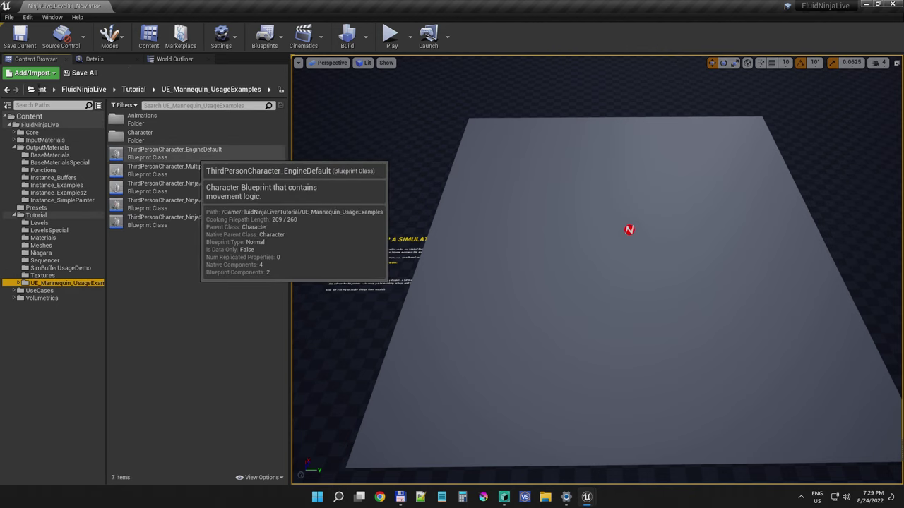
drag(189, 153, 719, 216)
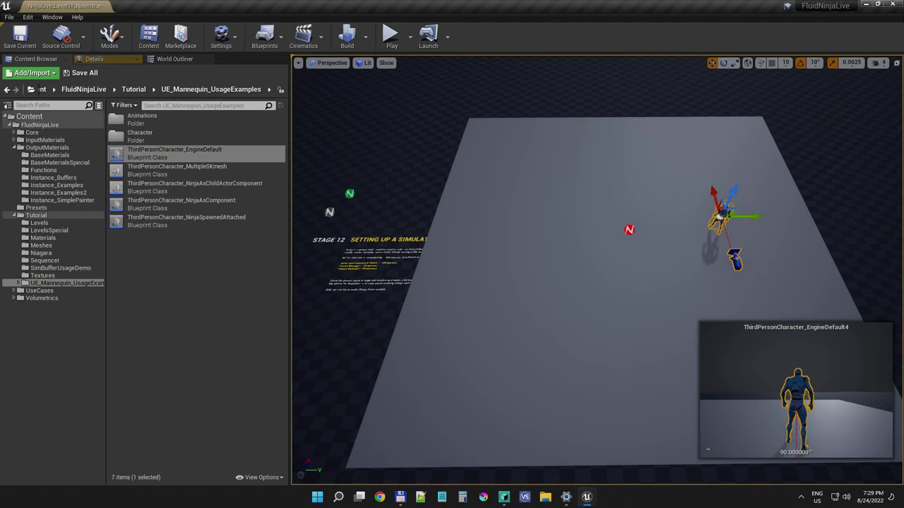
click(96, 60)
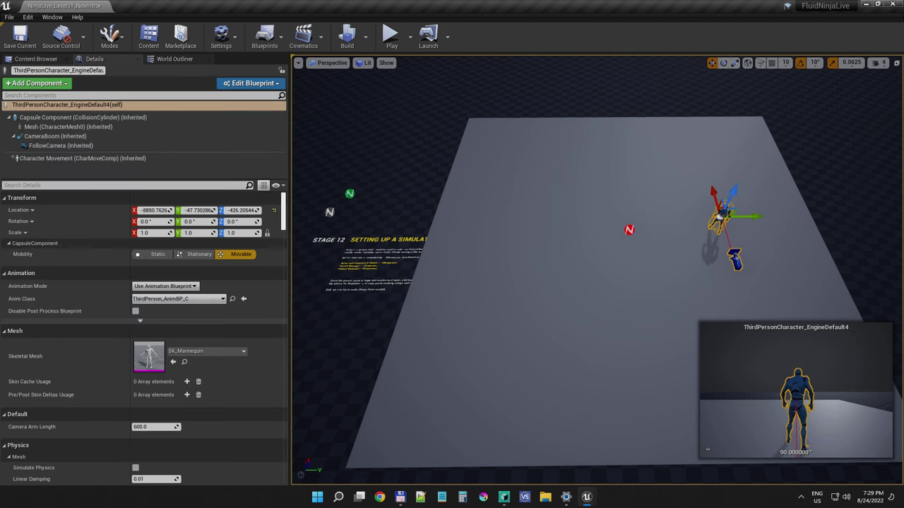
click(423, 162)
Rename the new NinjaLive plane actor to NinjaLiveWater
click(629, 229)
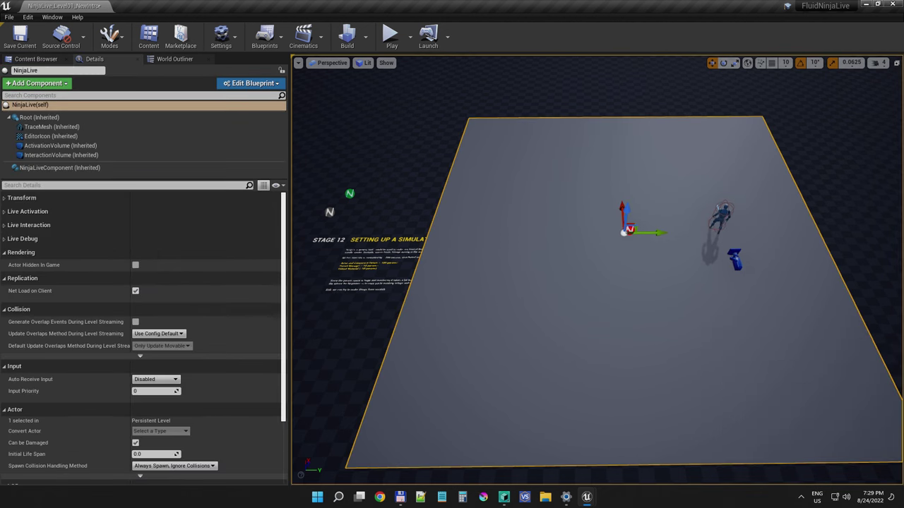
click(169, 59)
click(49, 253)
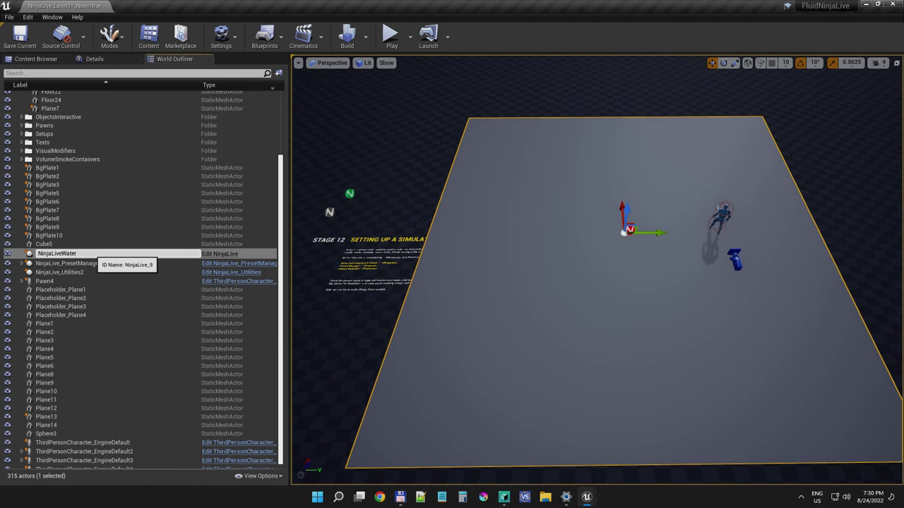
key(Return)
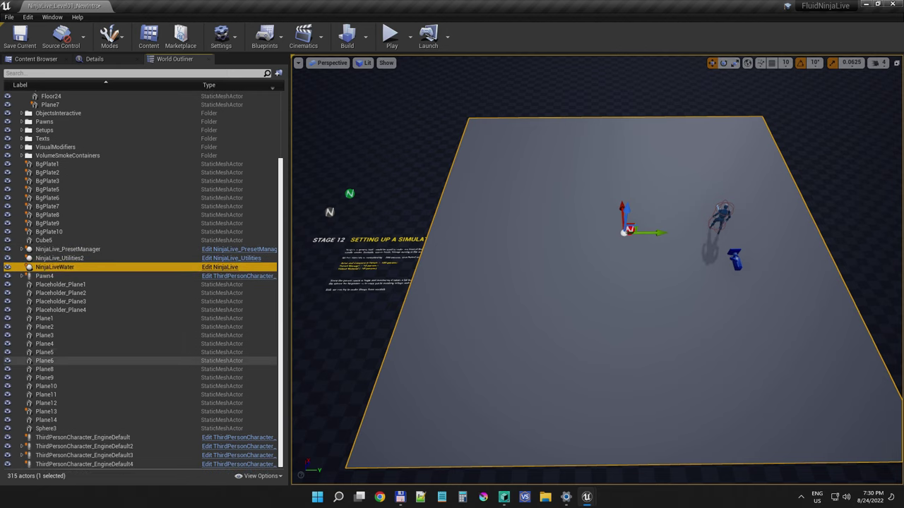
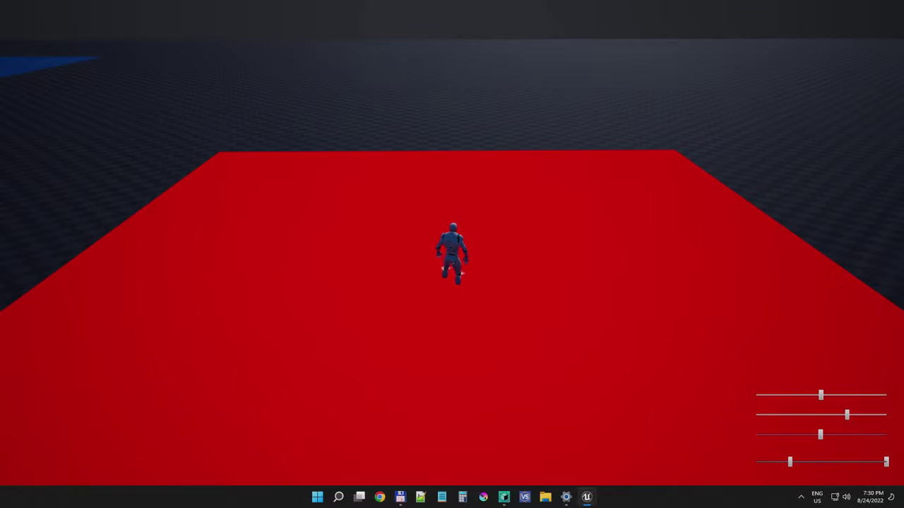
Run the character around the red simulation plane to test the leg interaction, and end the full-screen play session
key(d)
key(a)
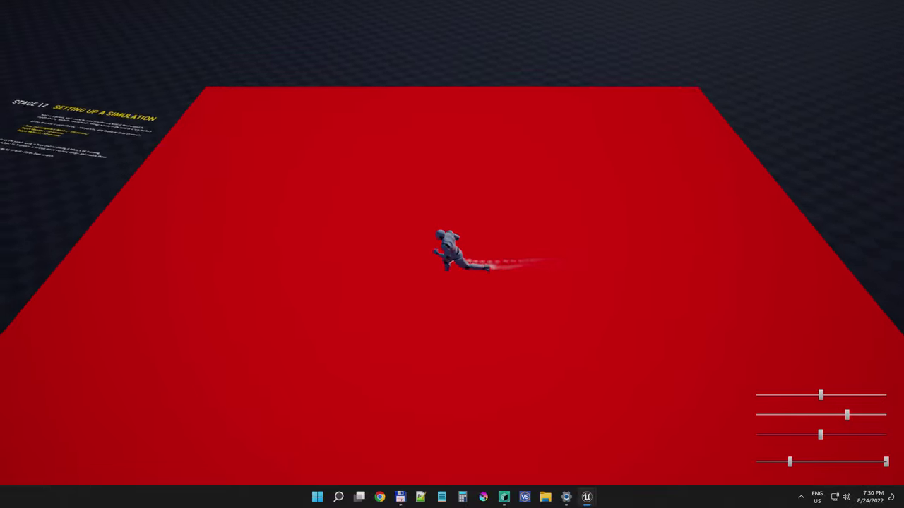
key(w)
key(d)
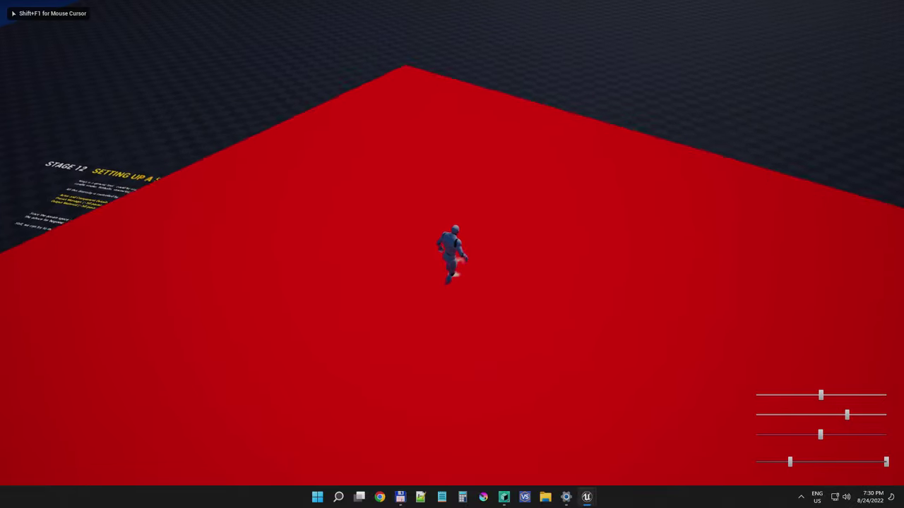
key(s)
key(a)
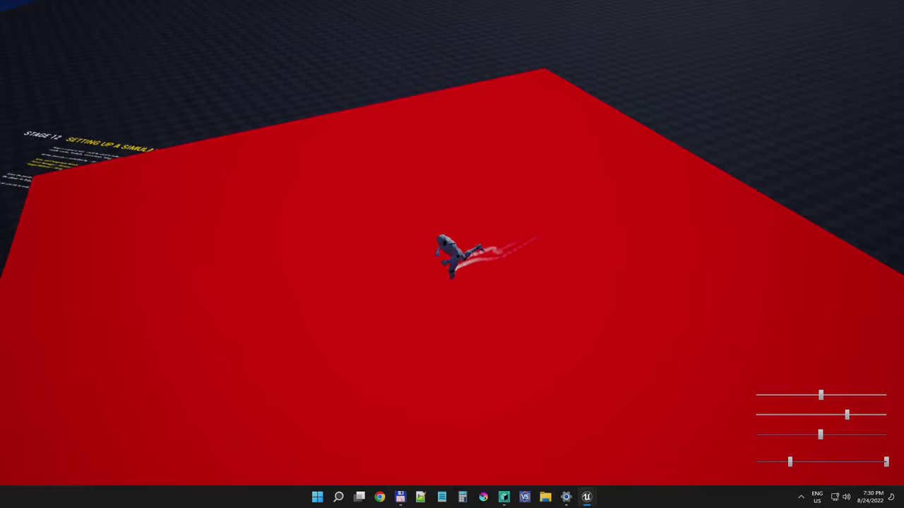
key(w)
key(a)
key(d)
key(s)
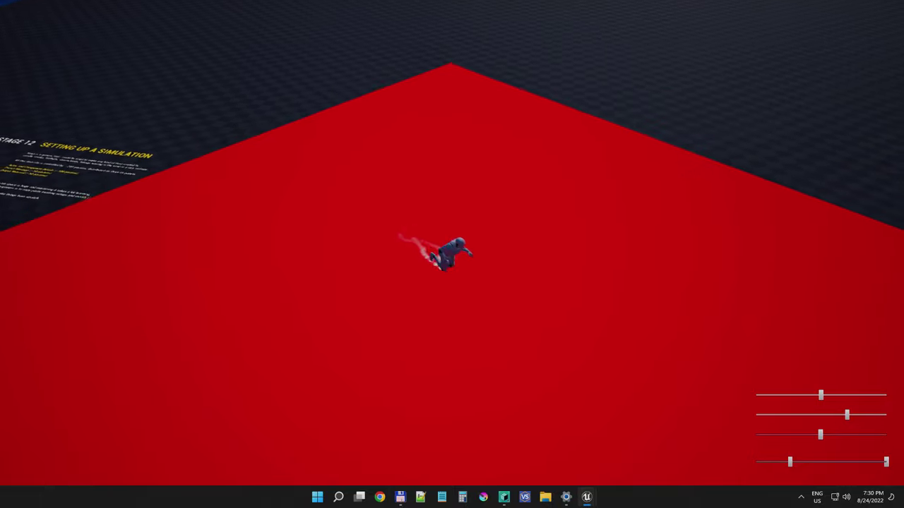
key(a)
key(w)
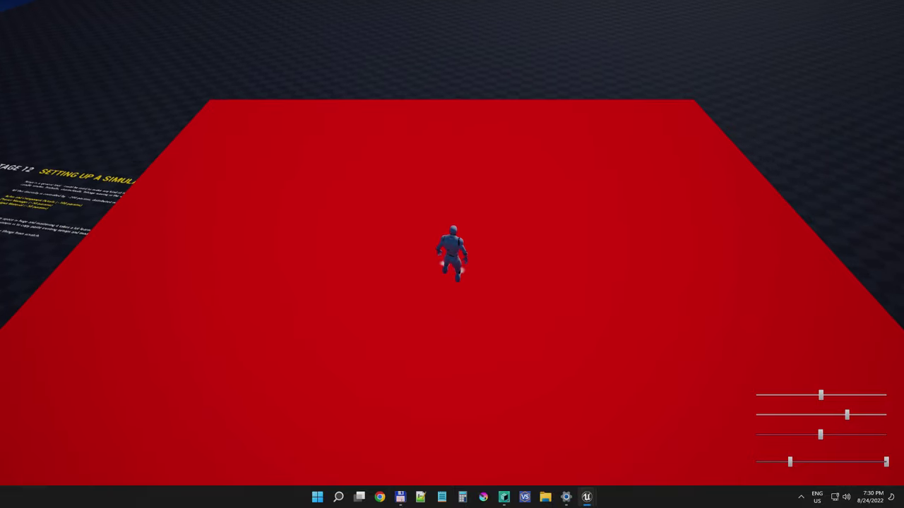
key(Escape)
key(F11)
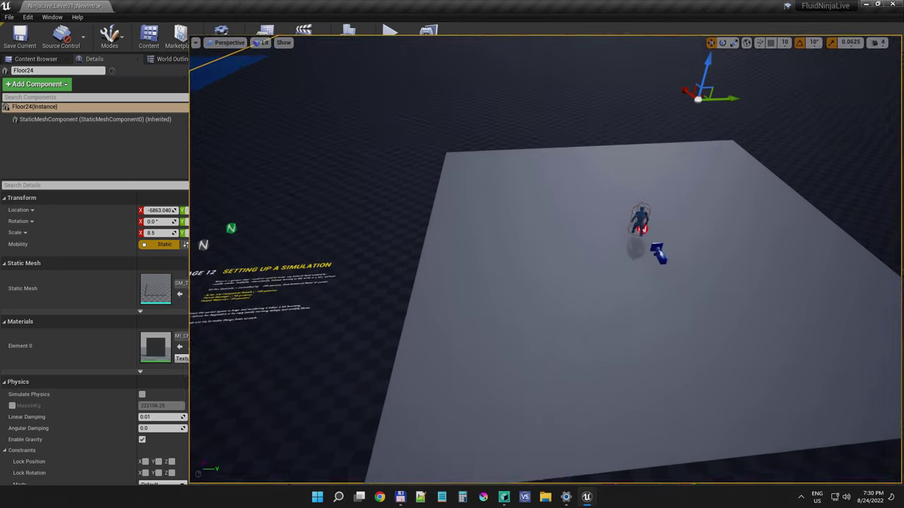
Set the rotation type of the NinjaLiveWater actor to World
click(621, 318)
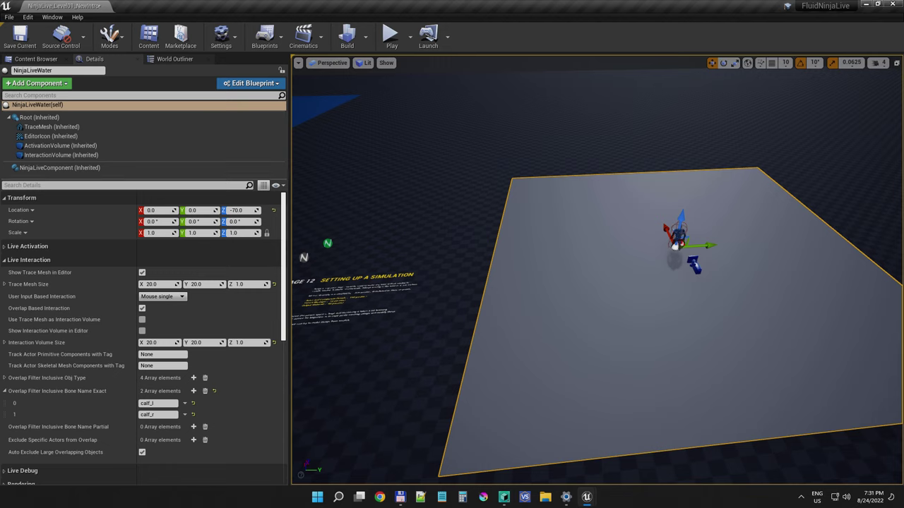
click(20, 221)
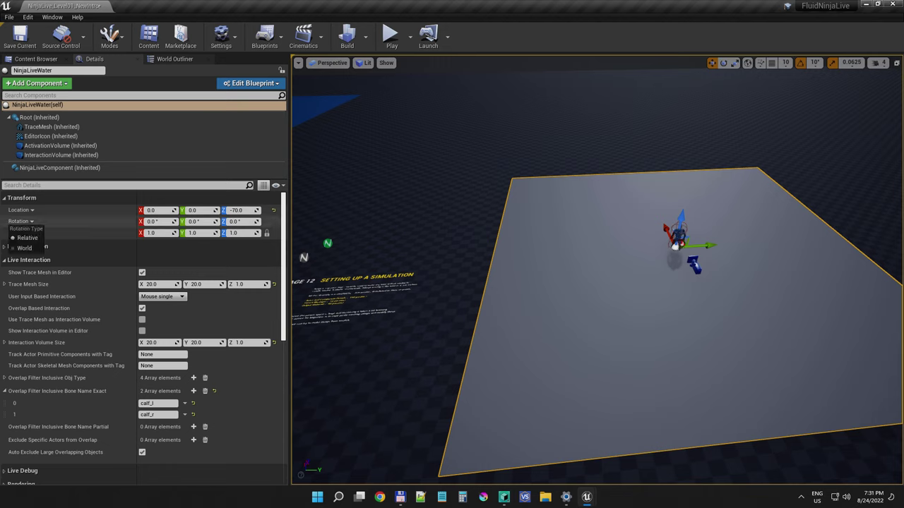
click(25, 247)
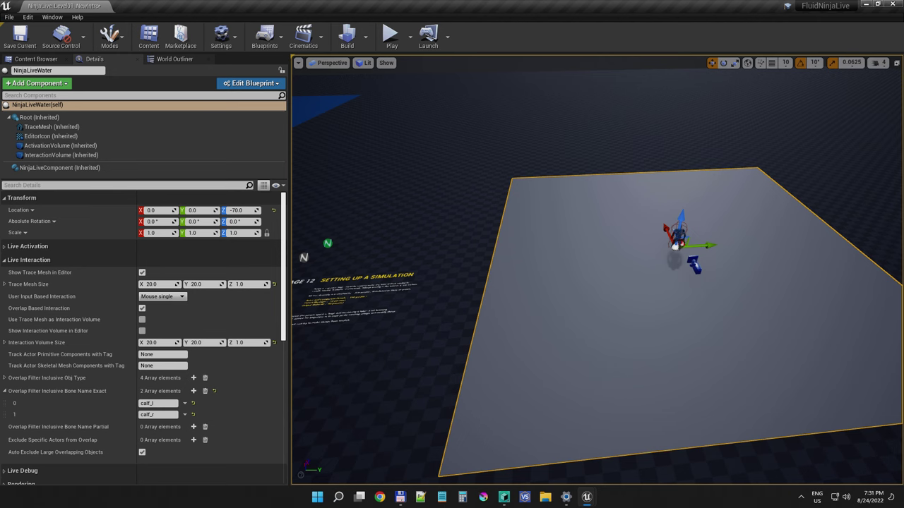
Turn off Disable Preset Manager on the NinjaLive_PresetManager actor and change the third-person character's Camera Arm Length
click(304, 257)
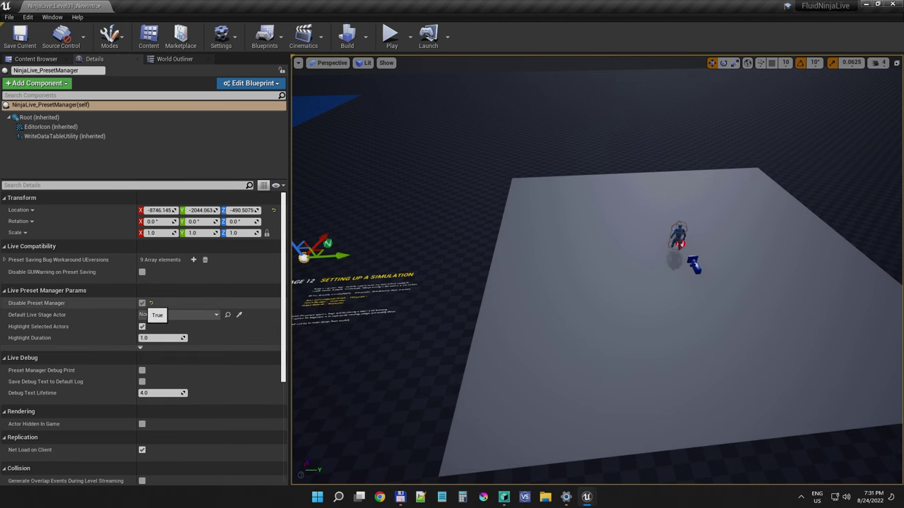
click(304, 257)
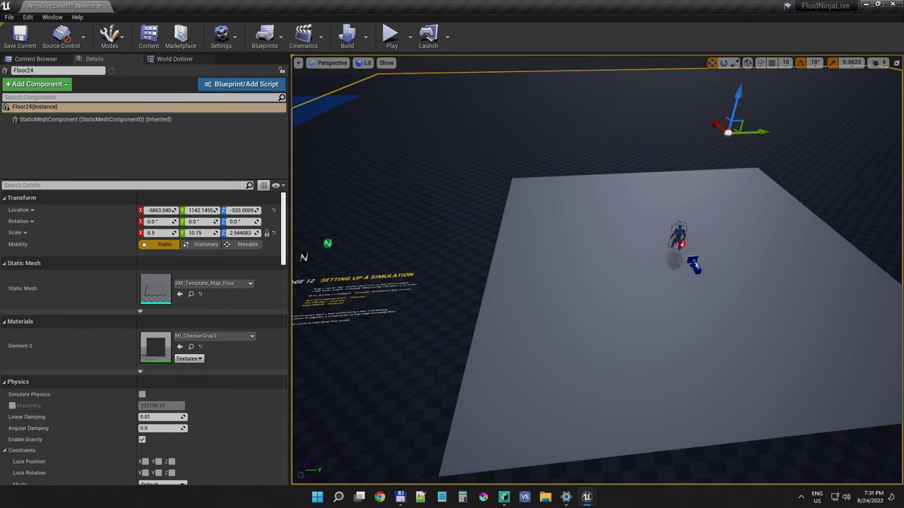
click(678, 236)
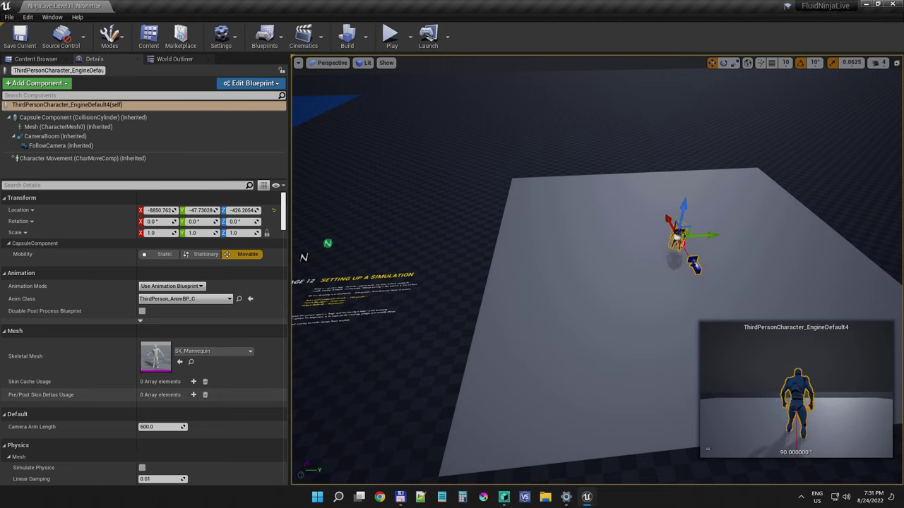
click(159, 427)
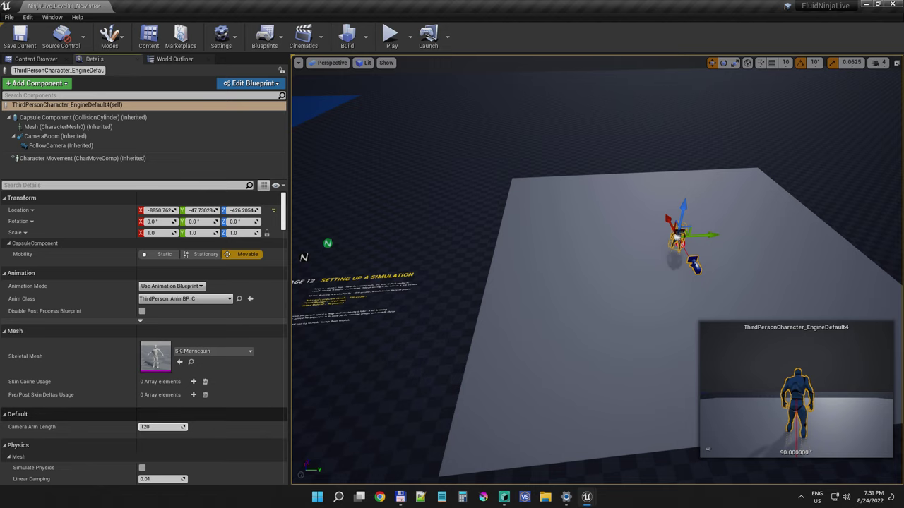
Play the level and run the character across the plane in several directions to check the camera distance and trails
key(alt+p)
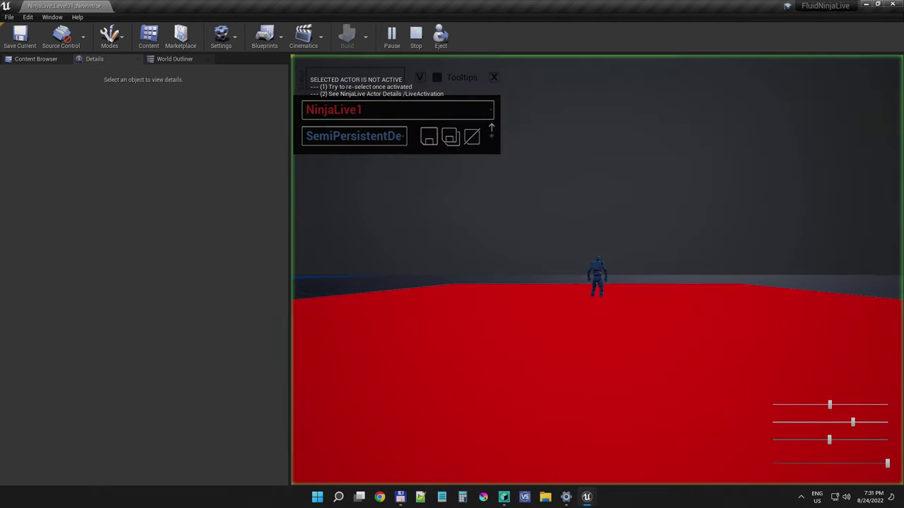
key(w)
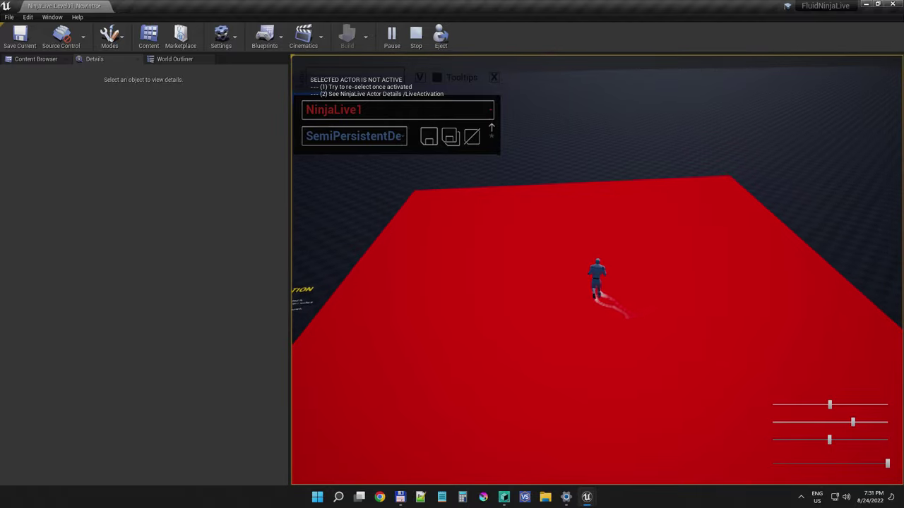
key(d)
key(a)
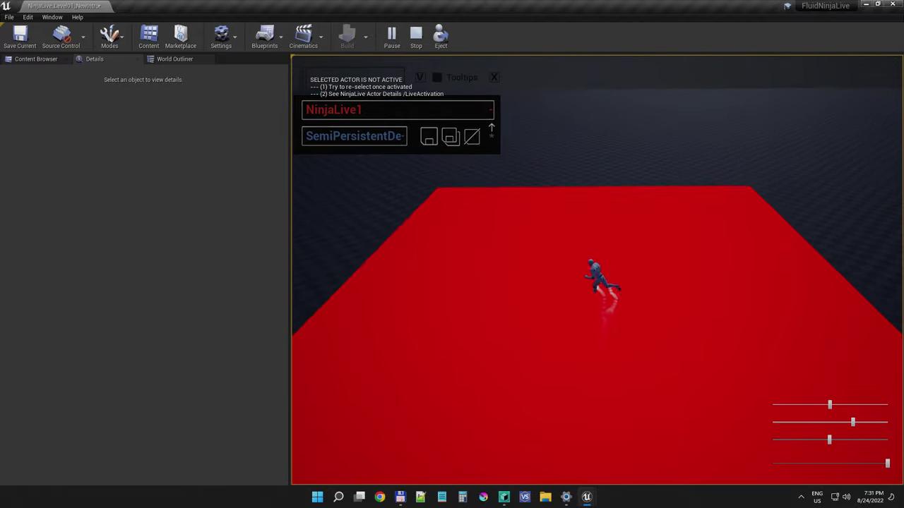
key(s)
key(w)
key(d)
key(a)
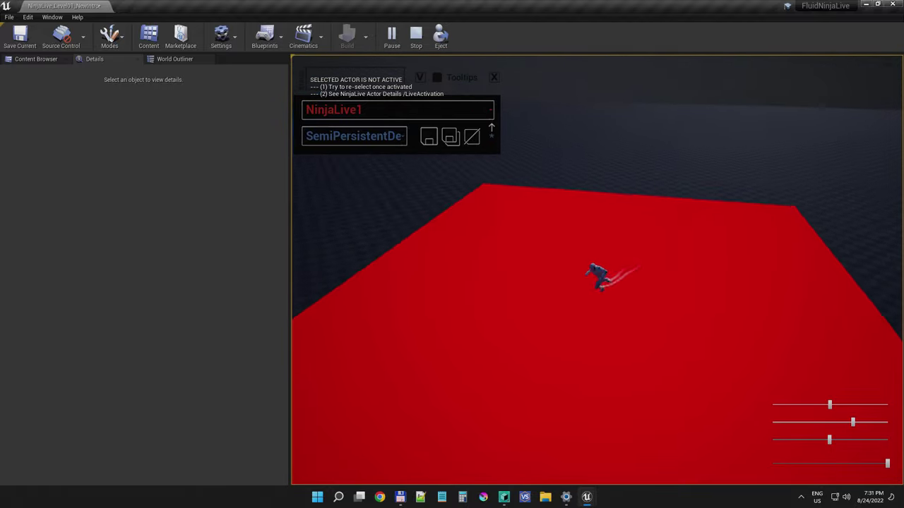
key(s)
key(d)
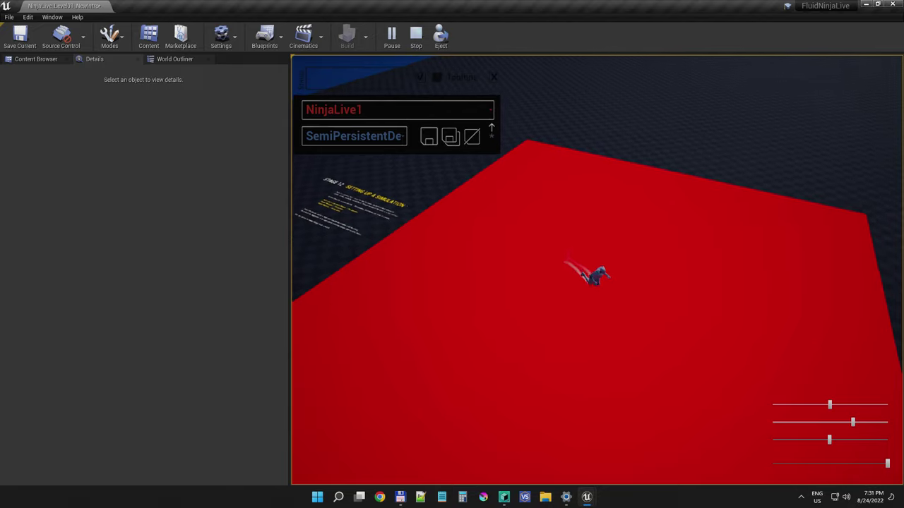
key(a)
key(w)
key(d)
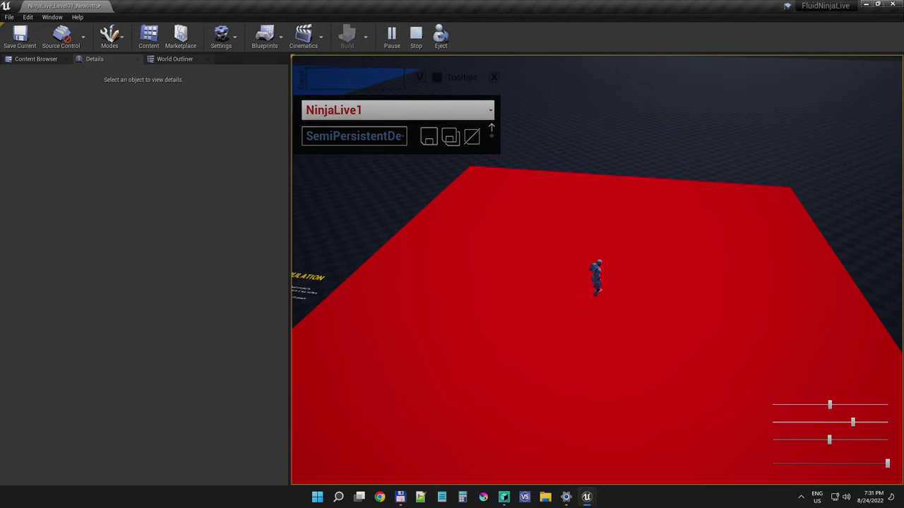
Choose NinjaLiveWater in the running preset manager and set its brush Size to 0.5
click(374, 110)
click(346, 277)
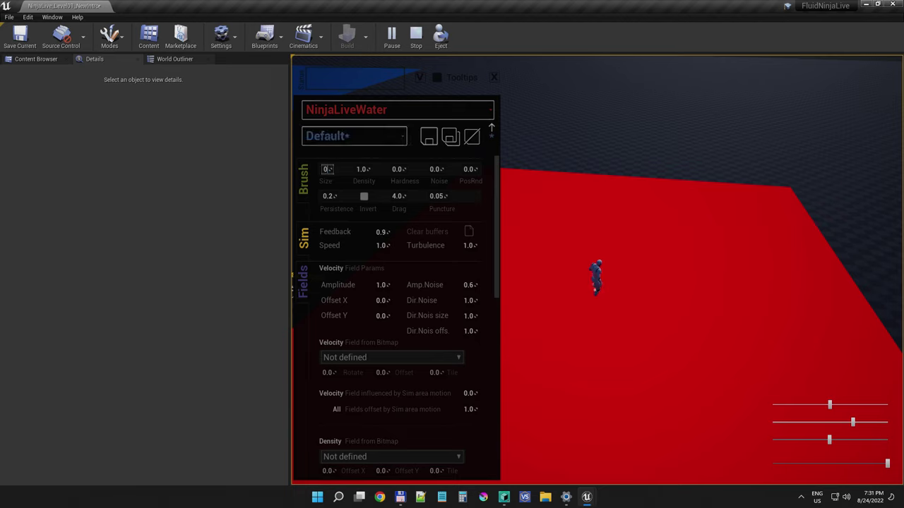
click(662, 337)
Test the resized brush by running the character around and painting a stroke on the plane
key(d)
key(s)
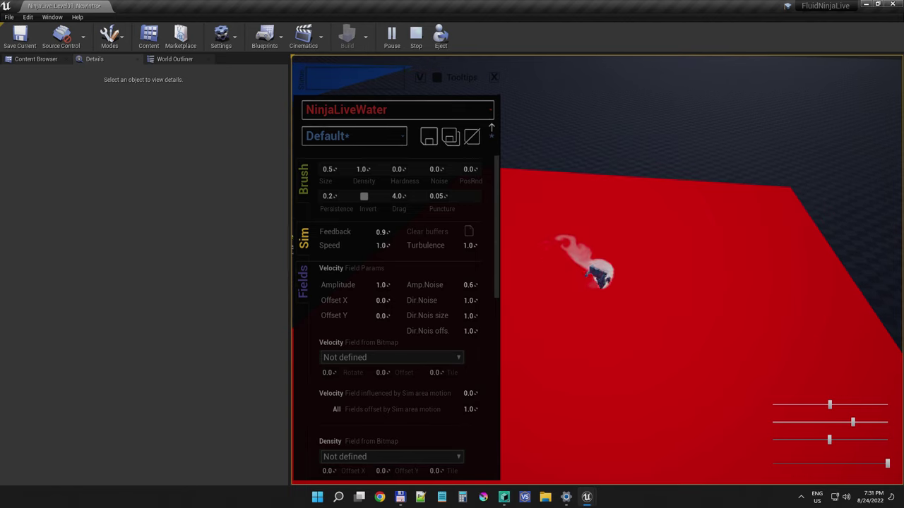
key(a)
drag(661, 339, 682, 265)
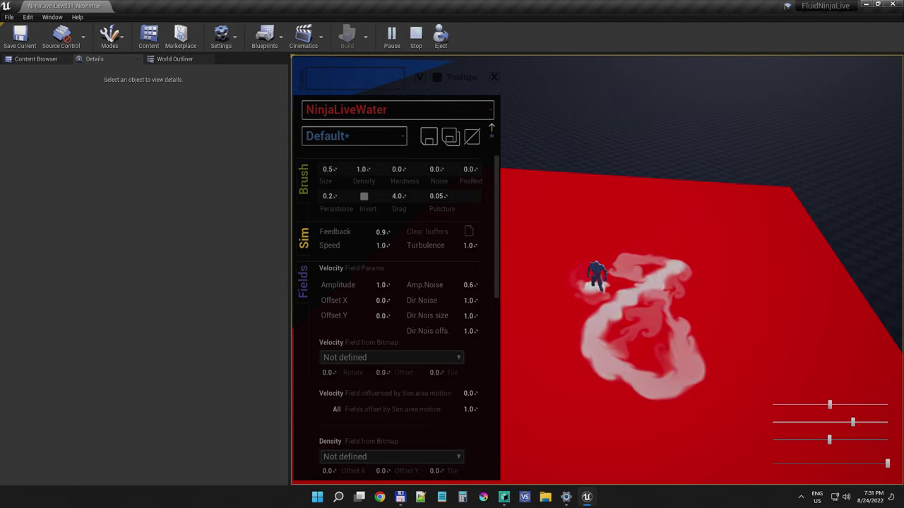
key(d)
key(s)
key(a)
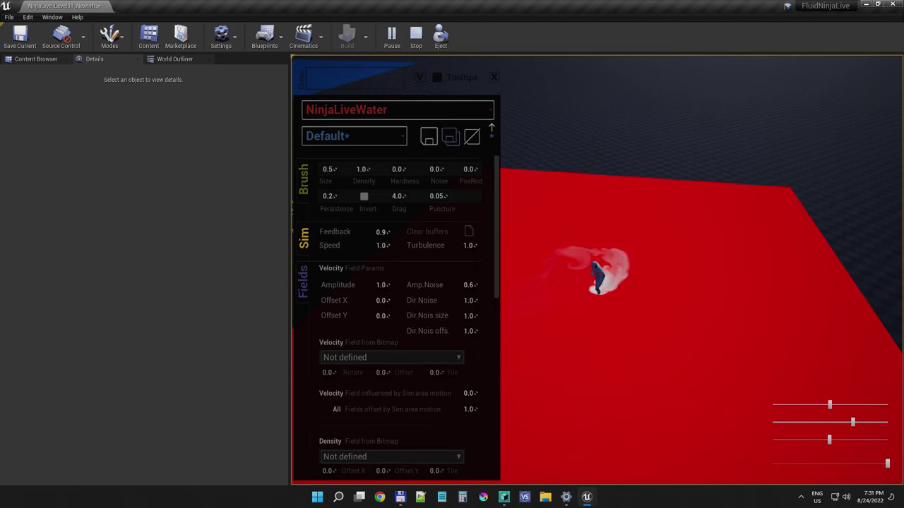
Duplicate the Default preset as DT_NinjaLive_WaterTest1 and test it with character movement and a painted stroke
click(450, 136)
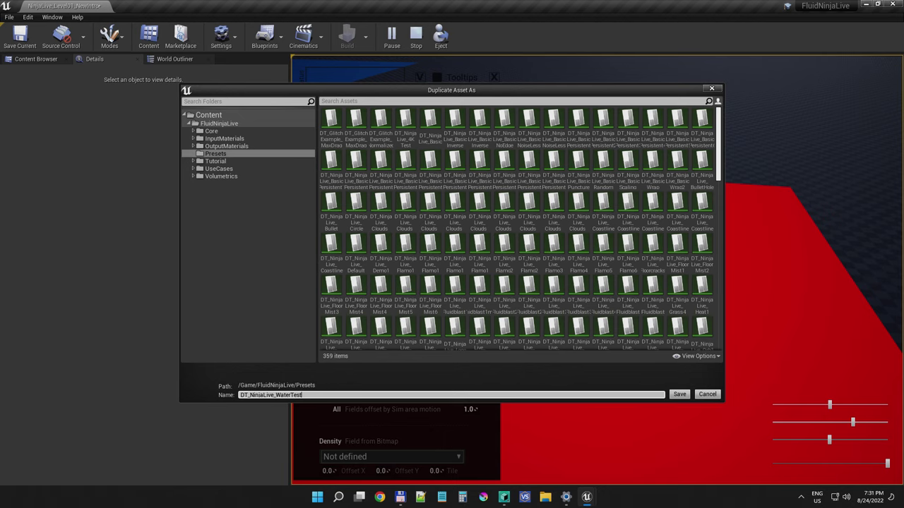
key(Return)
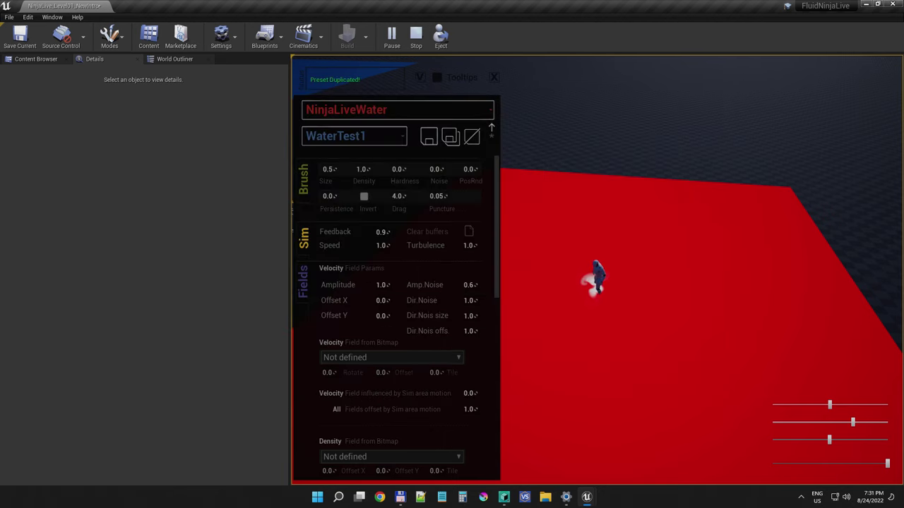
key(s)
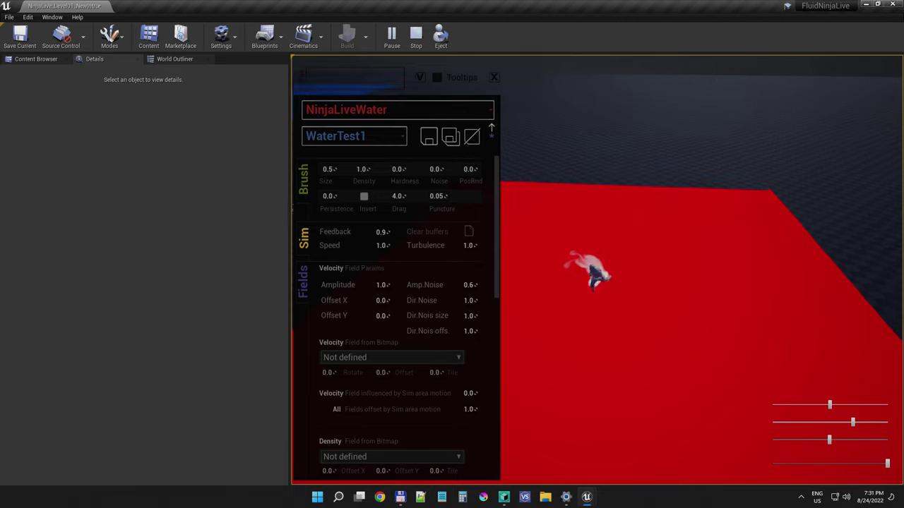
key(w)
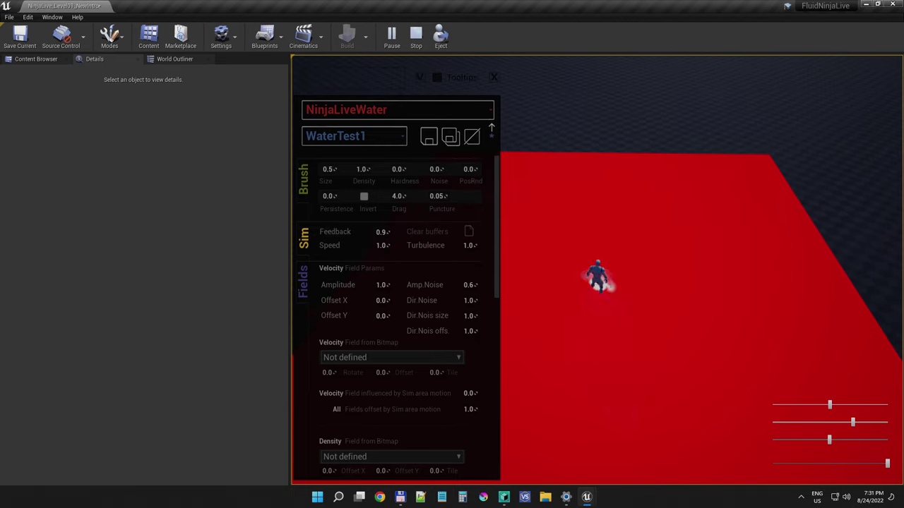
mouse_move(628, 261)
mouse_down()
mouse_move(617, 355)
mouse_move(644, 328)
mouse_up()
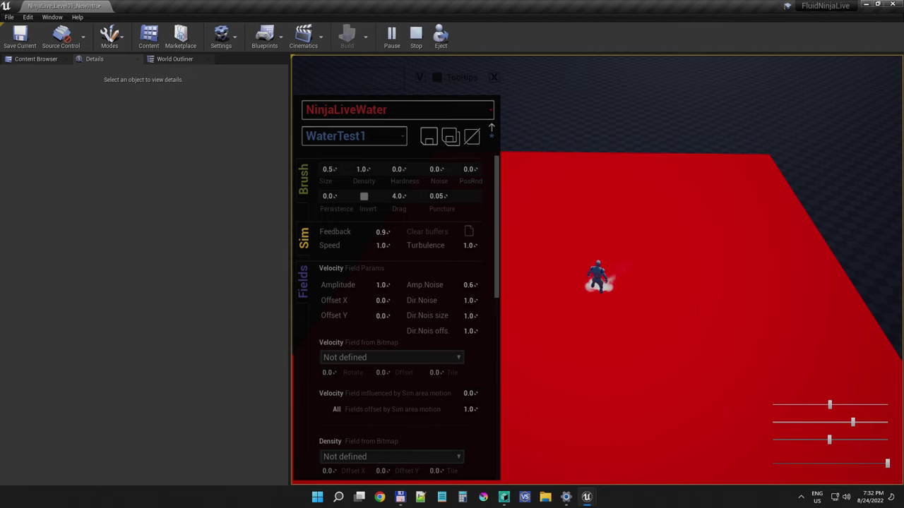
Preview the simulation output of NinjaLiveWater through the MI_PressureBuffer material
scroll(399, 315, down, 5)
click(392, 286)
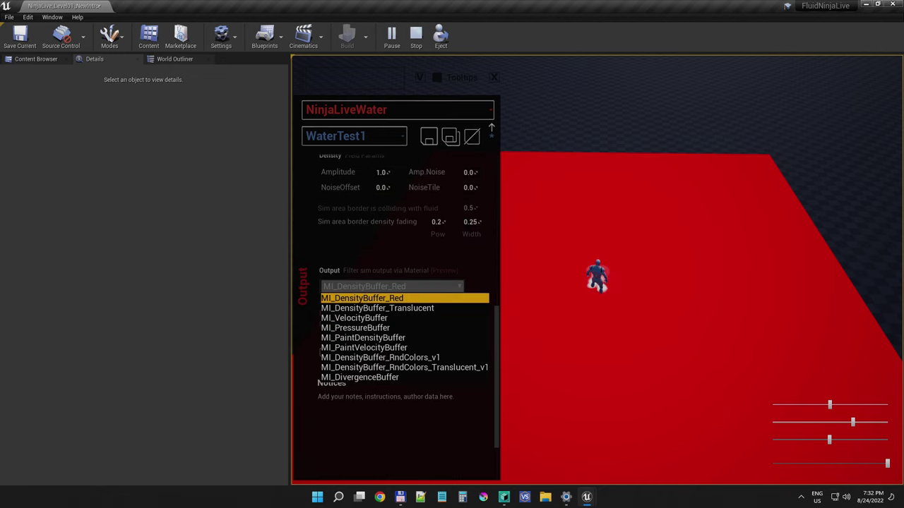
key(Down)
key(Down)
key(Down)
key(Return)
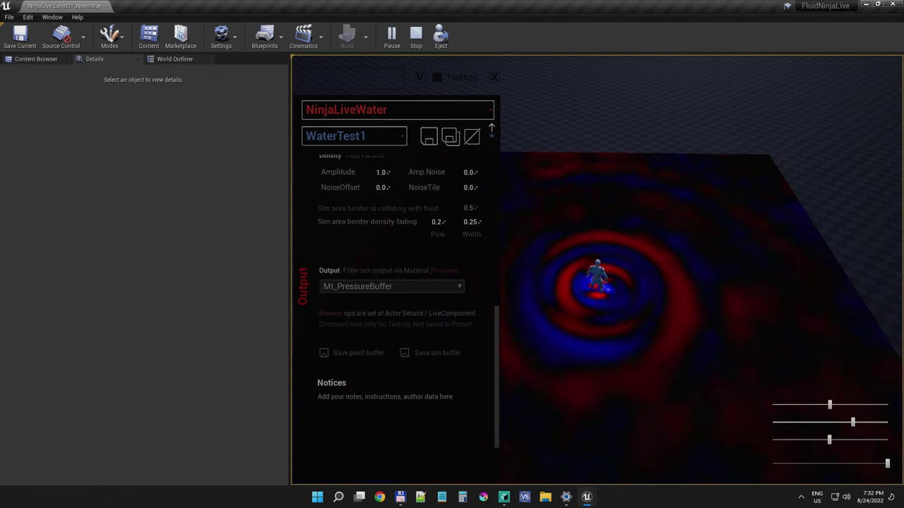
Run the character through the pressure buffer preview to examine its waves, and stop the play session
key(d)
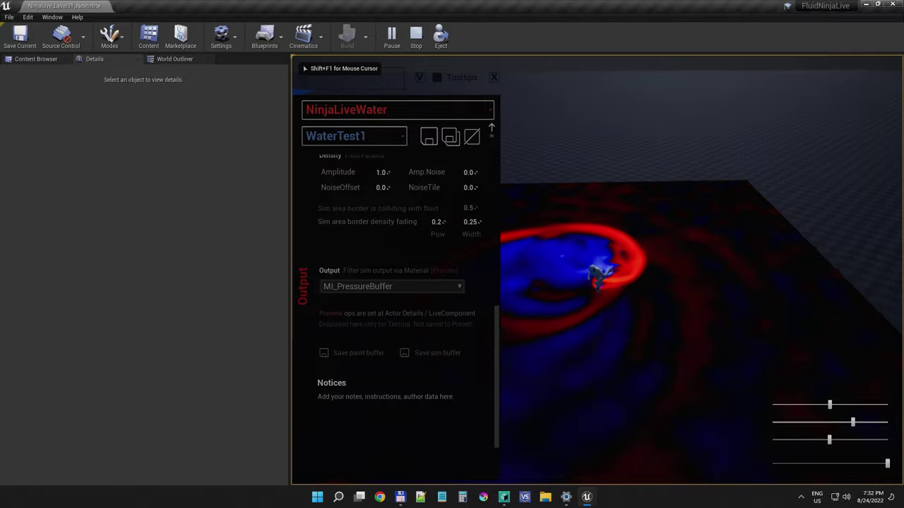
key(s)
key(a)
key(d)
key(a)
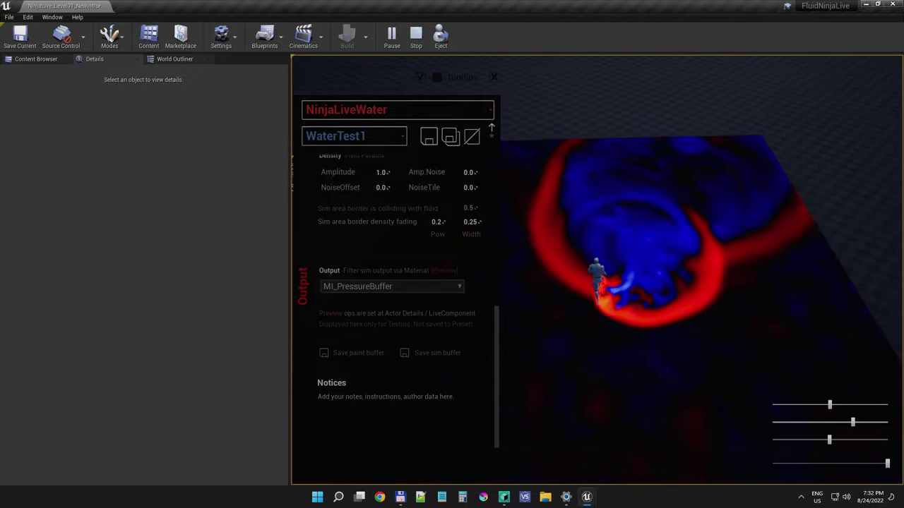
key(w)
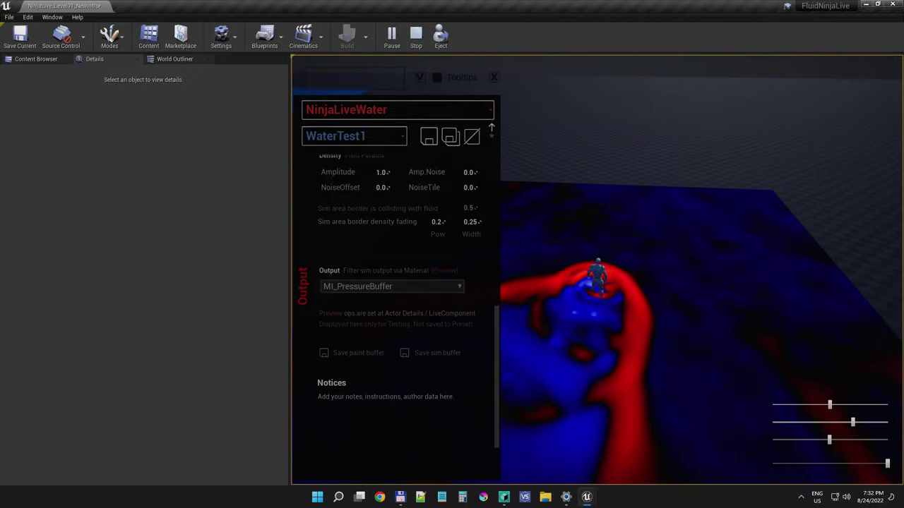
key(Escape)
Set the default preset of NinjaLiveWater's NinjaLiveComponent to DT_NinjaLive_WaterTest1
key(s)
right_drag(598, 270, 576, 295)
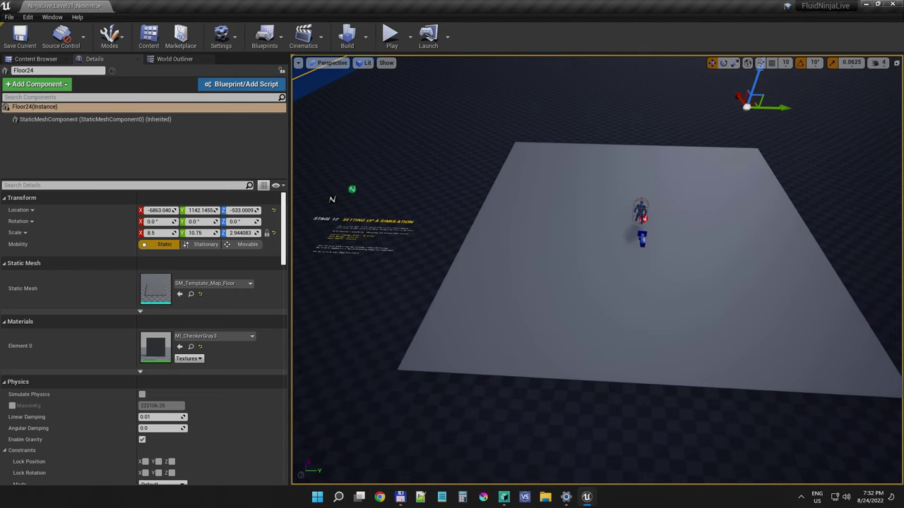
click(577, 295)
click(131, 169)
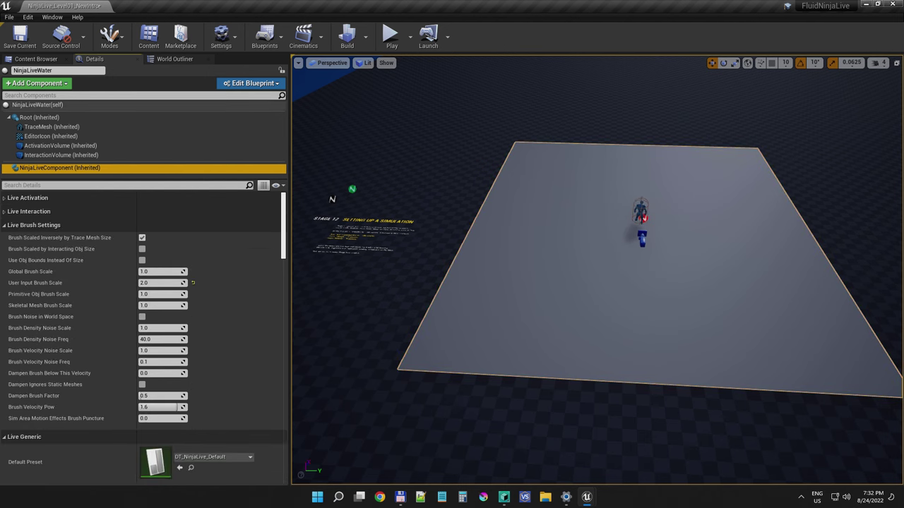
click(34, 224)
click(212, 258)
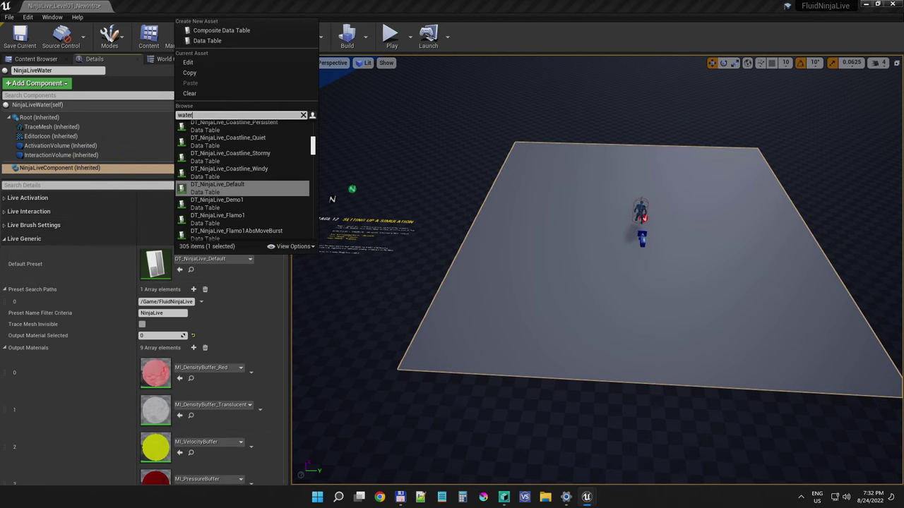
text(watertest)
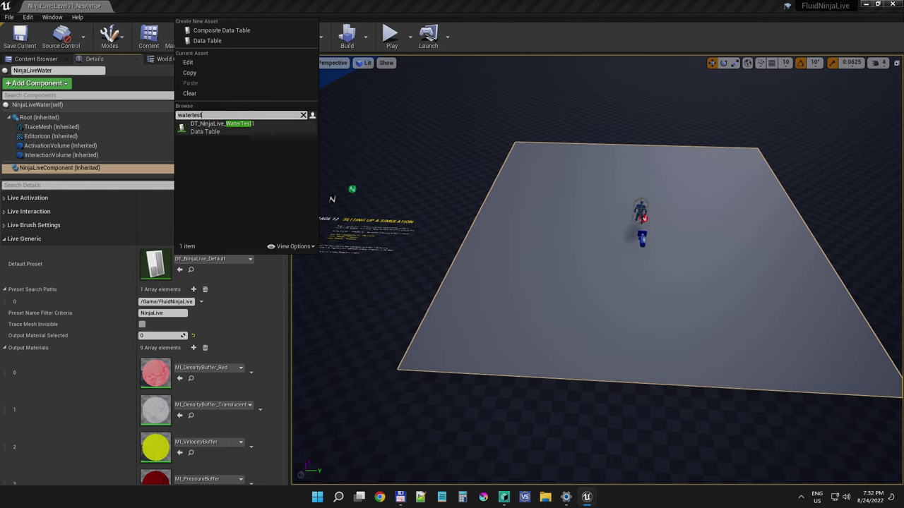
click(226, 127)
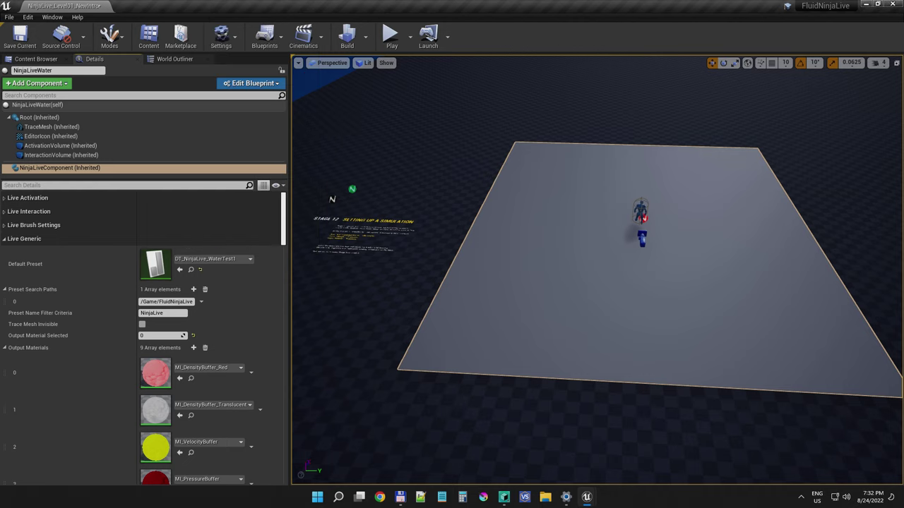
Create a material instance of M_NinjaOutput_WorldSpaceGeneric in BaseMaterials, named M_NinjaOutput_WorldSpaceGeneric_WaterTest
click(36, 59)
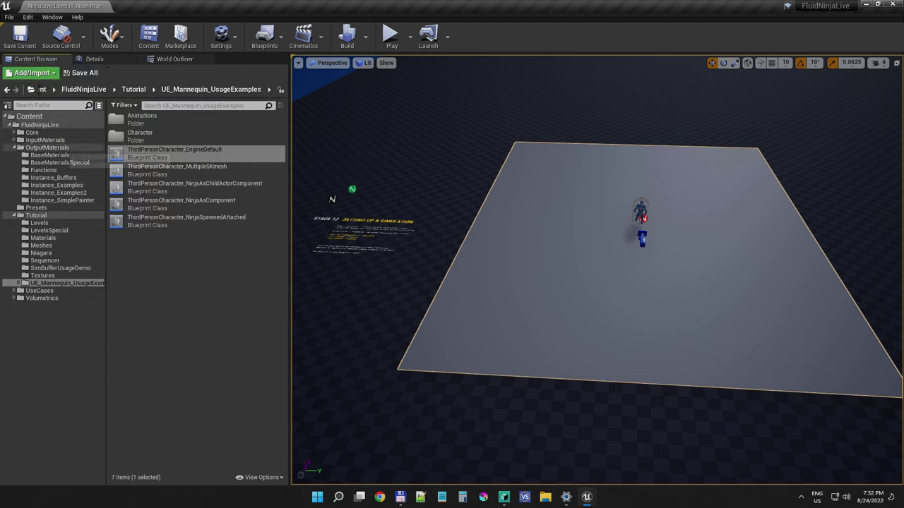
click(50, 155)
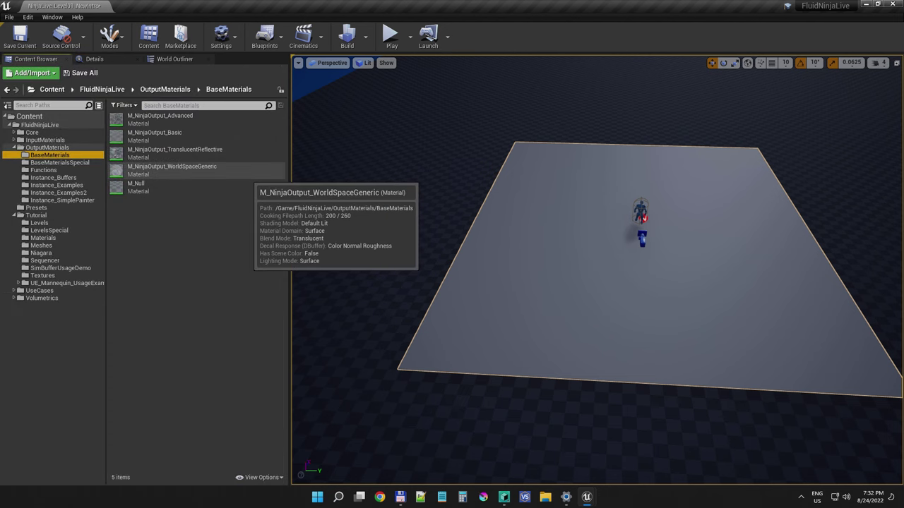
click(187, 170)
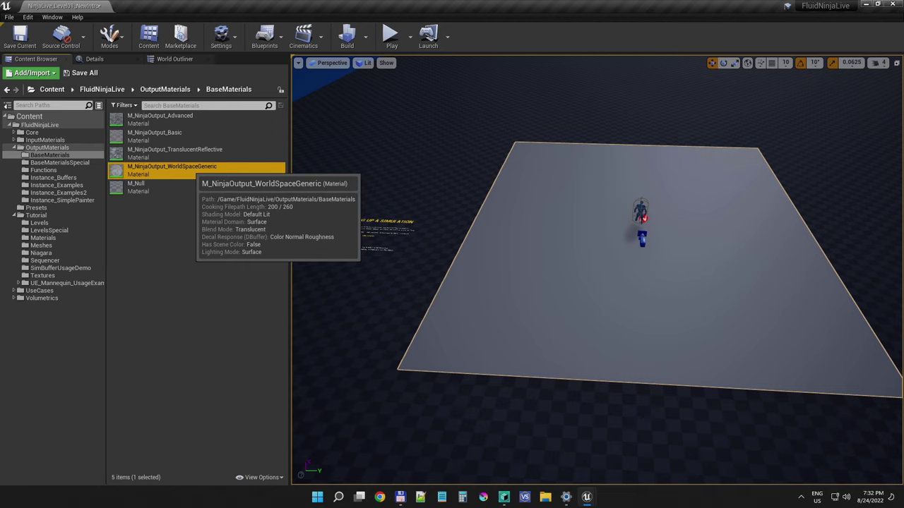
right_click(138, 175)
click(198, 184)
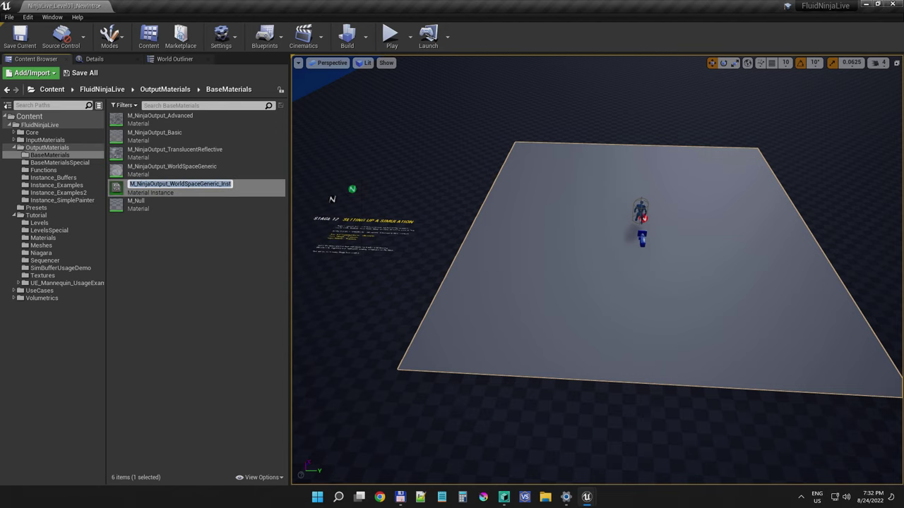
click(221, 184)
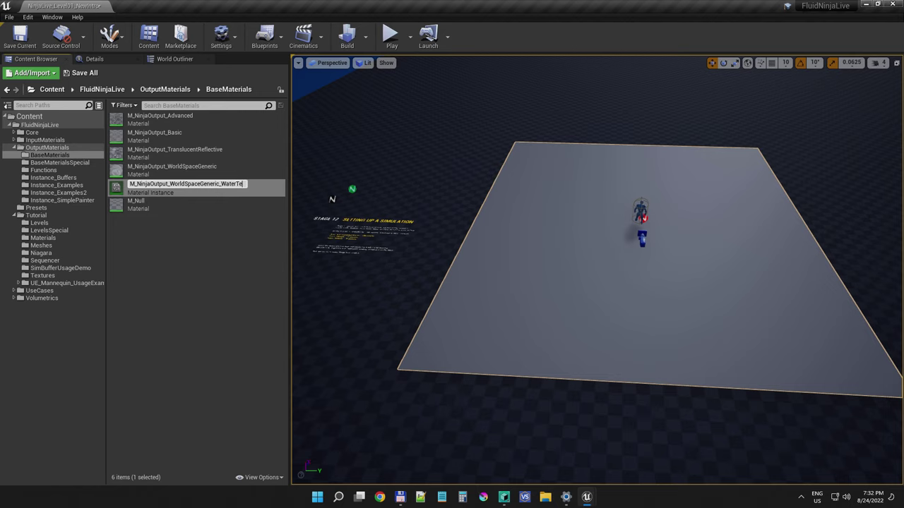
key(Return)
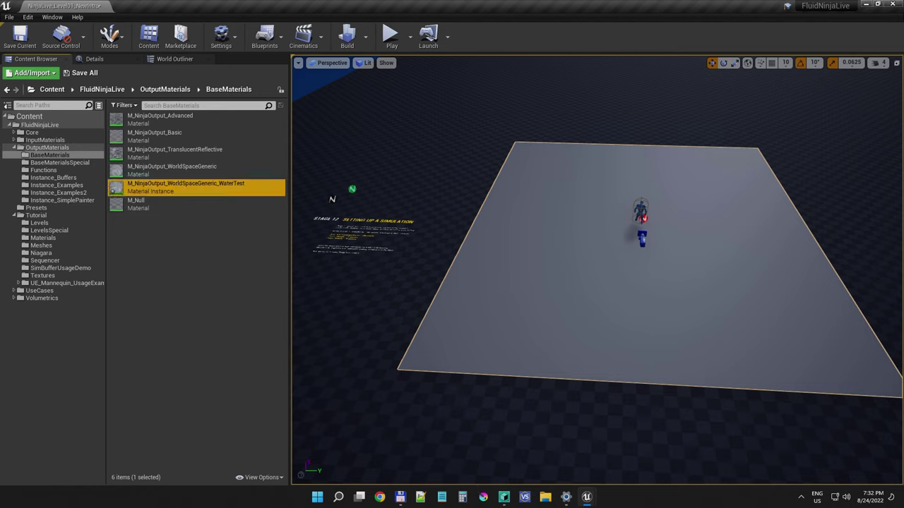
Add the WaterTest material instance as a secondary output material of NinjaLiveWater's NinjaLiveComponent
click(94, 59)
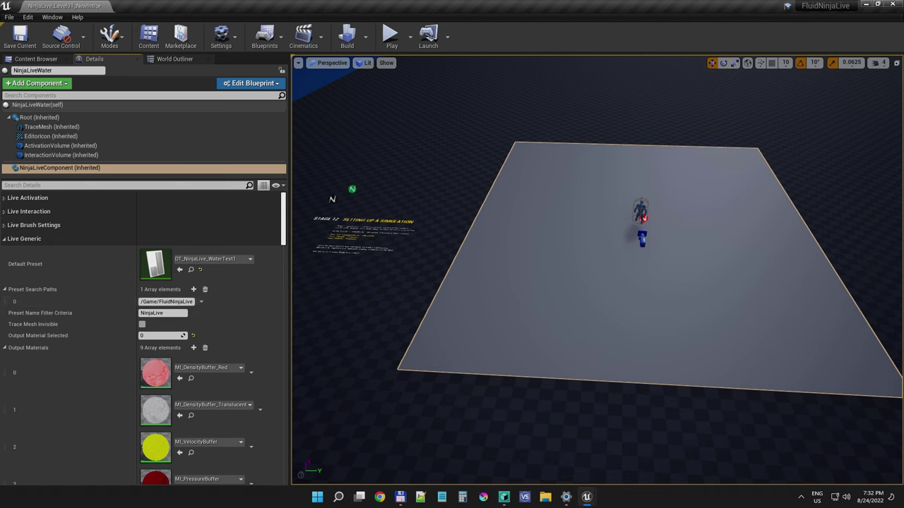
click(4, 347)
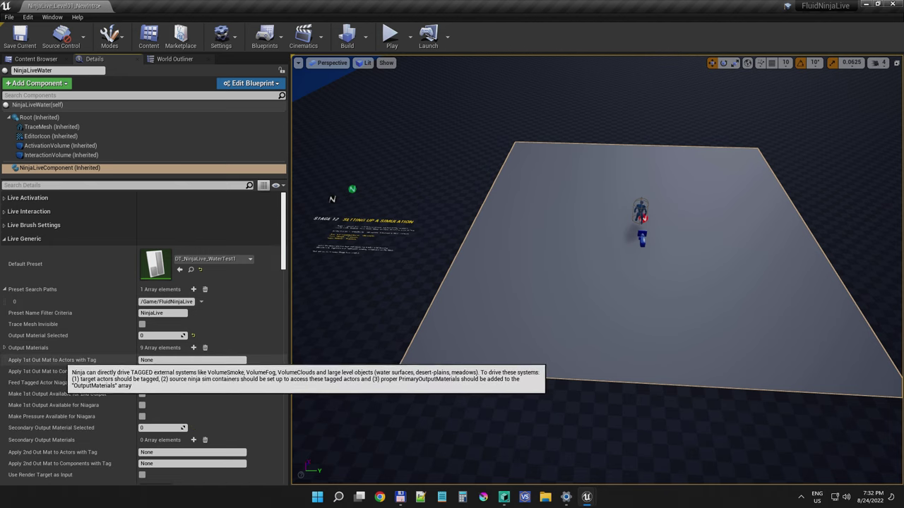
scroll(71, 367, down, 1)
scroll(194, 366, down, 2)
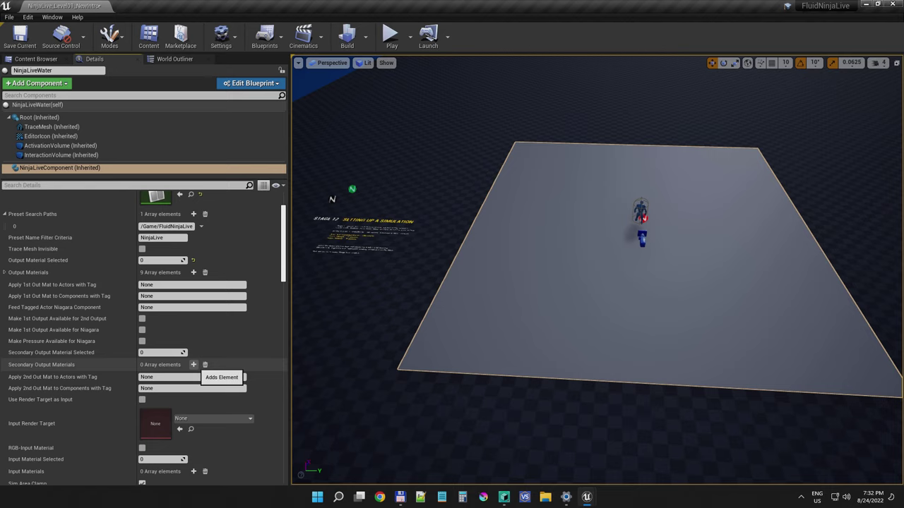
click(193, 365)
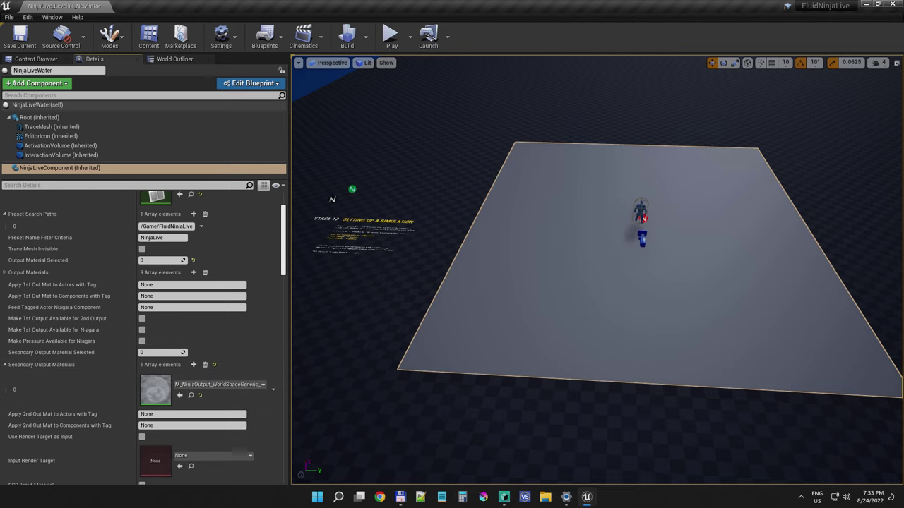
Find the SM_plane_400x400 mesh in Tutorial/Meshes and place it in the level behind the simulation plane
mouse_move(597, 269)
right_down()
mouse_move(597, 215)
mouse_move(597, 266)
right_up()
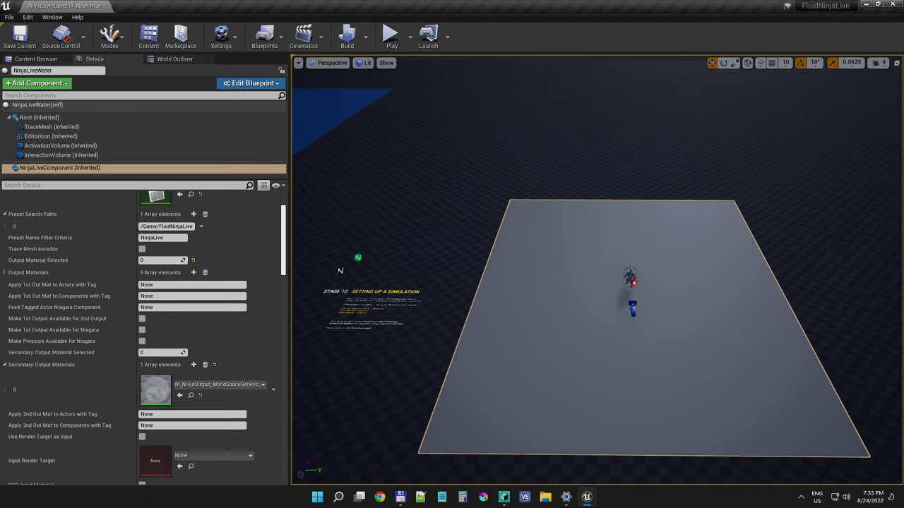
click(35, 59)
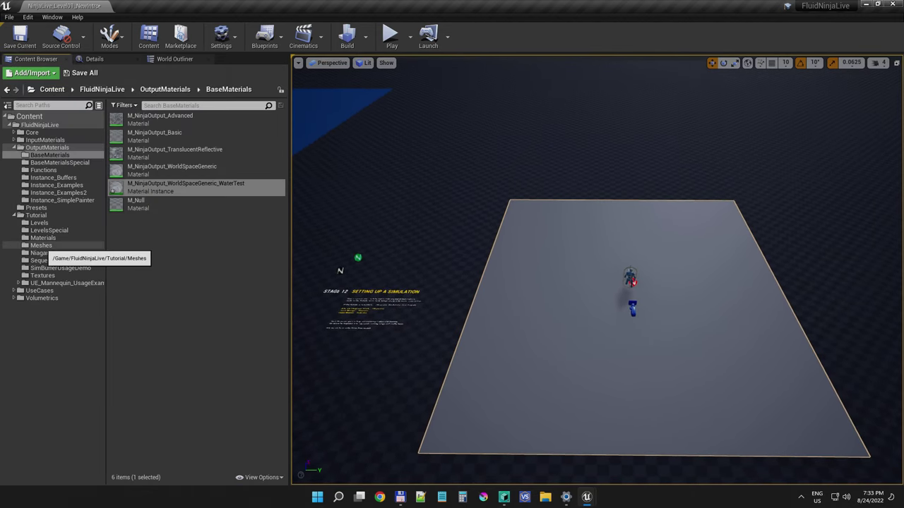
click(41, 245)
text(400)
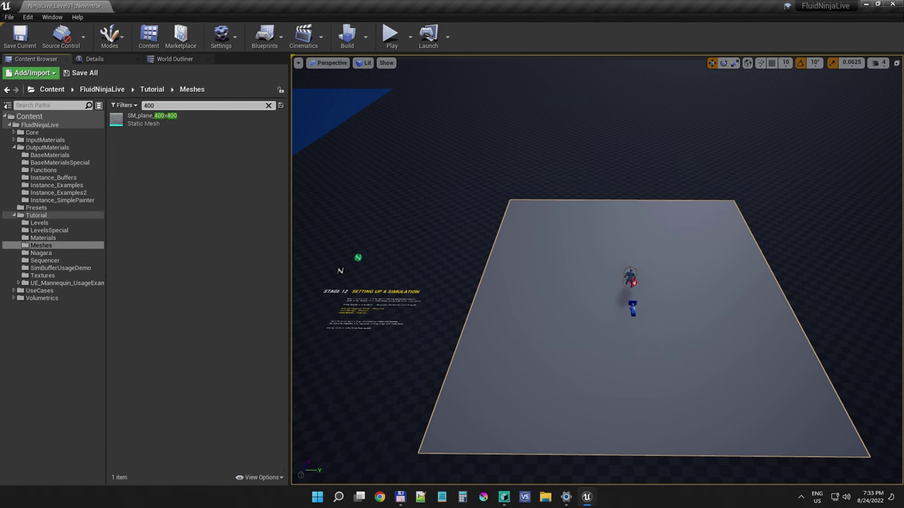
drag(145, 120, 623, 177)
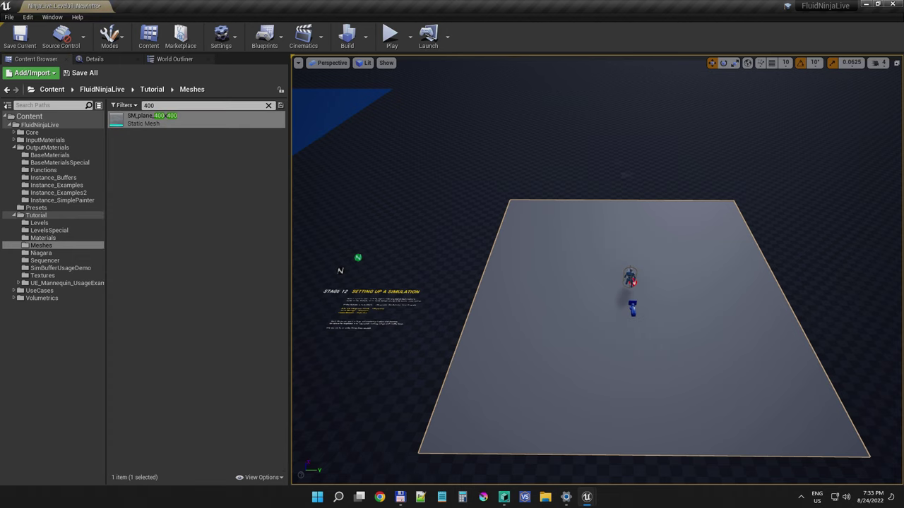
click(268, 105)
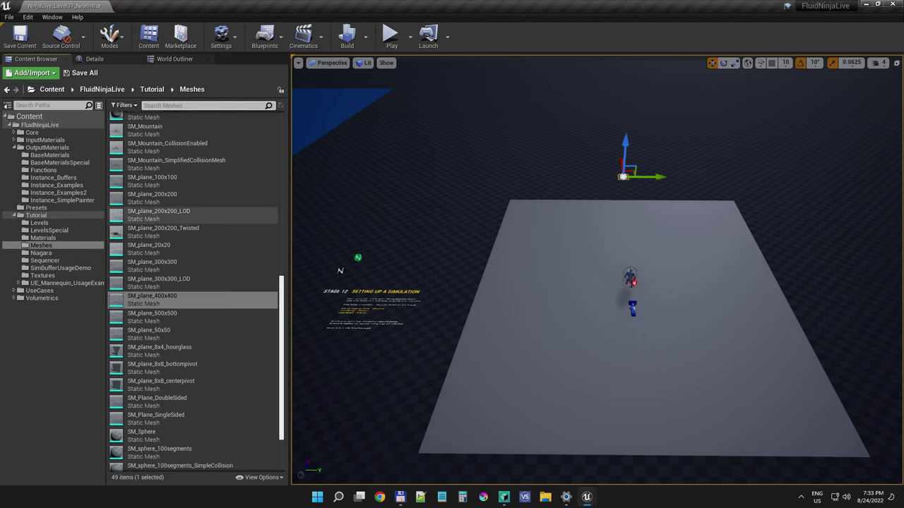
drag(281, 339, 281, 173)
Scale the SM_plane_400x400 plane to 50 on all axes and raise it to a Z location of about -515
click(94, 59)
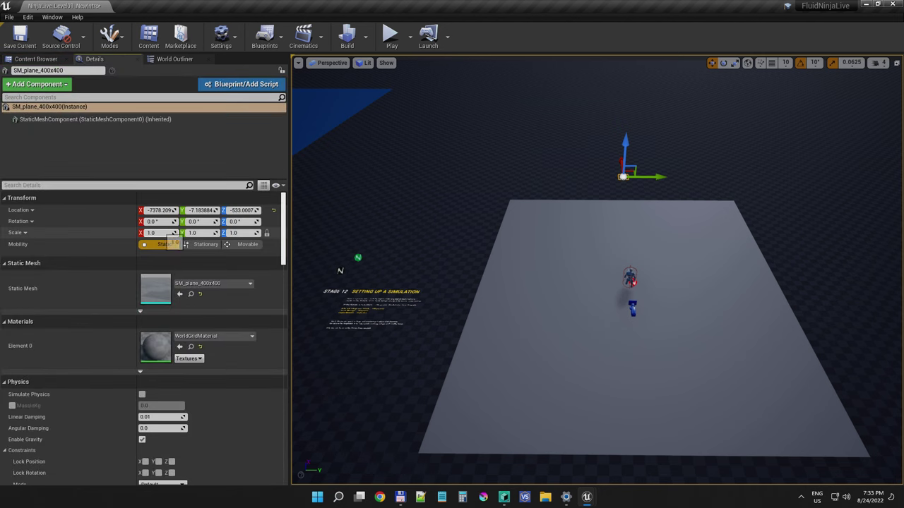
click(167, 234)
text(50)
key(Tab)
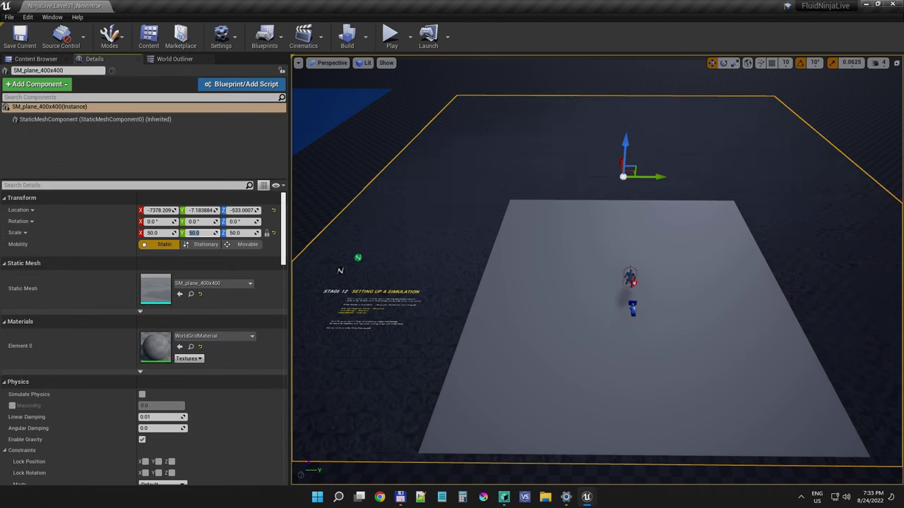
drag(626, 143, 625, 142)
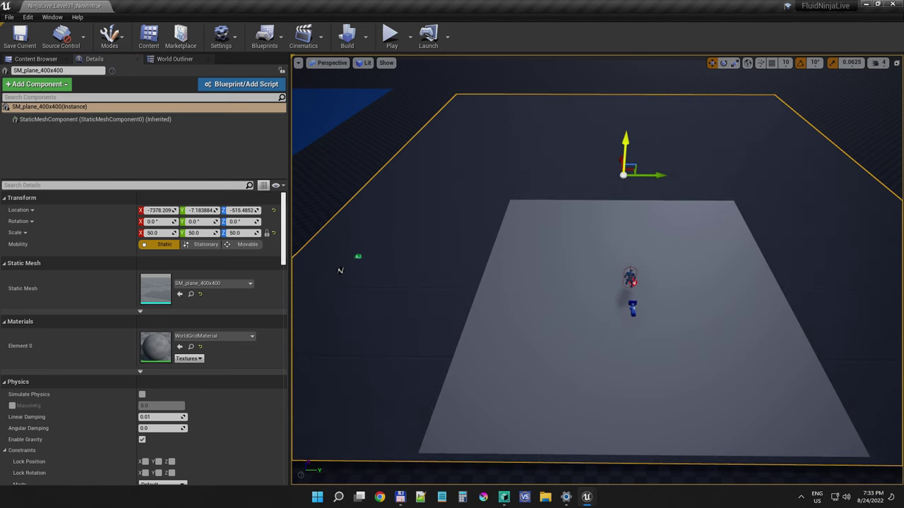
click(339, 270)
key(ctrl+z)
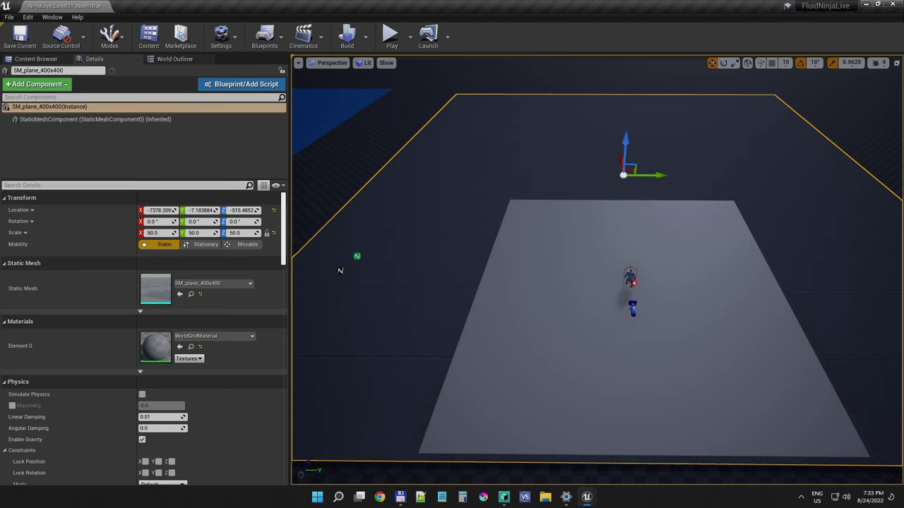
Add an actor tag to the SM_plane_400x400 plane
text(tag)
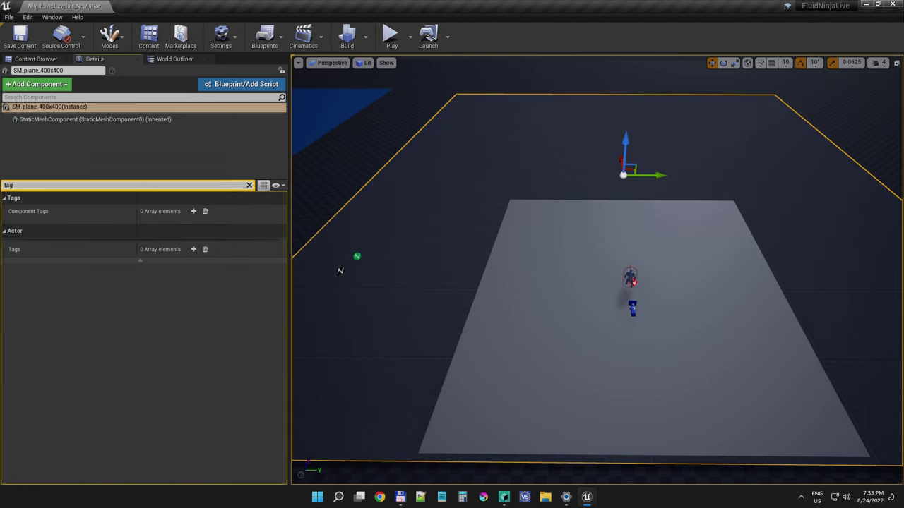
click(193, 249)
click(157, 262)
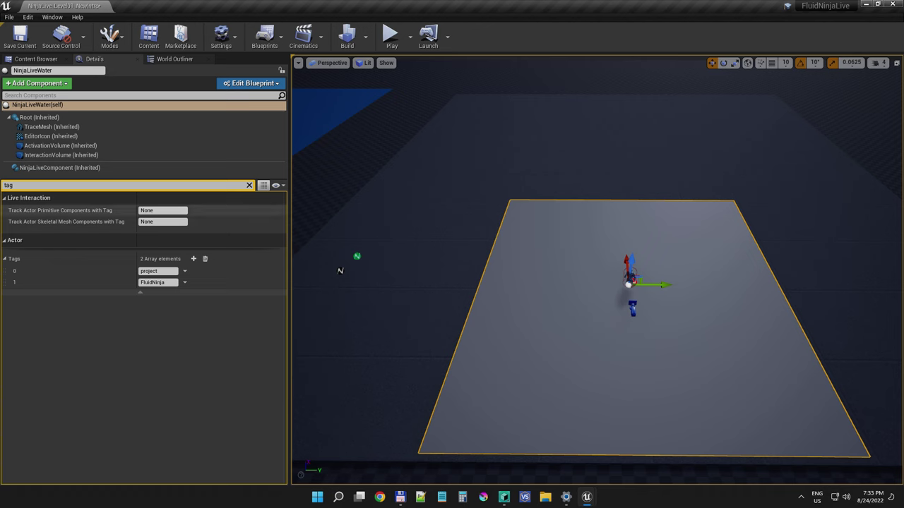
Set NinjaLiveWater's component to apply its second output material to actors tagged WaterMesh
click(249, 185)
click(60, 167)
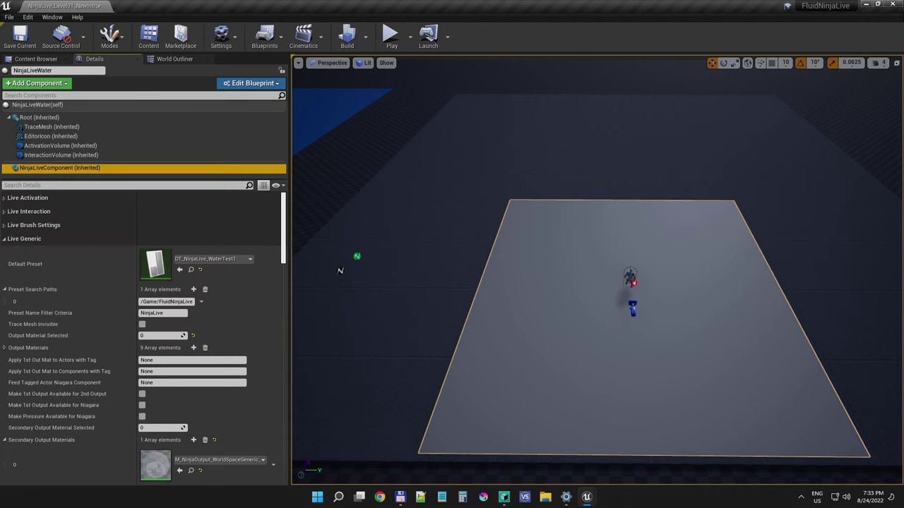
scroll(71, 261, down, 3)
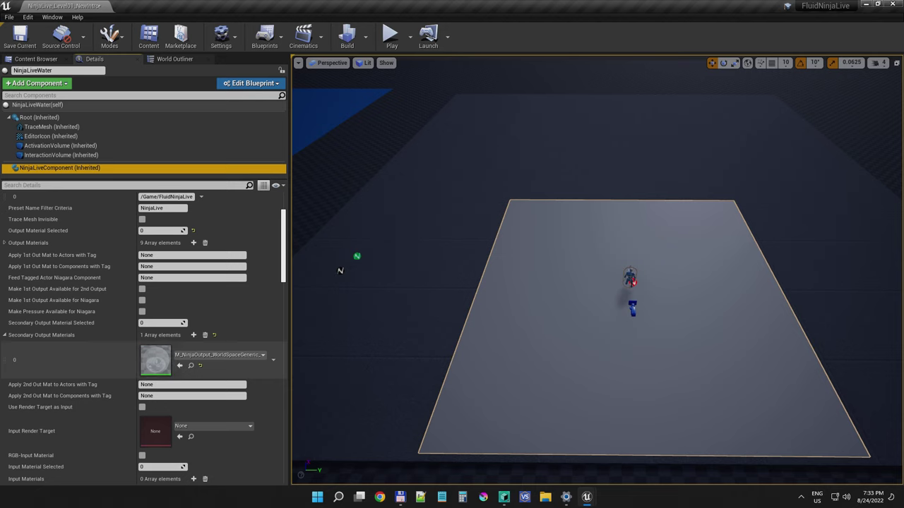
click(180, 385)
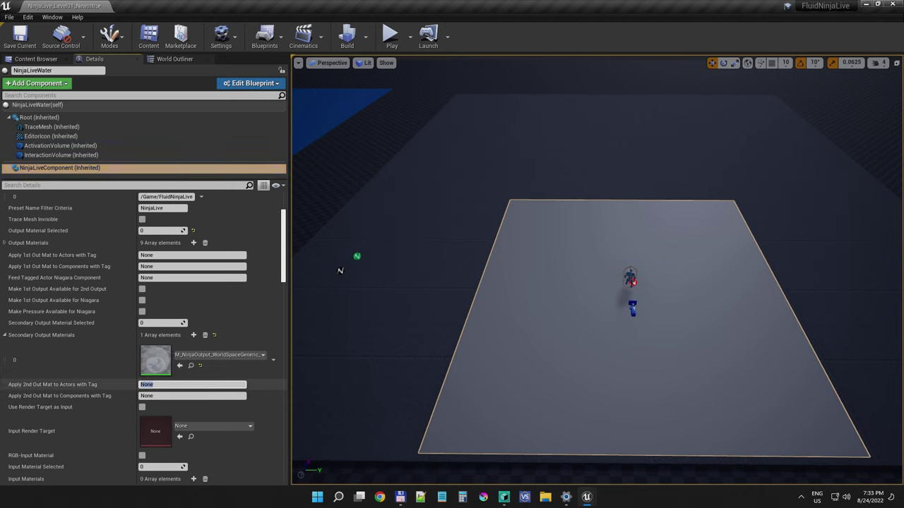
text(WaterMesh)
key(Return)
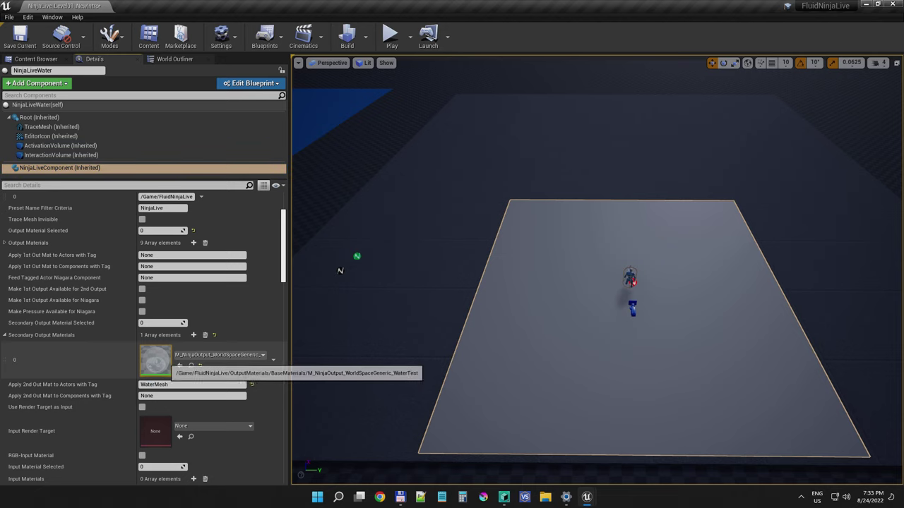
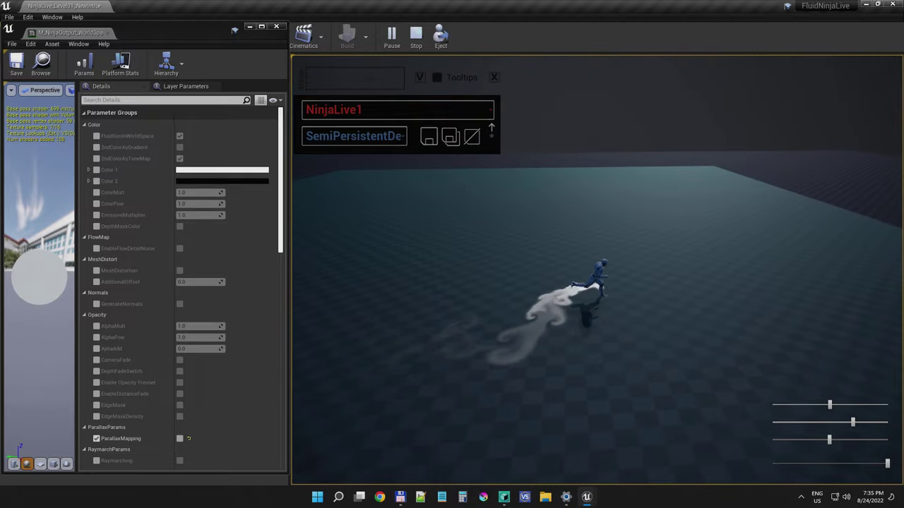
Run the character across the large plane, and examine the material instance's roughness, single-layer water and tile map parameters
key(s)
key(a)
key(a)
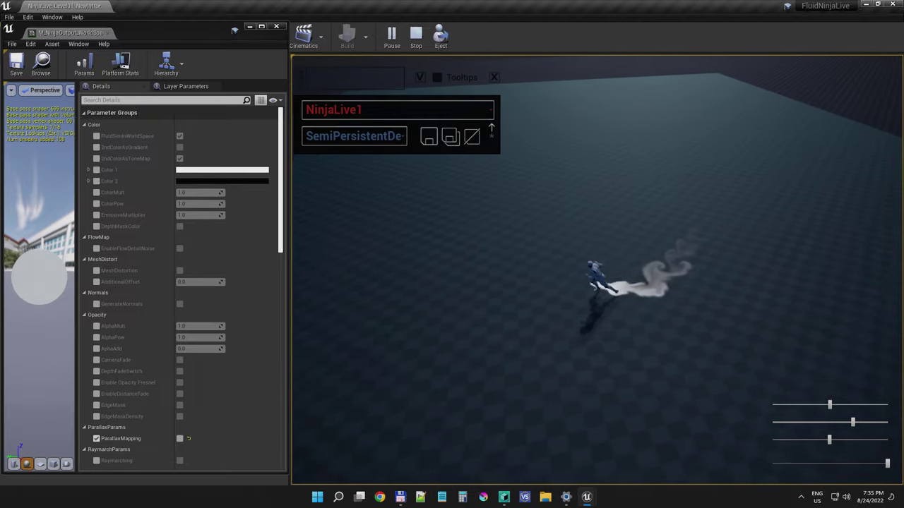
scroll(183, 283, down, 10)
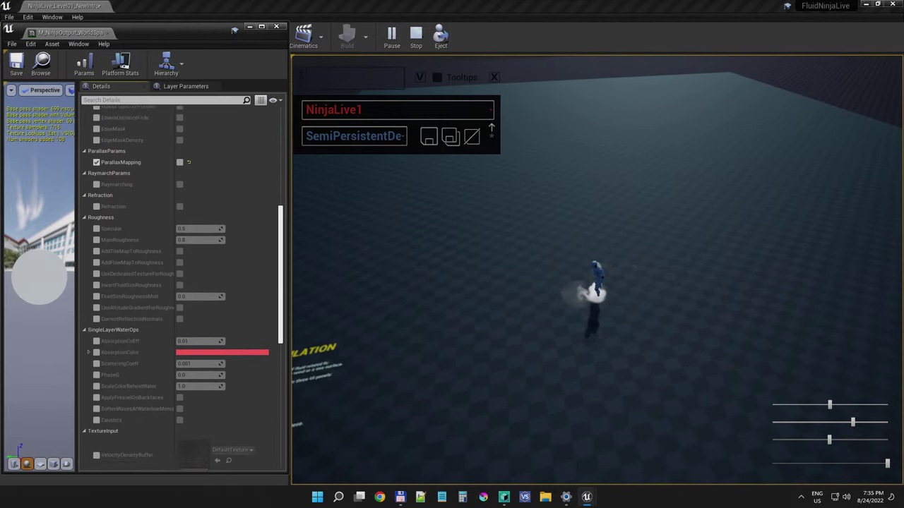
scroll(184, 282, down, 9)
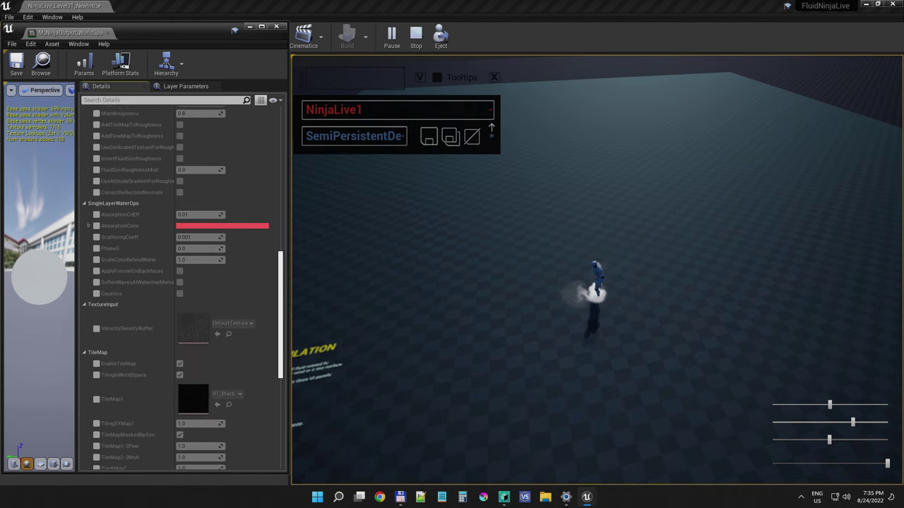
scroll(182, 288, up, 9)
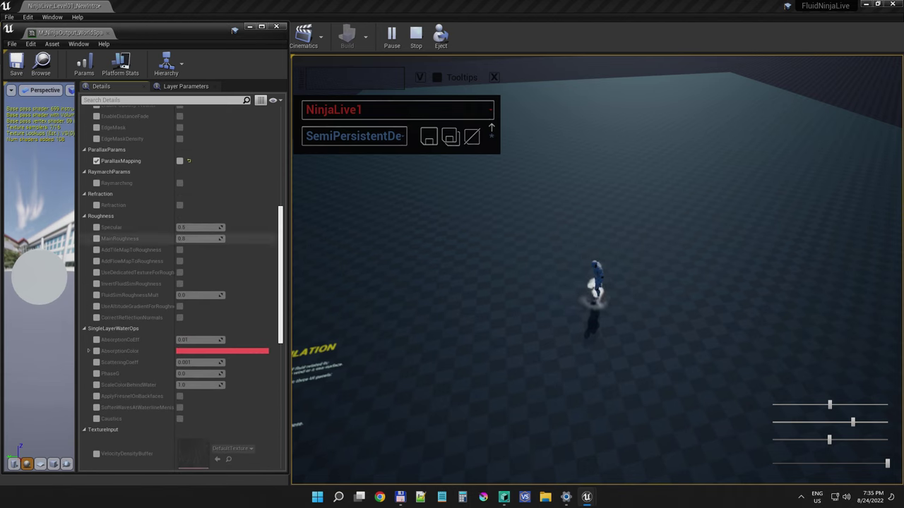
Set the water material instance's MainRoughness to 0 and check the reflection while the character moves
text(0)
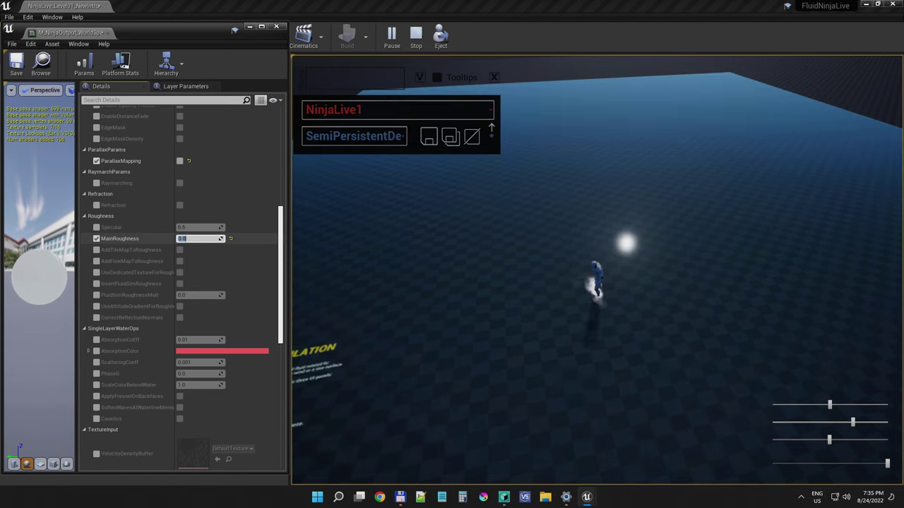
key(Return)
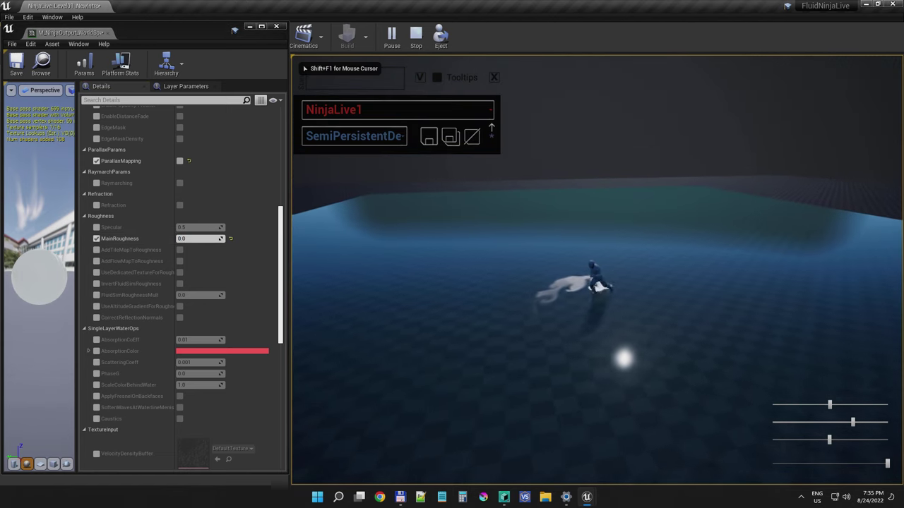
key(shift+F1)
Turn on GenerateNormals and turn off NormalsFromDensity in the material instance, and stir the water to test the normals
scroll(182, 282, up, 8)
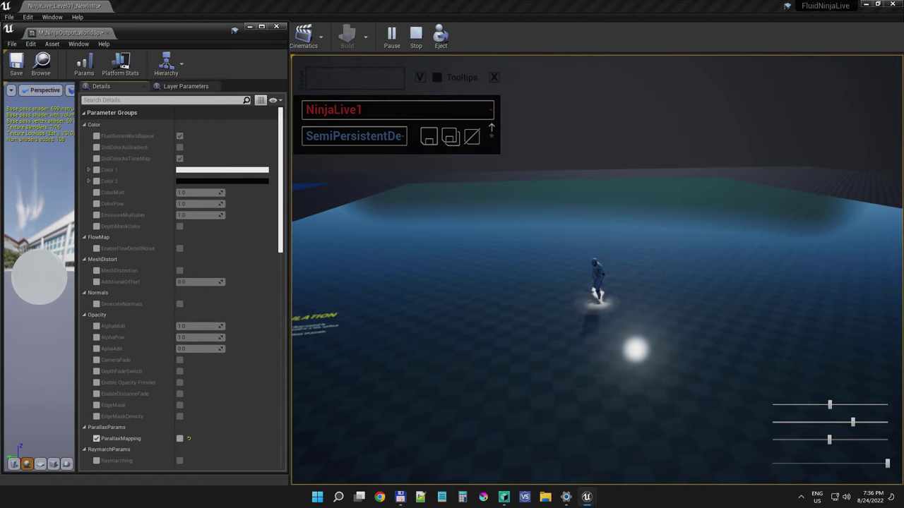
click(96, 304)
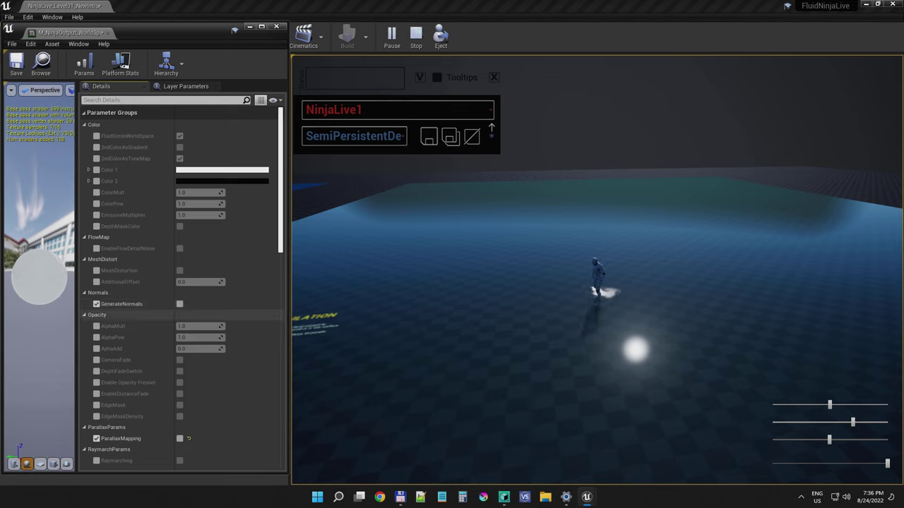
click(179, 304)
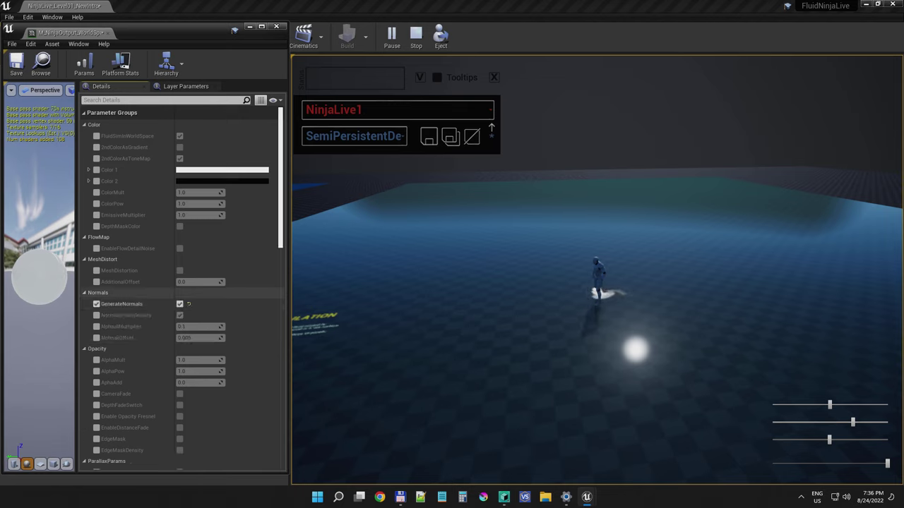
click(96, 315)
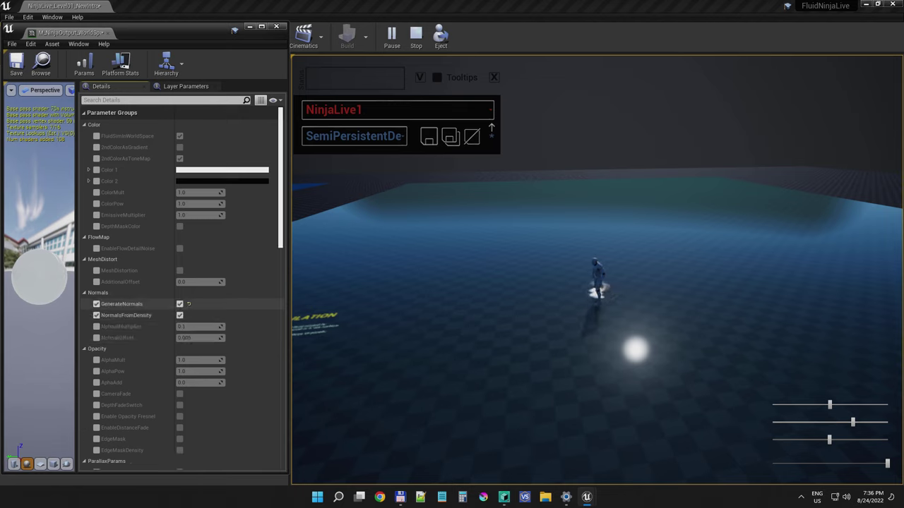
click(179, 314)
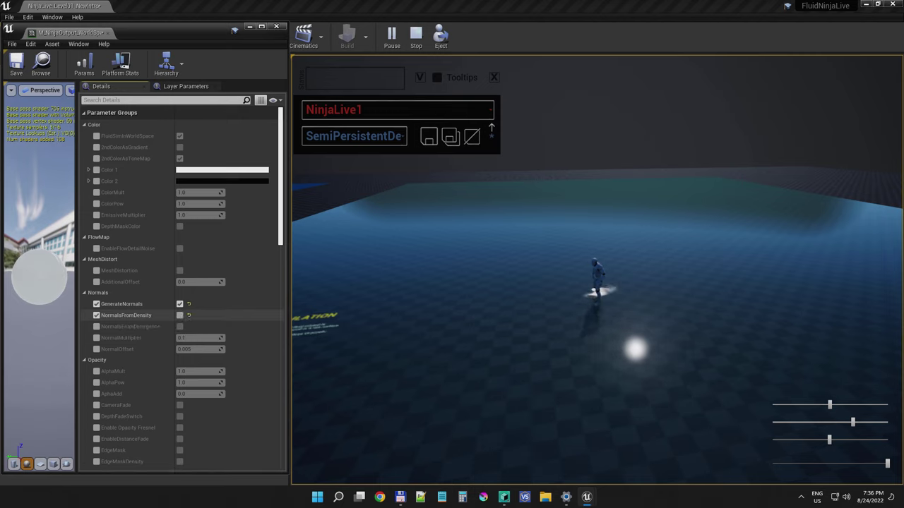
drag(576, 258, 541, 343)
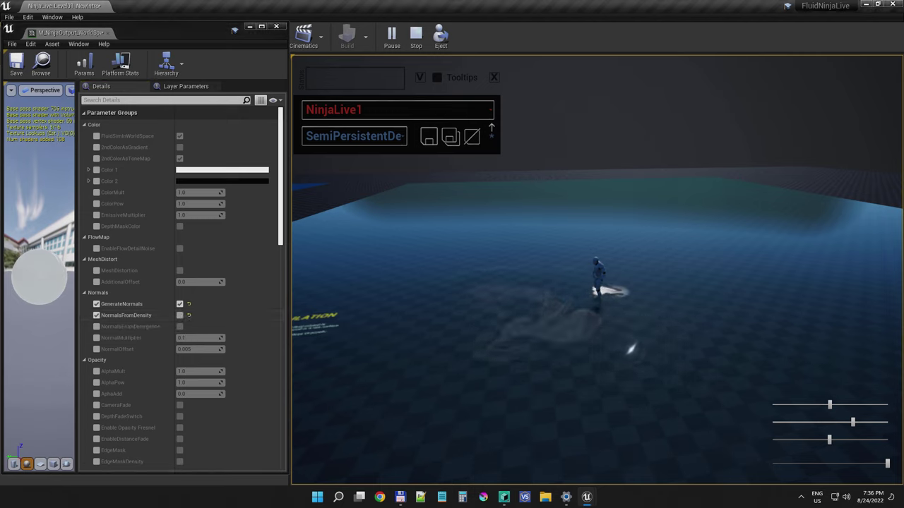
Set NormalMultiplier to 1.0 and run the character around the water to inspect the ripples
click(96, 337)
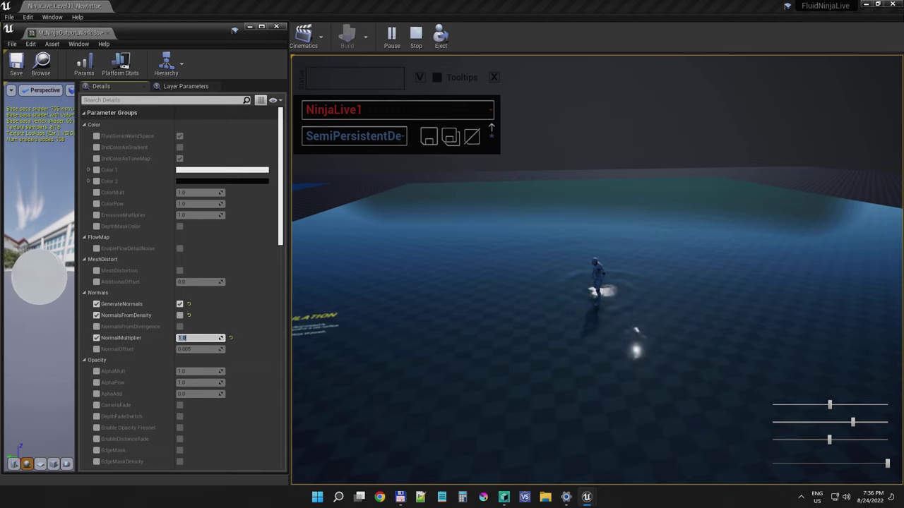
click(597, 282)
key(w)
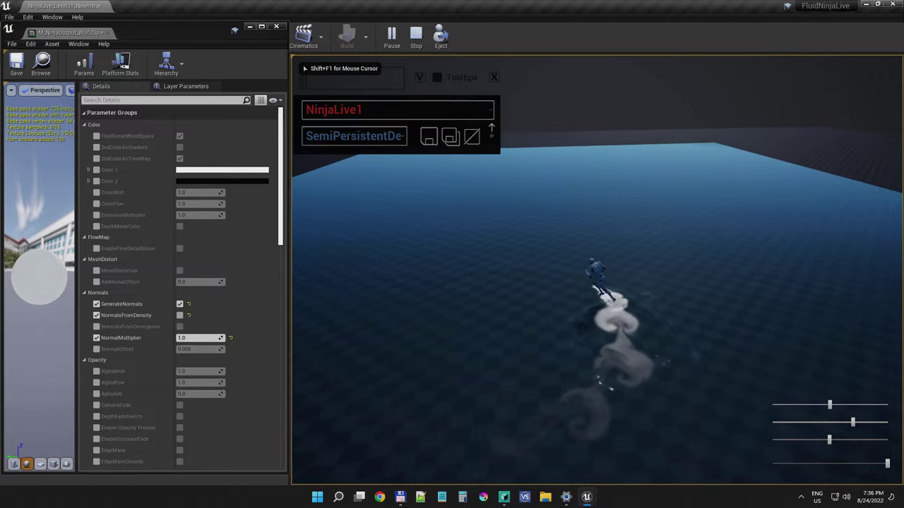
key(a)
key(s)
key(d)
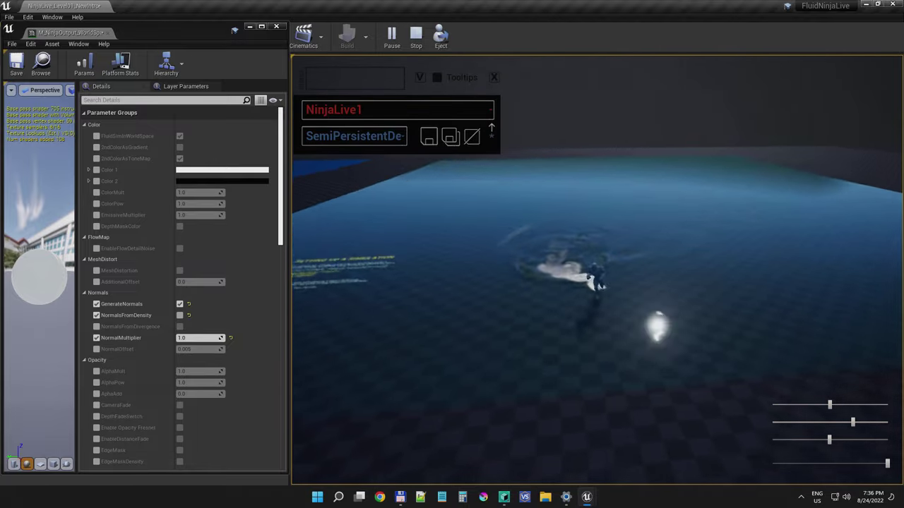
key(a)
key(w)
key(d)
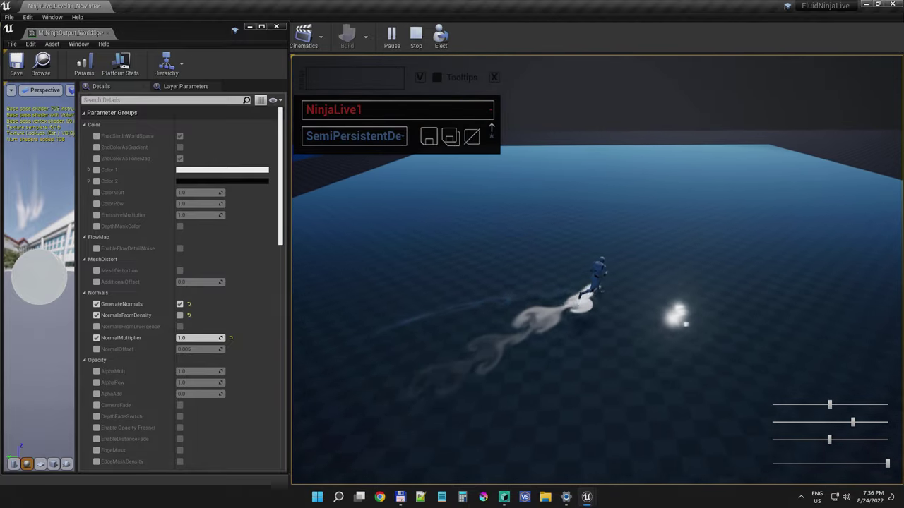
key(w)
key(a)
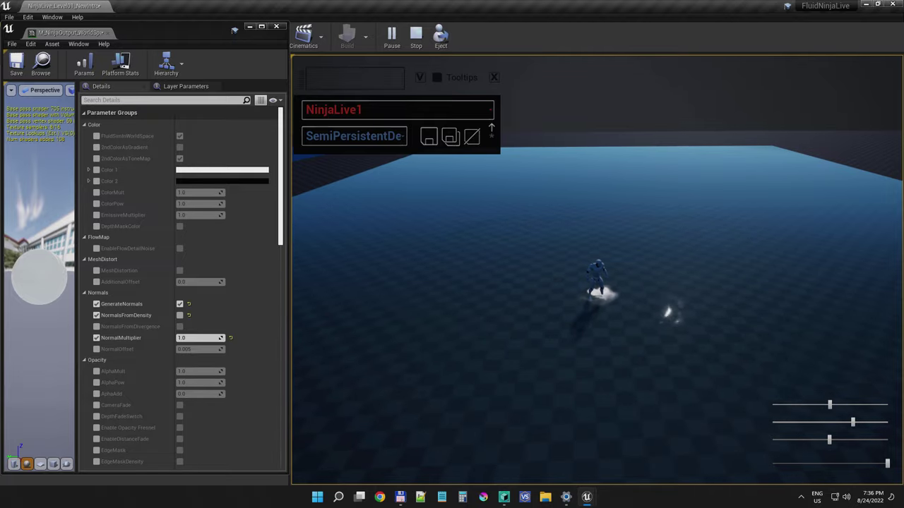
Switch the game view to wireframe and run the character across the plane to examine its mesh
key(F1)
key(d)
key(a)
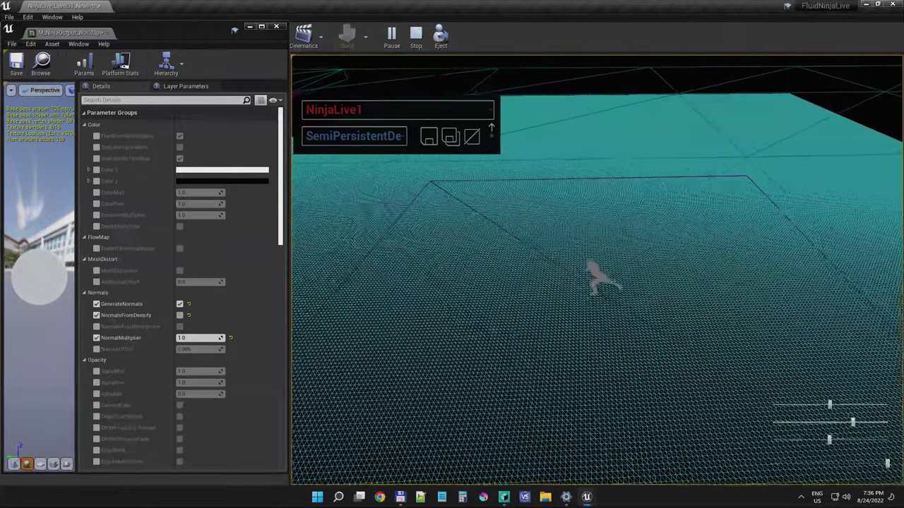
key(s)
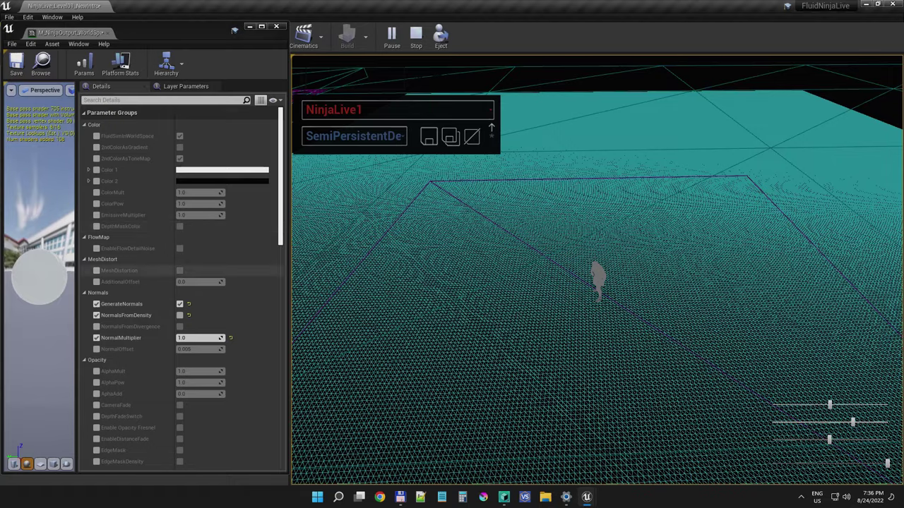
Turn on MeshDistortion for the water material, return the game view to lit shading and test the waves
click(97, 271)
click(179, 270)
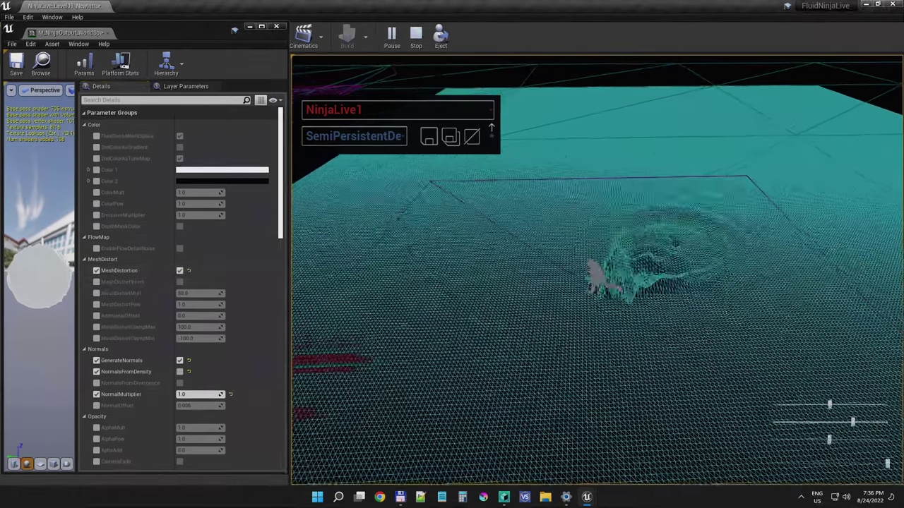
key(F3)
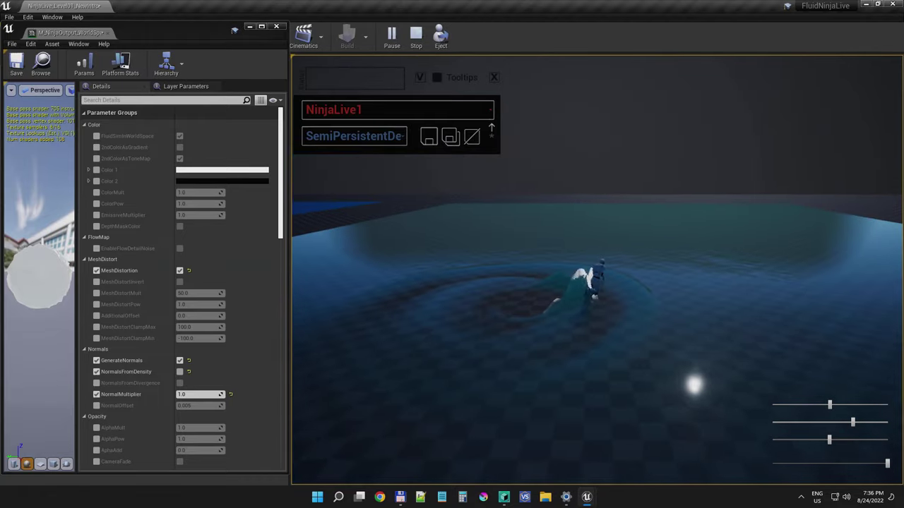
key(a)
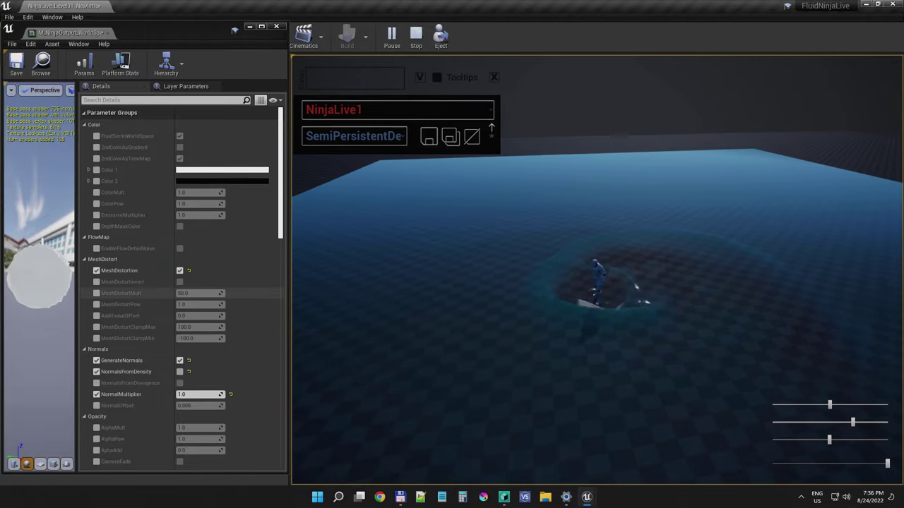
Set MeshDistortMult to 6.0 and run the character back and forth through the water
click(96, 293)
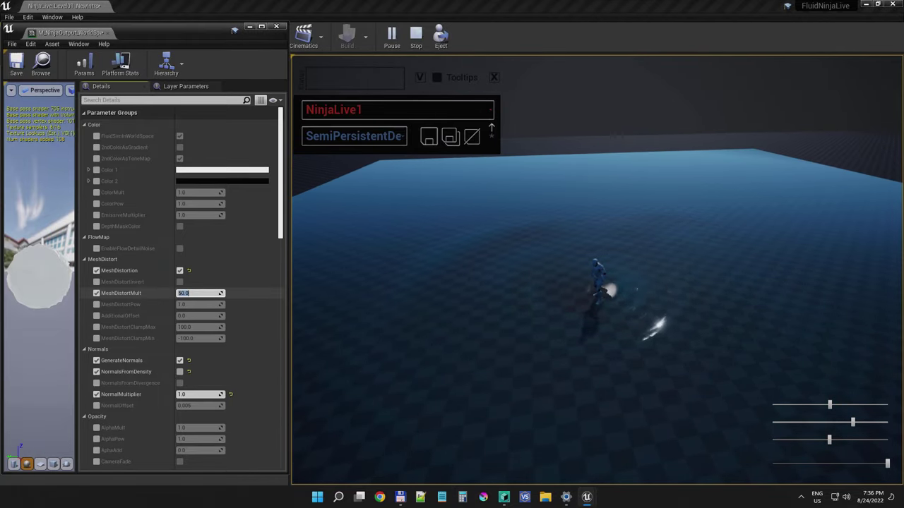
click(596, 269)
key(d)
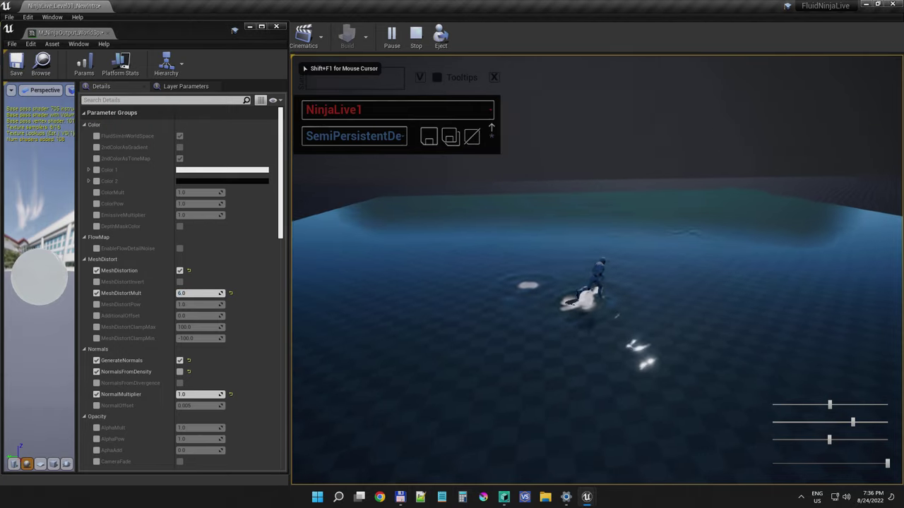
key(a)
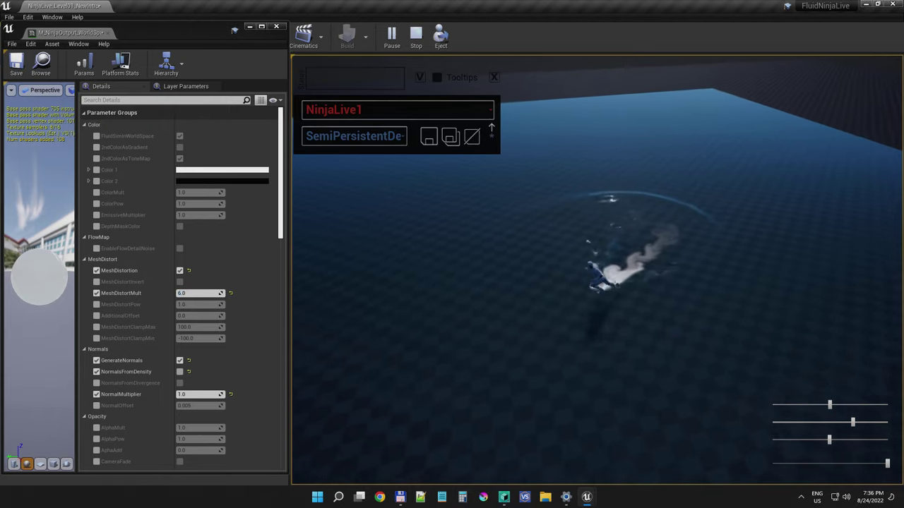
key(d)
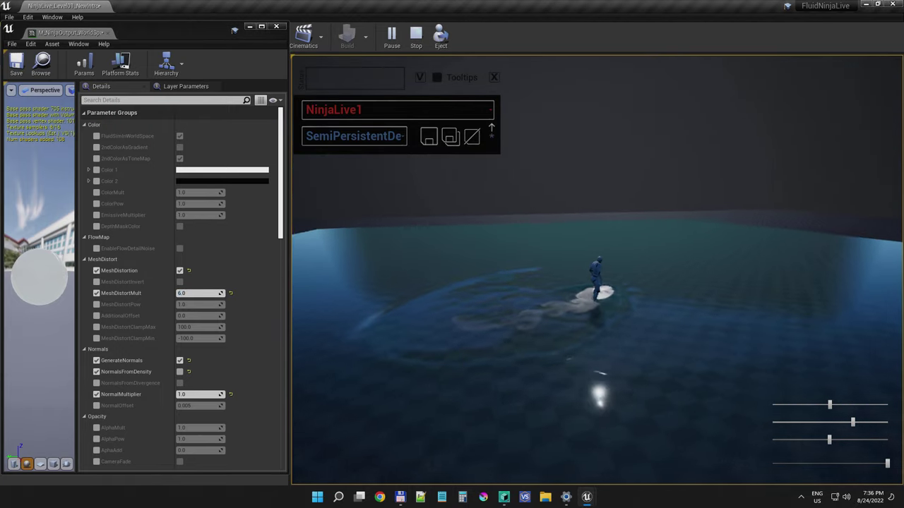
key(a)
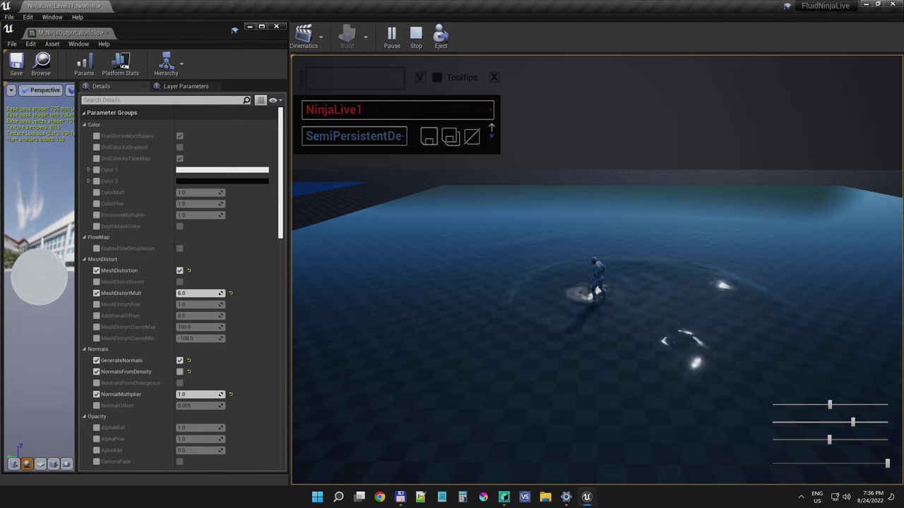
Set ColorMult to 0.2 and collapse all of the material's parameter subgroups
click(97, 193)
click(197, 193)
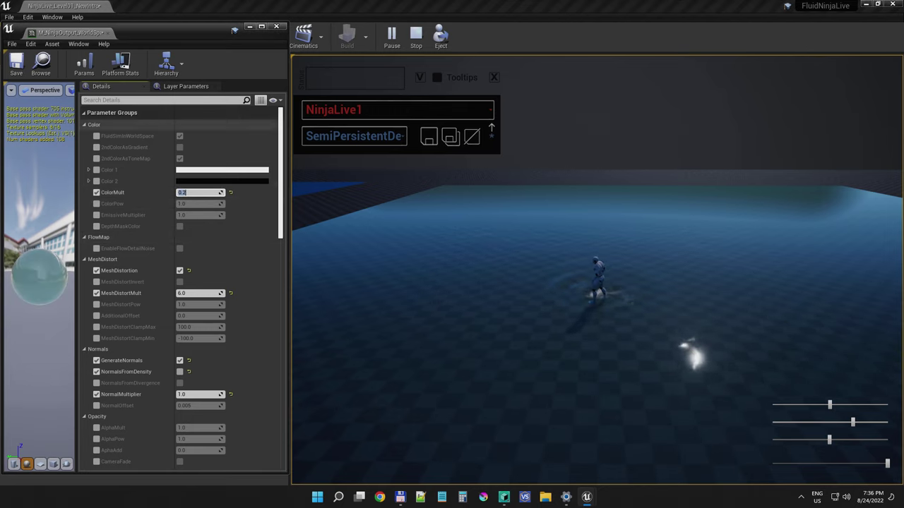
shift+click(84, 113)
click(84, 113)
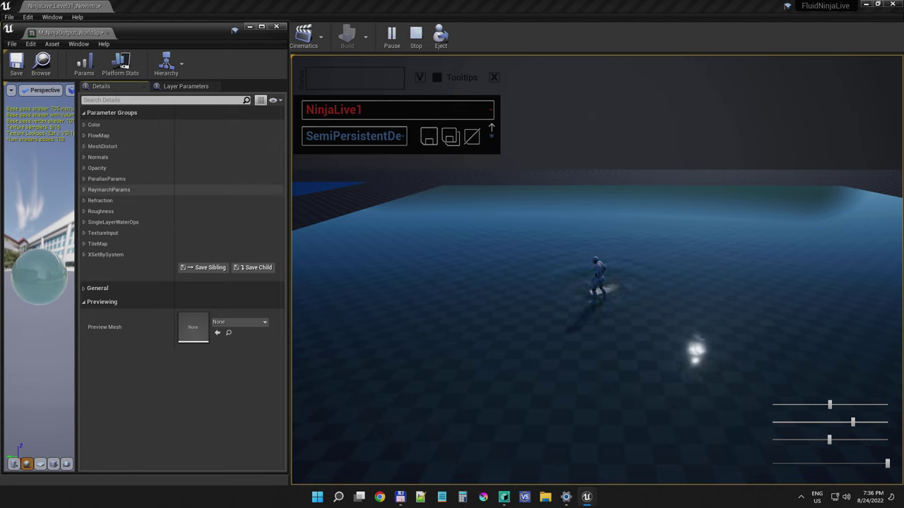
Turn on EnableFlowDetailNoise, assign T_foam5 as the FlowMapTexture, and run the character to test the foam
click(84, 135)
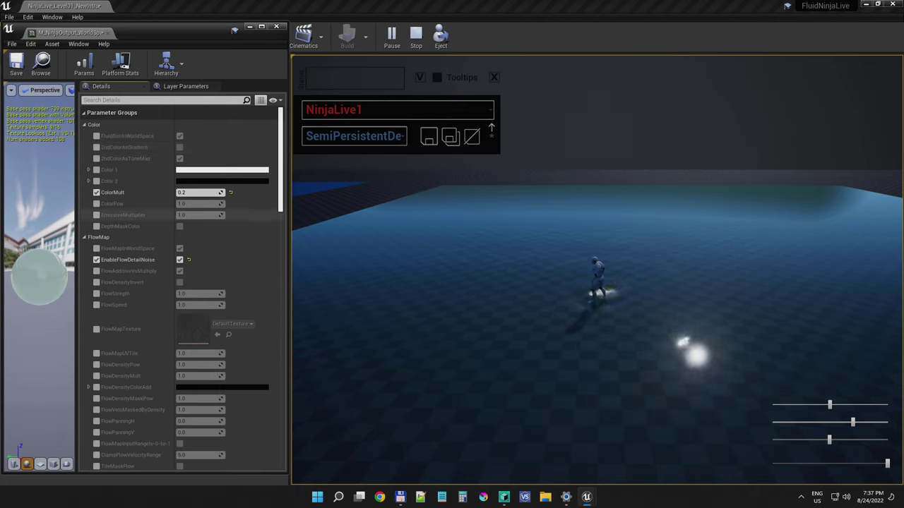
click(84, 125)
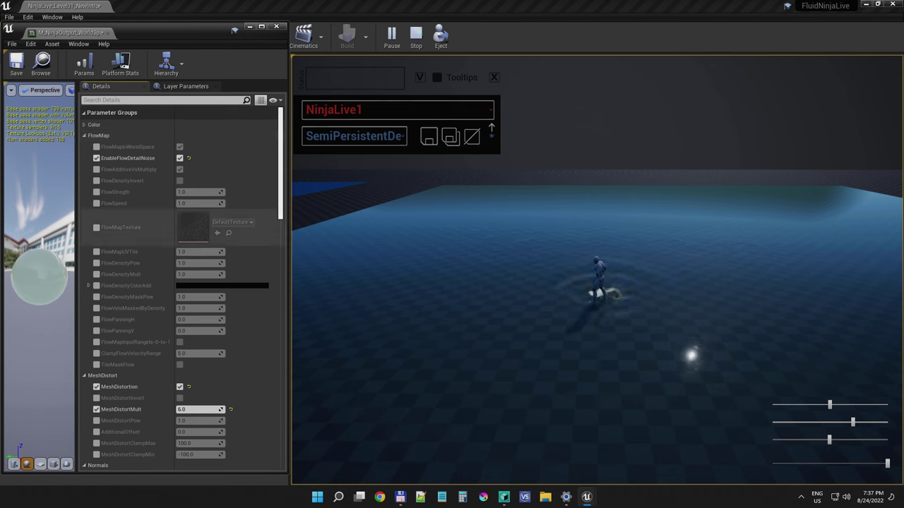
click(232, 222)
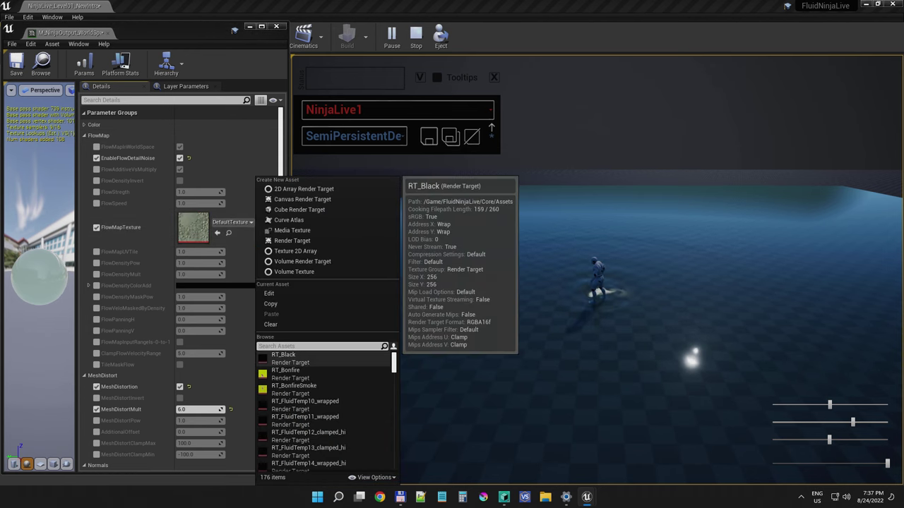
text(foam)
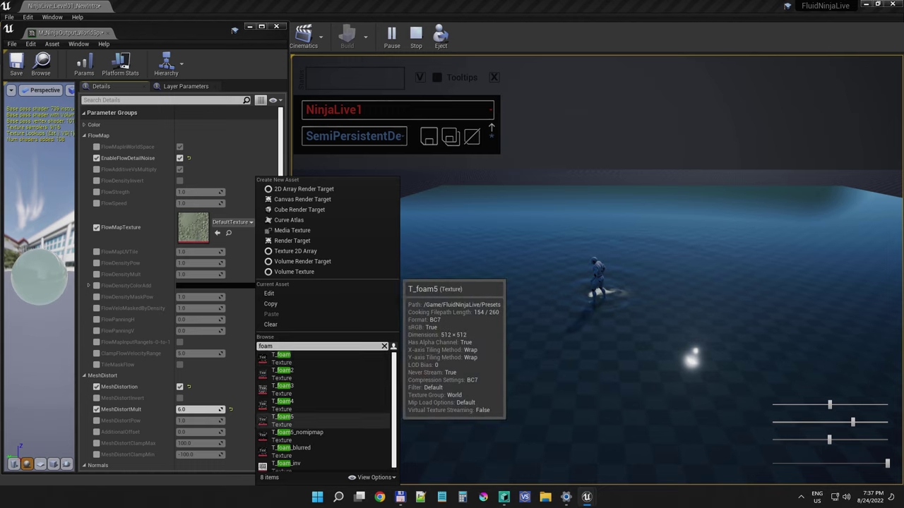
click(282, 418)
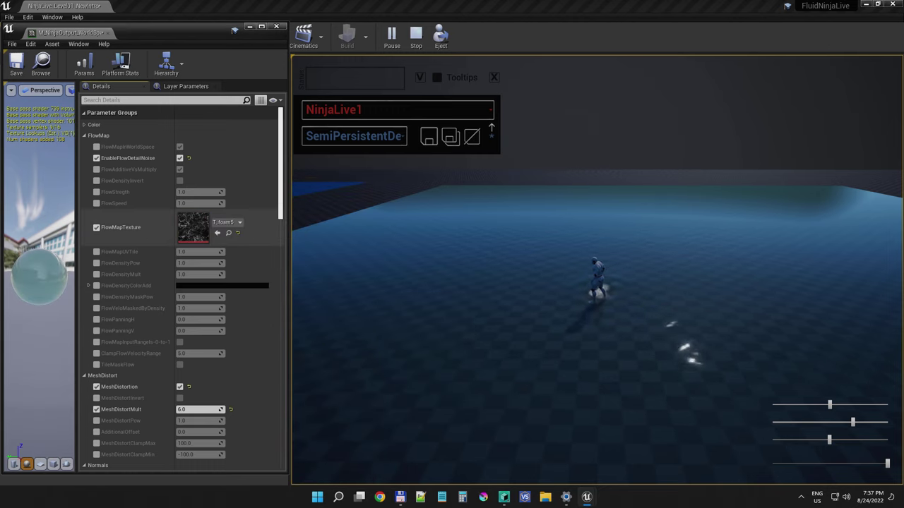
click(696, 363)
key(a)
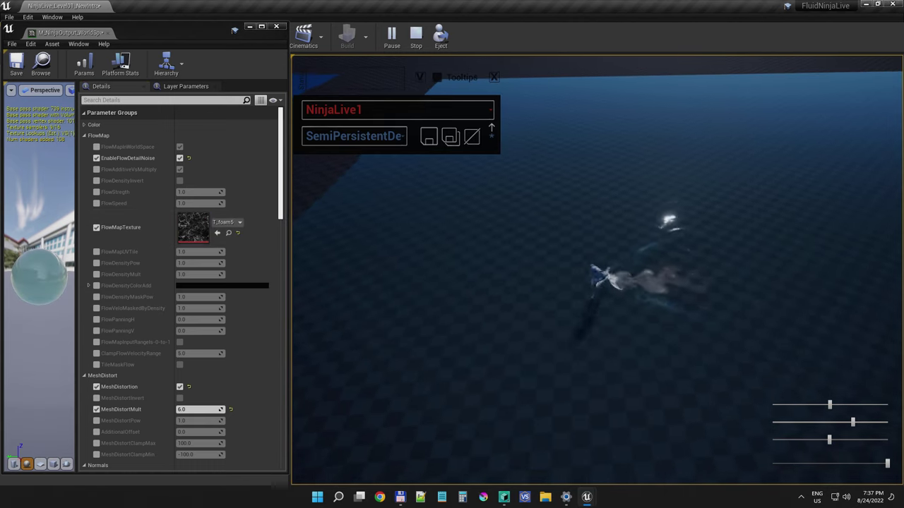
key(d)
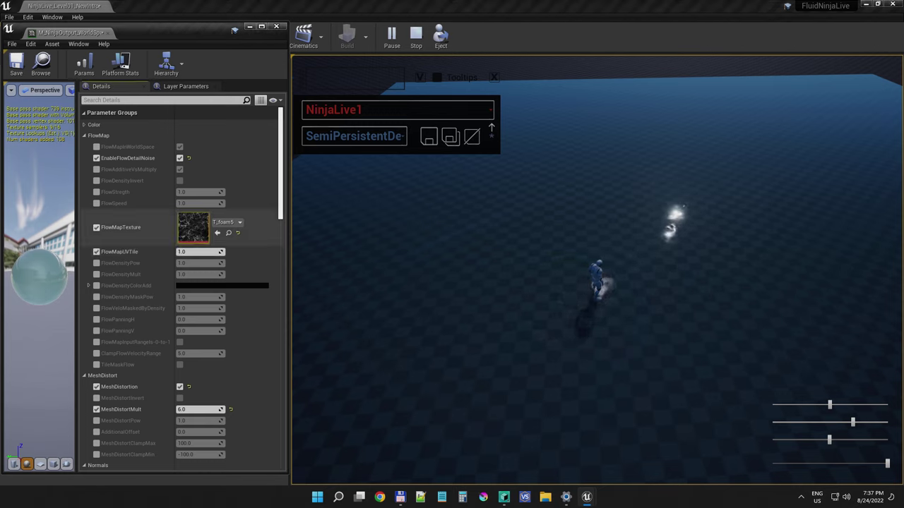
Set FlowMapUVTile to 40, FlowDensityMult to 8 and FlowDensityMaskPow to 0.5, testing the foam with the running character
click(96, 252)
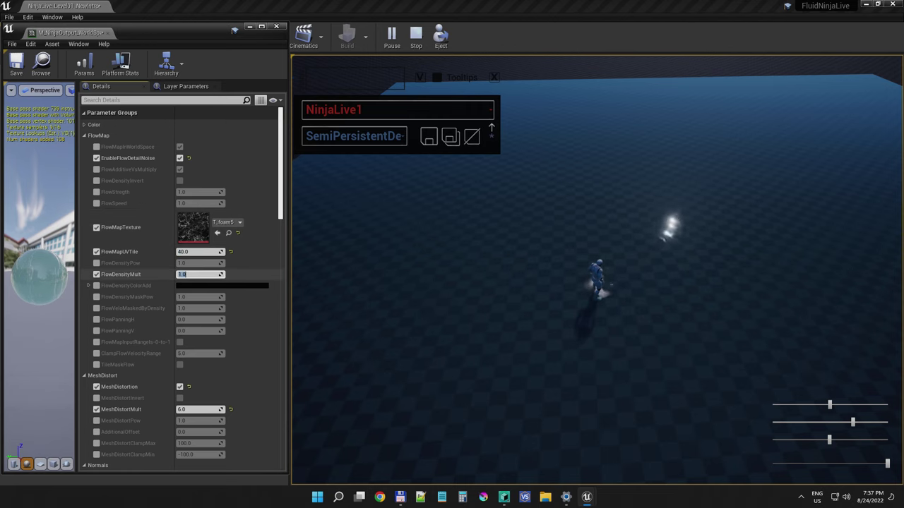
click(597, 270)
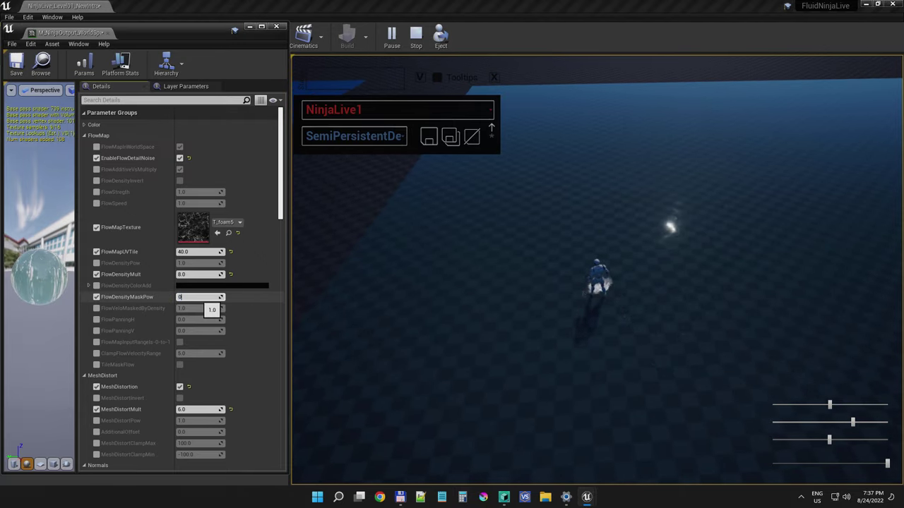
click(643, 280)
key(s)
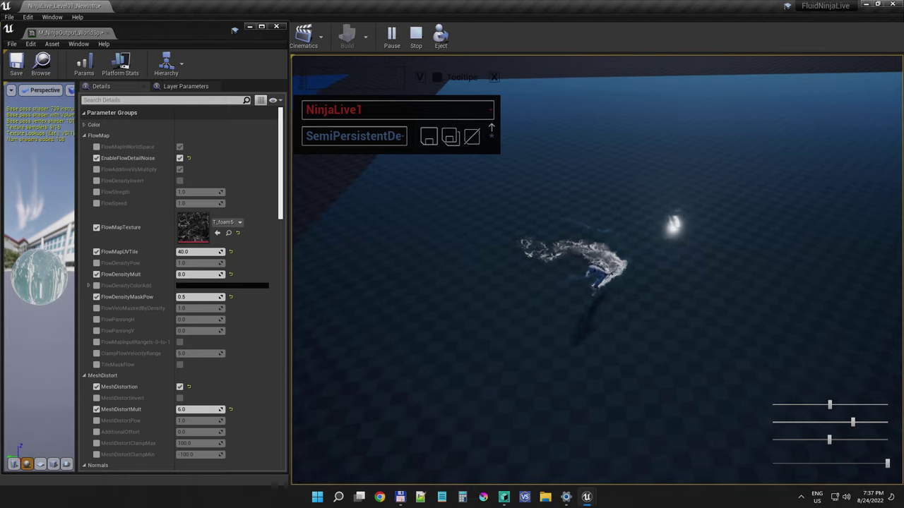
Run the character through the water to check the foam and set FlowDensityMaskPow to 0.7
key(a)
key(d)
key(w)
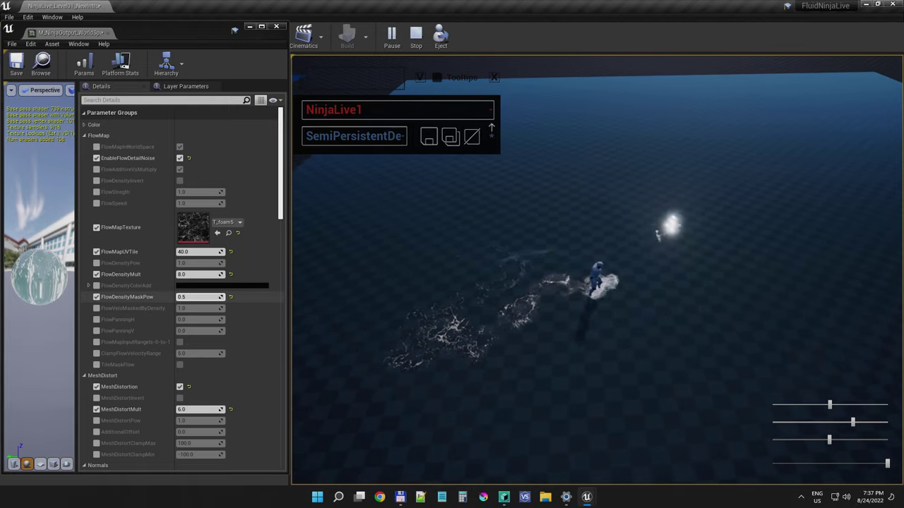
click(194, 297)
click(672, 224)
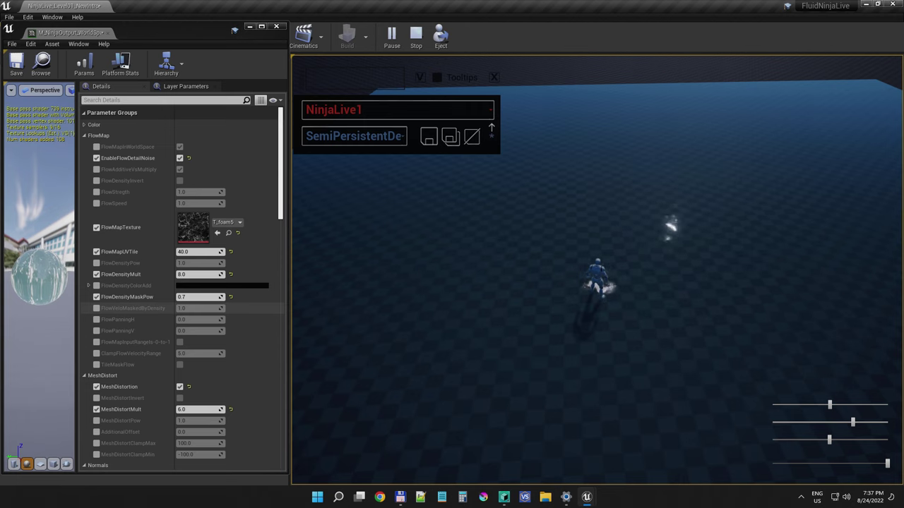
Enable FlowVeloMaskedByDensity, set it to 0.1, and test the foam by running the character
click(96, 308)
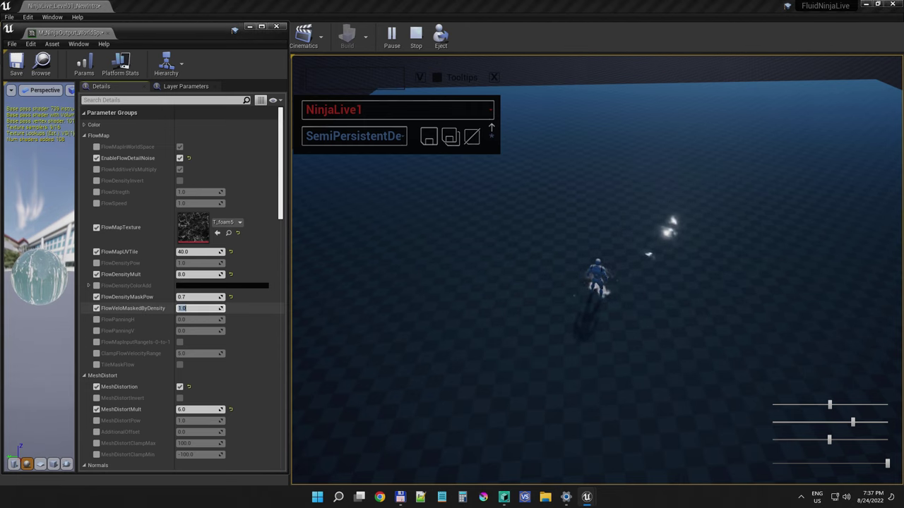
click(598, 271)
key(d)
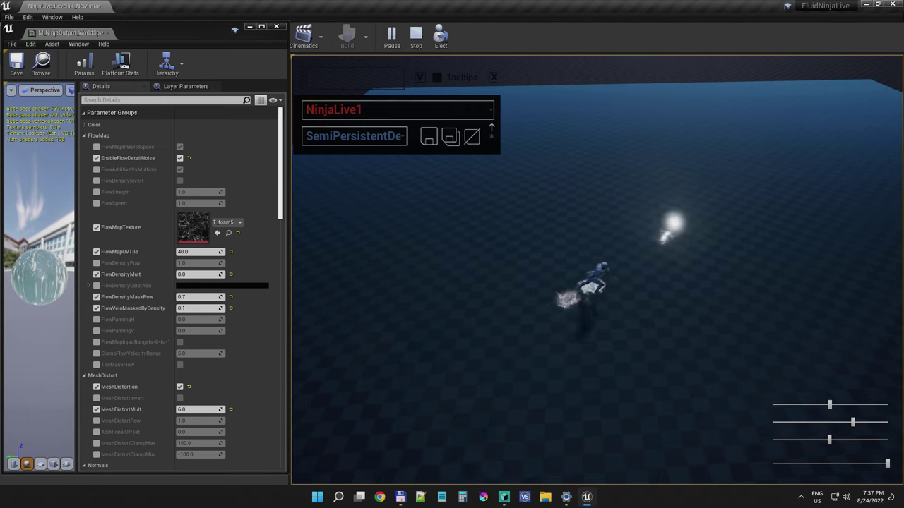
key(a)
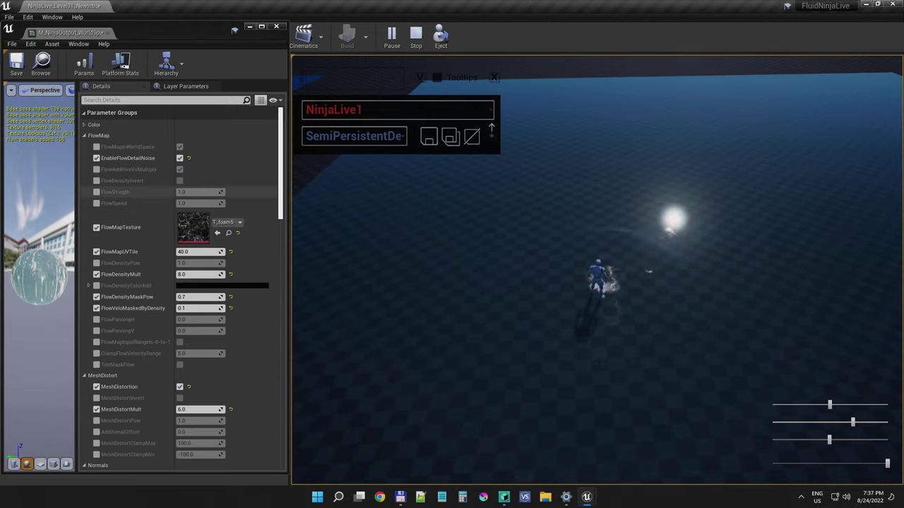
Enable FlowSpeed and set FlowStregth to 0.5, run the character around to test the foam, and end the play session
click(96, 192)
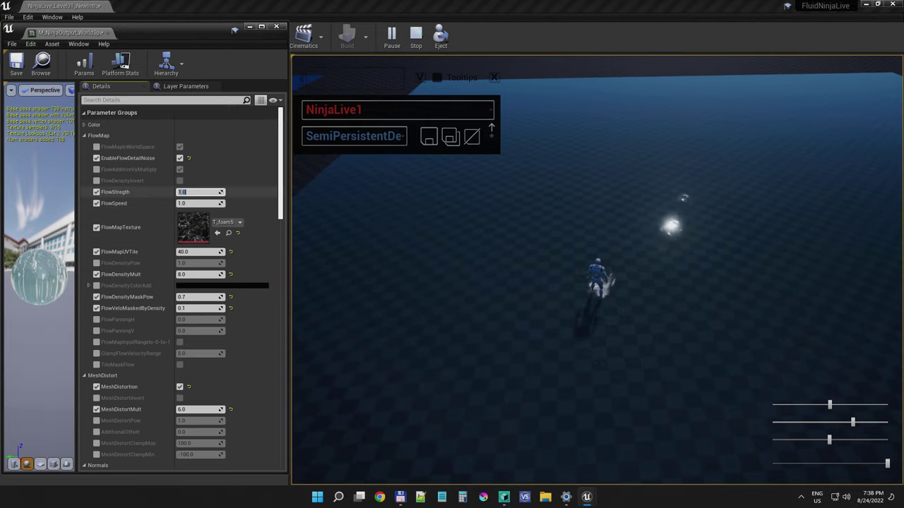
click(671, 224)
key(w)
key(d)
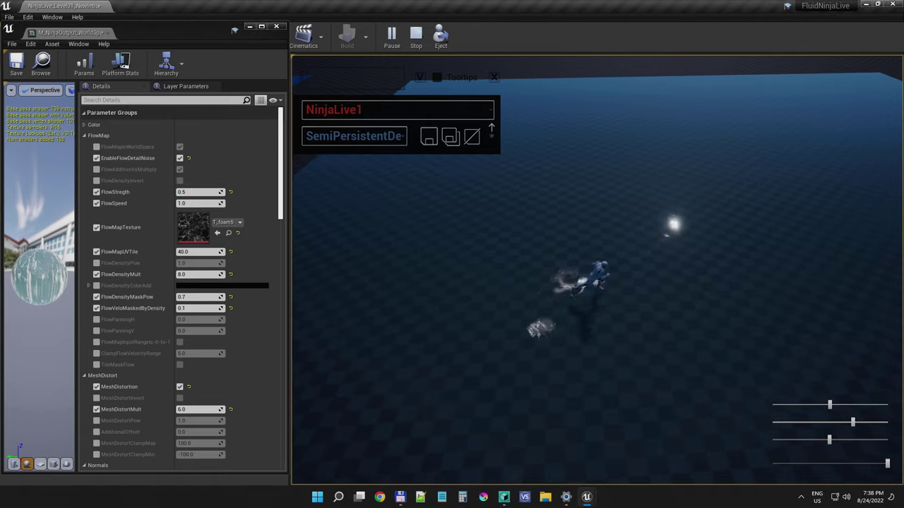
key(s)
key(a)
key(w)
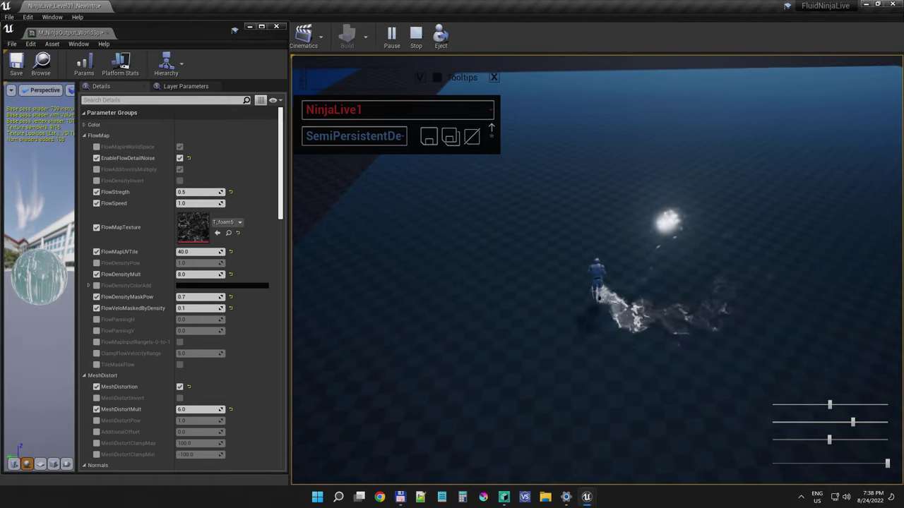
key(s)
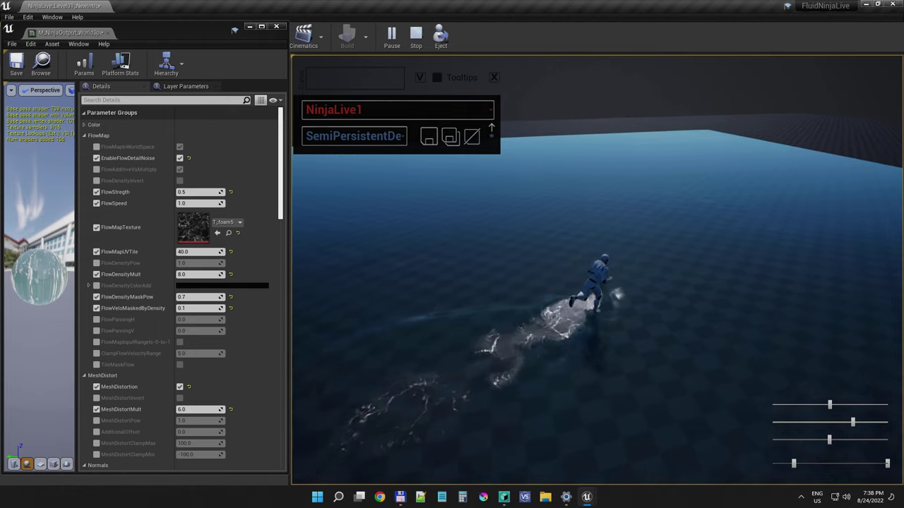
key(Escape)
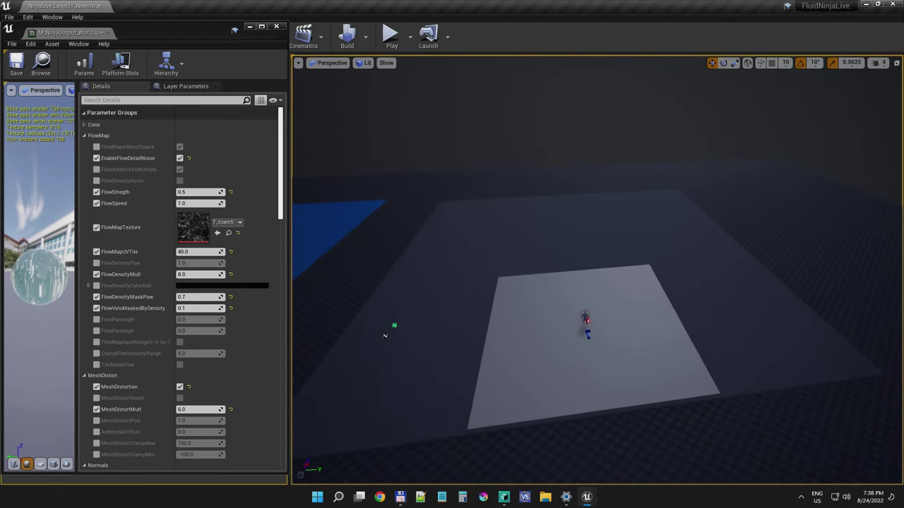
Duplicate the large water plane along the Y axis, rotate the copy about the vertical axis, and deselect it
click(386, 335)
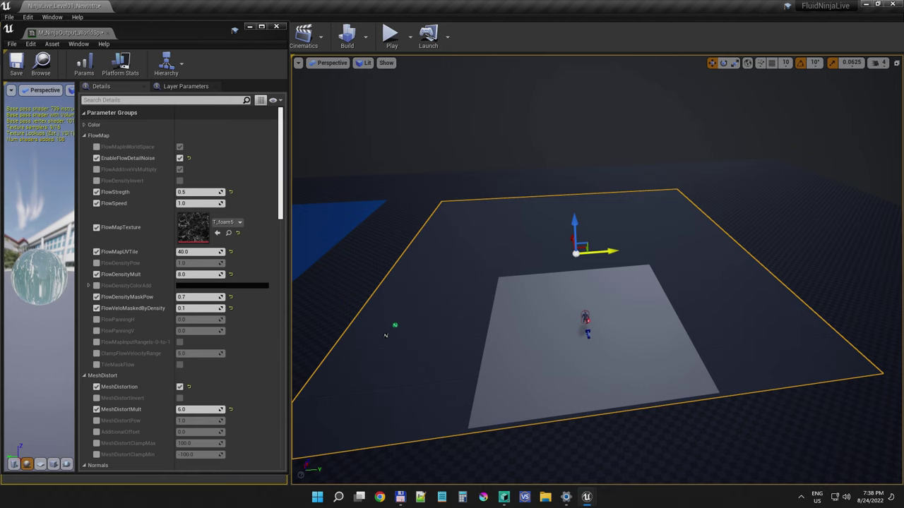
alt+drag(610, 252, 807, 237)
key(e)
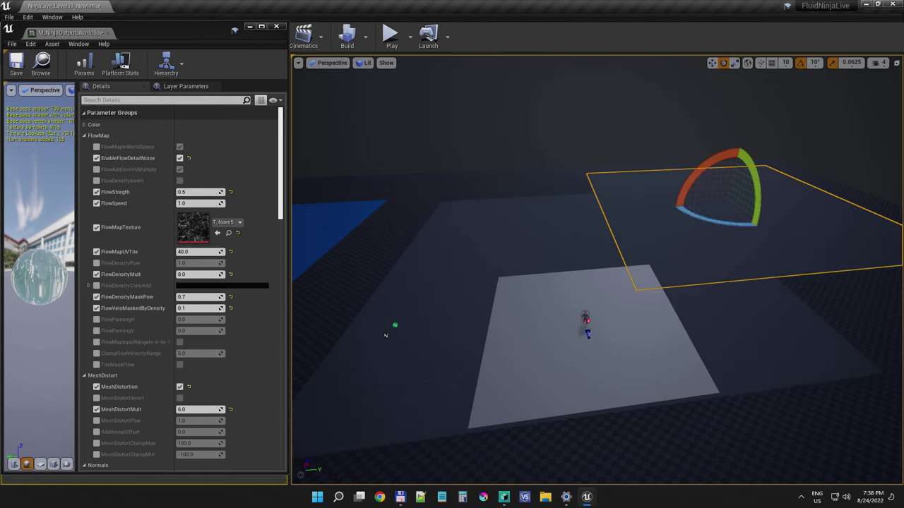
drag(712, 222, 747, 225)
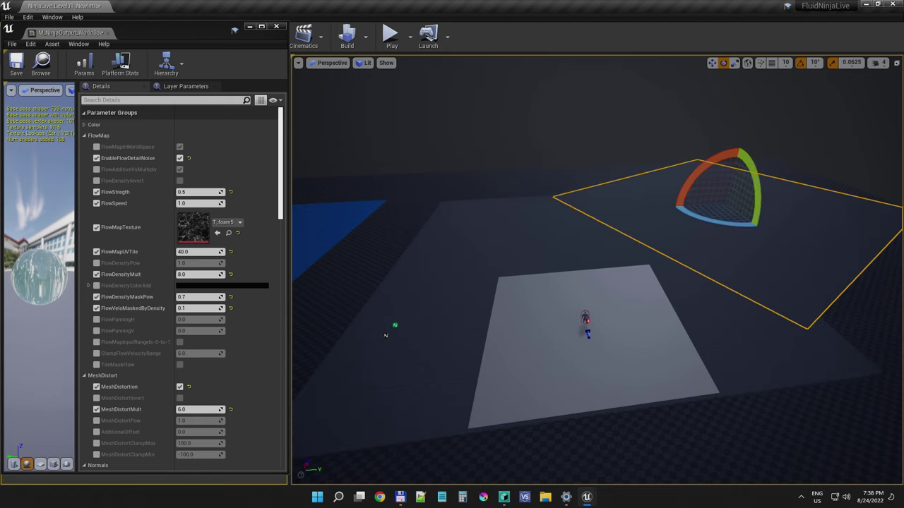
key(Escape)
Start the level and run and jump the character across the overlapping water planes
key(alt+p)
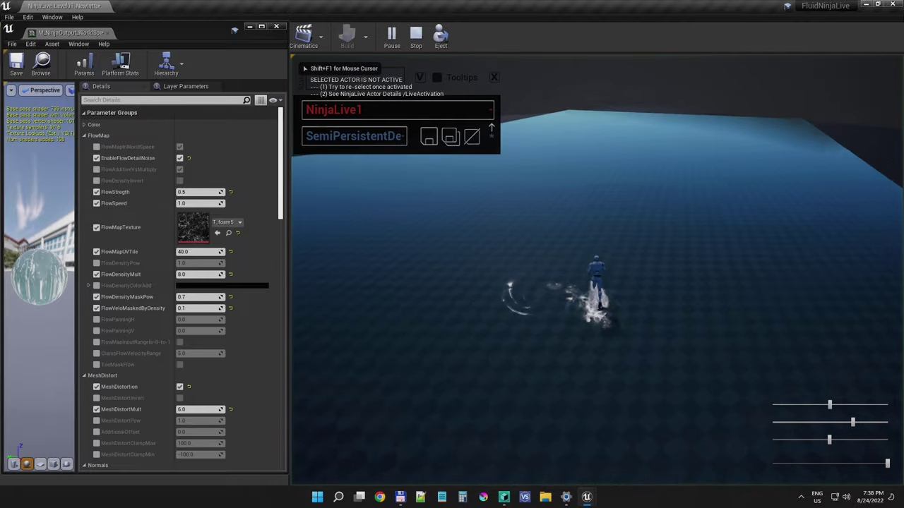
key(w)
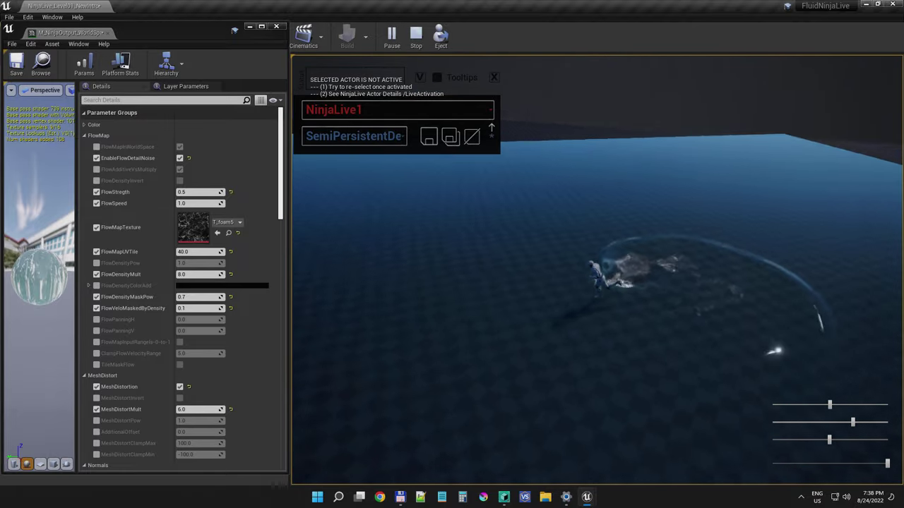
key(space)
key(w)
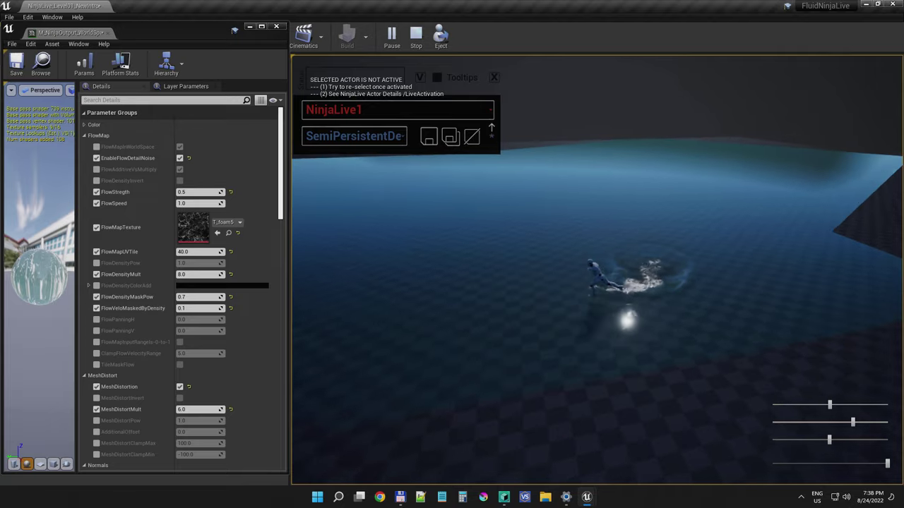
key(space)
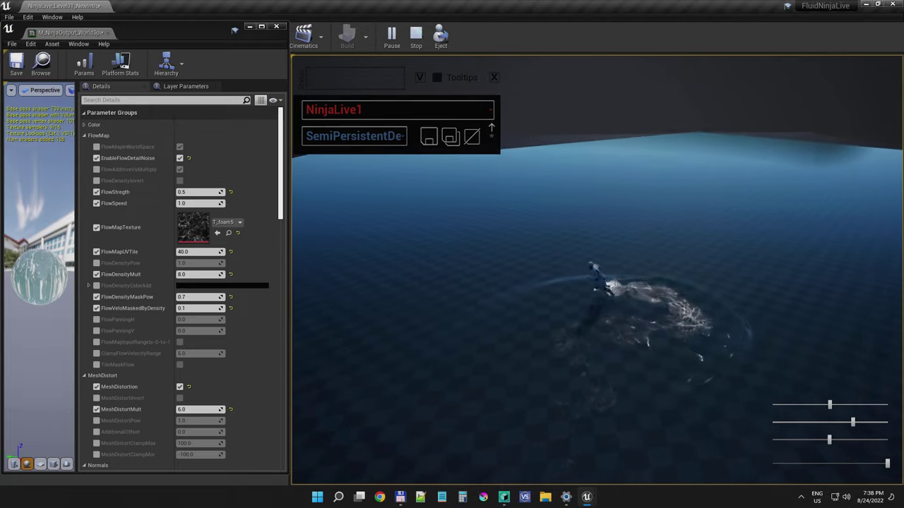
key(a)
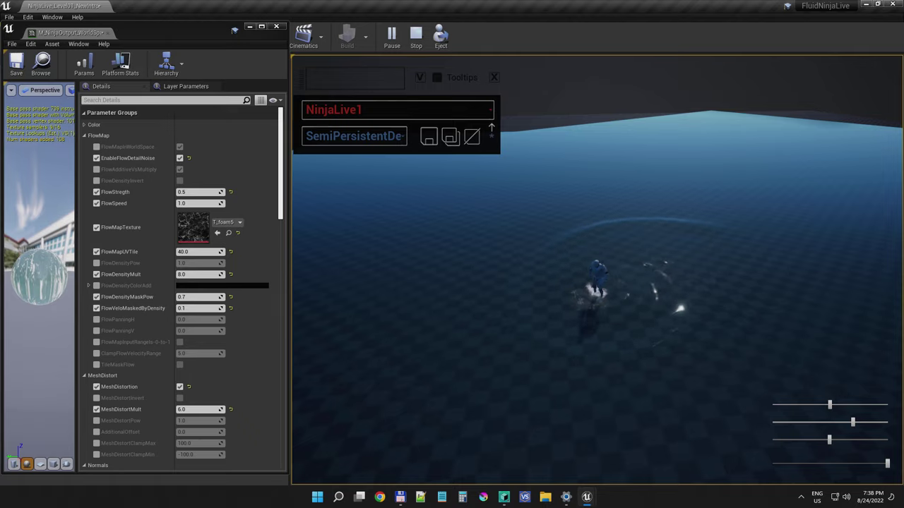
key(w)
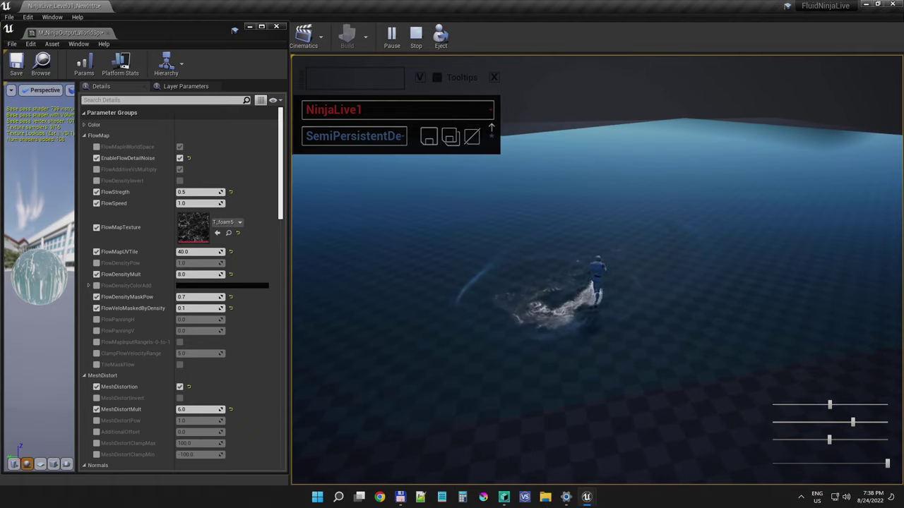
Switch the game view through wireframe and unlit modes back to lit while moving the character
key(F1)
key(F2)
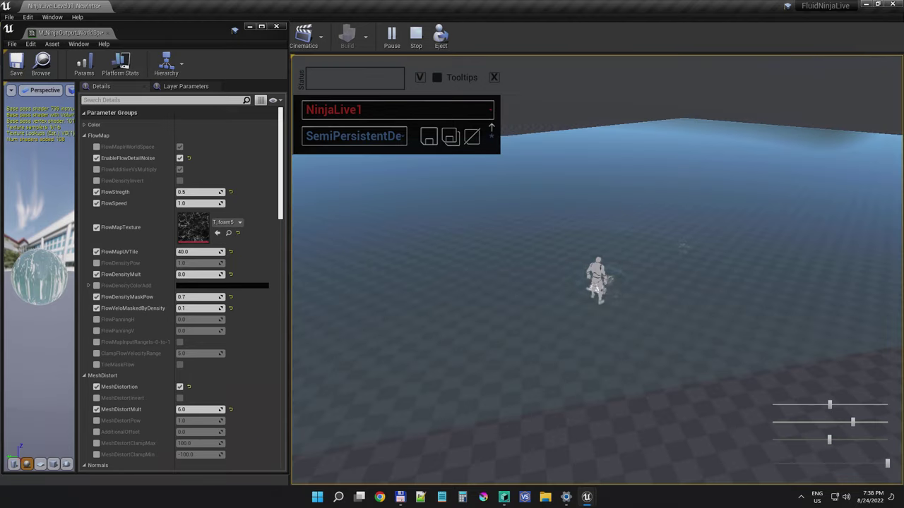
key(s)
key(F3)
key(w)
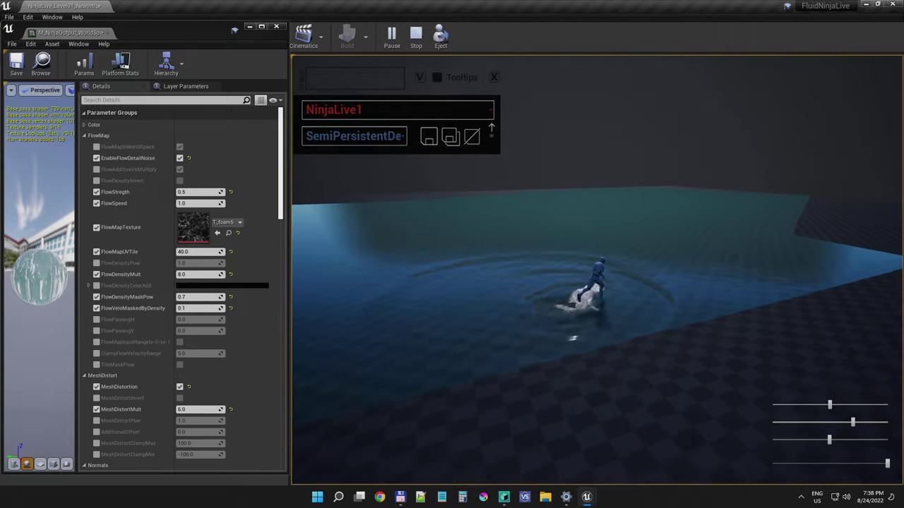
Run the character in changing directions across the water planes, examining the ripples, foam and edges from several camera angles
key(w)
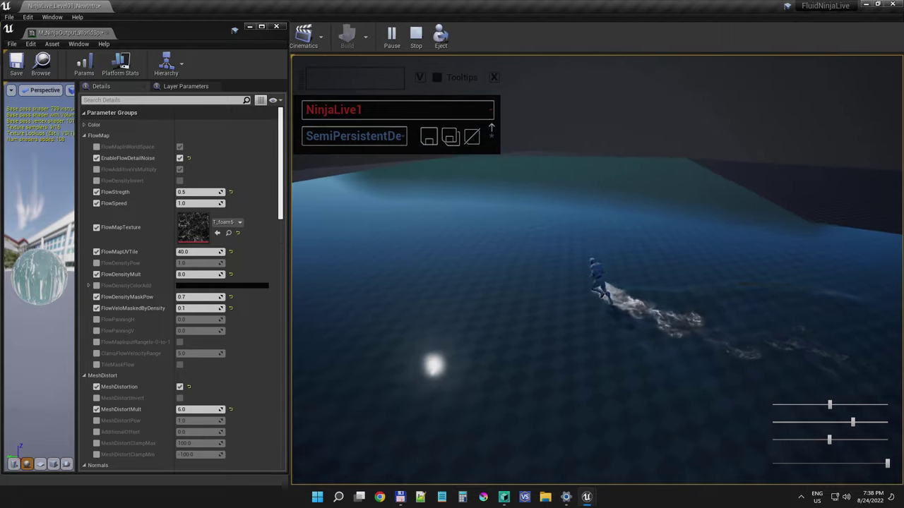
key(a)
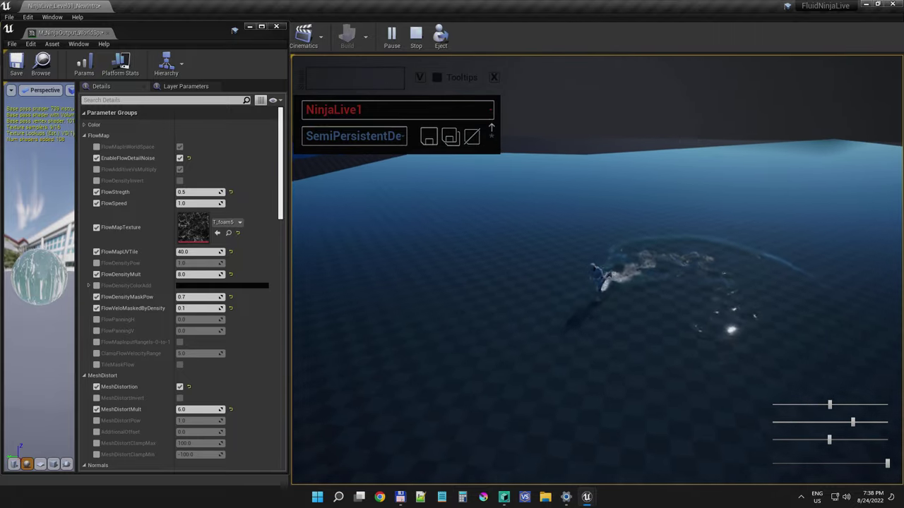
key(d)
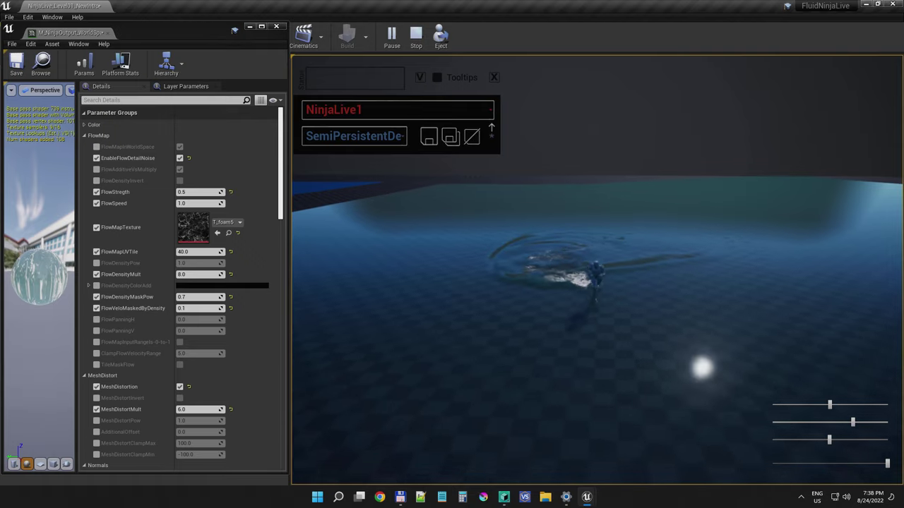
key(a)
key(w)
key(d)
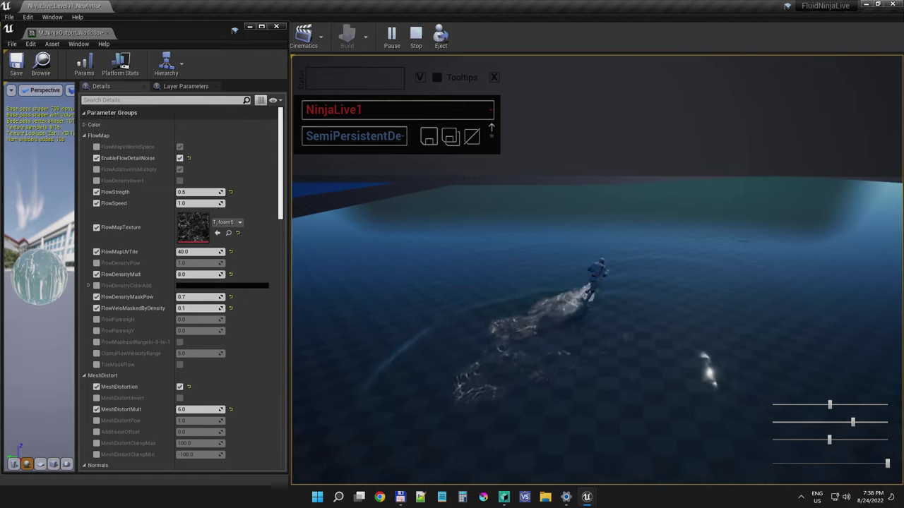
drag(702, 355, 670, 296)
key(a)
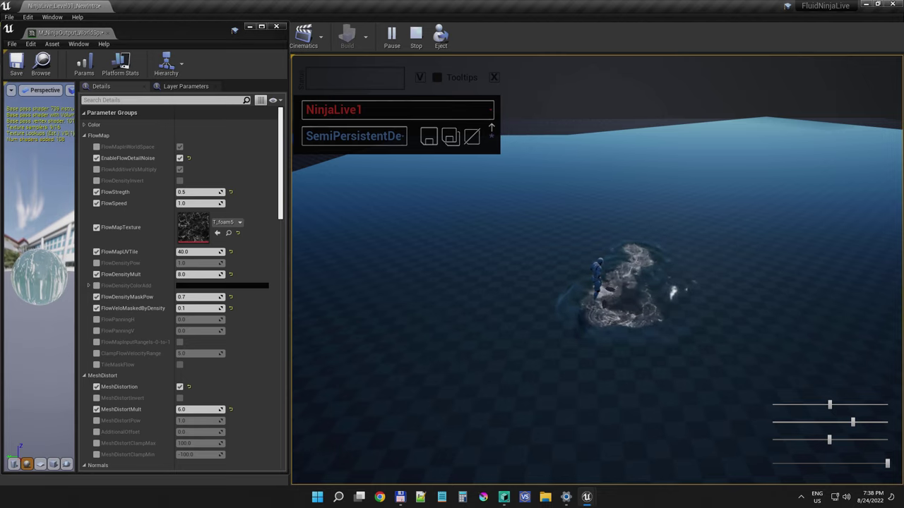
key(d)
drag(715, 301, 539, 322)
key(a)
key(w)
key(a)
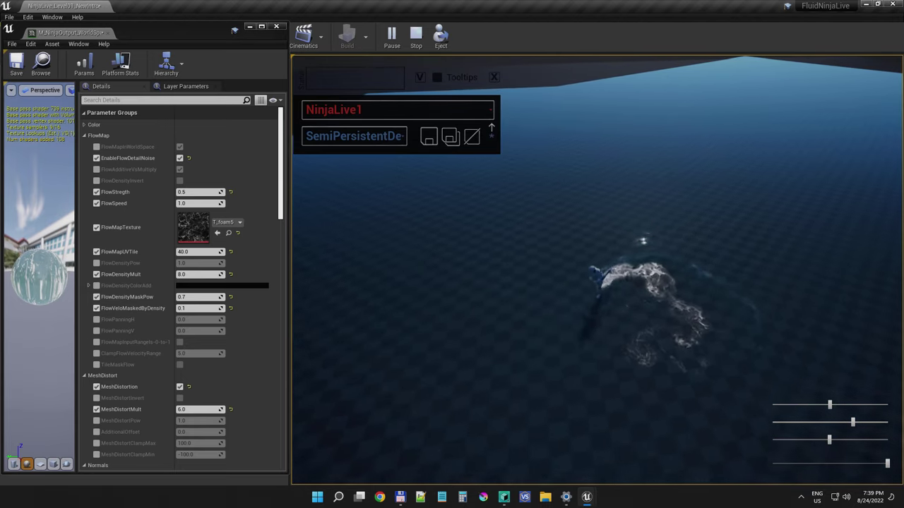
key(d)
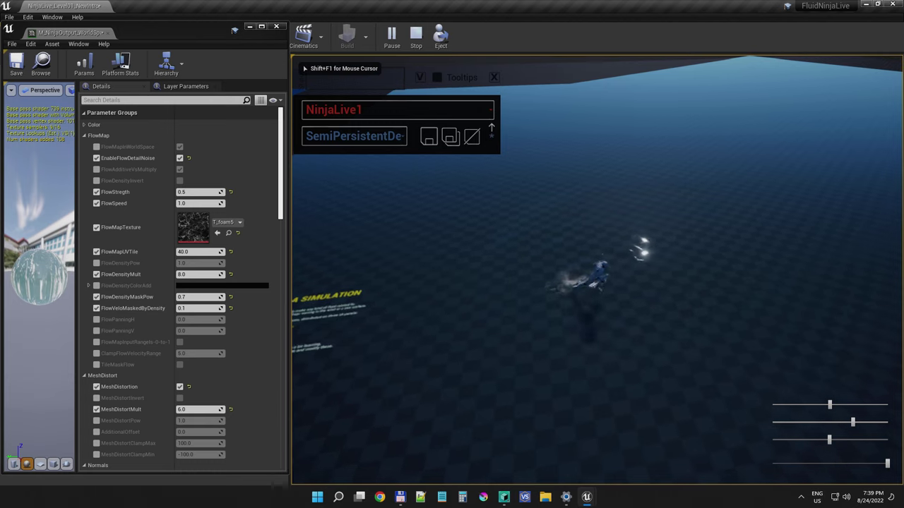
key(w)
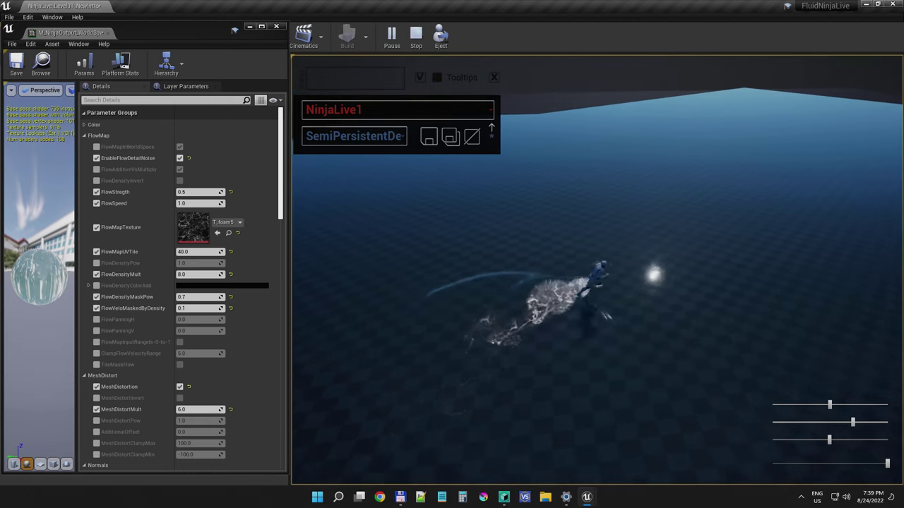
key(s)
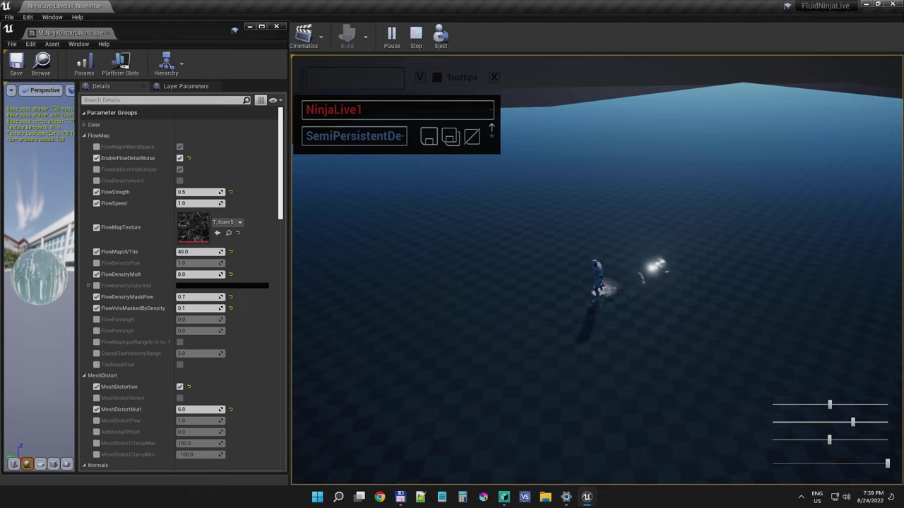
key(a)
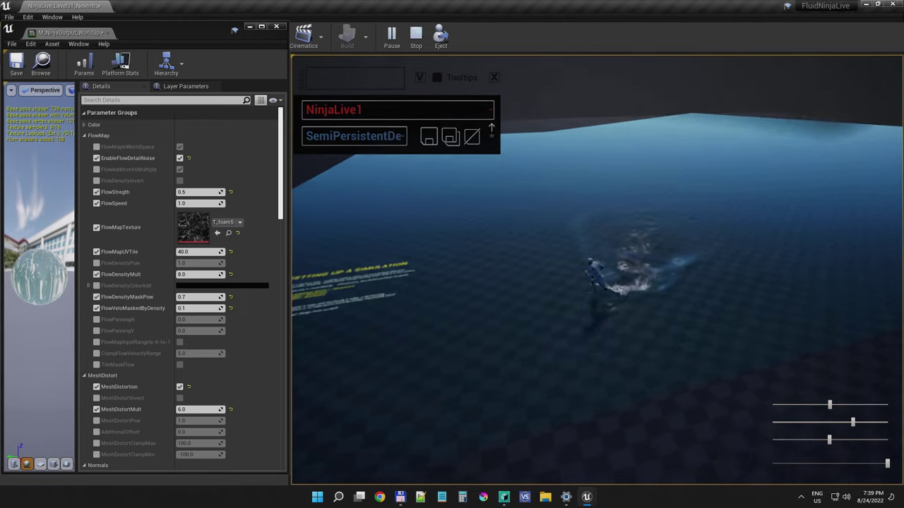
key(w)
key(a)
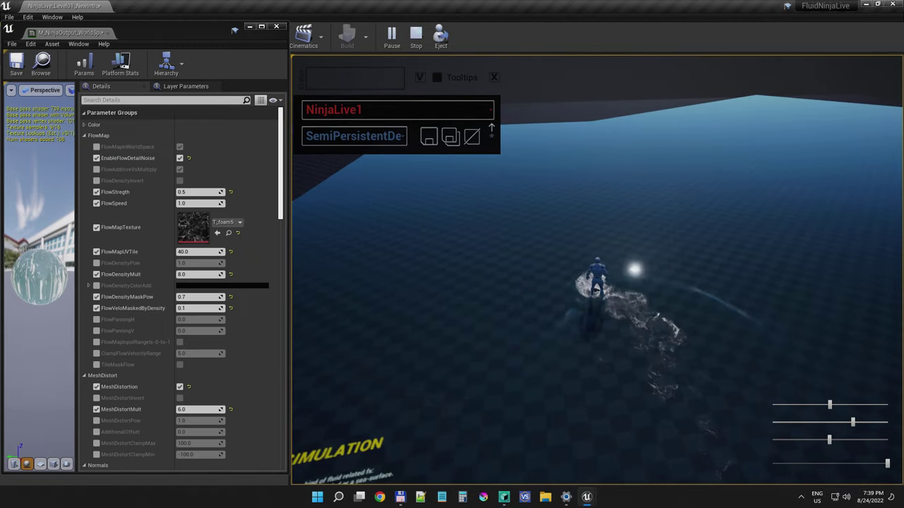
key(d)
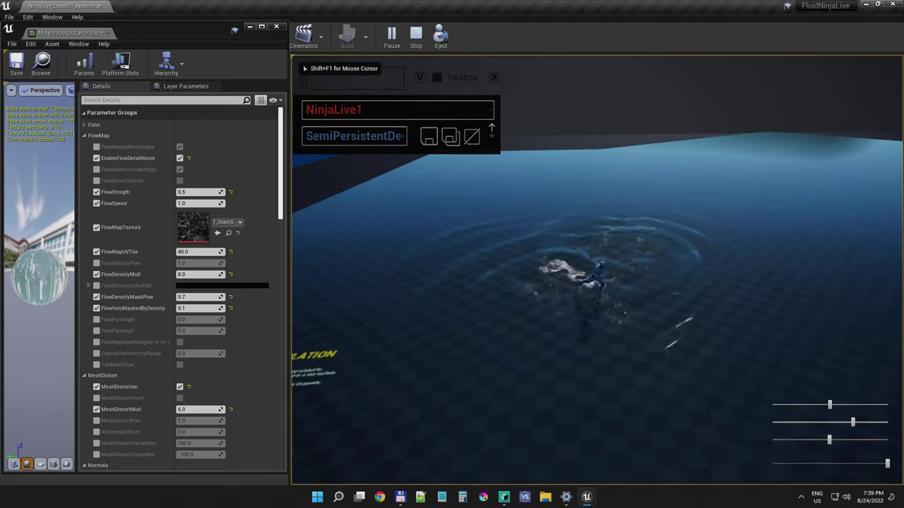
key(a)
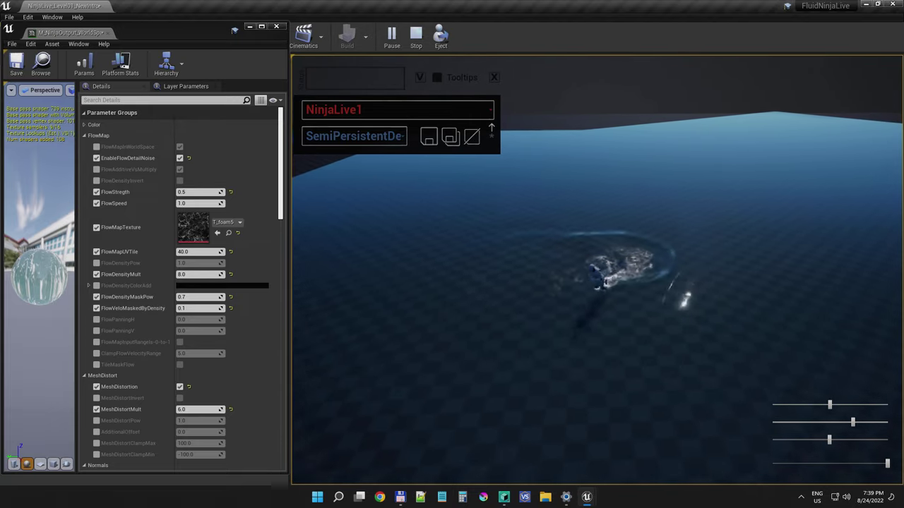
key(s)
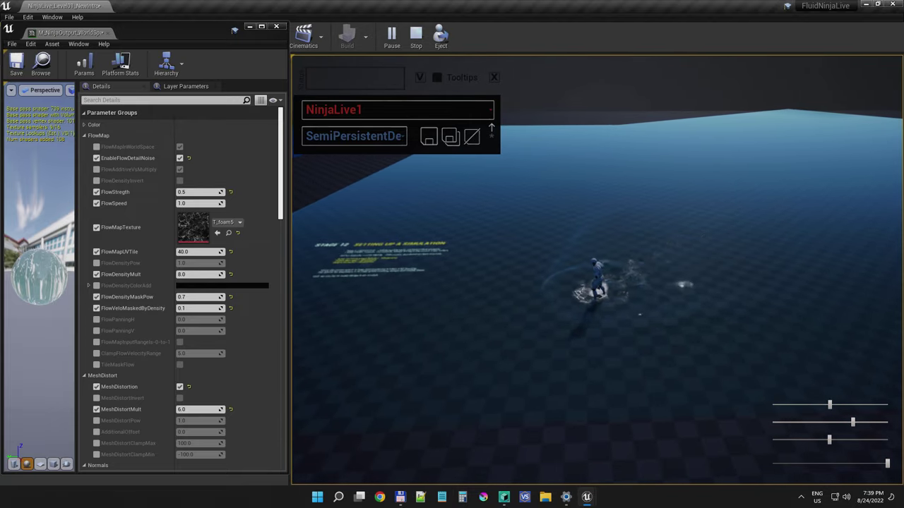